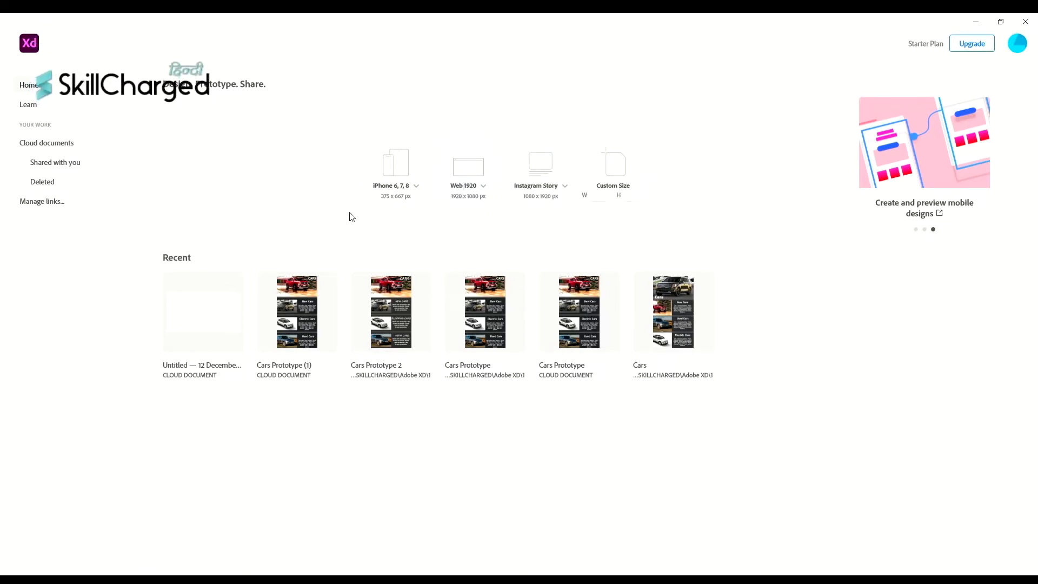
- Browse the iPhone, web and social media presets, then create an iPhone 6, 7, 8 (375 × 667) document
left_click(421, 187)
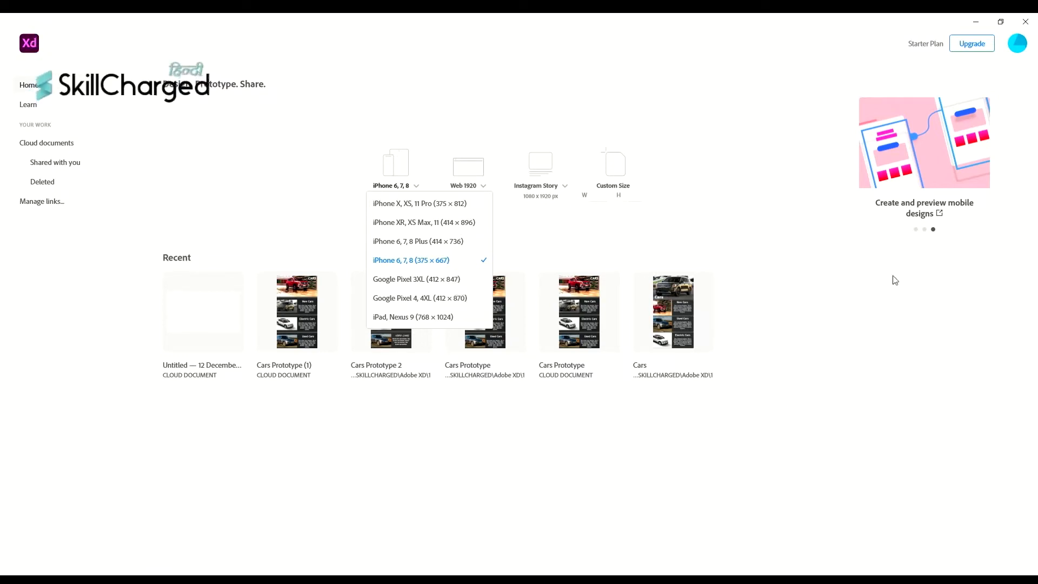
left_click(489, 186)
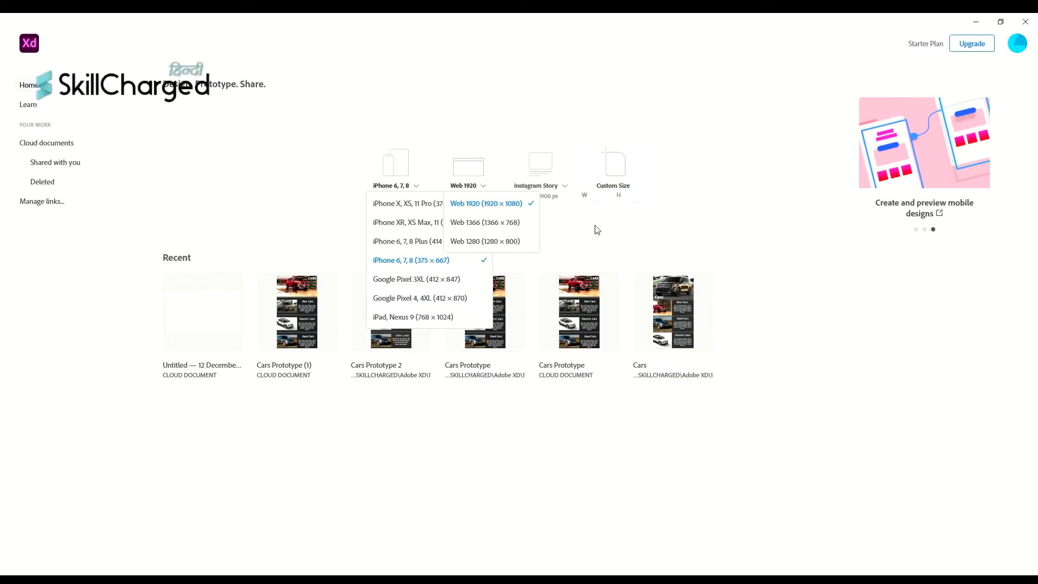
left_click(566, 187)
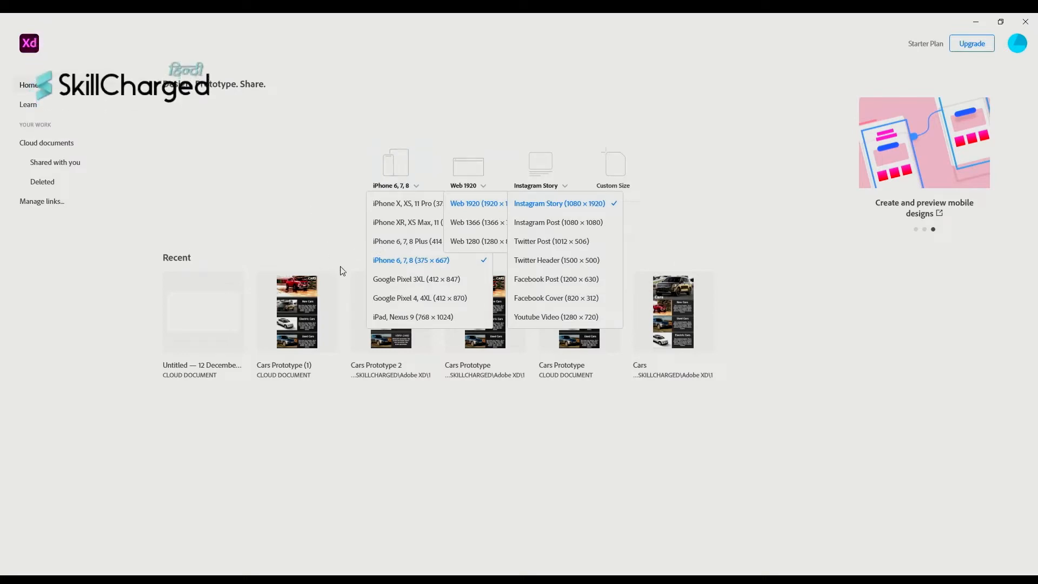
left_click(401, 261)
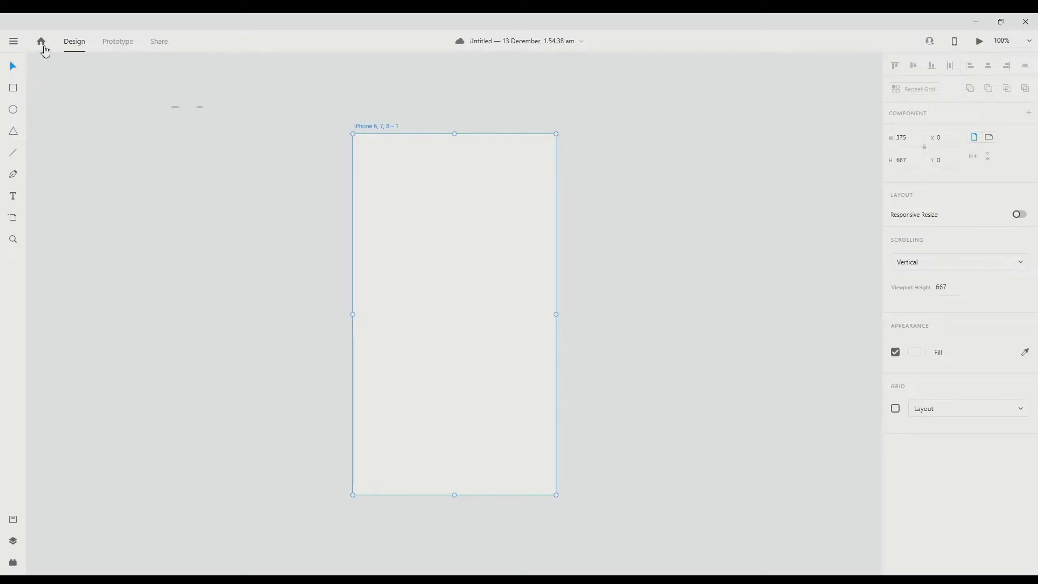
scroll(79, 85, "up", 1)
scroll(78, 85, "right", 1)
scroll(761, 211, "up", 1)
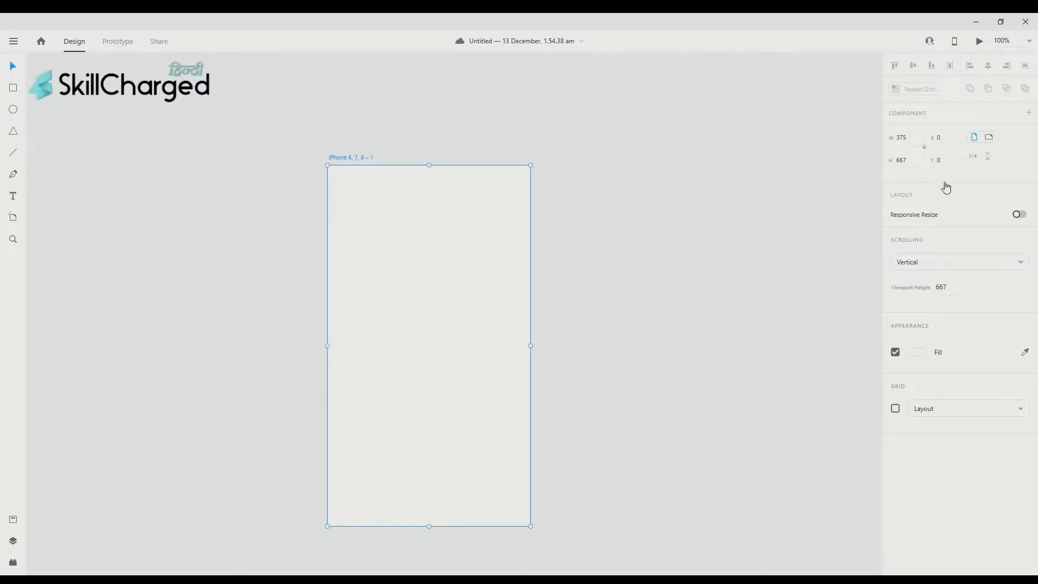
scroll(645, 187, "up", 1)
scroll(644, 188, "right", 1)
scroll(559, 269, "up", 1)
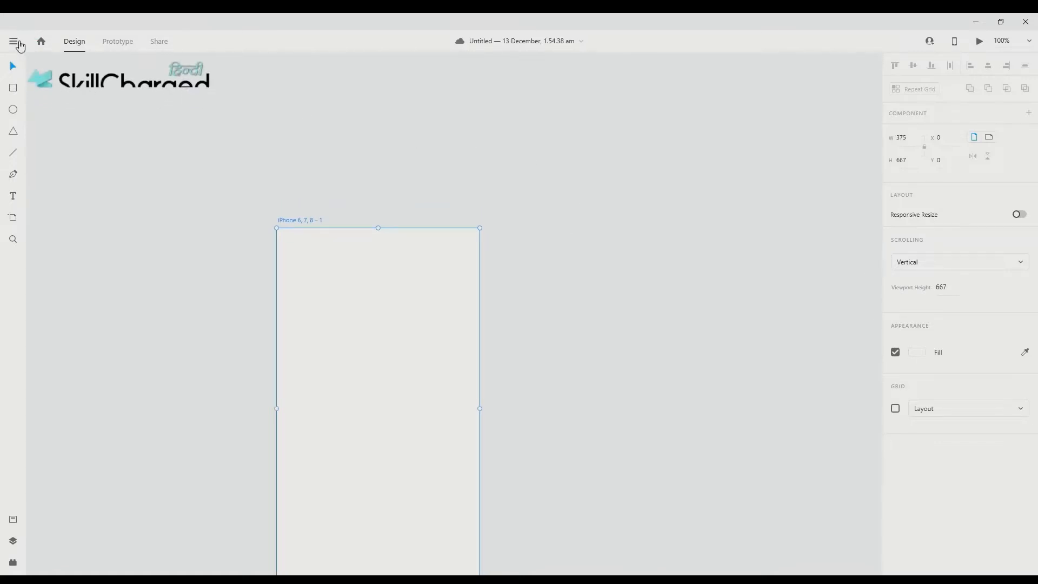
left_click(15, 41)
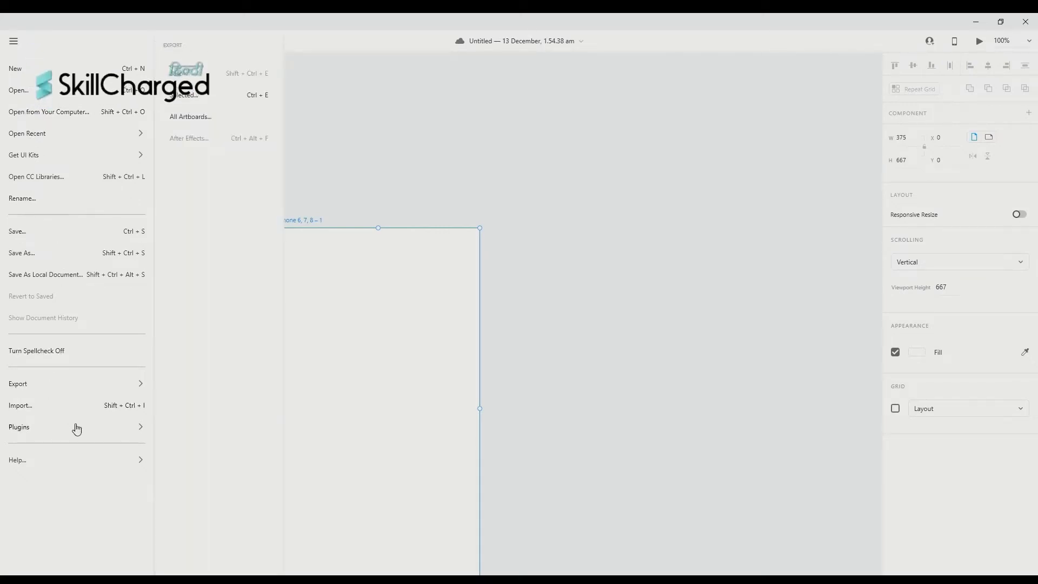
mouse_move(96, 387)
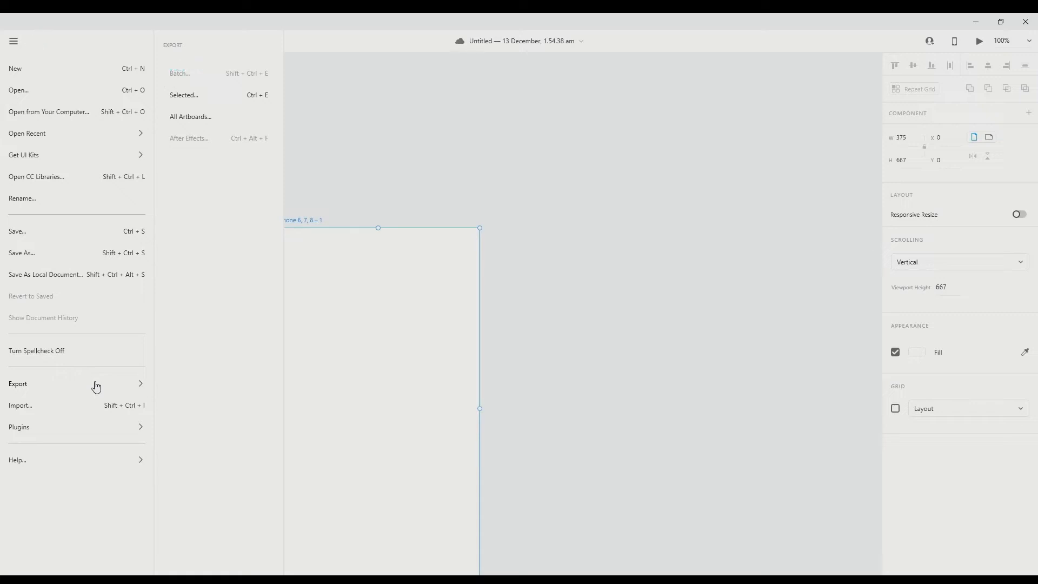
left_click(390, 171)
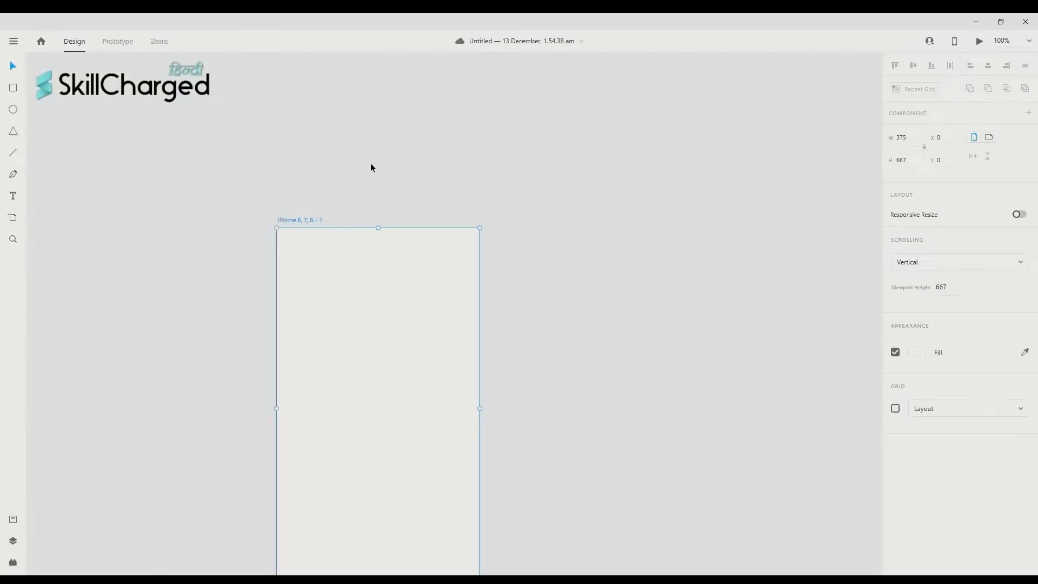
scroll(371, 168, "down", 3)
scroll(371, 168, "left", 3)
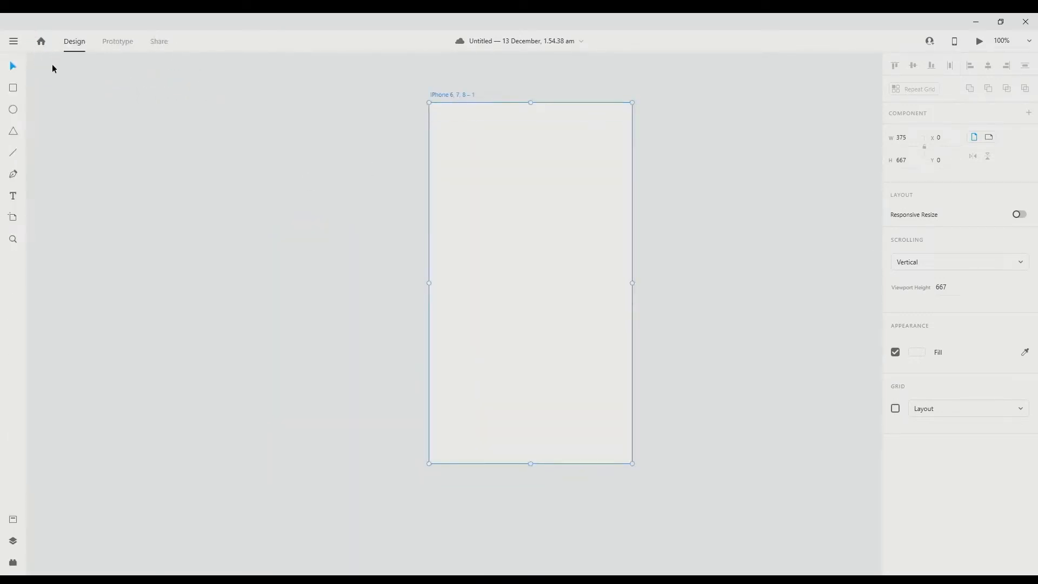
- Visit the Home start screen, return to the canvas, and switch to the Prototype workspace
left_click(41, 42)
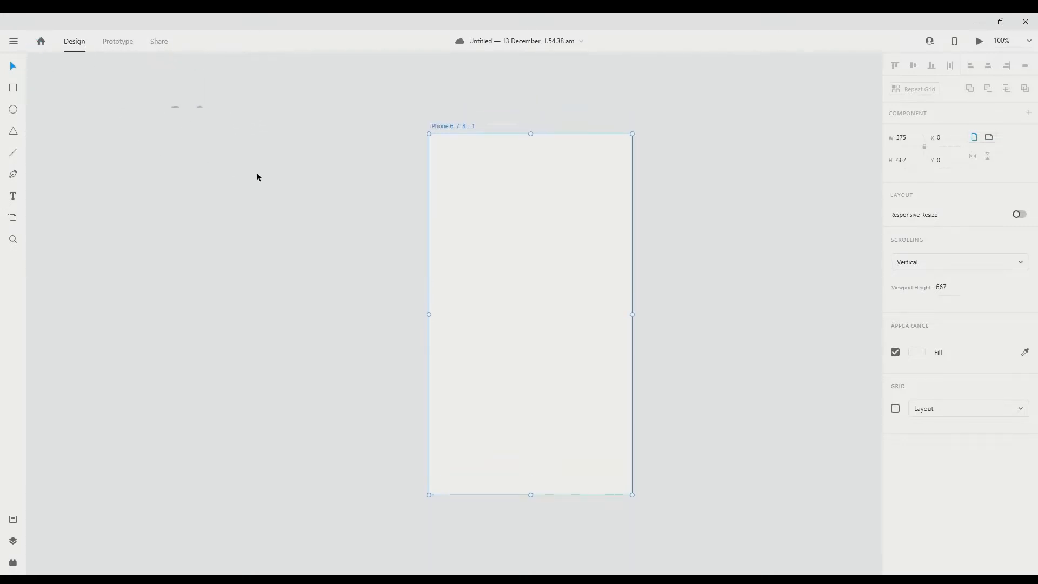
scroll(73, 108, "up", 2)
scroll(167, 265, "up", 2)
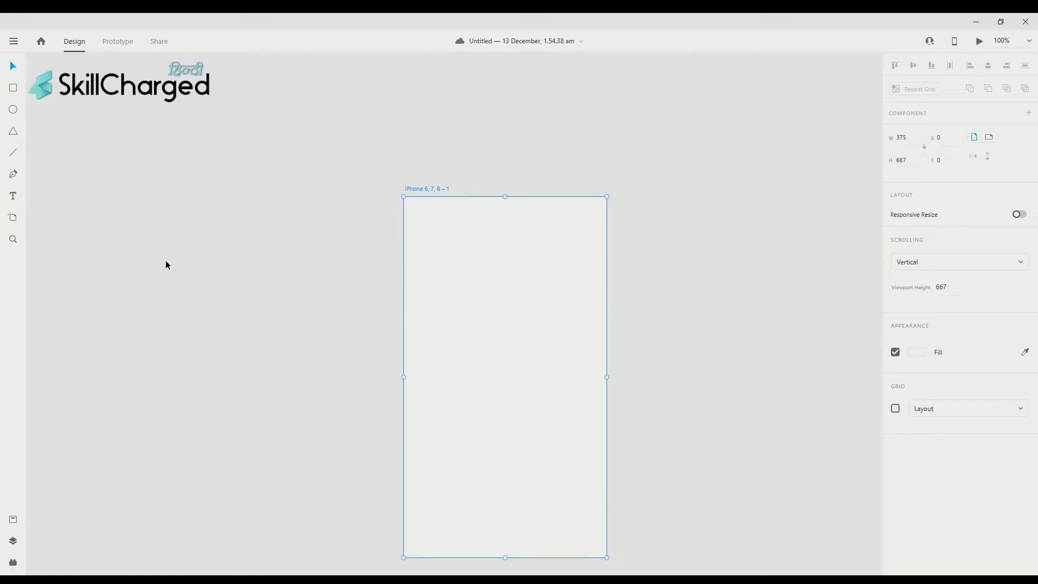
scroll(768, 277, "down", 6)
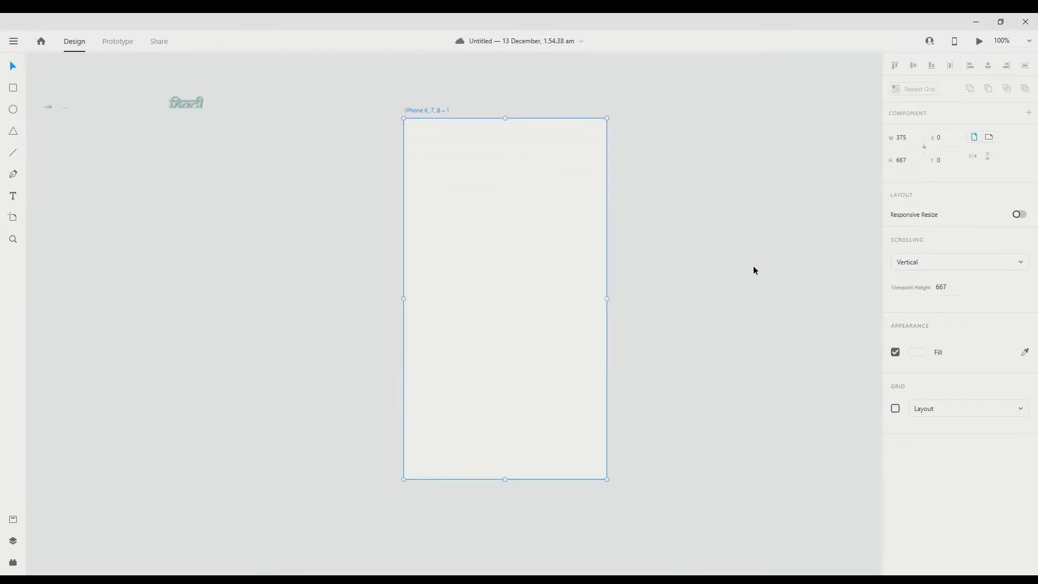
left_click(123, 42)
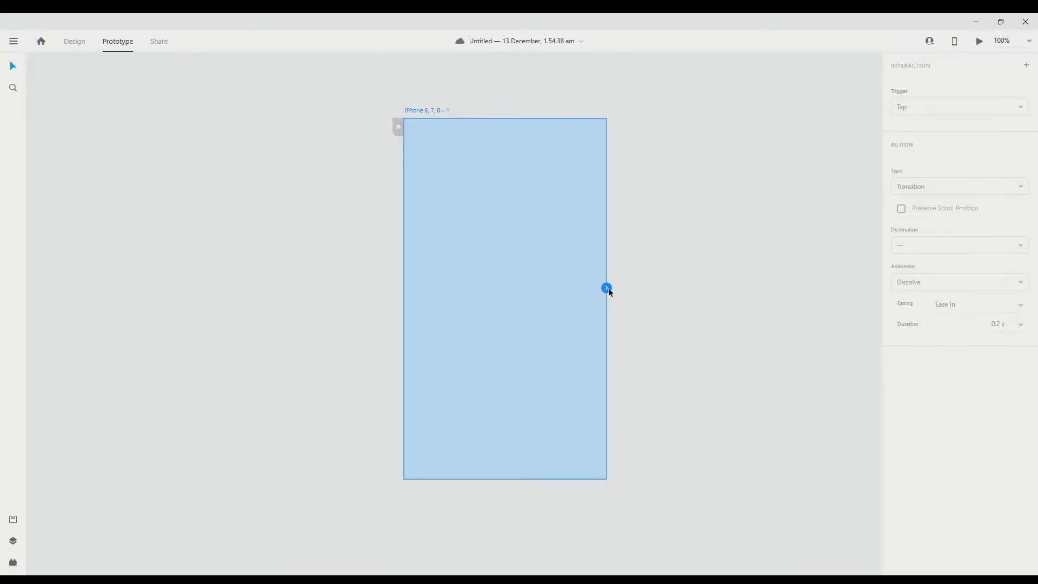
- Drag a connection wire out of the artboard, then switch to the Share workspace
left_click_drag(606, 288, 639, 284)
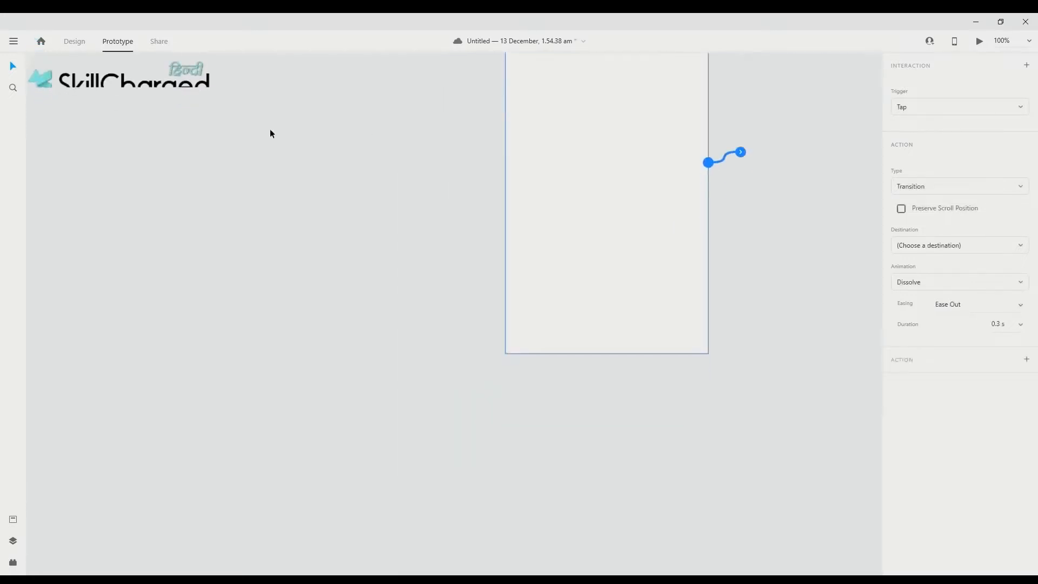
left_click(165, 43)
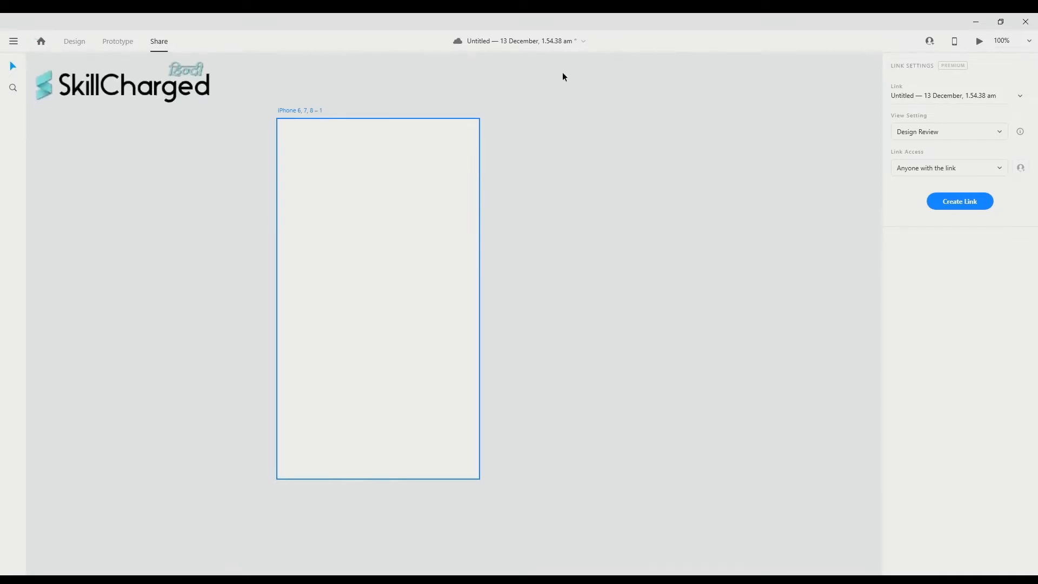
scroll(493, 66, "up", 1)
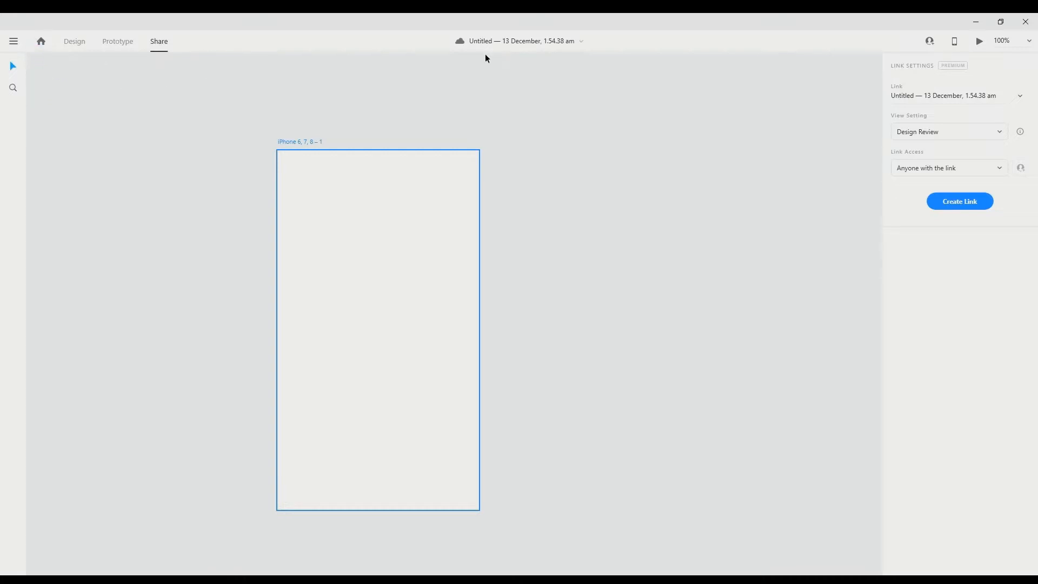
scroll(608, 85, "up", 1)
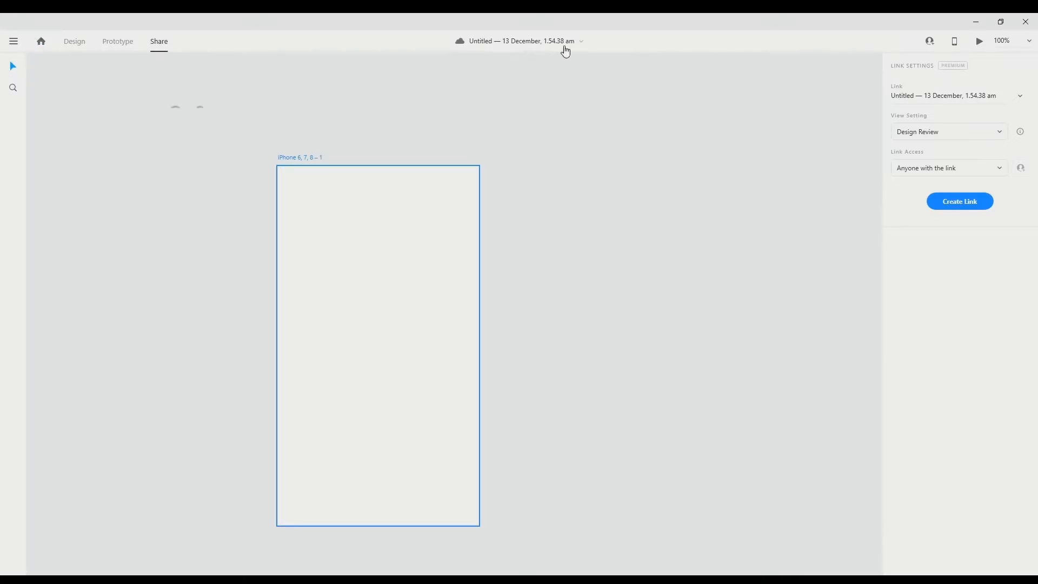
scroll(644, 70, "left", 2)
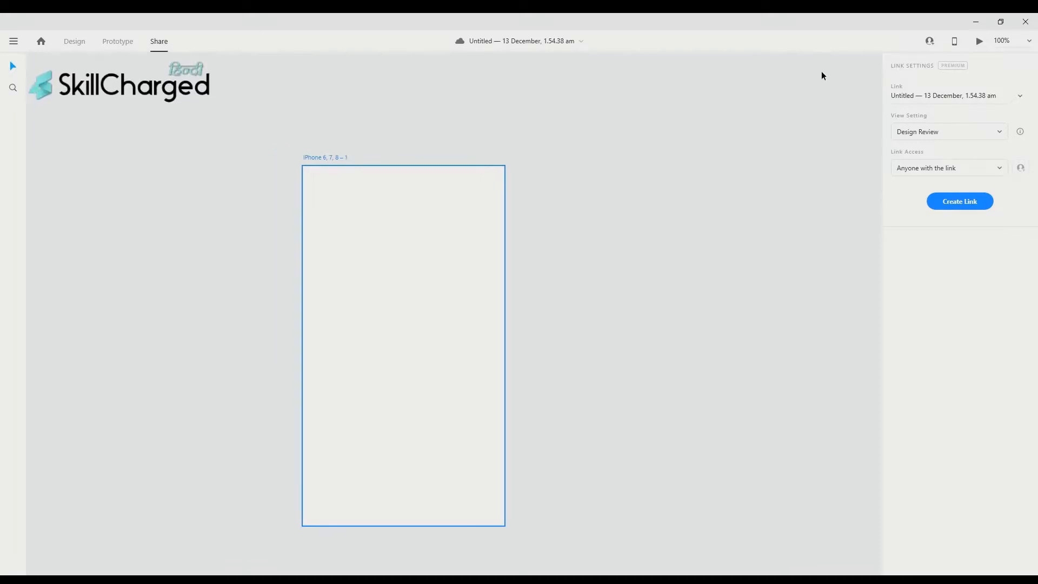
scroll(822, 71, "left", 2)
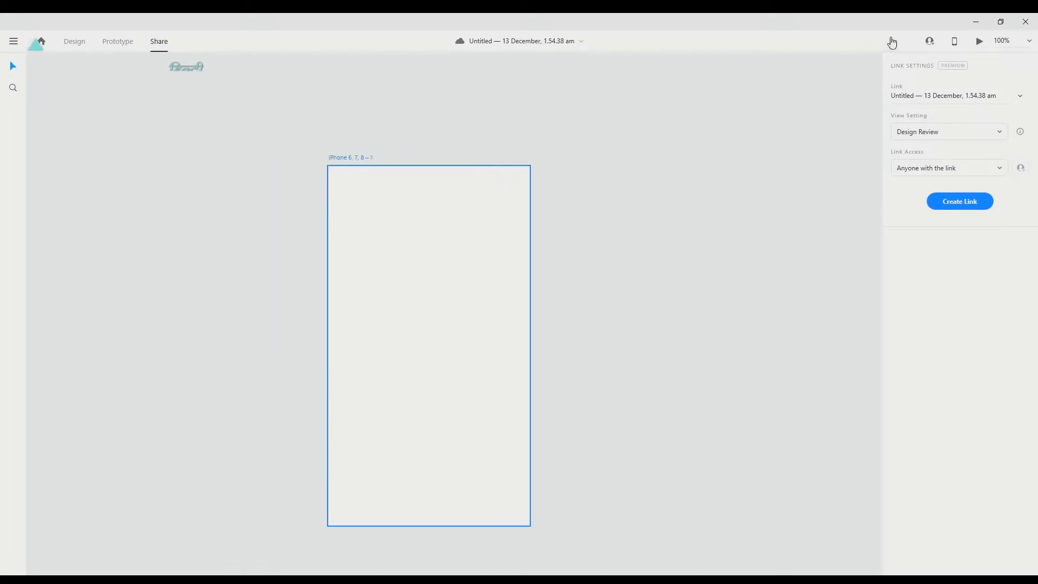
left_click(936, 42)
left_click(961, 48)
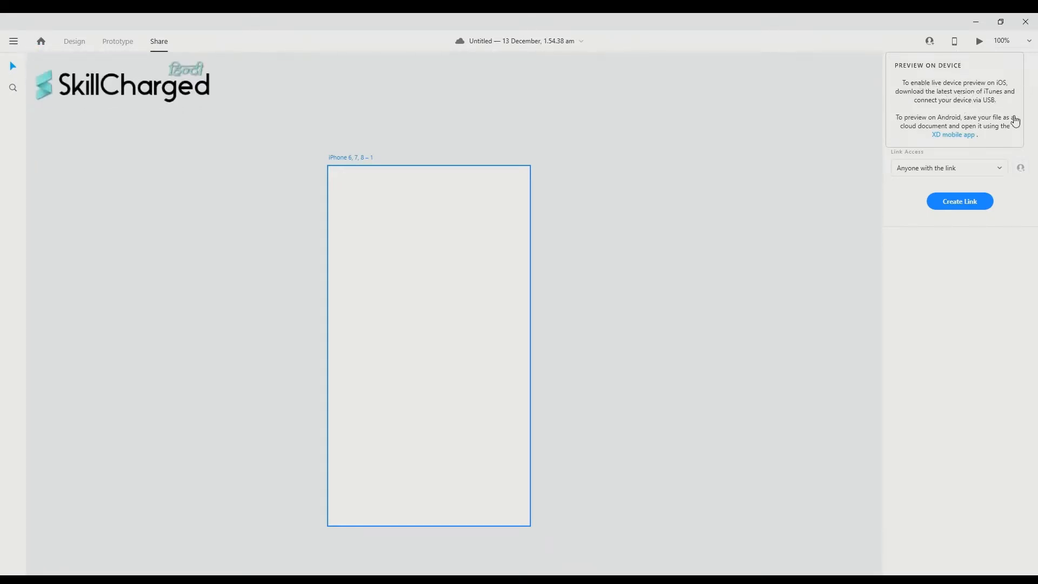
left_click(983, 49)
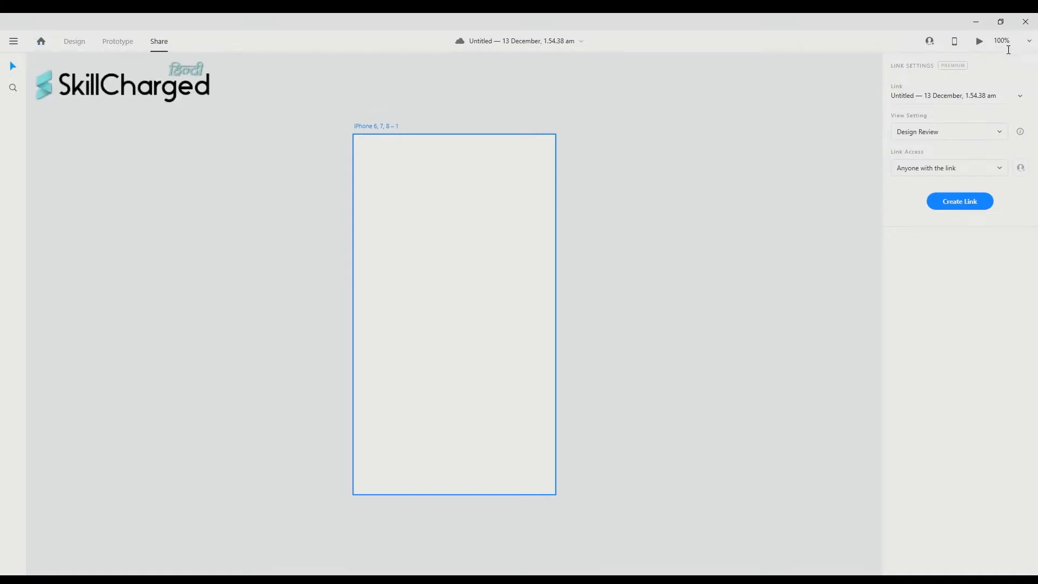
- Zoom the canvas to 150% and back to 100%, then return to the Design workspace
left_click(1030, 42)
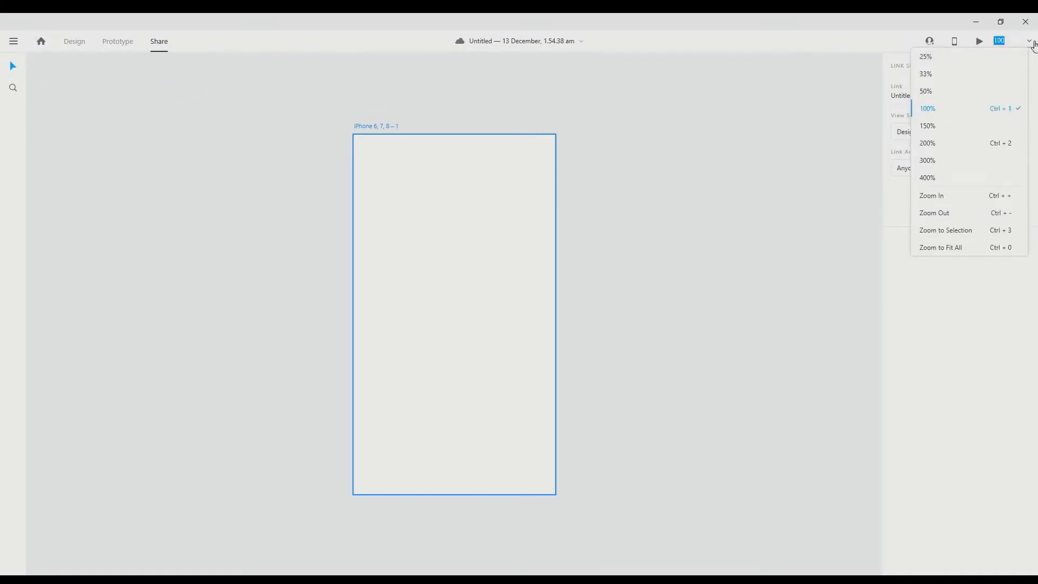
left_click(951, 130)
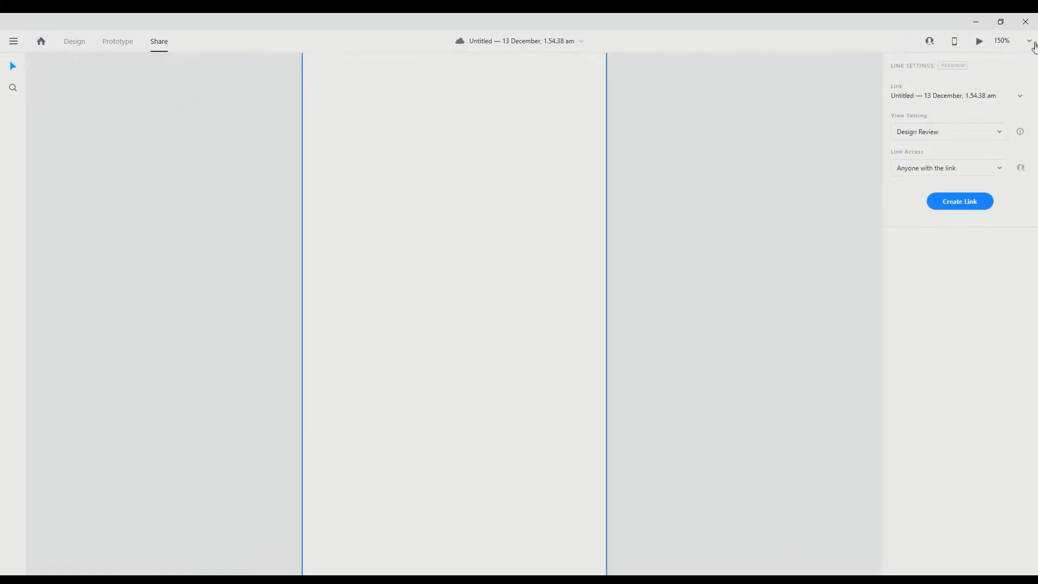
left_click(1032, 43)
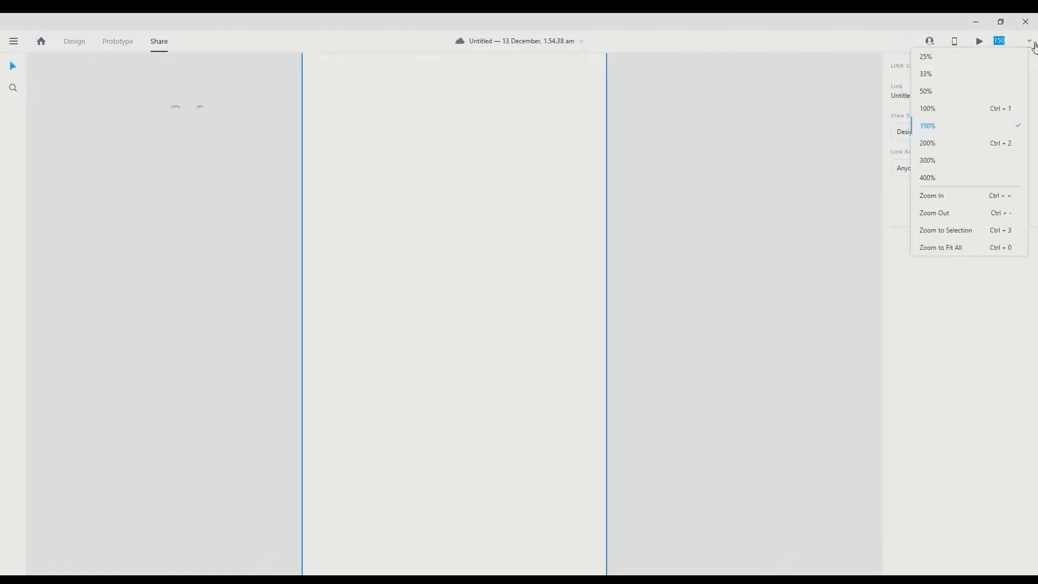
left_click(960, 111)
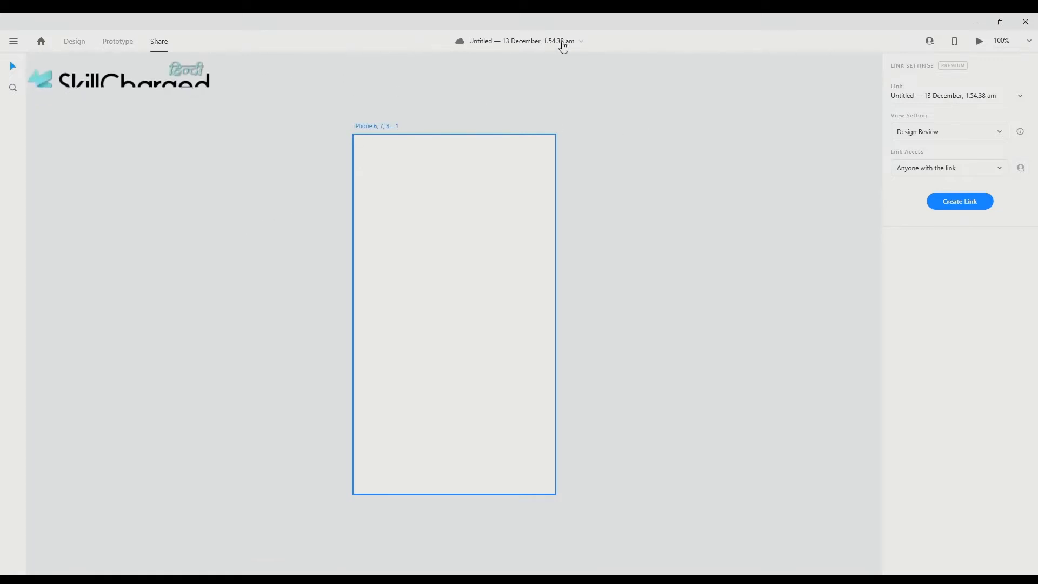
left_click(66, 47)
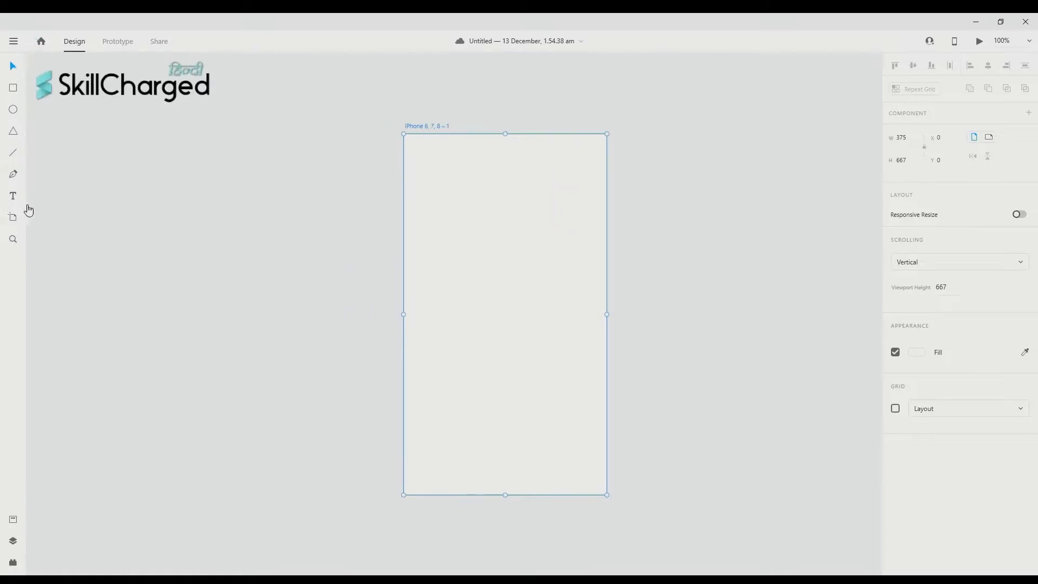
- Select the iPhone 6, 7, 8 – 1 artboard so its W 375 and H 667 show in the Property Inspector
scroll(52, 97, "down", 1)
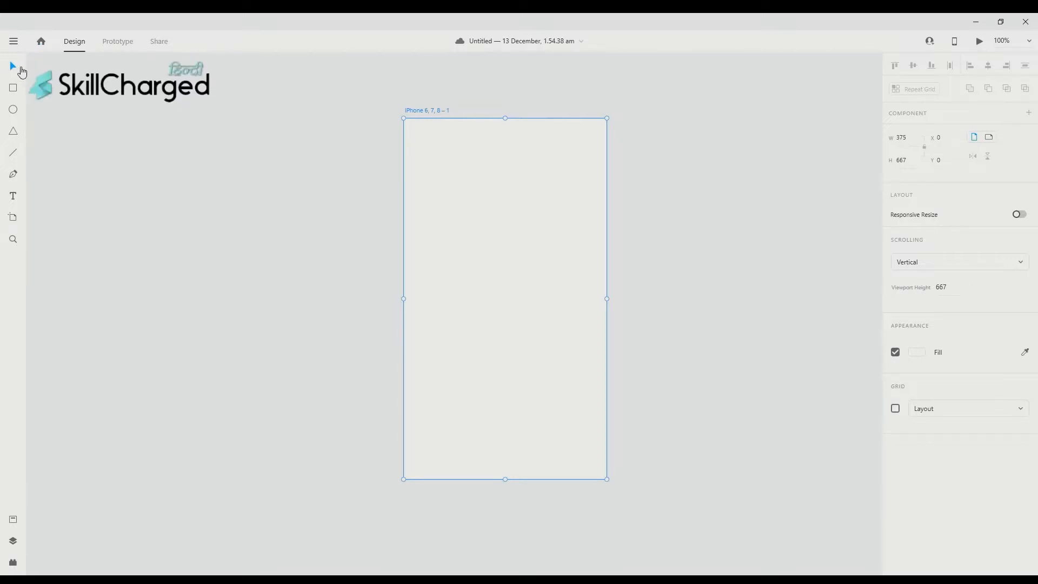
left_click(72, 79)
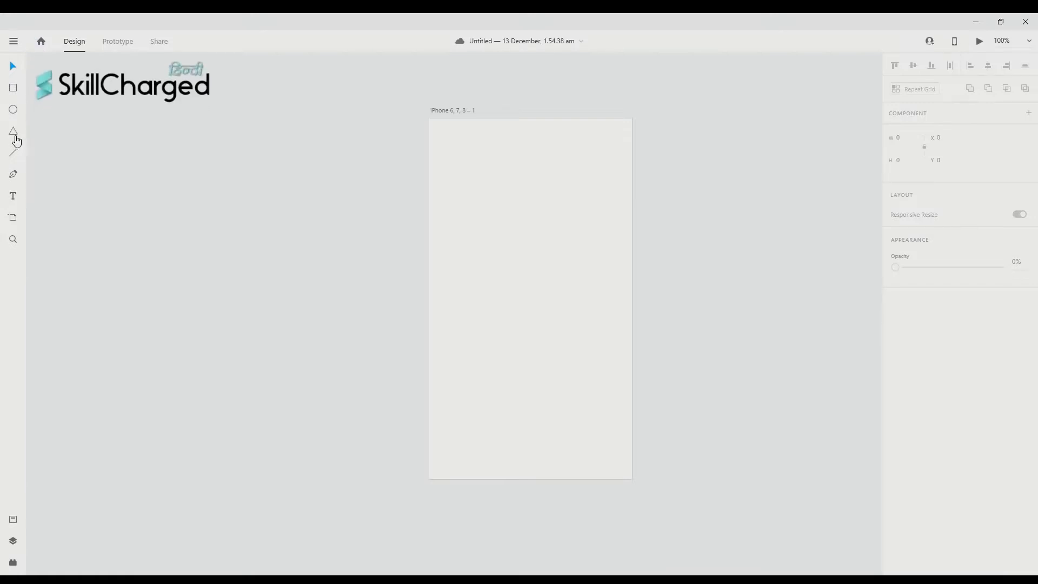
left_click(484, 160)
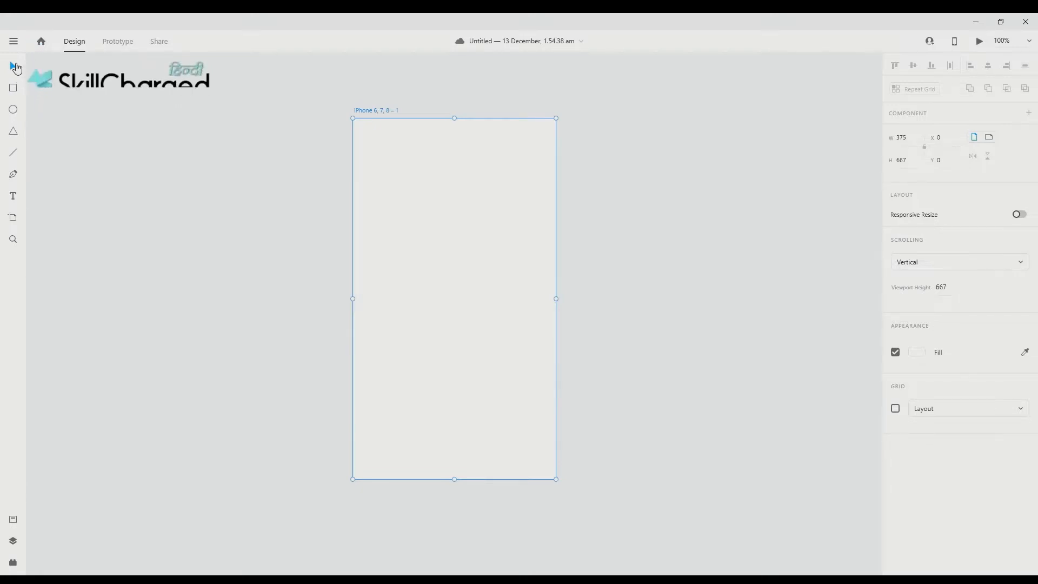
scroll(102, 116, "right", 2)
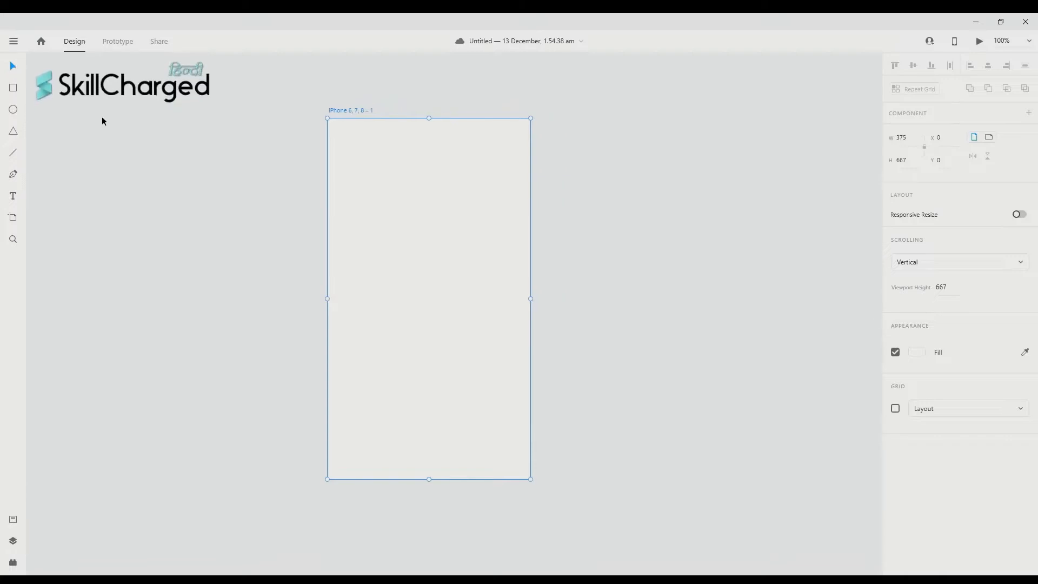
scroll(85, 147, "up", 2)
scroll(220, 168, "left", 4)
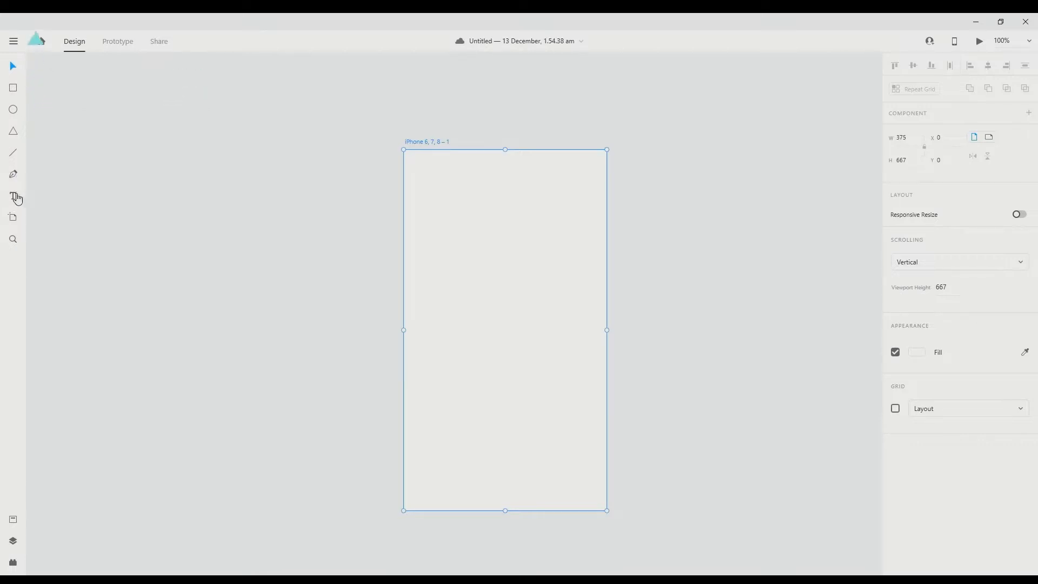
scroll(364, 165, "right", 5)
scroll(365, 165, "up", 2)
scroll(292, 187, "left", 1)
scroll(222, 209, "up", 1)
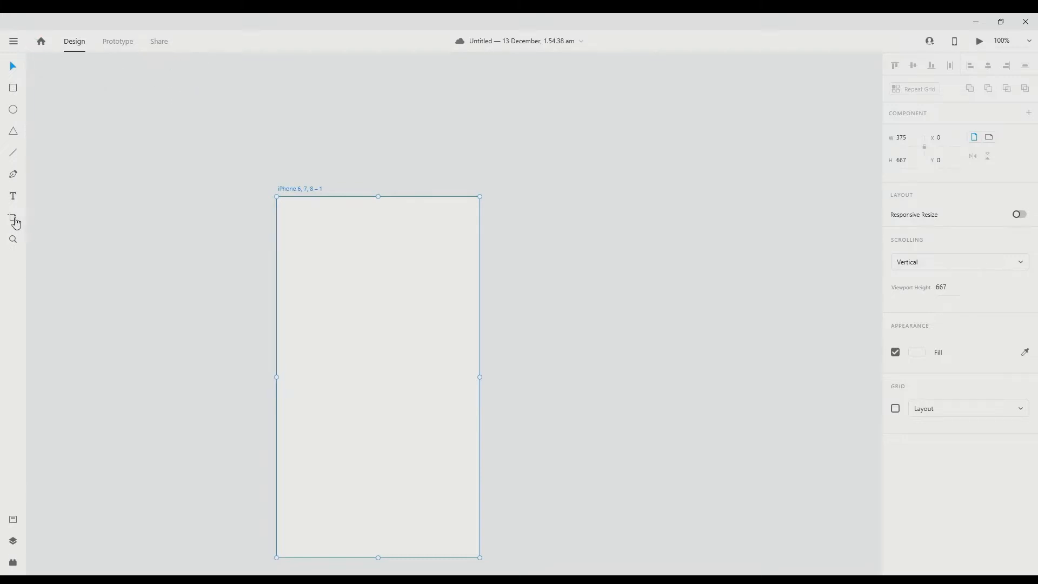
scroll(131, 229, "down", 1)
scroll(131, 229, "left", 3)
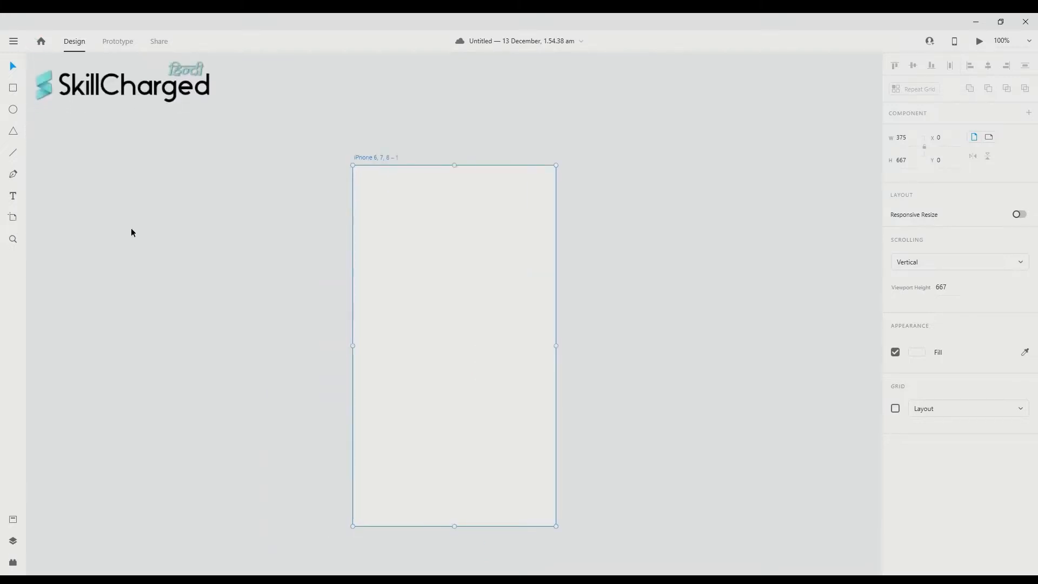
scroll(131, 229, "down", 1)
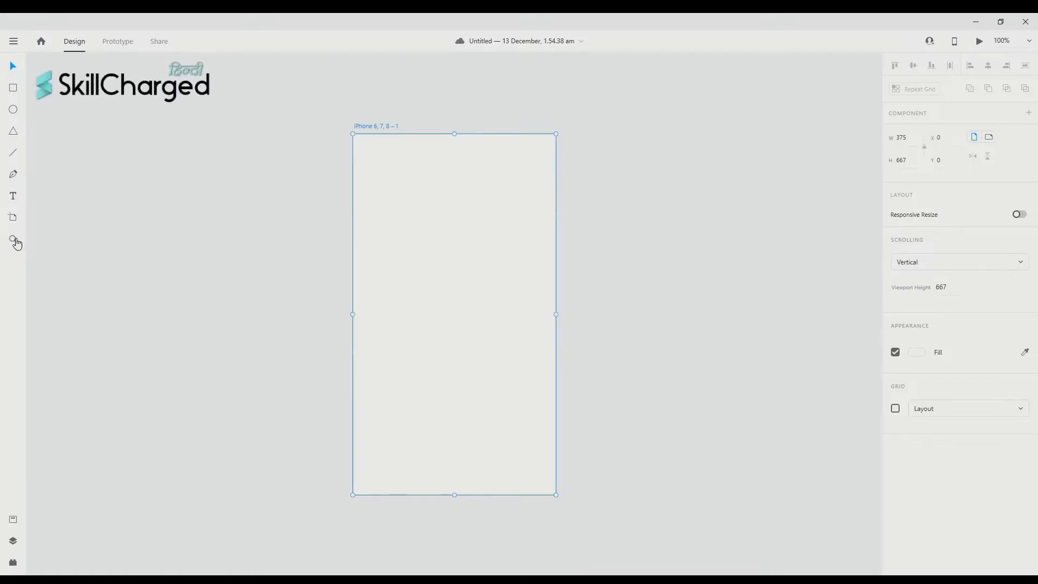
scroll(628, 79, "down", 1)
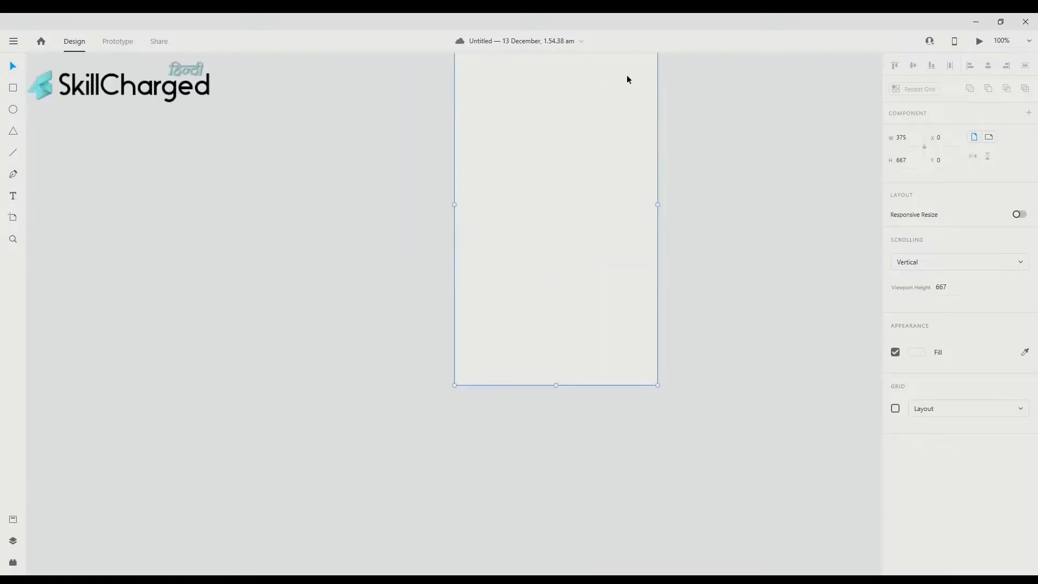
scroll(628, 79, "left", 1)
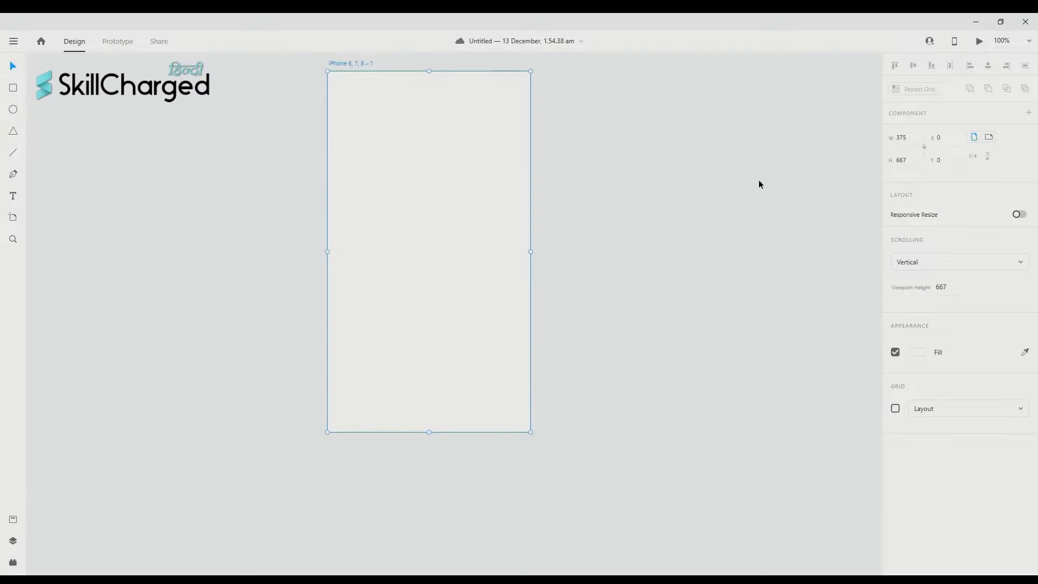
scroll(694, 196, "up", 1)
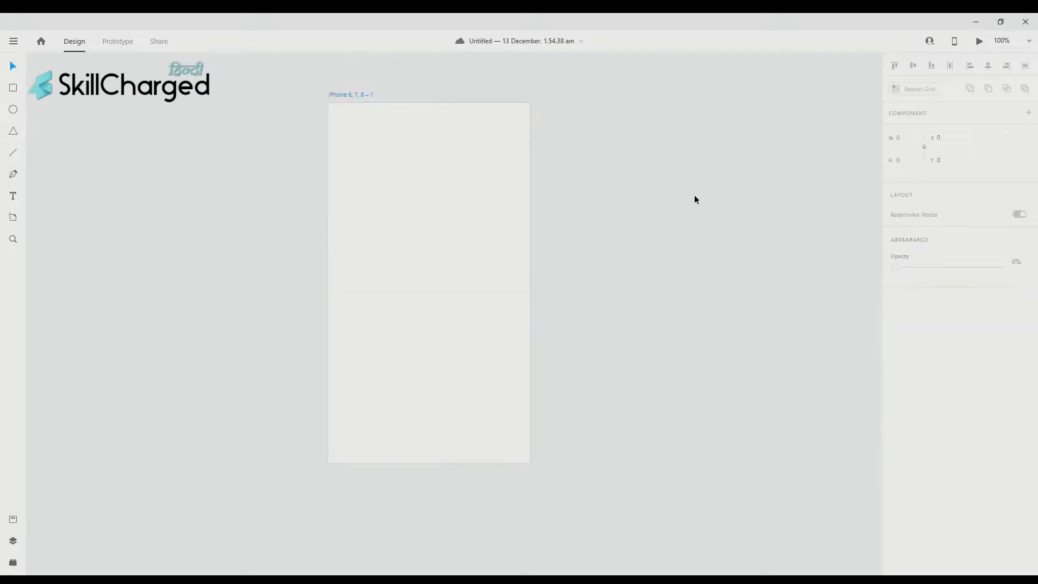
scroll(332, 250, "left", 1)
left_click(347, 246)
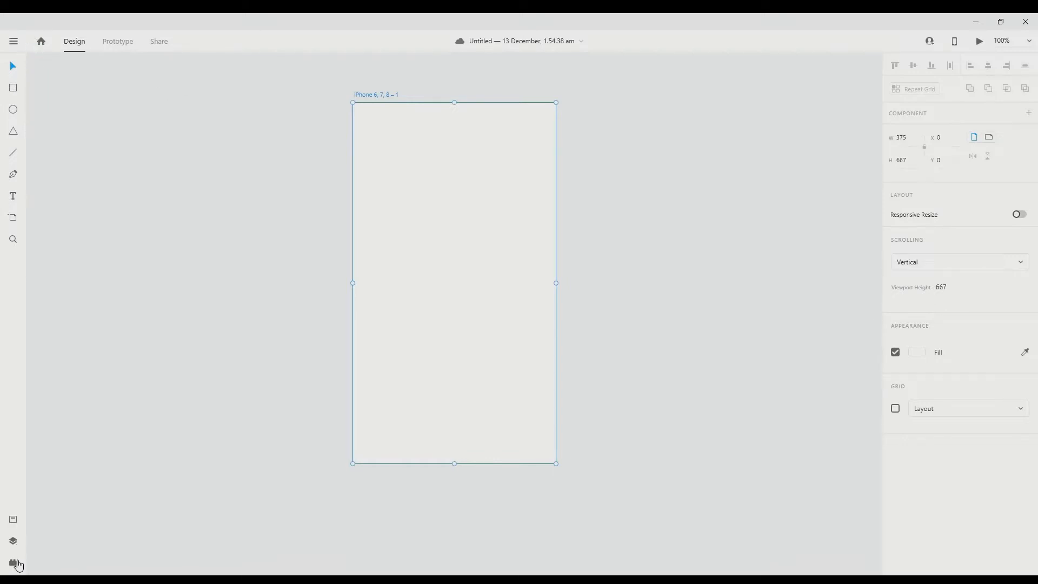
scroll(111, 488, "left", 1)
scroll(111, 488, "down", 2)
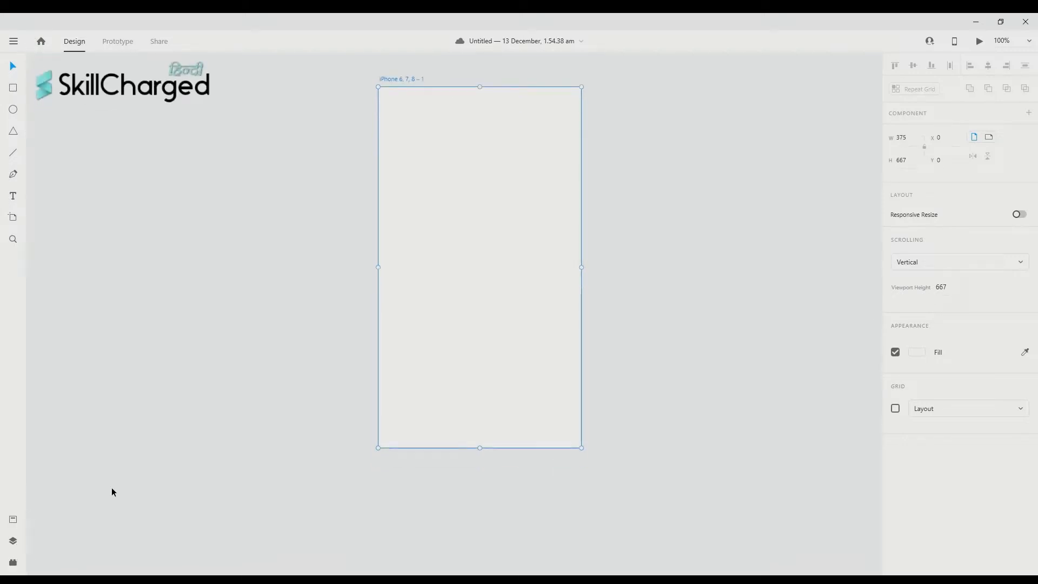
left_click(184, 403)
scroll(189, 398, "up", 1)
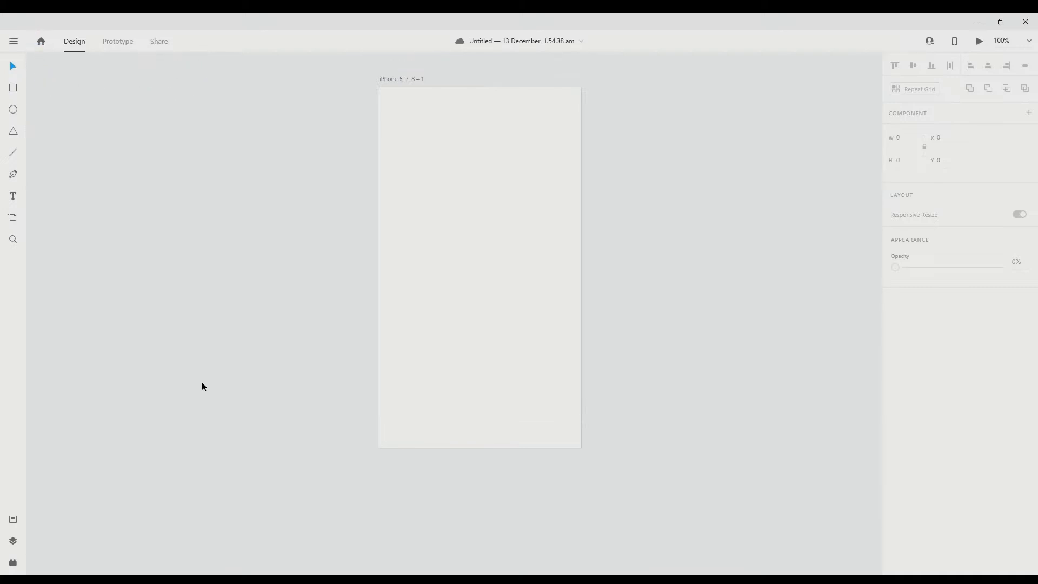
left_click(413, 269)
scroll(408, 274, "up", 2)
scroll(408, 273, "right", 2)
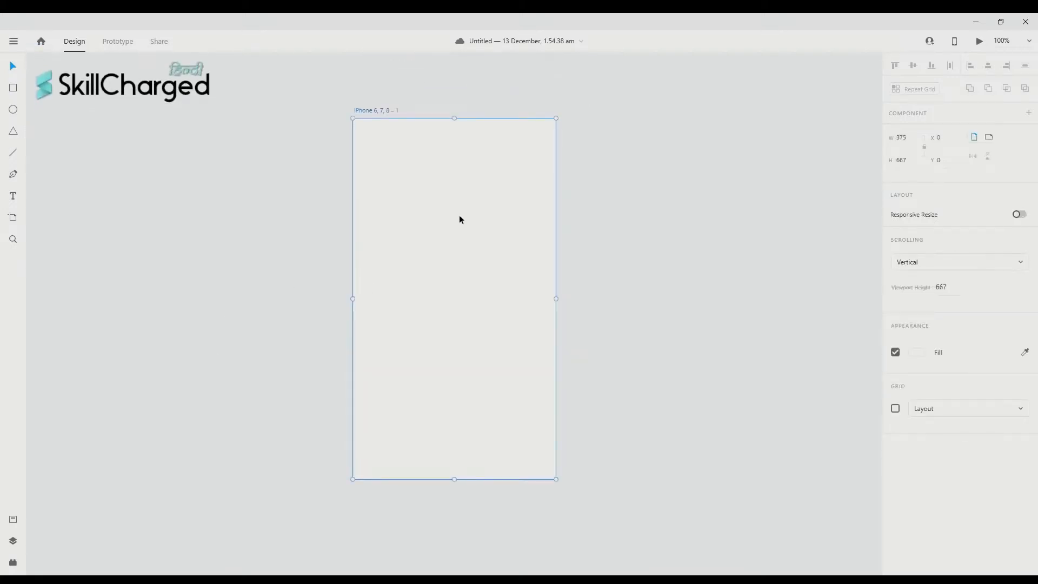
scroll(480, 213, "up", 4)
scroll(480, 212, "right", 6)
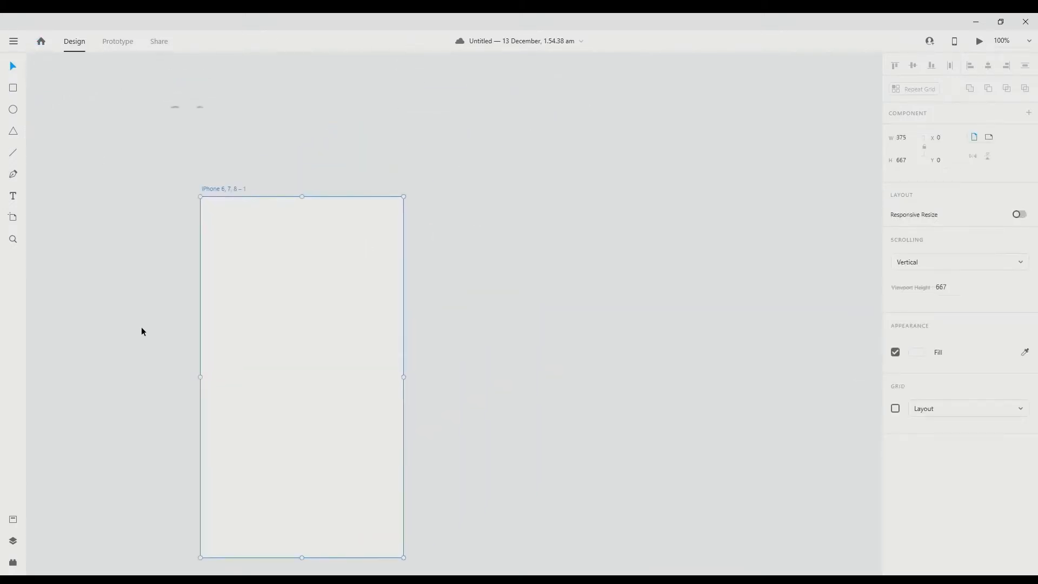
scroll(132, 327, "left", 7)
scroll(121, 327, "down", 3)
scroll(602, 151, "right", 2)
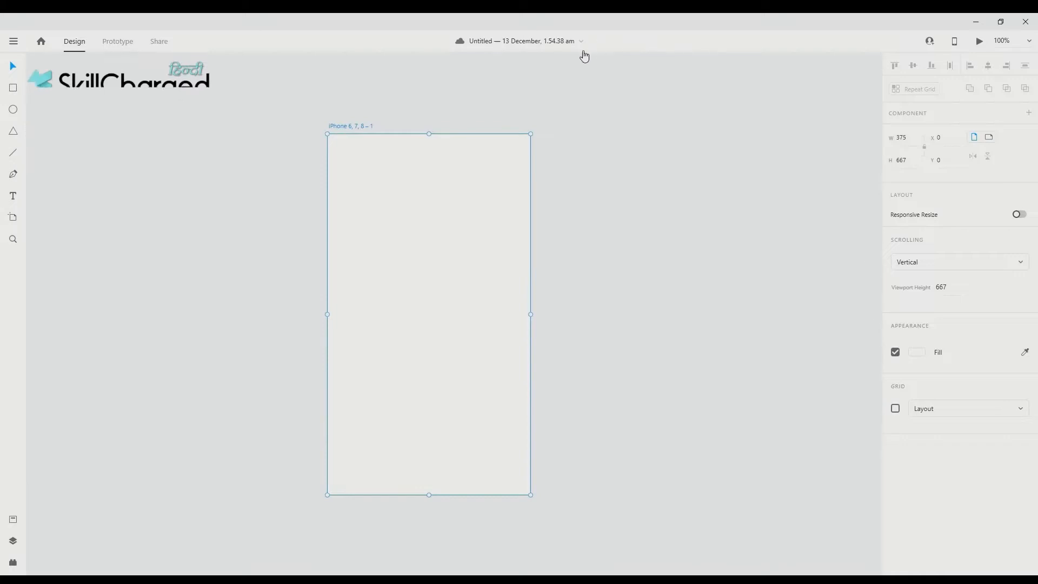
scroll(120, 172, "up", 2)
scroll(81, 173, "right", 2)
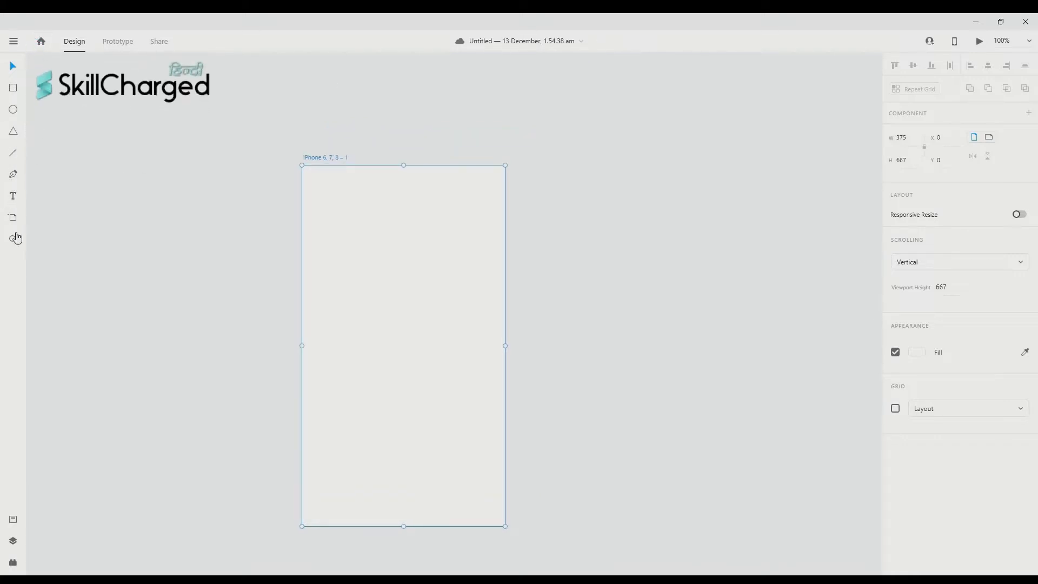
scroll(537, 119, "down", 2)
scroll(538, 119, "right", 1)
scroll(539, 119, "left", 3)
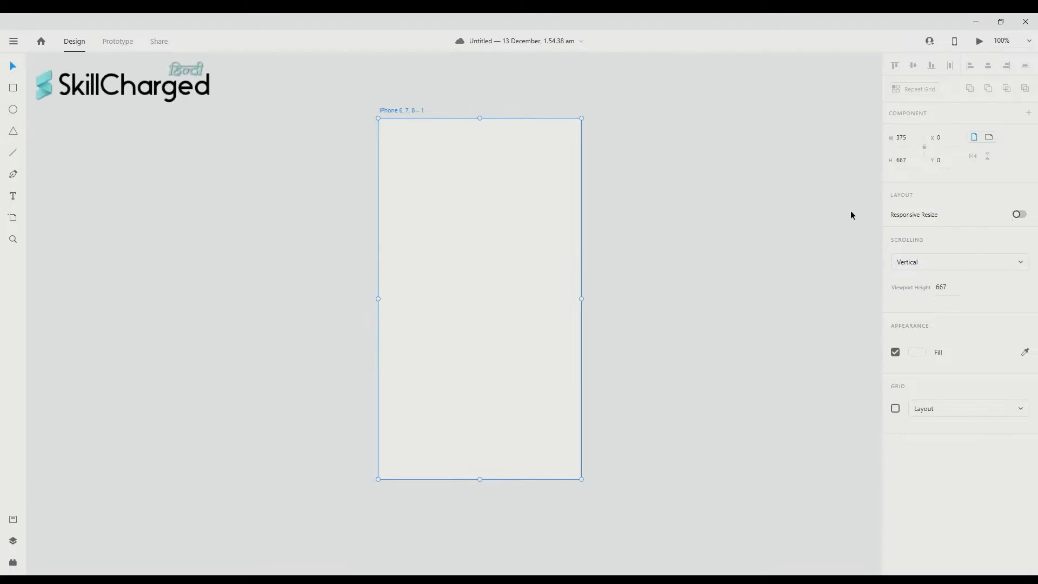
scroll(851, 153, "left", 8)
scroll(851, 153, "down", 2)
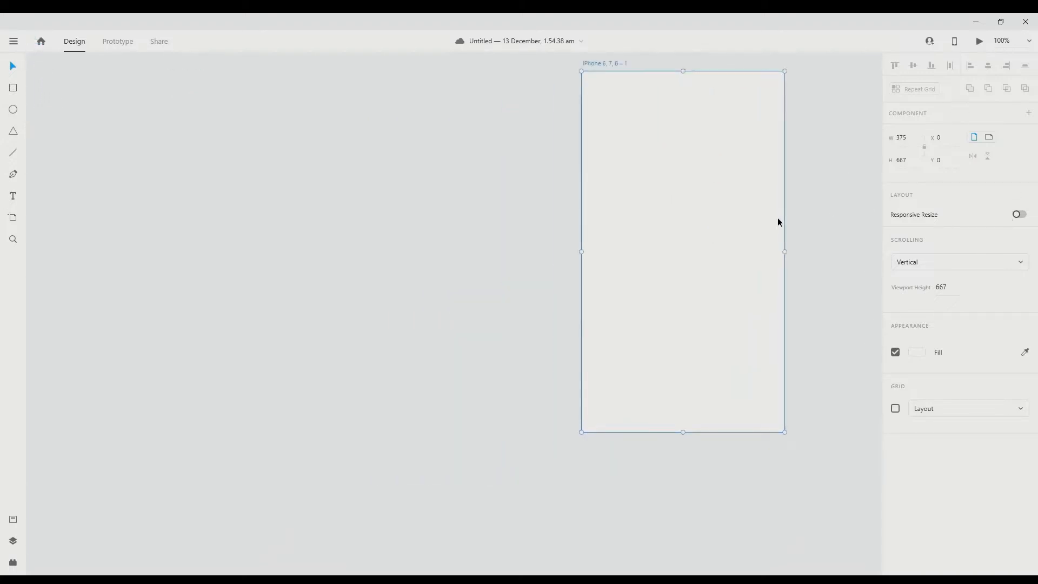
scroll(778, 220, "right", 8)
scroll(779, 222, "left", 2)
scroll(779, 223, "down", 1)
scroll(779, 223, "up", 4)
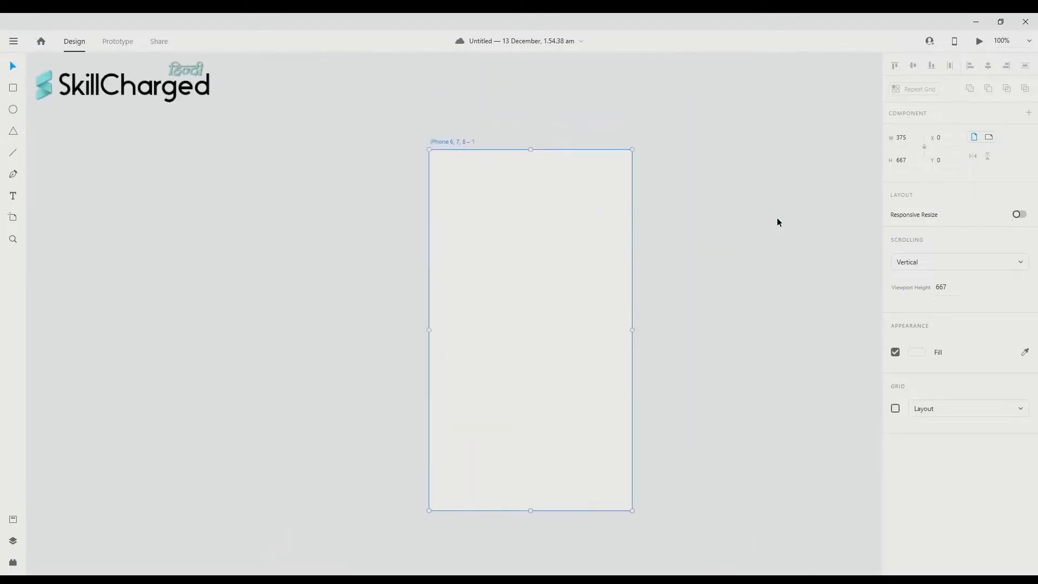
scroll(779, 222, "left", 1)
scroll(779, 219, "right", 4)
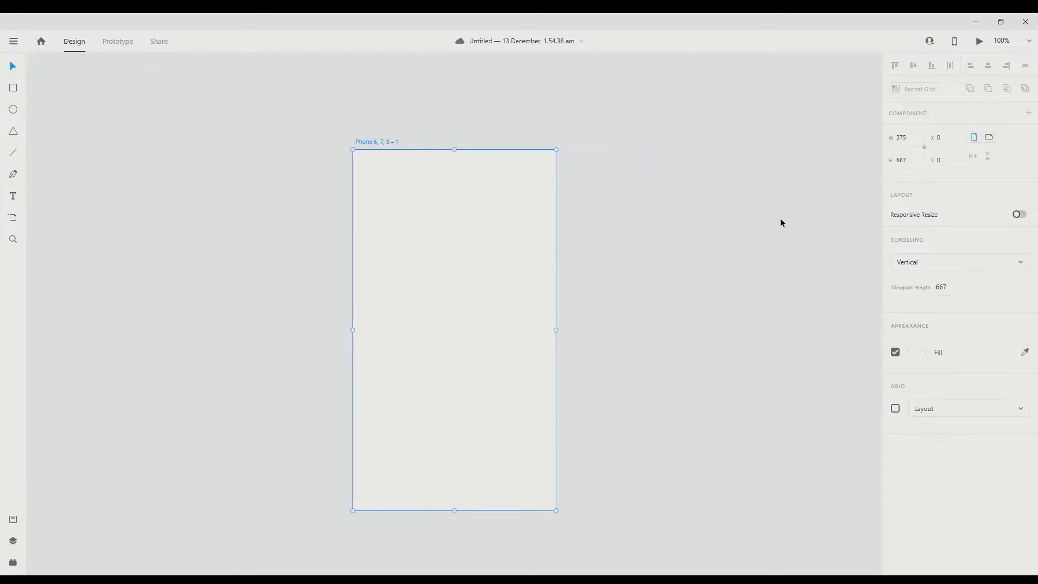
left_click(783, 211)
scroll(783, 211, "up", 1)
left_click(540, 258)
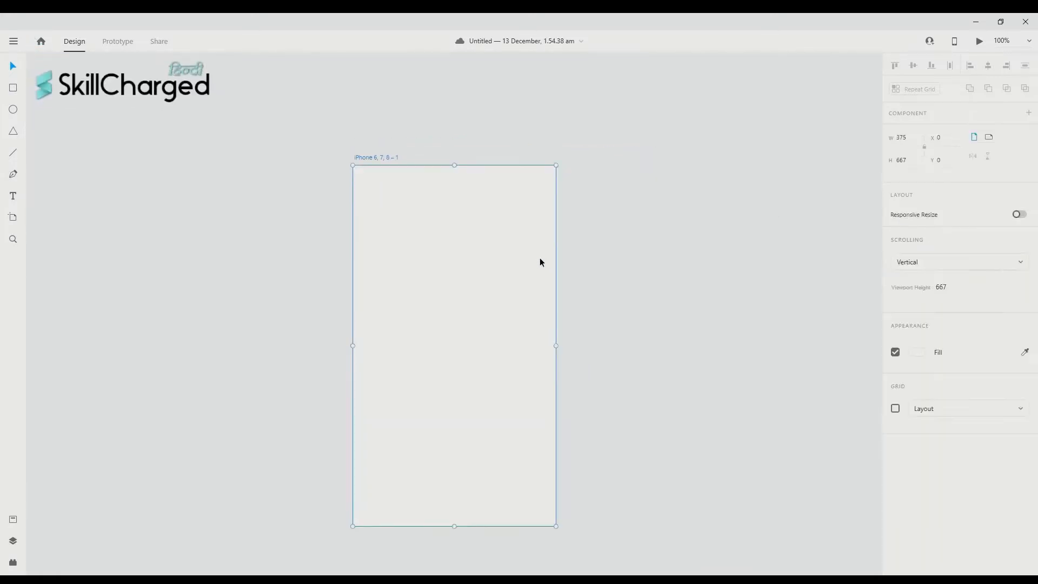
scroll(539, 258, "down", 1)
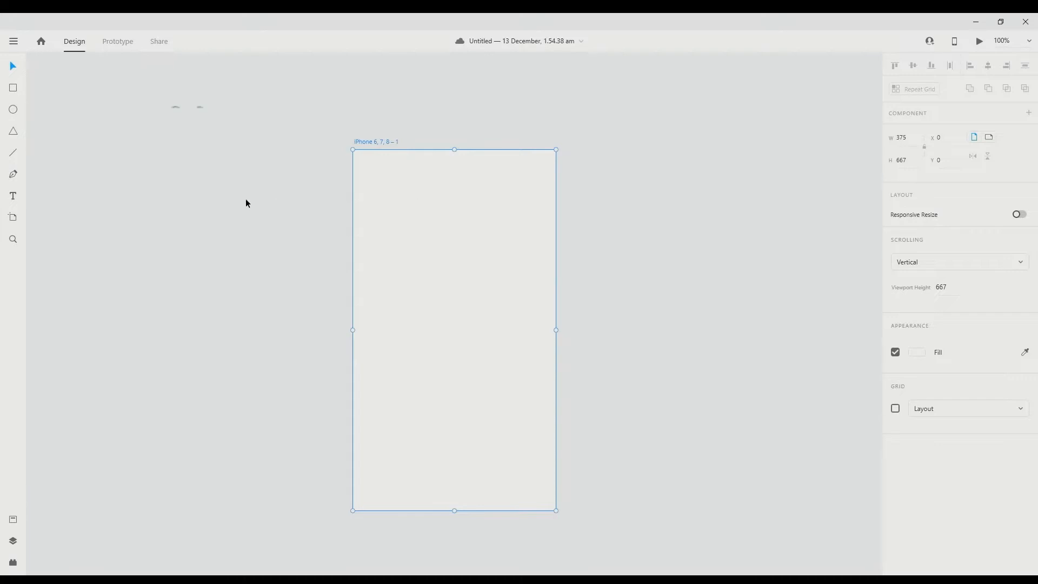
scroll(25, 189, "down", 1)
scroll(28, 262, "up", 1)
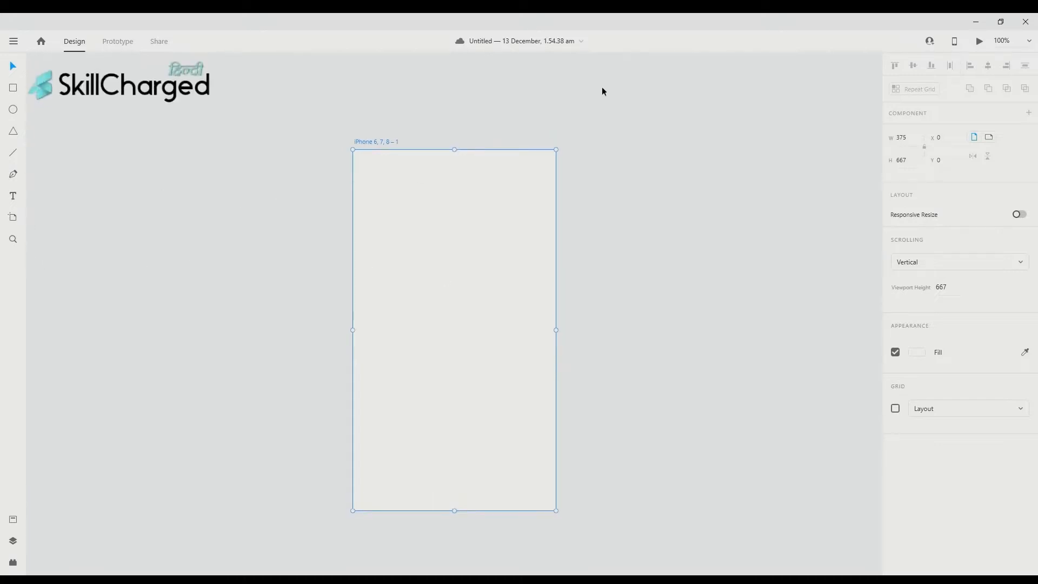
scroll(495, 92, "right", 3)
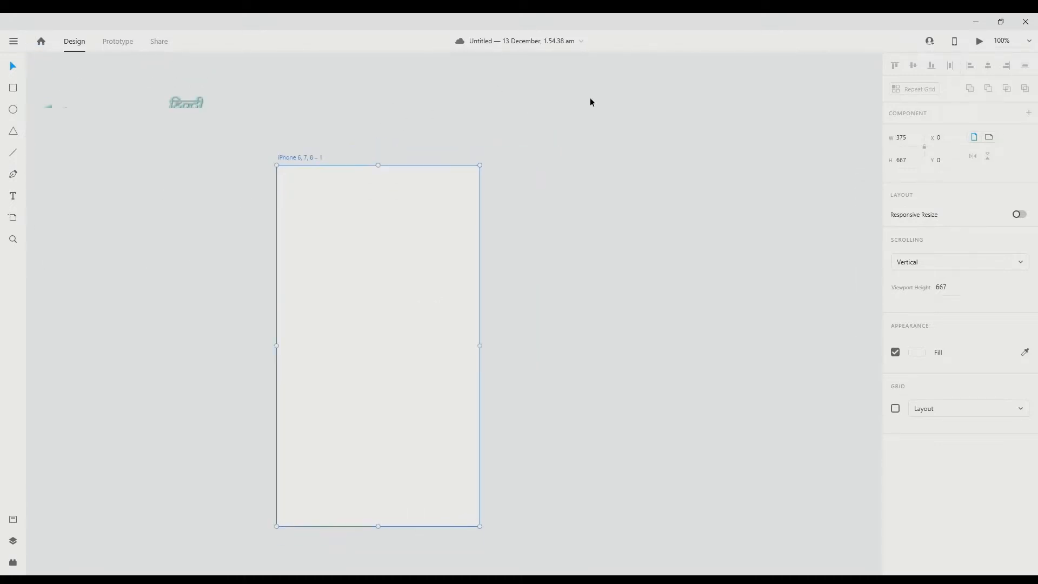
scroll(591, 100, "left", 1)
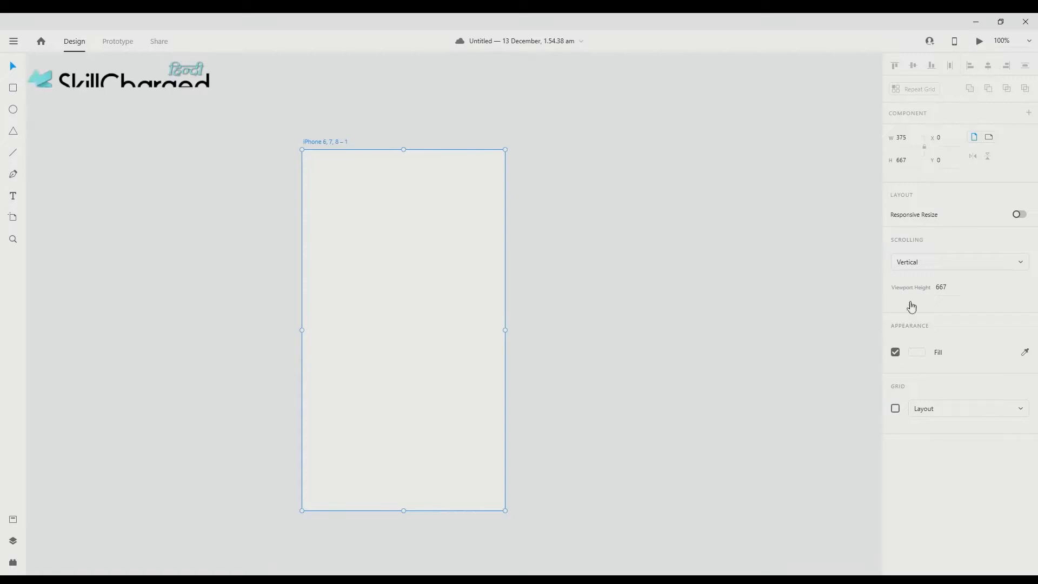
scroll(835, 178, "left", 3)
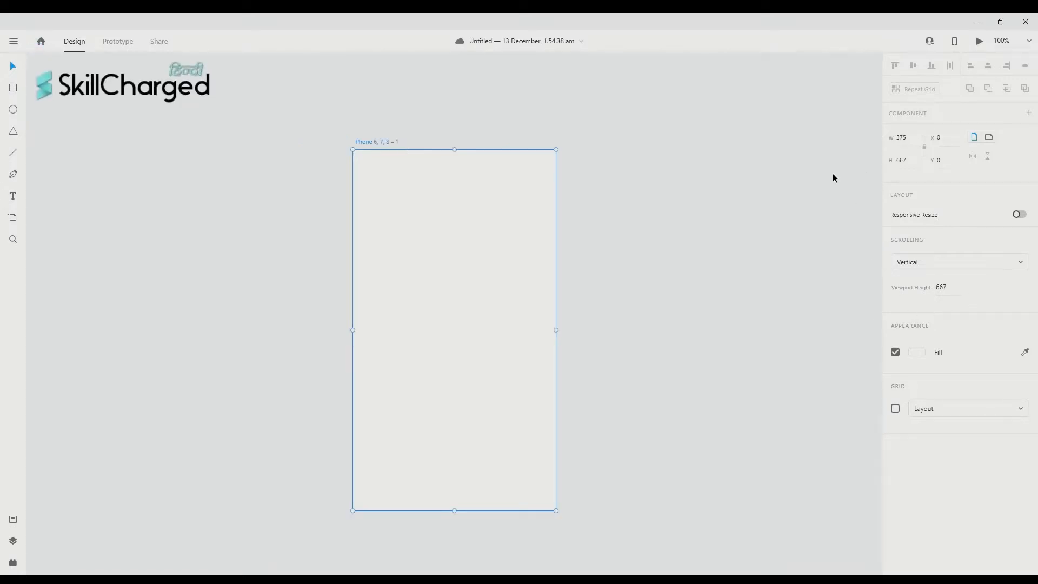
scroll(876, 108, "left", 6)
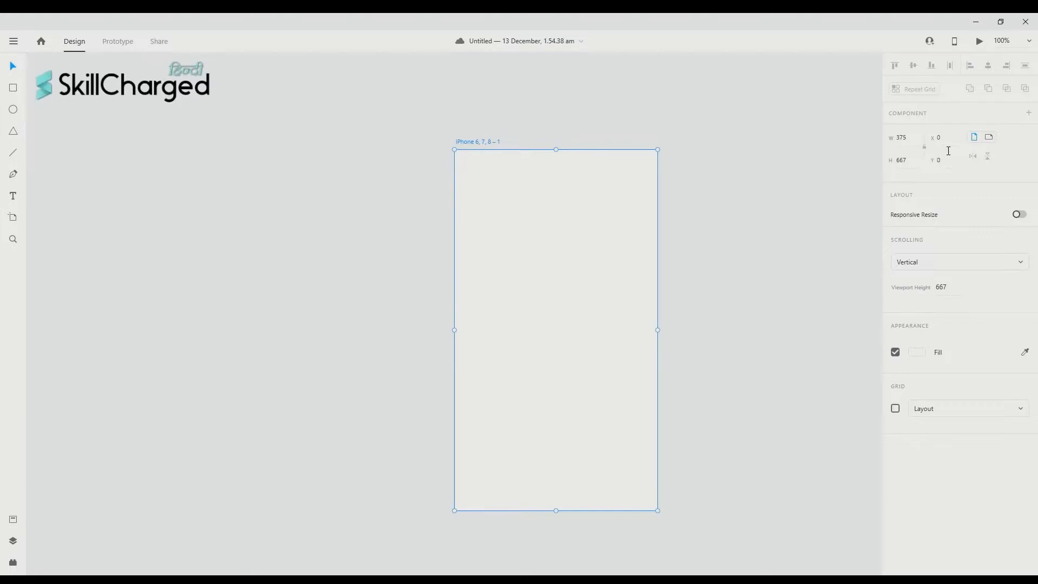
- Flip the artboard to landscape 667 × 375, back to portrait, then landscape again, leaving its fill unchanged
left_click(991, 140)
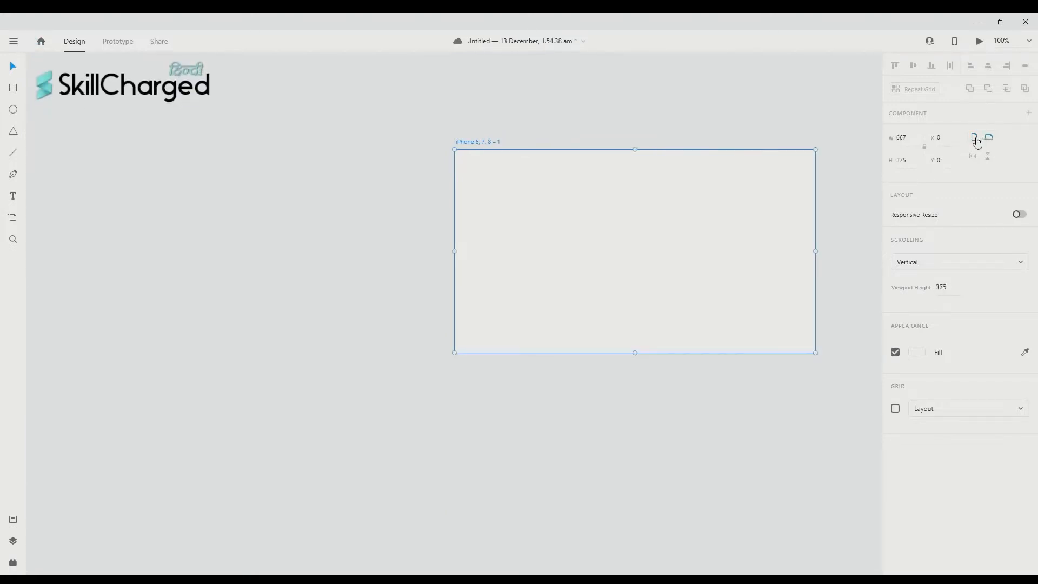
left_click(976, 139)
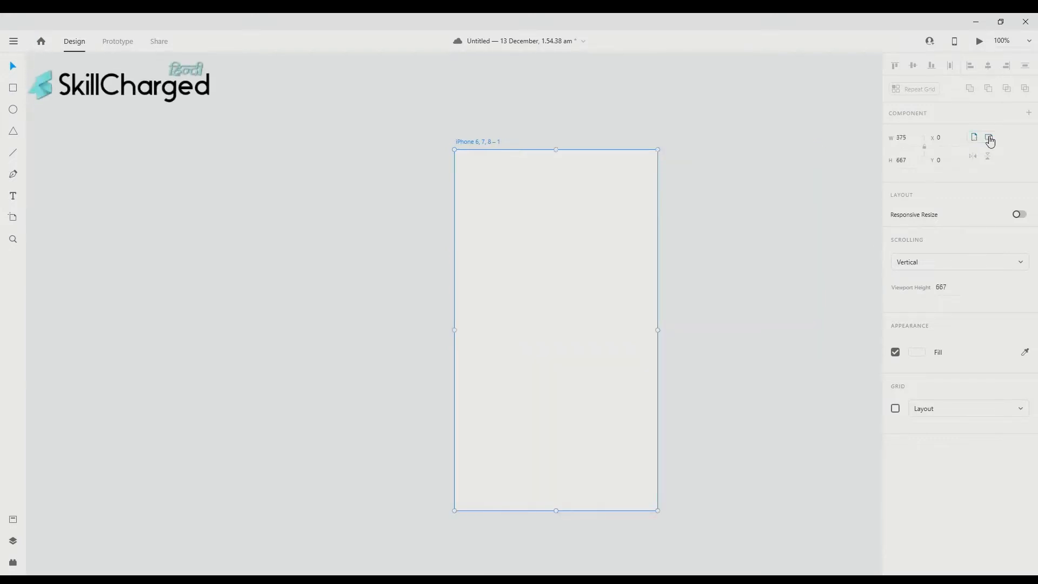
left_click(989, 140)
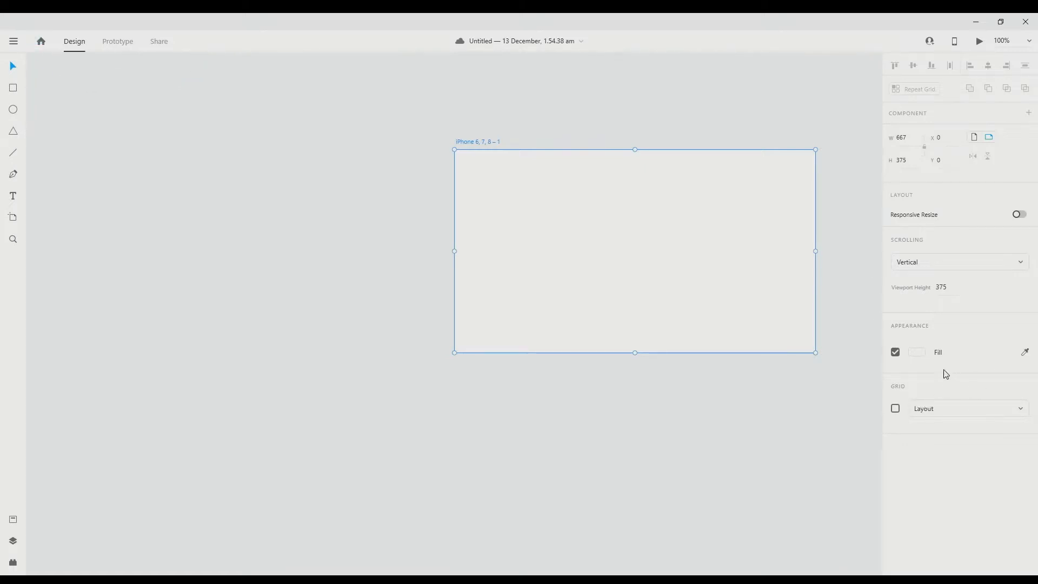
left_click(917, 352)
left_click(971, 355)
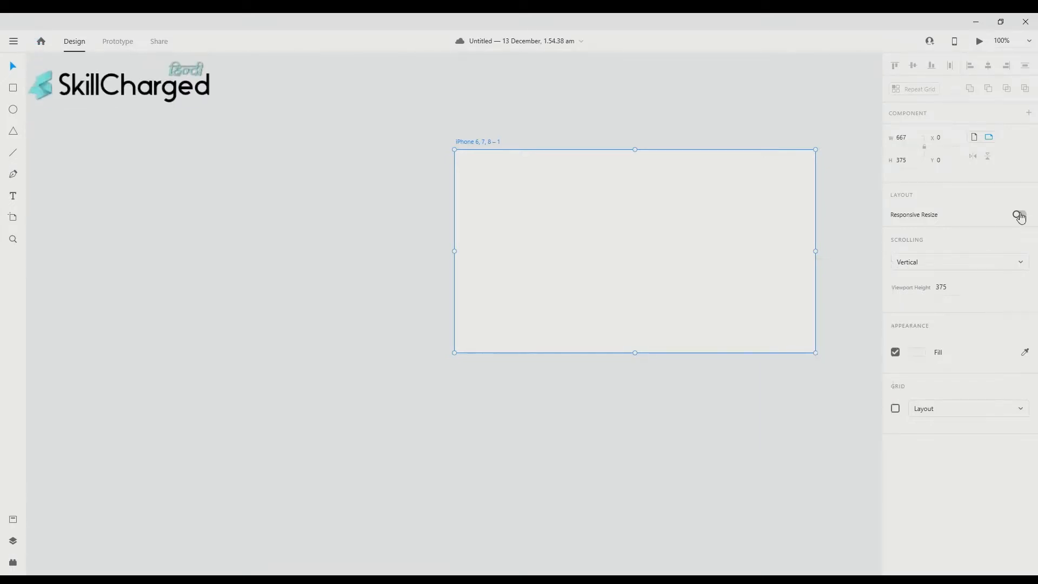
- Turn on Responsive Resize for the artboard and reselect the empty artboard
left_click(1019, 215)
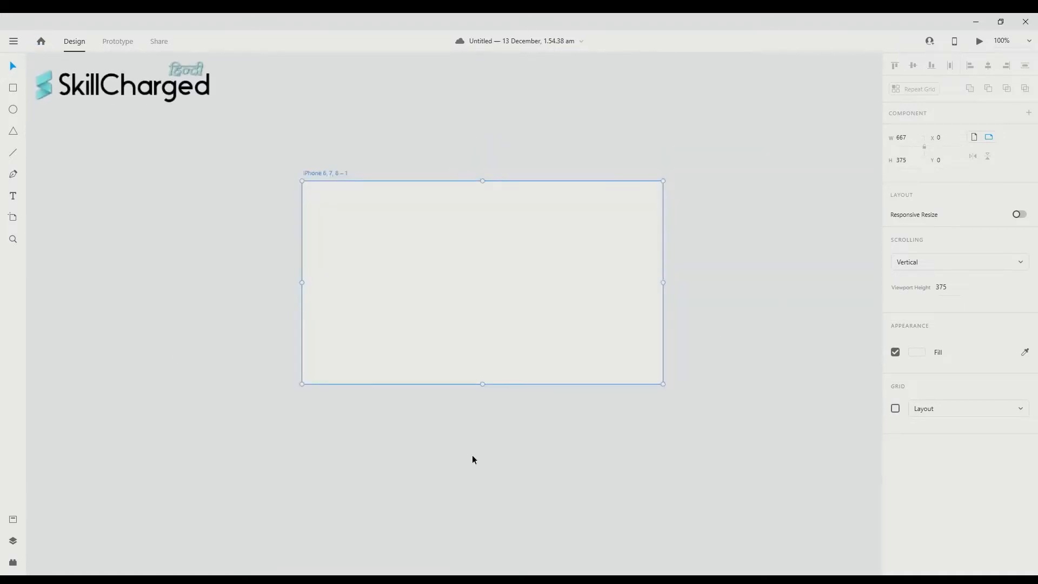
scroll(657, 402, "left", 2)
left_click(742, 403)
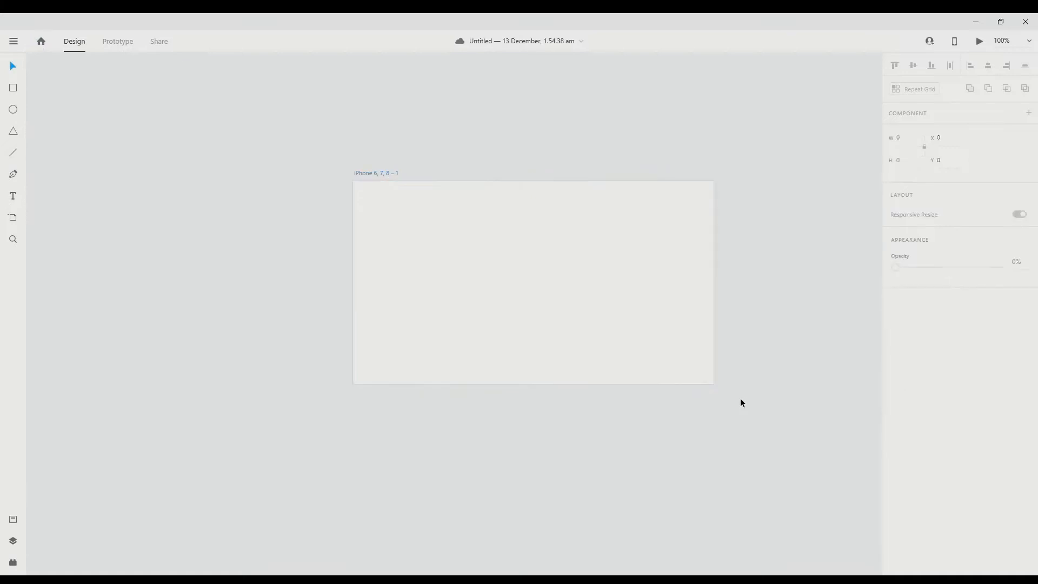
left_click(588, 319)
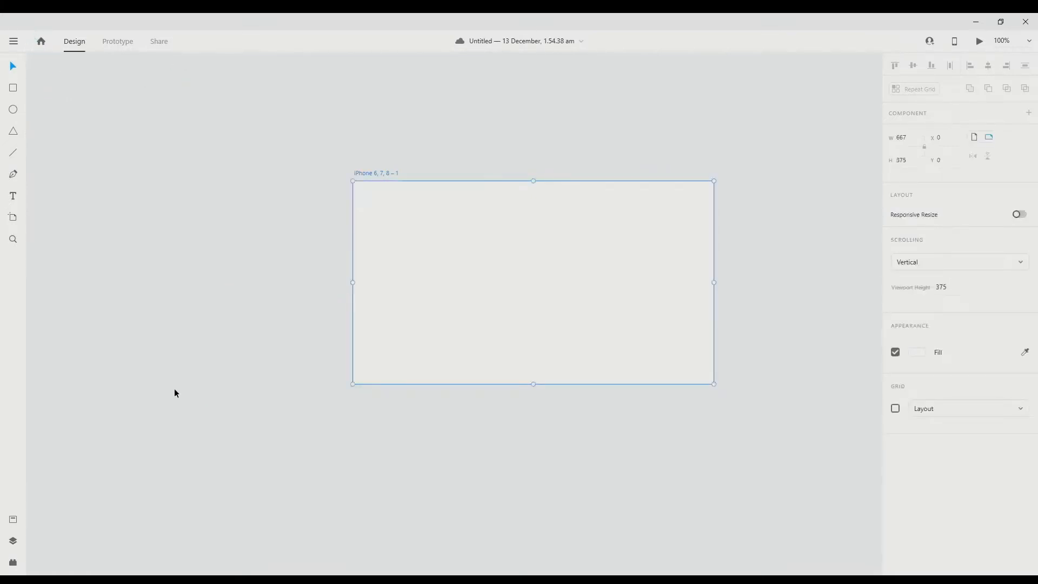
scroll(137, 383, "right", 2)
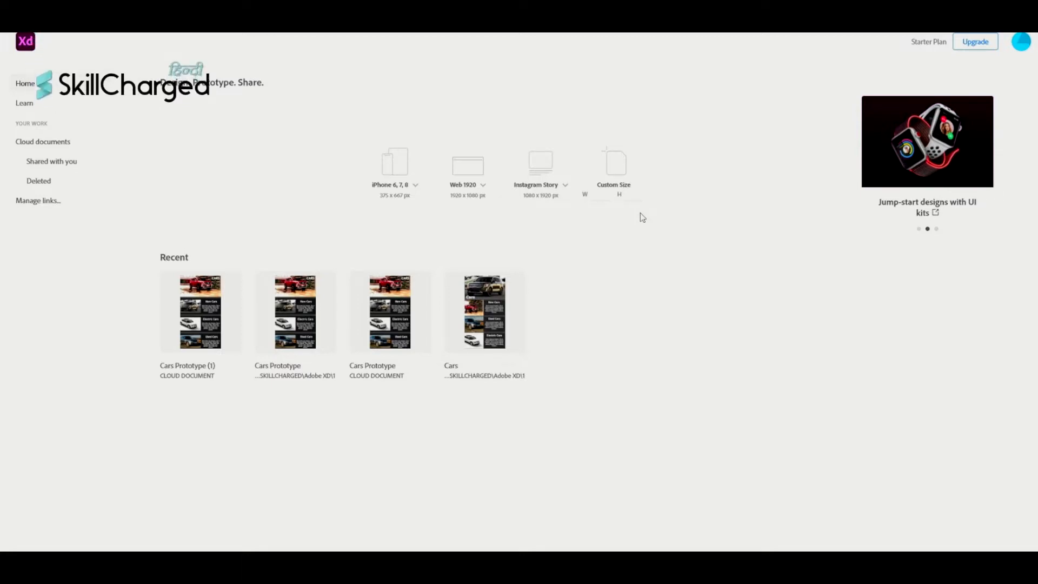
- Create a new design from the iPhone 6, 7, 8 (375 × 667) phone preset
left_click(416, 186)
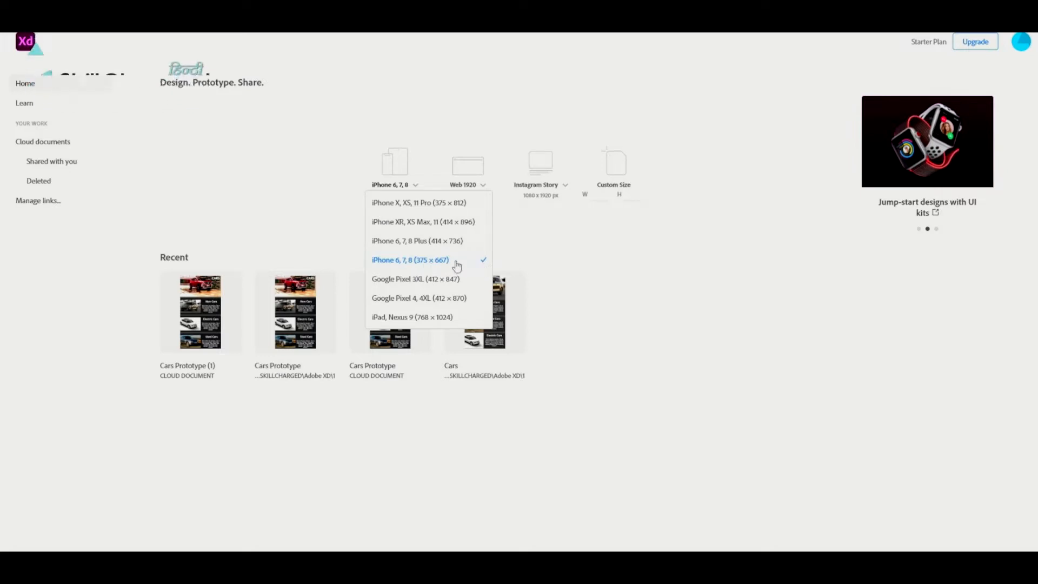
left_click(457, 264)
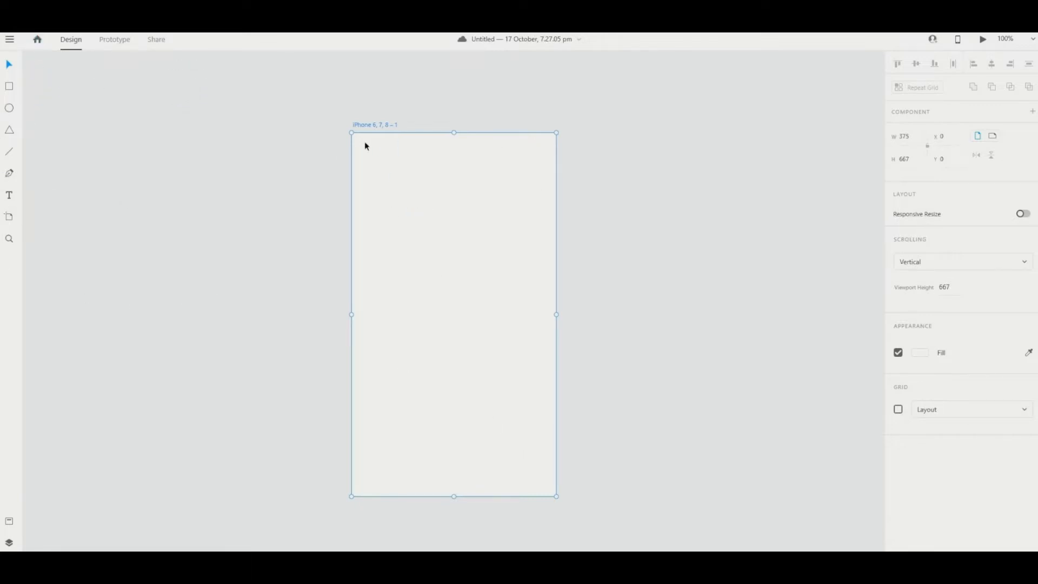
- Replace the portrait artboard's default name with 'Home'
double_click(378, 125)
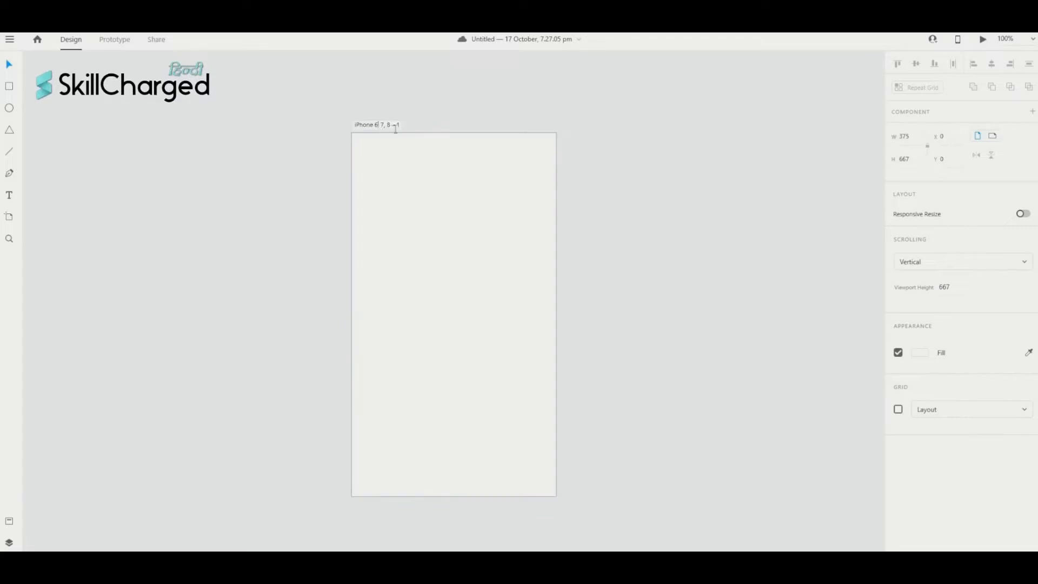
triple_click(391, 126)
type("Home")
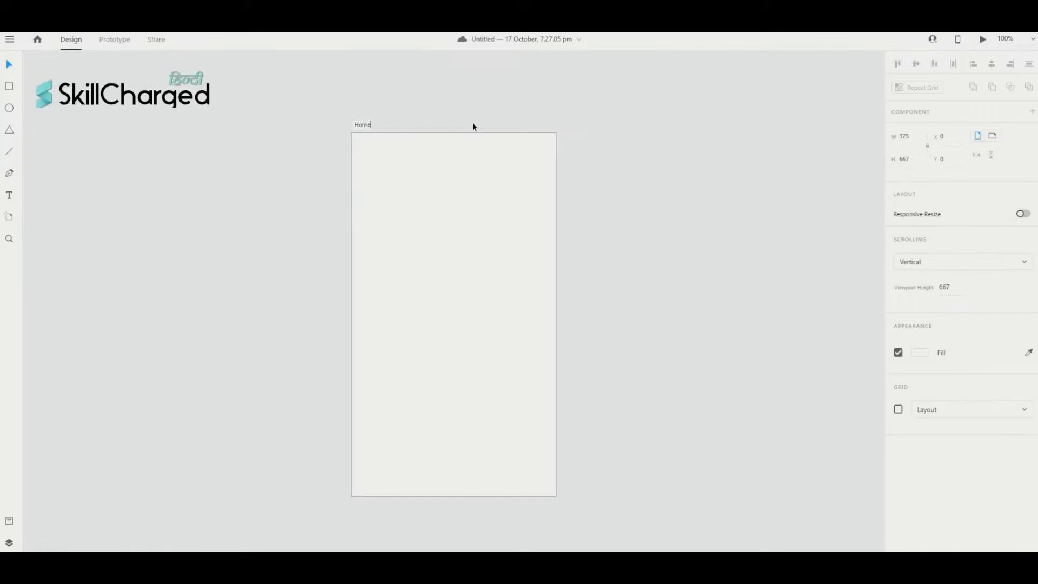
key("Return")
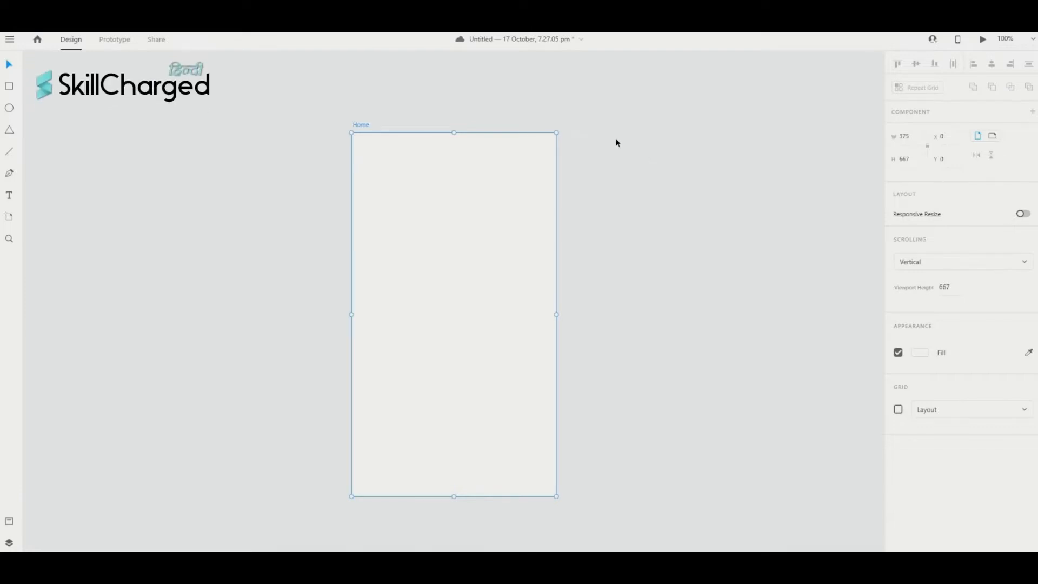
scroll(317, 260, "right", 2)
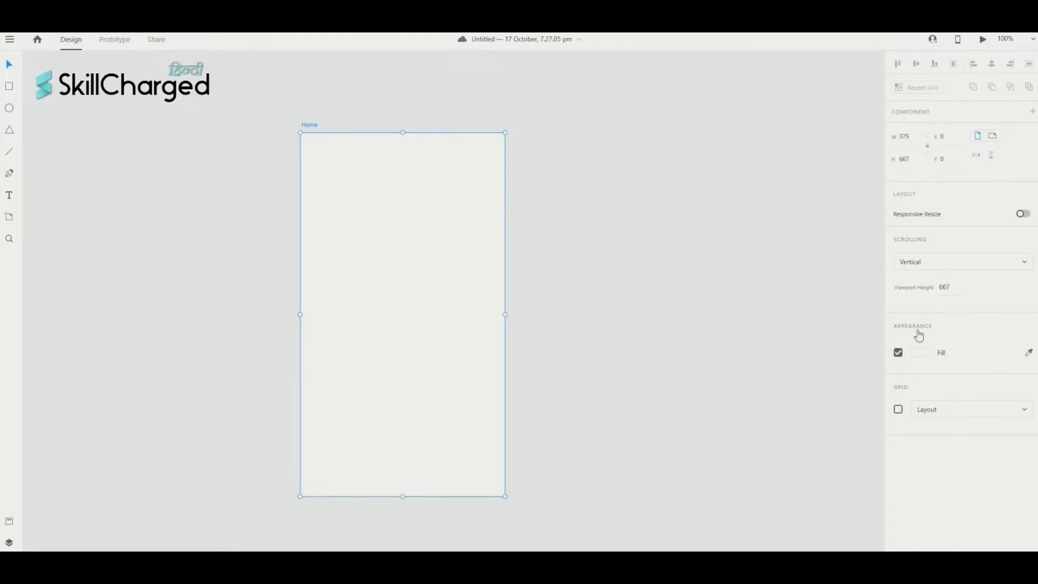
- Set the Home artboard's fill to dark grey #5A5959 and deselect it
left_click(922, 353)
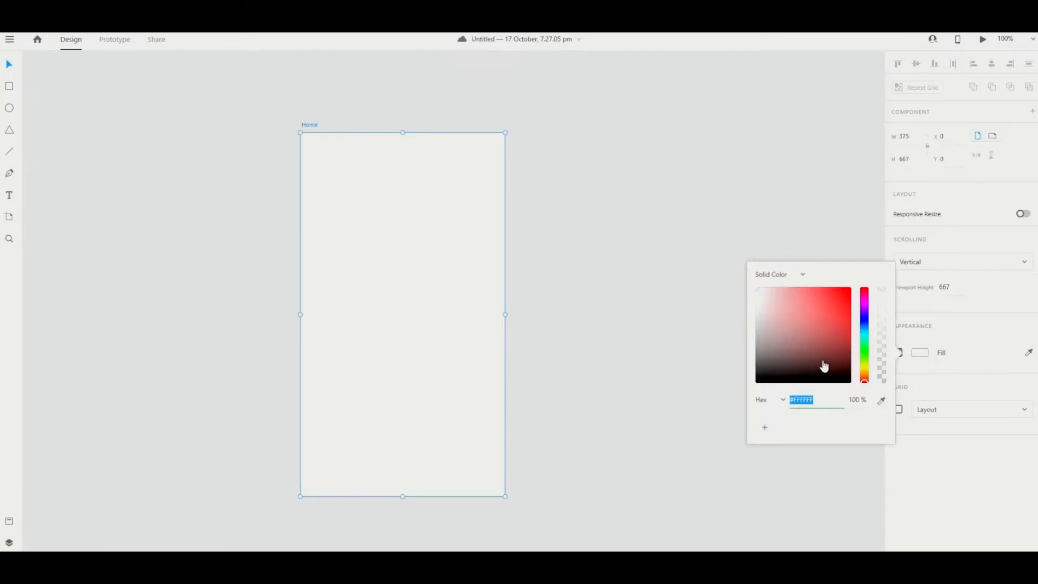
left_click_drag(777, 362, 762, 355)
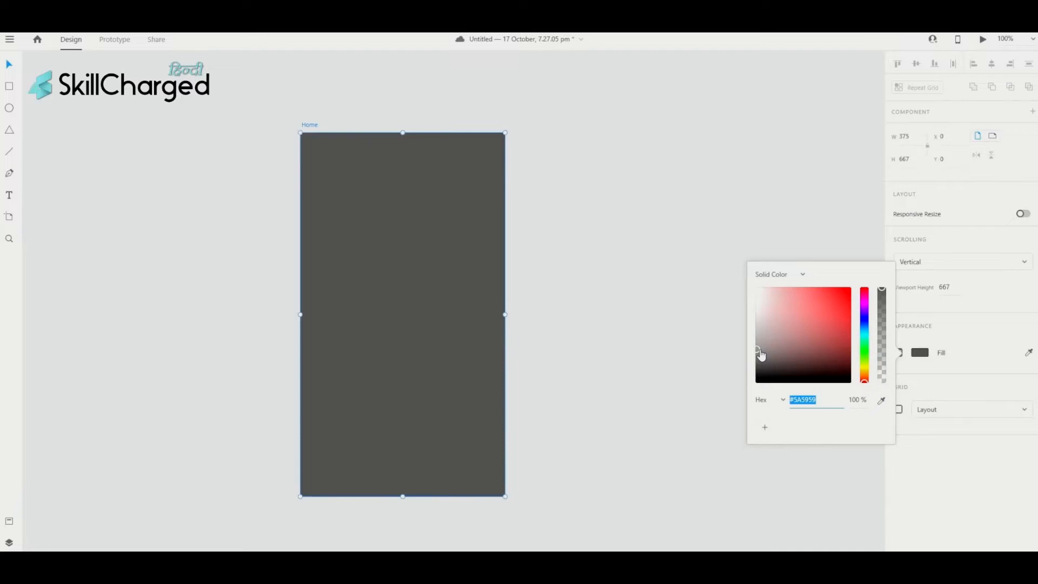
left_click(715, 351)
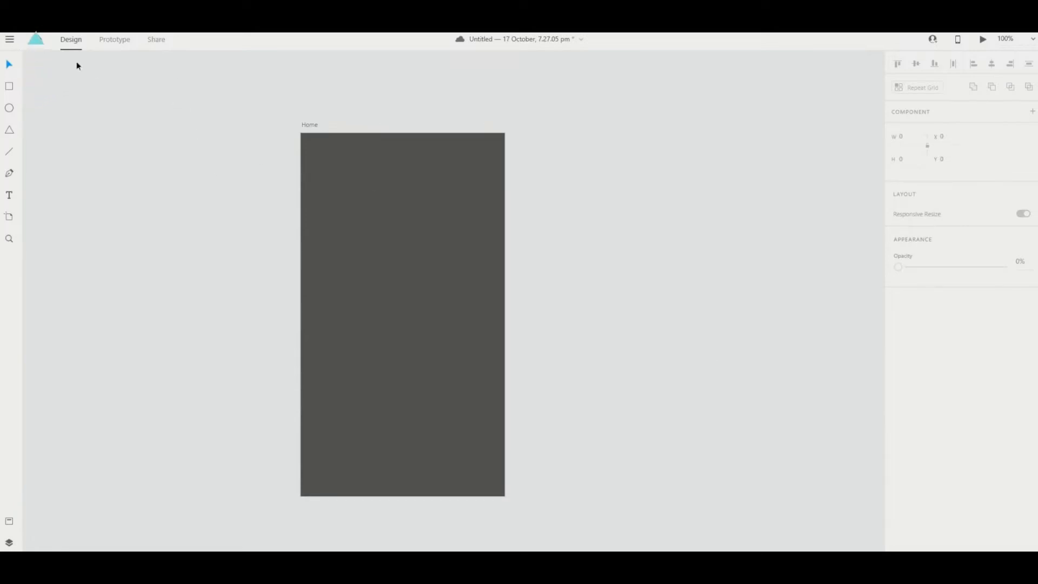
- Import the red car photo from a file and shrink it to 360 × 240
left_click(15, 42)
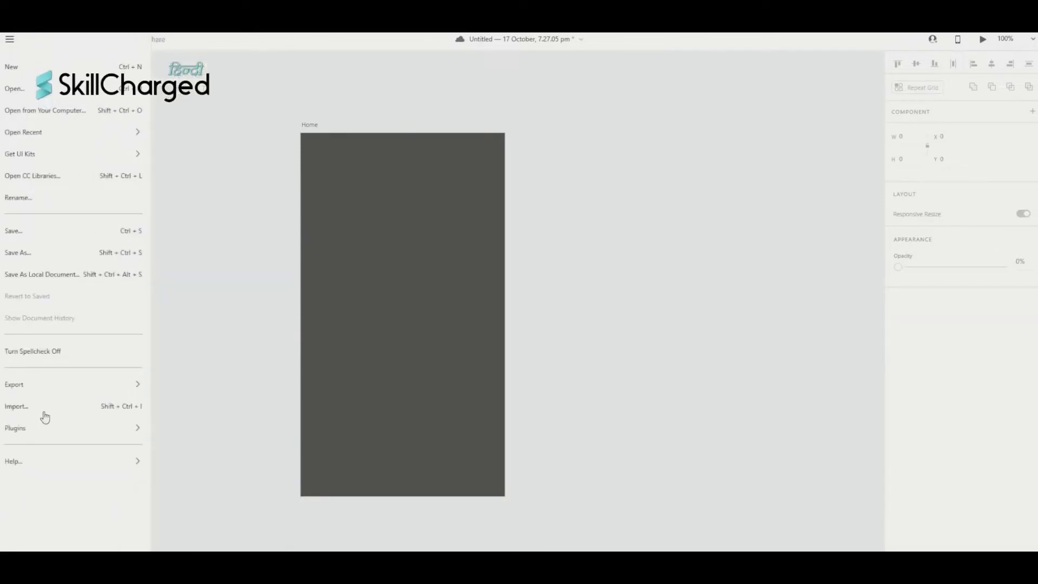
mouse_move(94, 385)
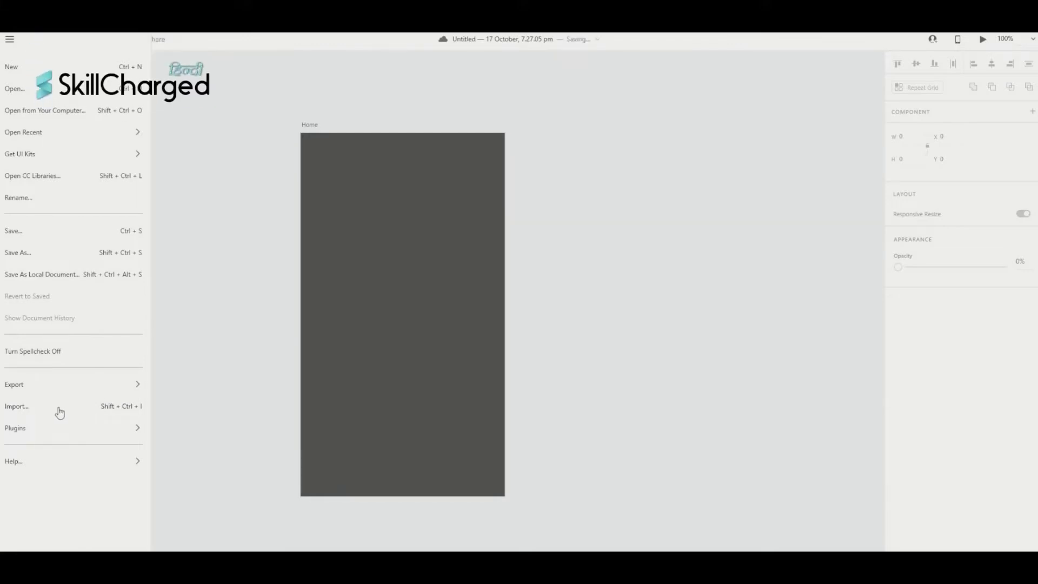
left_click(58, 408)
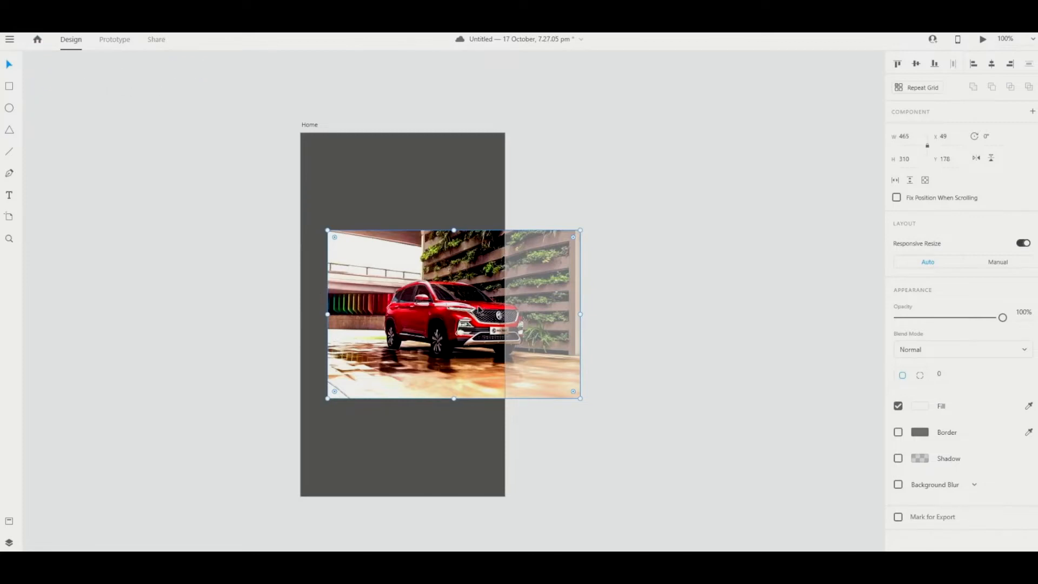
left_click_drag(479, 310, 434, 174)
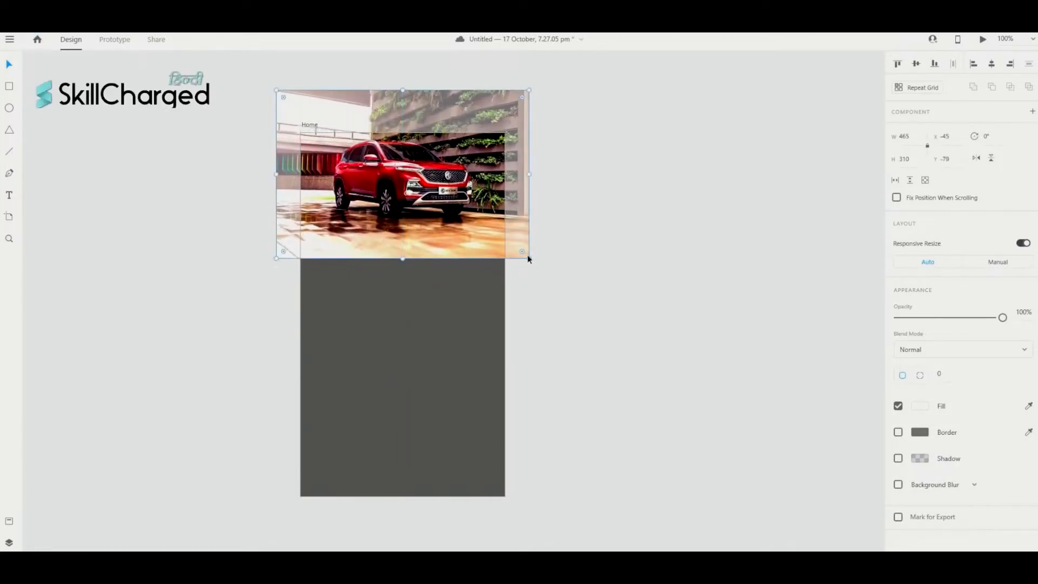
left_click_drag(532, 261, 485, 225)
- Place the car photo at the Home artboard's top, enlarged to 399 × 266 and centred horizontally
scroll(444, 210, "right", 1)
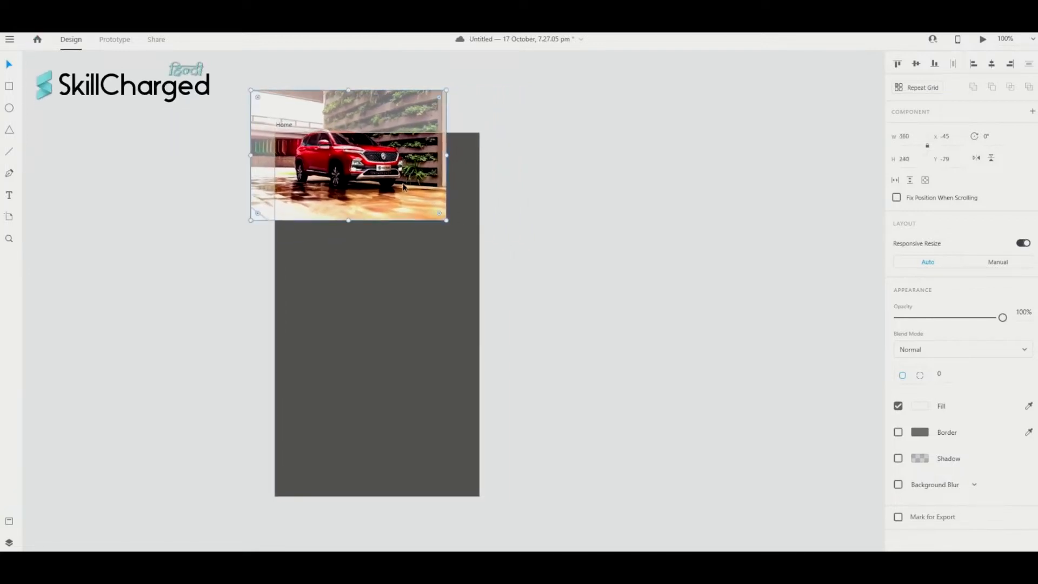
left_click_drag(402, 185, 431, 212)
scroll(475, 192, "right", 1)
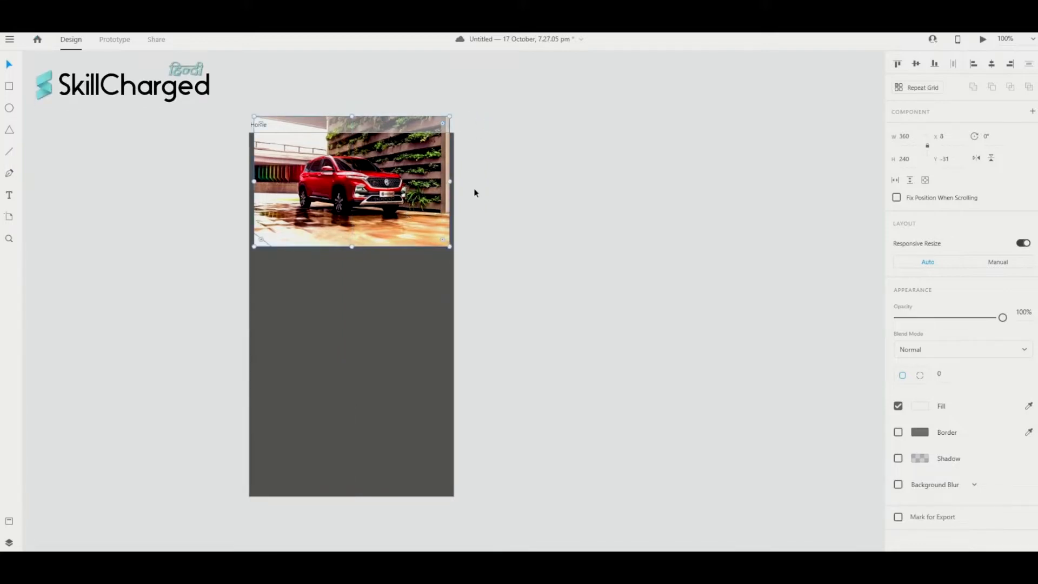
scroll(441, 265, "up", 1)
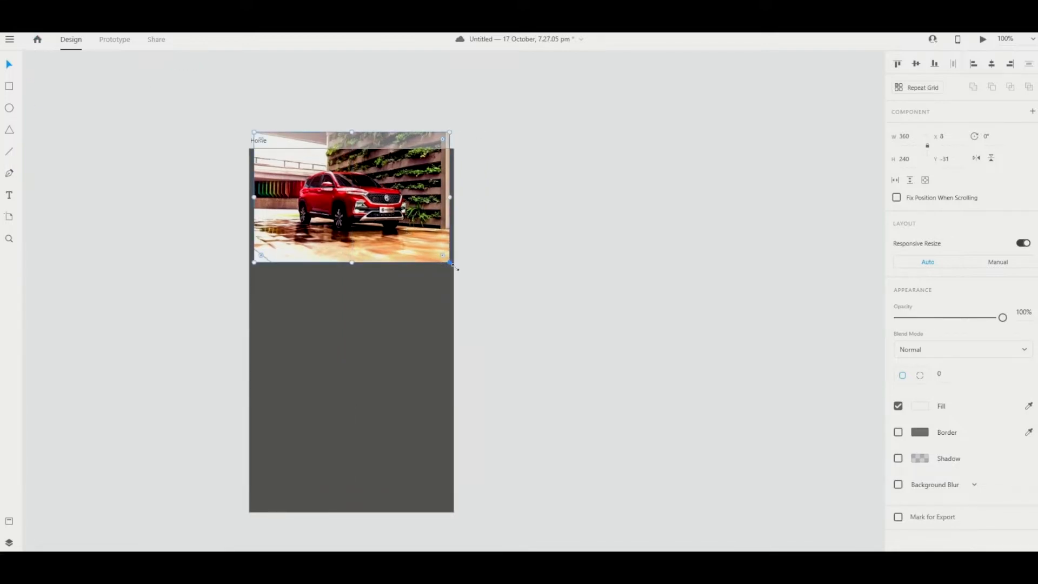
left_click_drag(451, 265, 477, 281)
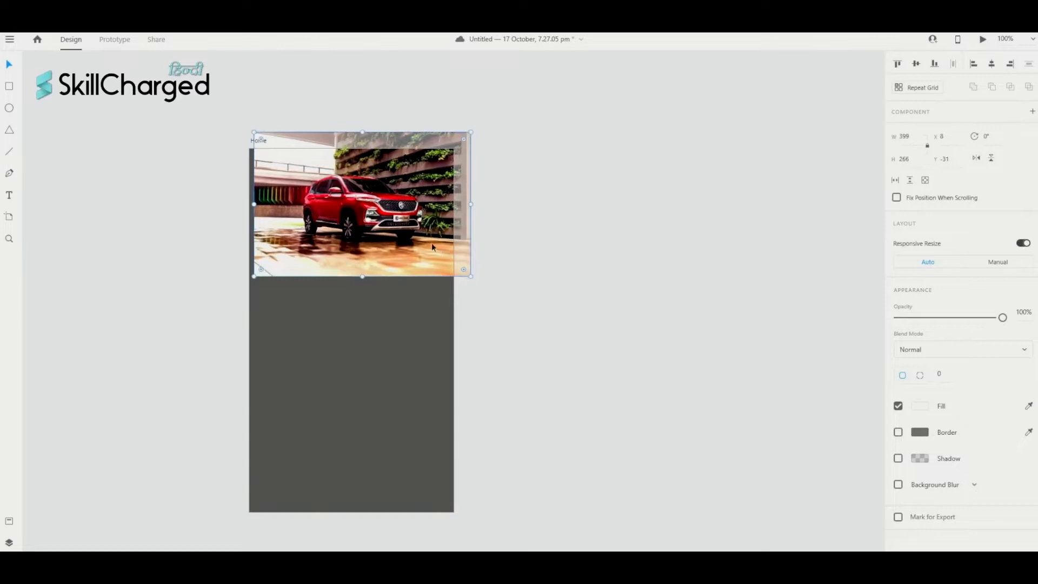
left_click_drag(432, 247, 423, 231)
left_click(497, 286)
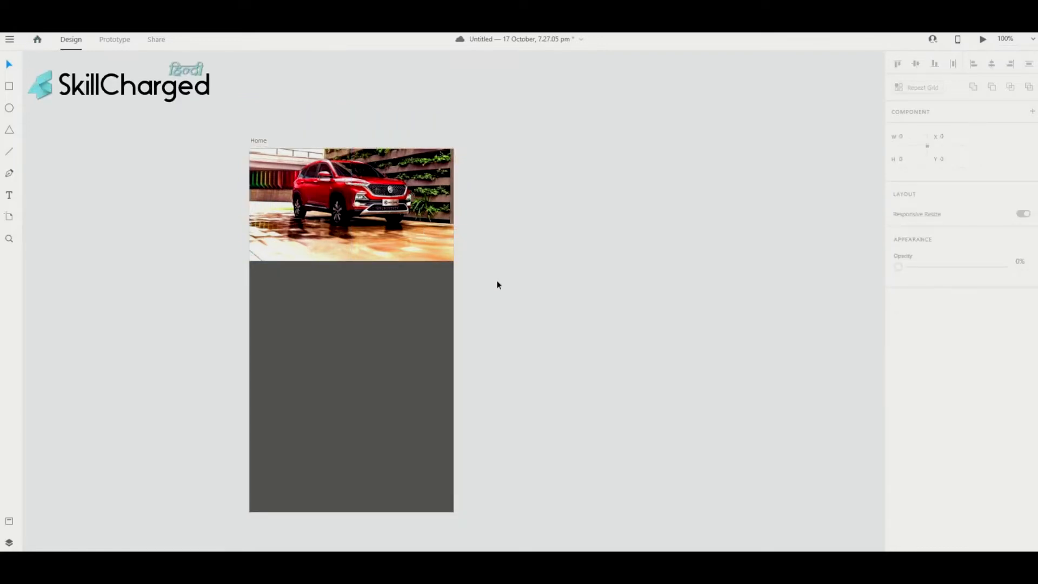
left_click(385, 225)
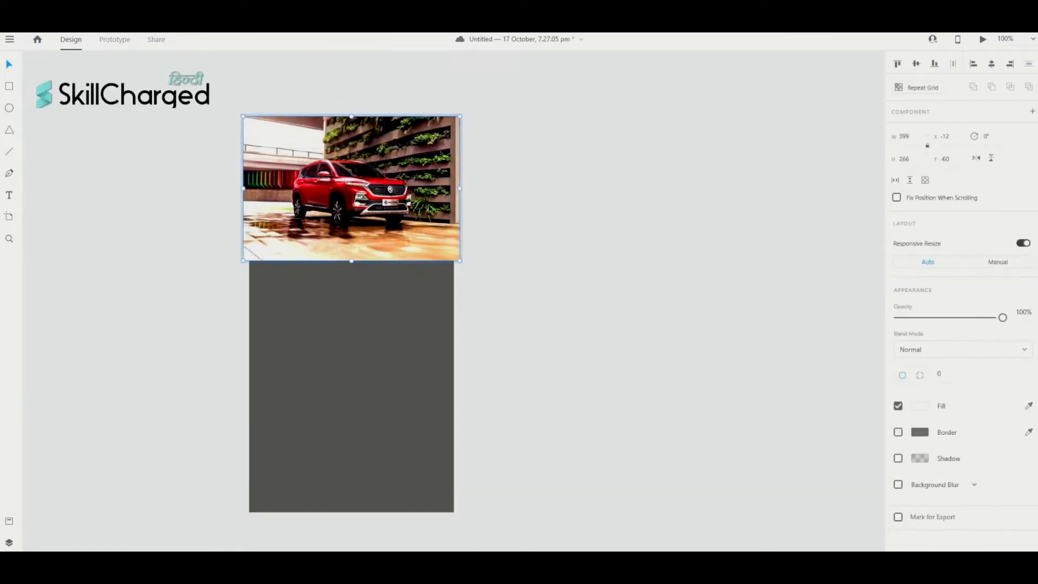
left_click_drag(551, 247, 474, 279)
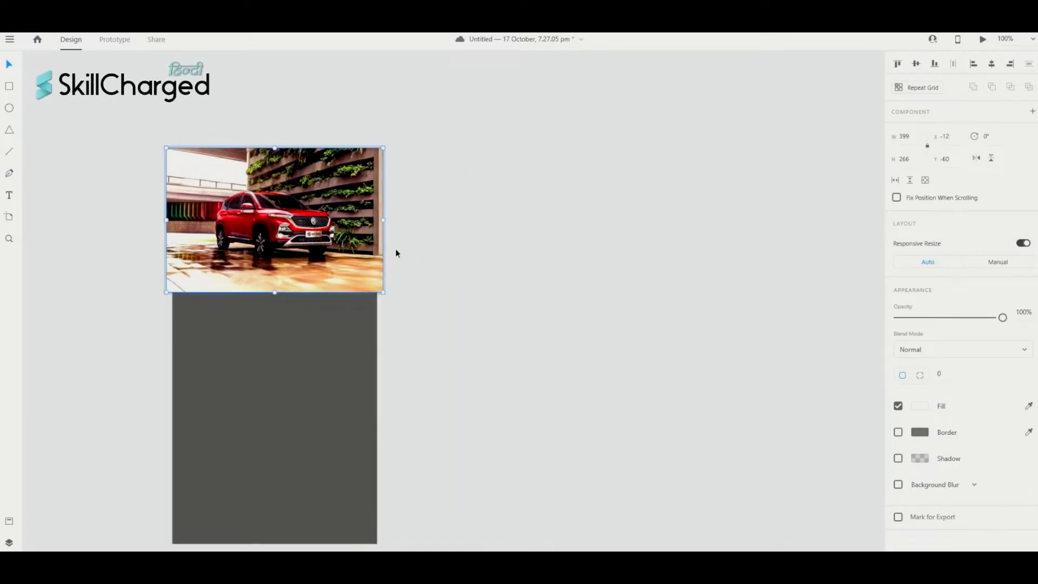
scroll(396, 253, "left", 5)
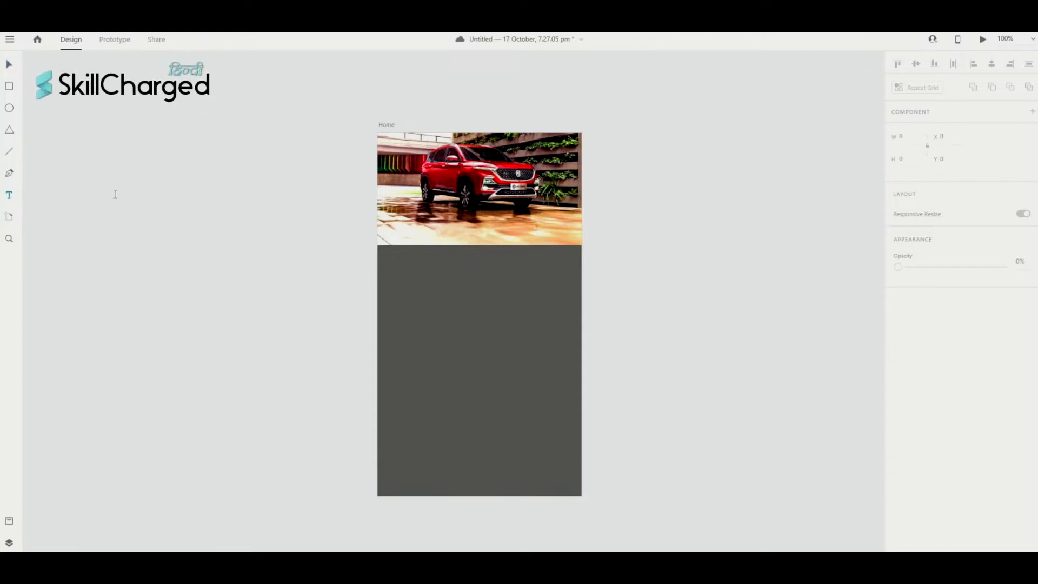
left_click(475, 227)
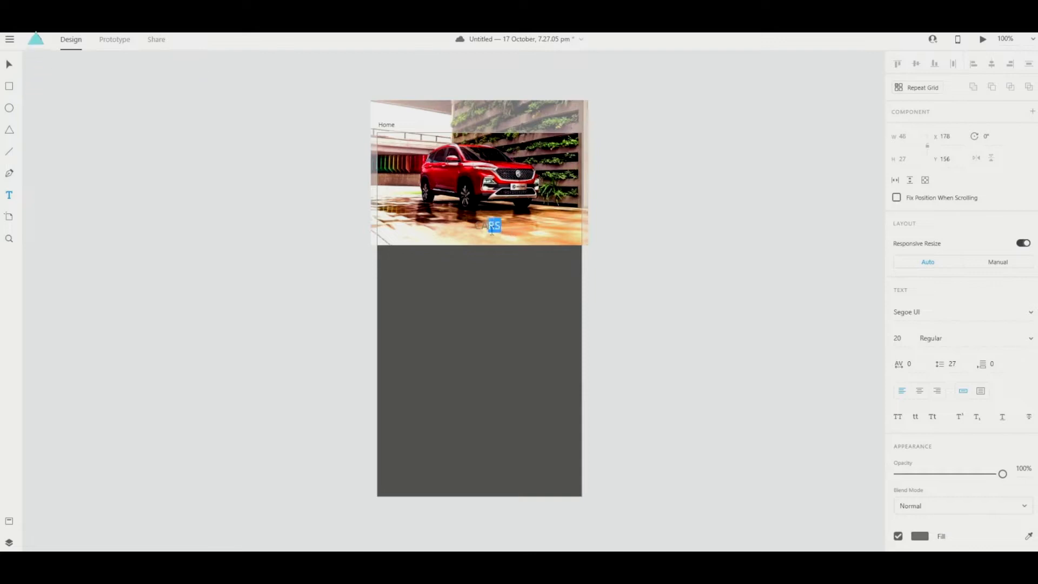
- Set the CARS heading's font size to 30
double_click(479, 227)
left_click(899, 339)
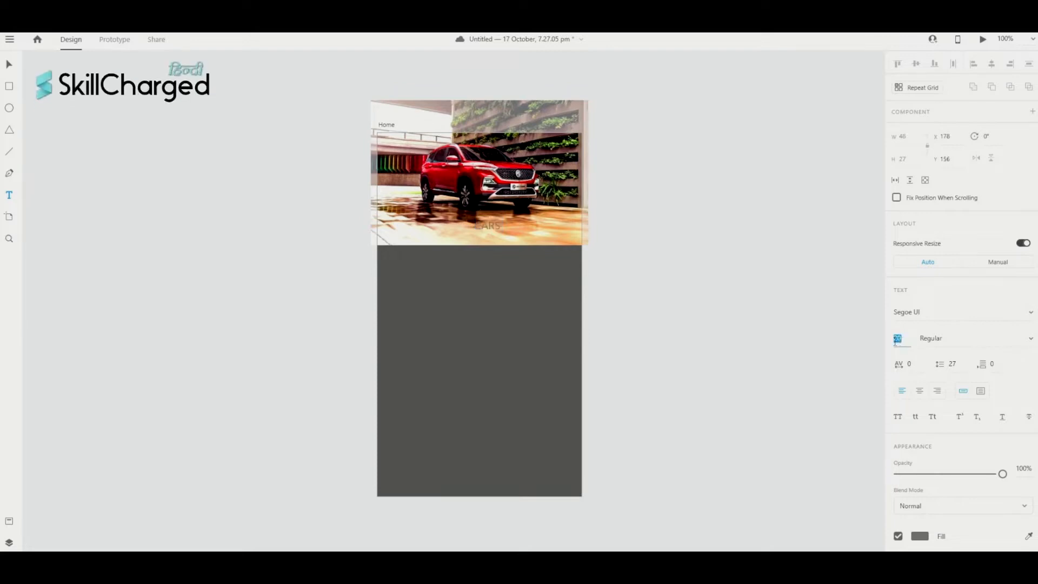
type("3")
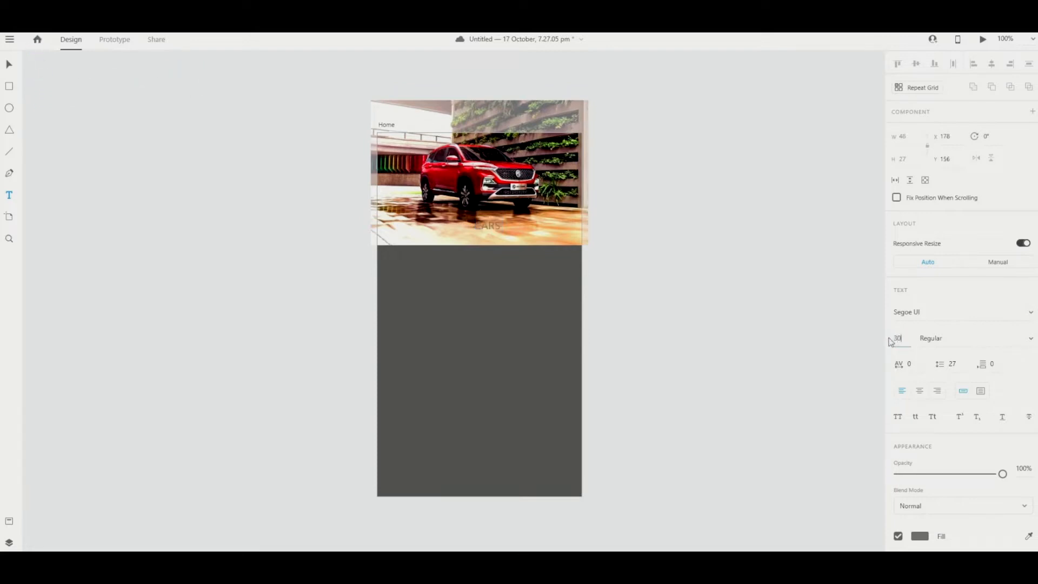
key("Return")
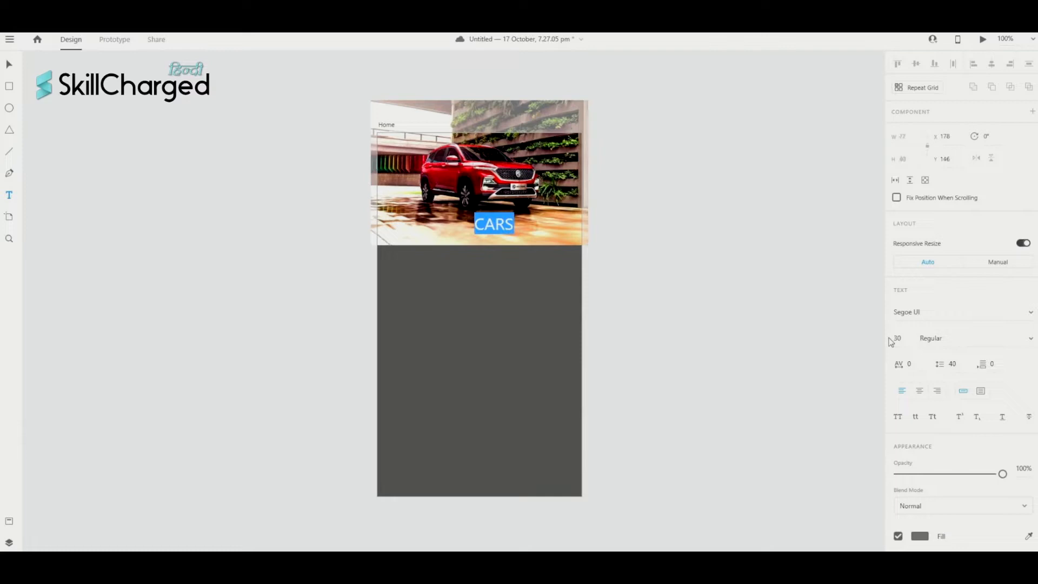
- Change the CARS text fill to white (#FFFFFF)
left_click(516, 233)
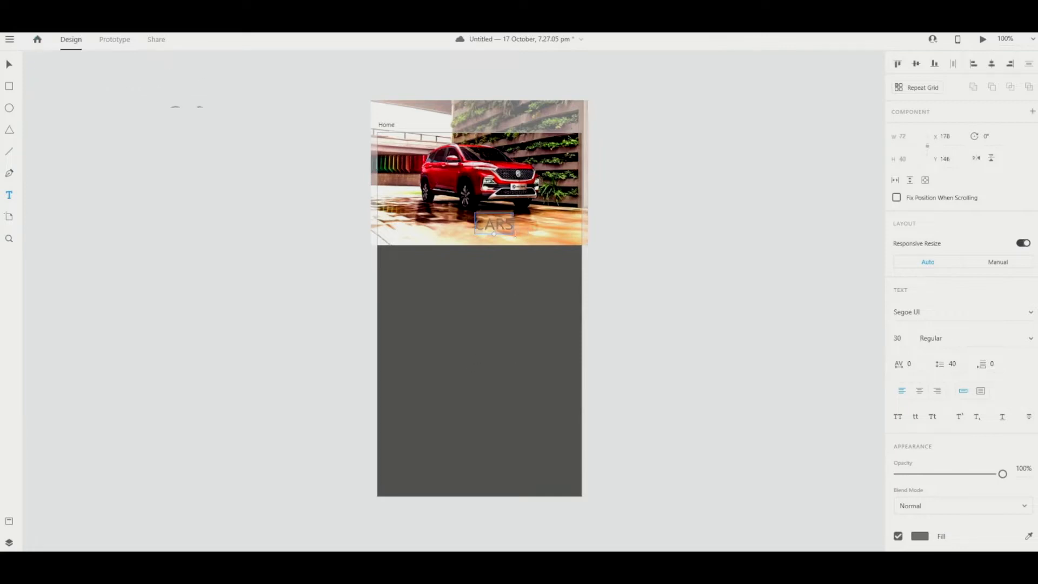
scroll(500, 254, "up", 1)
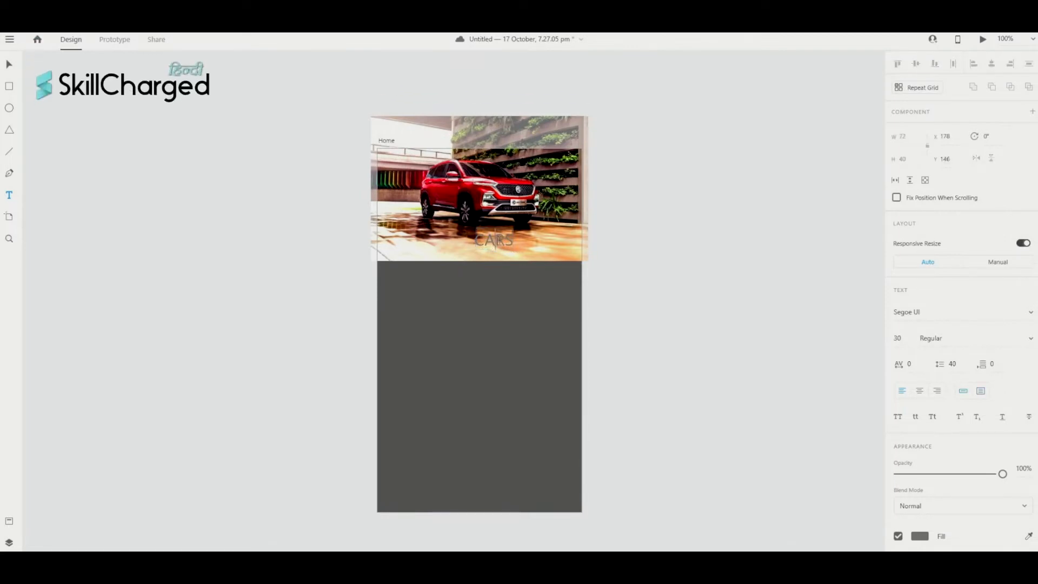
double_click(499, 240)
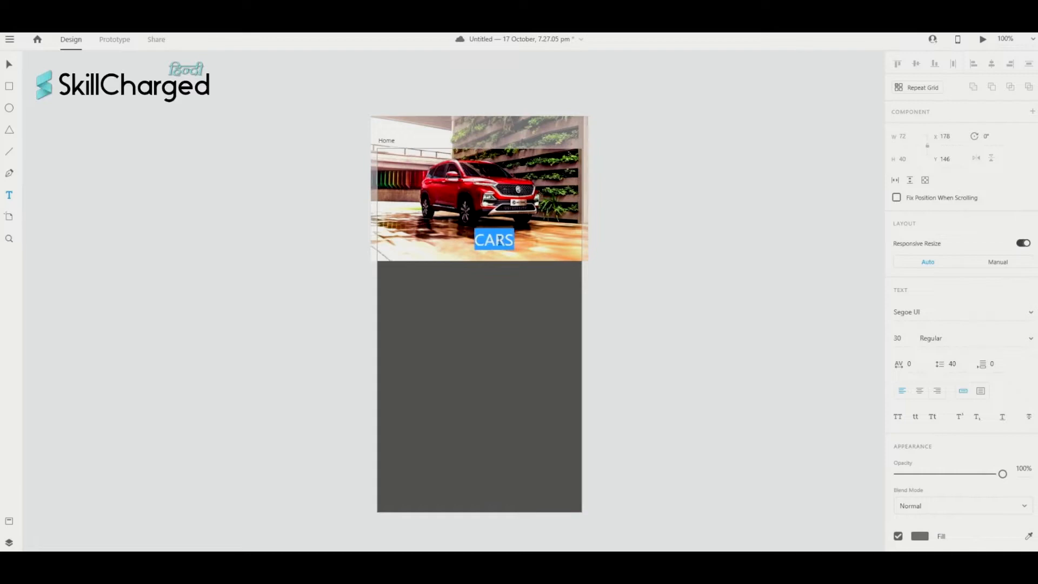
left_click(922, 536)
left_click_drag(765, 480, 742, 417)
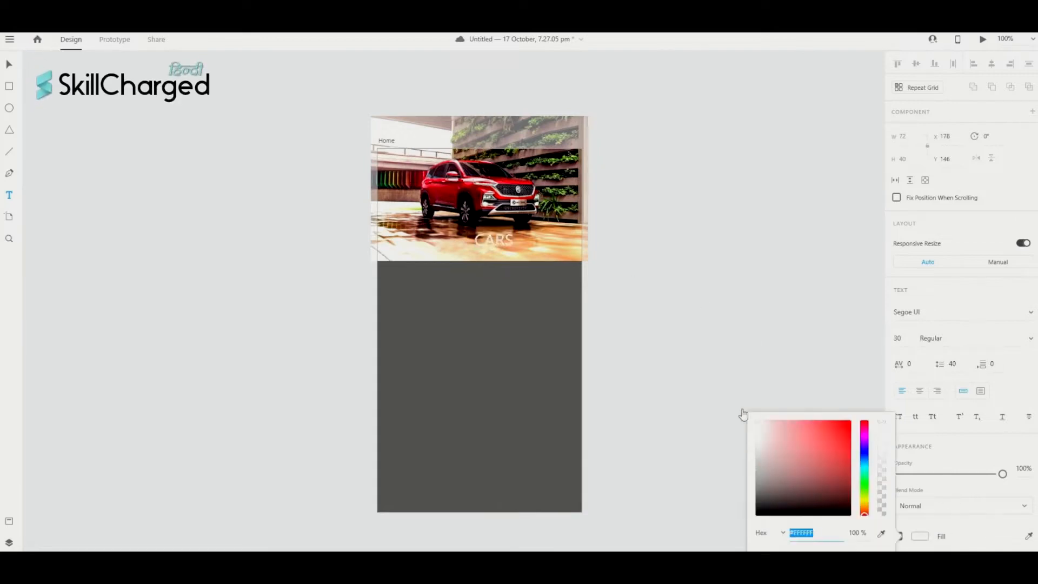
left_click(800, 367)
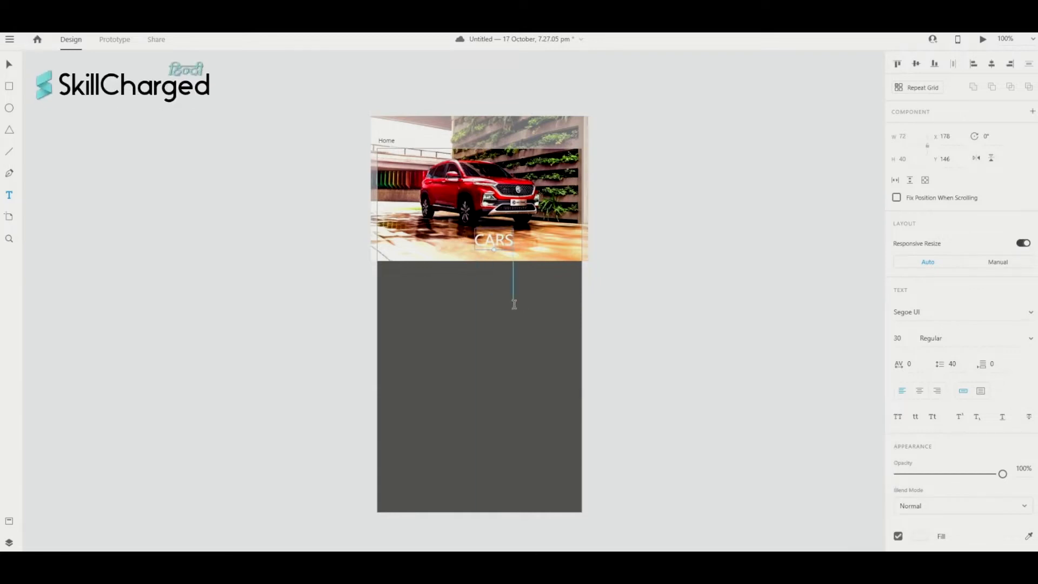
- Make the CARS heading Bold in the Segoe Script font
scroll(847, 366, "left", 1)
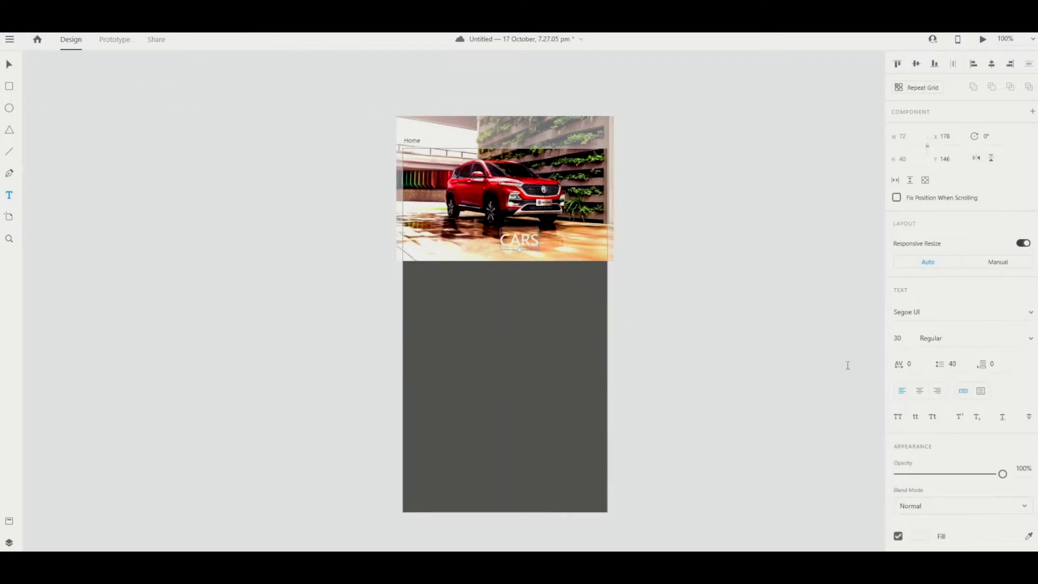
scroll(790, 344, "left", 2)
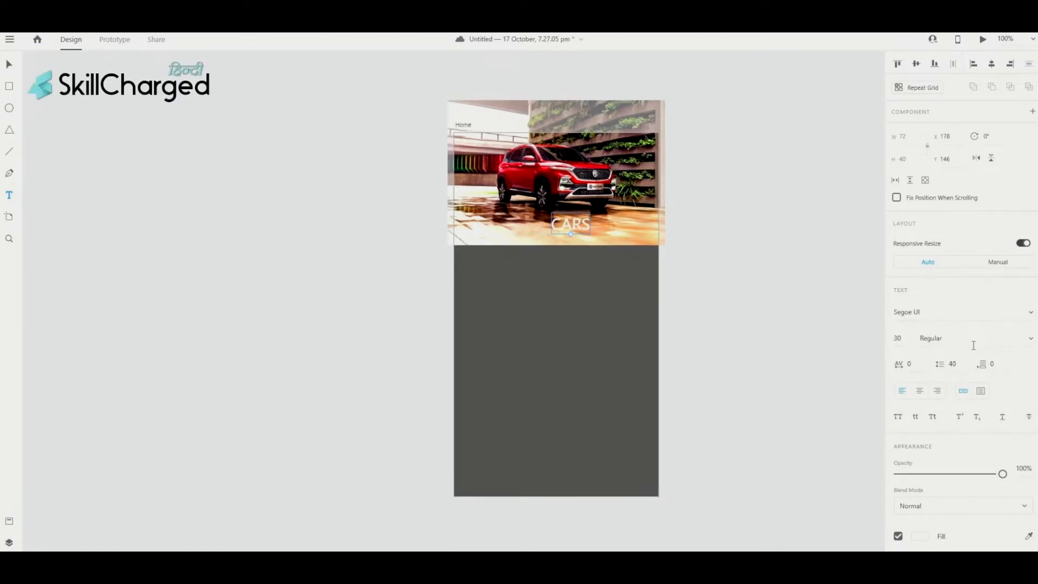
left_click(974, 346)
key("Up")
key("Up")
left_click(1032, 339)
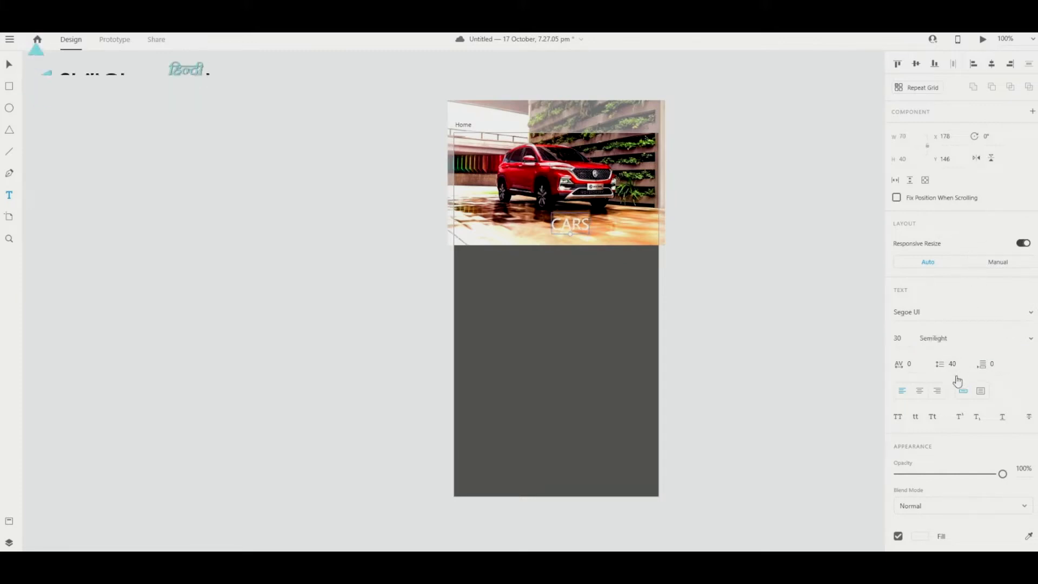
left_click(955, 382)
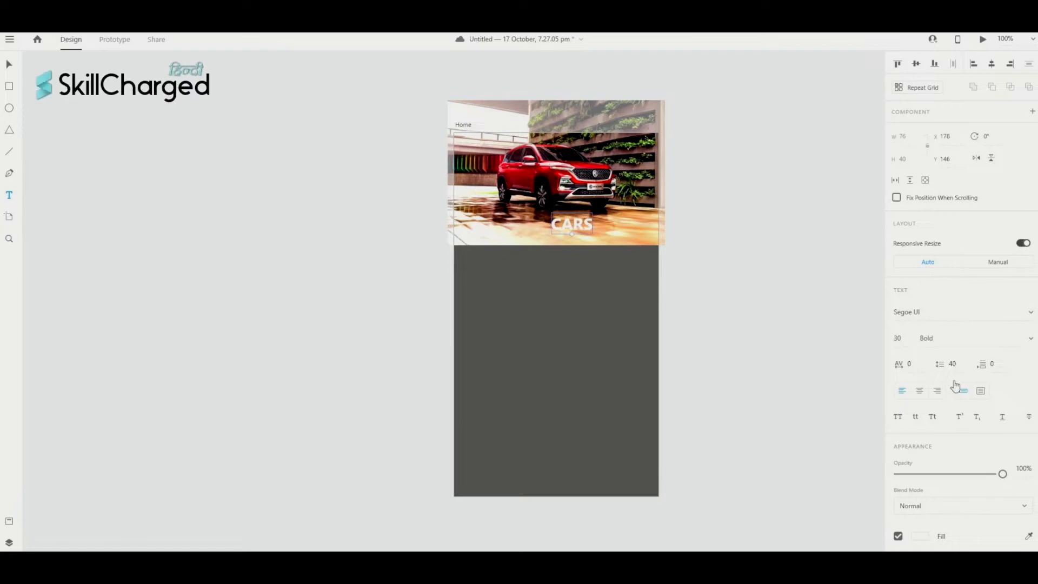
left_click(939, 315)
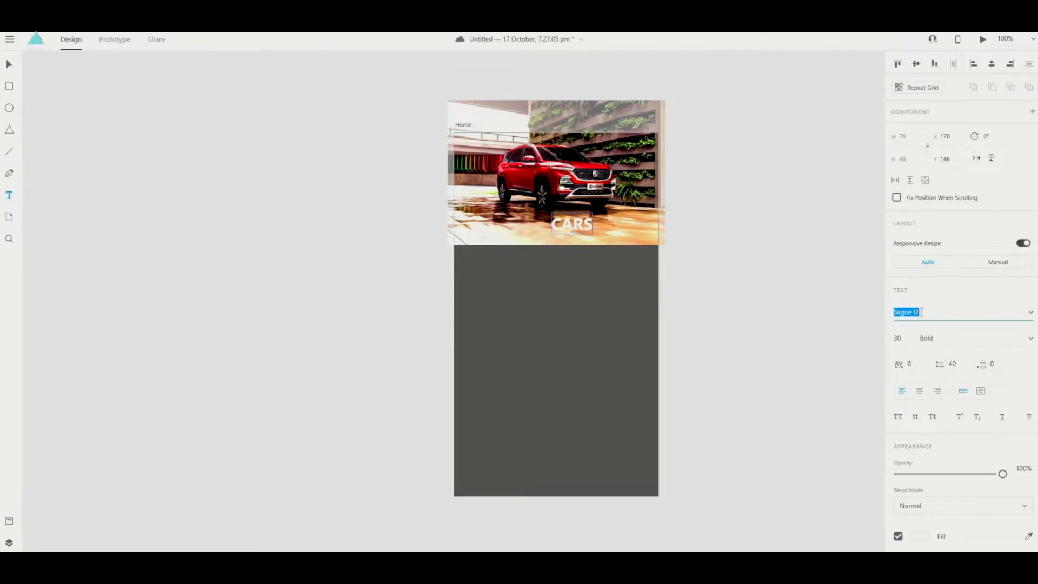
left_click(1032, 314)
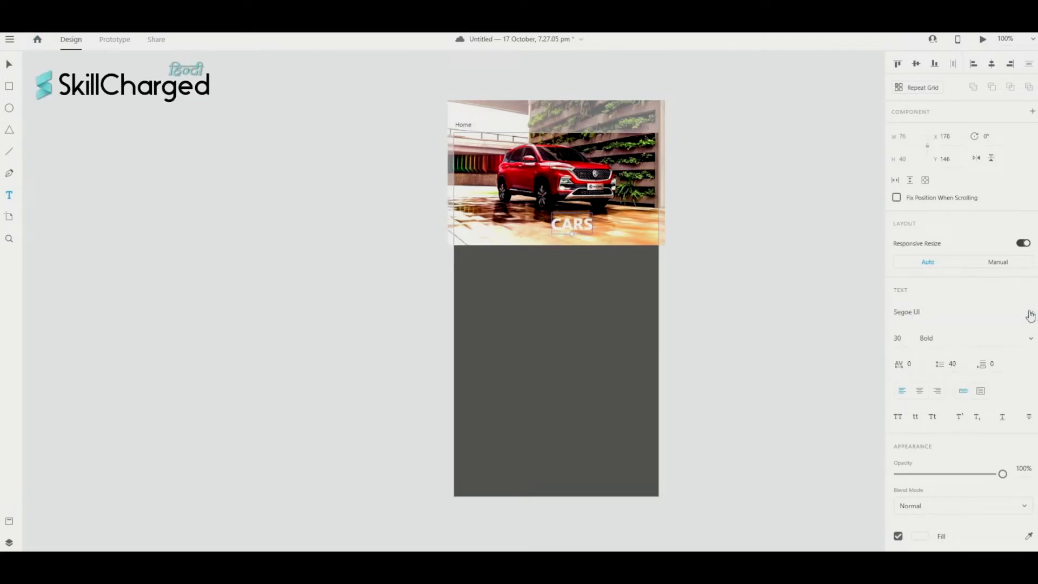
left_click(973, 295)
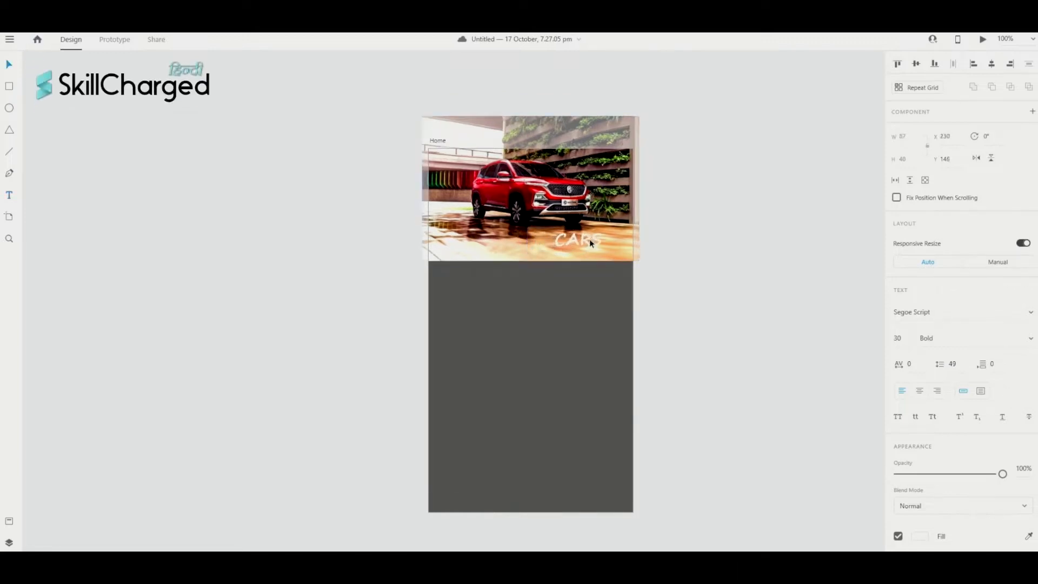
- Drag the CARS heading into the car photo's top-right corner, then deselect it
left_click_drag(610, 219, 613, 165)
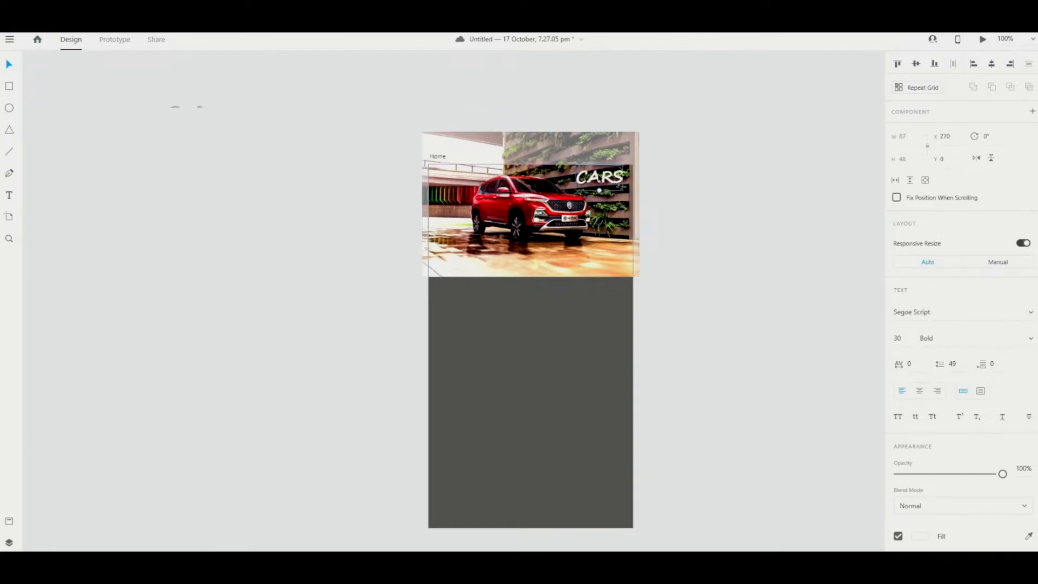
mouse_move(599, 190)
left_mouse_down()
mouse_move(452, 197)
mouse_move(468, 265)
mouse_move(589, 262)
mouse_move(609, 211)
mouse_move(599, 176)
left_mouse_up()
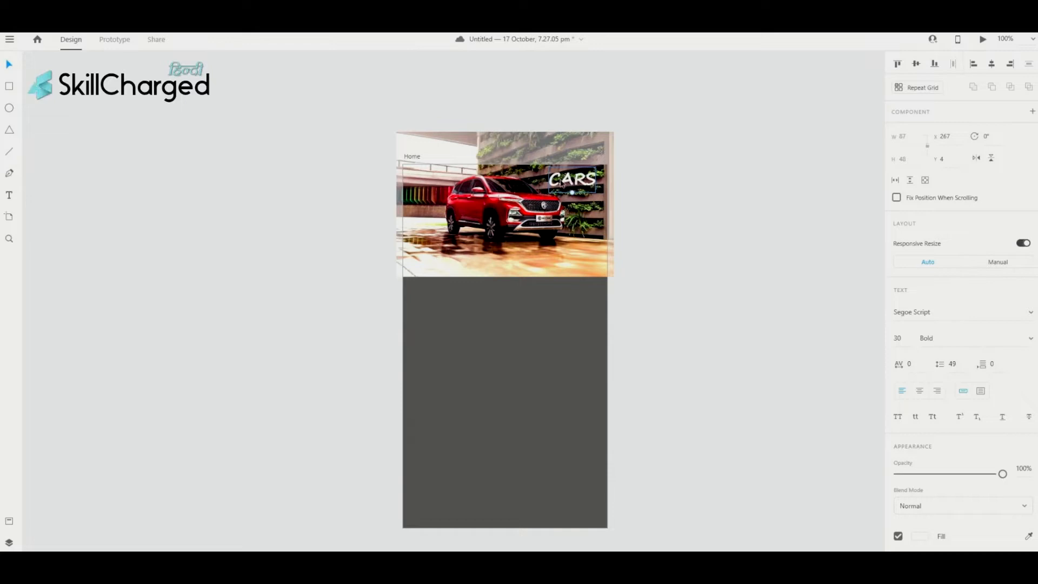
scroll(562, 182, "up", 1)
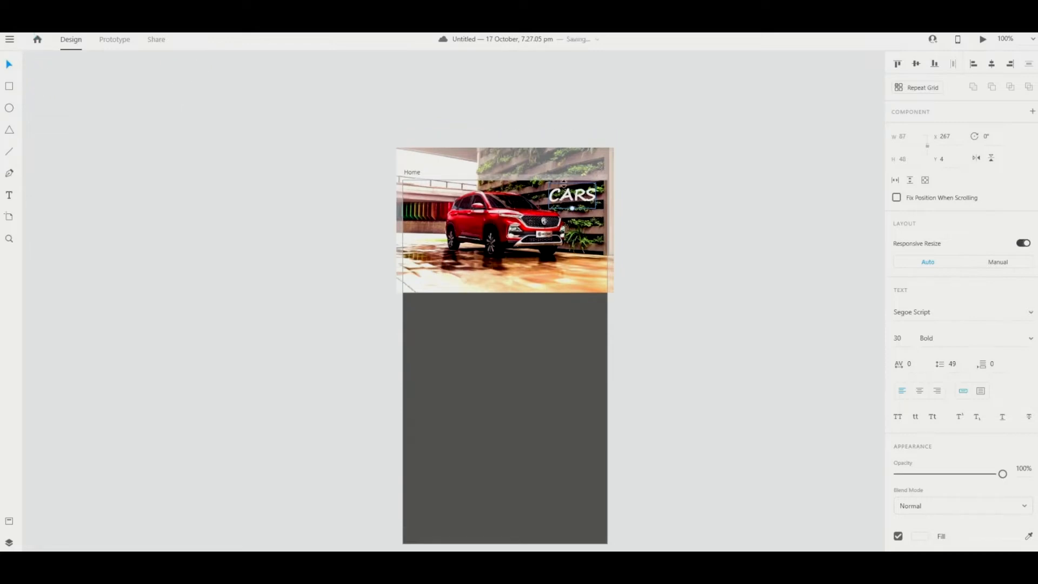
left_click(342, 236)
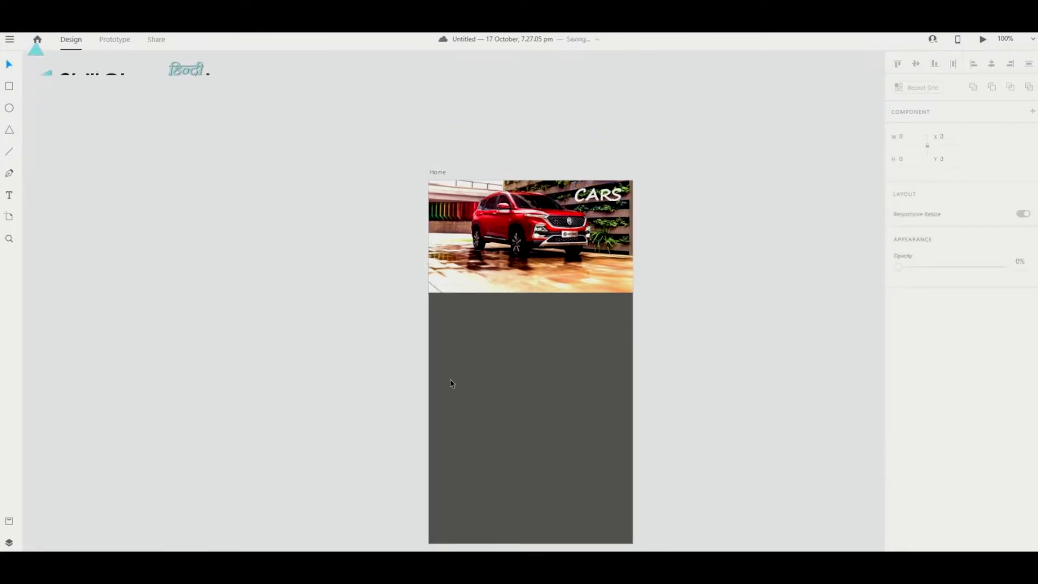
scroll(683, 371, "down", 1)
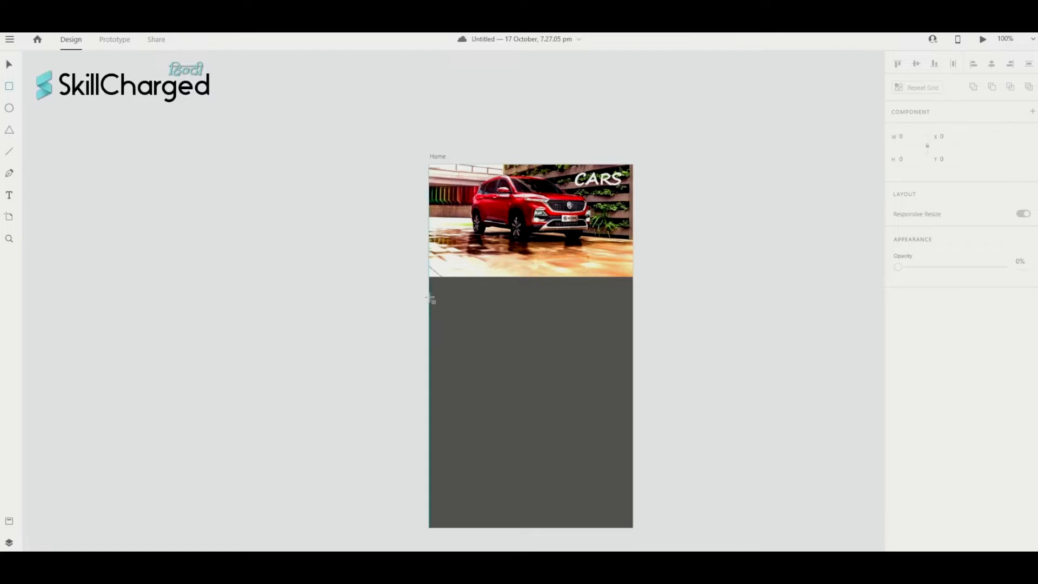
- Draw a 391 × 152 rectangle just below the car photo, aligned with the artboard
mouse_move(435, 293)
left_mouse_down()
mouse_move(572, 362)
mouse_move(645, 373)
left_mouse_up()
scroll(642, 363, "left", 1)
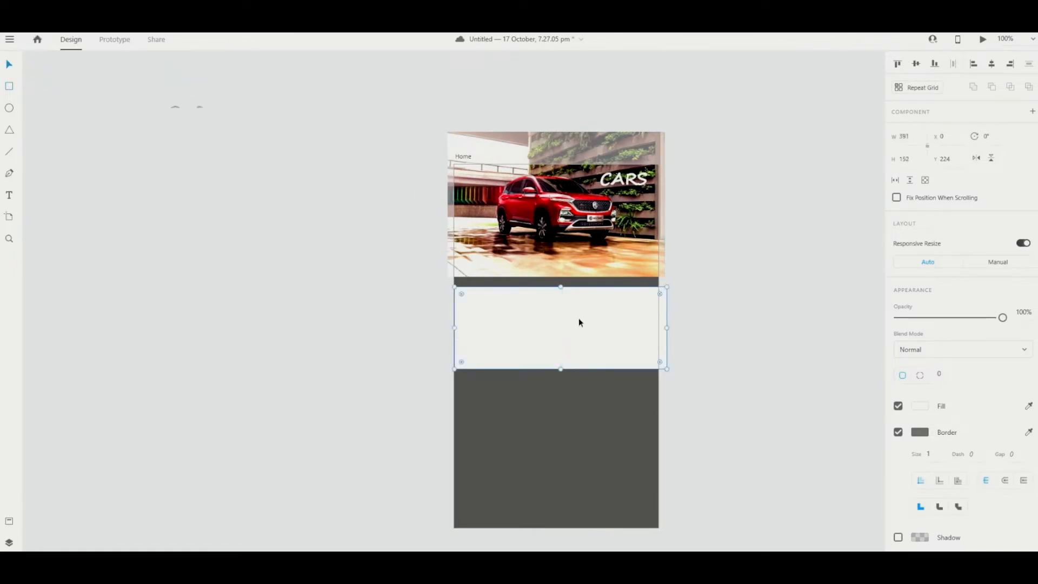
left_click_drag(579, 319, 572, 318)
left_click(704, 318)
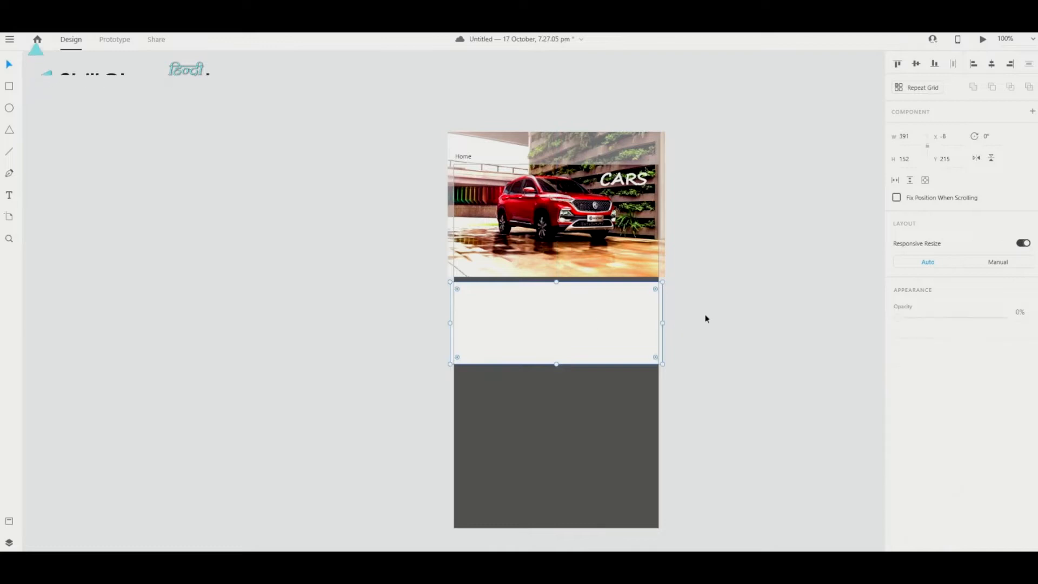
- Fill the new rectangle with a near-black dark grey
left_click(603, 312)
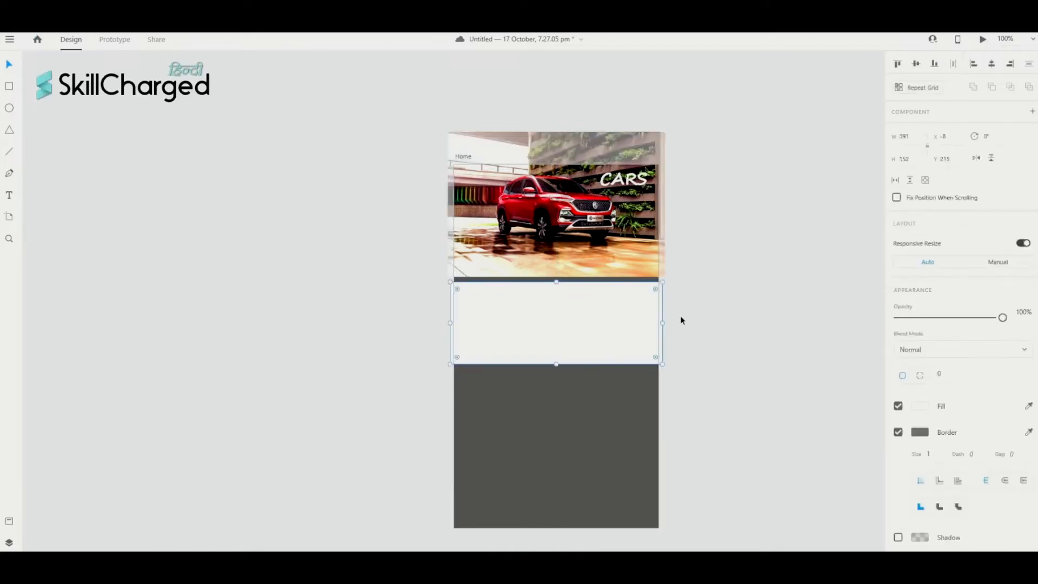
left_click(681, 318)
left_click(615, 321)
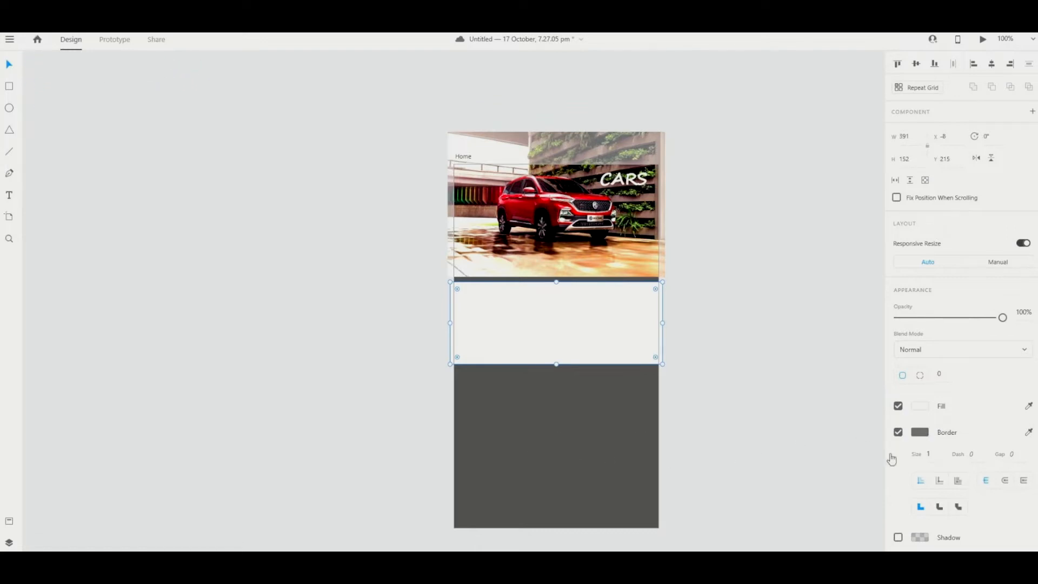
left_click(919, 409)
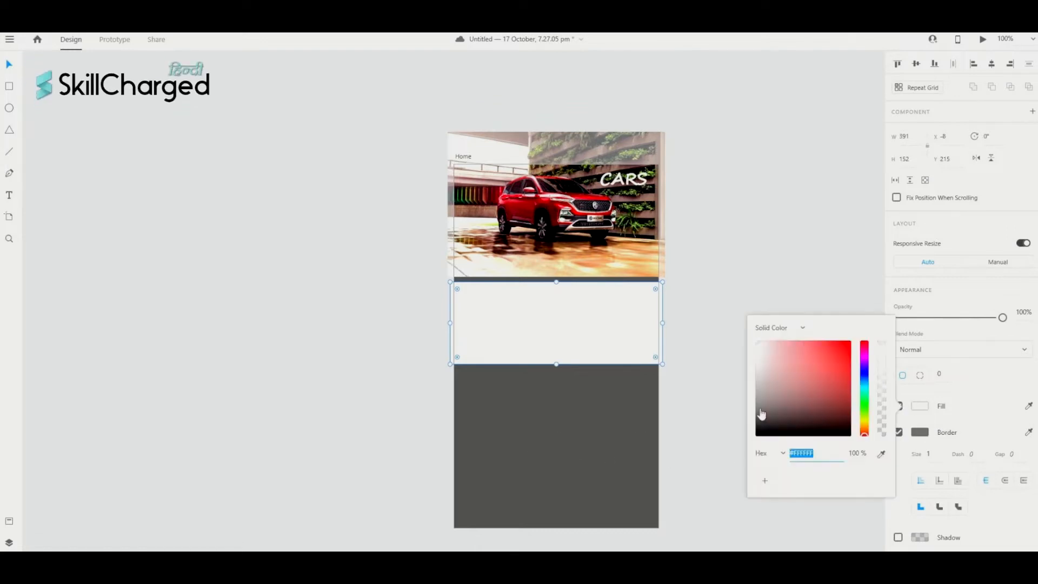
left_click(761, 415)
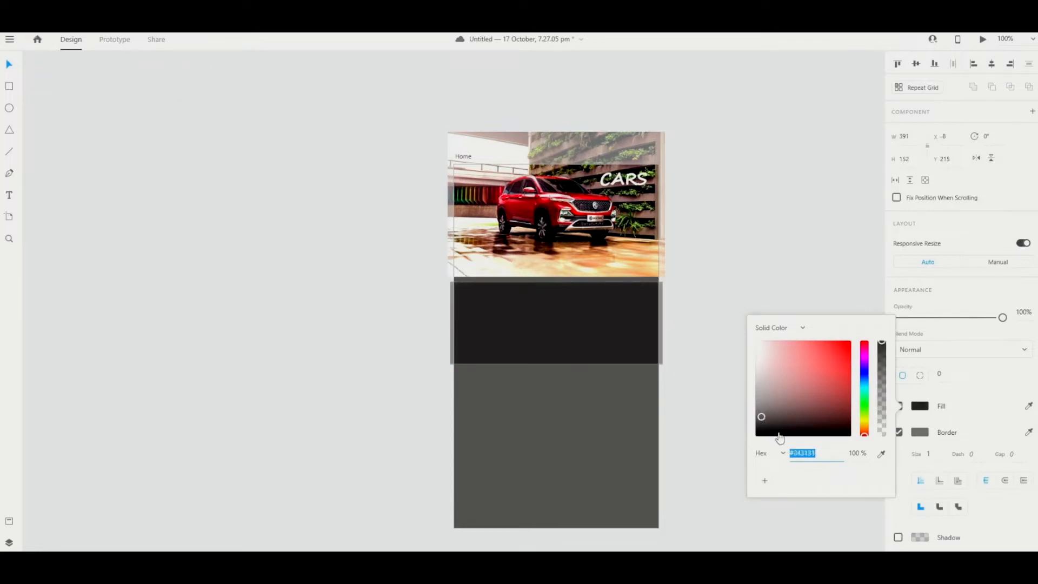
left_click(850, 290)
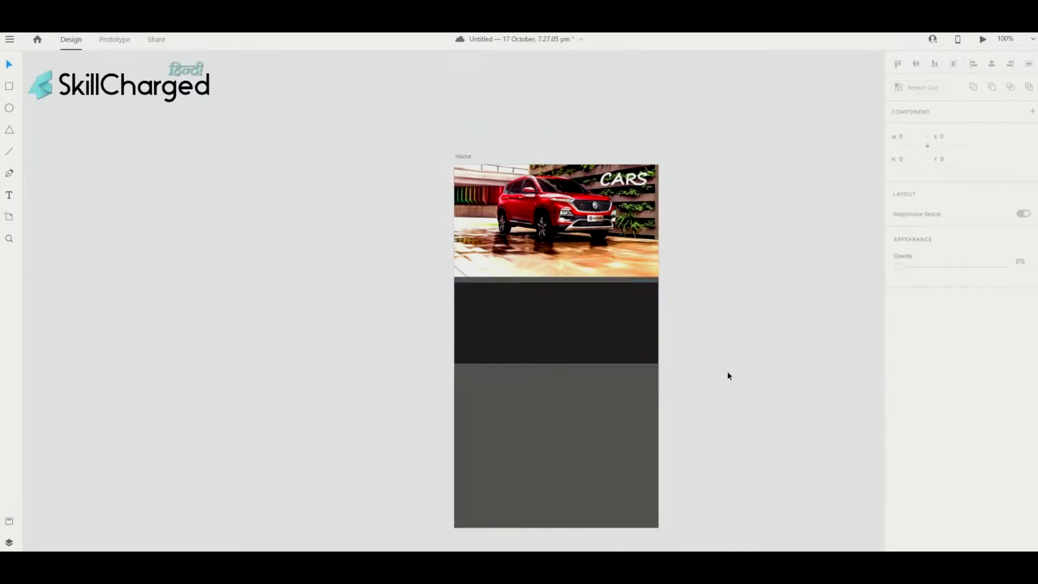
- Remove the border from the dark rectangle
scroll(622, 304, "down", 1)
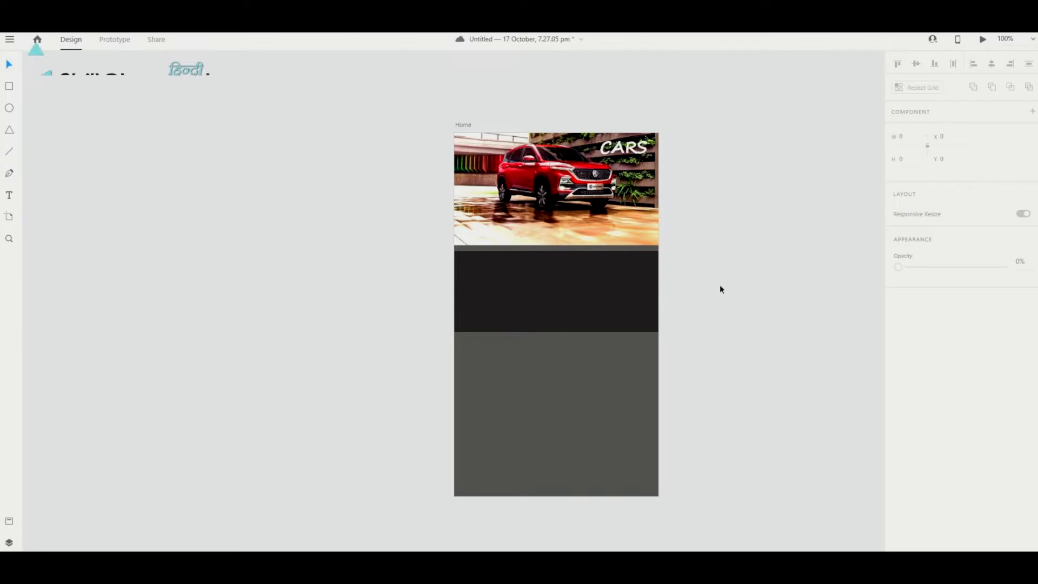
scroll(687, 308, "up", 1)
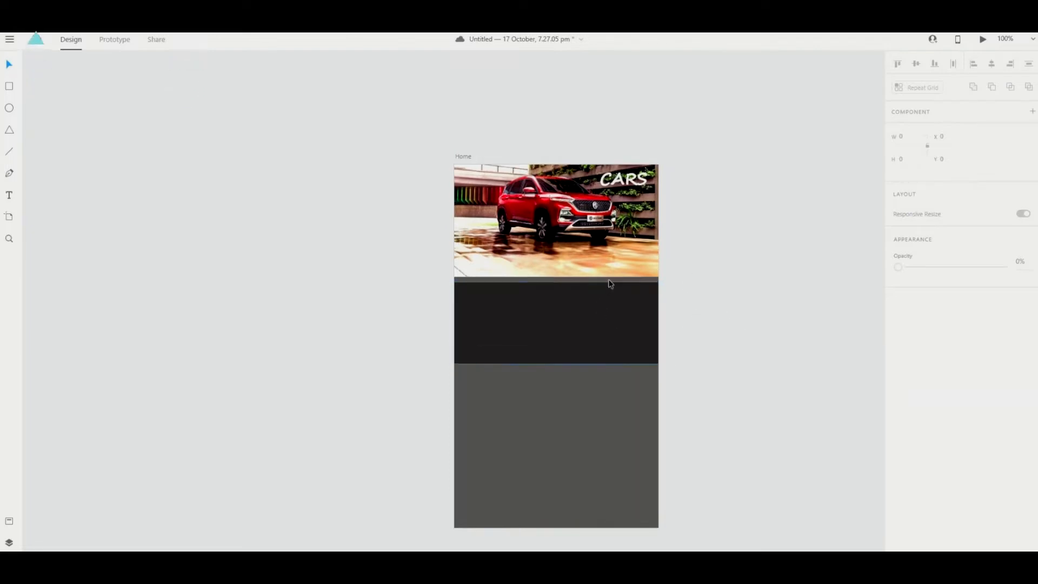
left_click(608, 337)
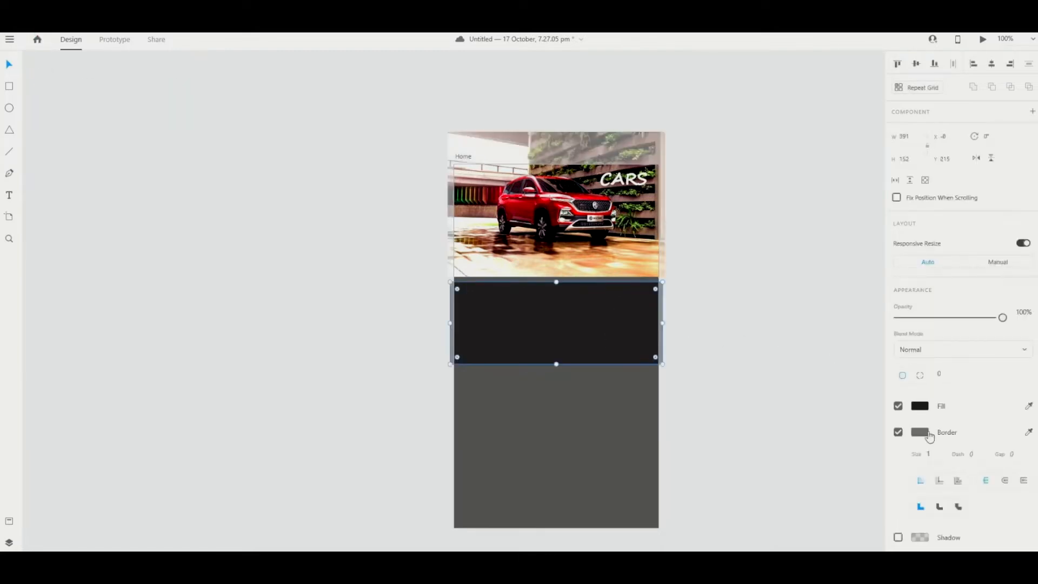
left_click(898, 435)
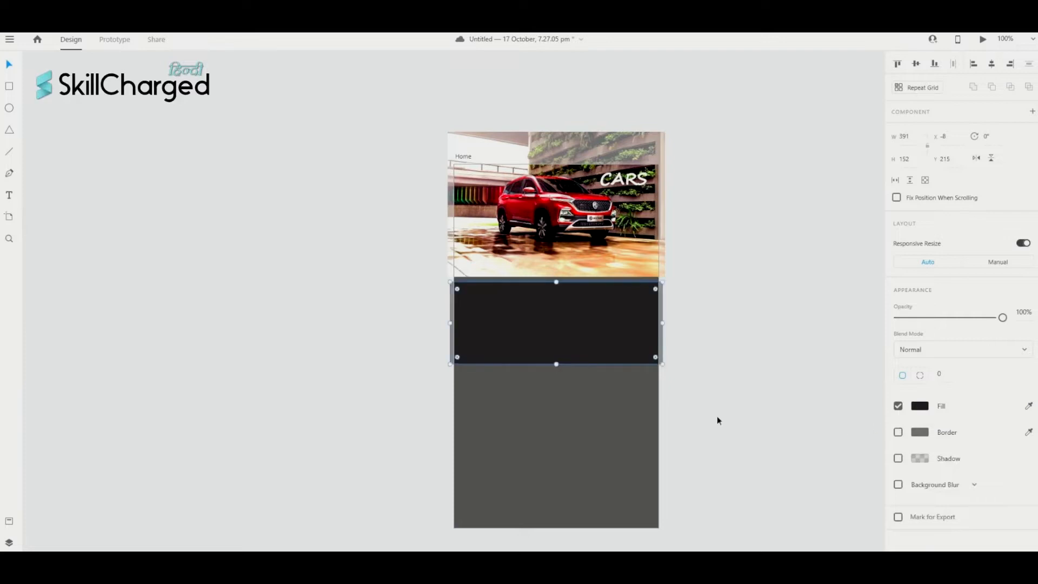
left_click(709, 350)
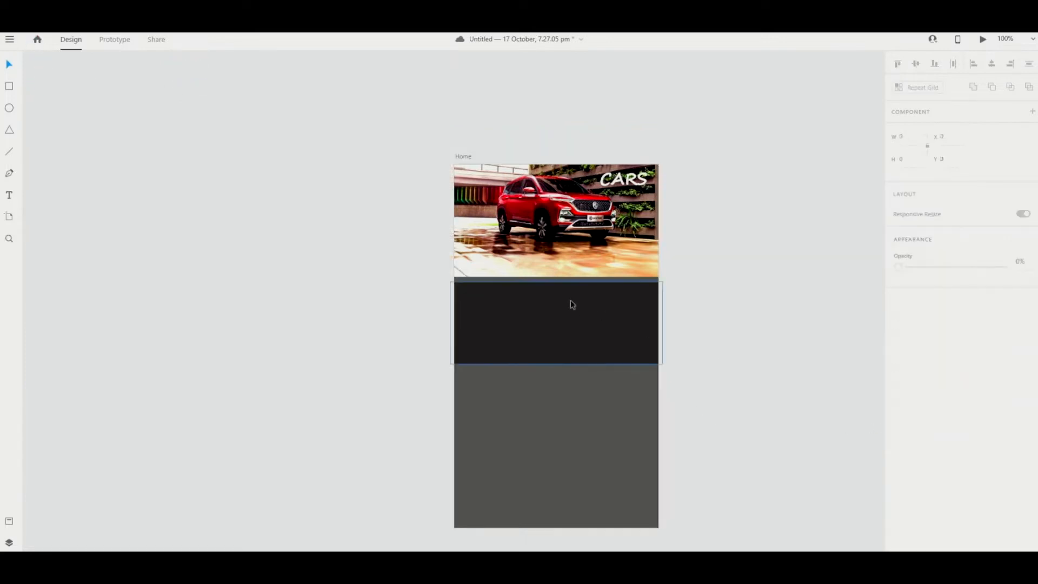
scroll(772, 328, "up", 1)
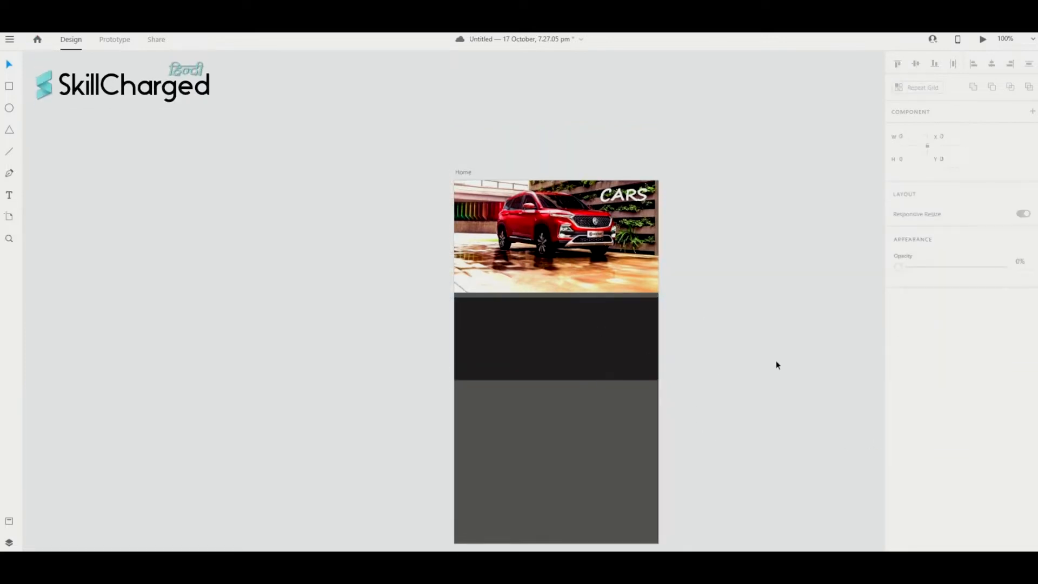
scroll(351, 304, "right", 6)
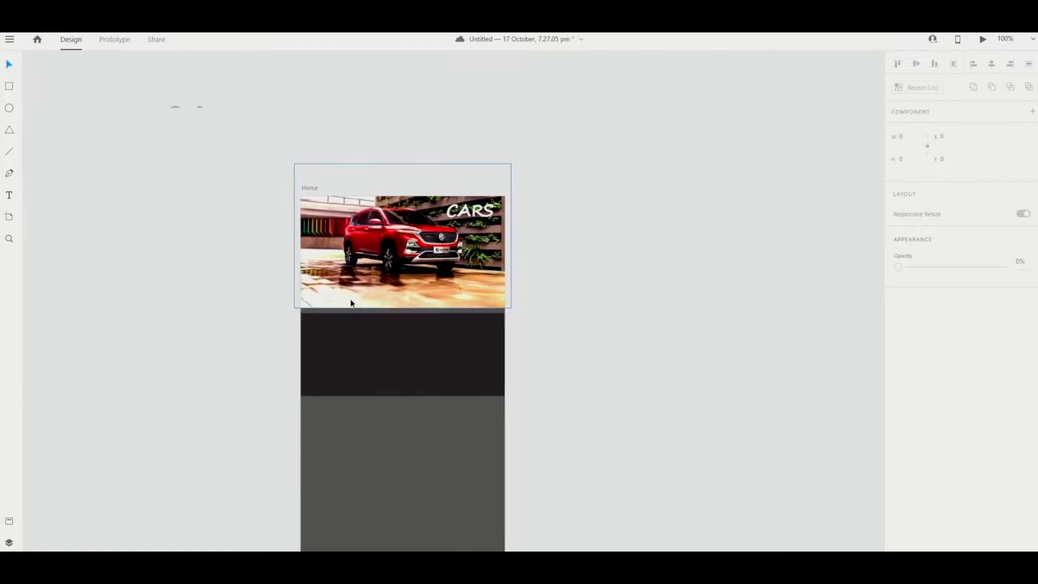
scroll(351, 303, "down", 2)
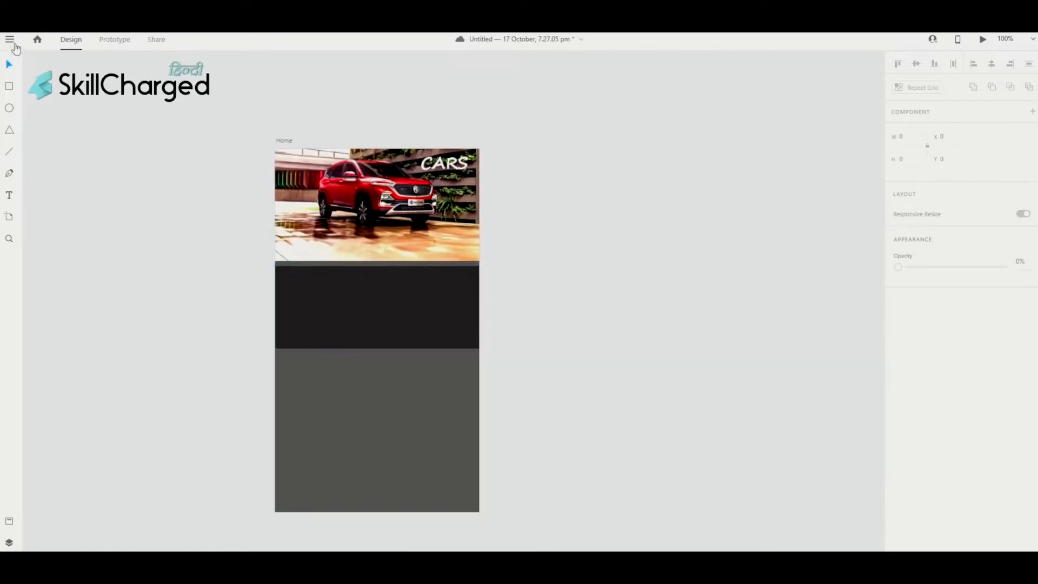
- Import the dark SUV photo and shrink it to about 266 × 150
left_click(14, 46)
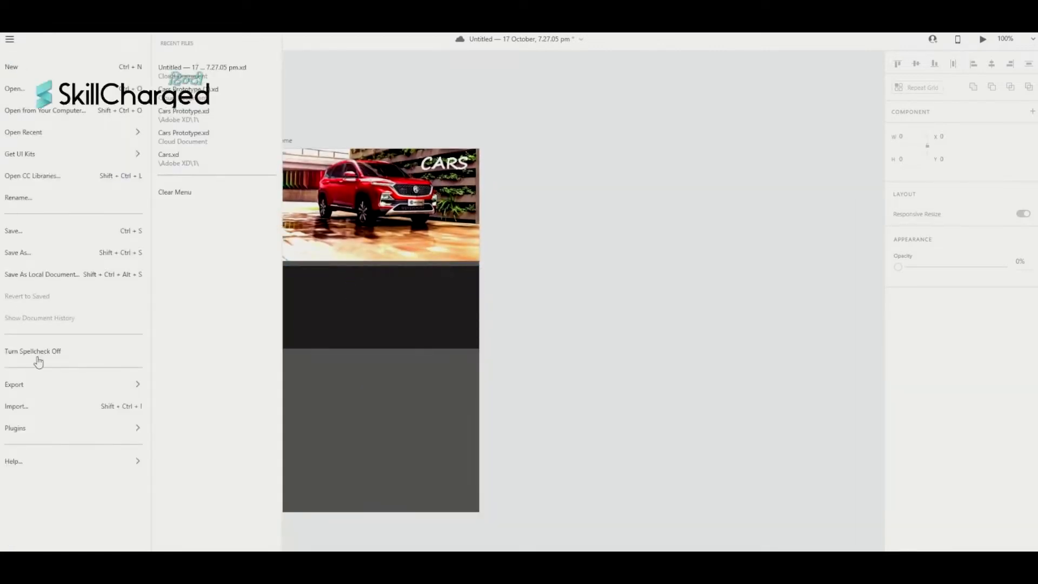
left_click(61, 408)
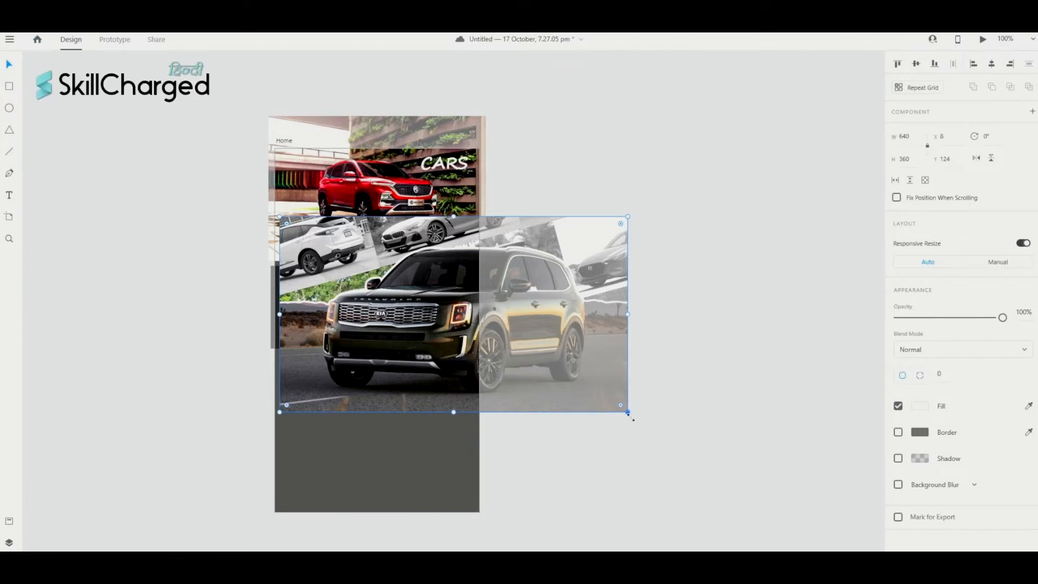
left_click_drag(628, 413, 426, 320)
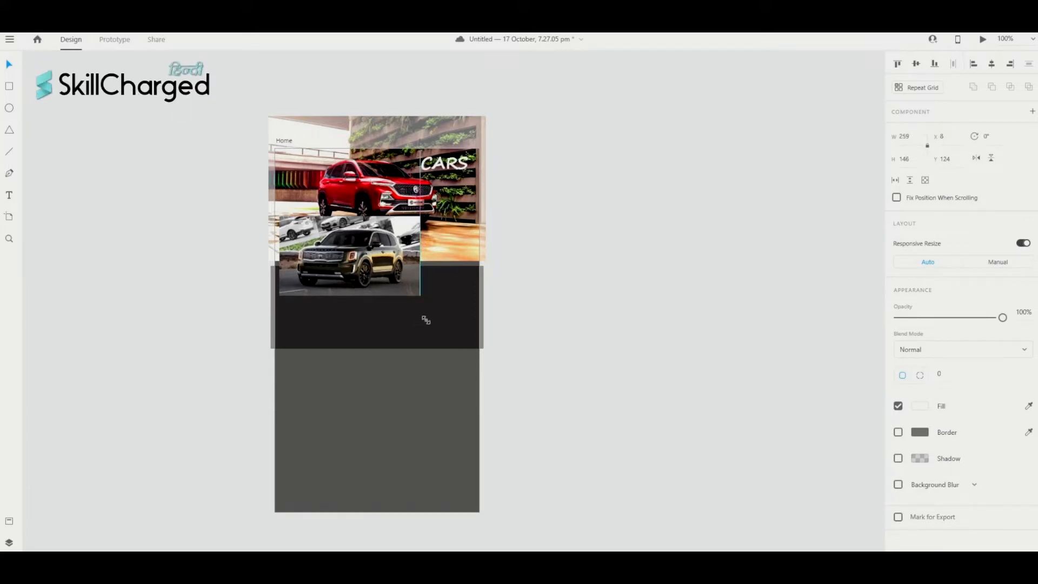
left_click_drag(426, 321, 426, 320)
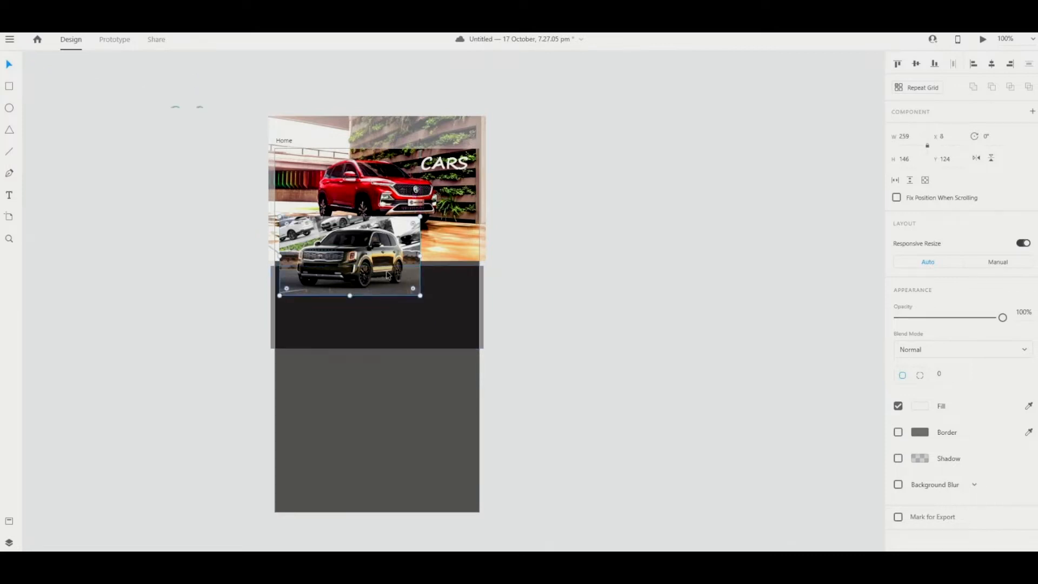
- Resize the SUV photo to 213 × 120 and fit it at the dark band's left end
left_click_drag(387, 275, 369, 323)
mouse_move(406, 271)
left_mouse_down()
mouse_move(386, 279)
mouse_move(410, 263)
mouse_move(397, 282)
left_mouse_up()
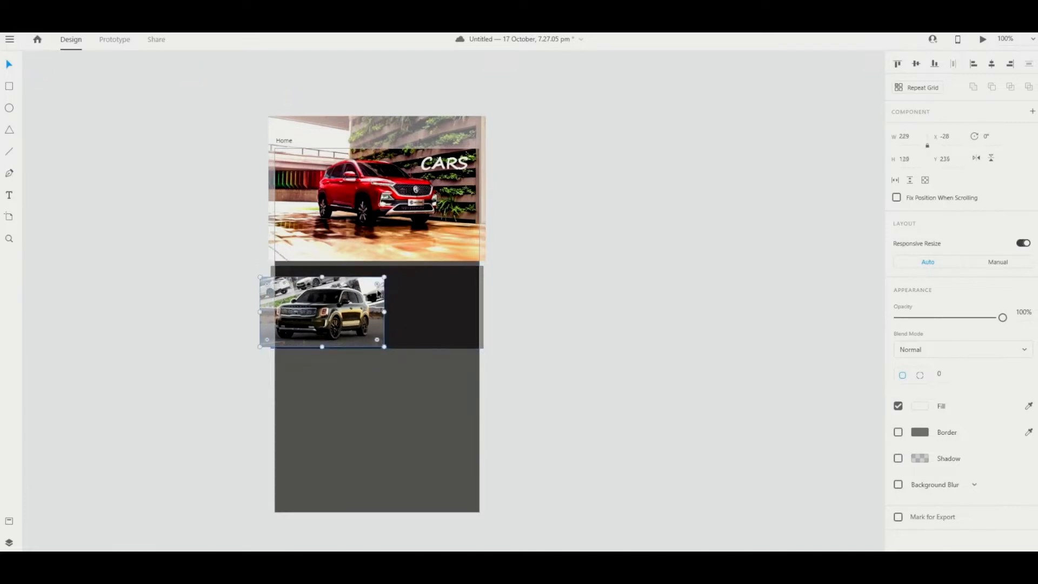
left_click_drag(350, 305, 366, 302)
left_click(518, 334)
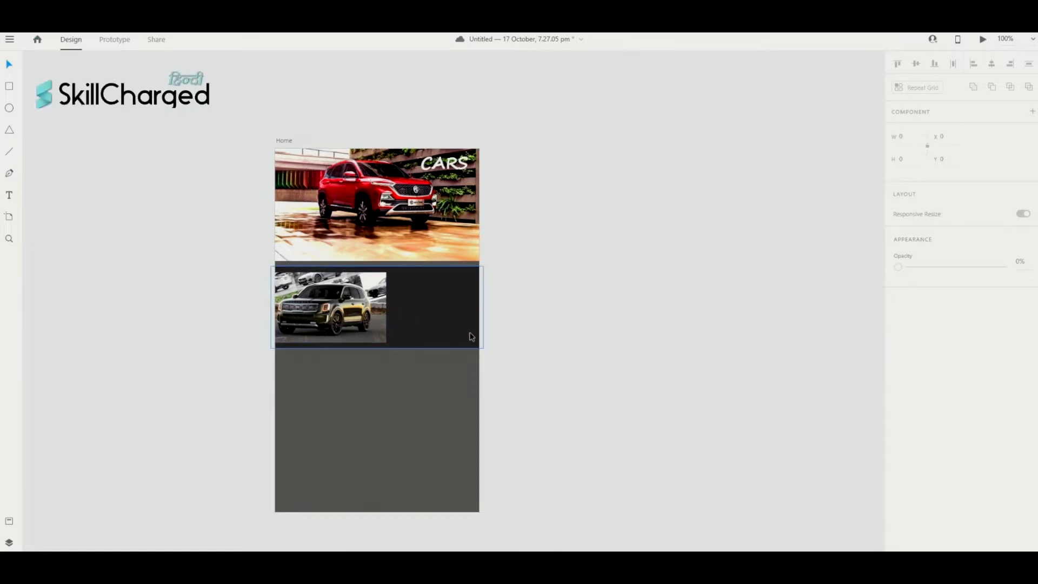
left_click(371, 297)
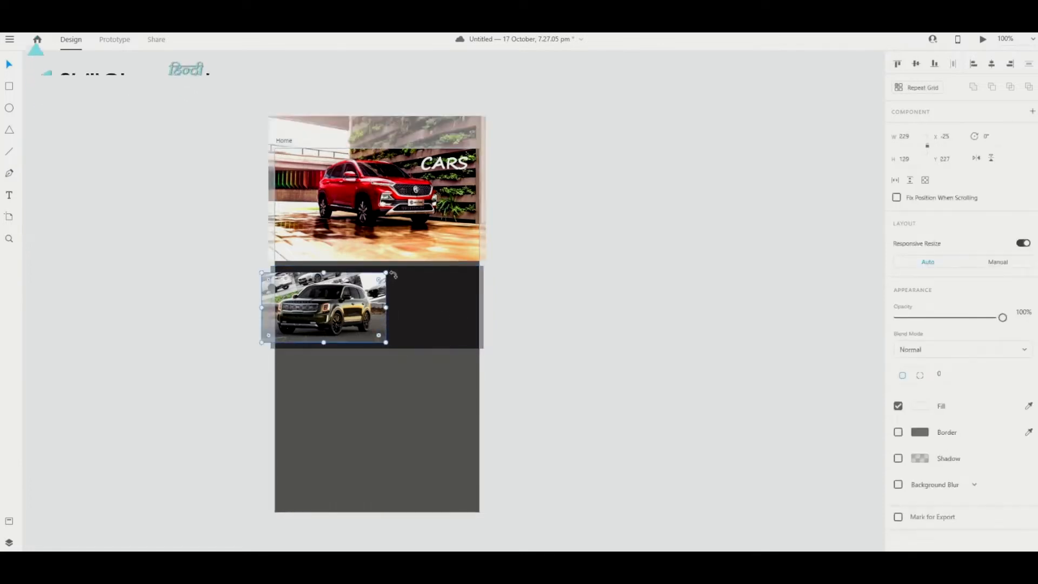
left_click_drag(386, 273, 341, 296)
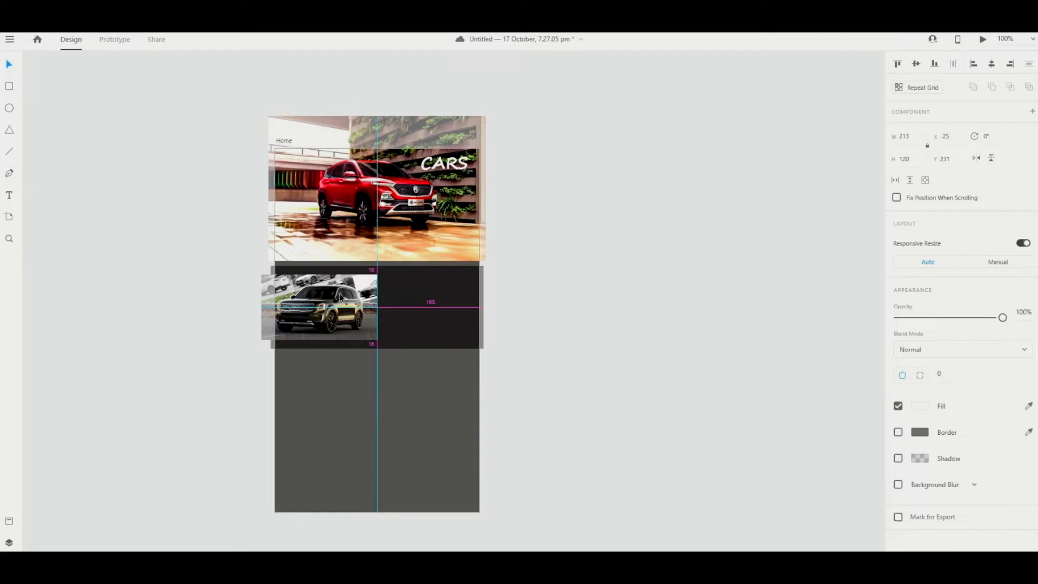
left_click_drag(341, 297, 341, 297)
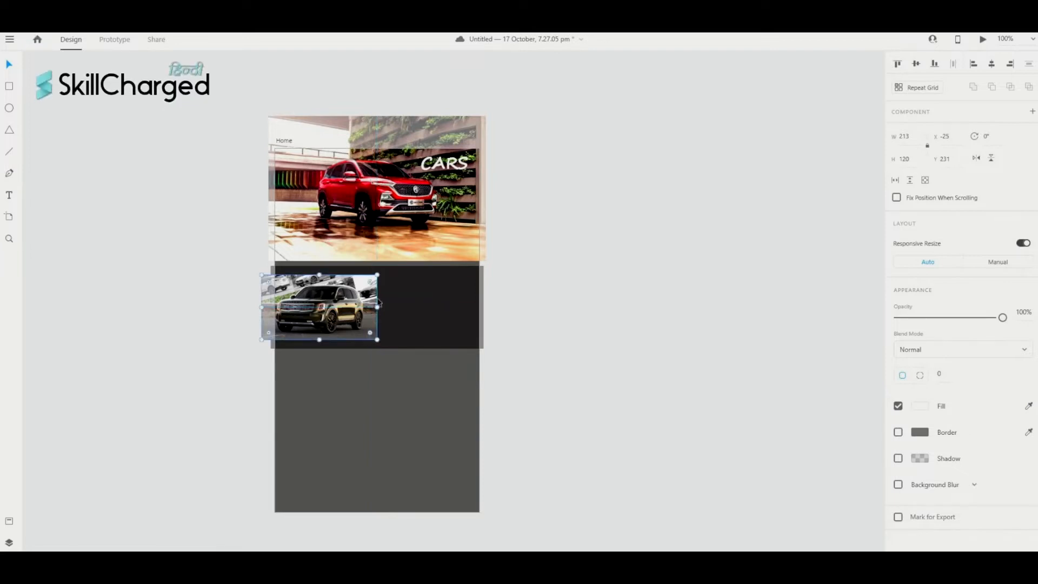
left_click(572, 325)
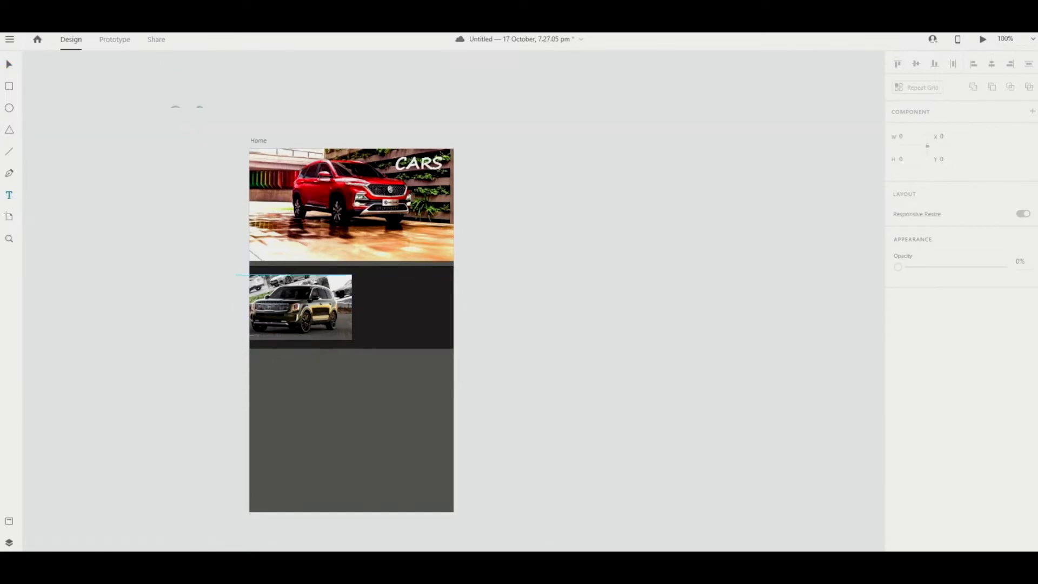
- Add a NEW CARS heading in the dark band at font size 25
left_click(385, 278)
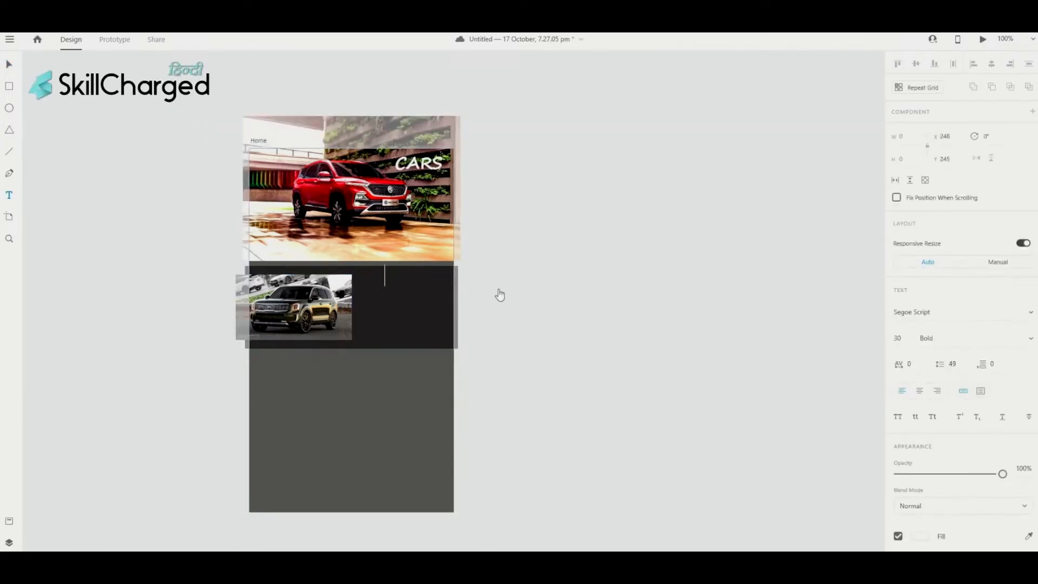
type("NEW ")
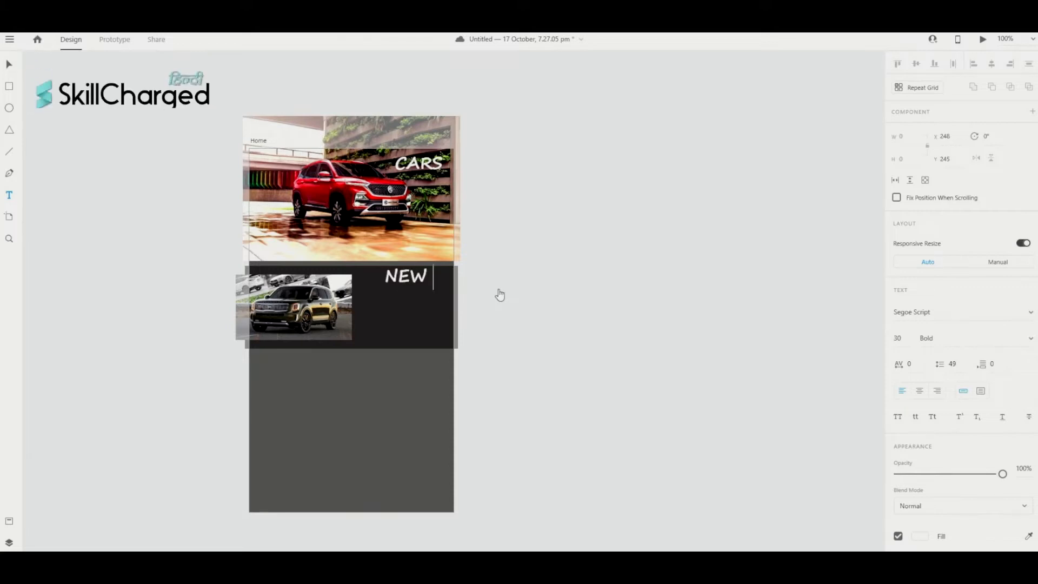
type("CARS")
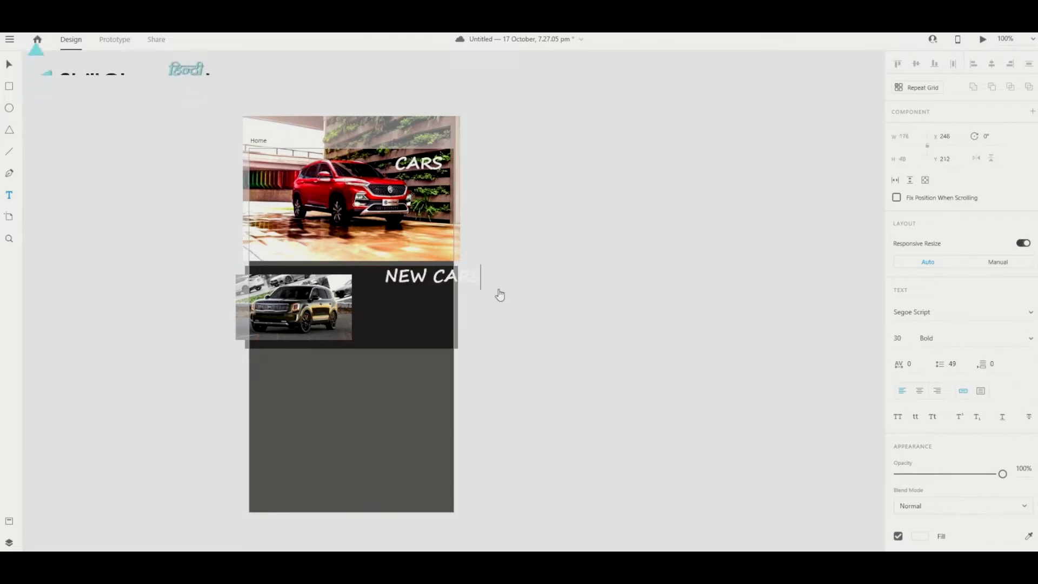
key("Escape")
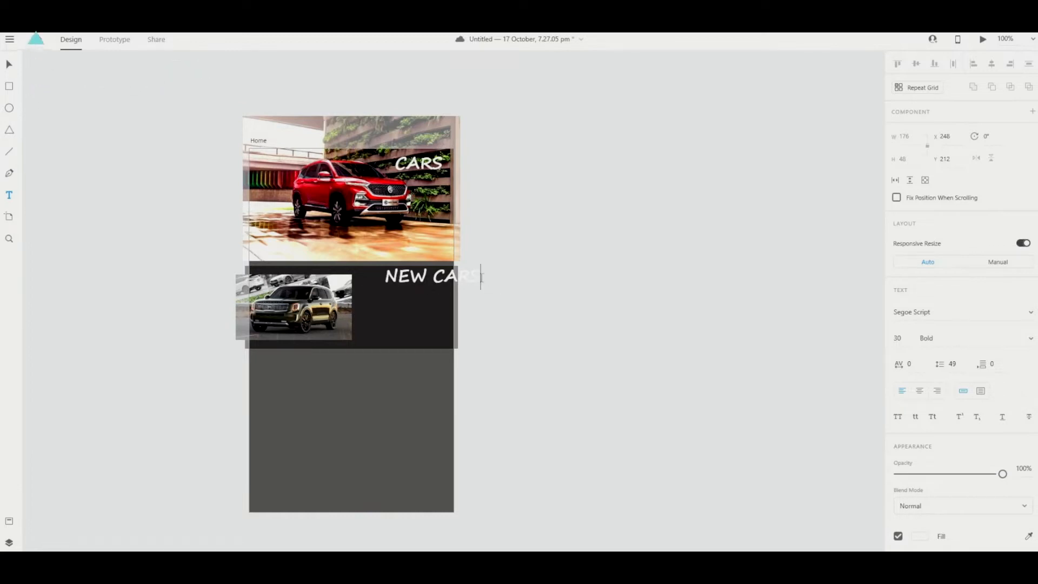
left_click_drag(480, 276, 388, 273)
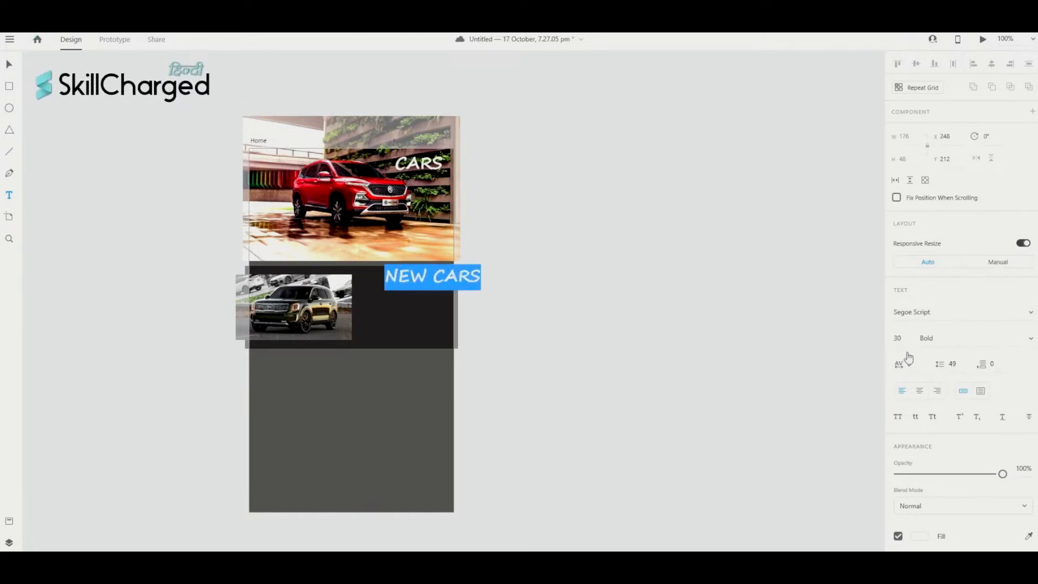
left_click(902, 344)
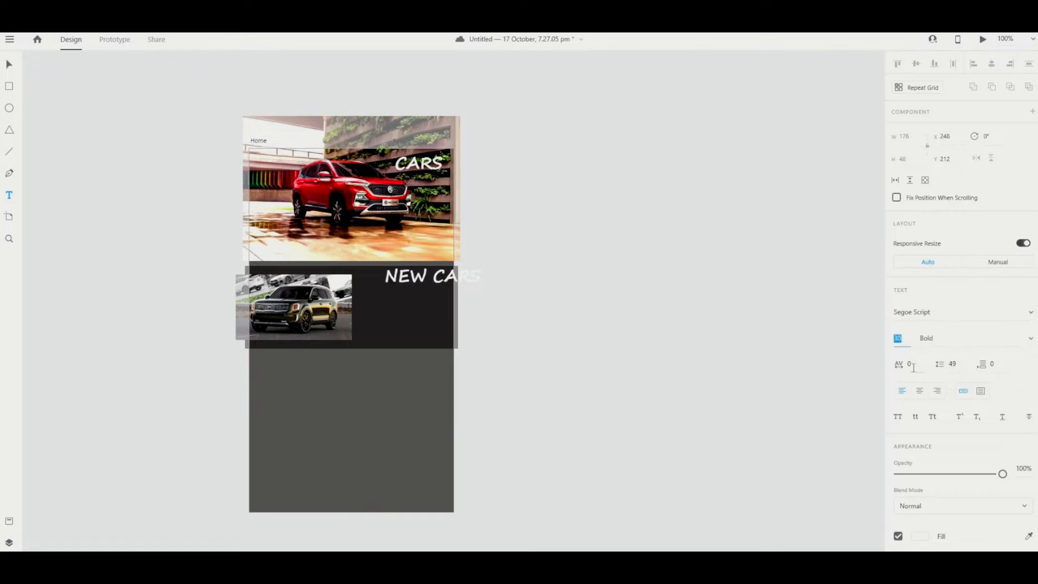
type("25")
key("Return")
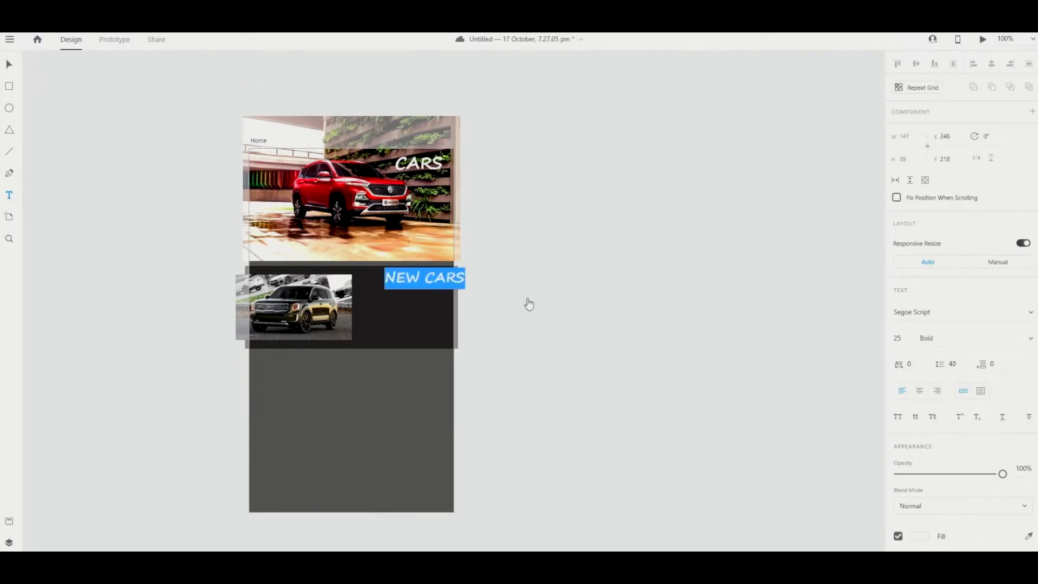
- Undo an accidental text replacement and move the NEW CARS heading left and down
type("V")
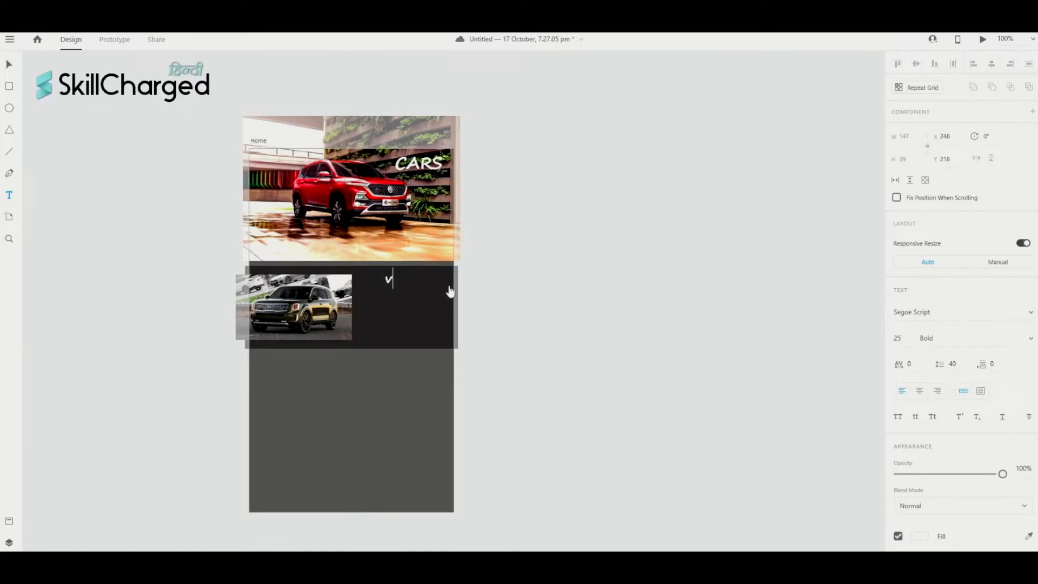
key("ctrl+z")
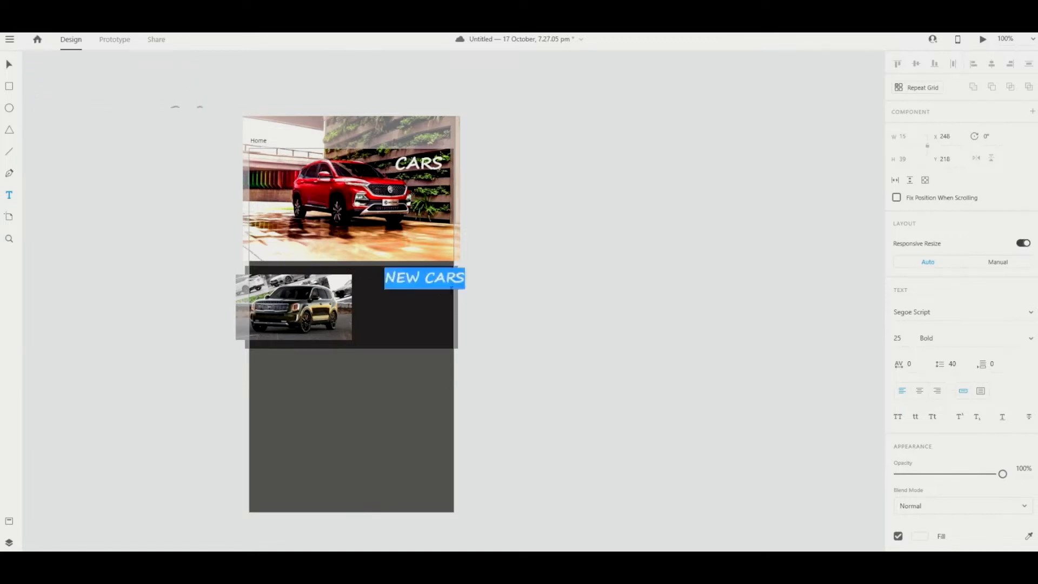
key("Escape")
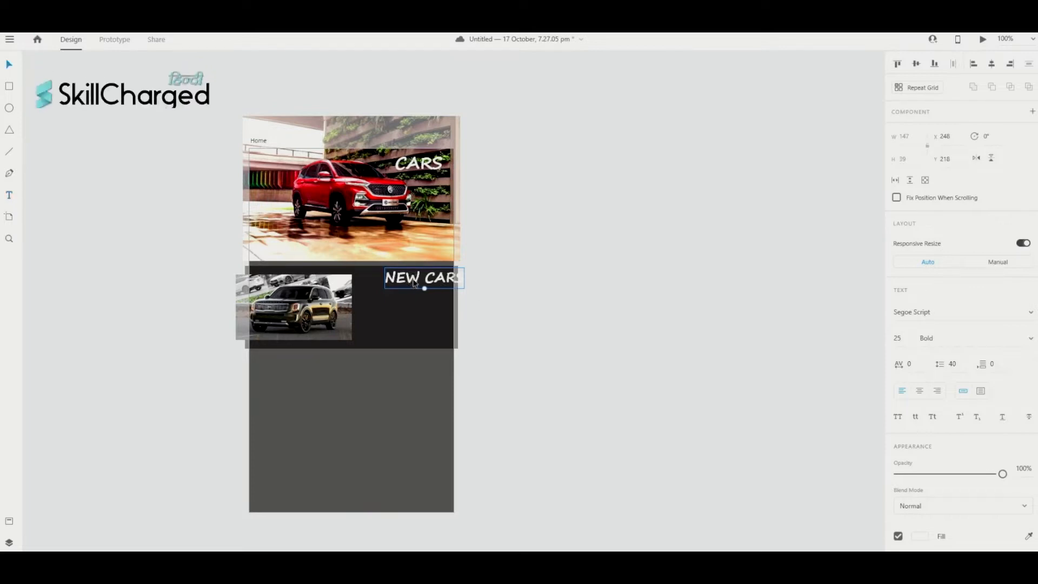
left_click_drag(409, 287, 393, 287)
scroll(393, 287, "right", 1)
left_click(521, 329)
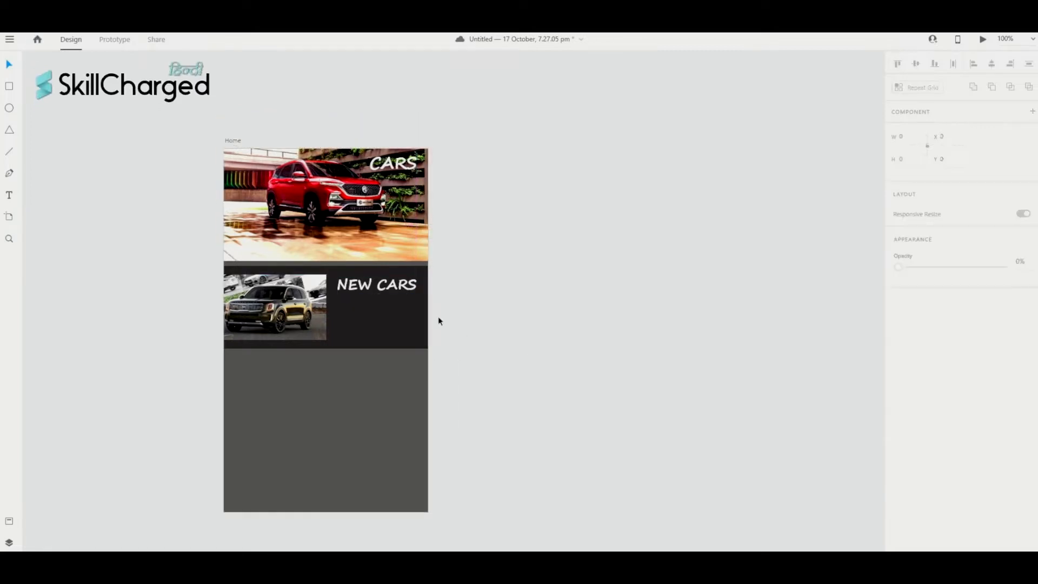
- Reduce the NEW CARS heading to size 20 and position it beside the SUV photo
double_click(401, 289)
triple_click(402, 289)
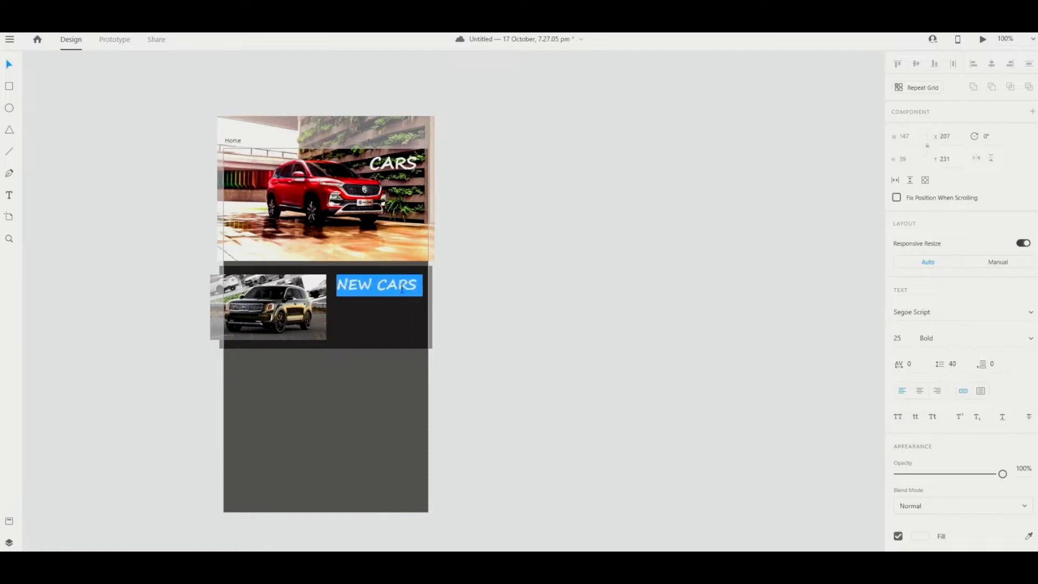
left_click(902, 340)
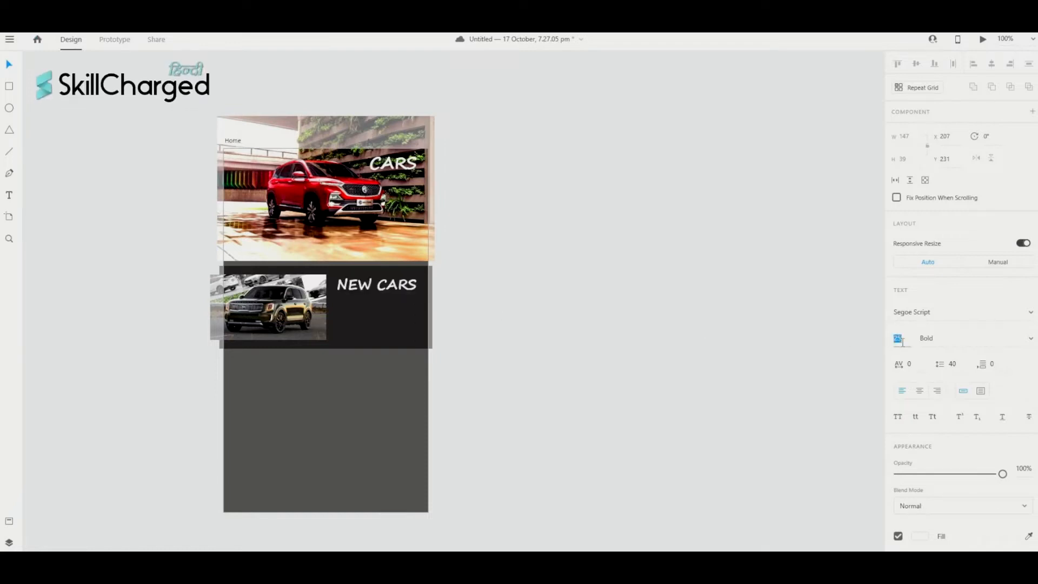
type("20")
key("Return")
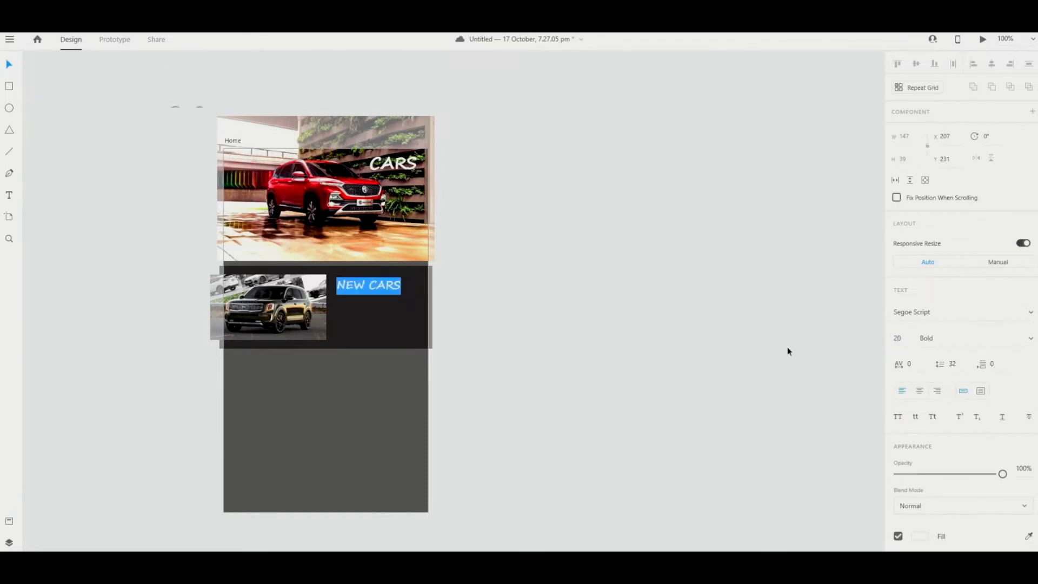
key("Escape")
mouse_move(385, 288)
left_mouse_down()
mouse_move(403, 285)
mouse_move(395, 283)
left_mouse_up()
left_click(463, 290)
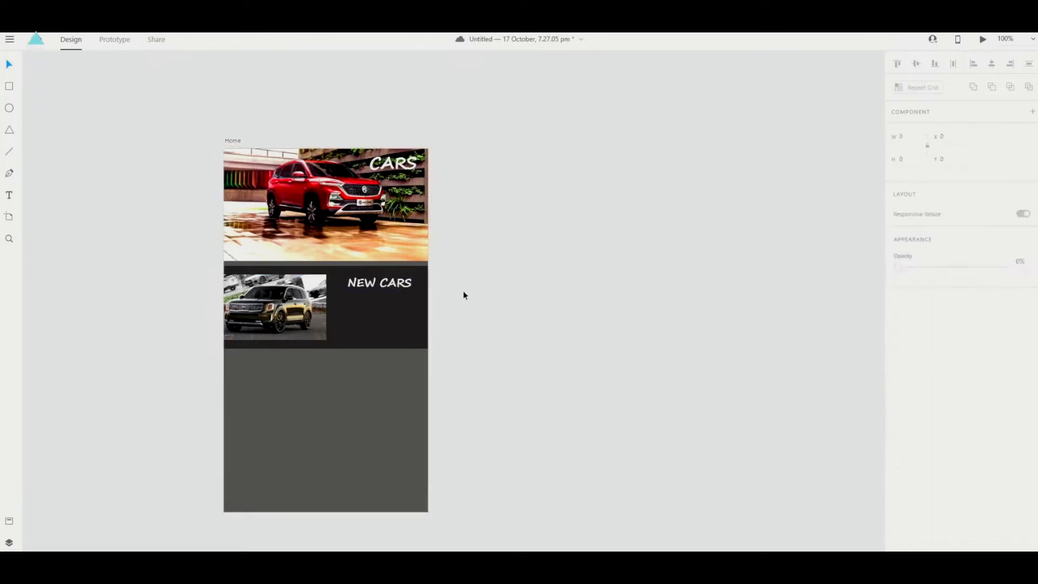
- Add a size-10 text line 'This is new cars' below NEW CARS and select it
scroll(51, 234, "right", 1)
key("t")
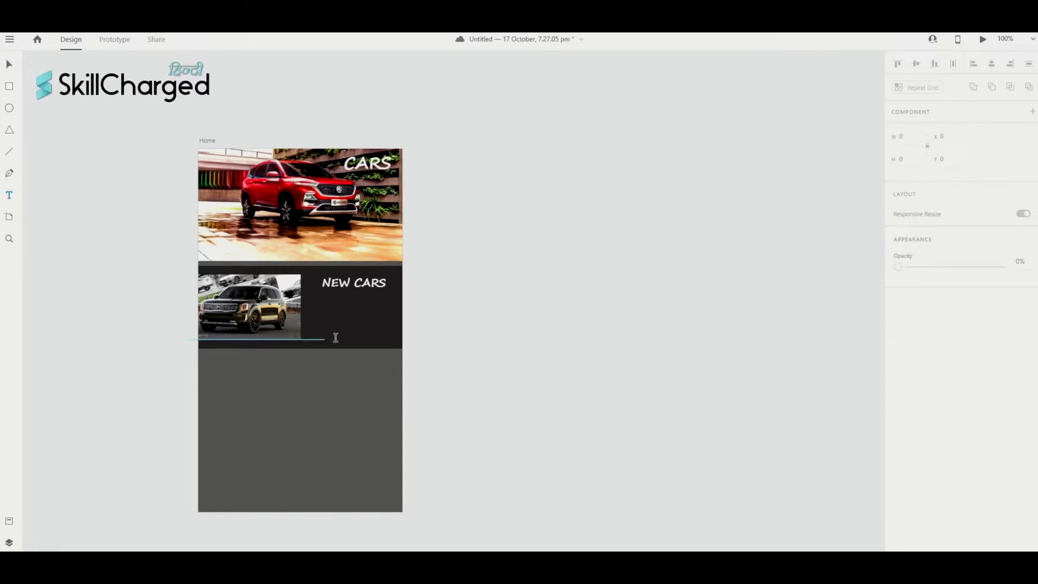
left_click(313, 309)
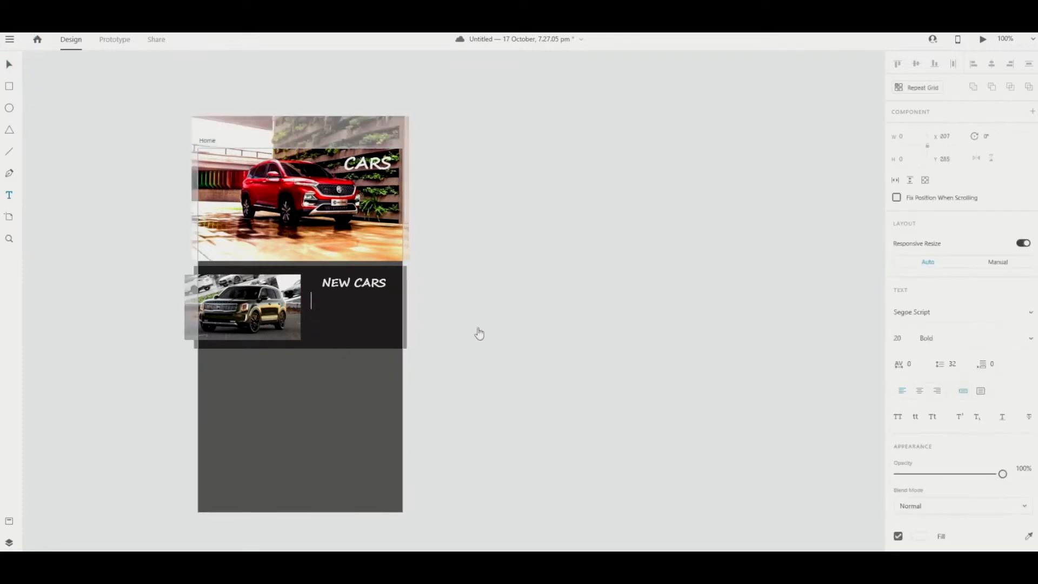
left_click(909, 344)
type("10")
key("Return")
type("This")
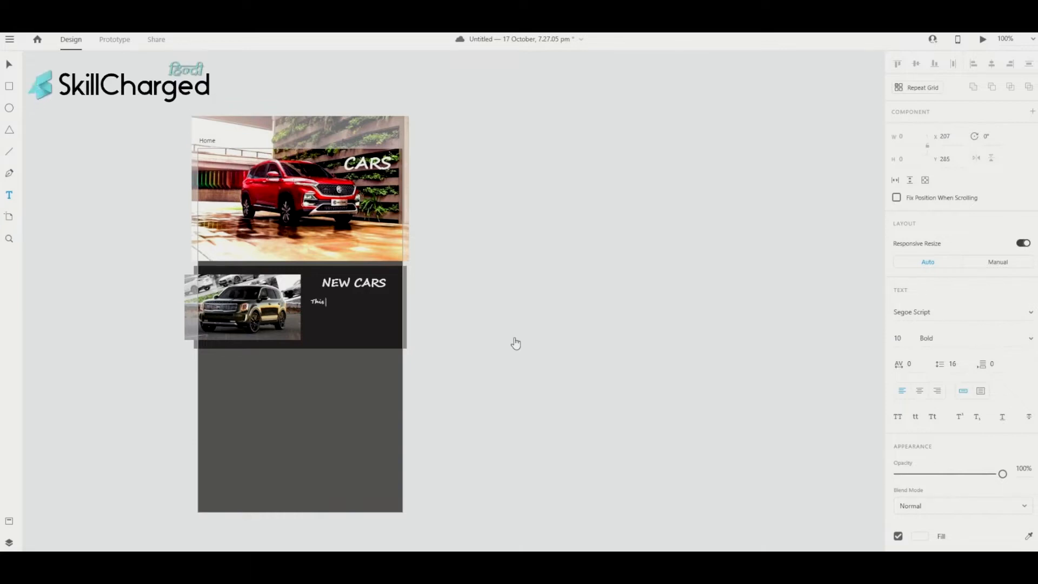
type(" is new")
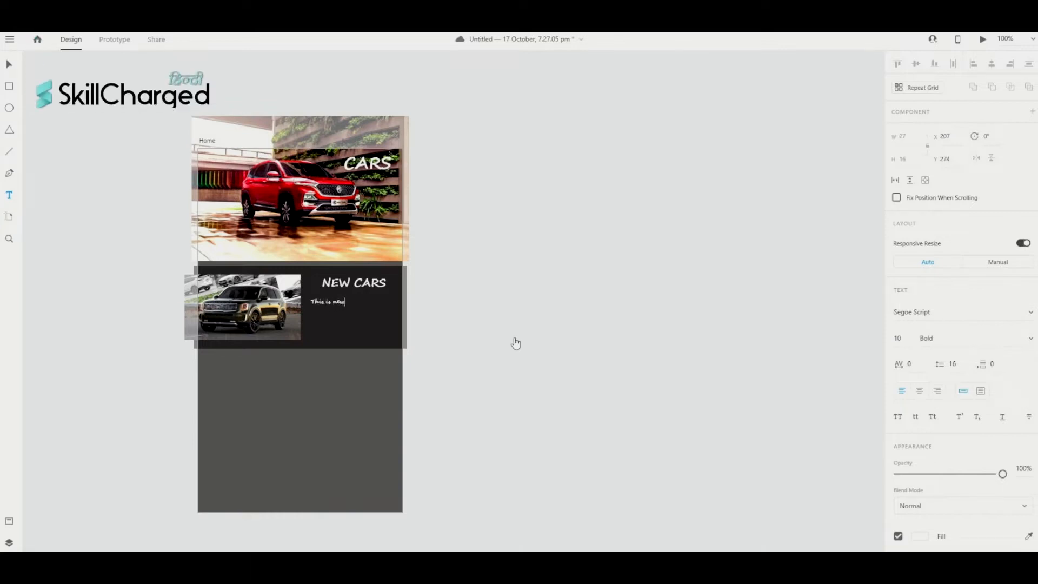
type(" cars section")
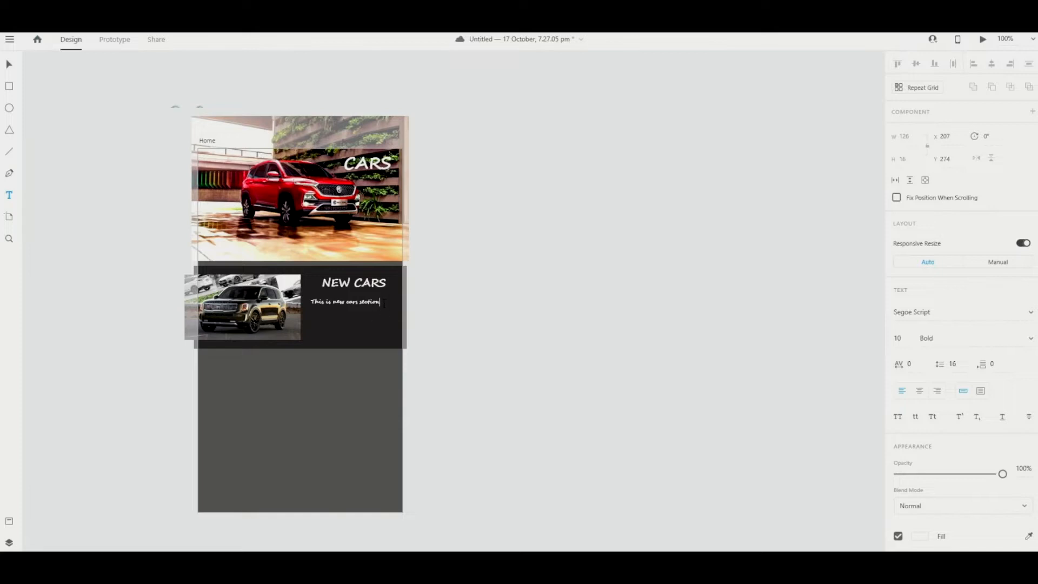
left_click_drag(380, 301, 311, 302)
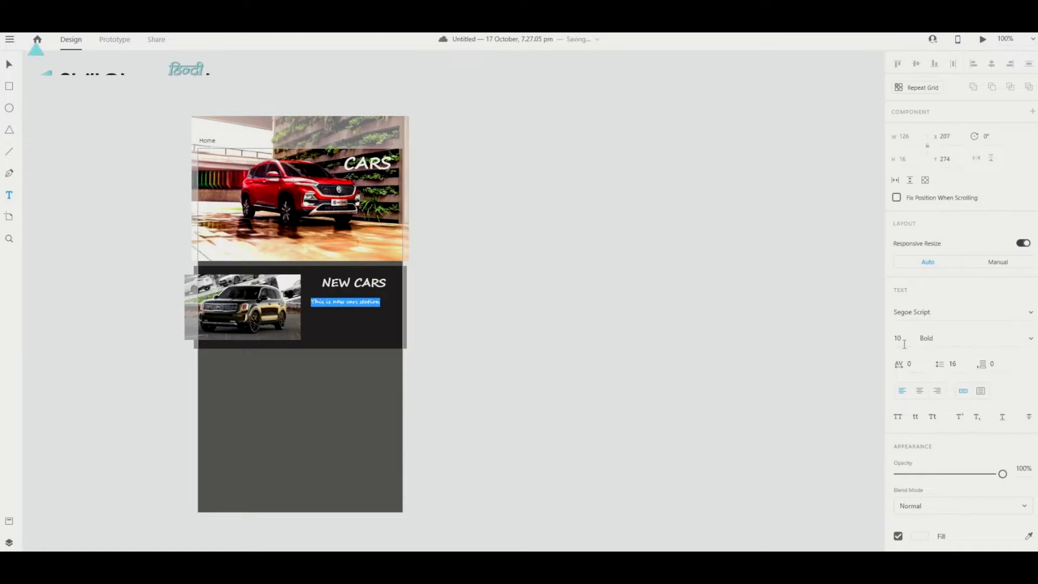
- Set the caption to size 12 in the Sitka Subheading font
left_click(899, 339)
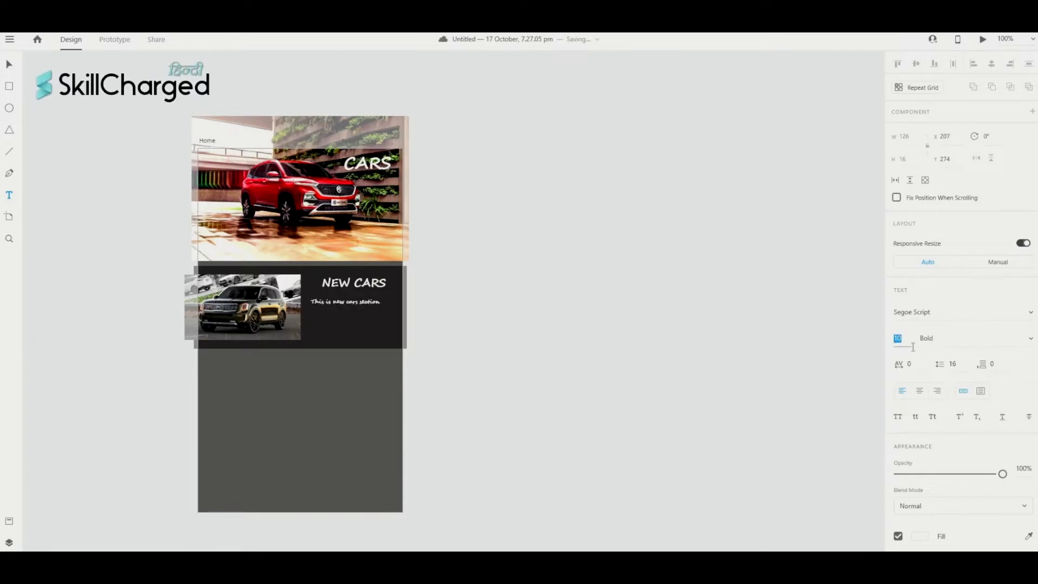
key("Return")
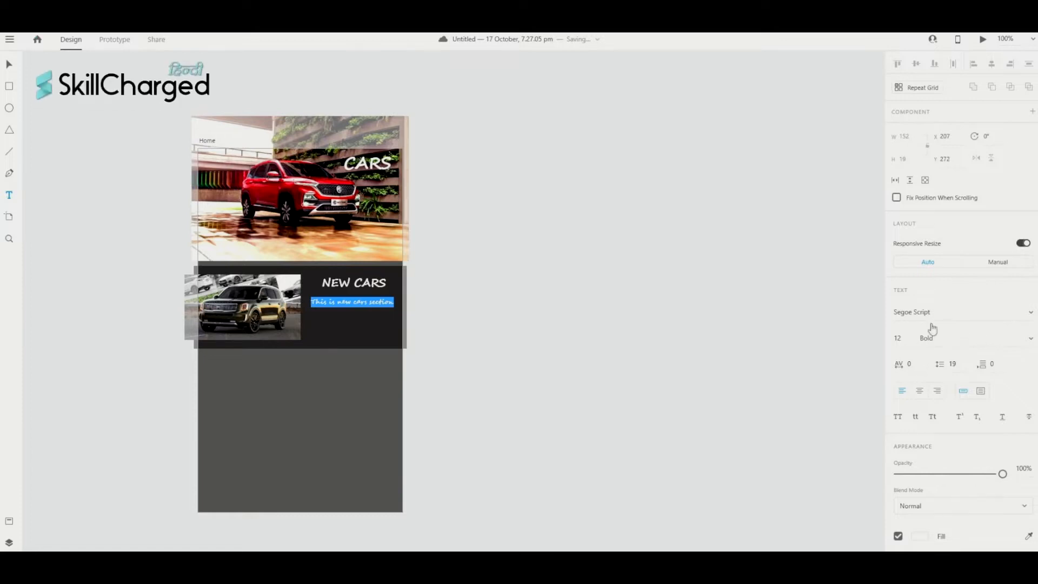
scroll(929, 332, "down", 3)
left_click(1032, 236)
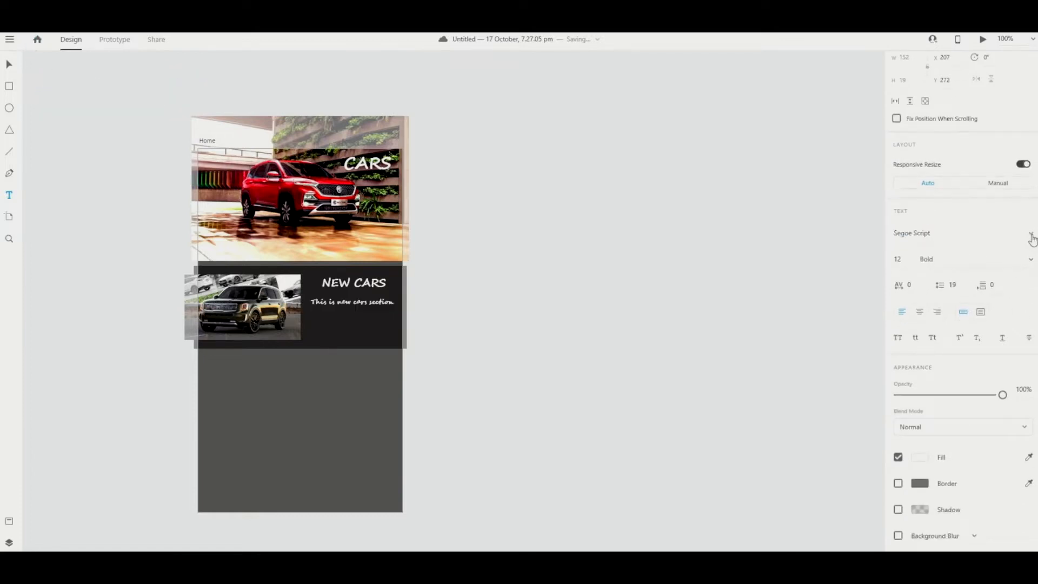
left_click(974, 249)
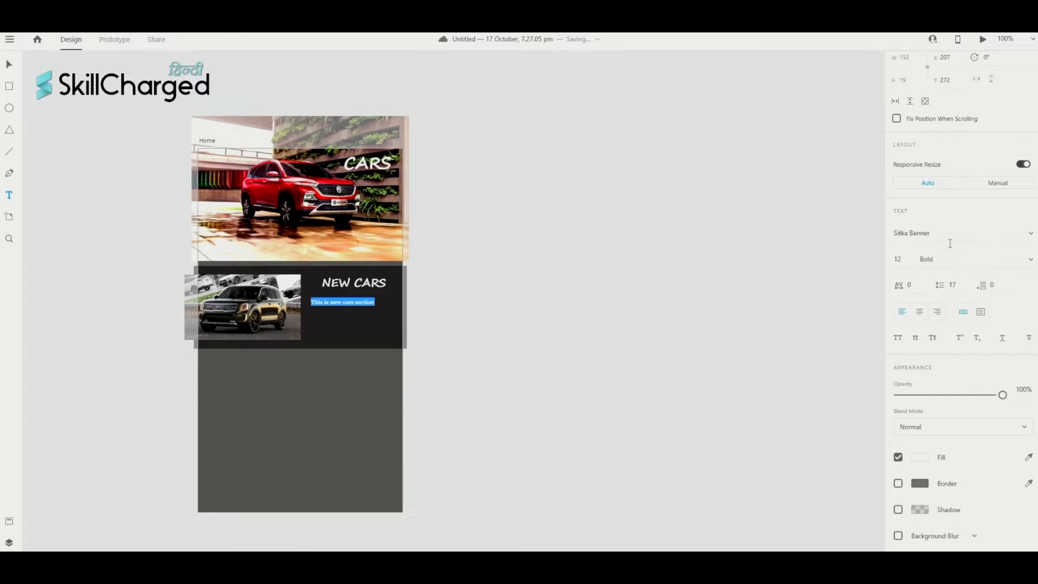
left_click(950, 239)
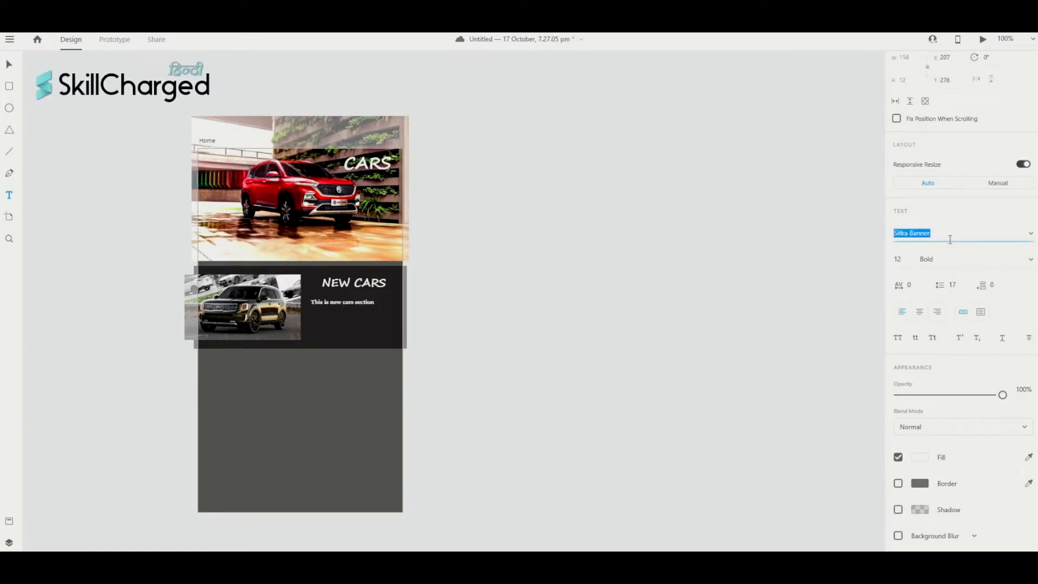
key("Down")
key("Down")
key("Down")
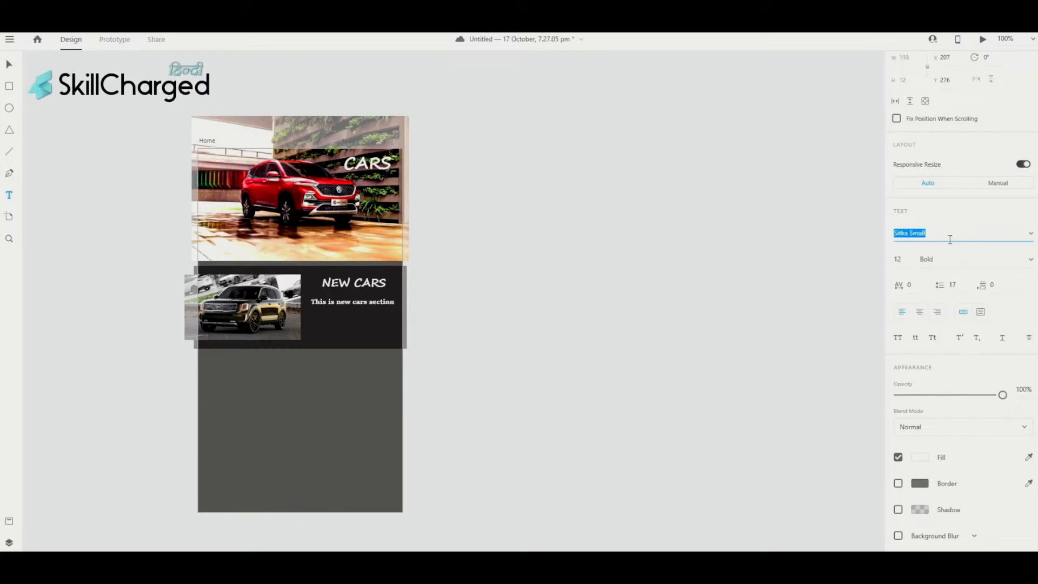
key("Down")
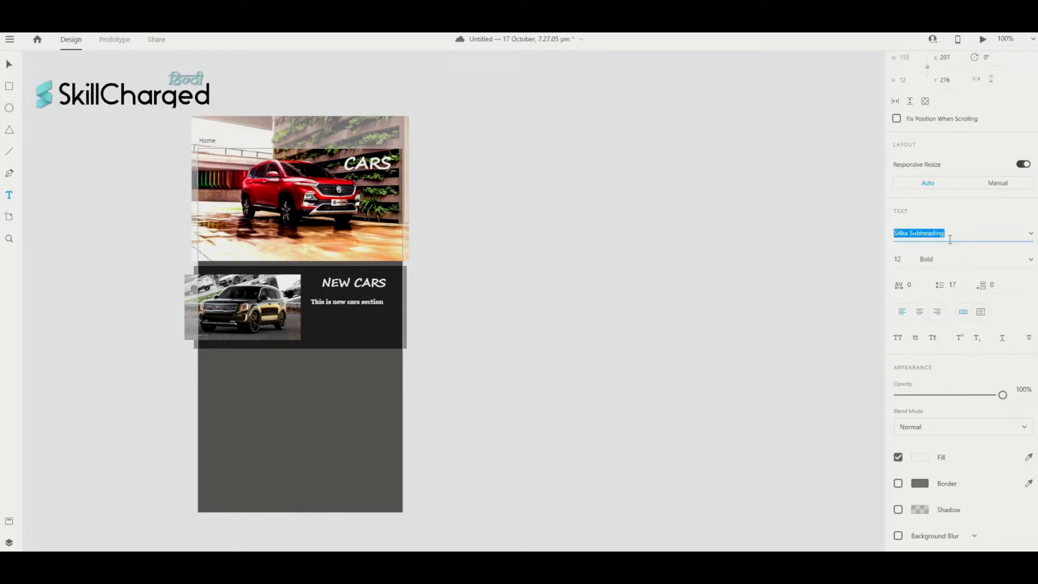
left_click(390, 304)
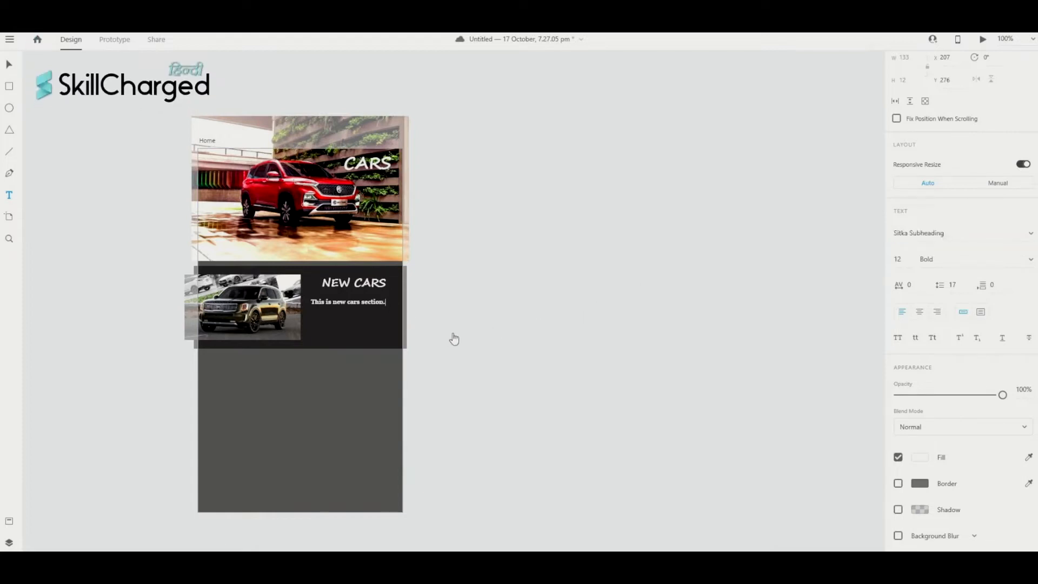
- Complete the sentence 'This is new cars section.' and paste extra copies to lengthen the paragraph
type("This")
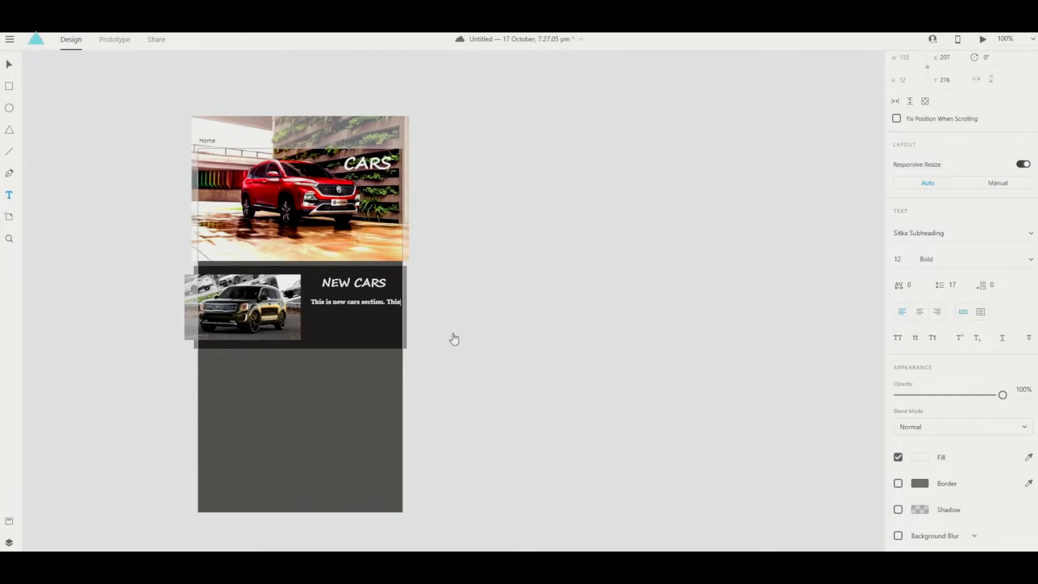
type(" is ")
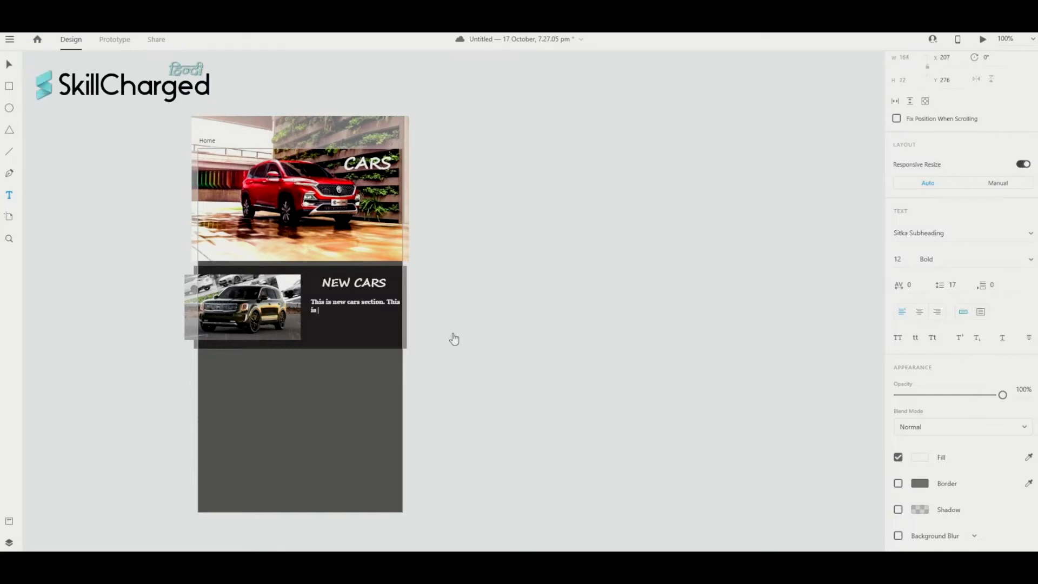
type("new")
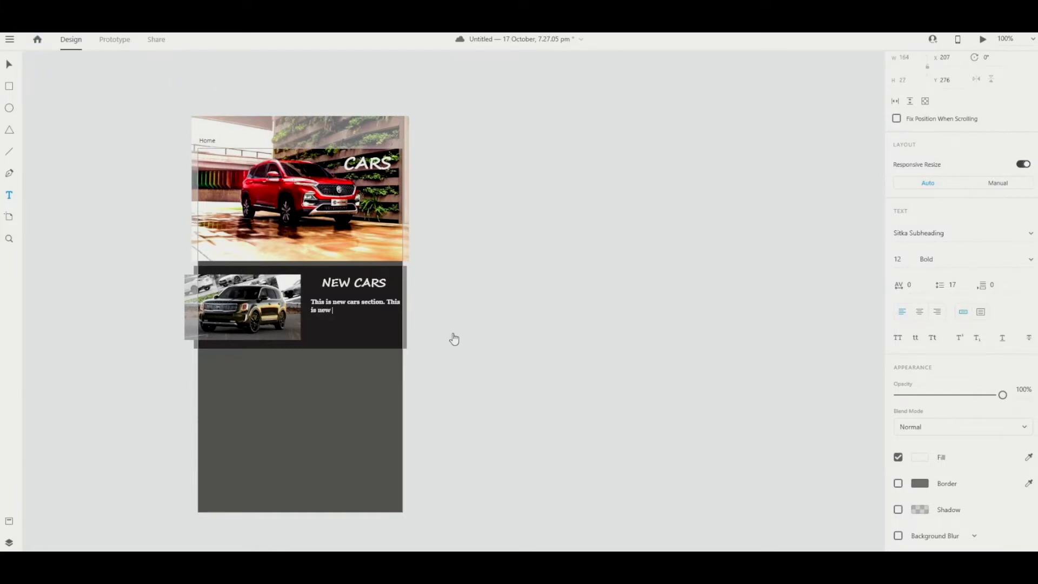
type(" cars sec")
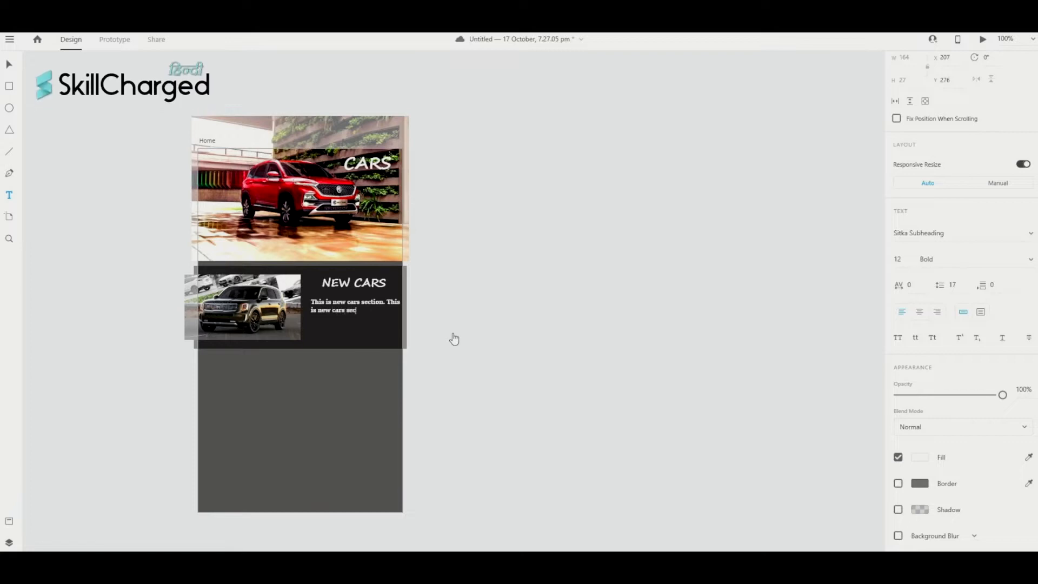
type("tion.")
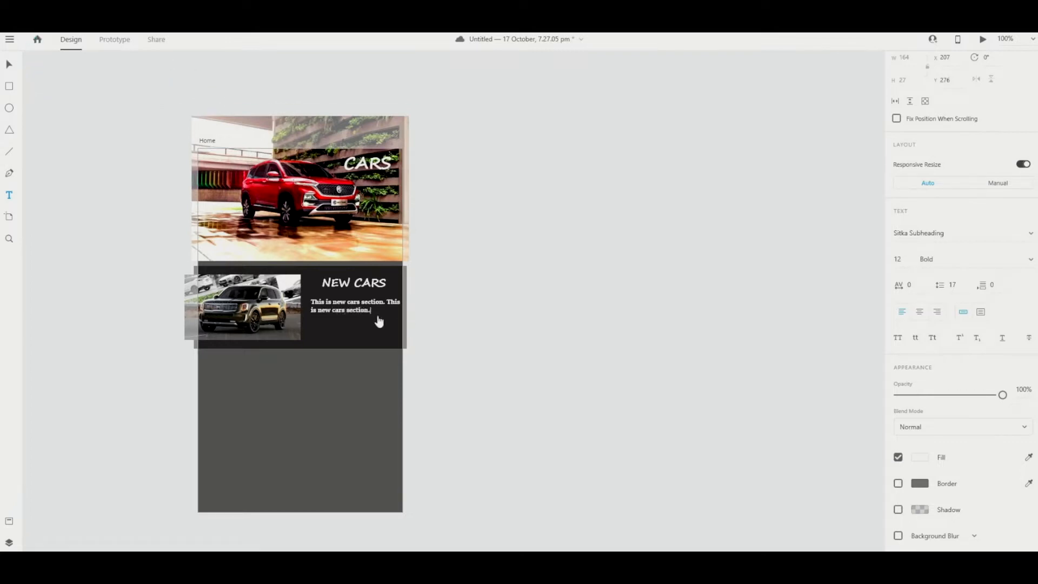
key("ctrl+a")
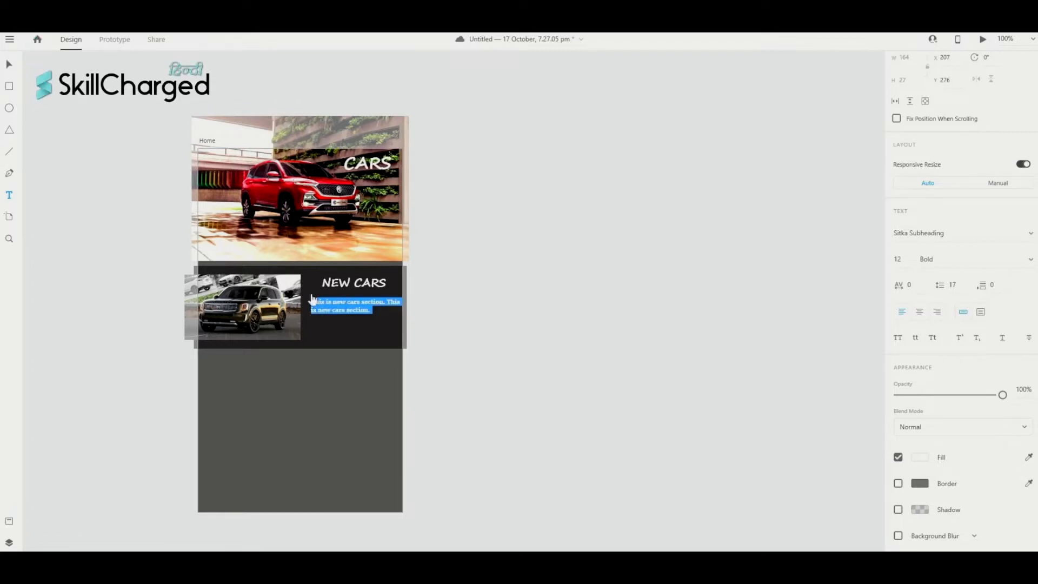
left_click(312, 297)
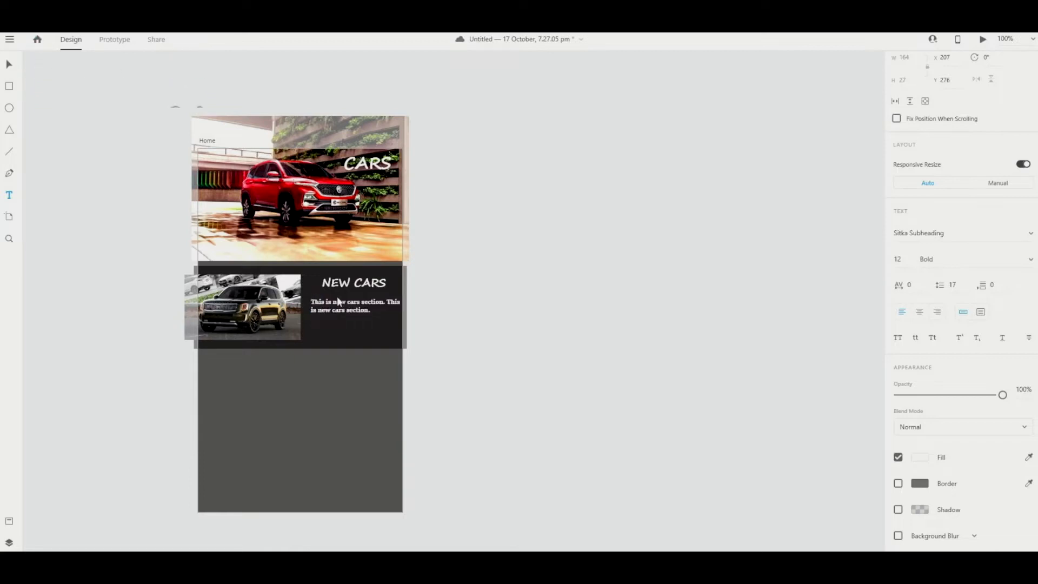
left_click_drag(369, 310, 311, 301)
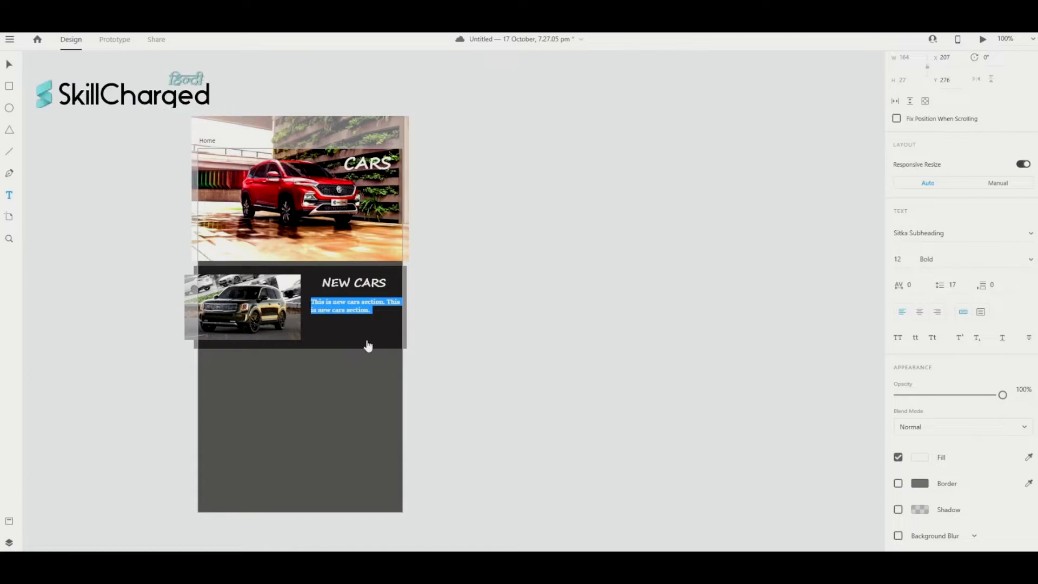
left_click(371, 310)
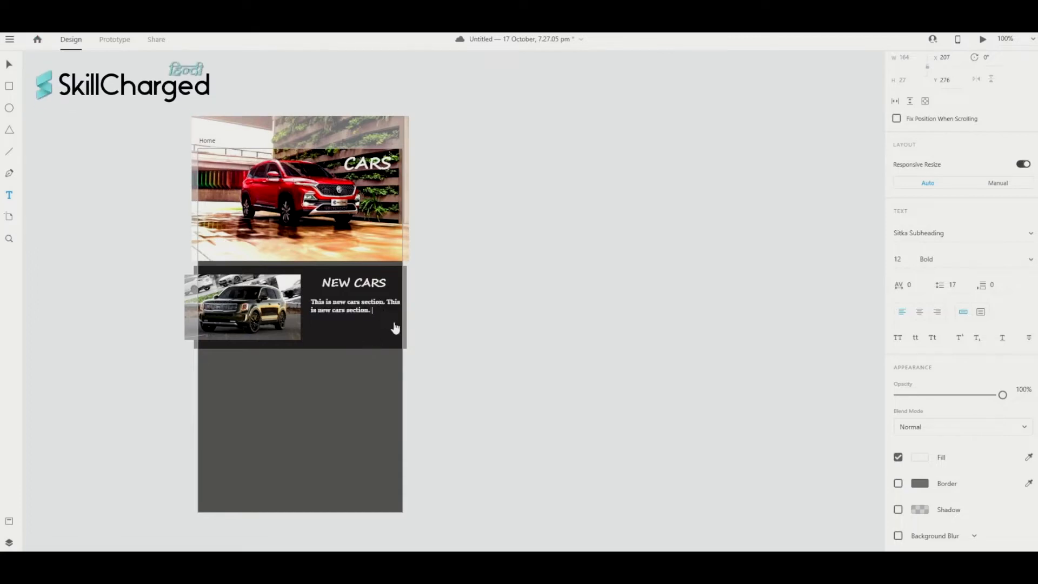
type("This is new cars section.")
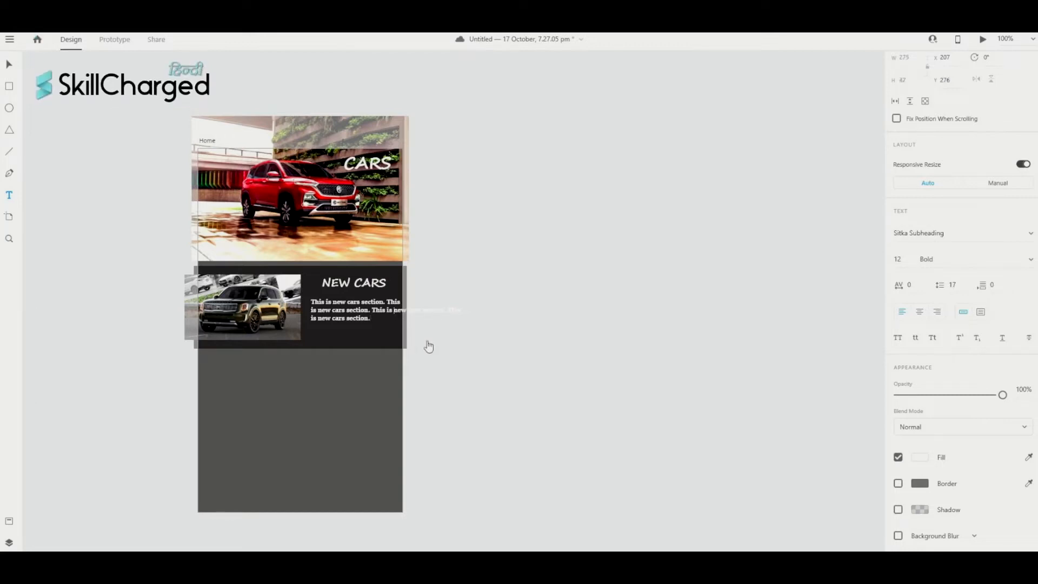
key("Return")
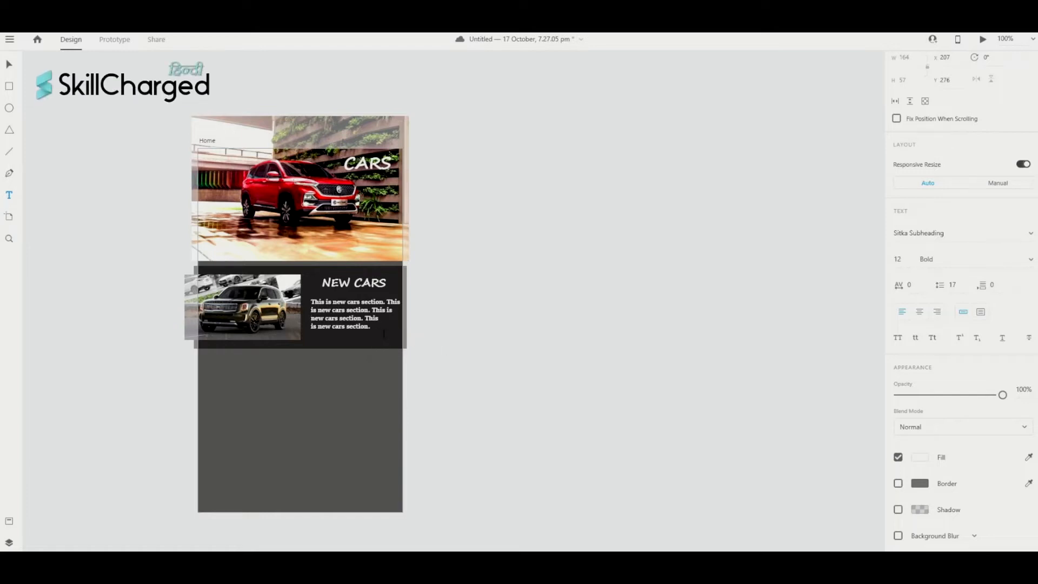
- Centre-align the paragraph and settle it in the dark panel beside the car photo
left_click_drag(373, 328, 314, 309)
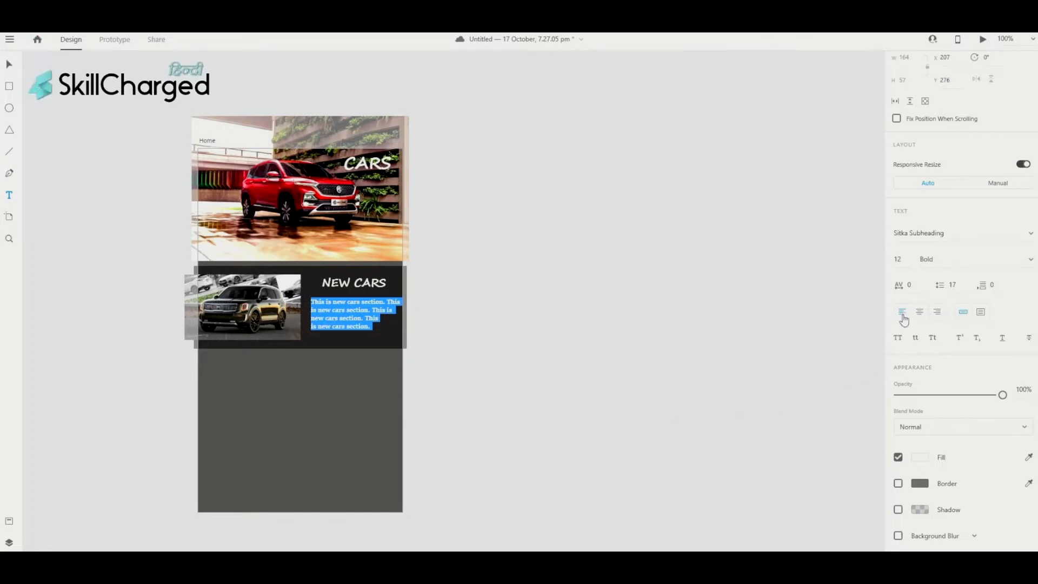
left_click(922, 313)
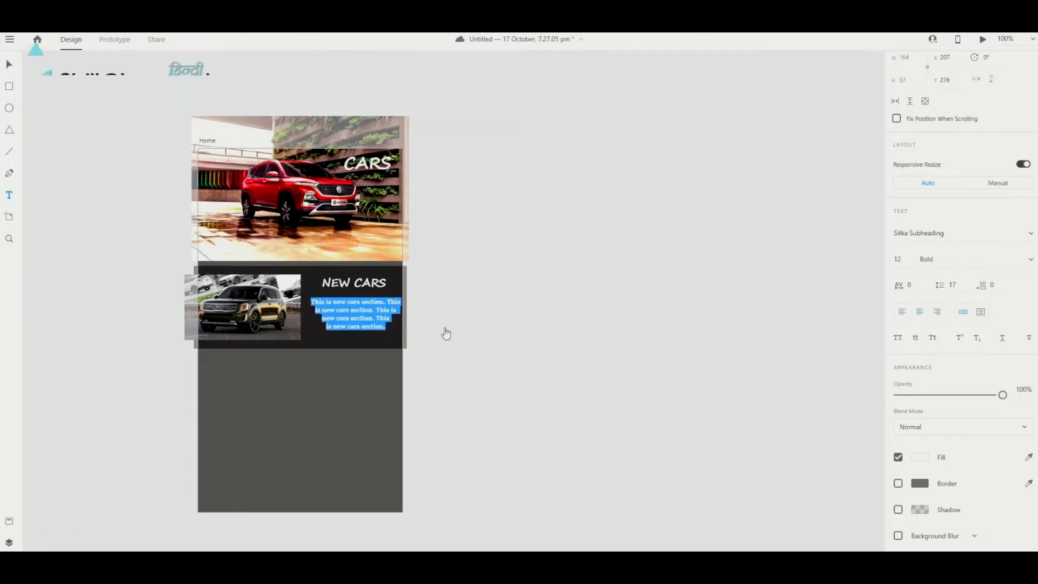
left_click(394, 330)
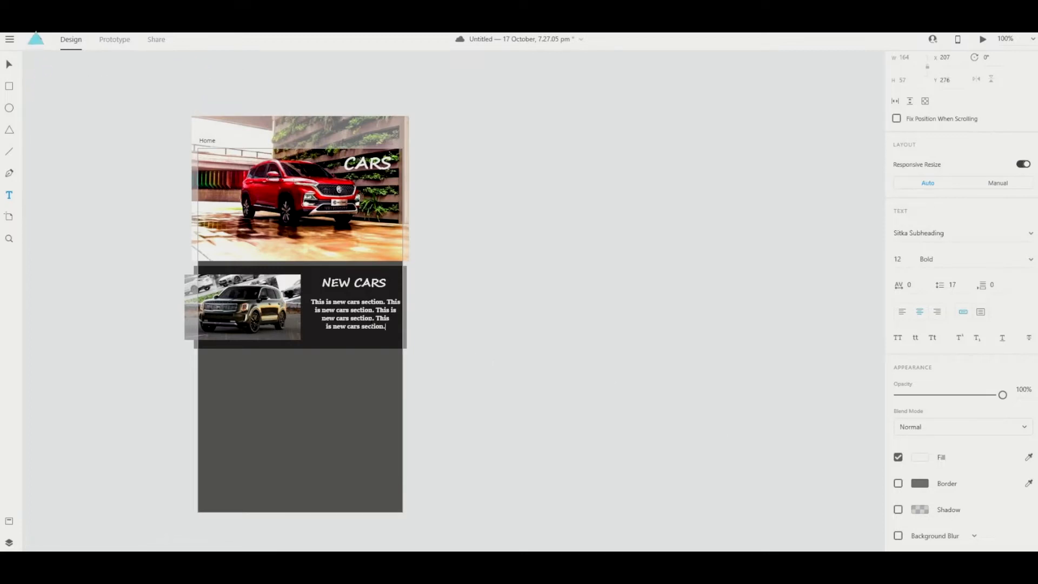
key("Escape")
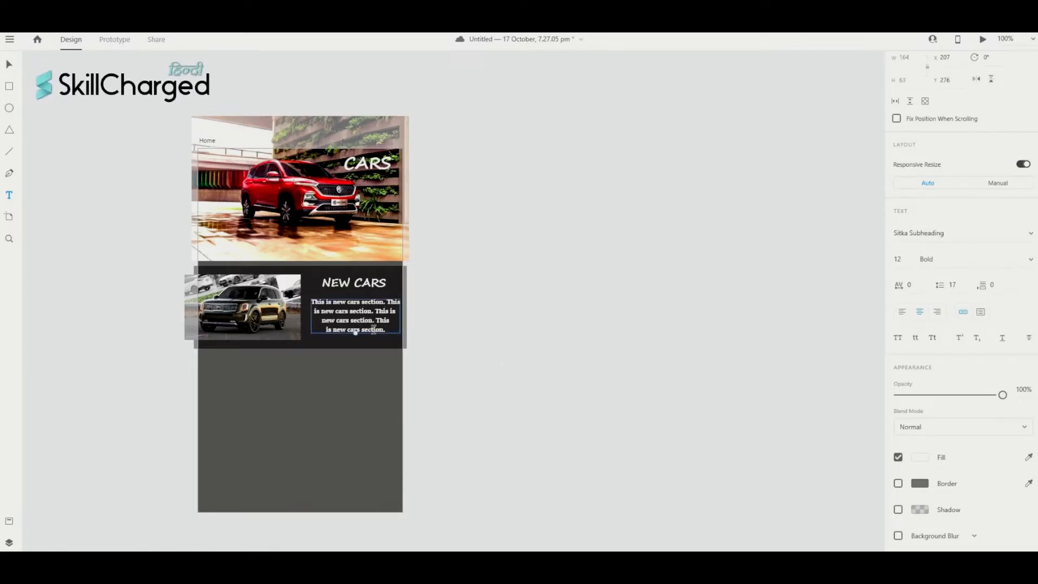
left_click_drag(368, 324, 363, 331)
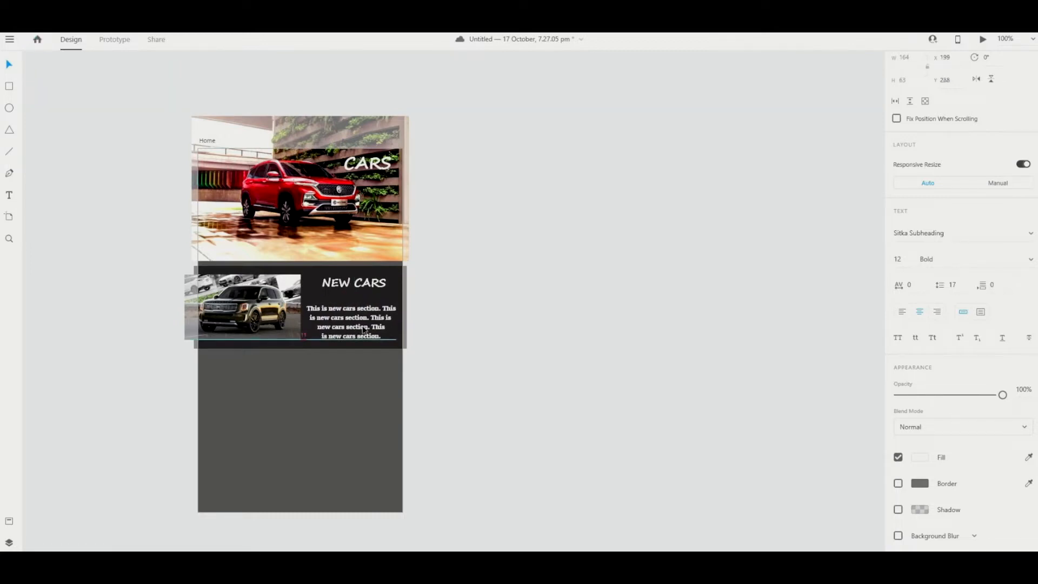
left_click_drag(363, 328, 362, 318)
left_click(462, 339)
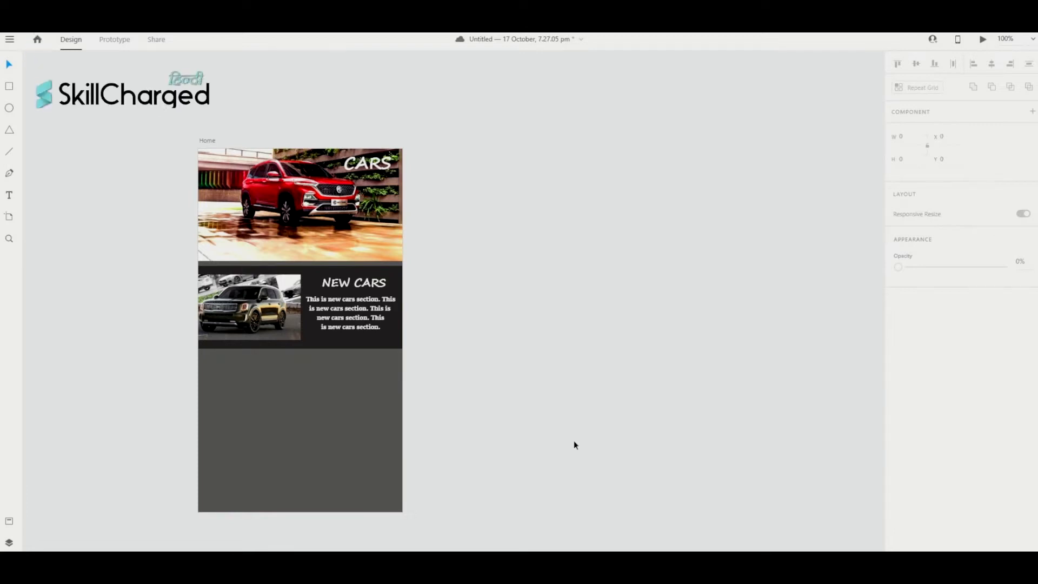
- Turn the NEW CARS section into a Repeat Grid extended to three cards
scroll(347, 501, "up", 2)
scroll(346, 500, "right", 3)
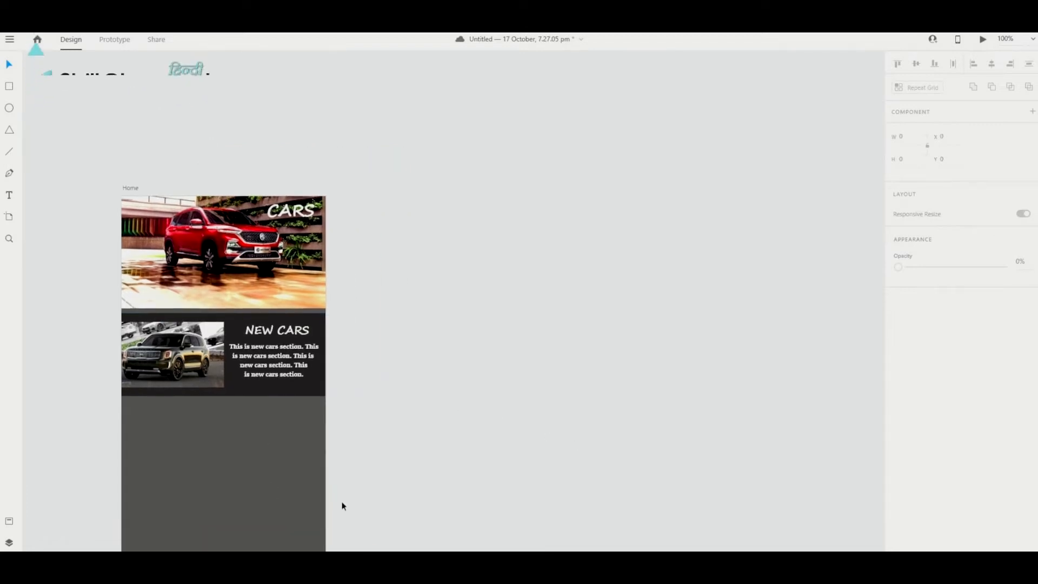
scroll(426, 447, "down", 3)
scroll(428, 451, "down", 1)
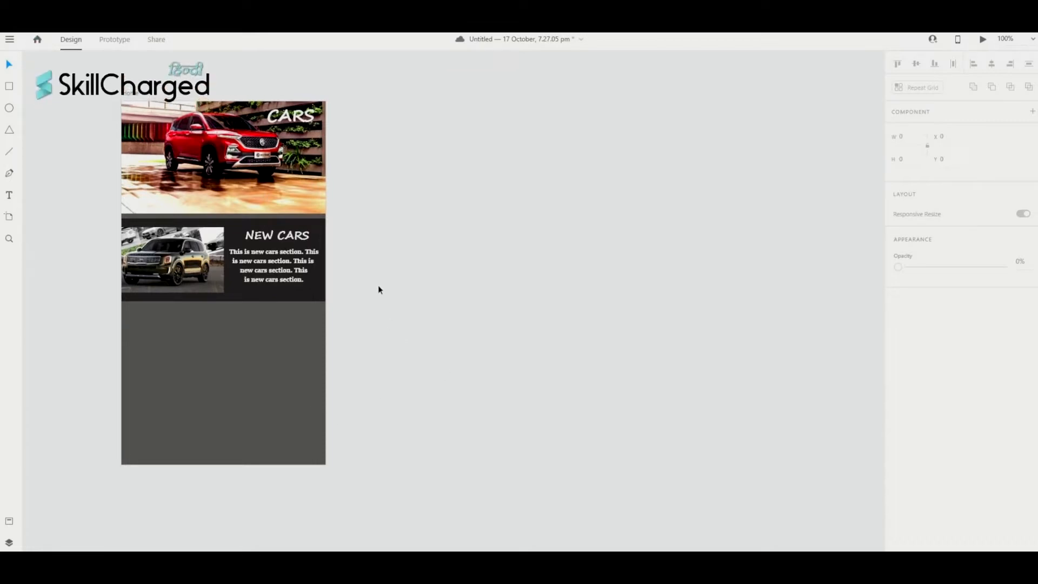
left_click_drag(377, 285, 64, 223)
scroll(64, 223, "right", 1)
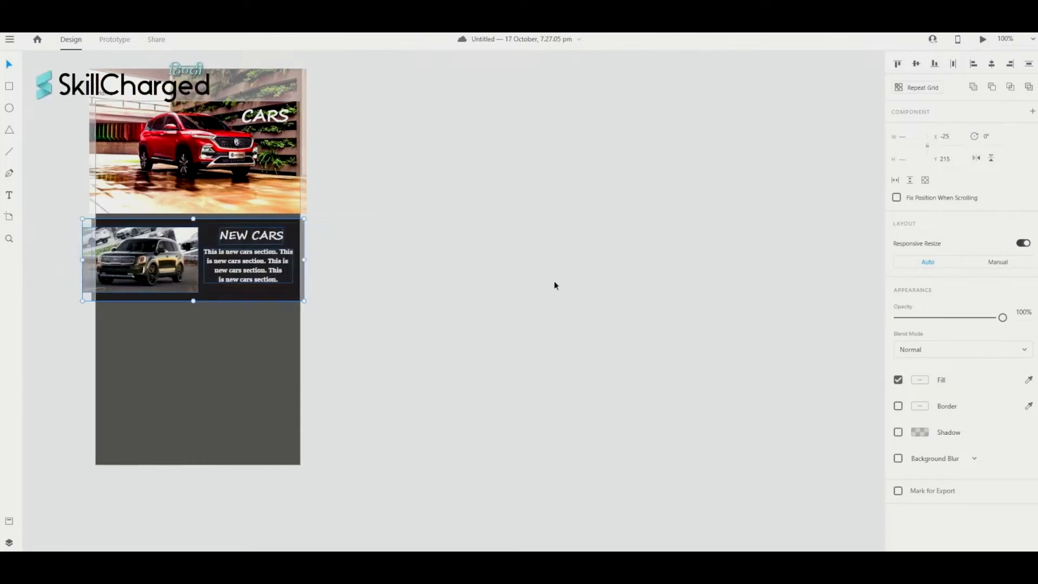
scroll(809, 120, "right", 1)
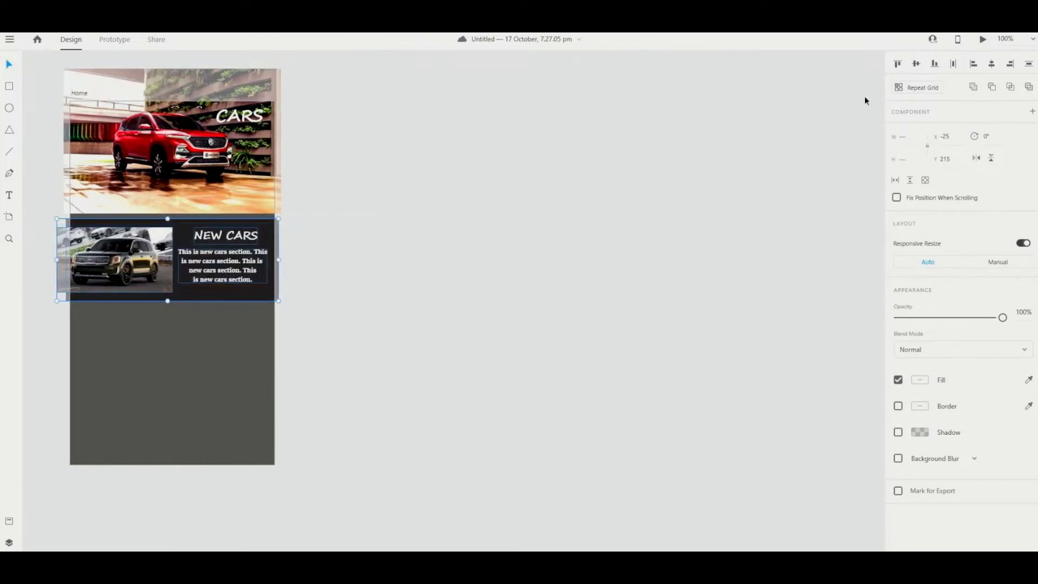
left_click(903, 90)
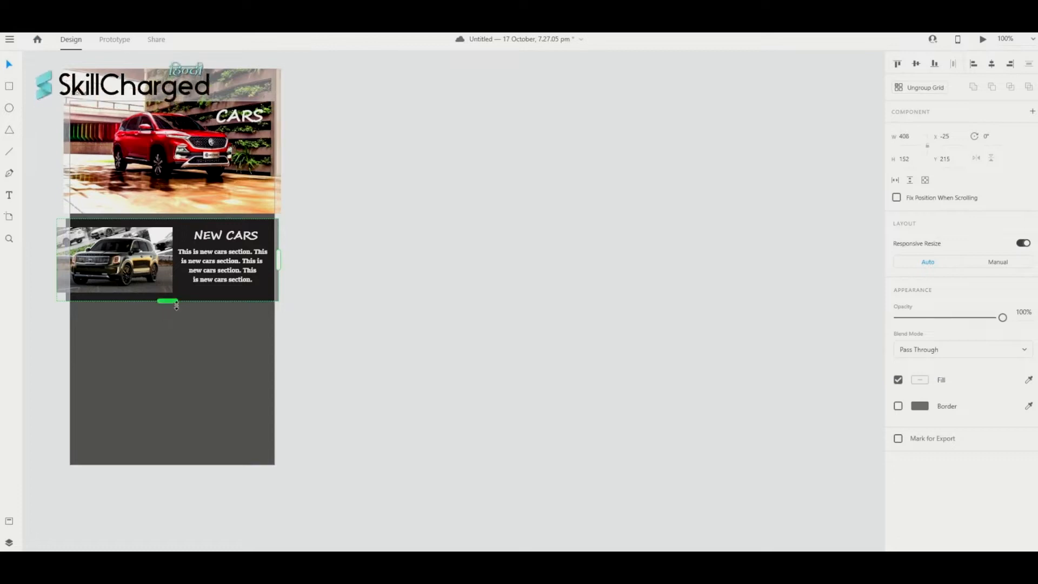
left_click_drag(176, 305, 221, 493)
- Ungroup the grid into separate cards and adjust the middle card's position
scroll(377, 328, "right", 1)
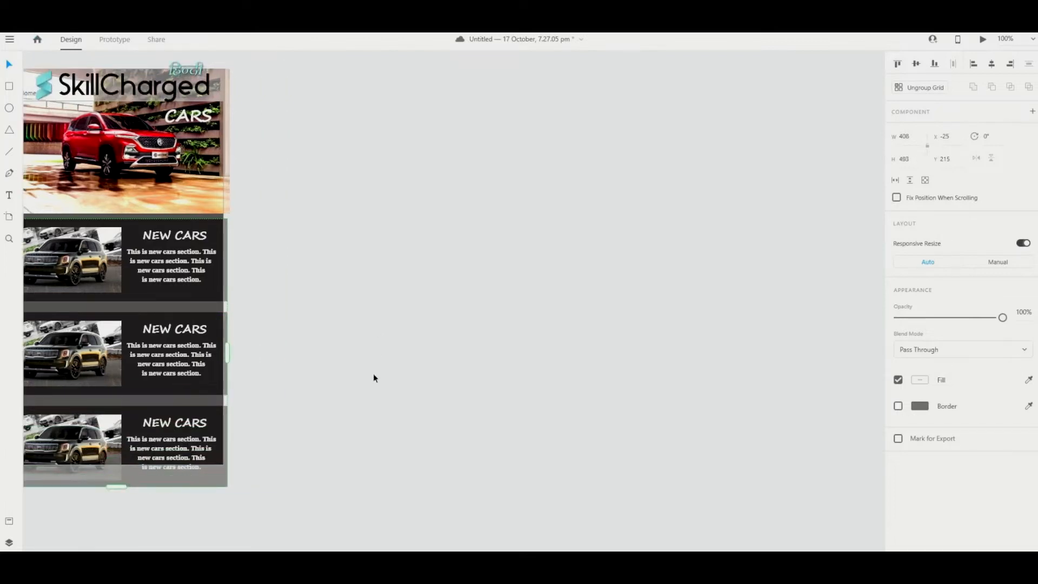
scroll(373, 374, "left", 4)
scroll(375, 377, "right", 3)
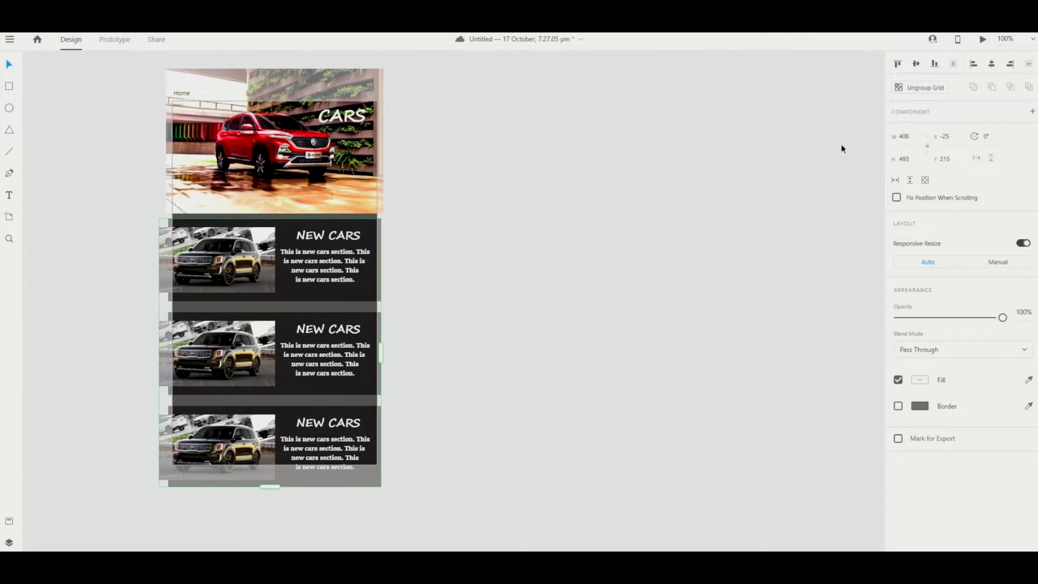
left_click(900, 89)
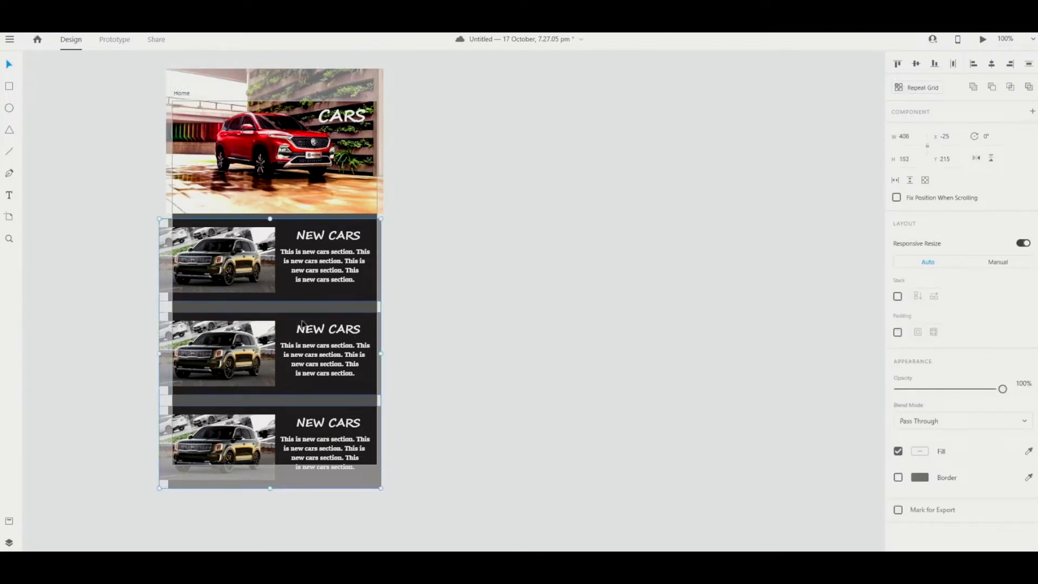
left_click_drag(408, 387, 124, 318)
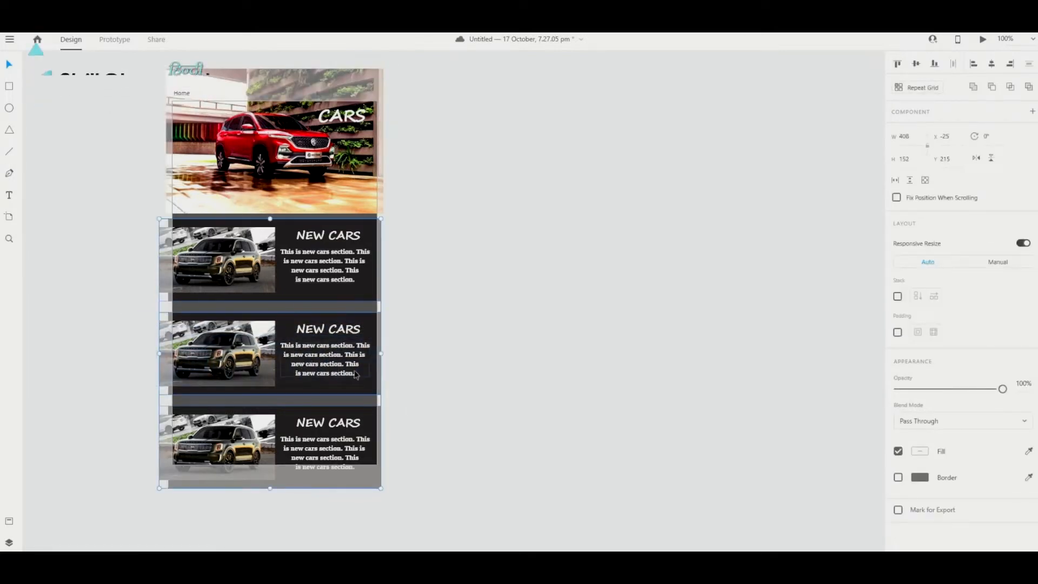
left_click_drag(285, 336, 281, 327)
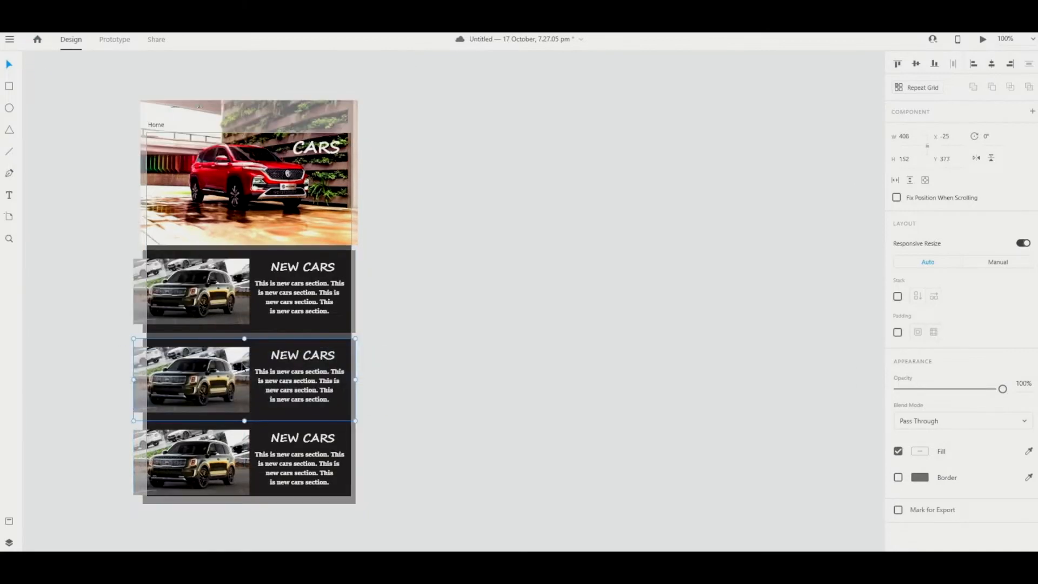
left_click_drag(243, 366, 259, 346)
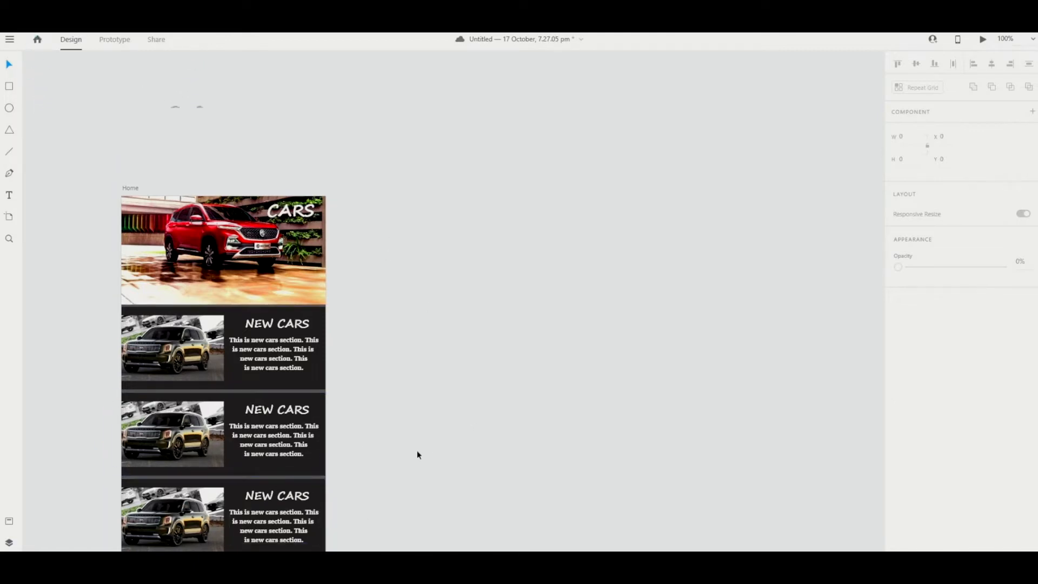
- Swap the middle card's dark SUV photo for a white compact SUV picture
scroll(279, 360, "up", 1)
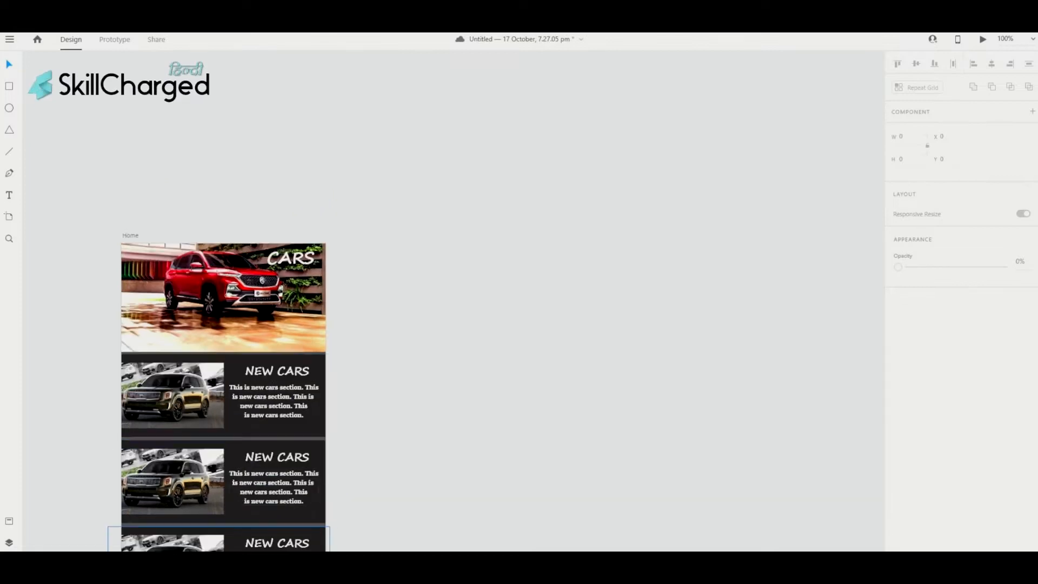
scroll(381, 443, "down", 2)
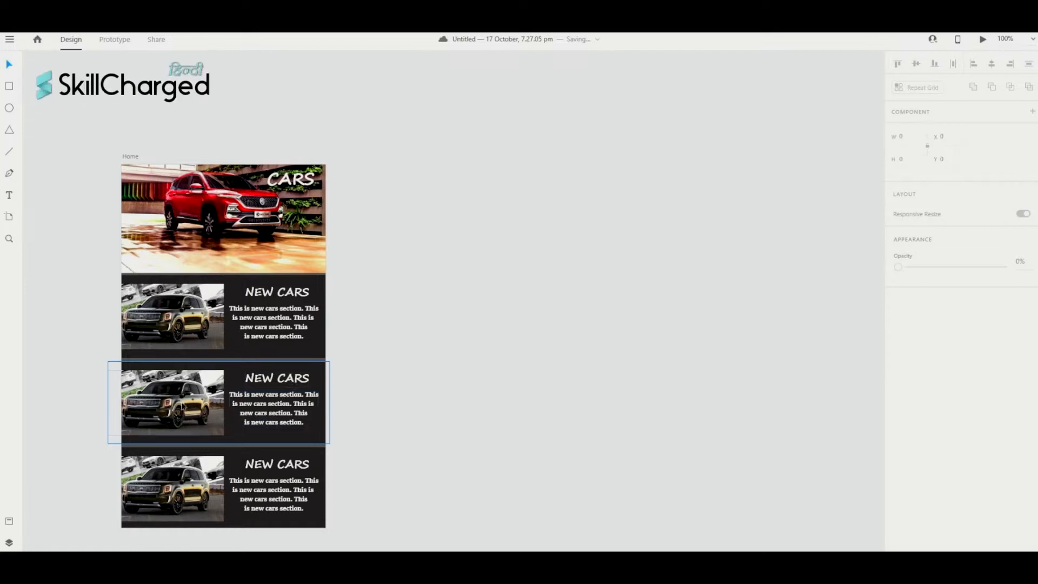
left_click(182, 408)
double_click(182, 408)
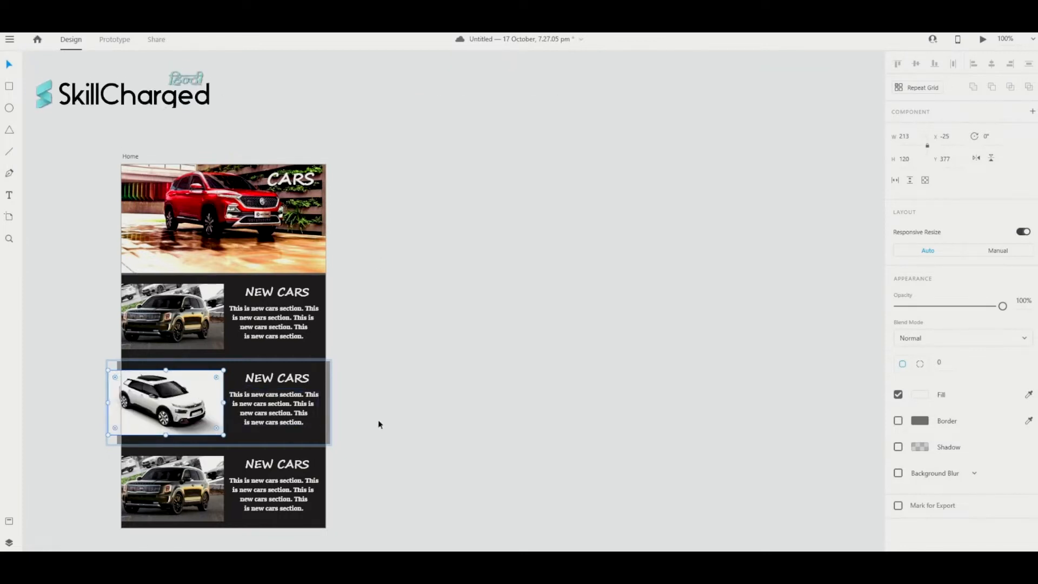
left_click(394, 421)
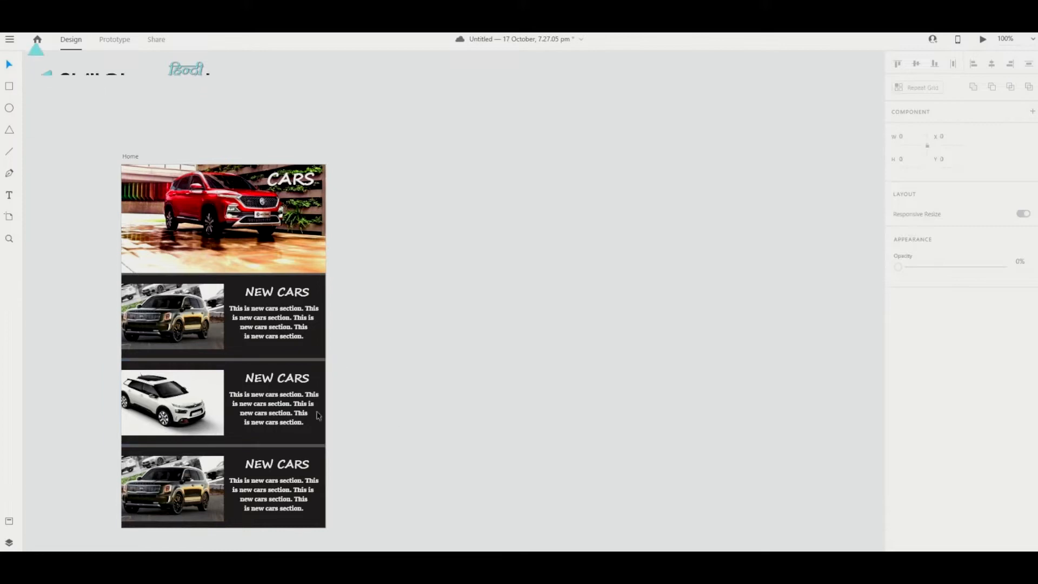
- Change the middle card's heading from NEW CARS to ELECTRIC CARS in capitals
scroll(280, 381, "left", 2)
double_click(327, 364)
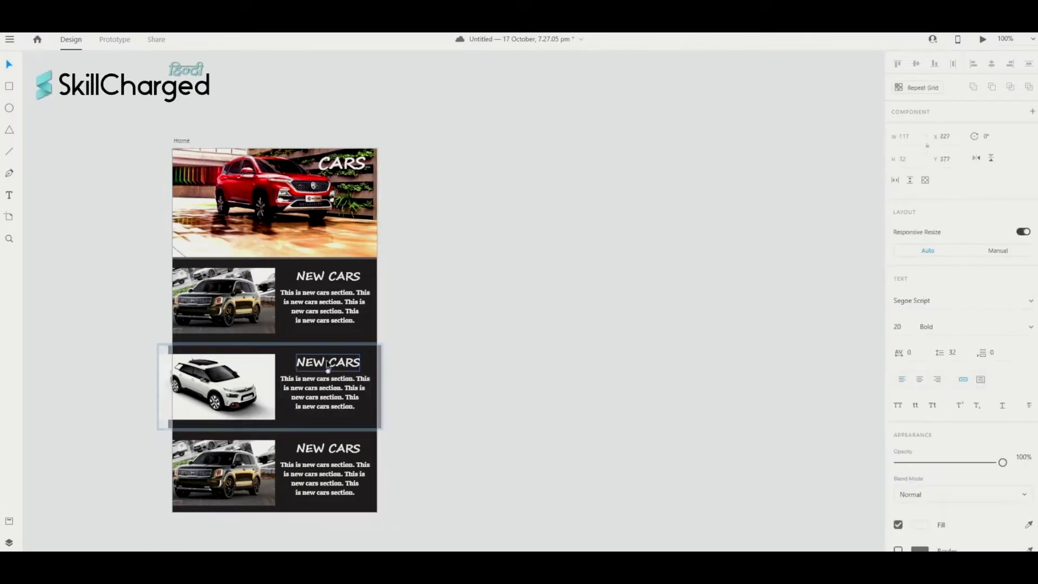
double_click(327, 370)
left_click(325, 369)
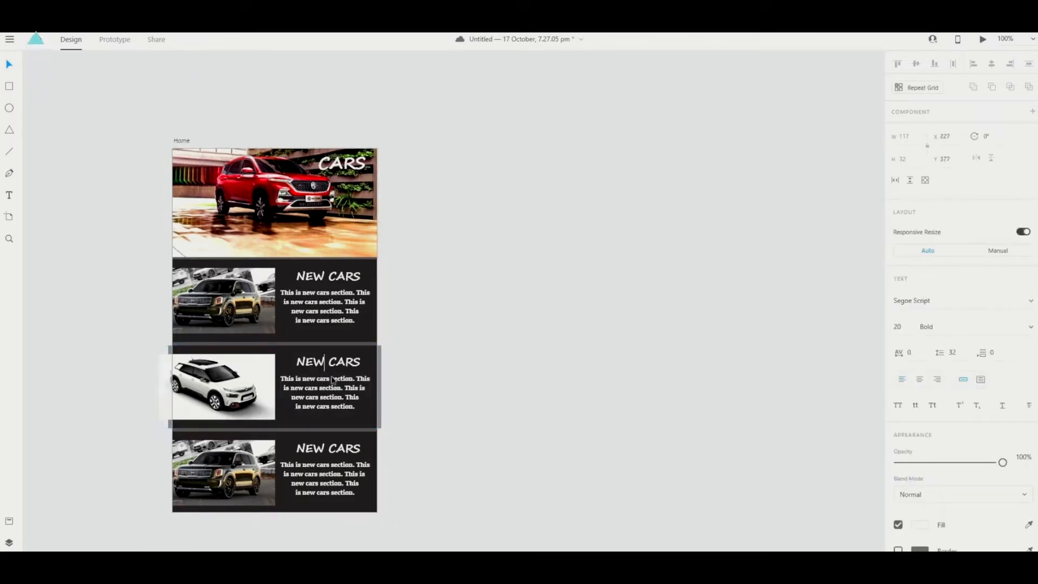
key("BackSpace")
key("BackSpace")
key("BackSpace")
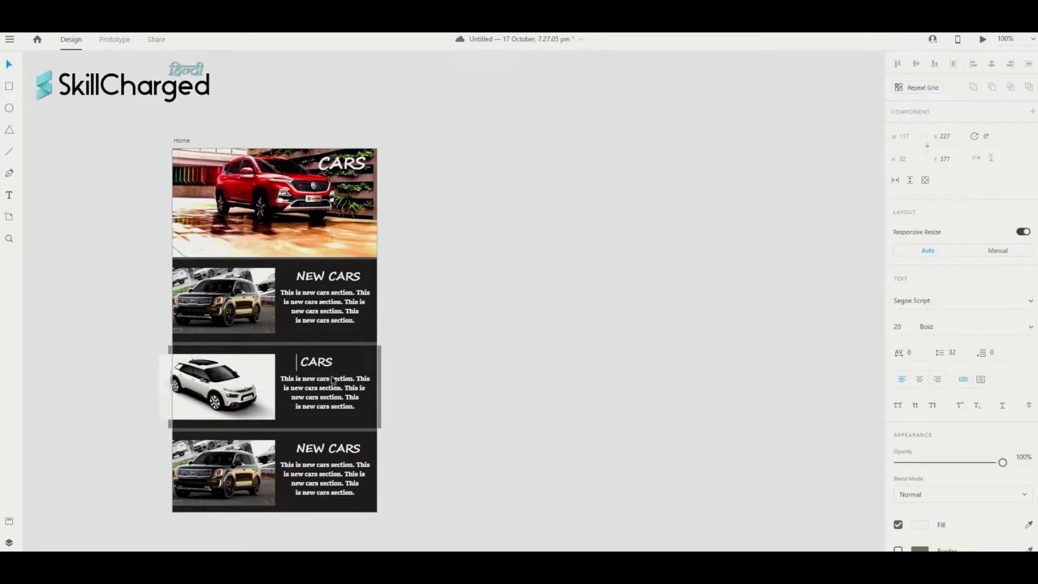
type("E")
type("lectric")
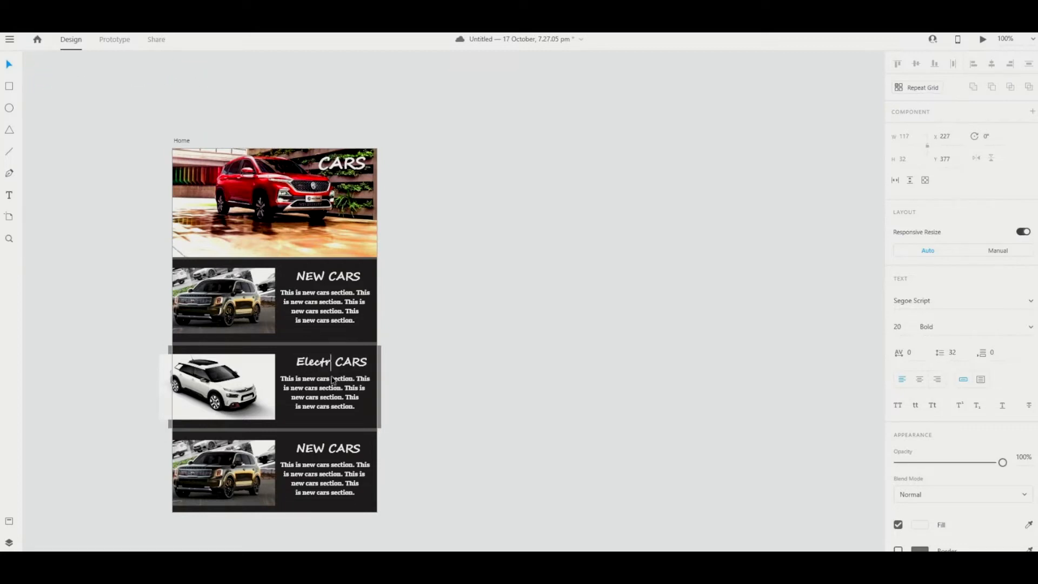
key("BackSpace")
key("BackSpace")
key("BackSpace")
key("BackSpace")
key("BackSpace")
key("BackSpace")
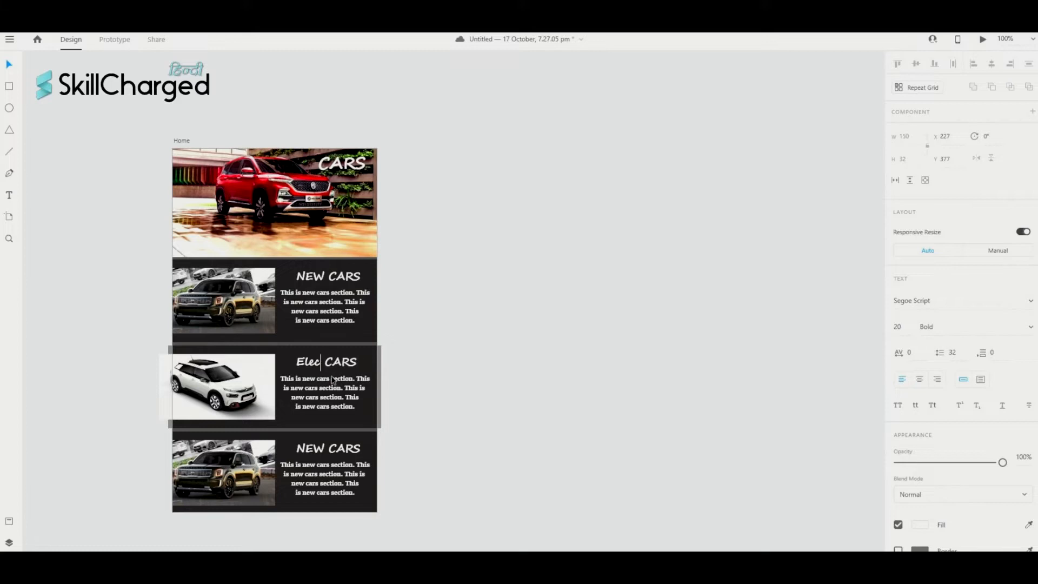
type("LECTRIC")
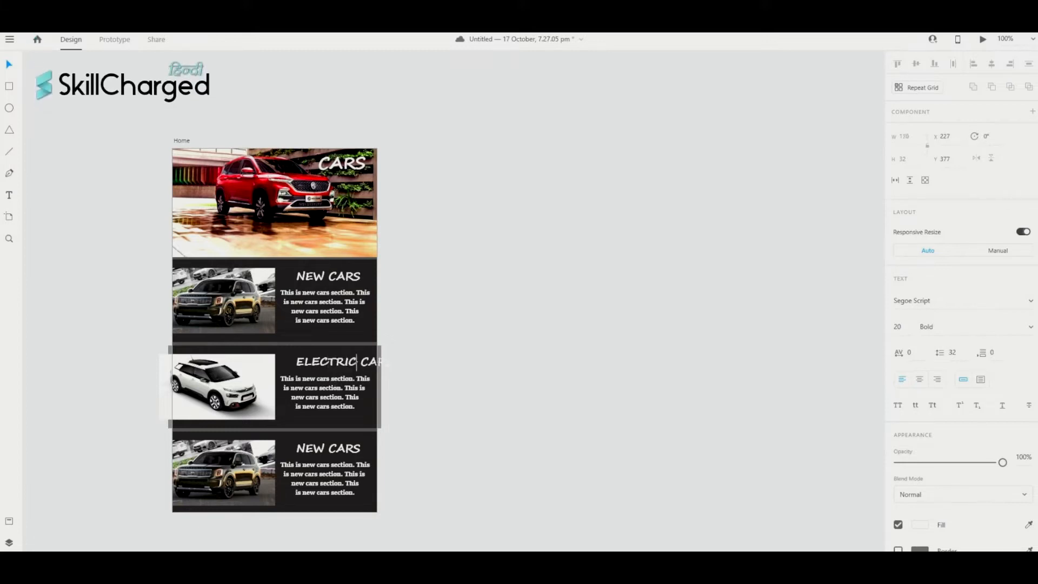
triple_click(373, 362)
key("Escape")
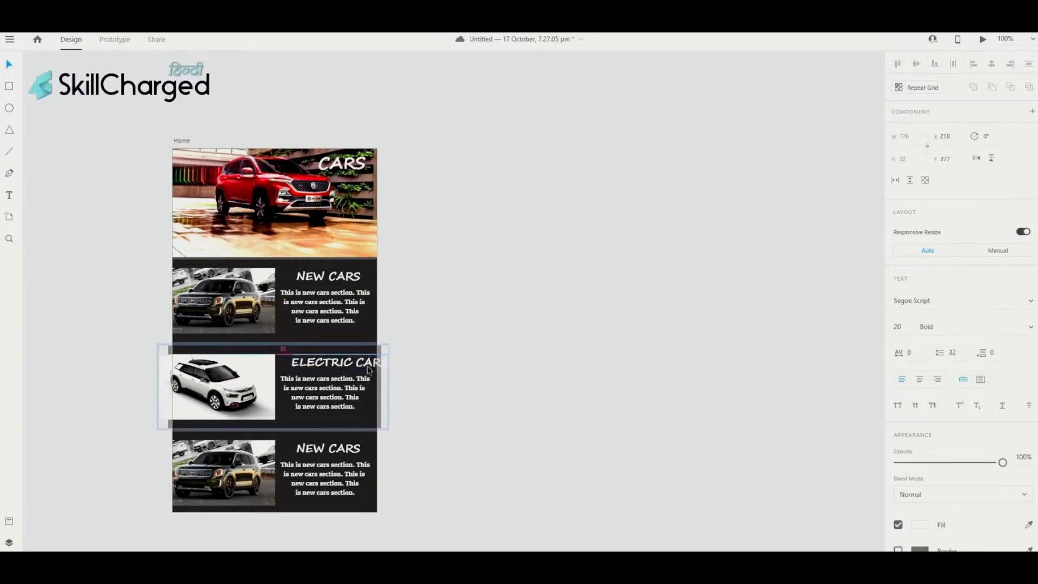
- Shift the ELECTRIC CARS heading left so it sits inside the card
left_click_drag(367, 366, 356, 370)
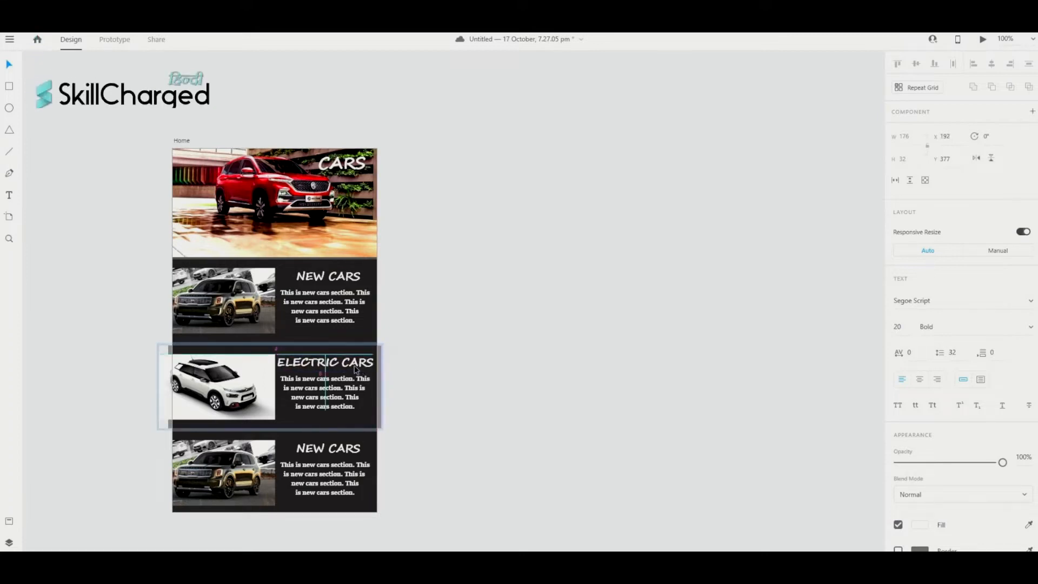
left_click(422, 387)
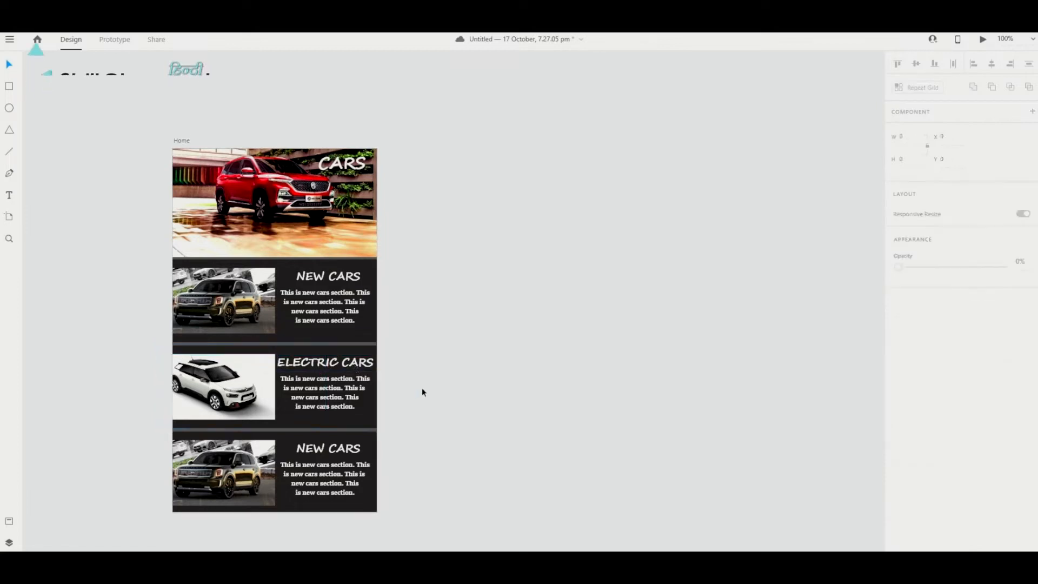
left_click(337, 399)
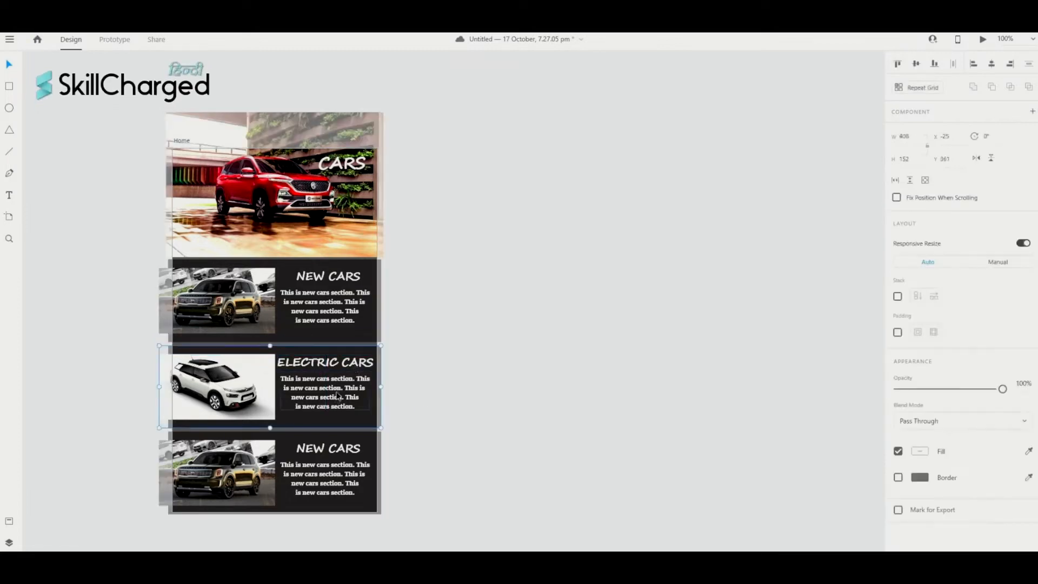
left_click(477, 414)
scroll(476, 415, "up", 1)
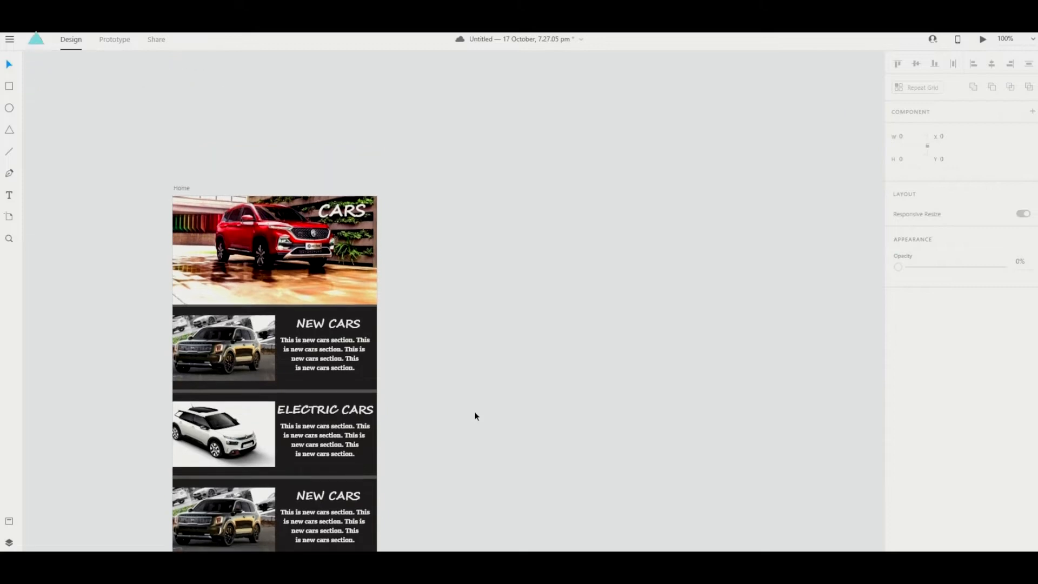
scroll(476, 415, "down", 3)
double_click(258, 403)
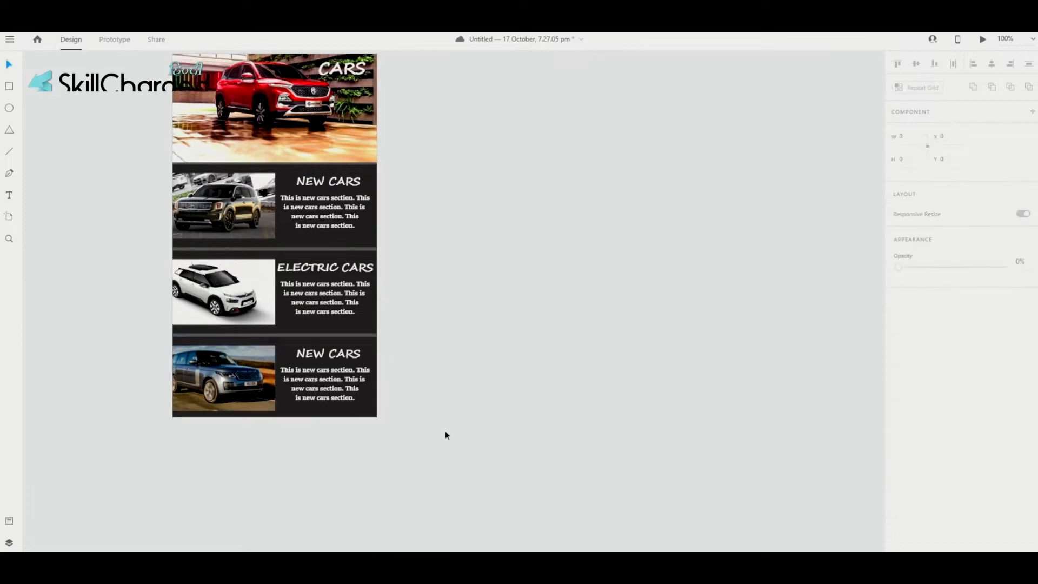
scroll(209, 384, "left", 3)
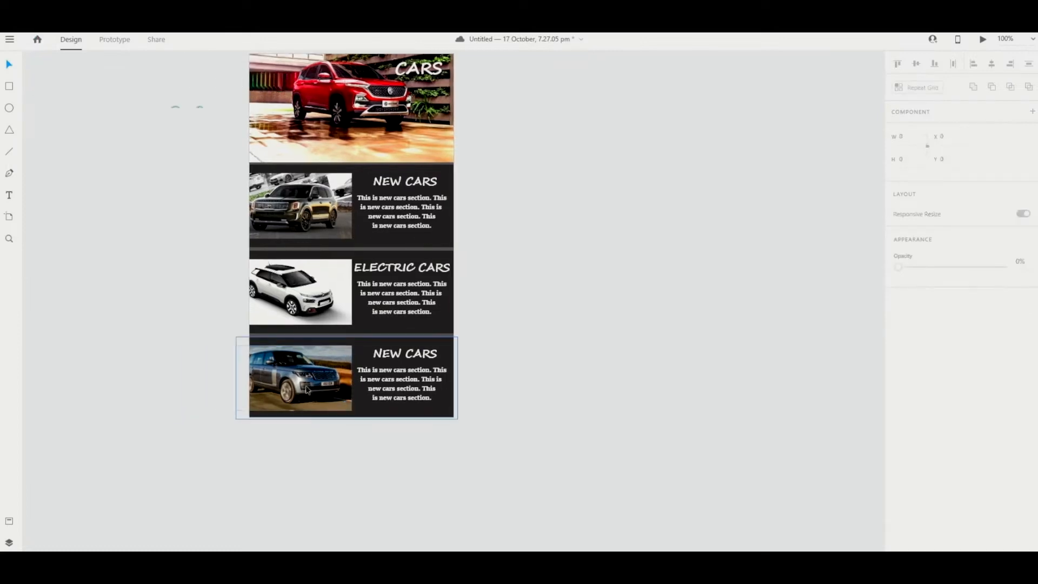
scroll(470, 390, "left", 3)
scroll(471, 390, "right", 7)
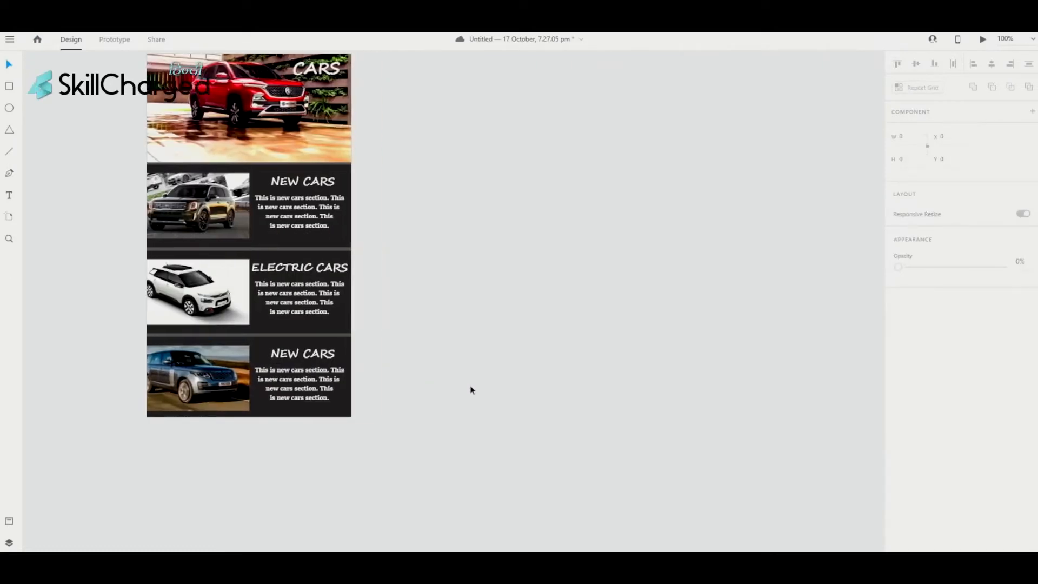
double_click(230, 372)
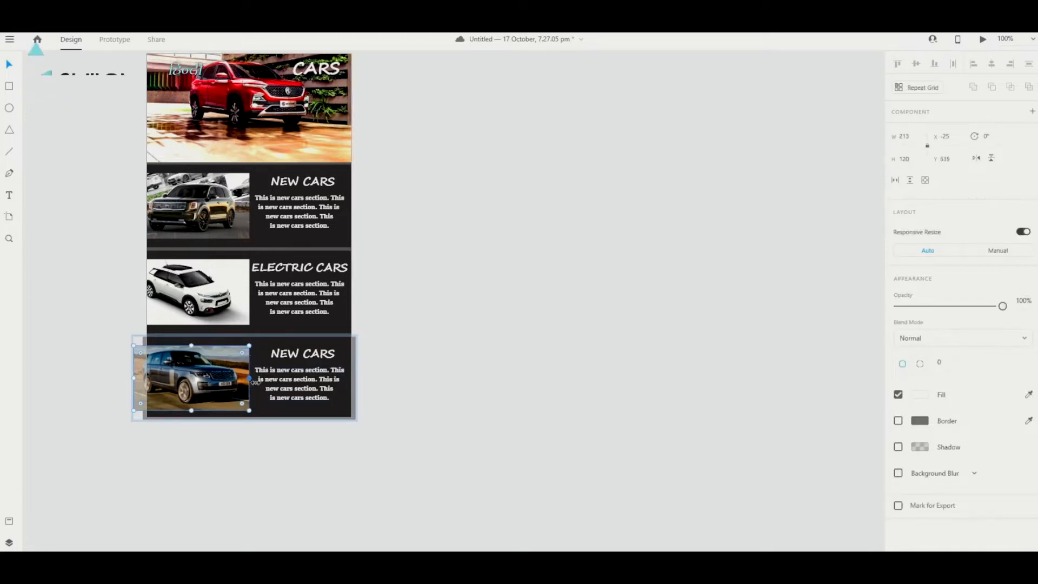
left_click(464, 381)
double_click(295, 358)
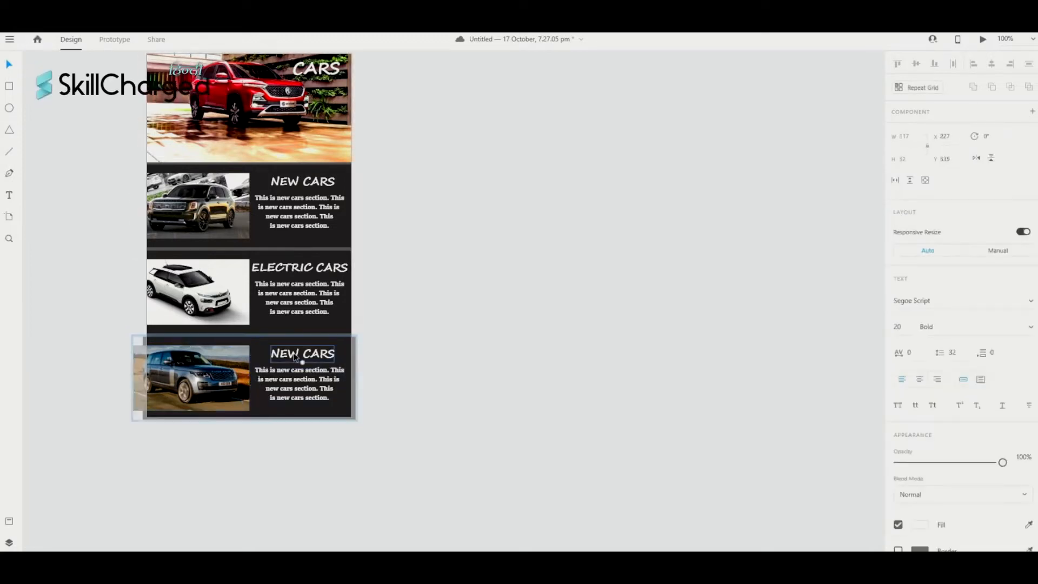
double_click(297, 354)
type("USED")
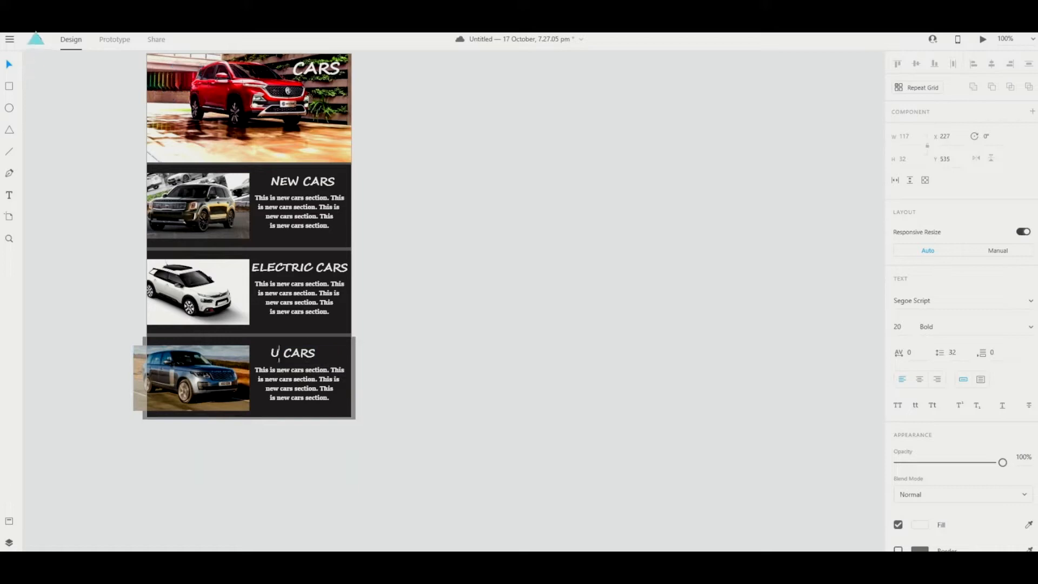
left_click(485, 416)
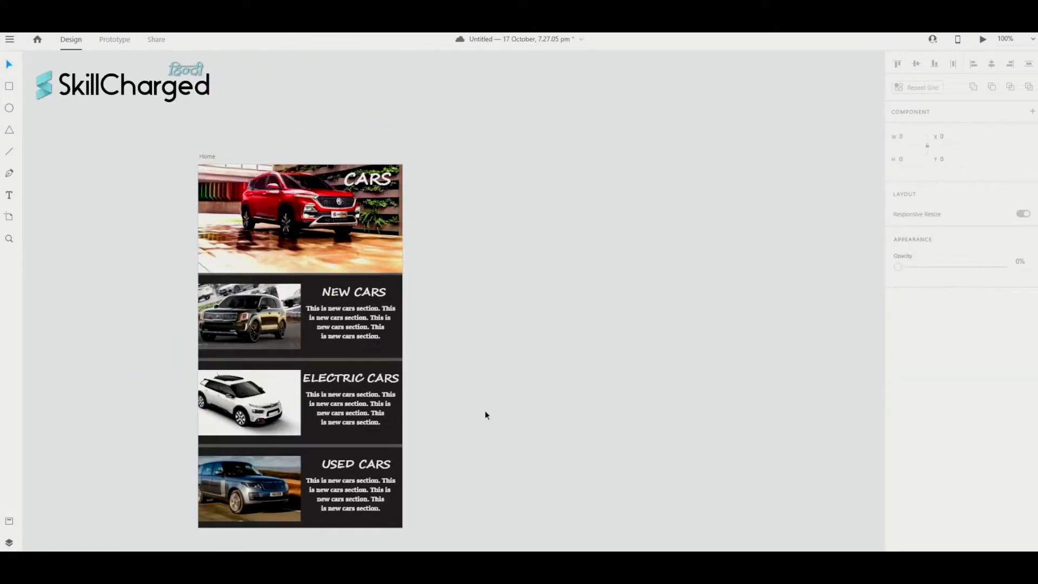
scroll(486, 415, "down", 1)
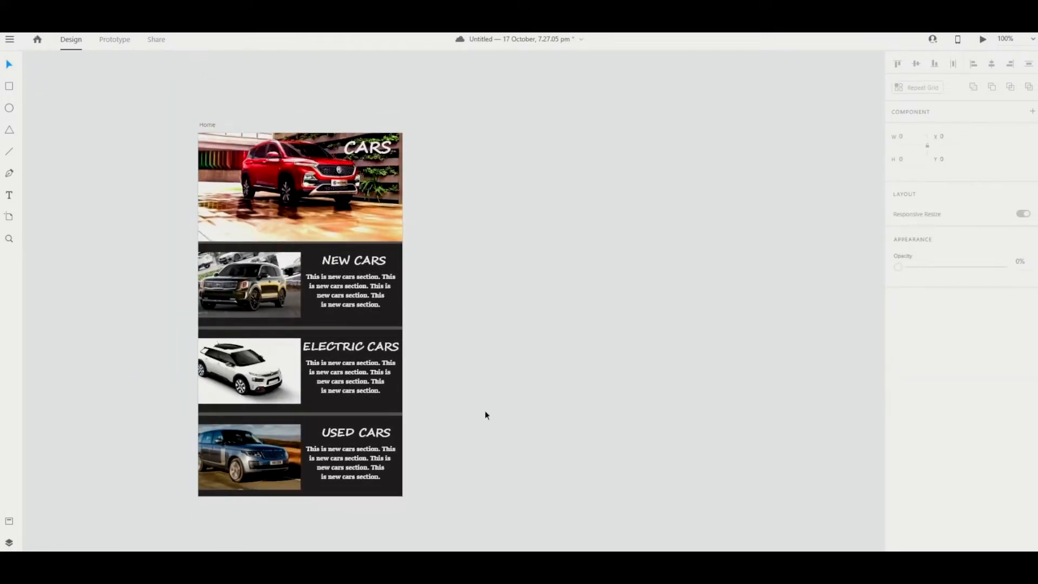
scroll(486, 416, "down", 1)
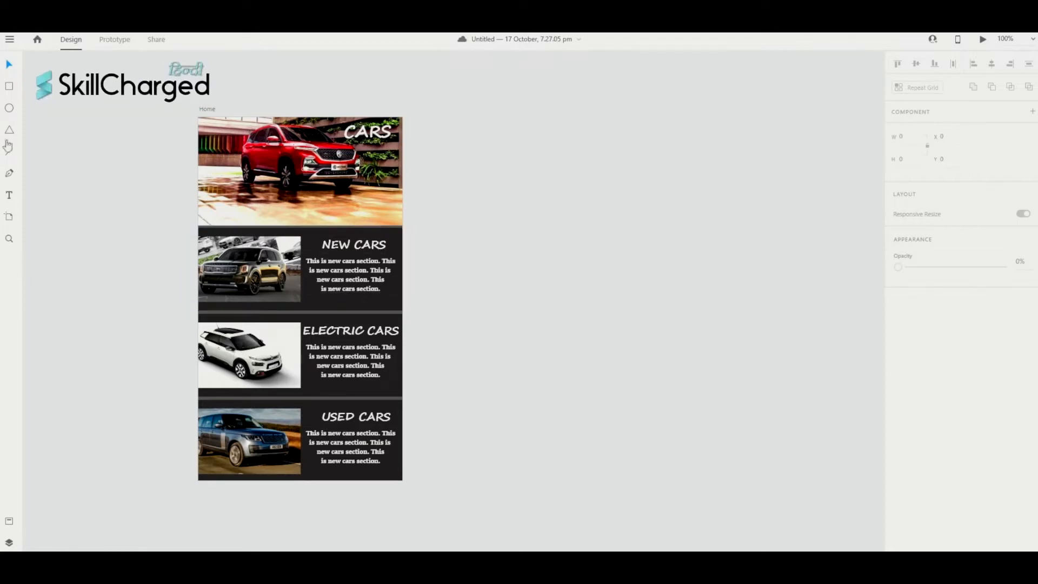
- Add an iPhone 6, 7, 8 sized artboard below the Home artboard
left_click(12, 220)
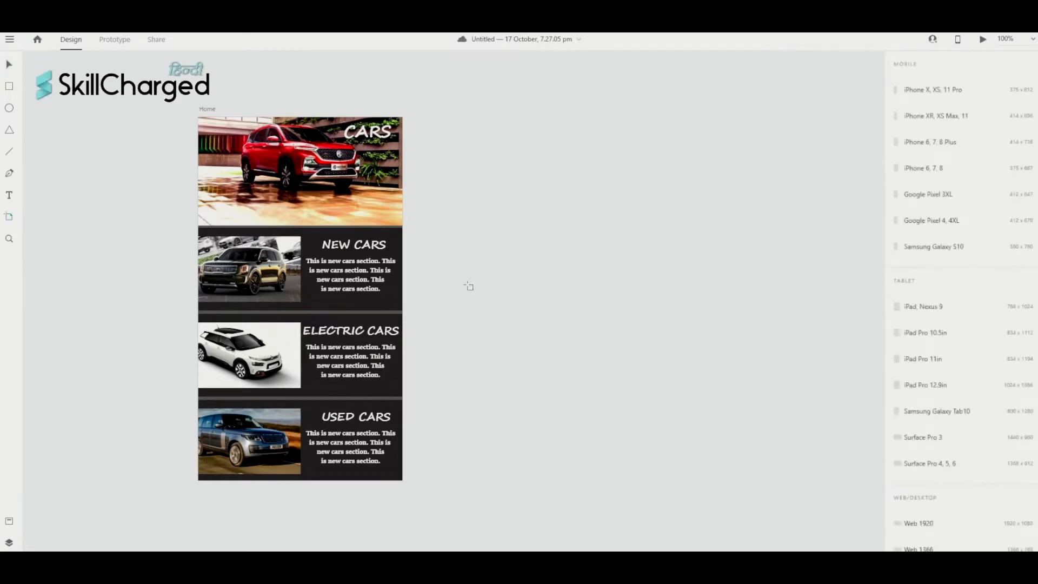
scroll(465, 285, "down", 5)
scroll(200, 333, "left", 2)
left_click(200, 334)
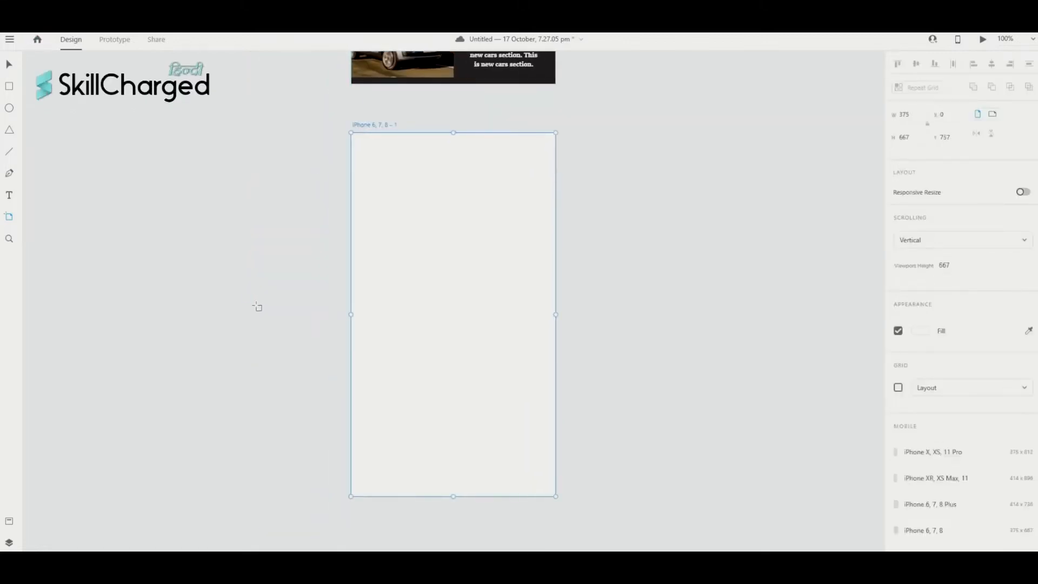
scroll(258, 308, "up", 8)
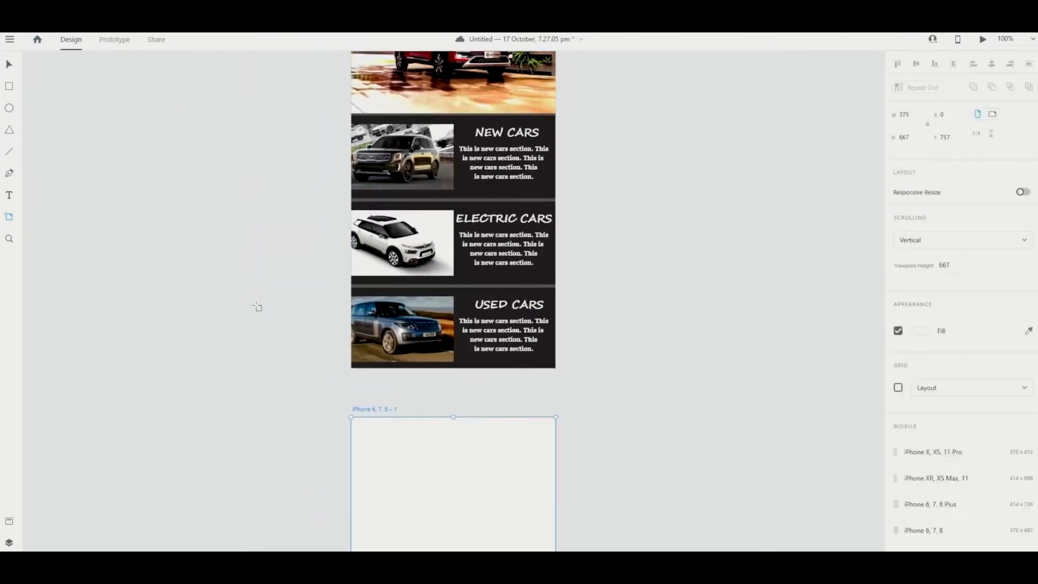
- Name the new artboard 'New Cars'
double_click(375, 410)
type("New Cars")
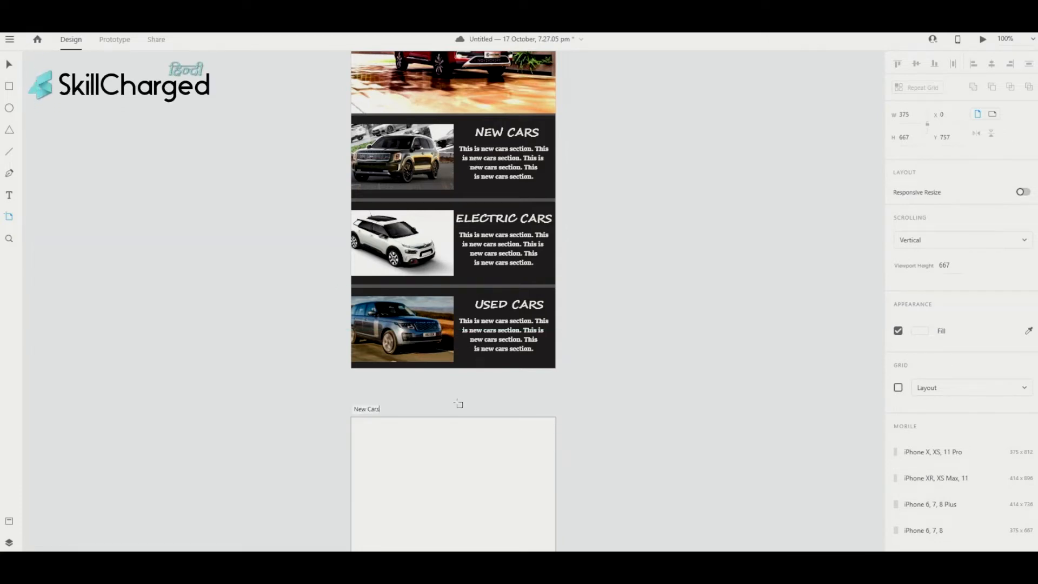
key("Return")
scroll(541, 421, "down", 5)
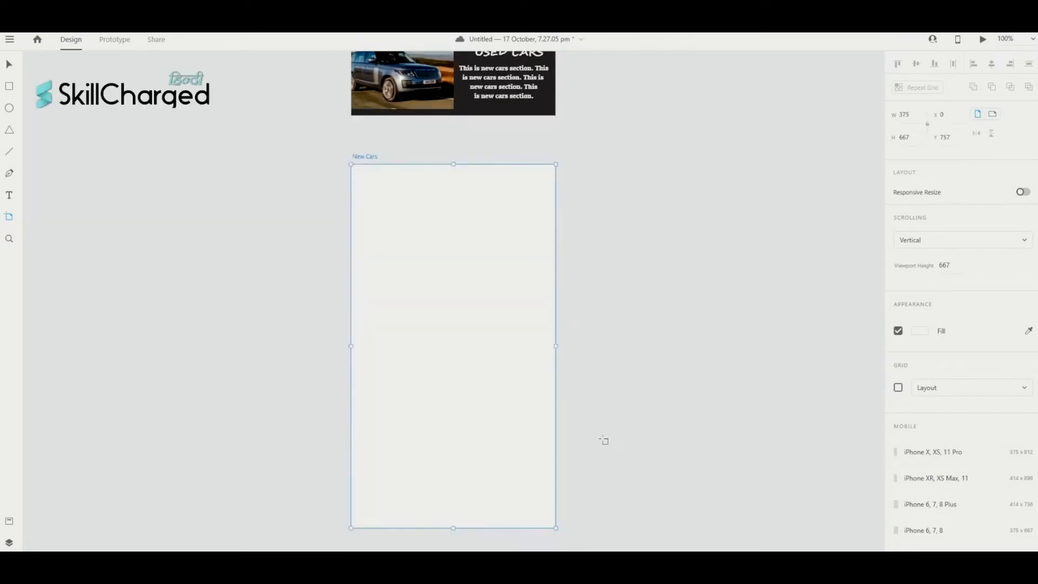
scroll(449, 336, "right", 3)
scroll(449, 335, "up", 2)
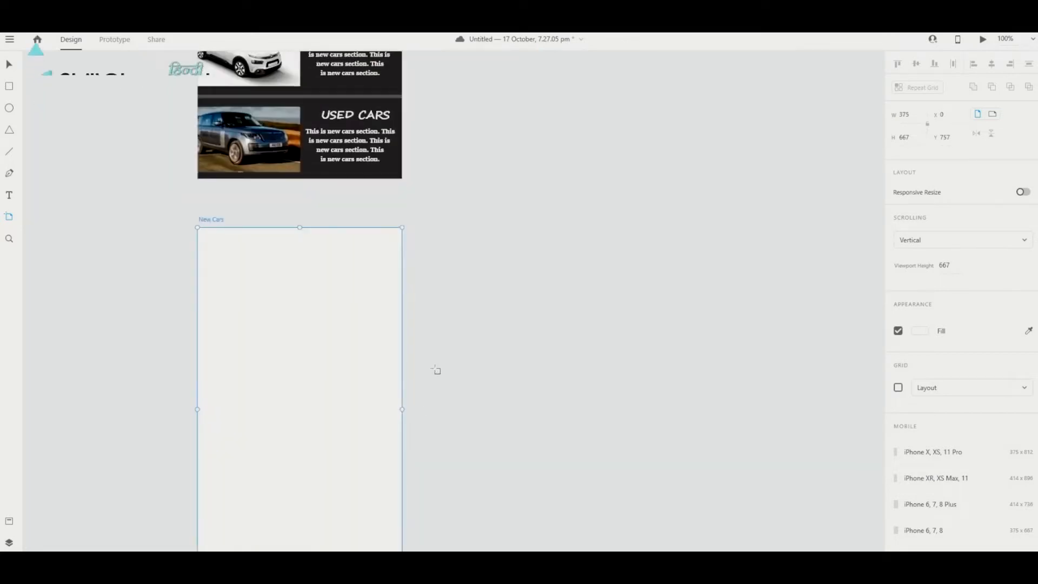
scroll(312, 363, "down", 1)
scroll(277, 352, "down", 1)
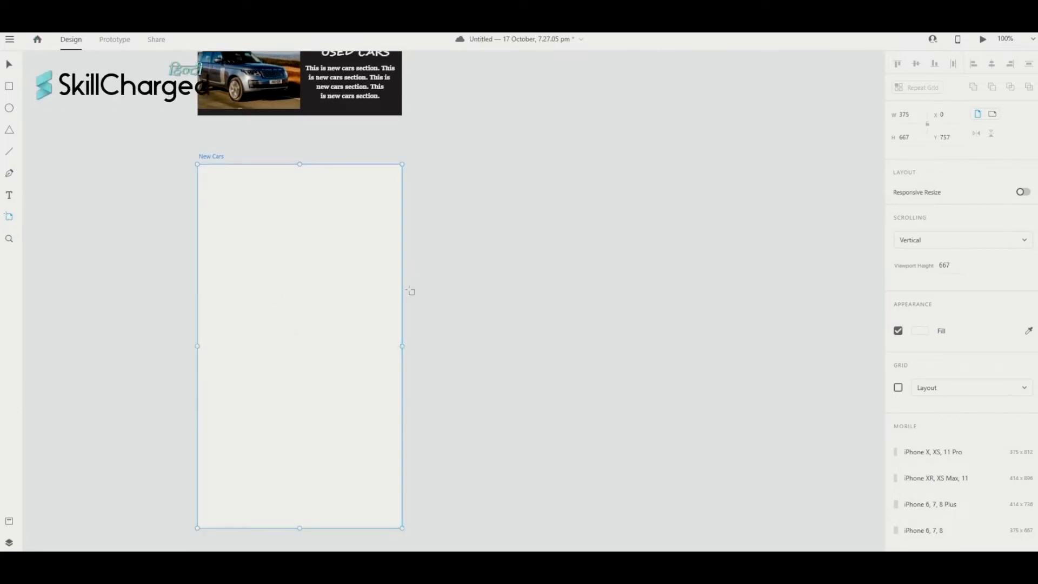
scroll(410, 289, "up", 3)
scroll(410, 290, "right", 1)
scroll(406, 255, "down", 3)
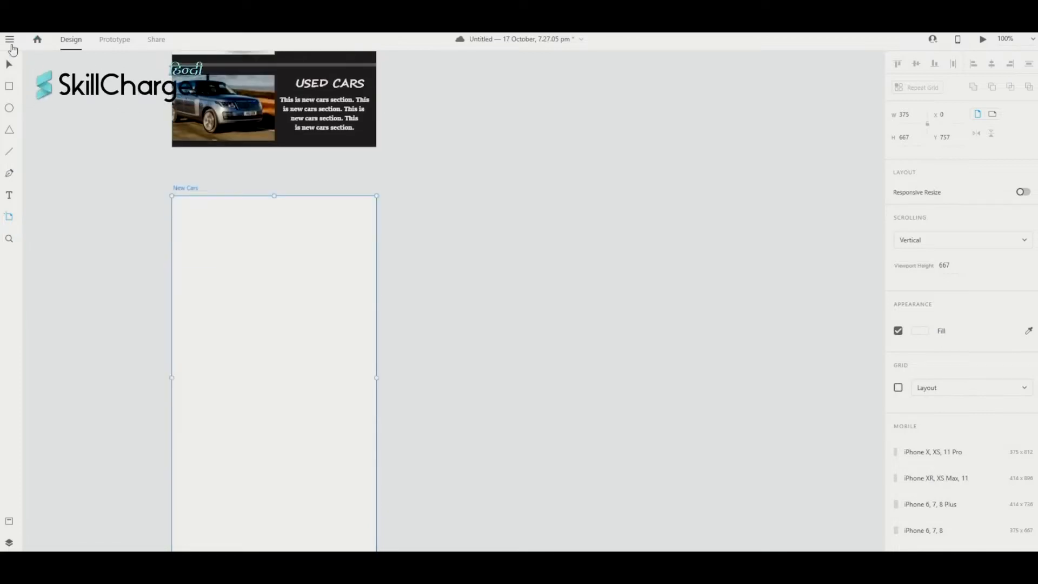
- Import the dark SUV photo and drag it across the top of the New Cars artboard
left_click(9, 39)
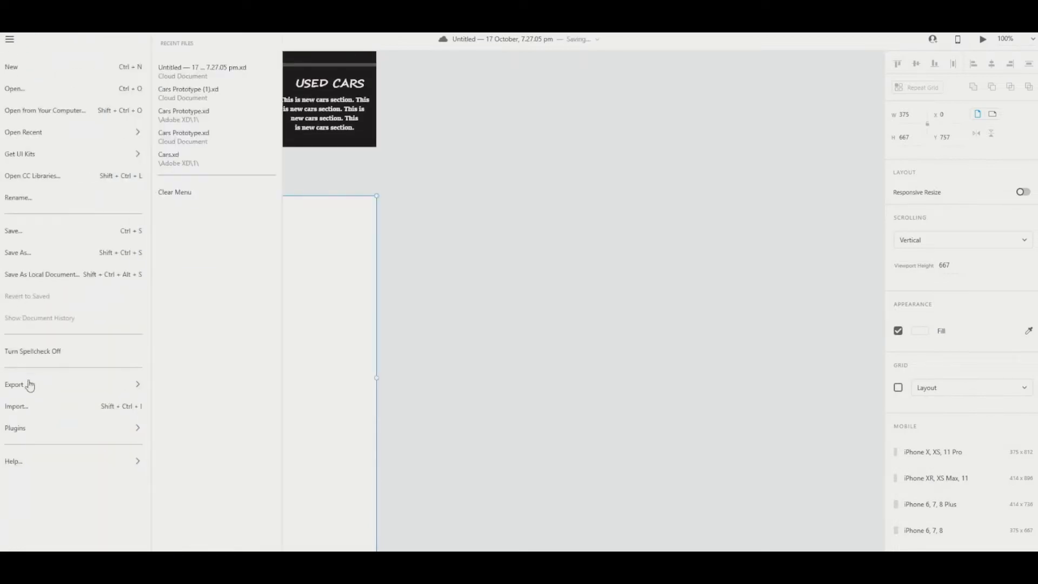
left_click(37, 411)
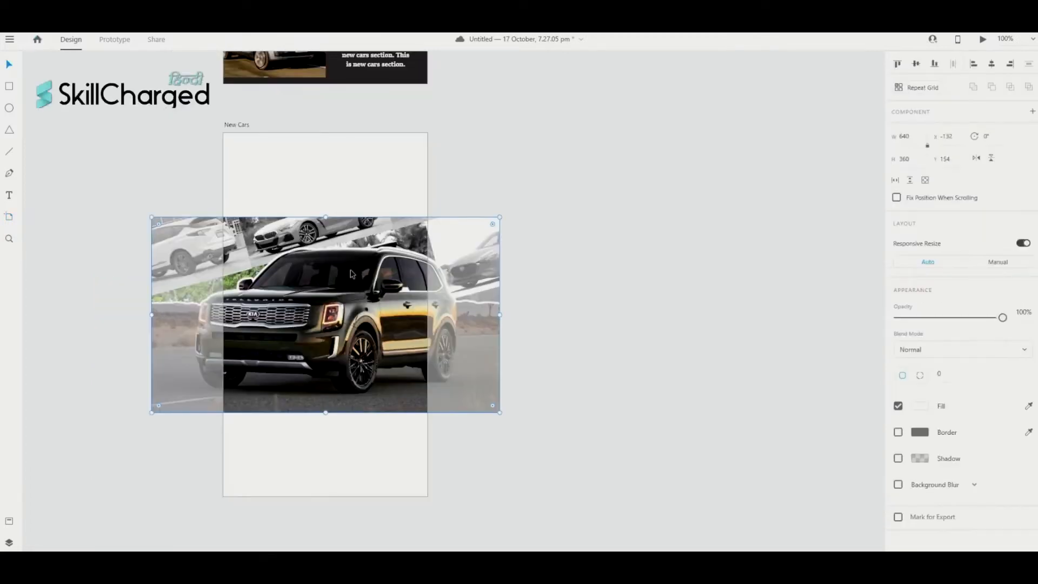
left_click_drag(352, 264, 346, 166)
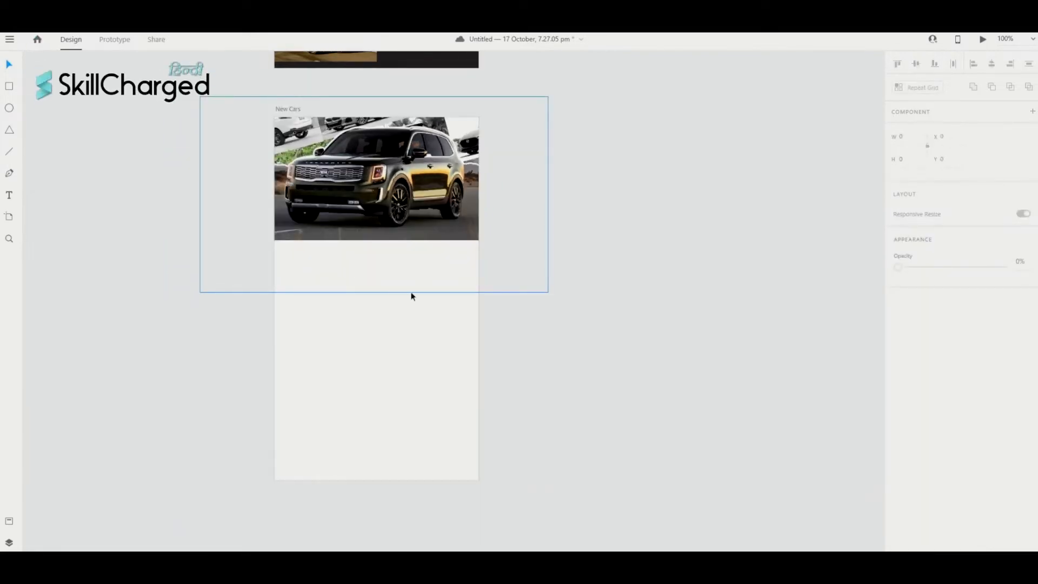
scroll(33, 193, "up", 1)
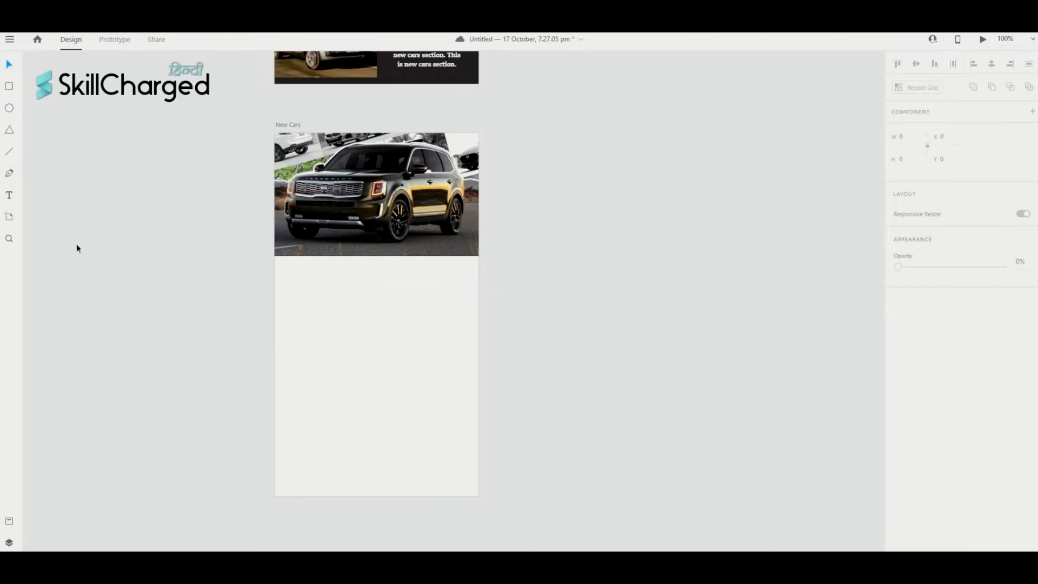
scroll(76, 248, "down", 3)
scroll(76, 248, "up", 5)
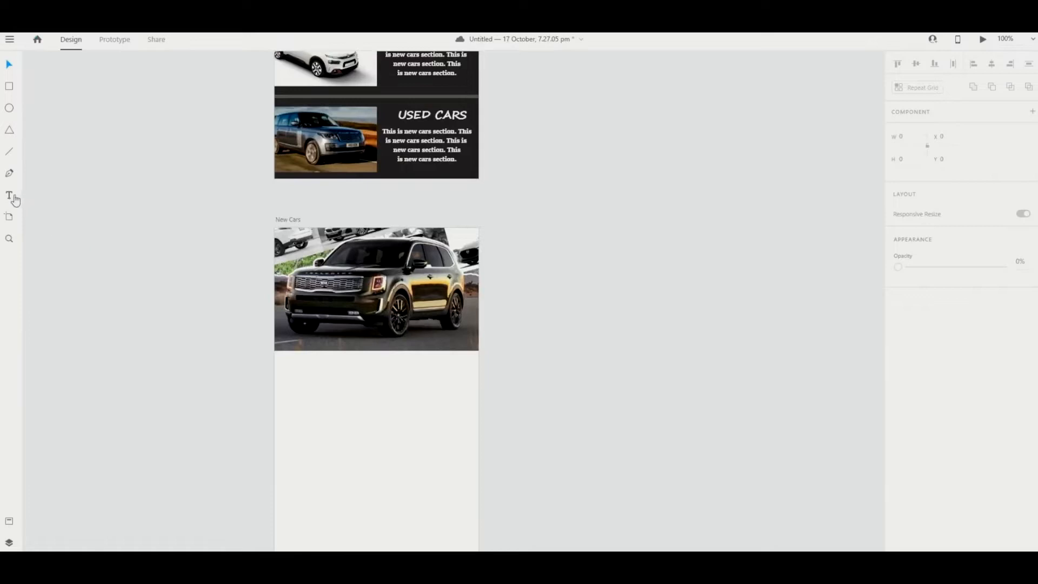
- Add a NEW CARS text below the photo and give it fill #171616
left_click(13, 197)
left_click(333, 388)
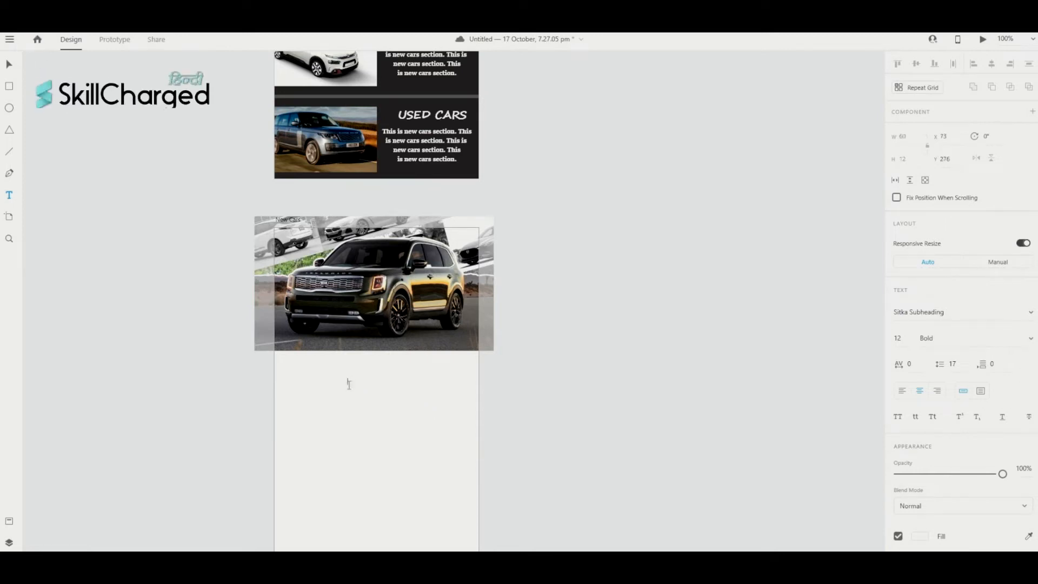
key("ctrl+a")
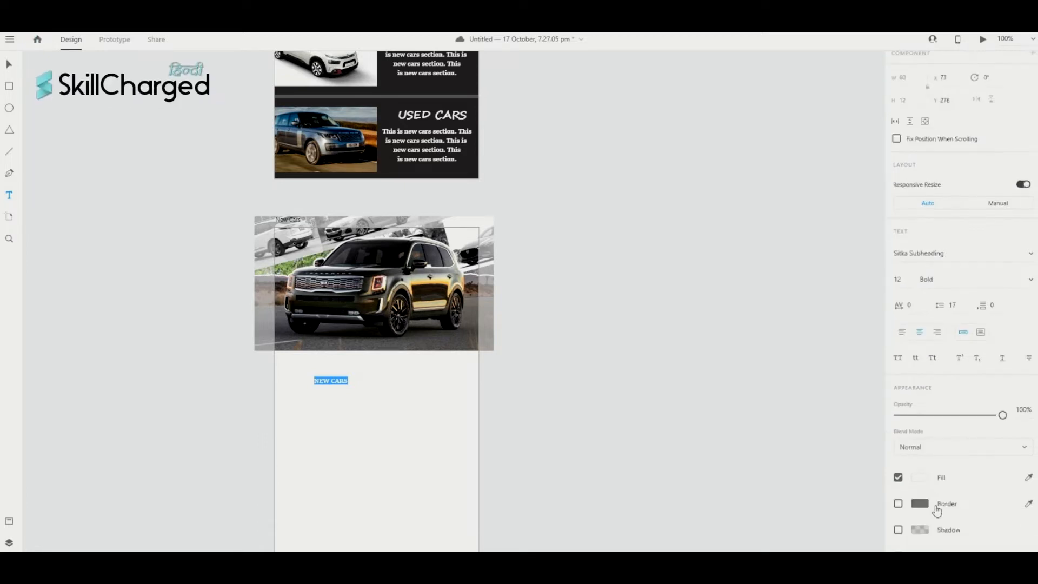
scroll(931, 529, "down", 3)
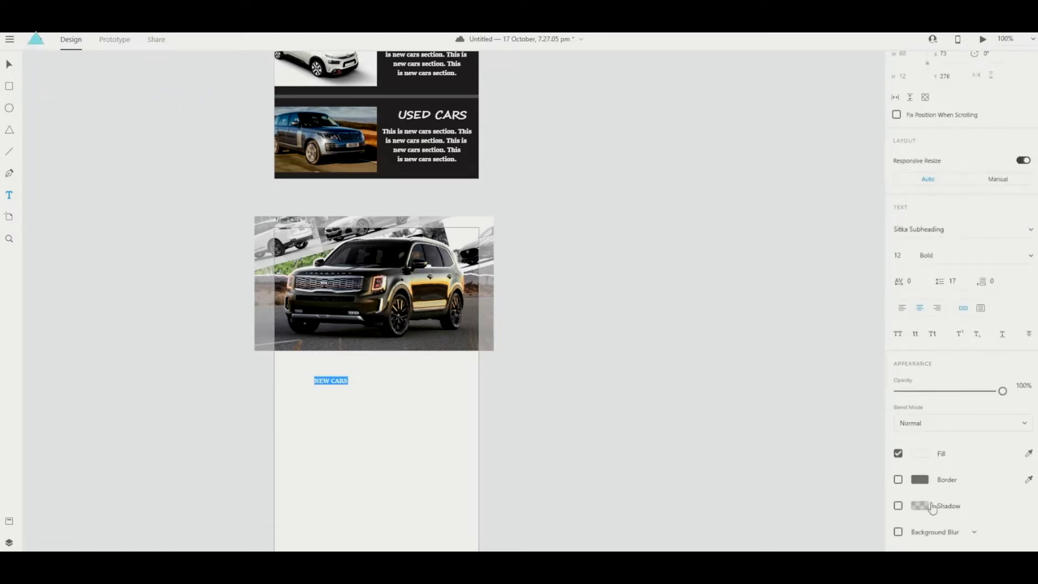
left_click(922, 455)
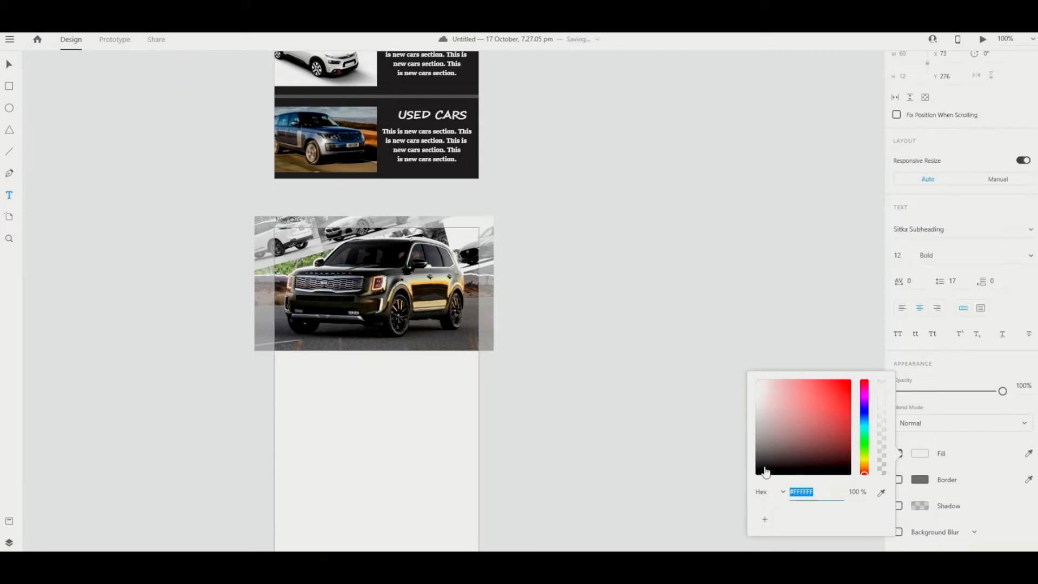
left_click(761, 466)
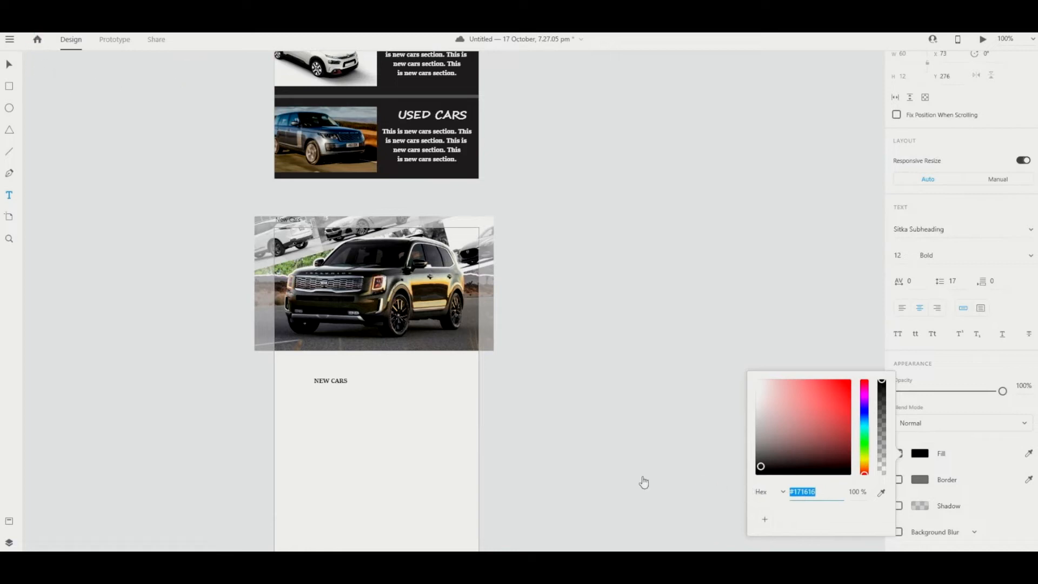
left_click(694, 469)
scroll(695, 468, "left", 1)
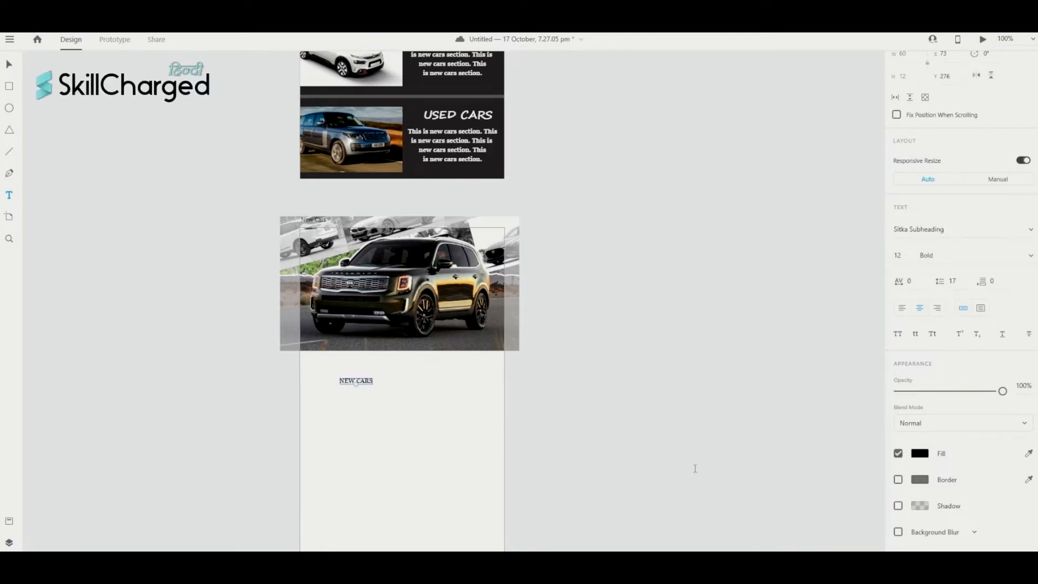
- Set the NEW CARS heading to font size 30 and centre it on the artboard
triple_click(370, 386)
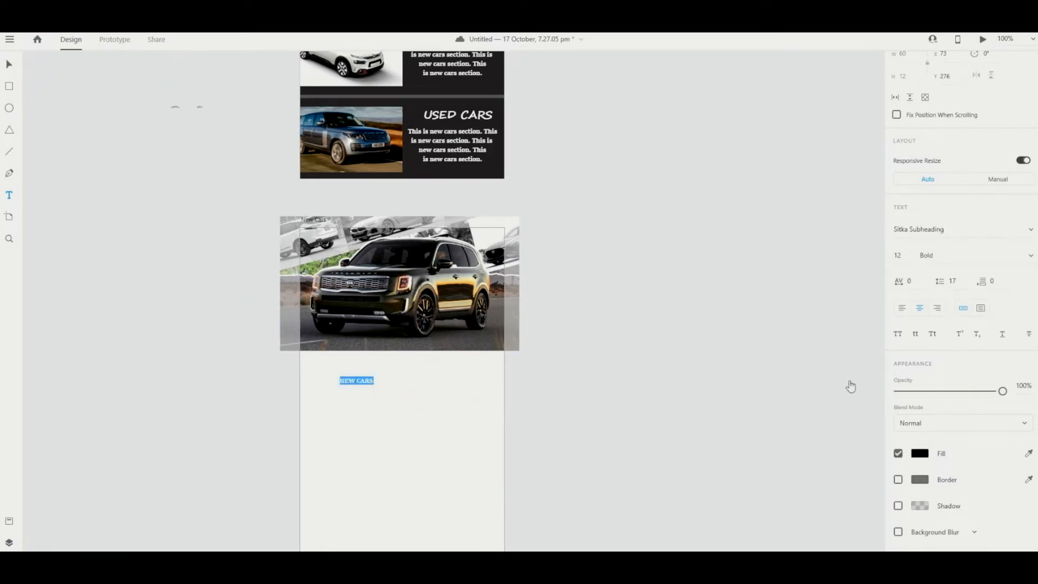
left_click(908, 257)
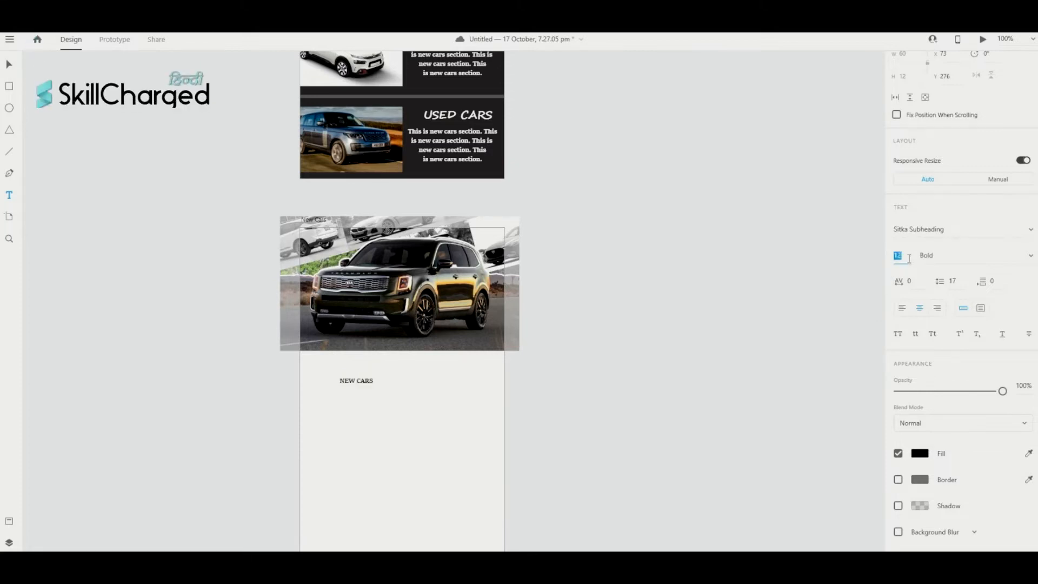
type("30")
key("Return")
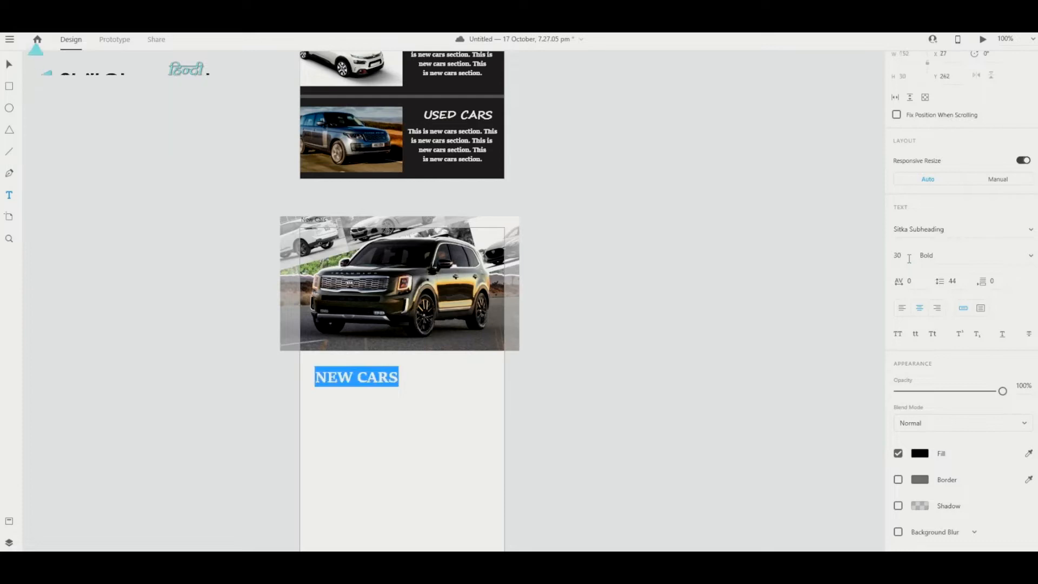
key("Escape")
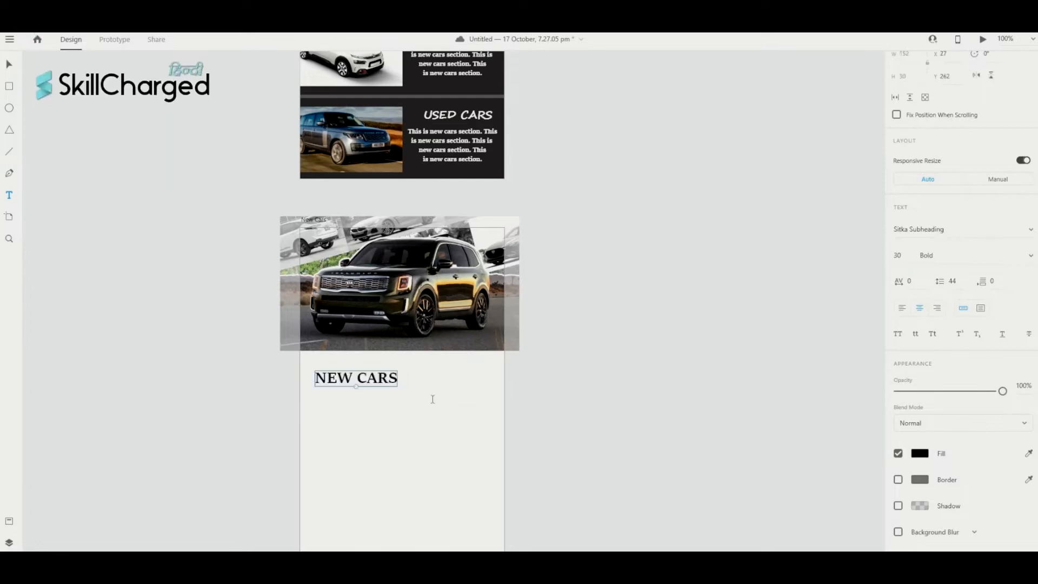
left_click_drag(362, 383, 410, 380)
scroll(661, 430, "up", 3)
scroll(661, 433, "down", 8)
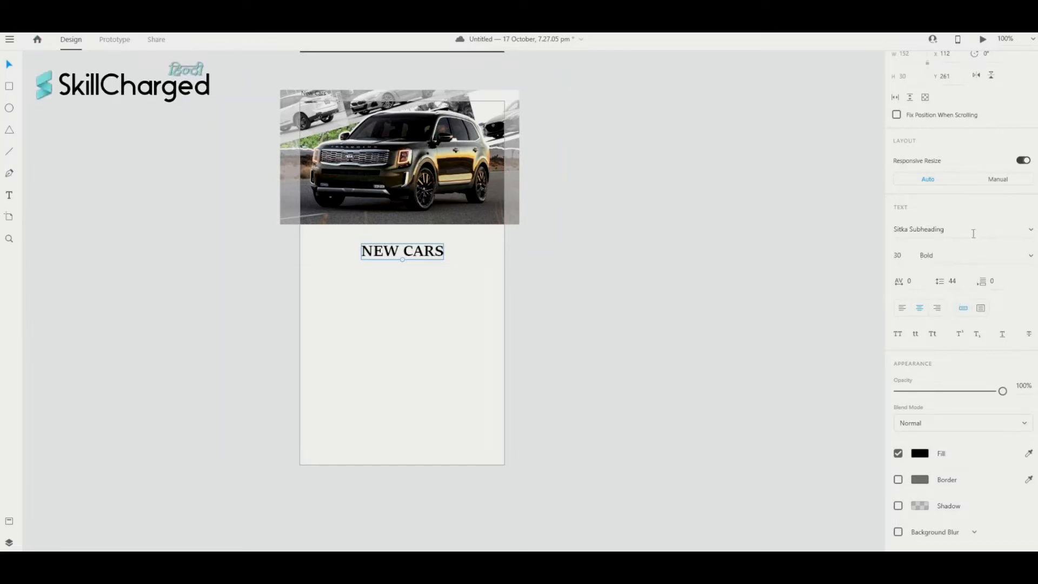
scroll(317, 271, "left", 1)
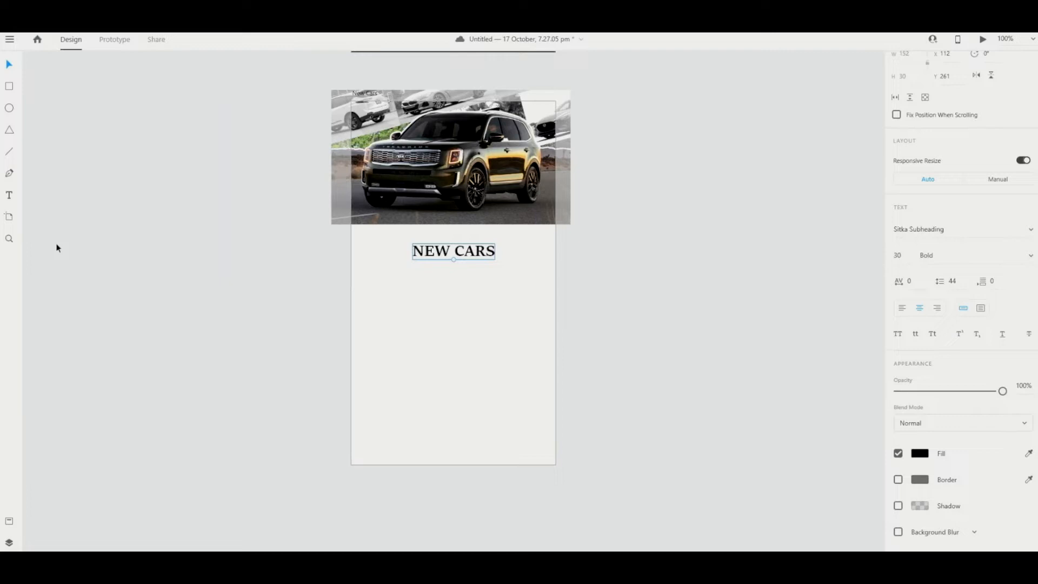
- Start a second text box for the paragraph, then dismiss it empty
left_click(12, 199)
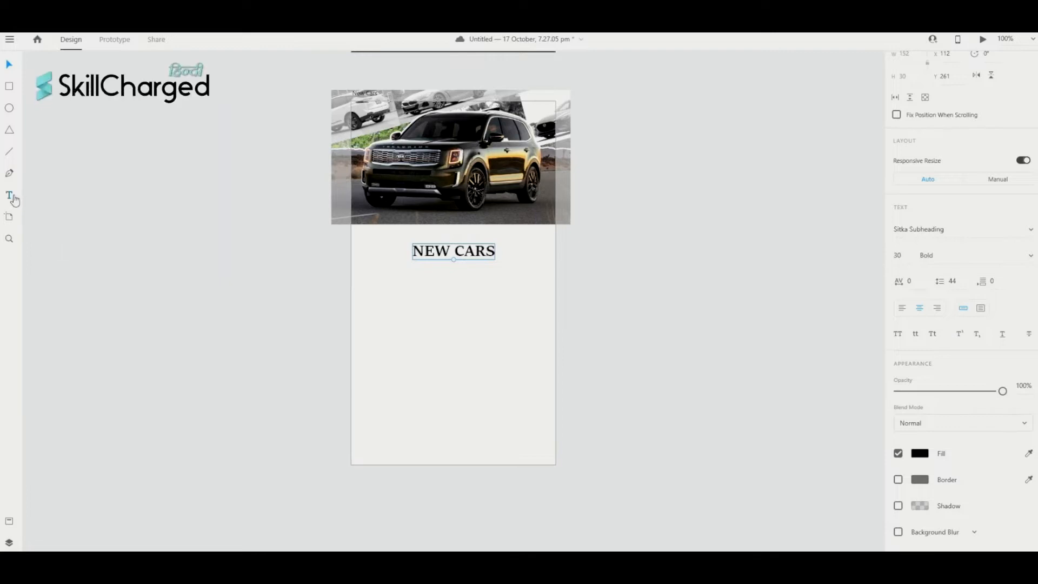
left_click(365, 287)
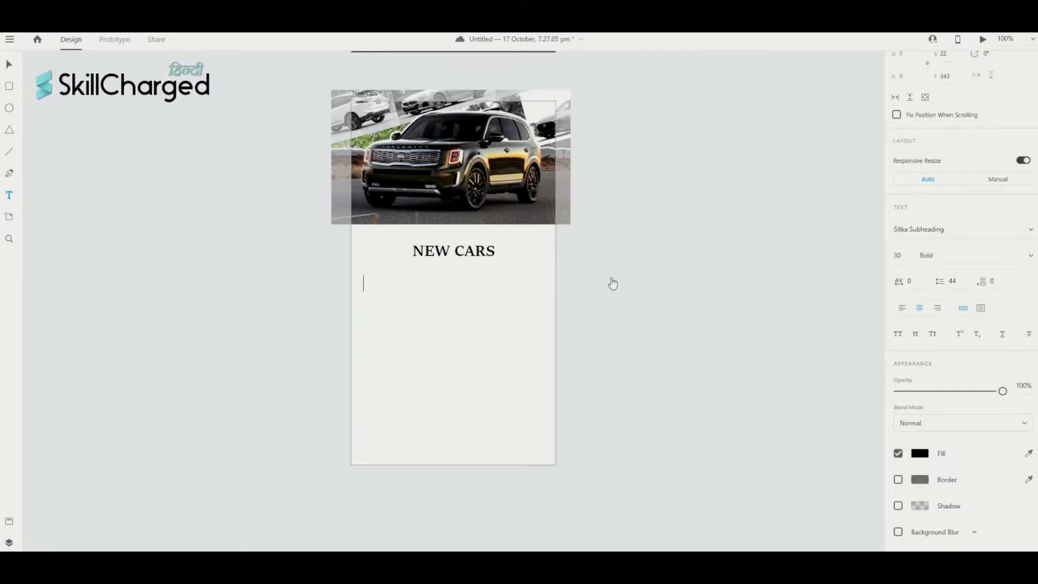
key("Escape")
scroll(611, 282, "up", 5)
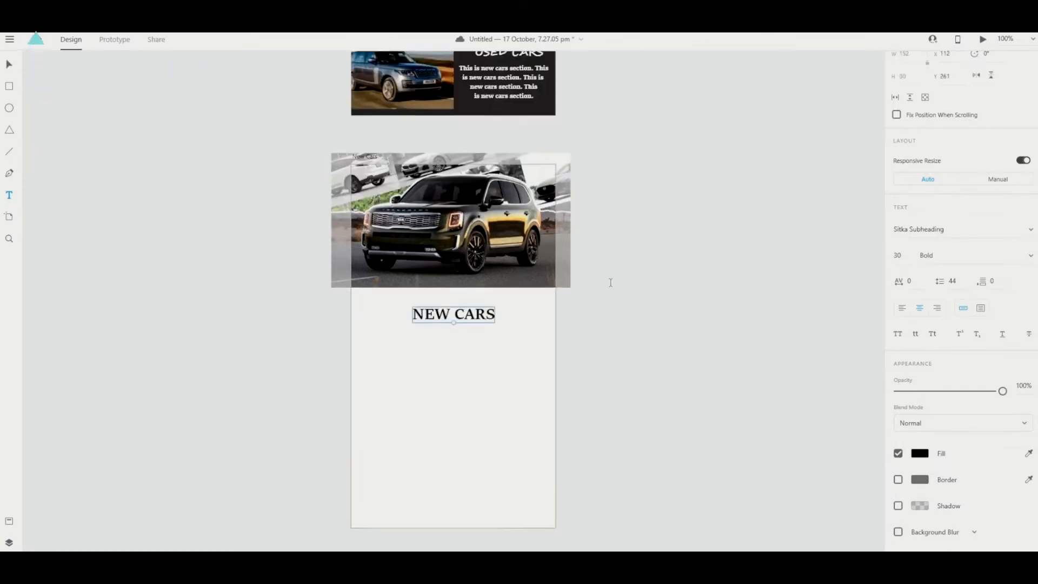
- Copy the Electric Cars body paragraph from the Home artboard and scroll back to New Cars
scroll(610, 282, "right", 1)
scroll(611, 283, "up", 4)
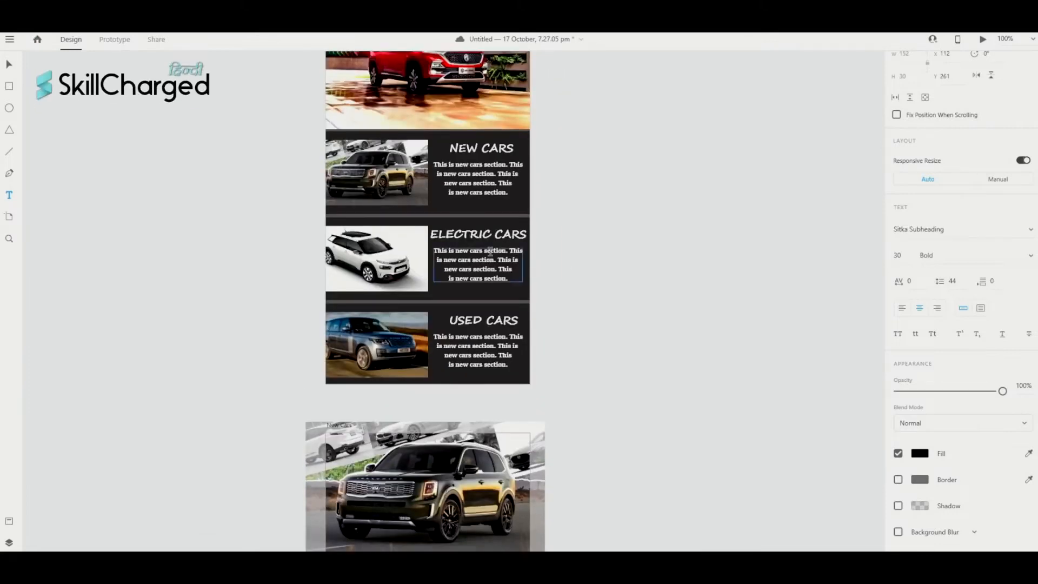
scroll(503, 301, "right", 1)
scroll(502, 301, "up", 1)
scroll(487, 306, "right", 1)
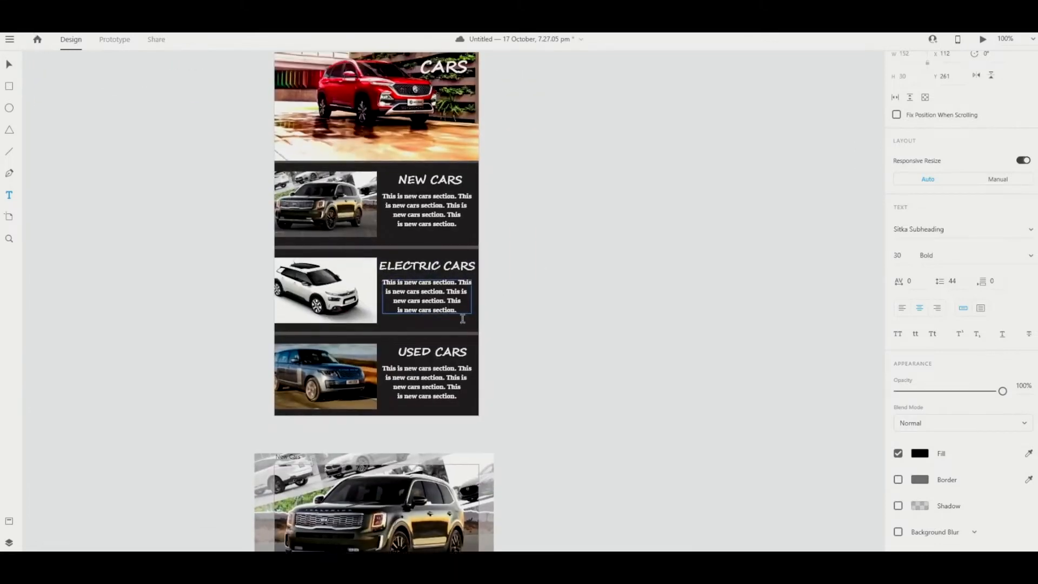
left_click_drag(461, 314, 410, 297)
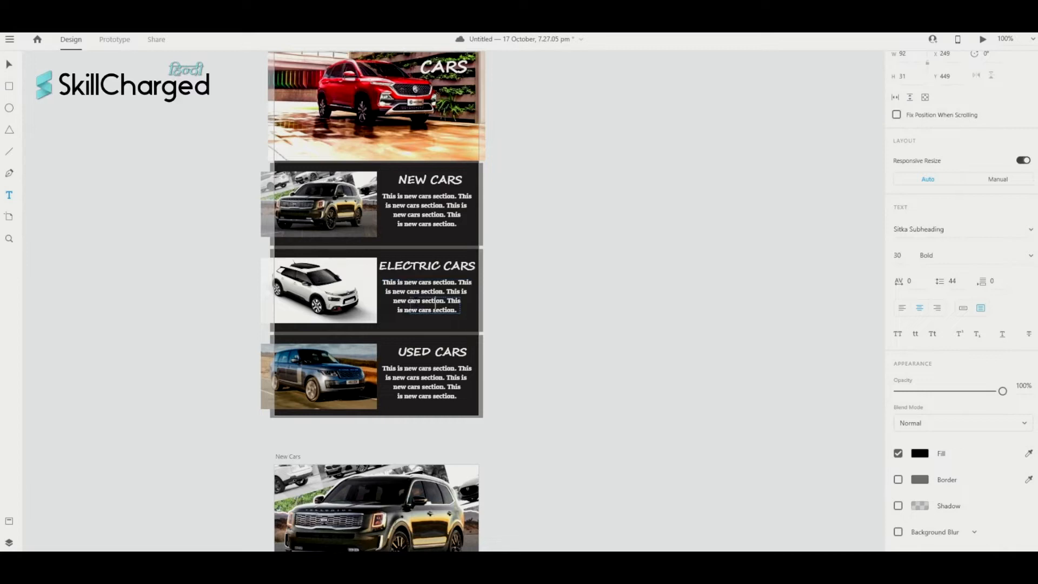
left_click(438, 292)
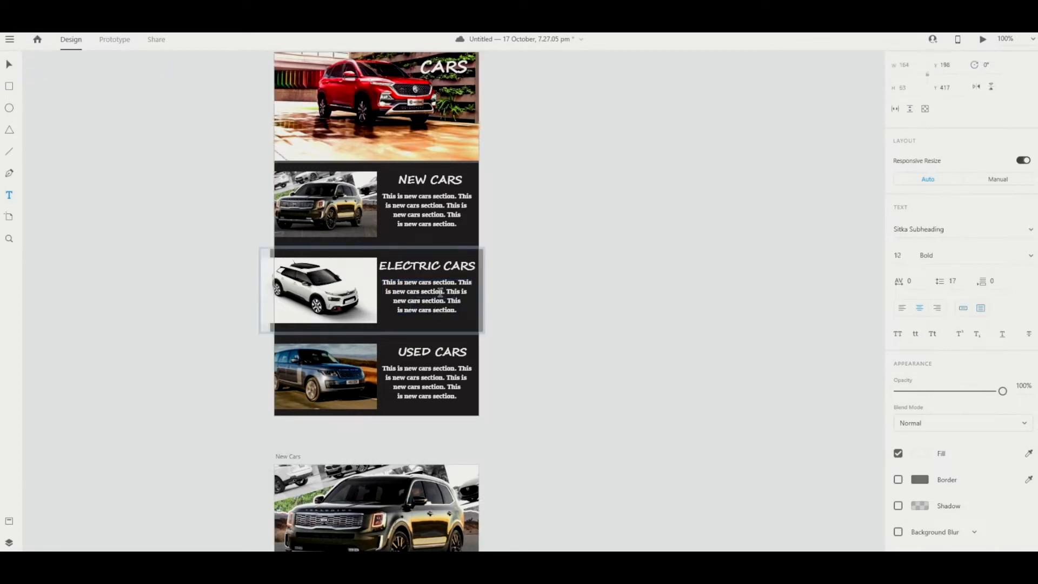
double_click(436, 291)
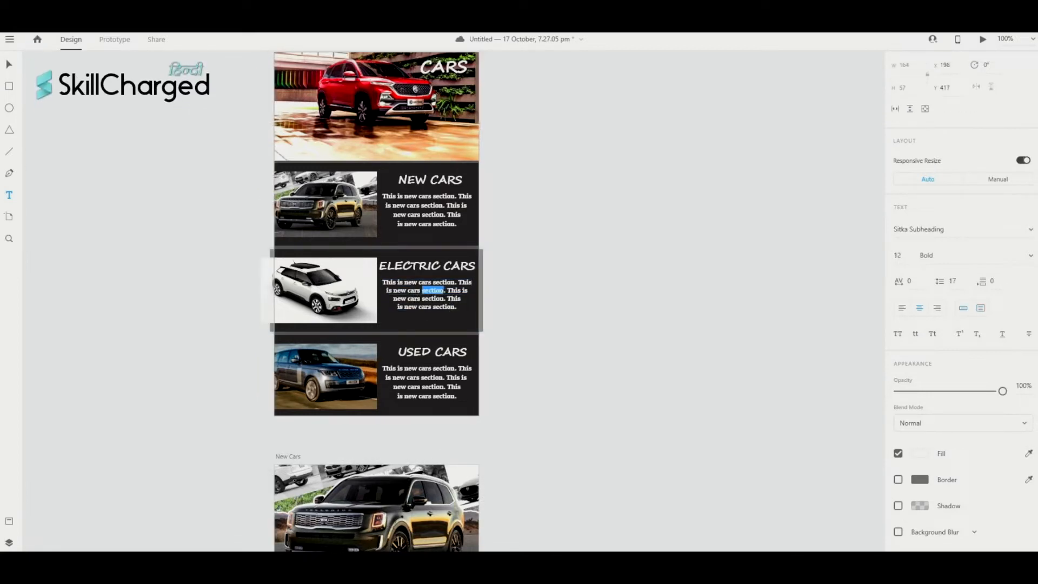
double_click(433, 298)
triple_click(436, 301)
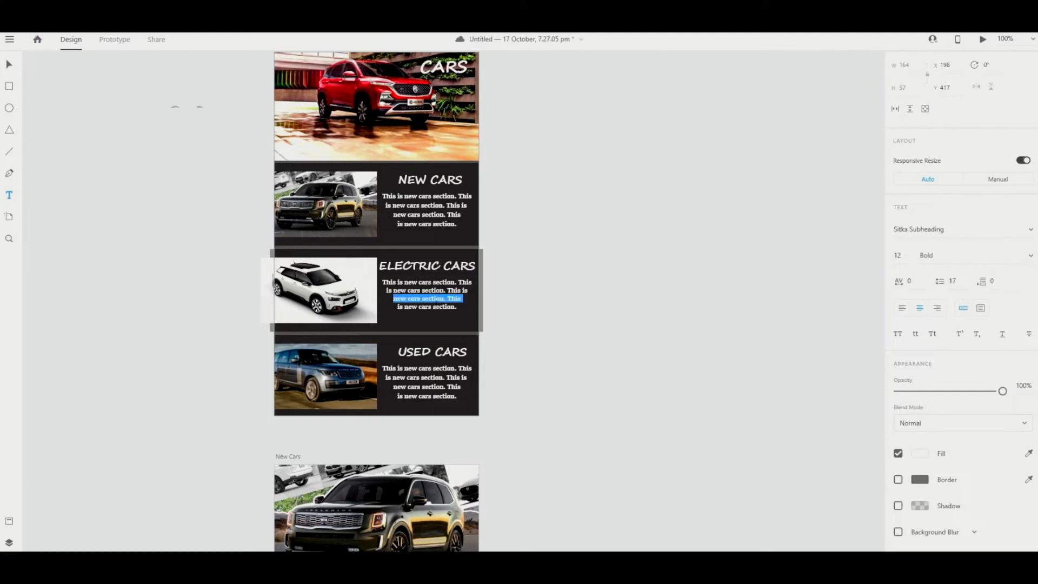
key("ctrl+a")
key("ctrl+c")
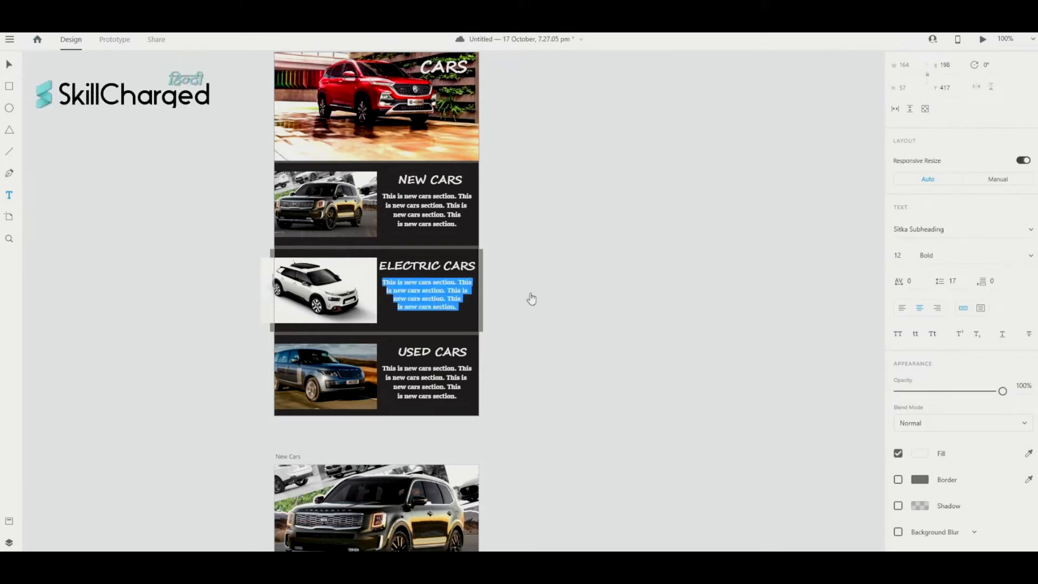
key("Escape")
scroll(566, 303, "down", 5)
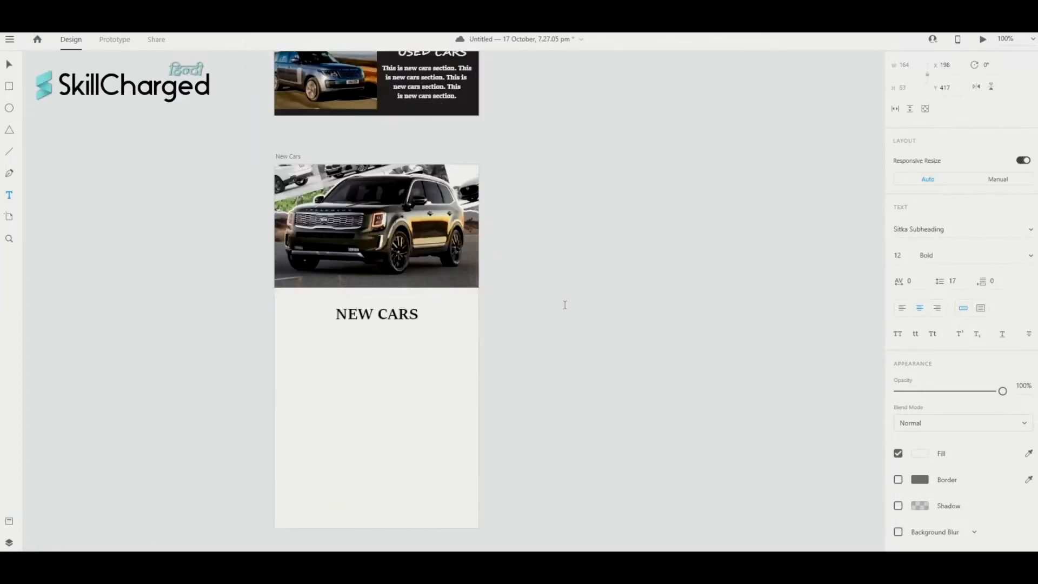
- Paste the copied paragraph, set it to font size 15 and place it under NEW CARS
left_click(382, 378)
key("ctrl+v")
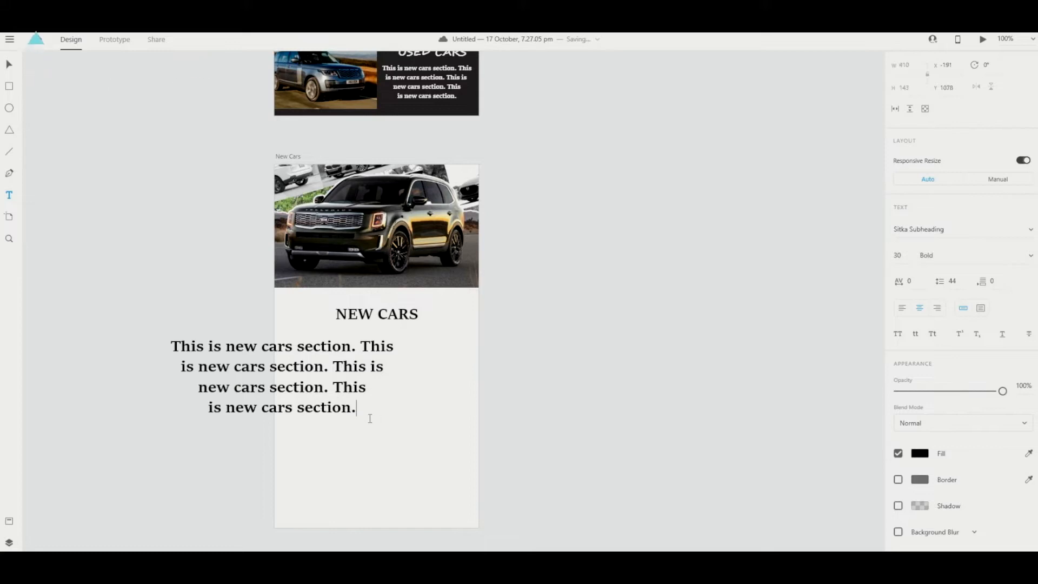
left_click_drag(365, 414, 173, 343)
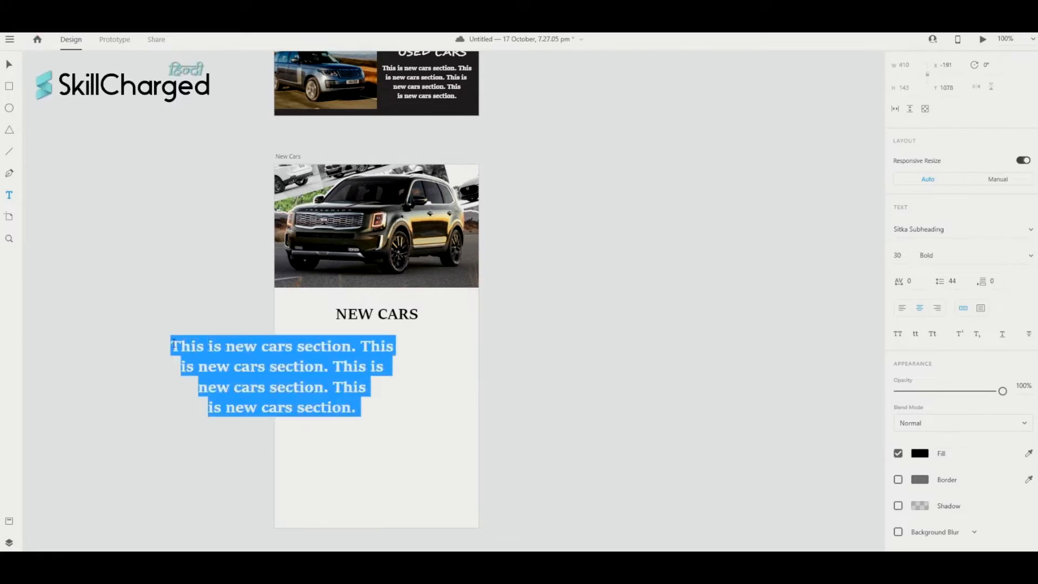
left_click(901, 257)
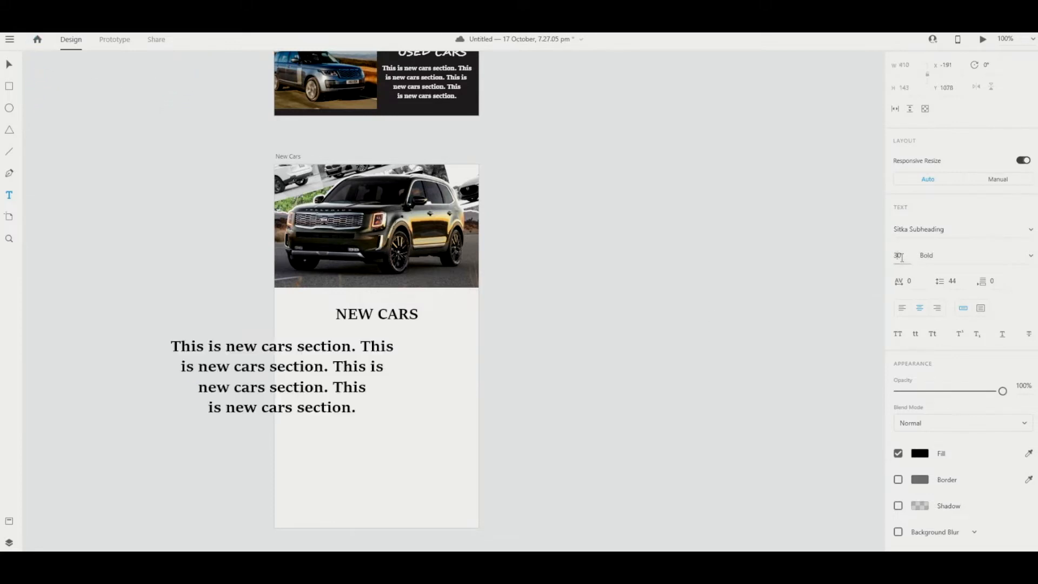
type("15")
key("Return")
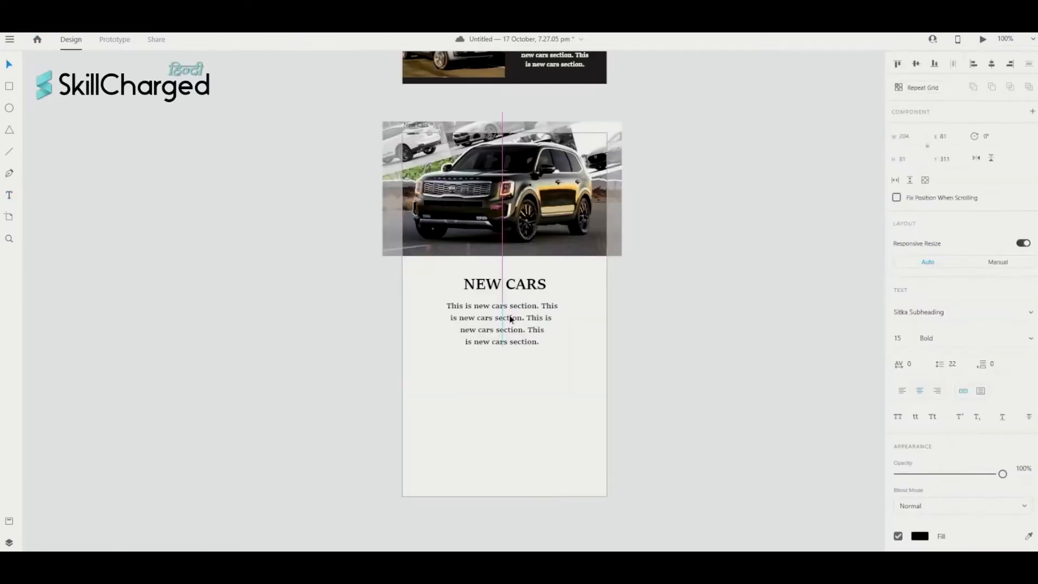
left_click_drag(510, 318, 515, 329)
- Paste a second copy at the paragraph's end to lengthen it, fixing the 'Thisis' typos
scroll(550, 349, "left", 1)
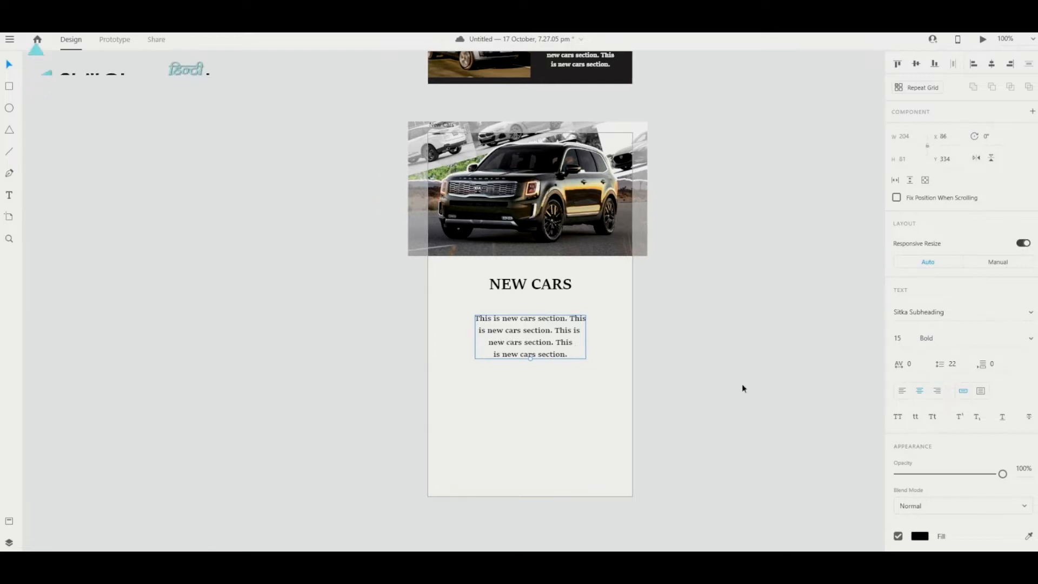
scroll(543, 375, "left", 3)
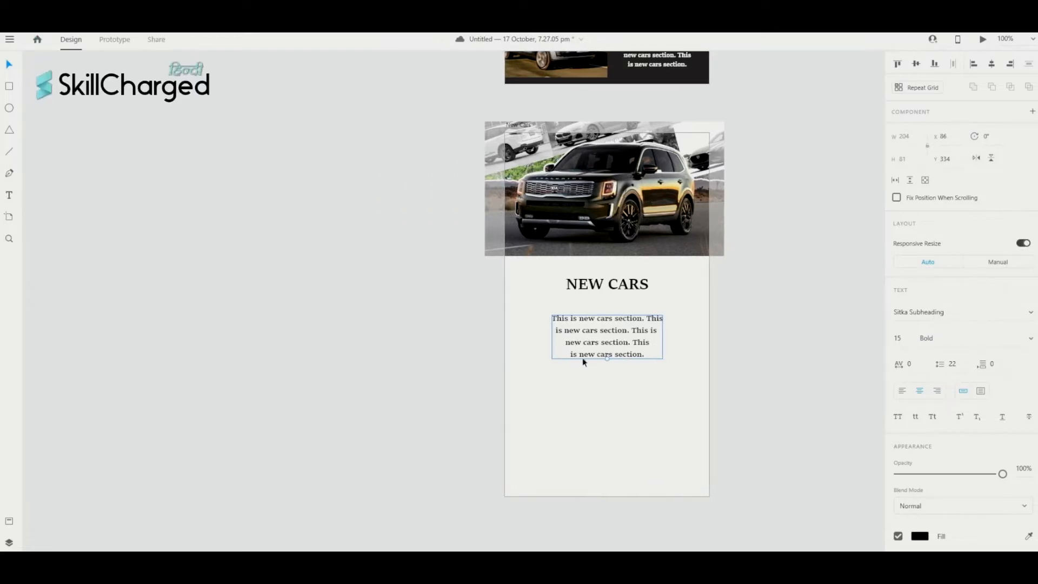
scroll(636, 364, "left", 3)
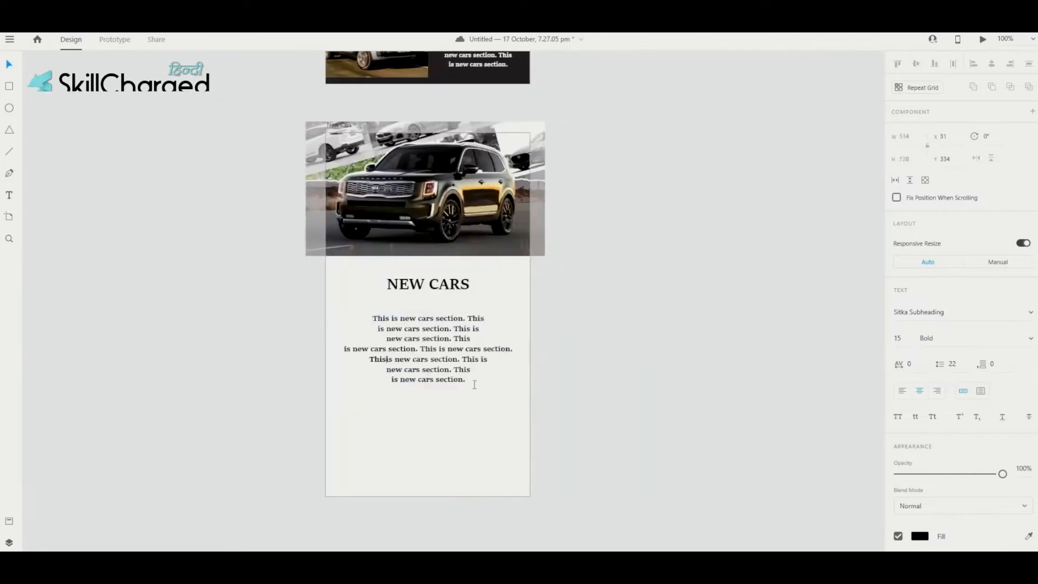
left_click_drag(466, 380, 370, 305)
key("ctrl+c")
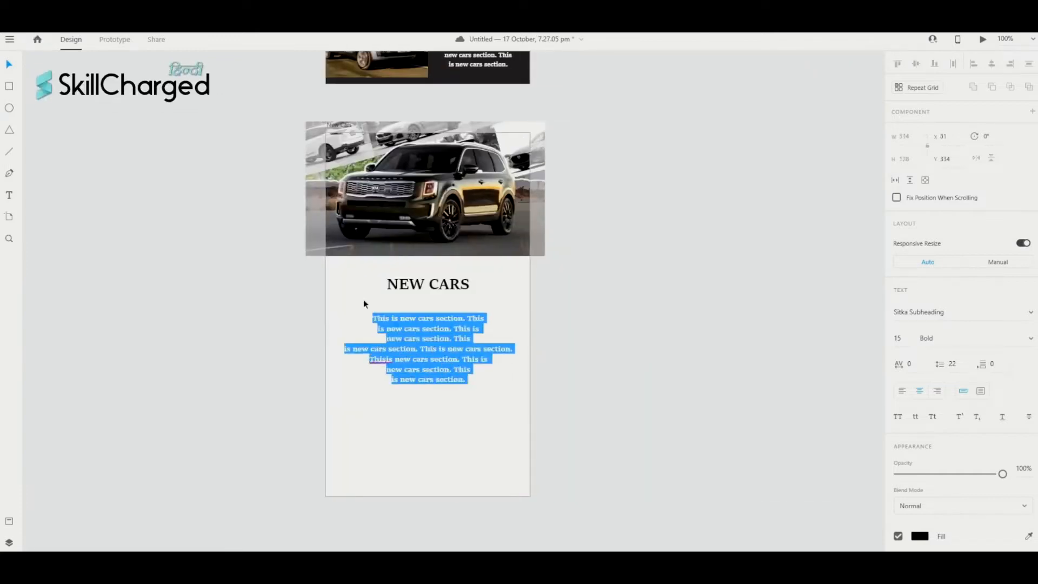
left_click(475, 379)
left_click(476, 379)
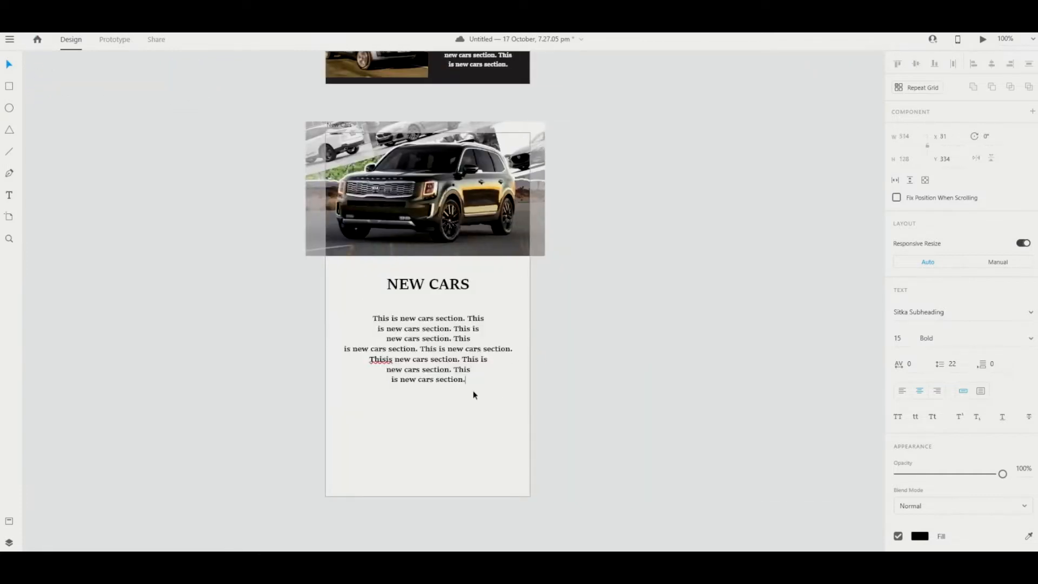
key("ctrl+v")
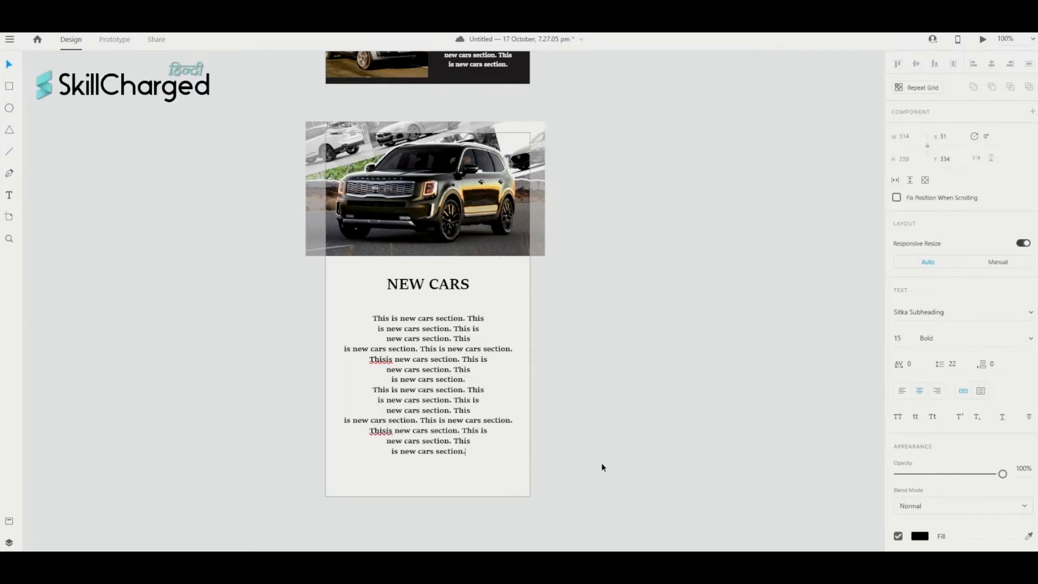
left_click(386, 359)
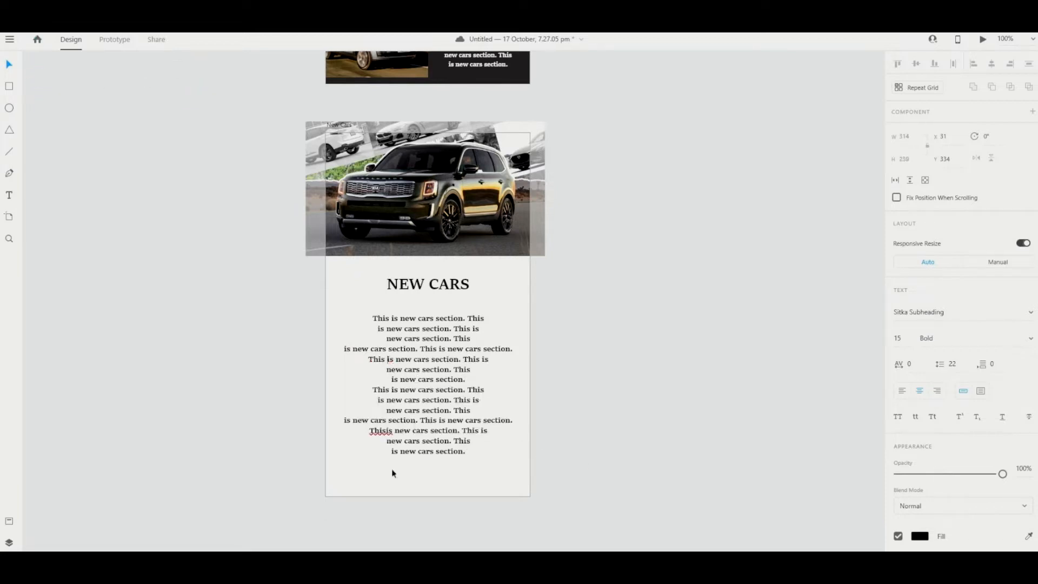
key("Escape")
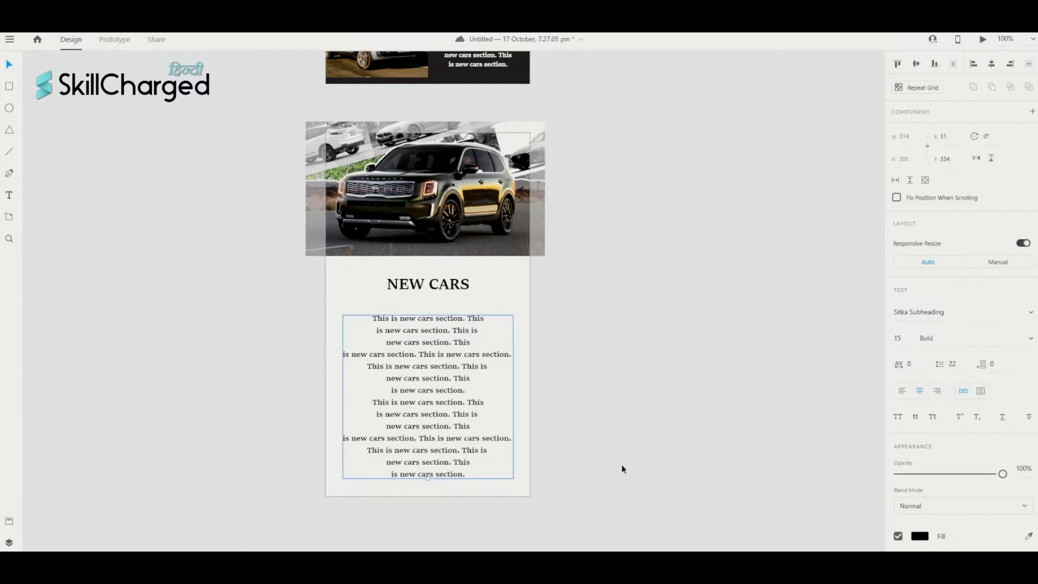
left_click(623, 467)
scroll(586, 450, "left", 1)
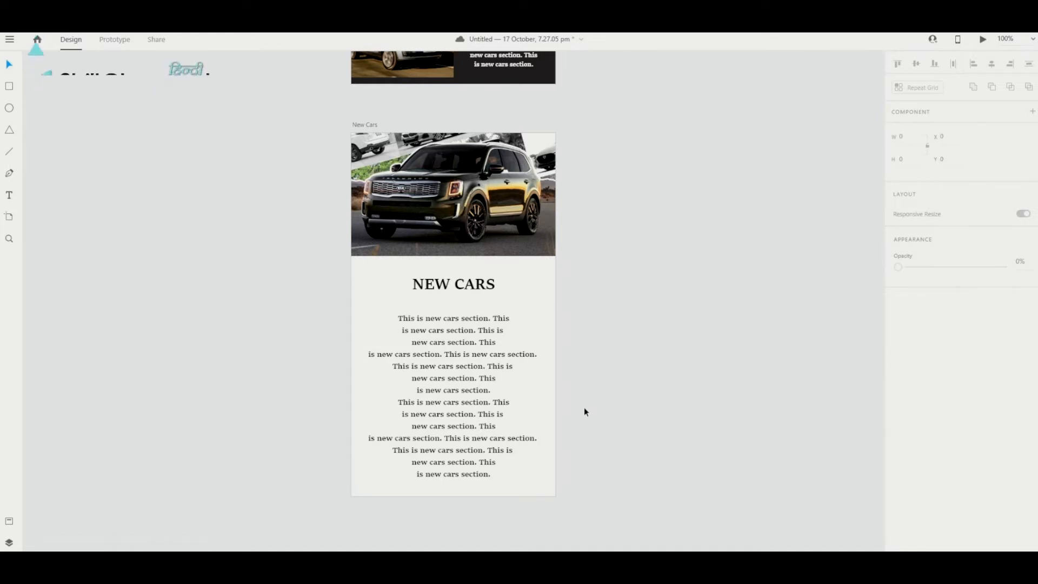
scroll(584, 412, "down", 1)
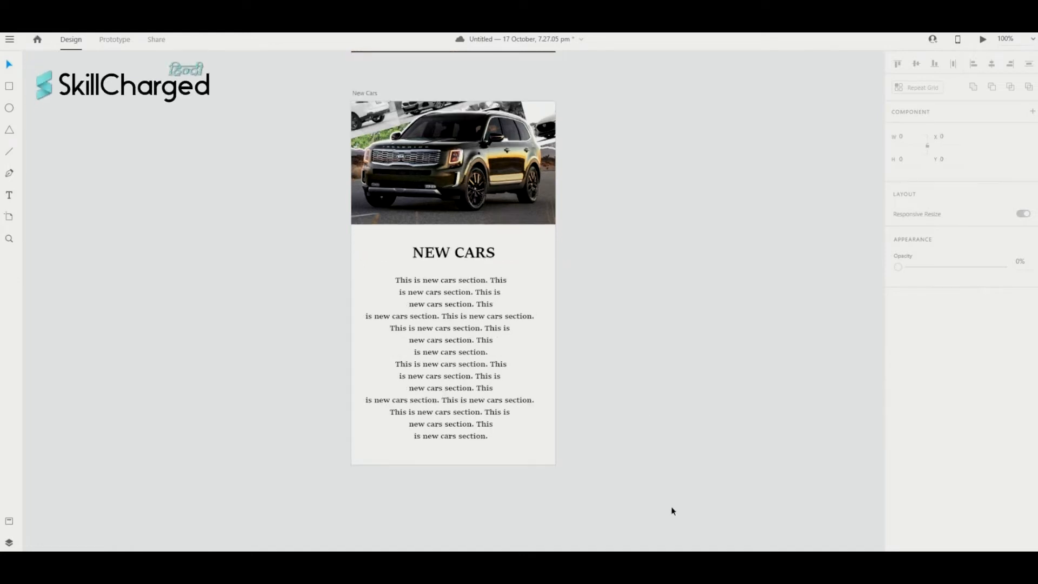
scroll(671, 507, "down", 2)
scroll(670, 506, "left", 1)
scroll(670, 507, "up", 4)
scroll(670, 506, "left", 3)
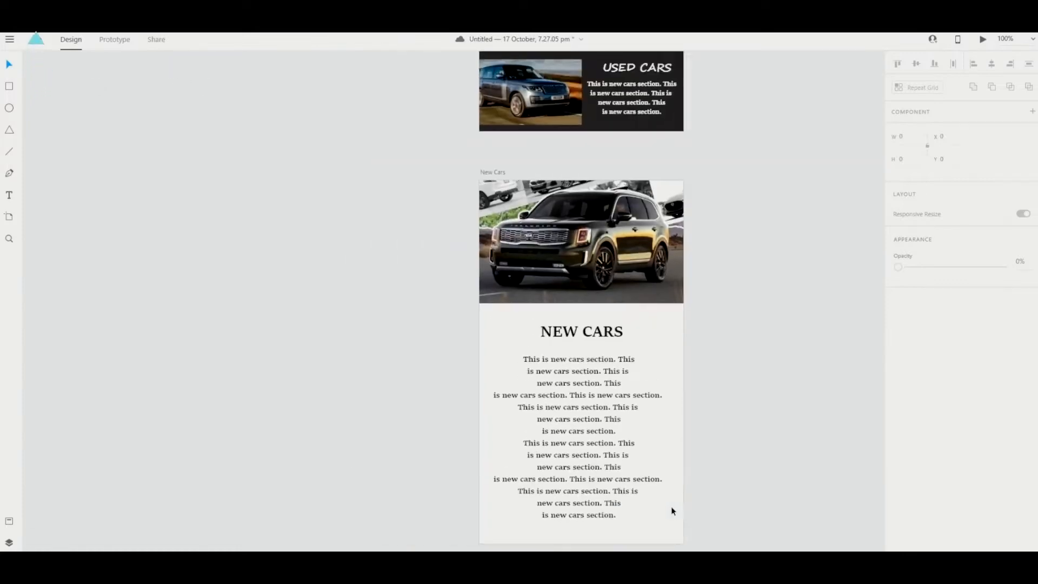
scroll(671, 506, "up", 1)
scroll(672, 507, "right", 5)
scroll(673, 512, "down", 2)
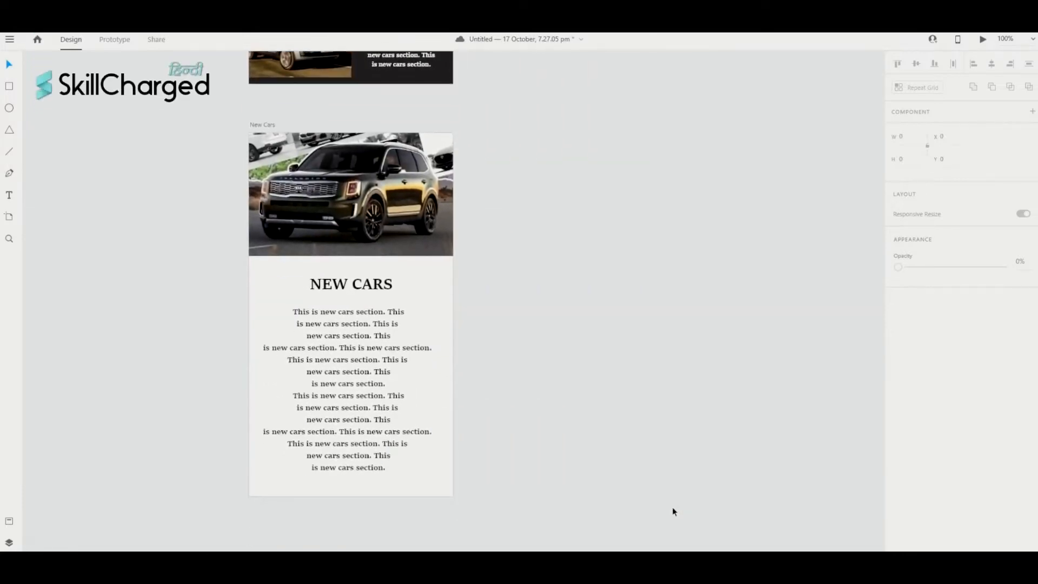
scroll(570, 367, "up", 3)
scroll(569, 367, "up", 8)
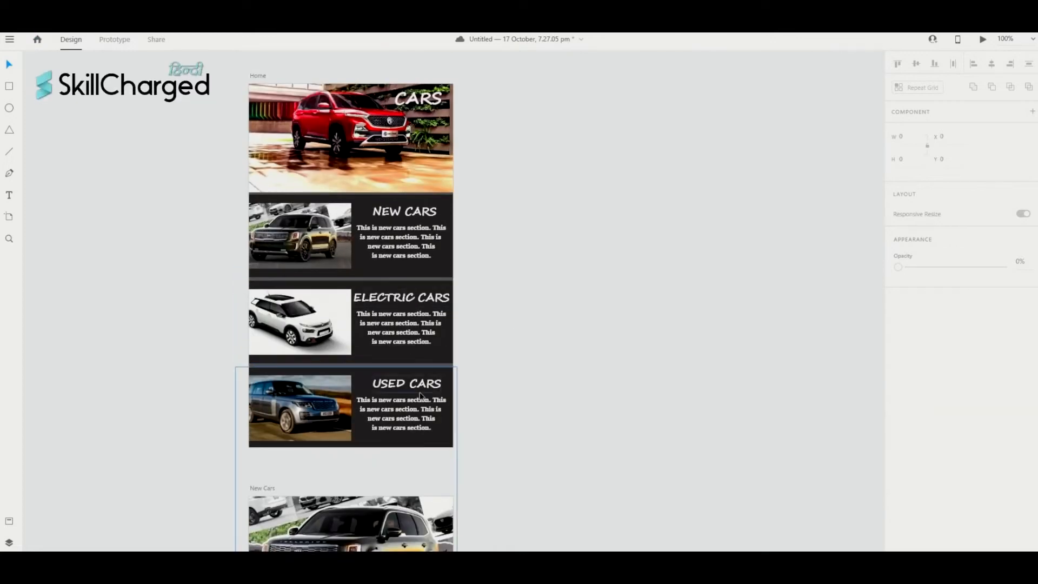
scroll(608, 364, "down", 3)
scroll(609, 365, "right", 2)
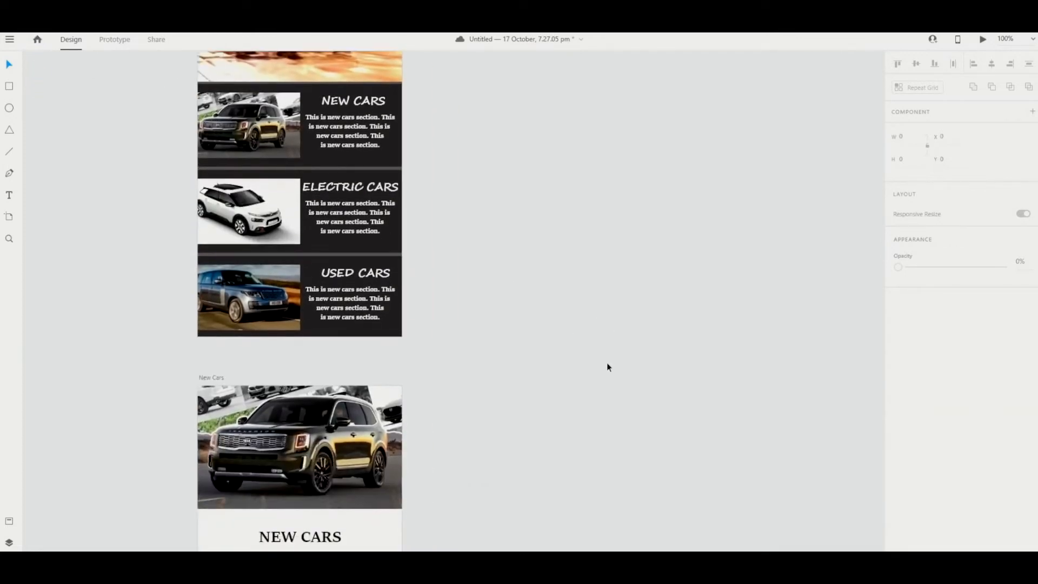
scroll(607, 367, "down", 5)
scroll(607, 368, "right", 1)
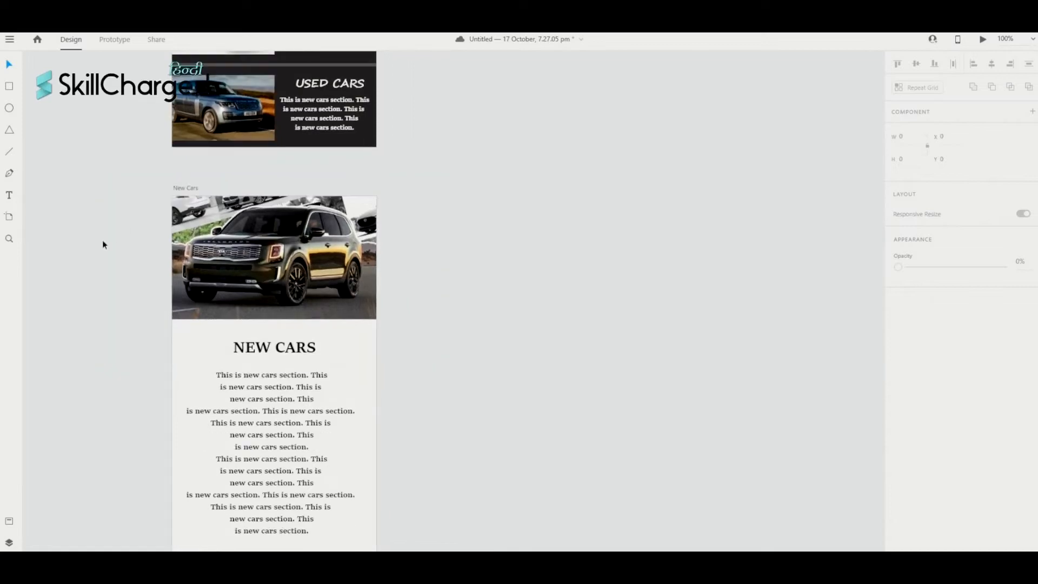
- Add two blank iPhone 6, 7, 8 artboards beside the New Cars artboard
left_click(13, 220)
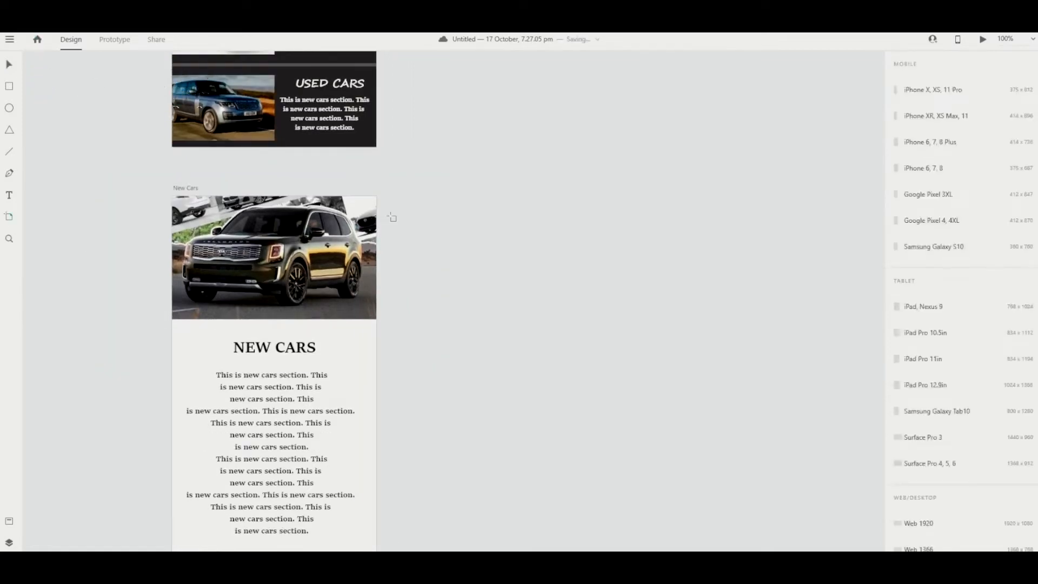
left_click(424, 202)
scroll(641, 221, "left", 1)
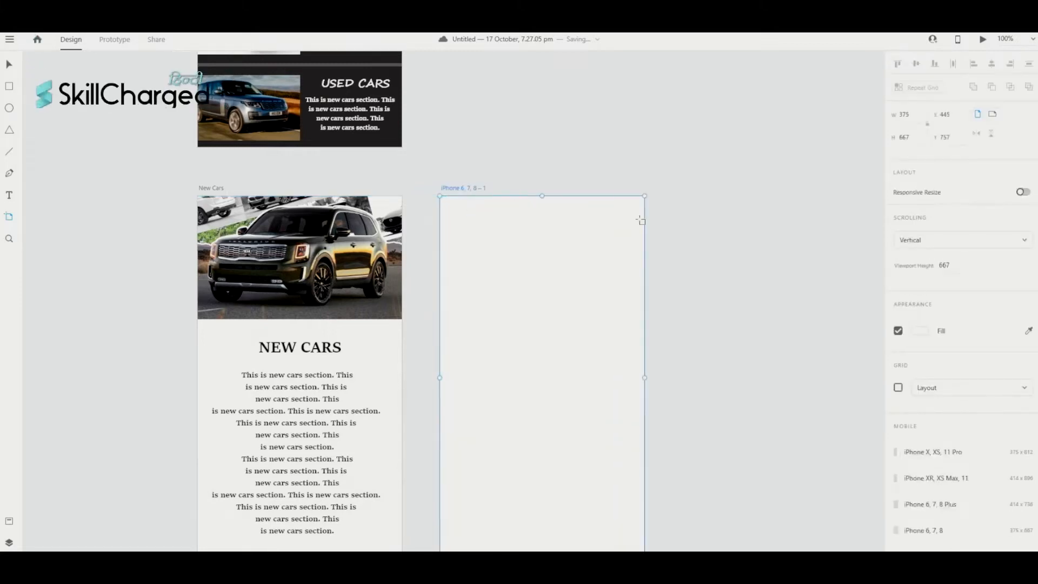
scroll(641, 221, "left", 1)
scroll(640, 221, "down", 1)
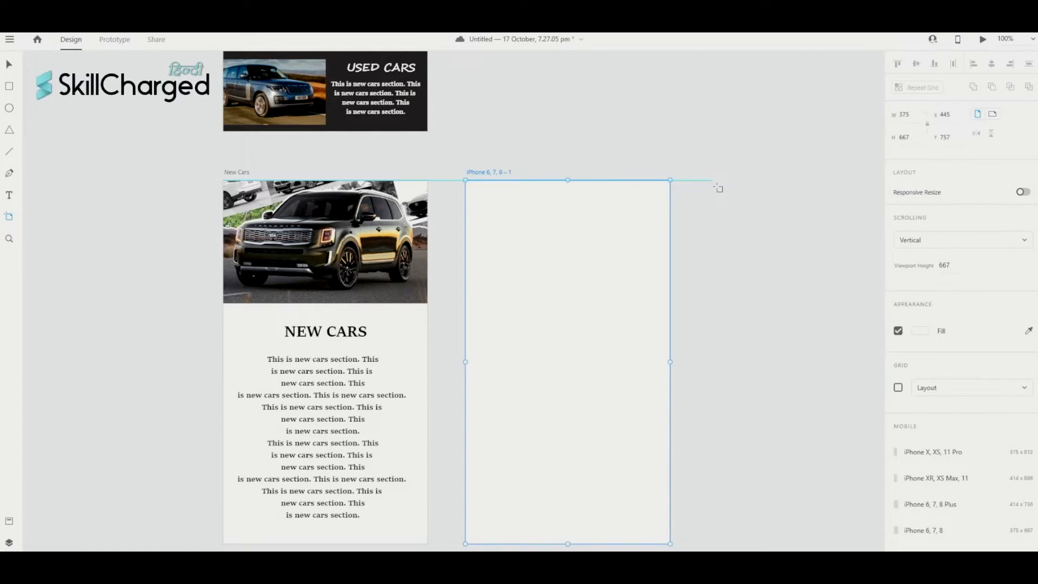
left_click(713, 188)
scroll(709, 185, "right", 5)
scroll(709, 185, "down", 1)
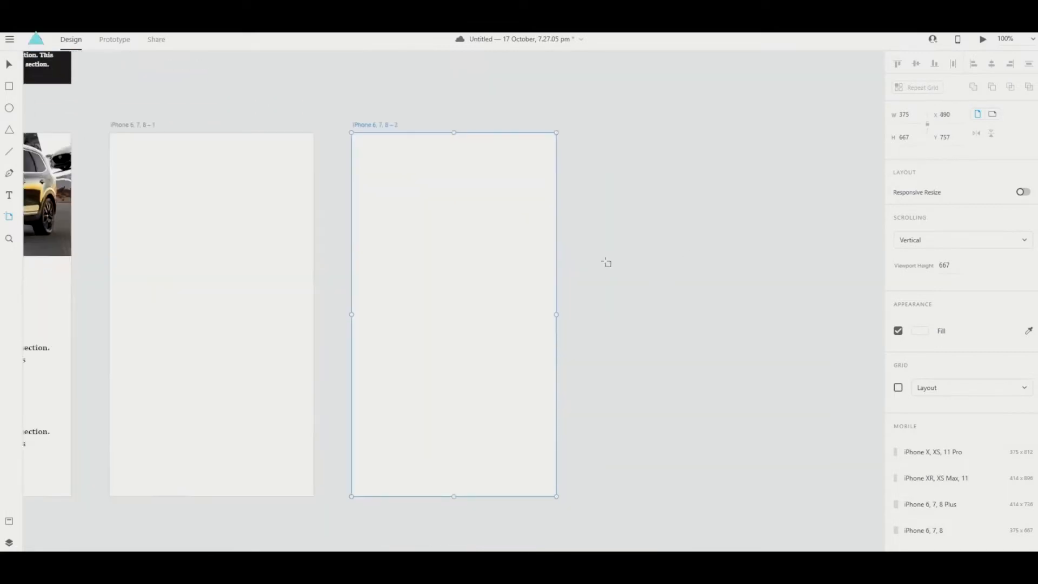
scroll(303, 320, "right", 1)
scroll(303, 319, "right", 3)
scroll(303, 320, "left", 8)
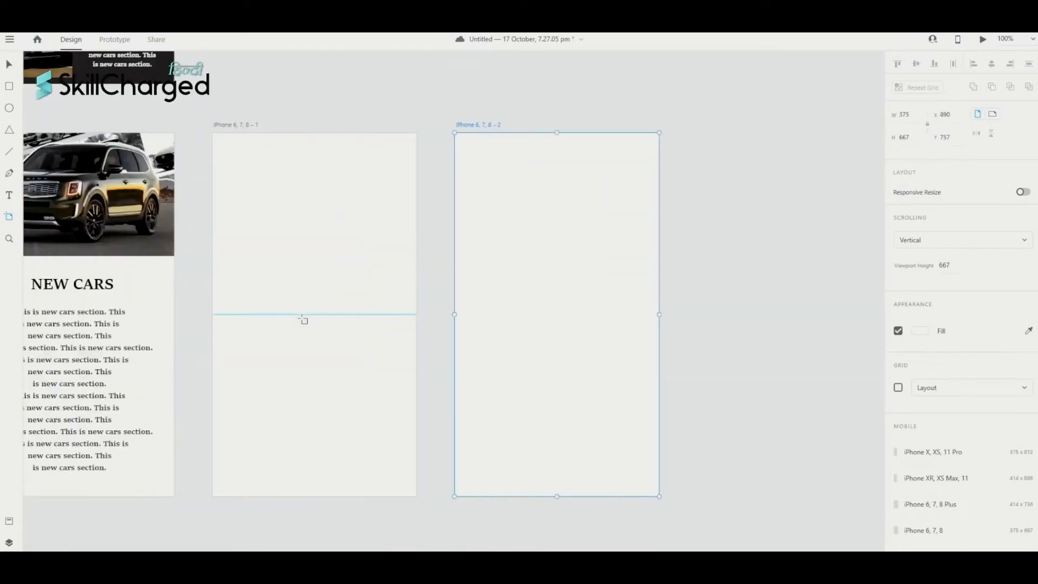
scroll(350, 132, "right", 3)
scroll(350, 132, "up", 2)
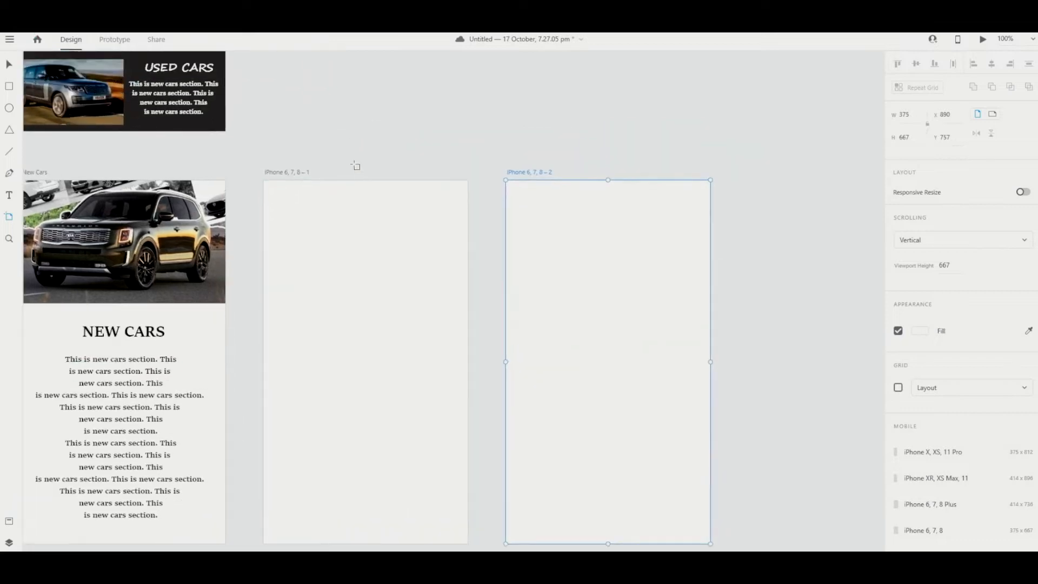
- Rename the two blank artboards 'Electric Cars' and 'Used Cars'
double_click(291, 172)
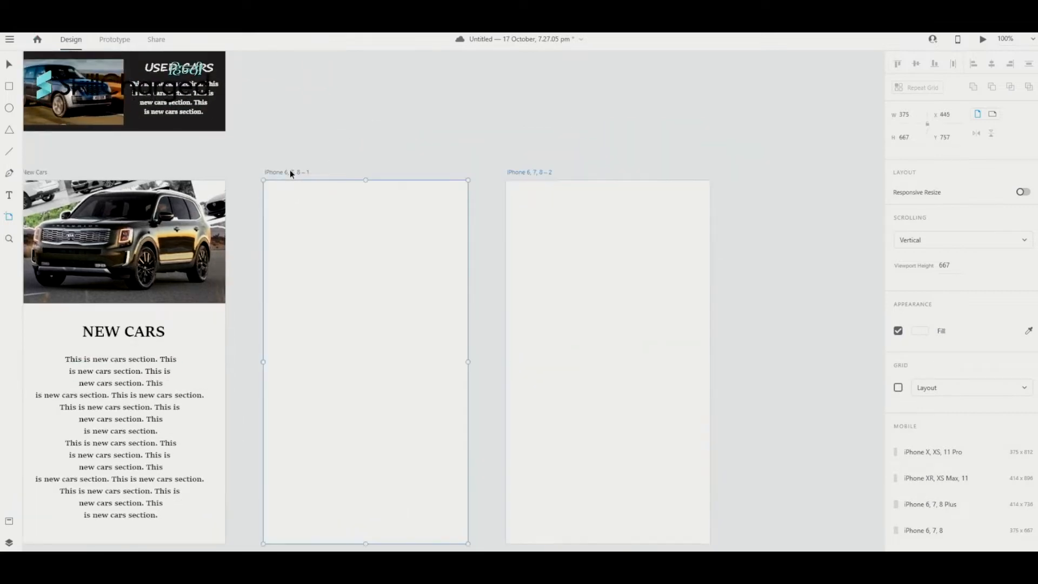
key("BackSpace")
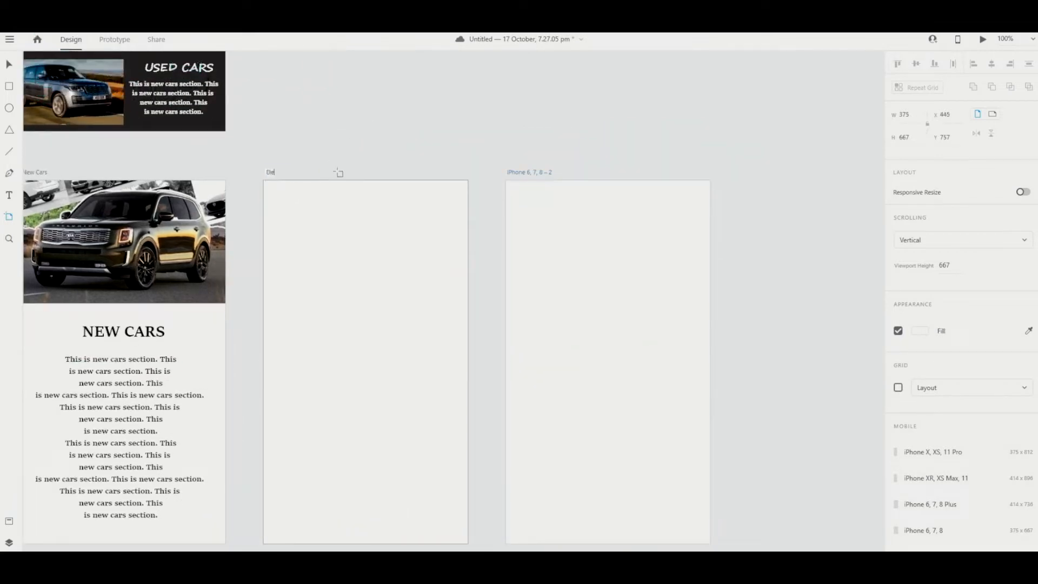
type("Electric")
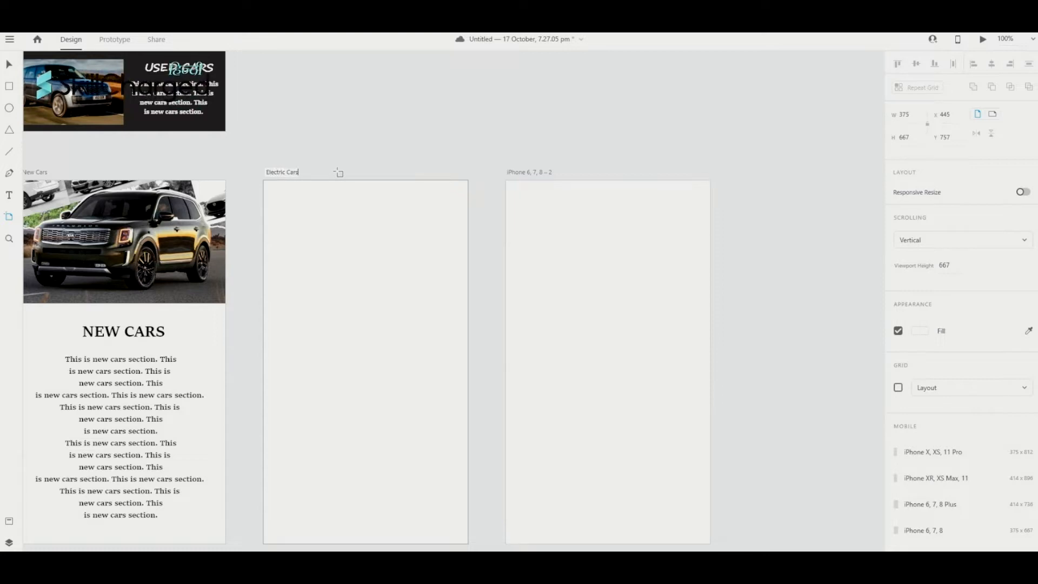
type(" Cars")
left_click(535, 172)
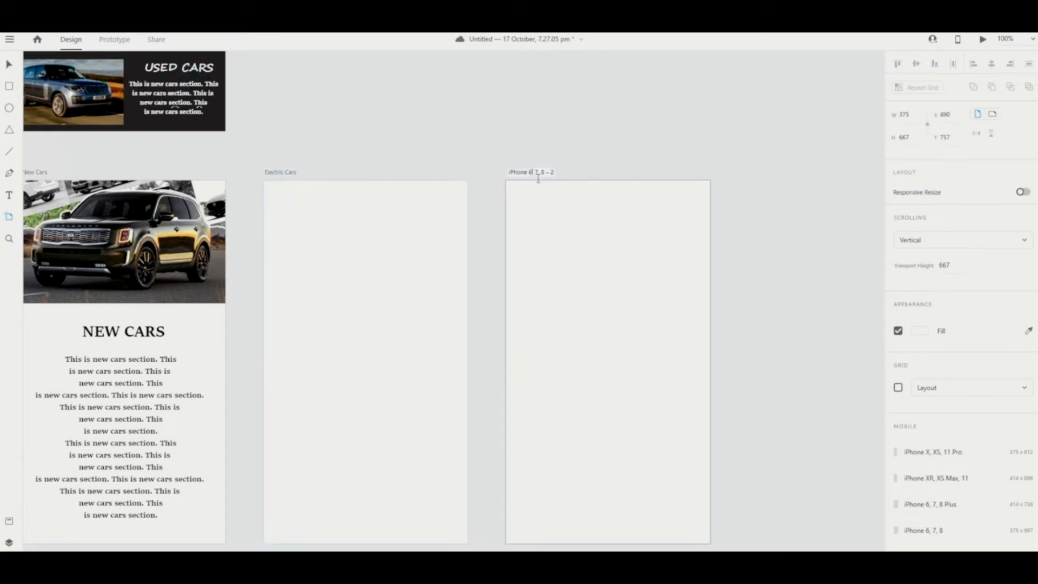
double_click(539, 178)
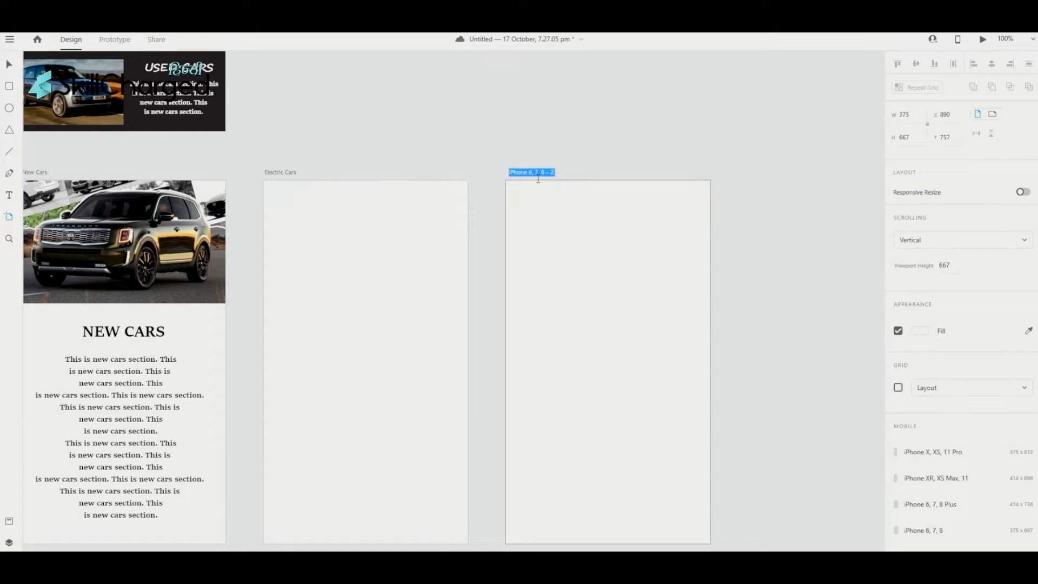
type("Used Cars")
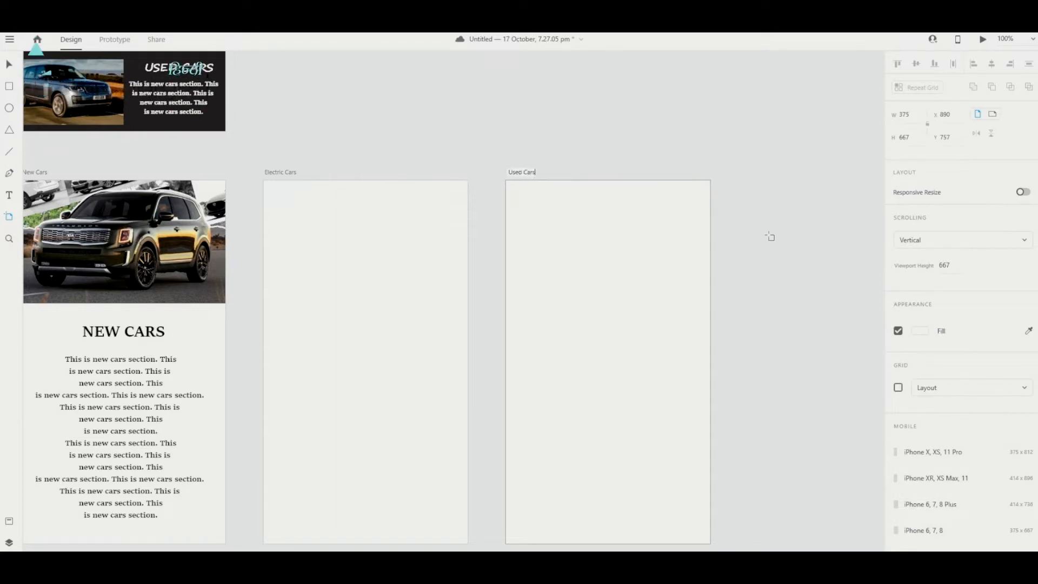
key("Return")
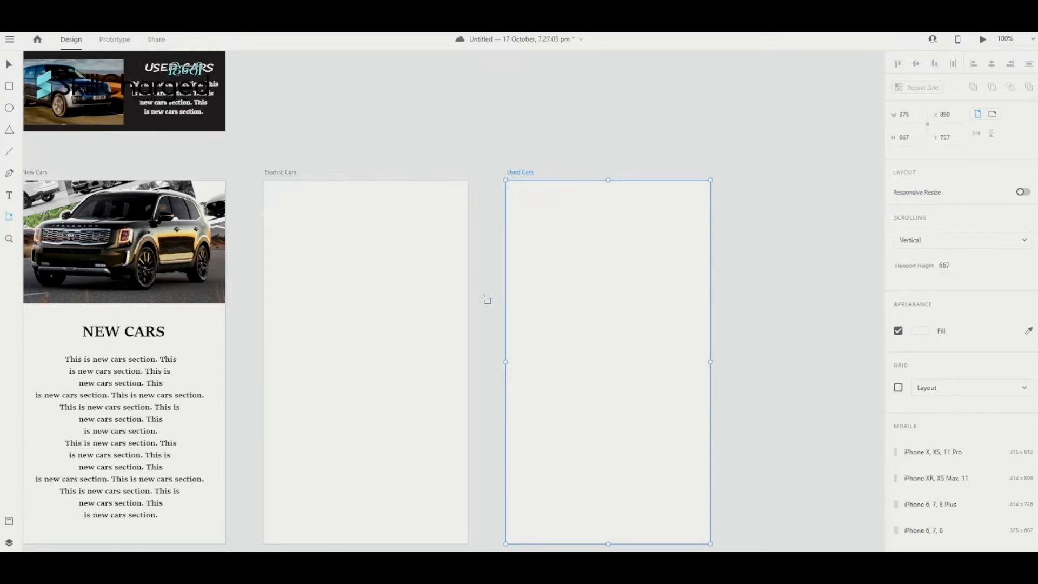
scroll(487, 299, "left", 5)
scroll(487, 299, "left", 1)
scroll(486, 300, "right", 1)
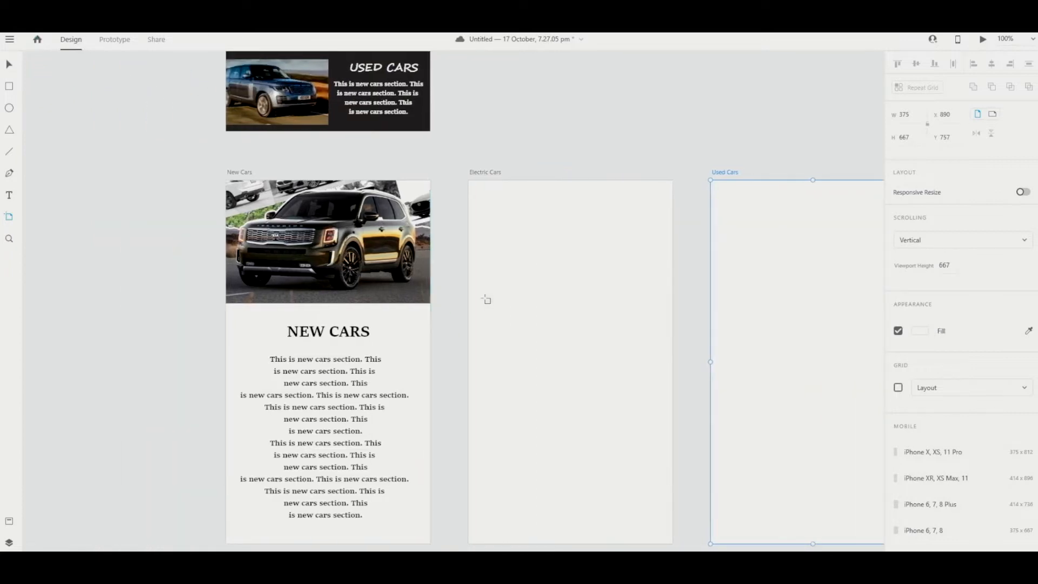
scroll(441, 292, "right", 2)
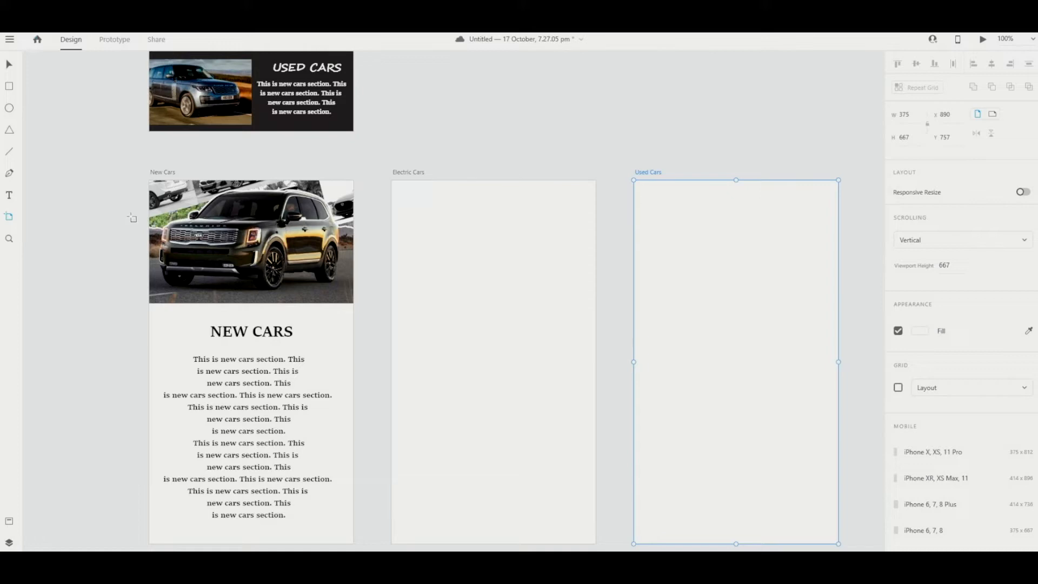
- Make the New Cars photo, heading and paragraph a Repeat Grid stretched over Electric Cars and Used Cars
key("v")
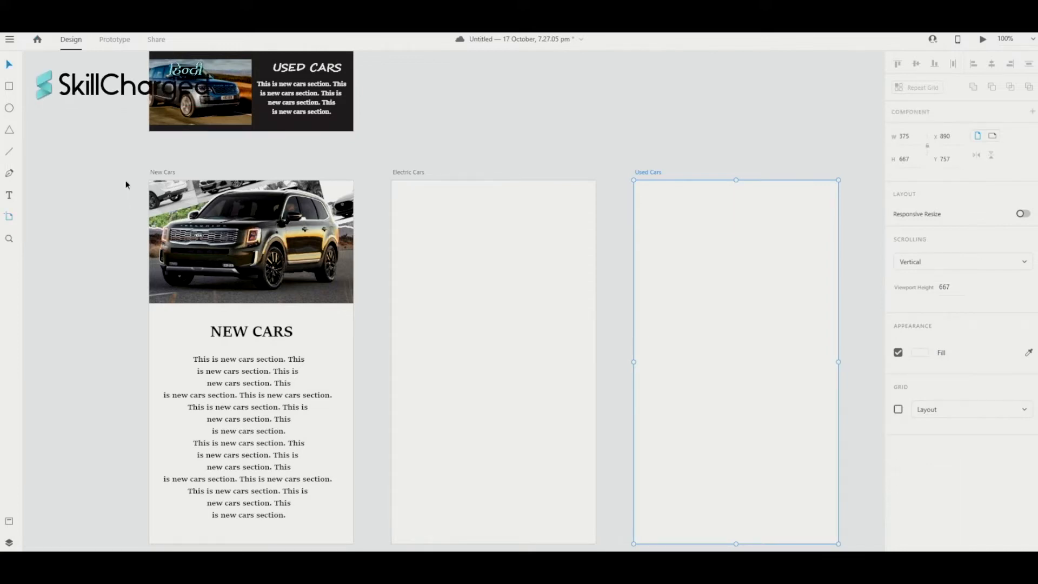
left_click_drag(126, 181, 368, 551)
scroll(454, 300, "right", 1)
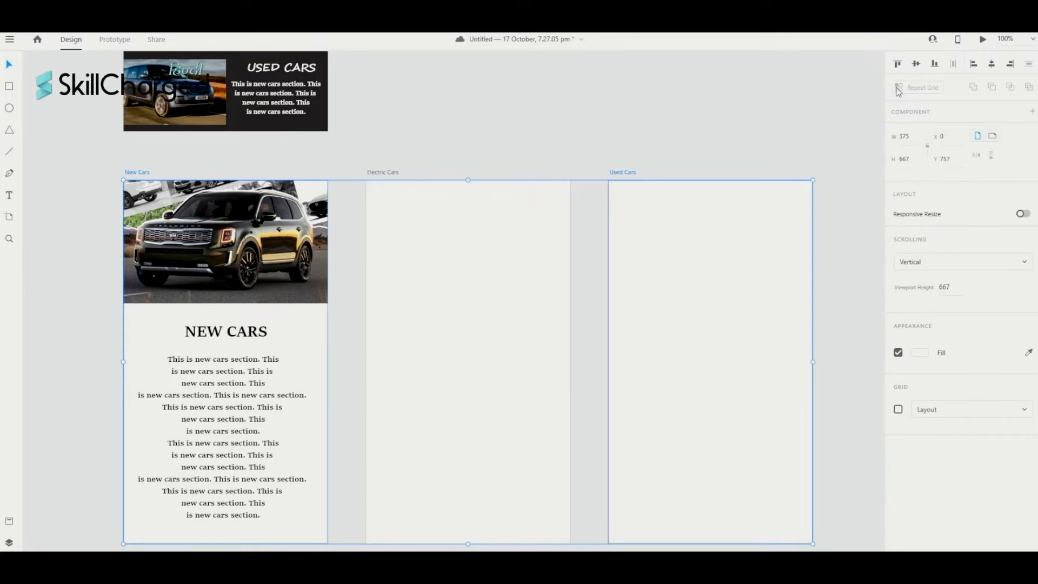
scroll(373, 326, "up", 3)
scroll(373, 326, "right", 1)
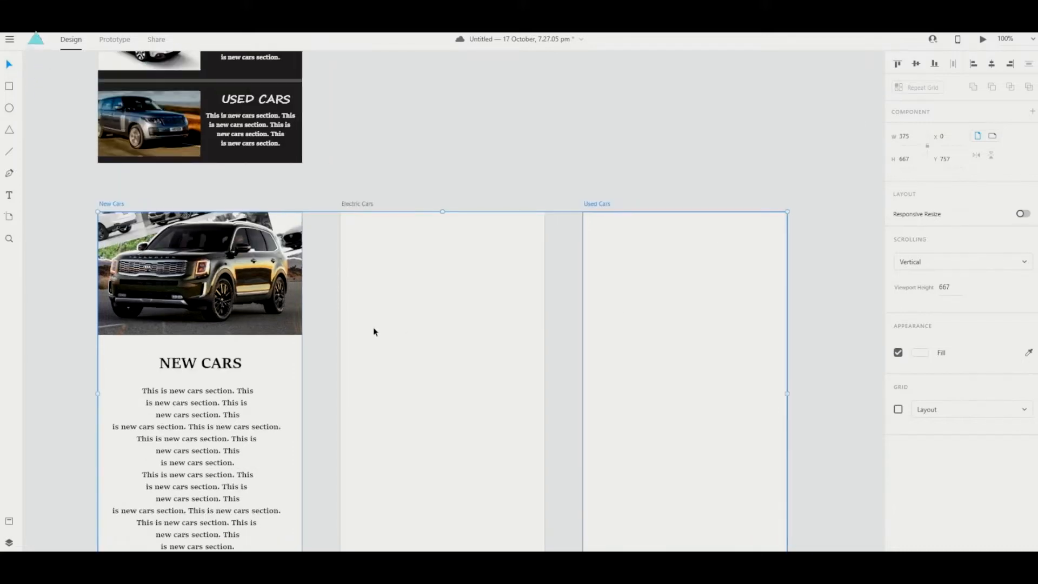
scroll(259, 291, "down", 4)
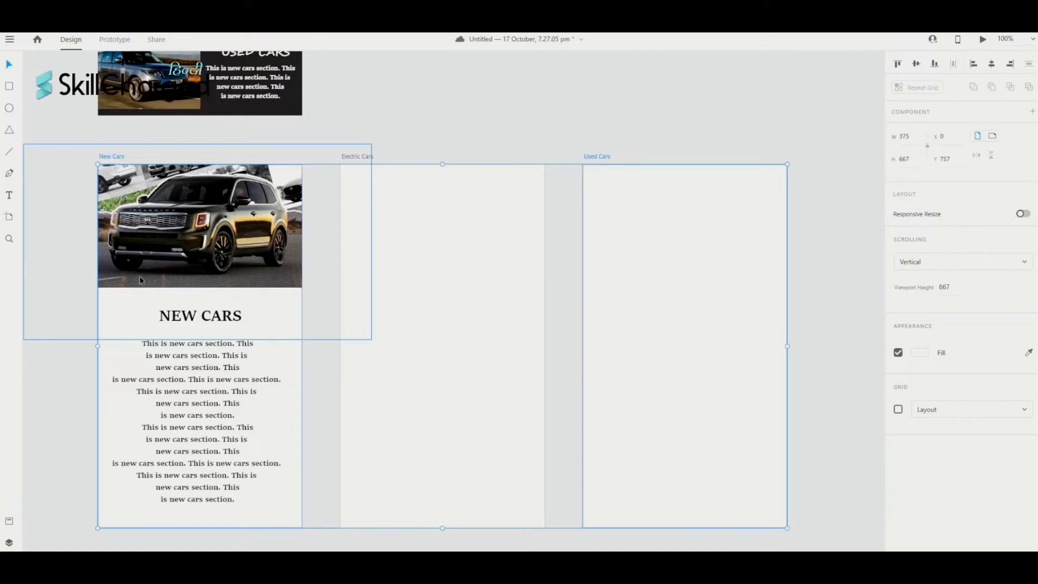
scroll(58, 404, "up", 1)
left_click(58, 403)
left_click_drag(86, 258, 313, 534)
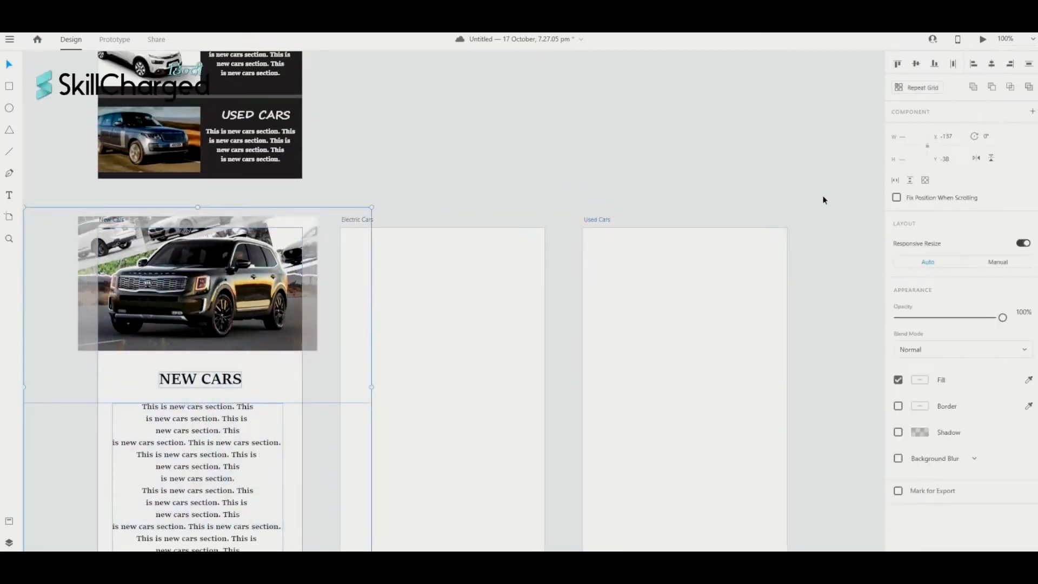
scroll(823, 198, "down", 1)
left_click(904, 89)
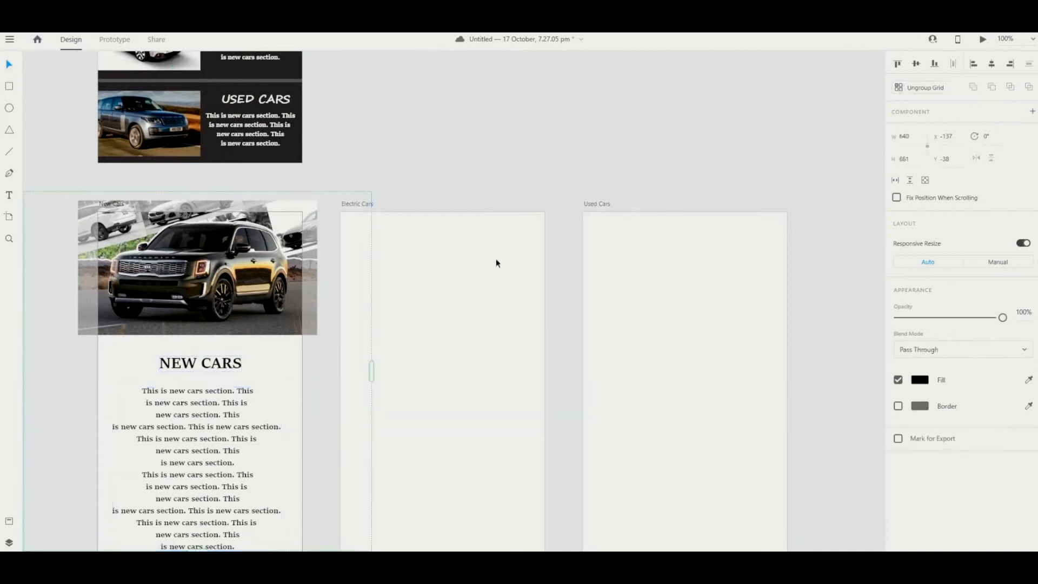
left_click_drag(371, 371, 810, 366)
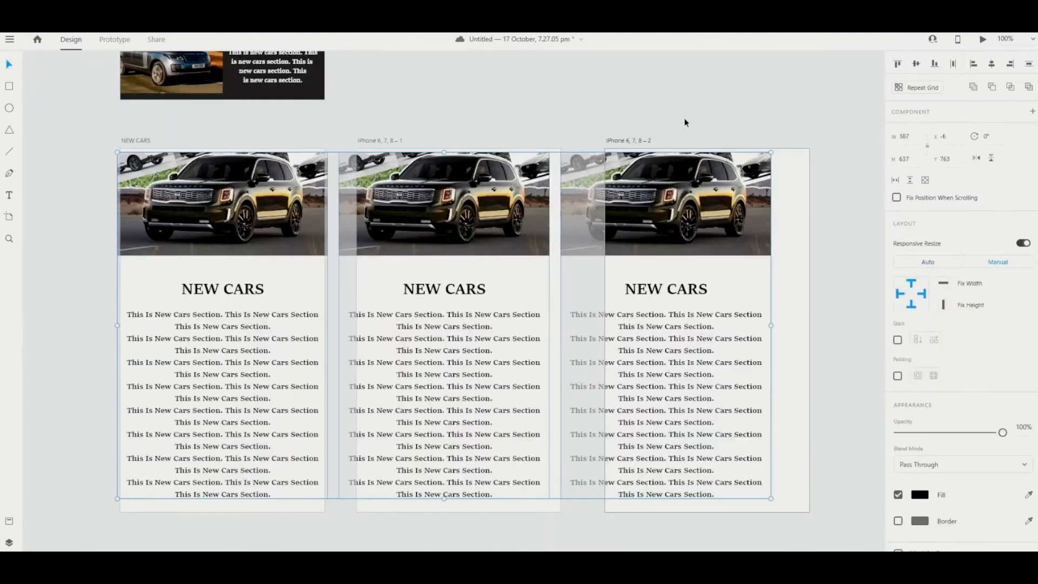
- Marquee-select the middle artboard's content group and nudge it flush, then undo that move
left_click(685, 123)
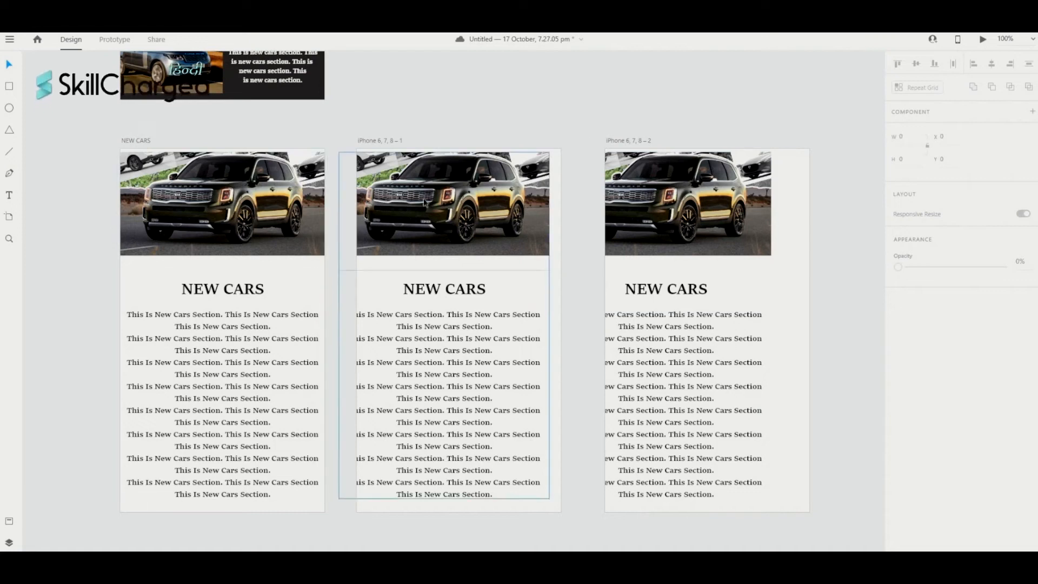
scroll(480, 206, "right", 1)
left_click_drag(238, 173, 236, 165)
left_click_drag(454, 126, 472, 407)
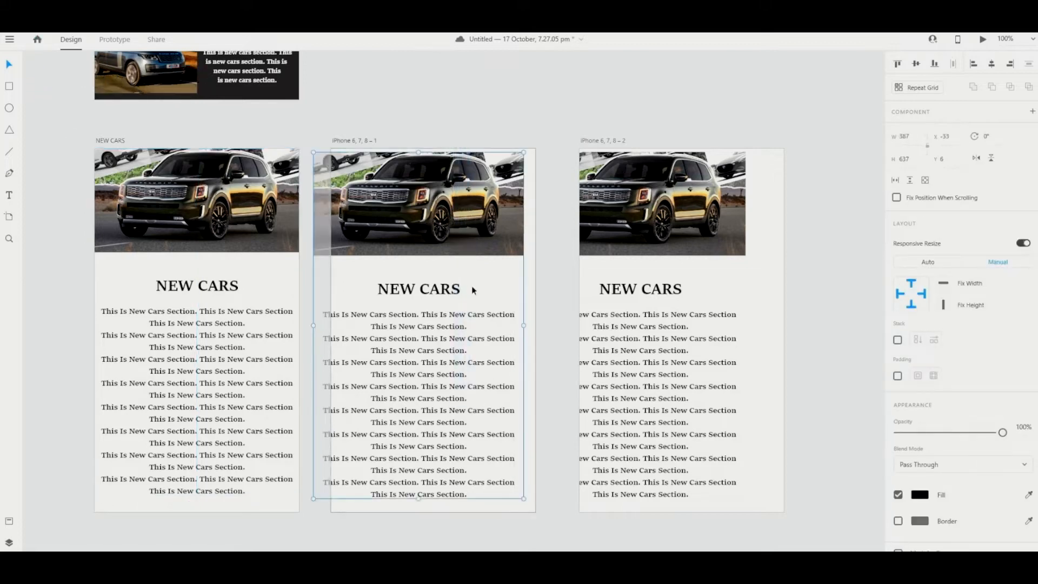
left_click_drag(458, 231, 475, 229)
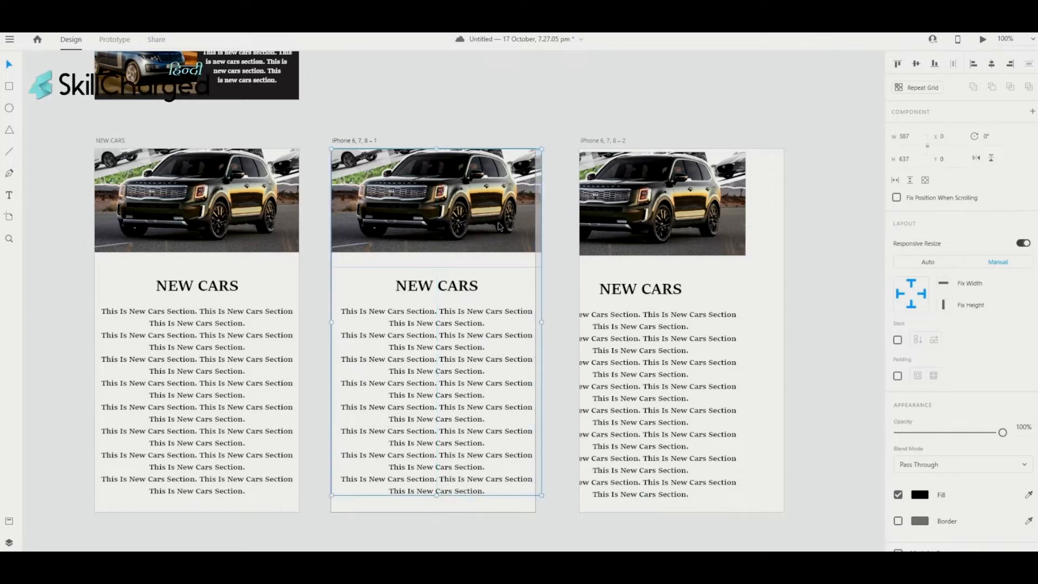
key("ctrl+z")
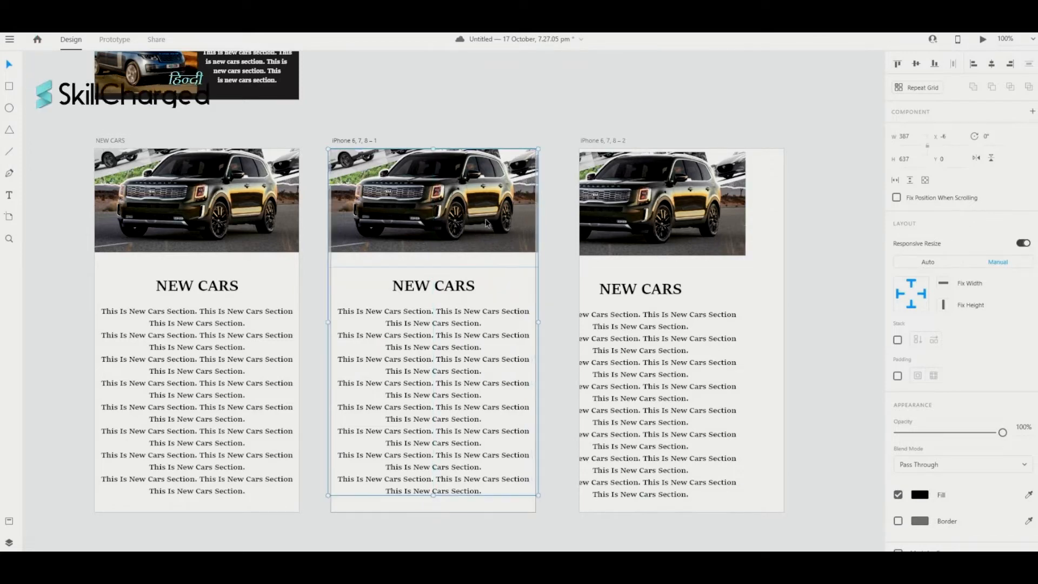
- Move the third artboard's photo, heading and paragraph group flush to its edges
left_click_drag(642, 132, 731, 458)
left_click_drag(696, 238, 734, 228)
left_click(739, 125)
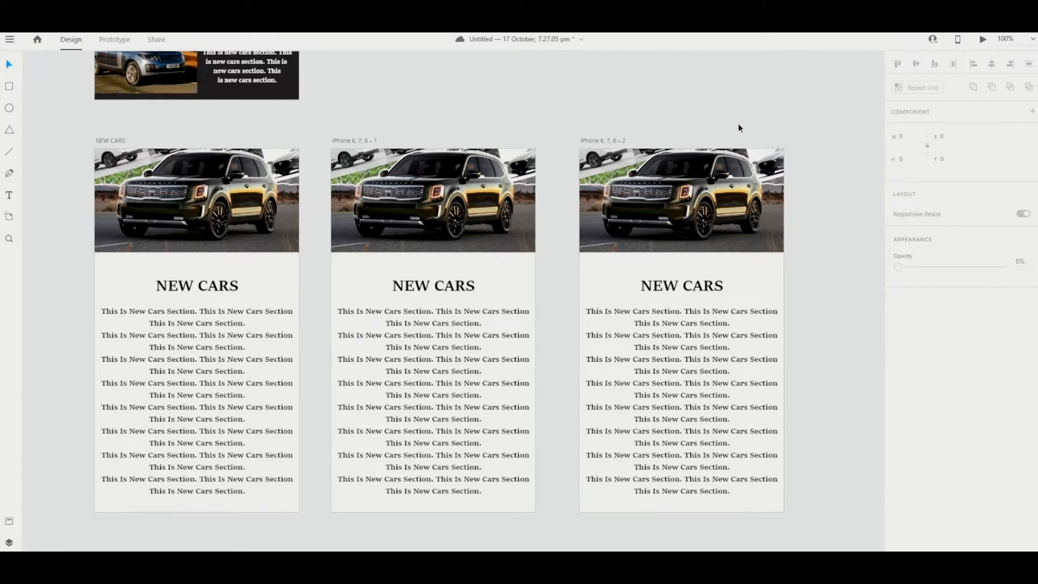
- Select just the car photo inside the middle artboard's content group
scroll(406, 234, "left", 1)
left_click(422, 203)
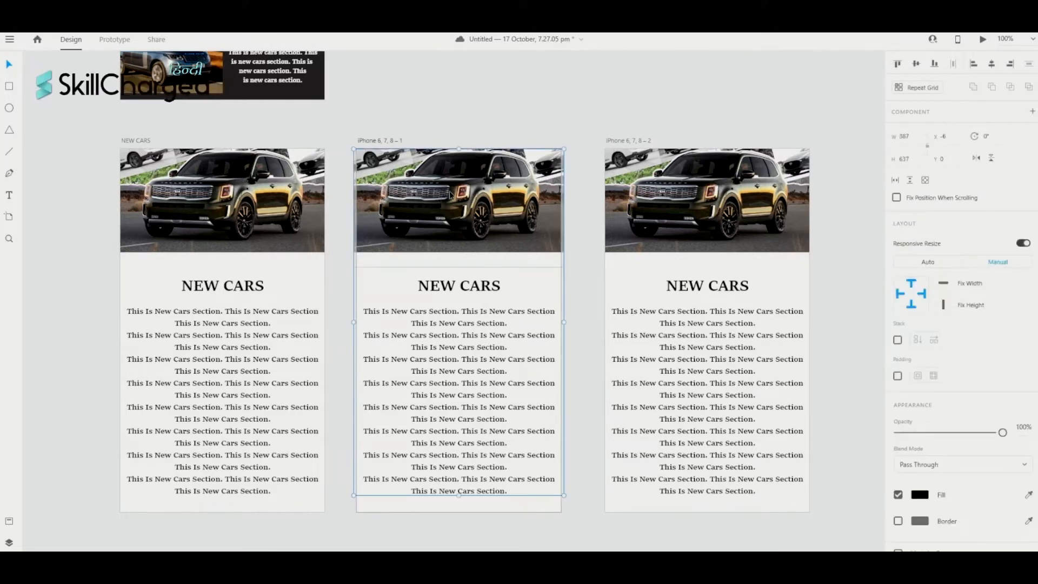
double_click(451, 196)
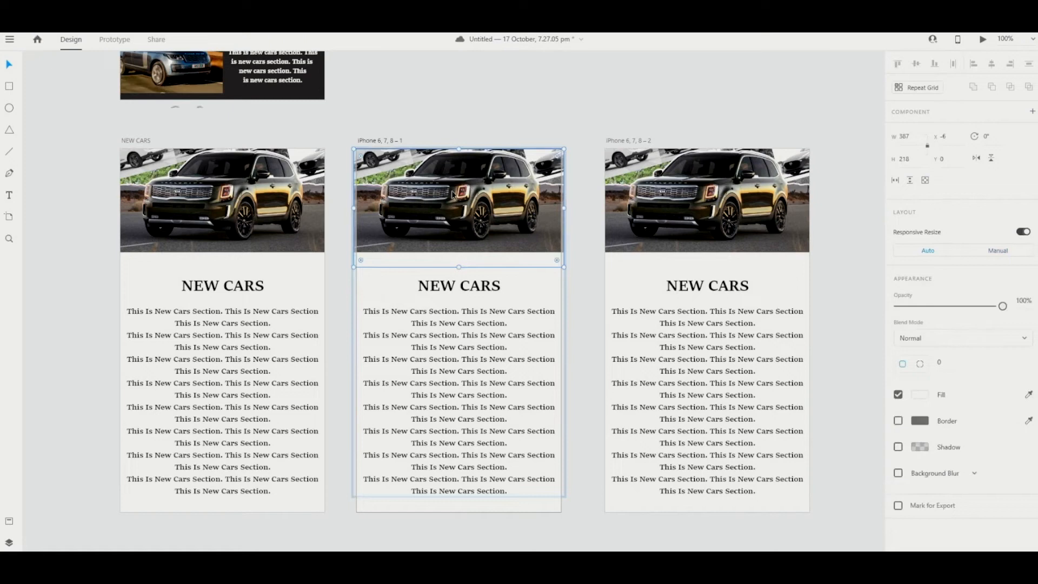
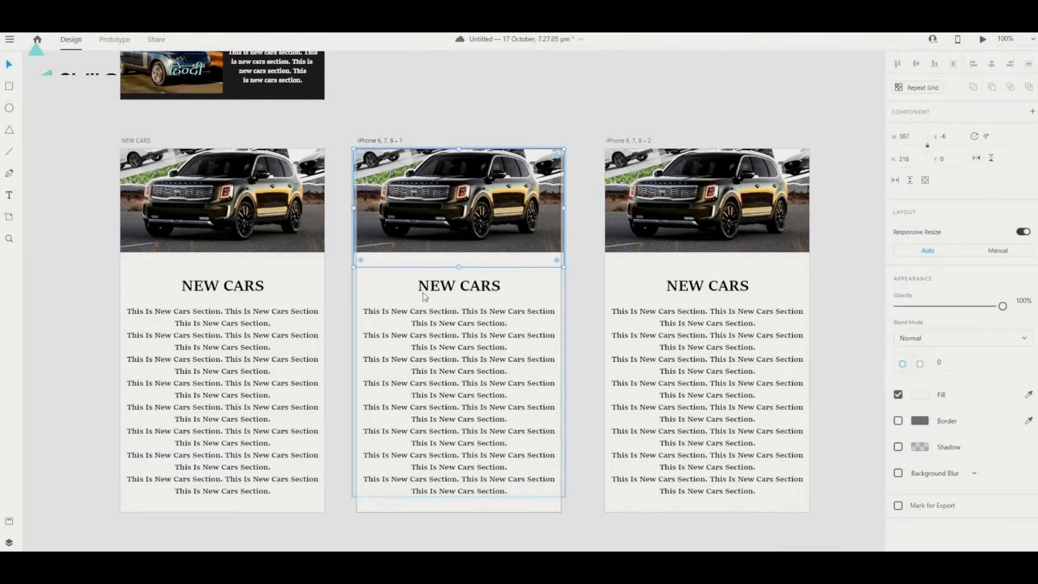
- Change the middle artboard's heading from NEW CARS to ELECTRIC CARS
double_click(460, 285)
left_click(459, 287)
left_click_drag(459, 287, 426, 289)
type("ELE")
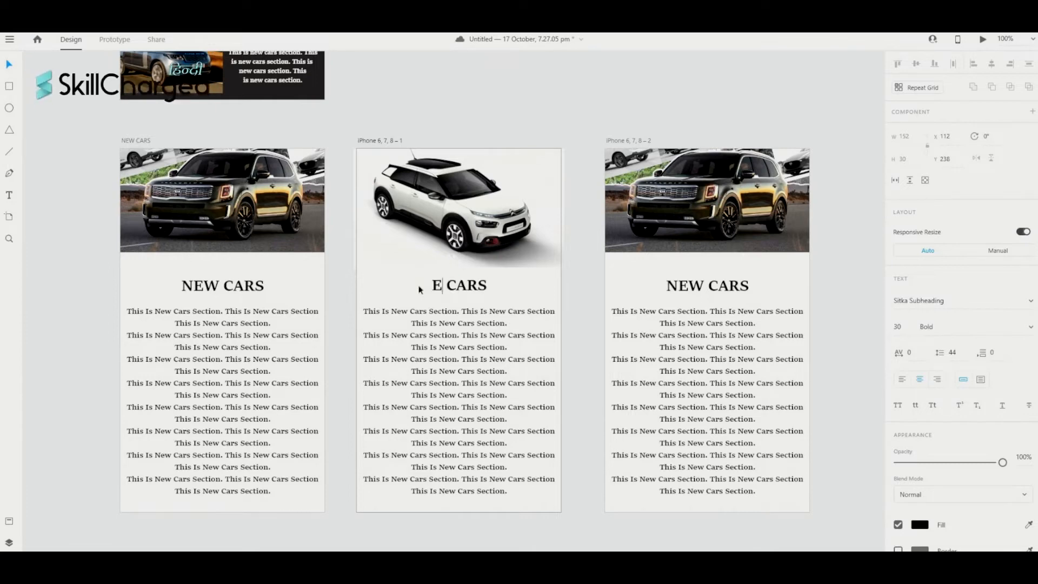
type("CTRIC")
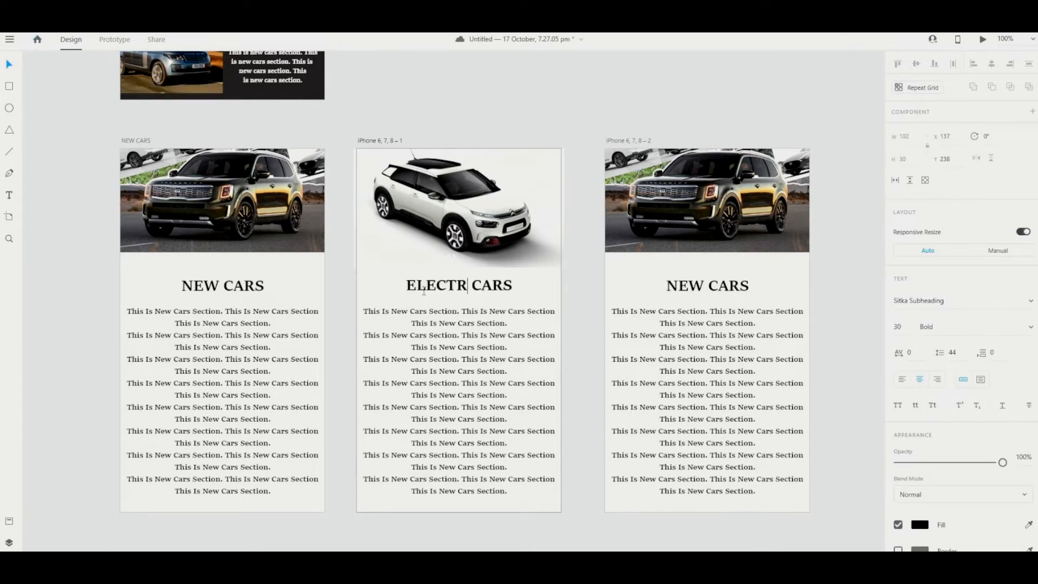
key("Escape")
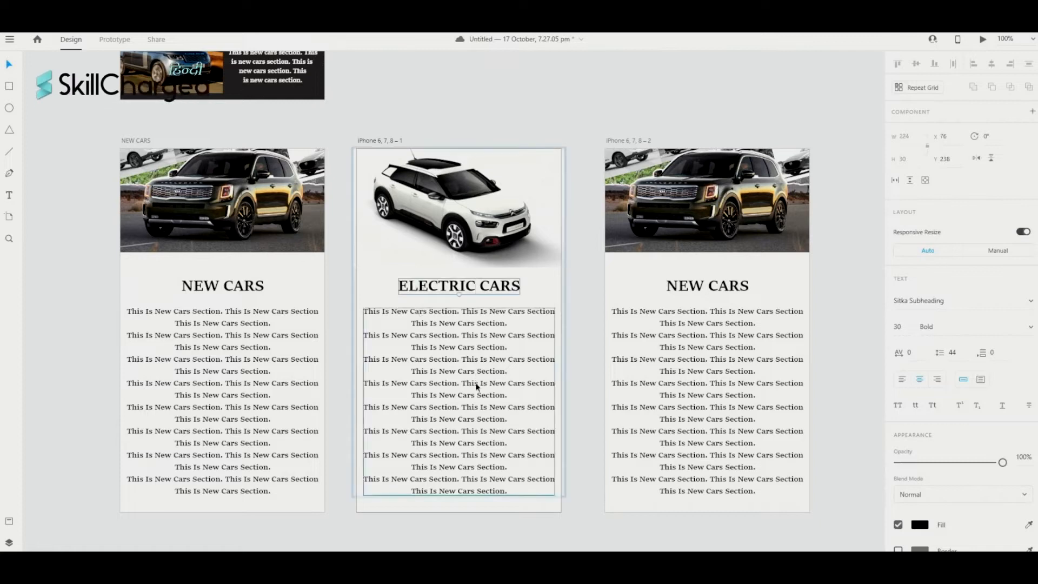
- Select the right artboard's photo and retitle its heading USED CARS
scroll(676, 322, "left", 1)
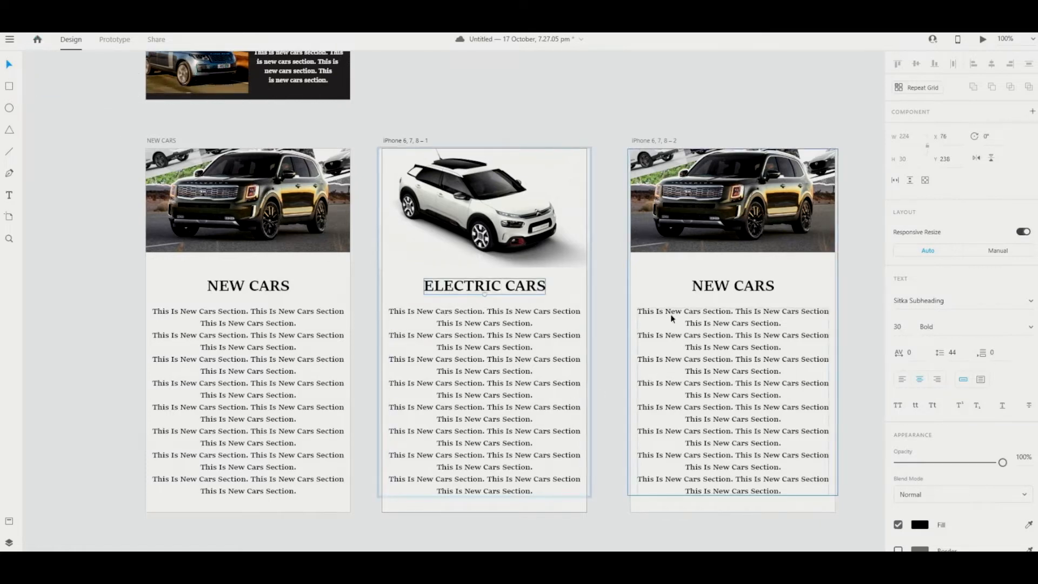
left_click(697, 239)
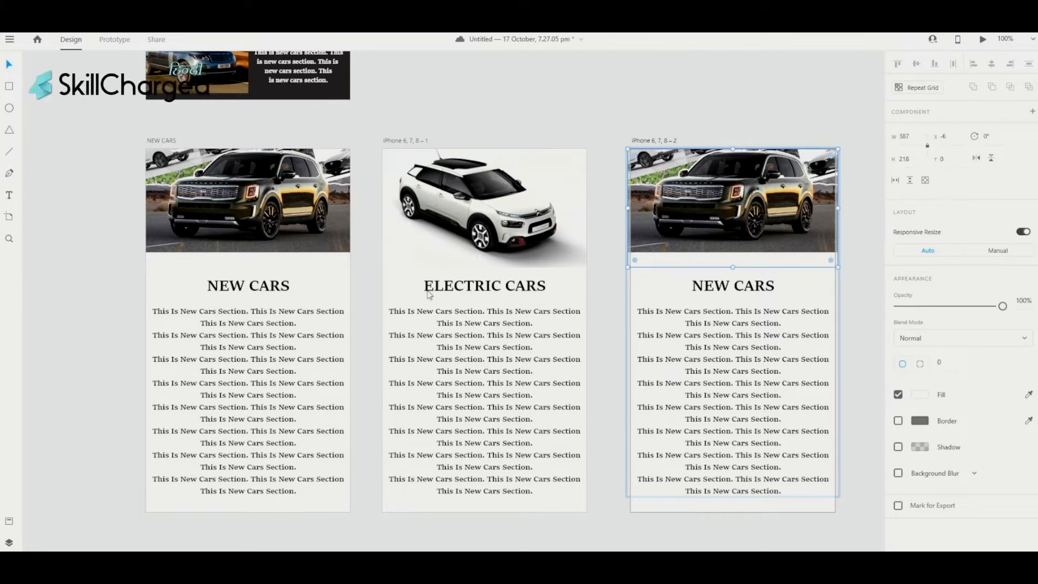
scroll(430, 294, "left", 2)
double_click(779, 287)
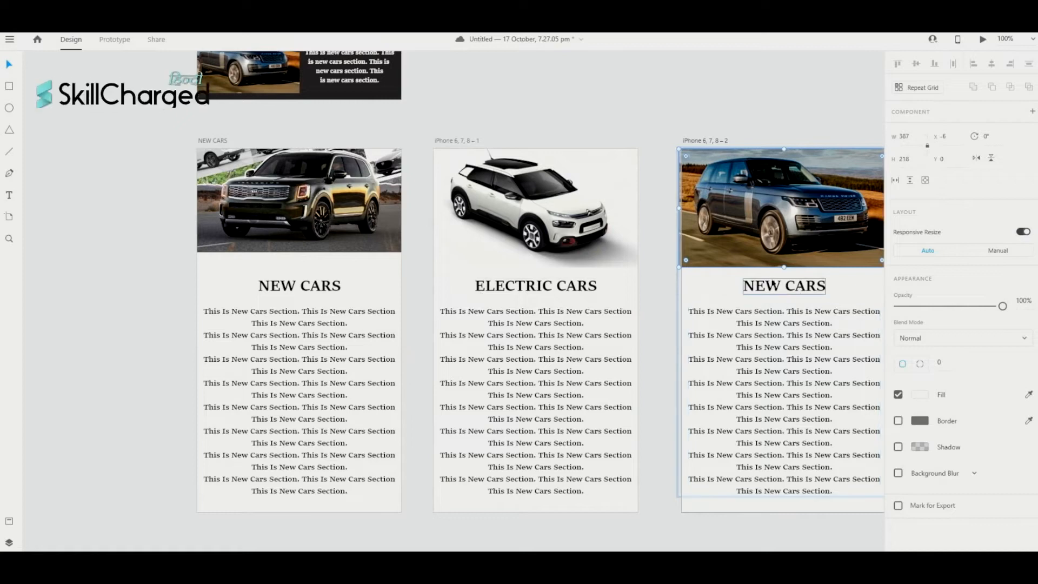
left_click_drag(782, 287, 753, 287)
type("USED")
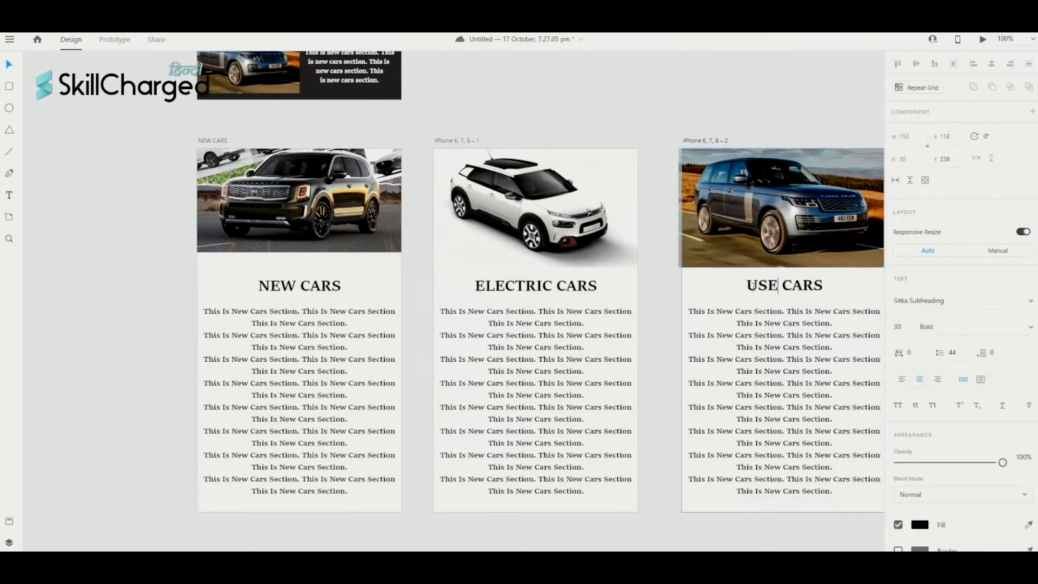
key("Escape")
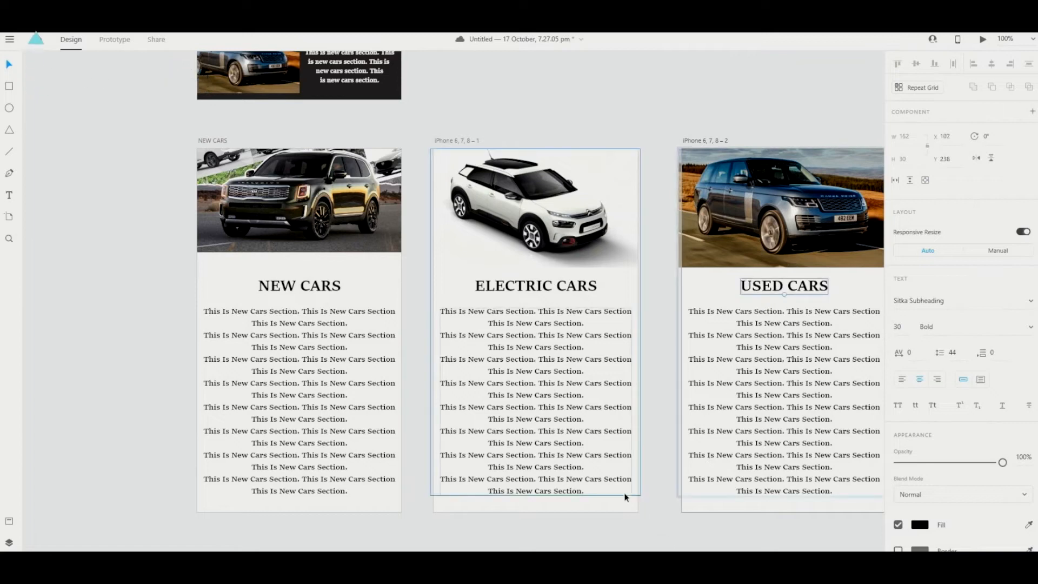
scroll(625, 496, "right", 6)
left_click(745, 443)
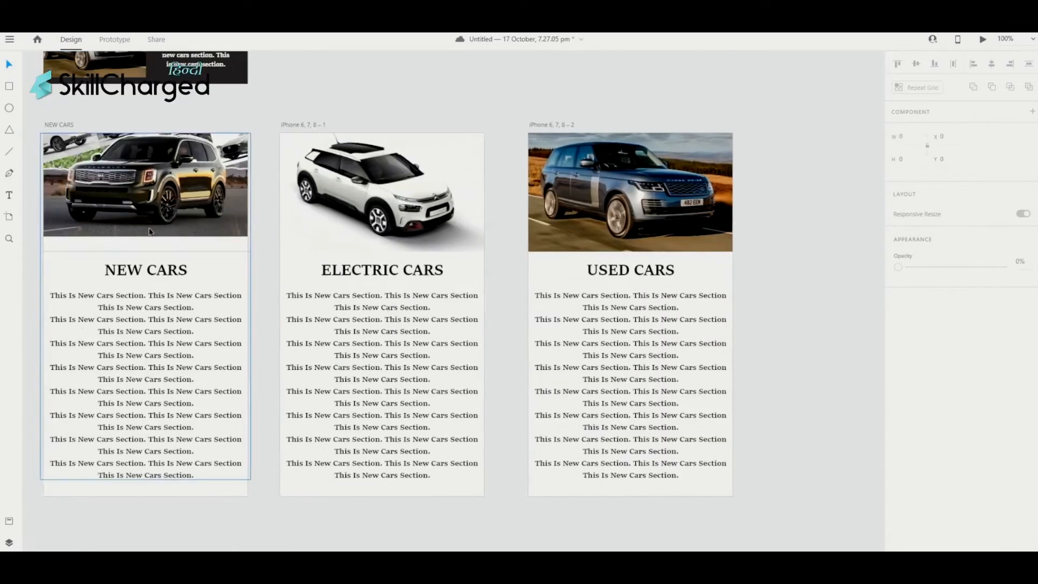
- Enlarge the NEW CARS artboard's car photo to 450 × 253
scroll(406, 309, "left", 5)
left_click(208, 218)
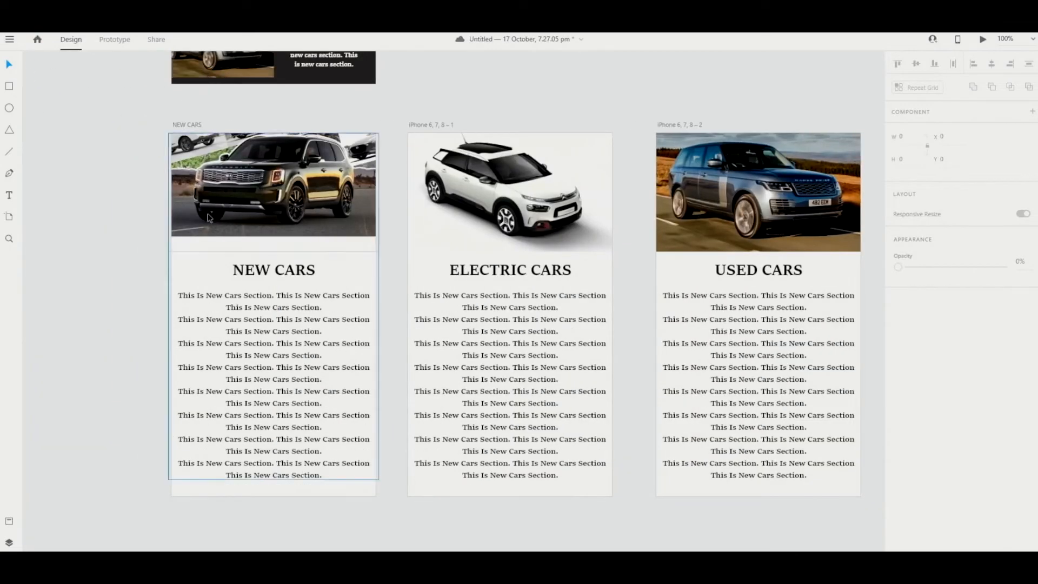
left_click(209, 217)
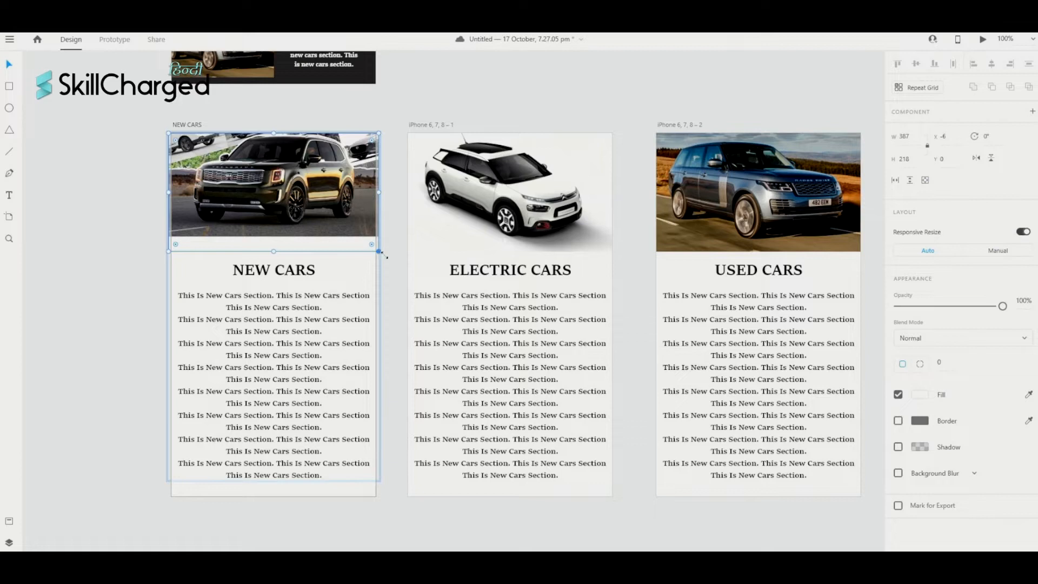
left_click_drag(381, 252, 414, 270)
- Centre the enlarged car photo horizontally on the NEW CARS artboard
scroll(313, 219, "right", 2)
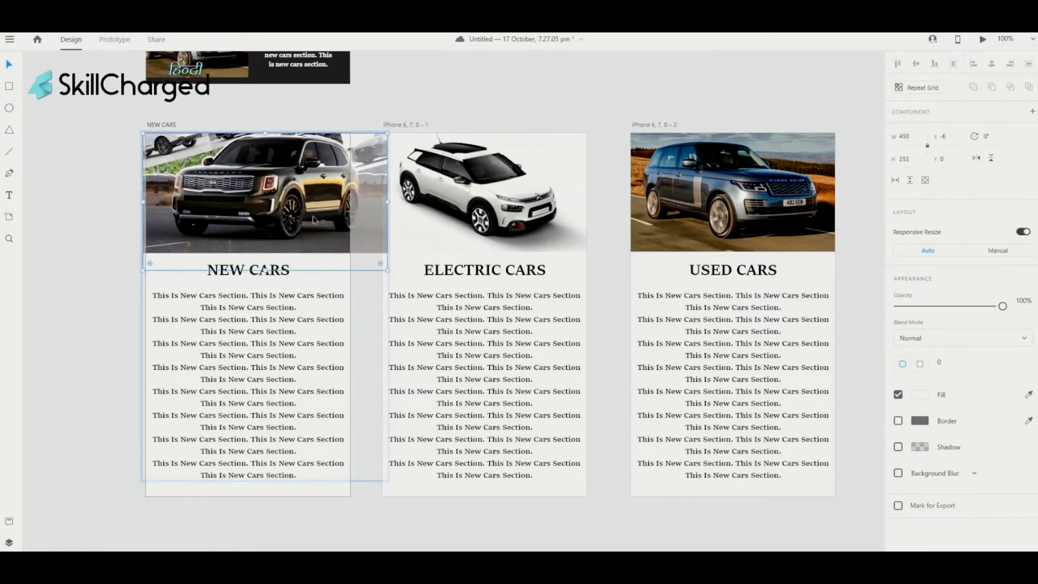
left_click_drag(313, 219, 290, 215)
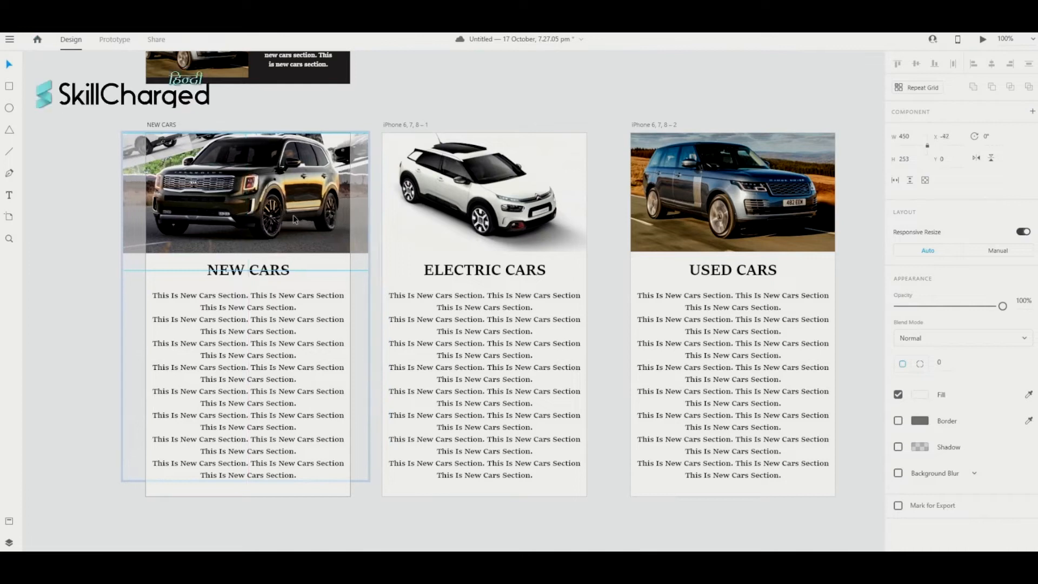
left_click_drag(227, 234, 230, 236)
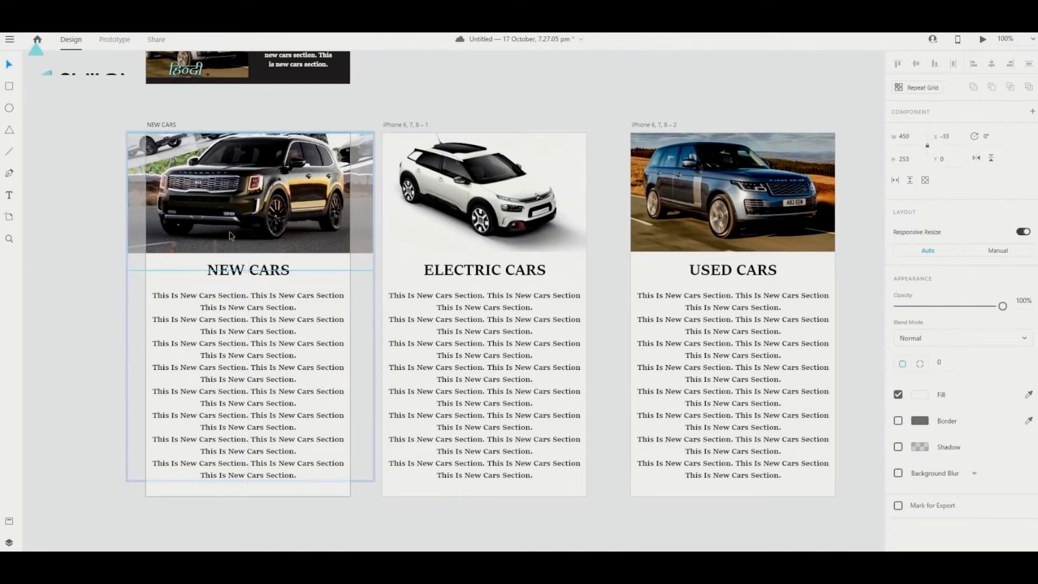
left_click(96, 250)
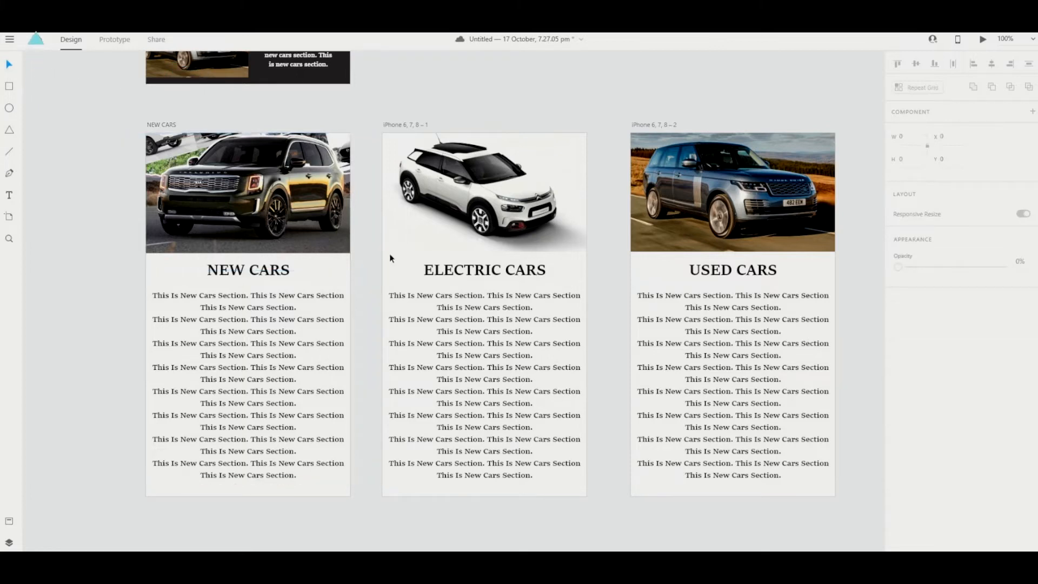
left_click(318, 236)
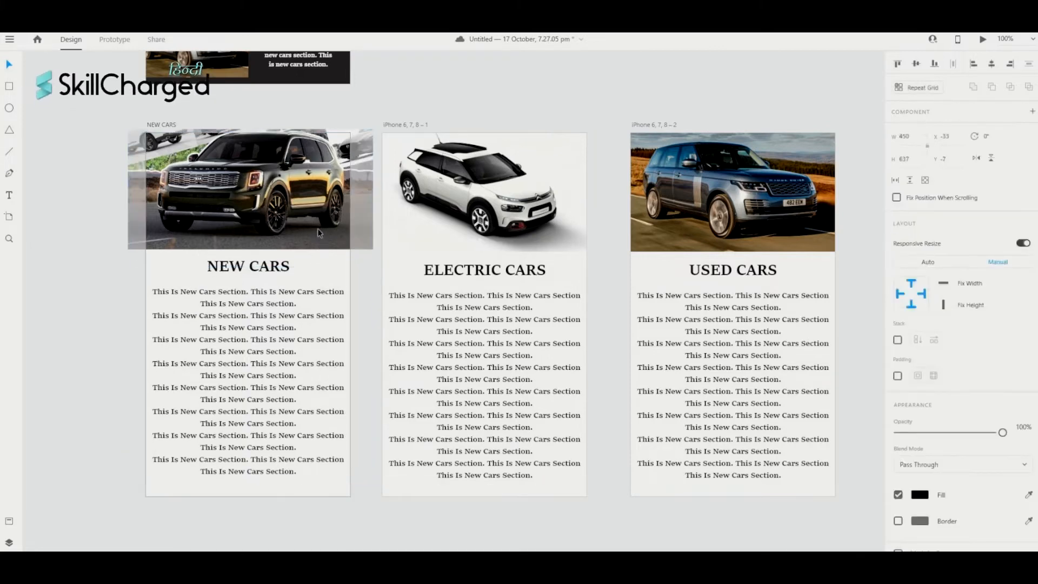
left_click_drag(318, 236, 317, 236)
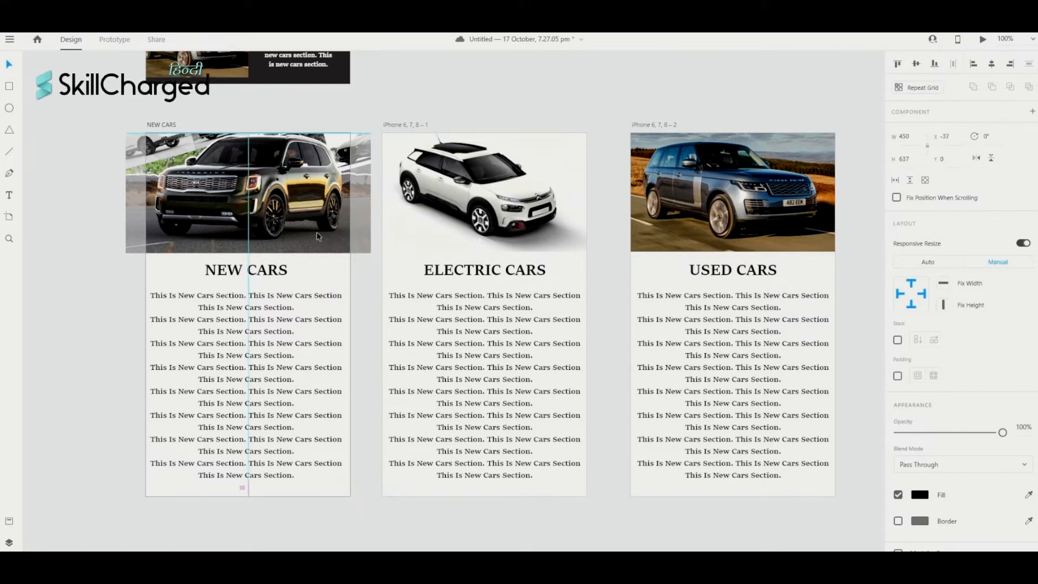
left_click(81, 317)
scroll(80, 316, "right", 1)
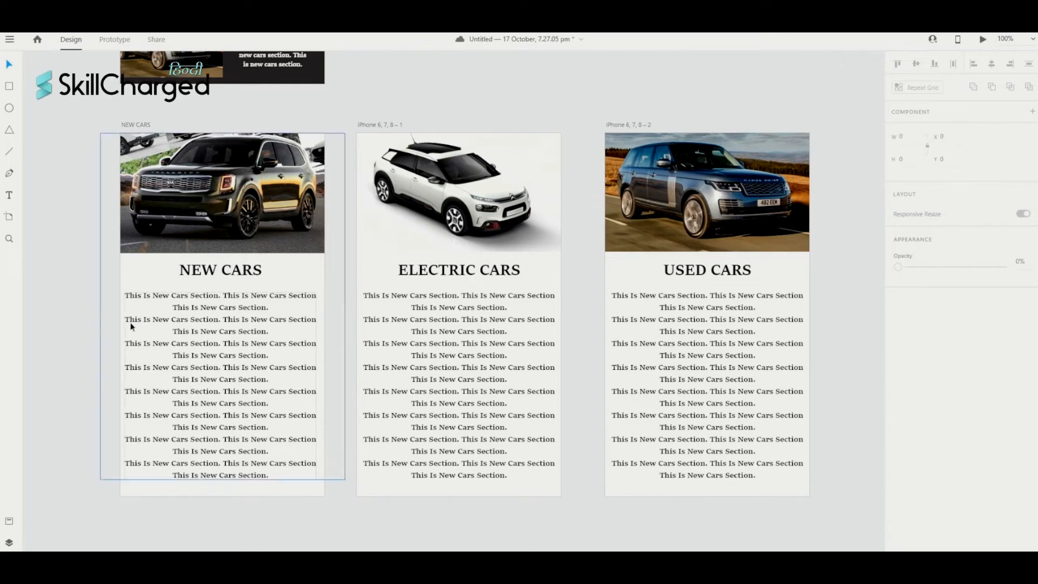
scroll(134, 322, "down", 4)
scroll(135, 322, "up", 5)
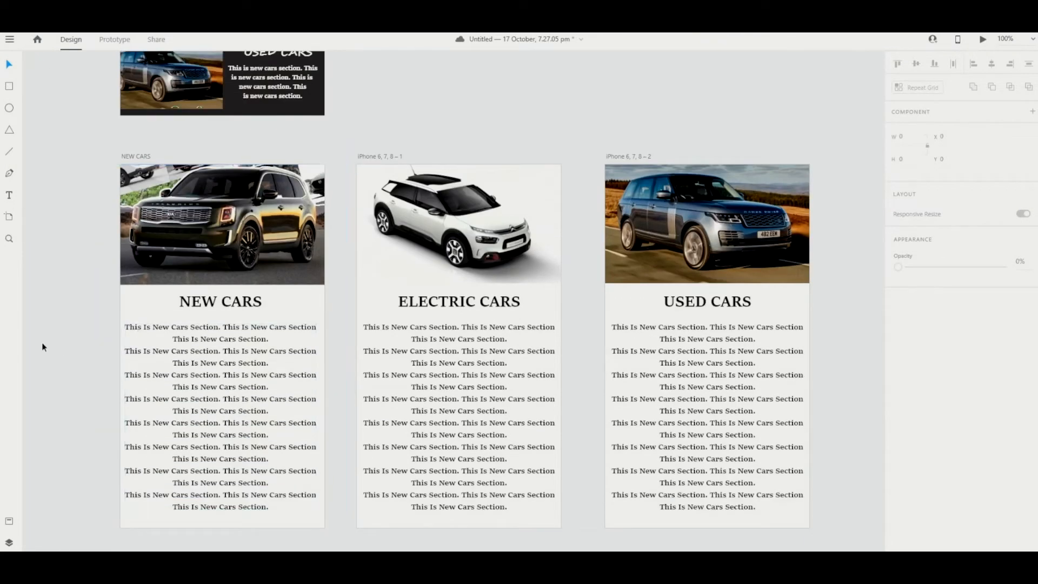
scroll(89, 325, "up", 4)
scroll(90, 325, "up", 1)
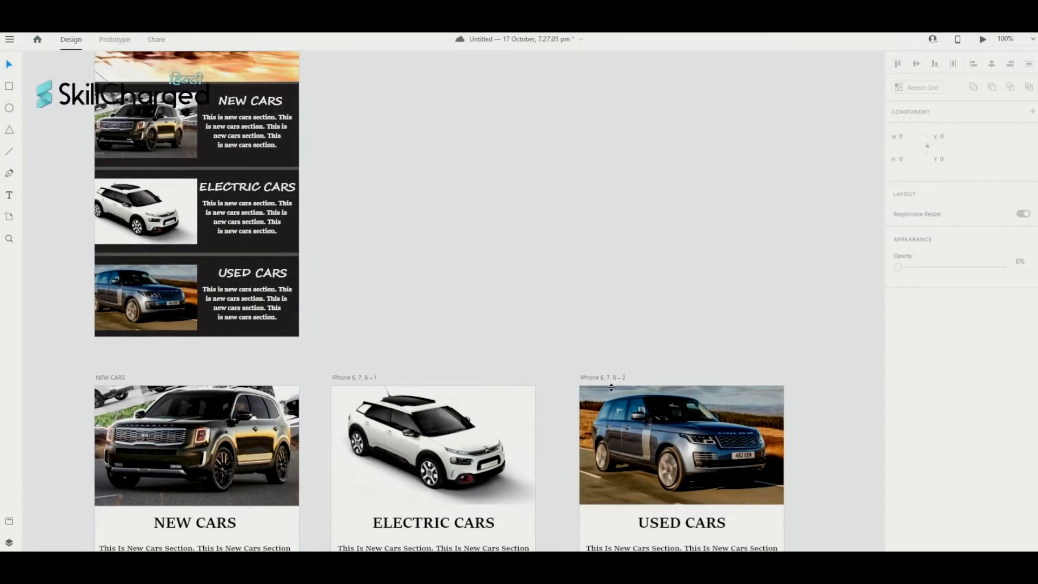
scroll(432, 301, "left", 2)
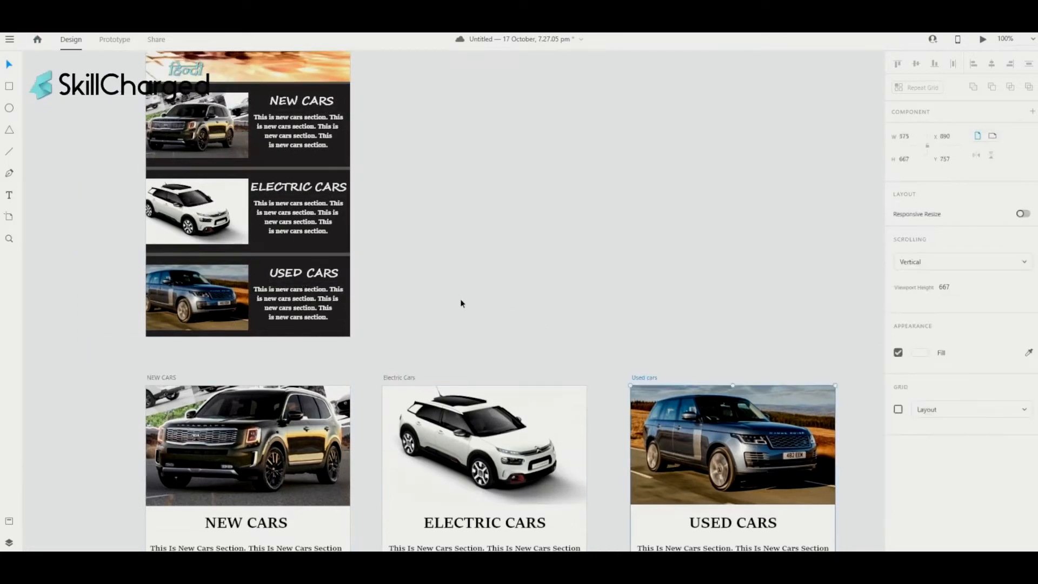
scroll(461, 299, "down", 2)
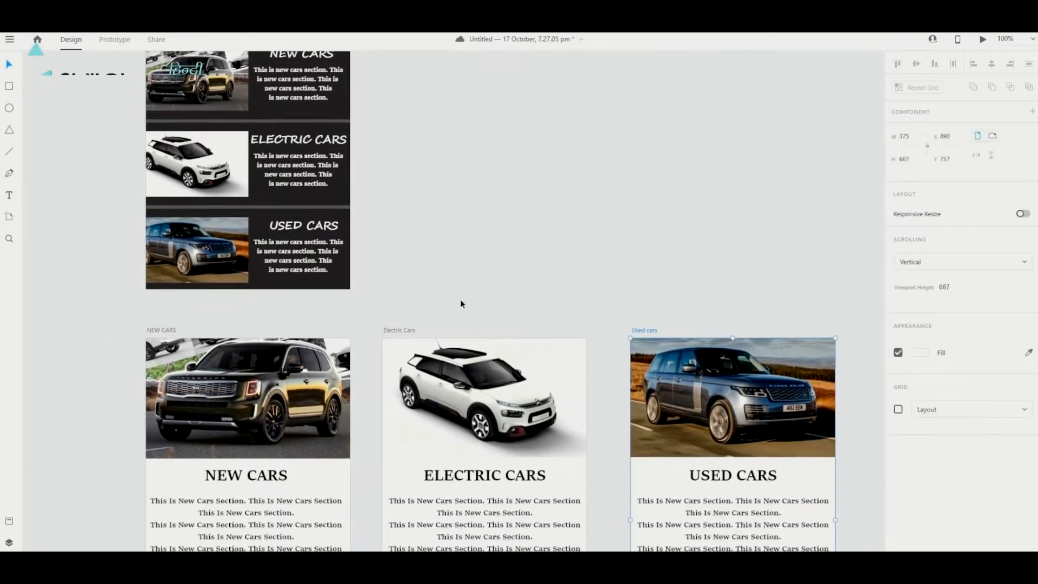
scroll(490, 268, "up", 1)
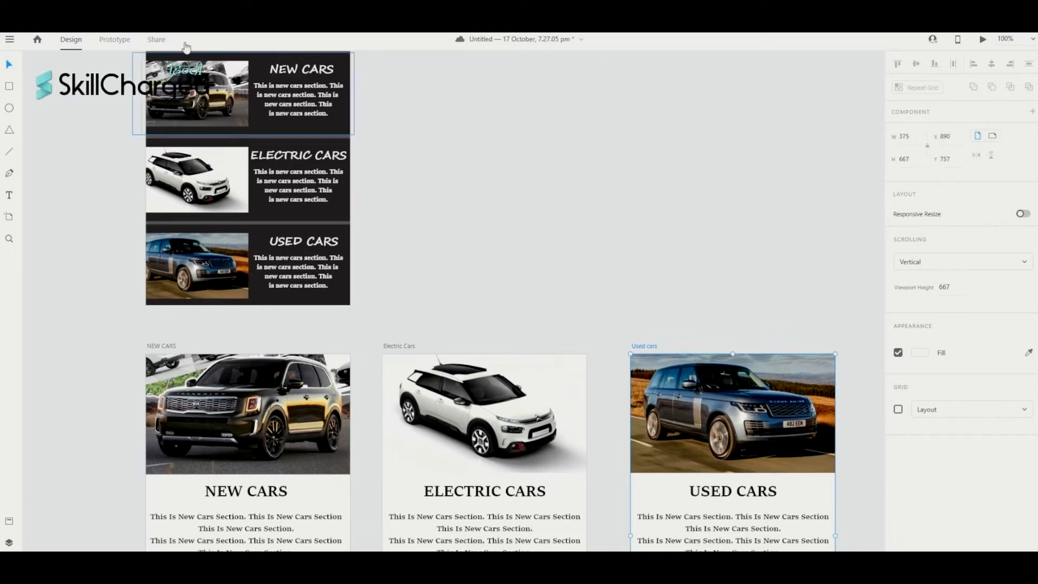
- In Prototype mode, wire Home's NEW CARS and ELECTRIC CARS banners to their matching artboards
left_click(114, 40)
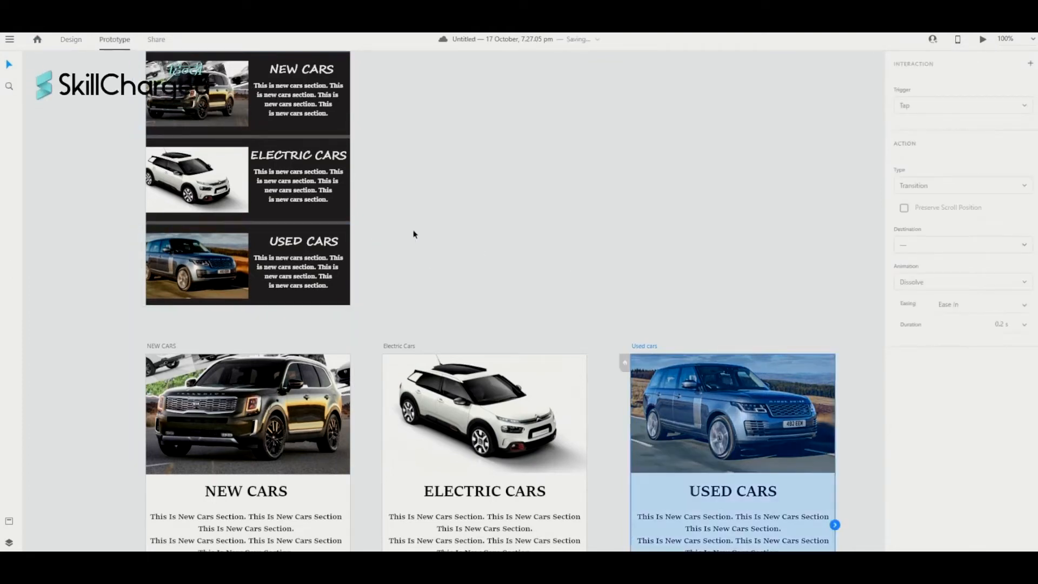
scroll(469, 214, "down", 1)
scroll(468, 214, "up", 4)
scroll(468, 214, "right", 2)
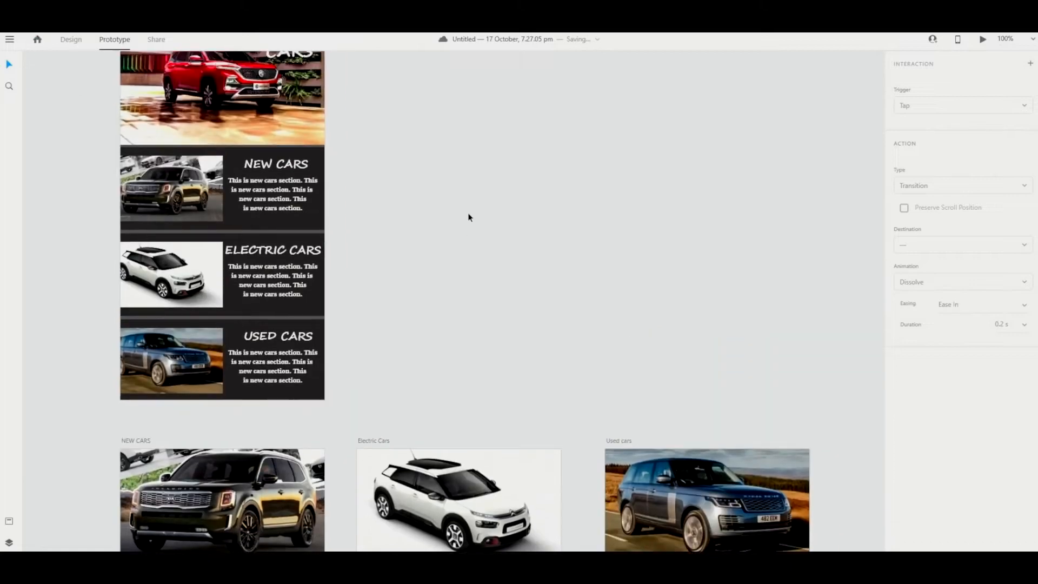
scroll(468, 217, "down", 1)
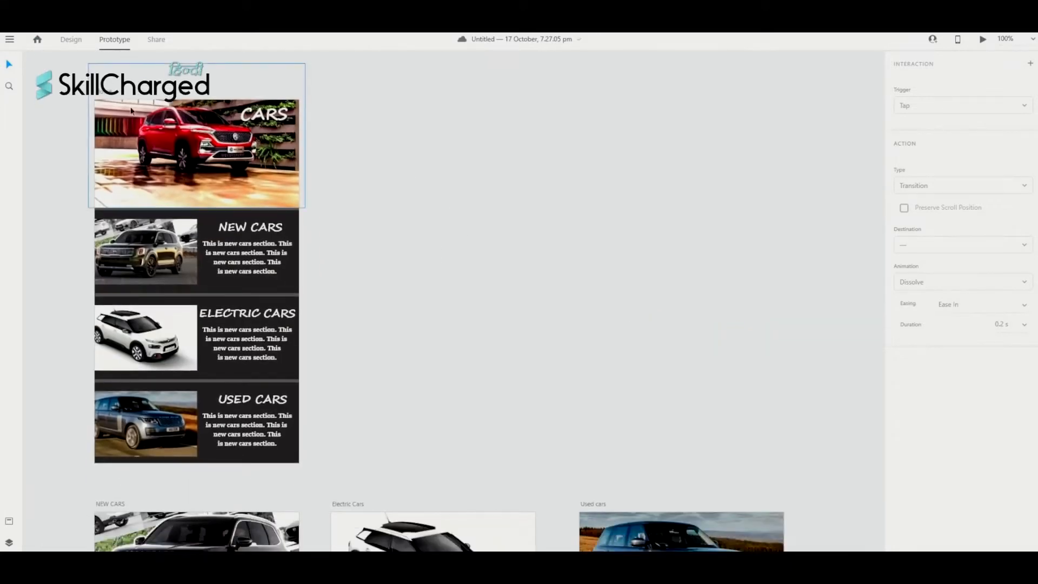
left_click(109, 97)
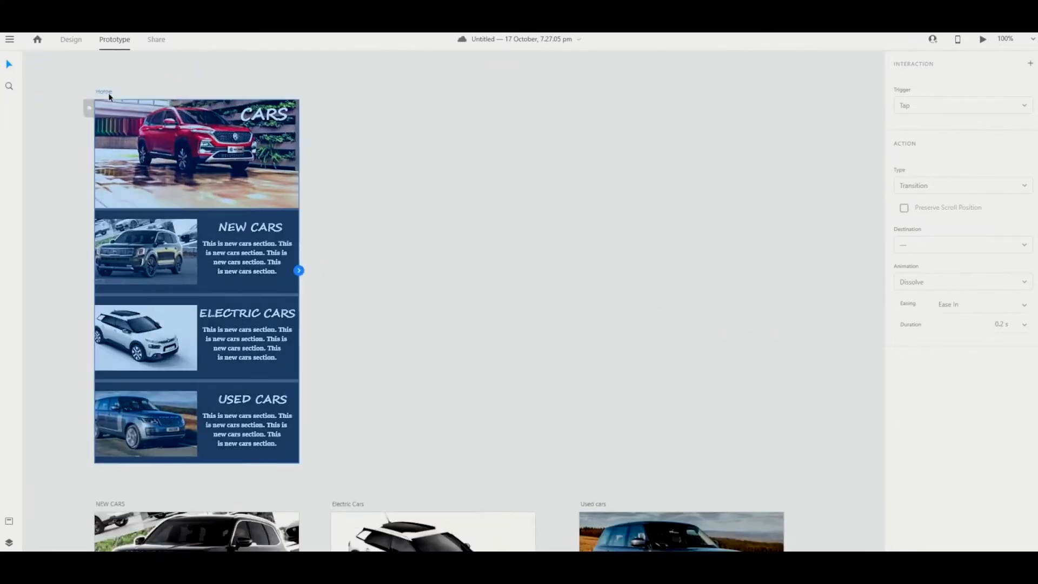
left_click(299, 270)
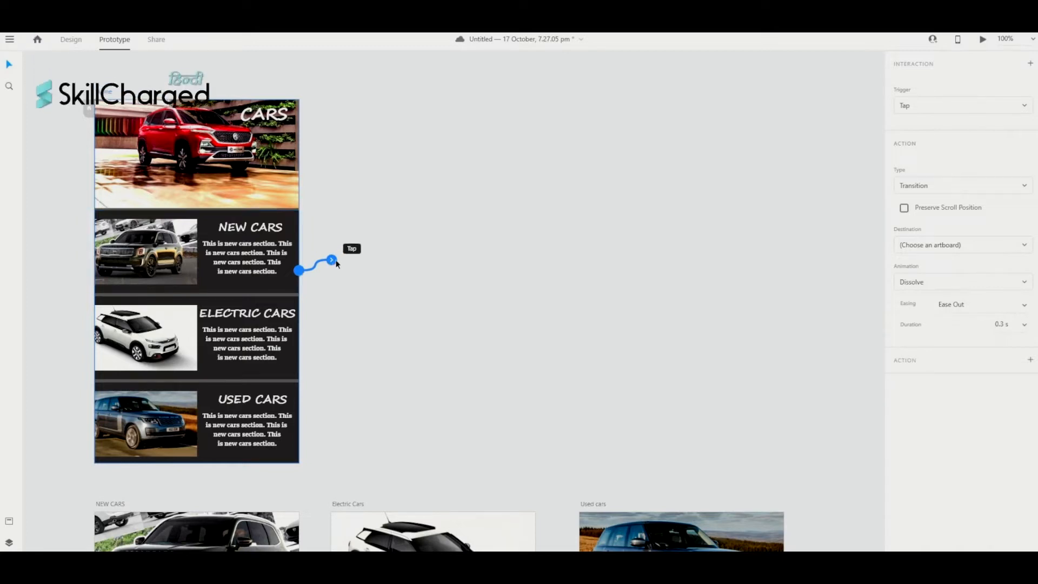
left_click_drag(334, 266, 249, 547)
left_click(260, 335)
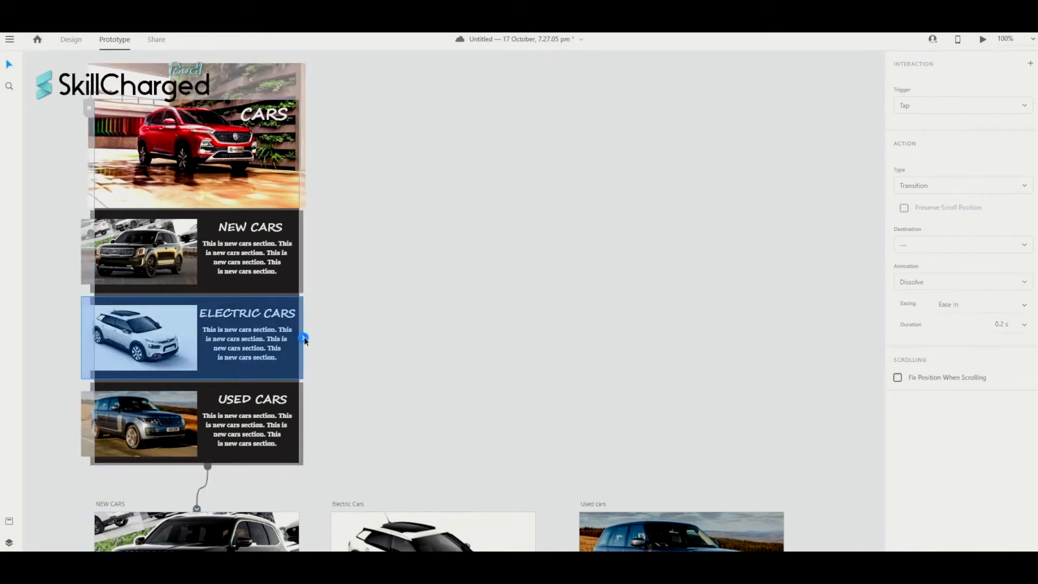
left_click_drag(304, 339, 424, 551)
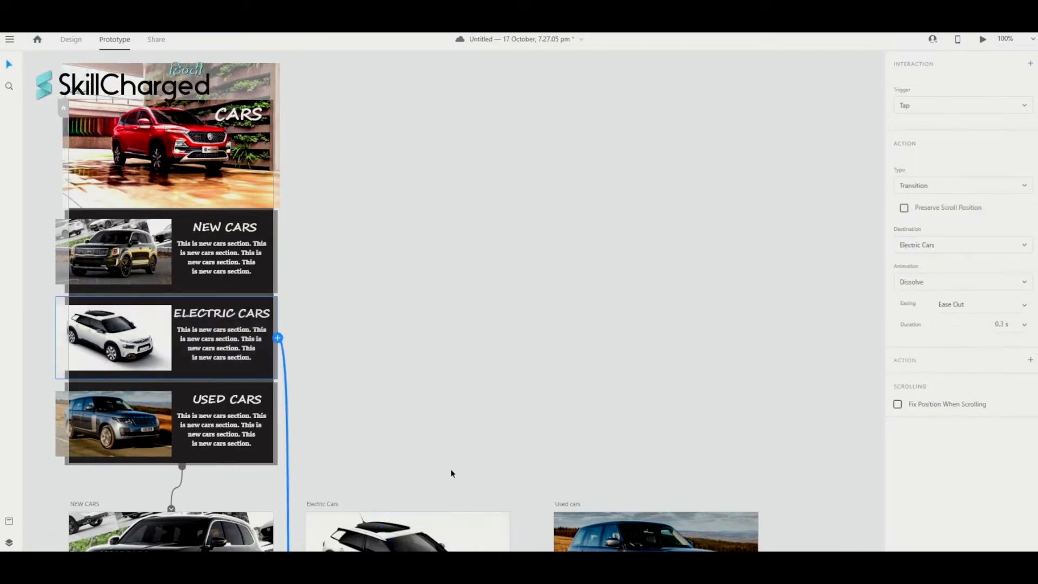
- Wire the USED CARS card to the Used cars artboard with a 0.3 s tap dissolve
scroll(451, 467, "down", 3)
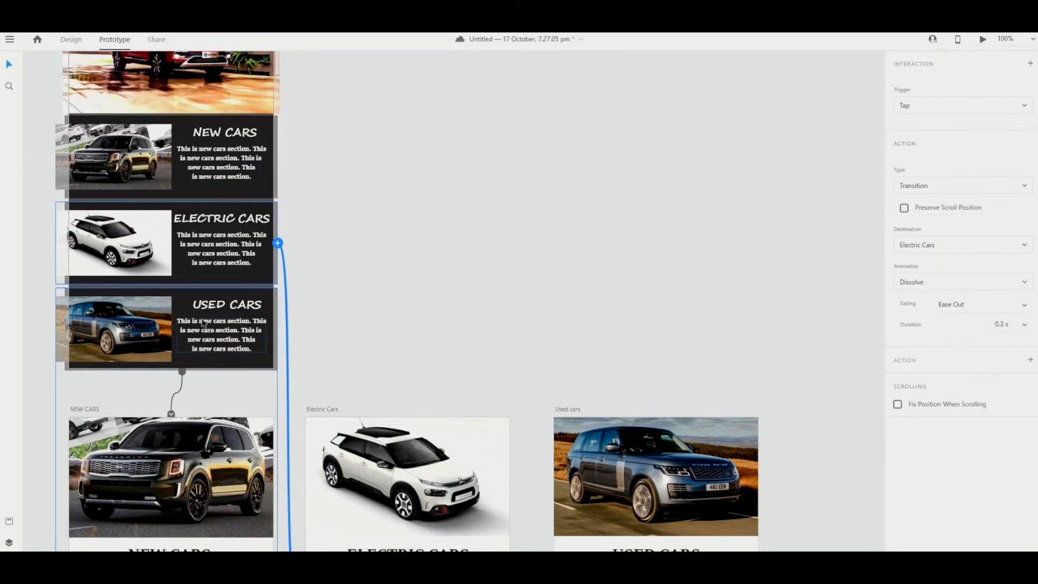
left_click(216, 304)
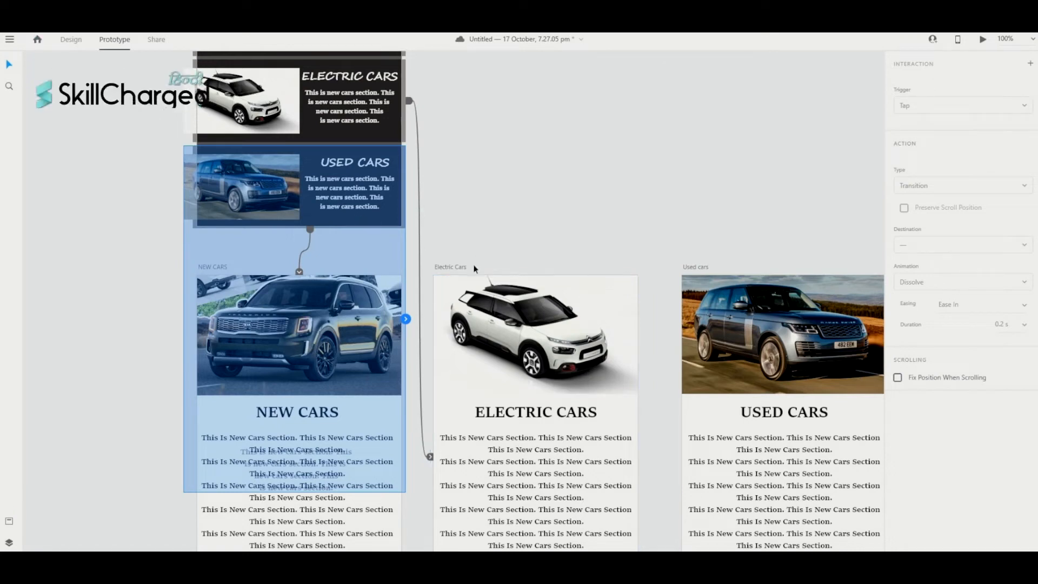
left_click(394, 428)
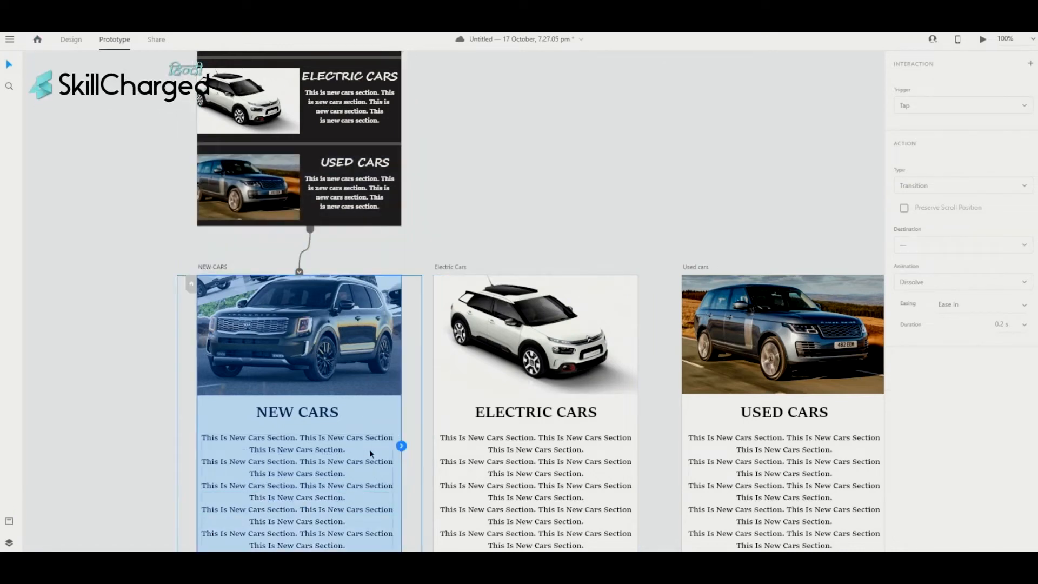
left_click(359, 217)
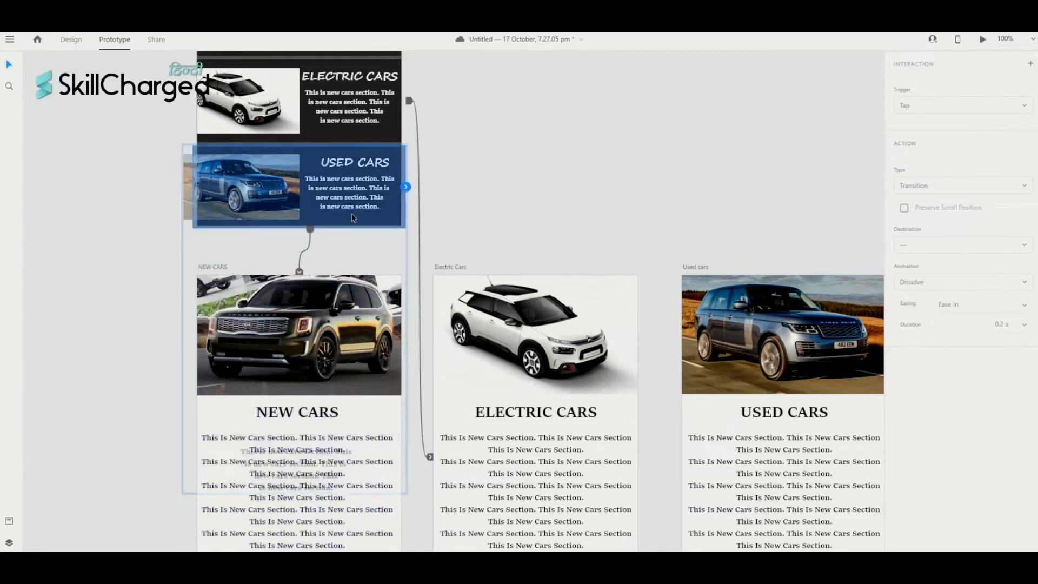
scroll(357, 203, "right", 1)
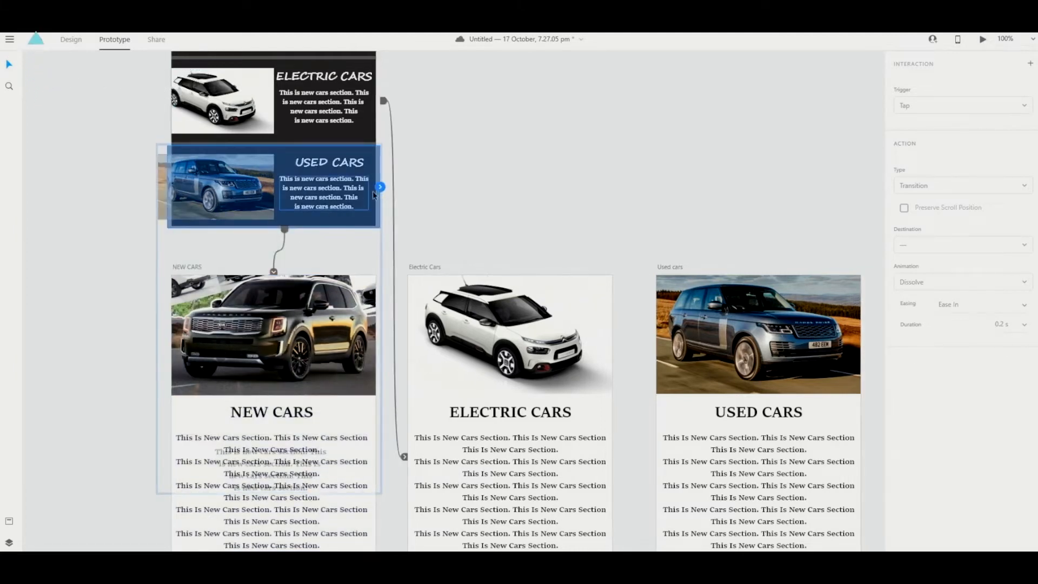
left_click_drag(381, 188, 748, 384)
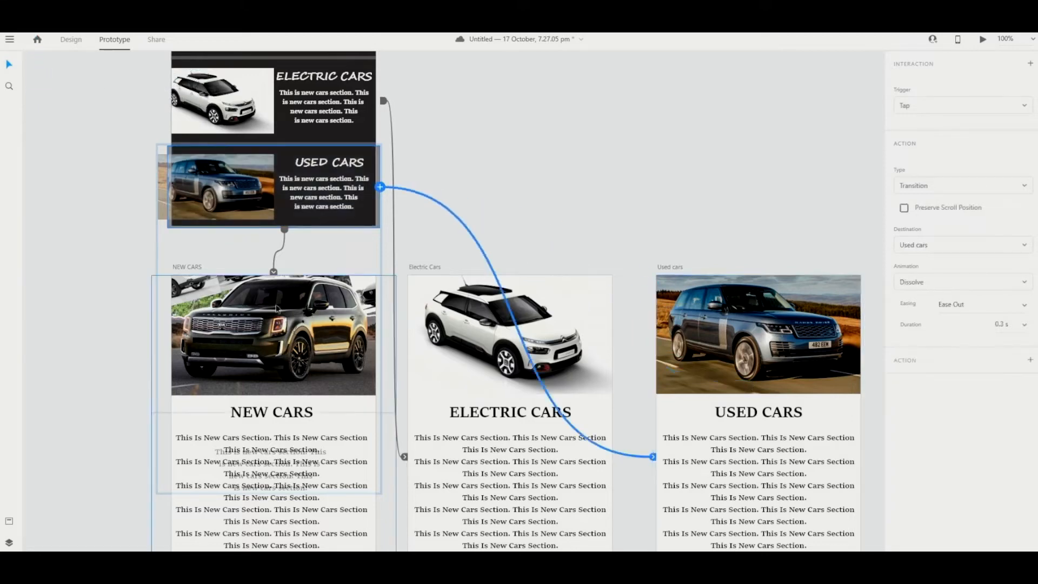
scroll(276, 314, "down", 5)
scroll(276, 313, "up", 14)
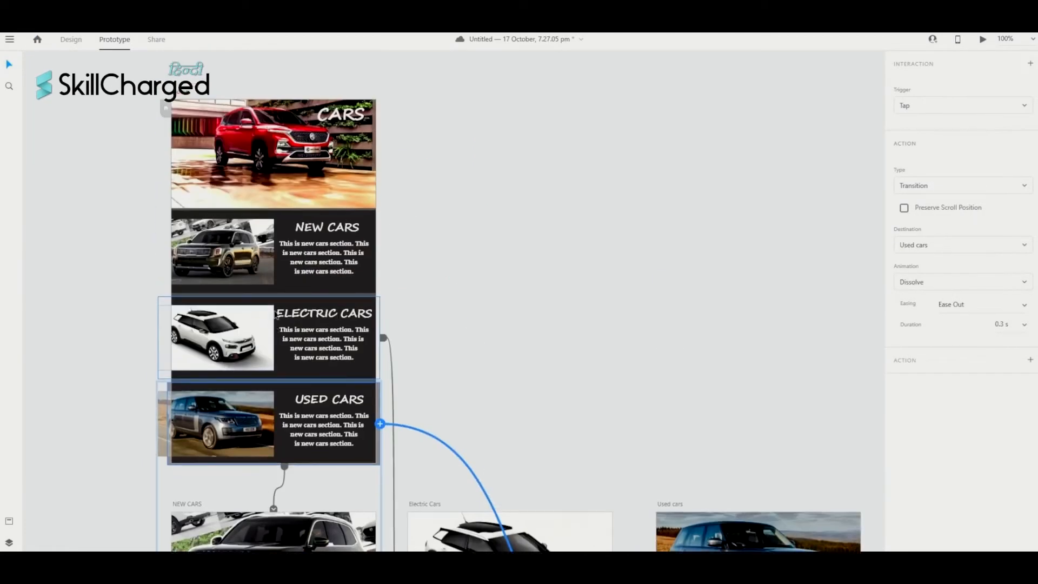
scroll(275, 315, "down", 1)
scroll(274, 315, "up", 3)
scroll(275, 314, "right", 1)
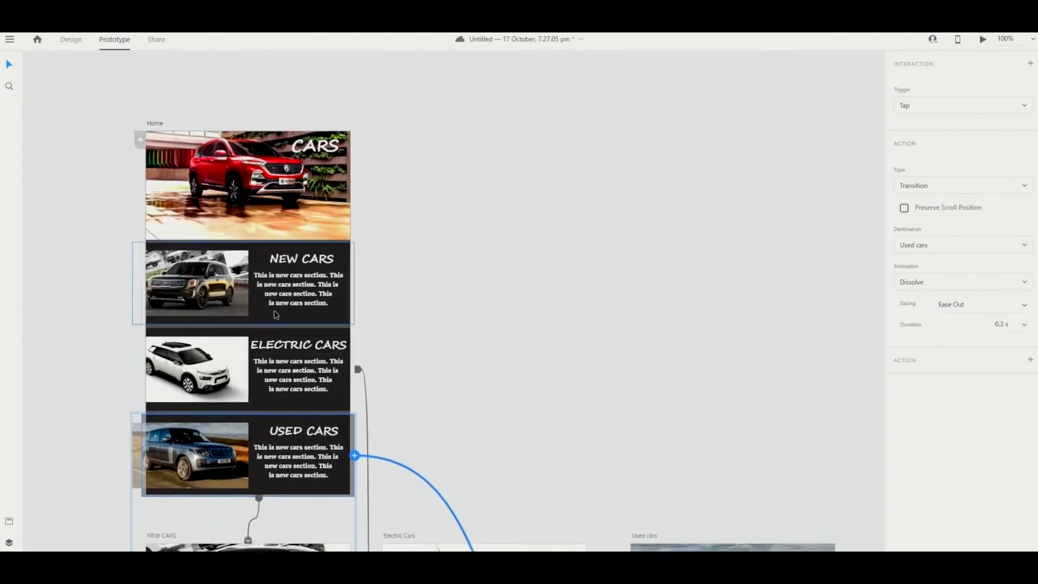
scroll(274, 315, "down", 14)
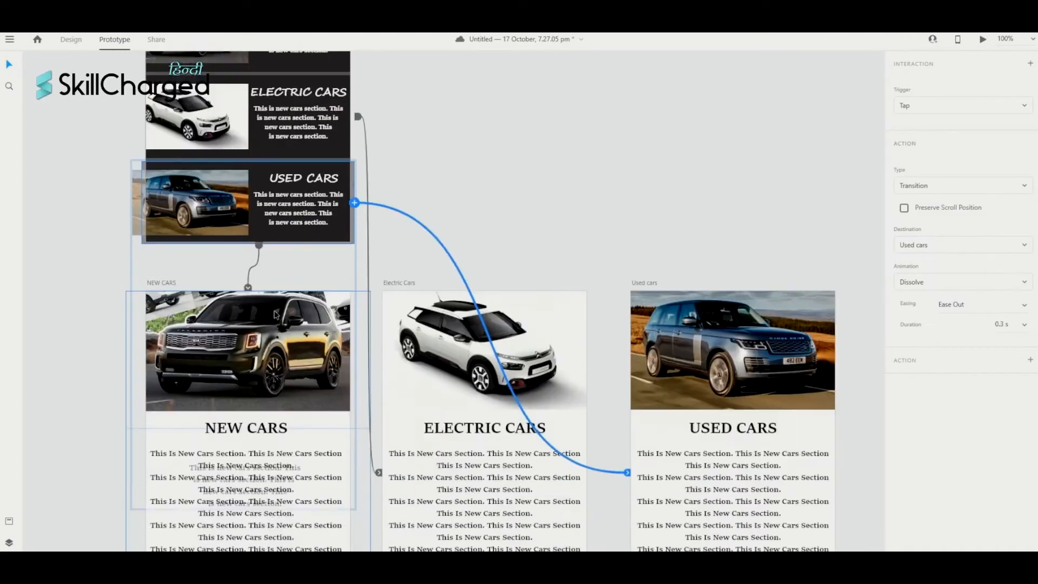
scroll(275, 315, "left", 1)
scroll(276, 315, "up", 4)
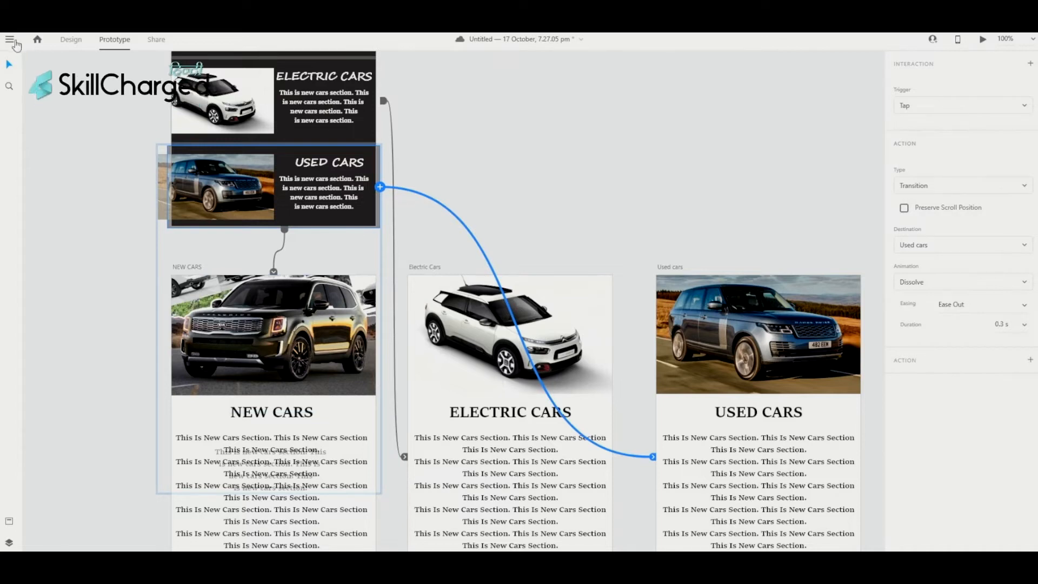
- Save the document as a local file named Cars Prototype 2
left_click(12, 41)
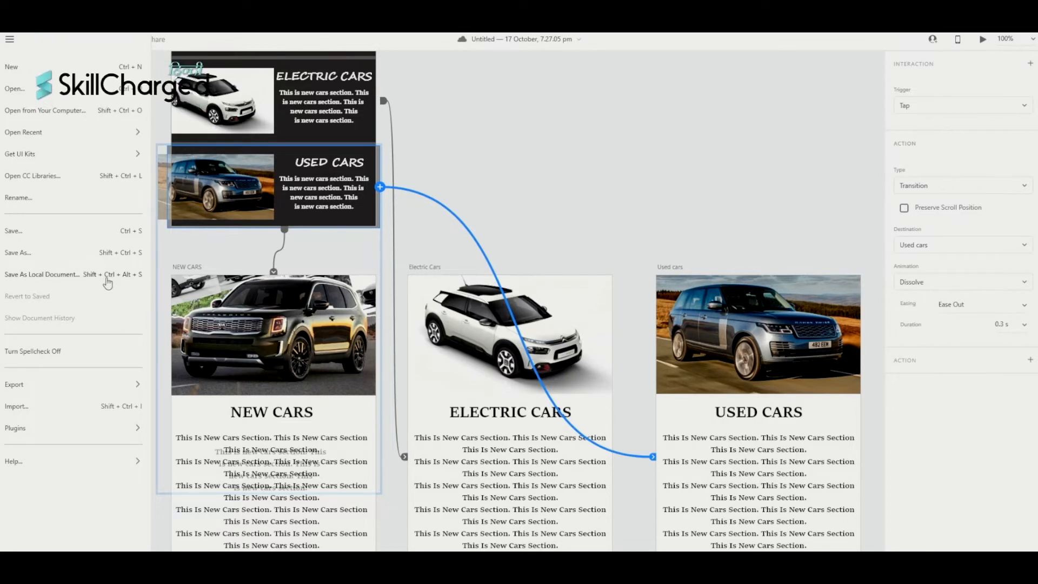
left_click(101, 276)
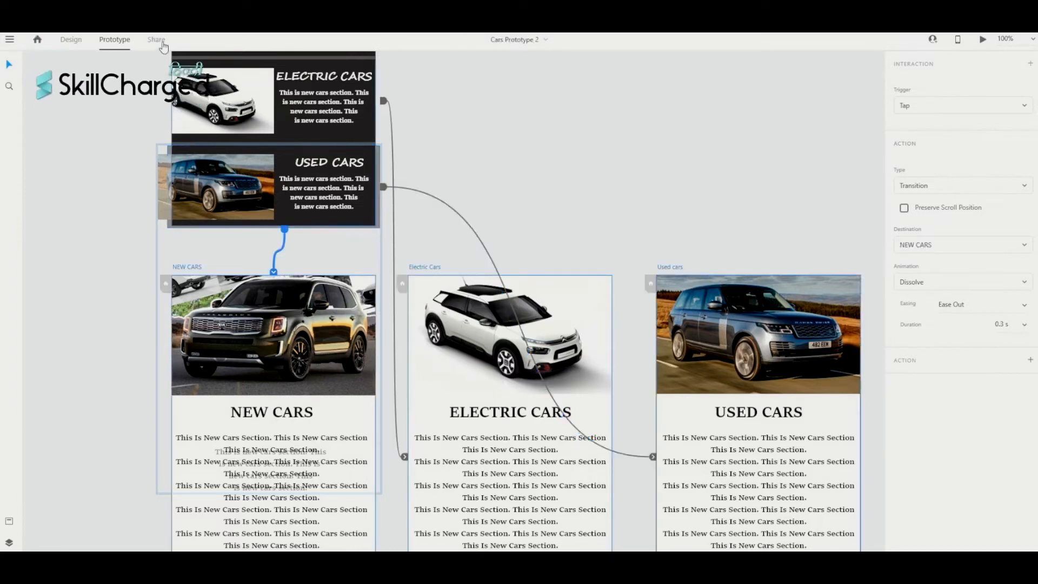
- Create a Design Review share link for Cars Prototype 2, limited to invited people
left_click(157, 40)
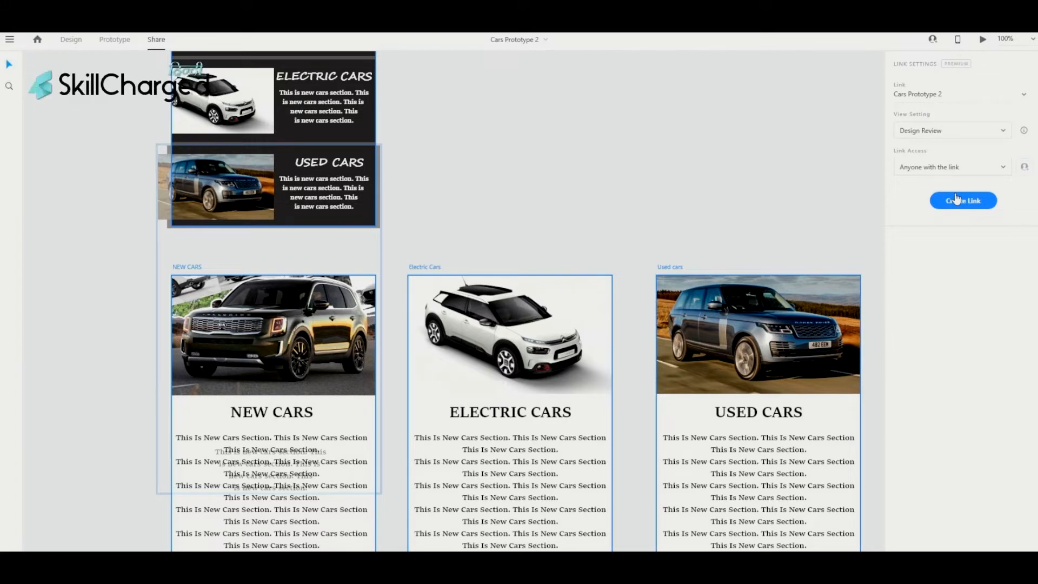
left_click(982, 203)
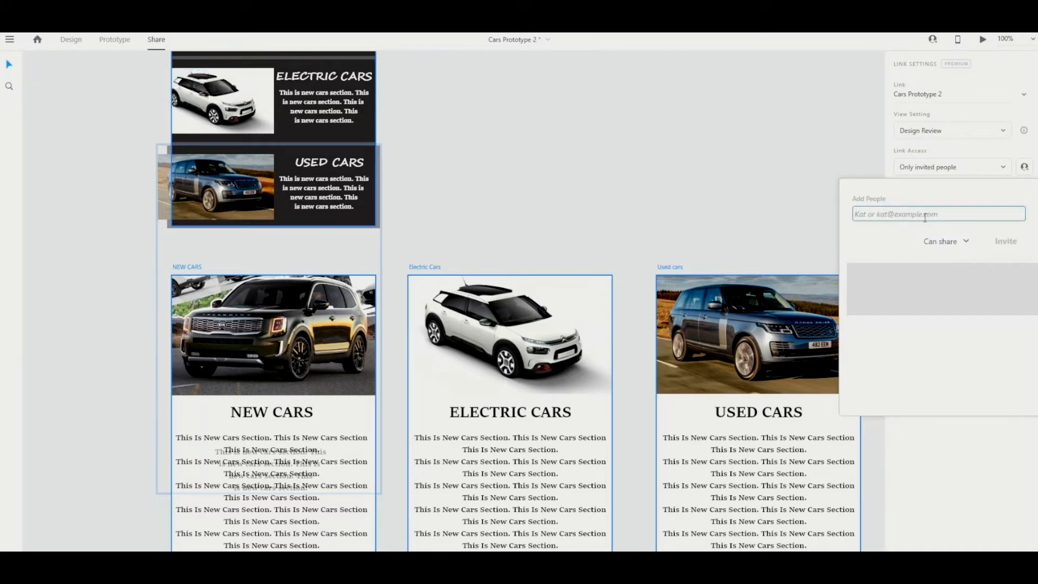
- Enter placeholder invitee and message text, check the Can share options, then close the invite form
type("fgdgfd")
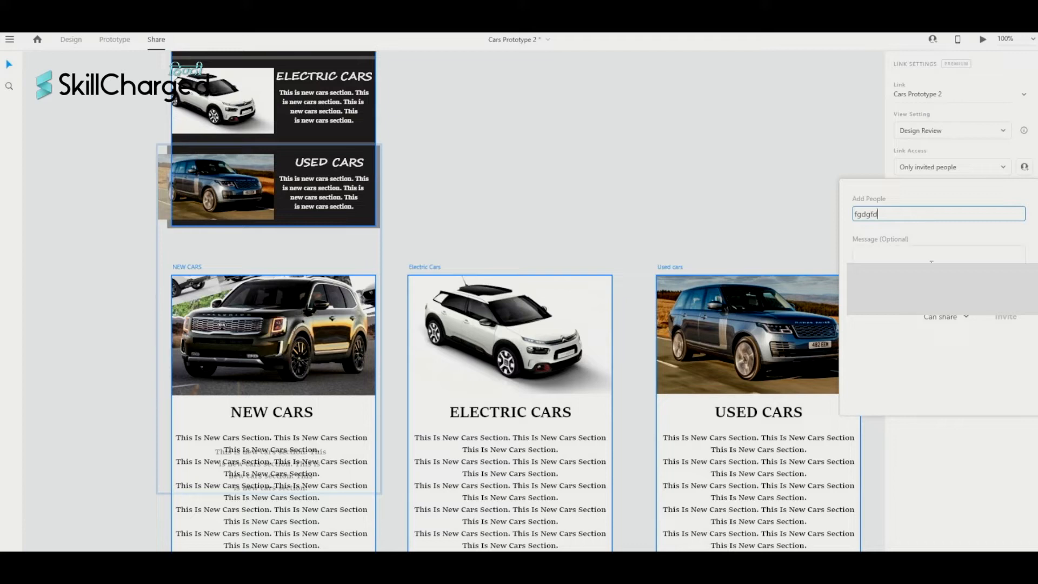
left_click(932, 257)
type("sdfsddfdfgdf")
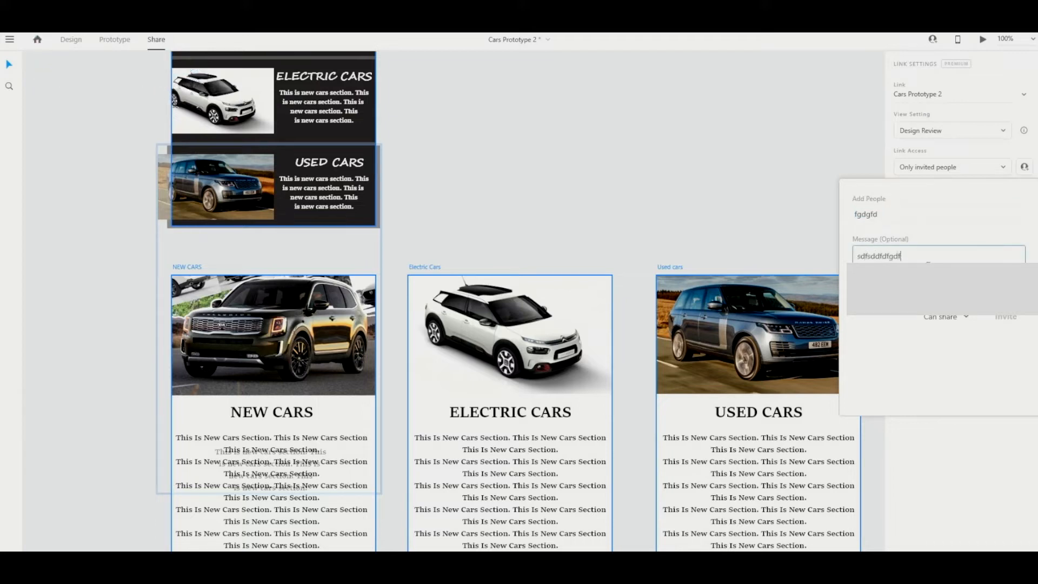
left_click(968, 318)
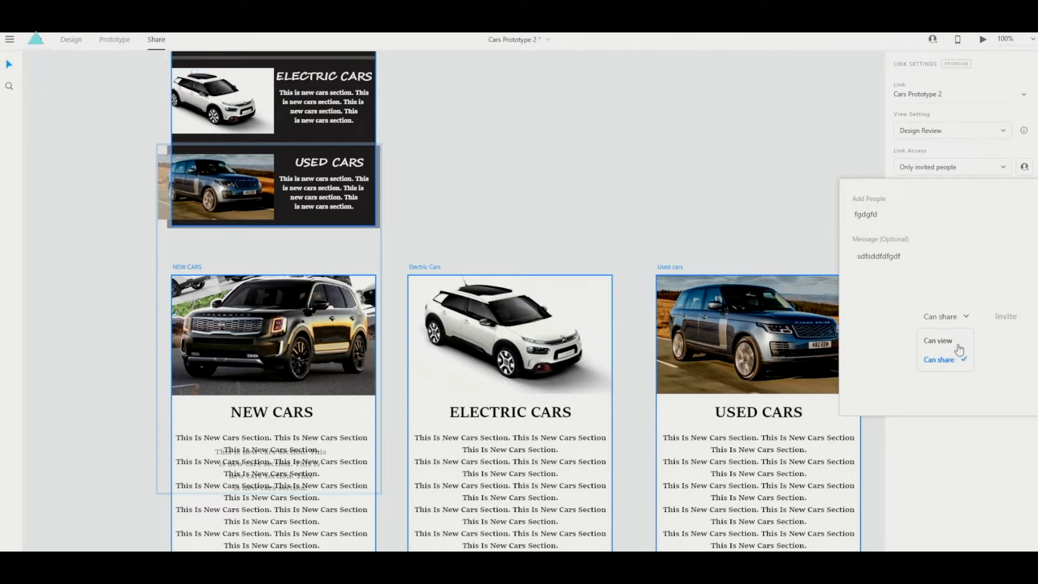
left_click(1001, 339)
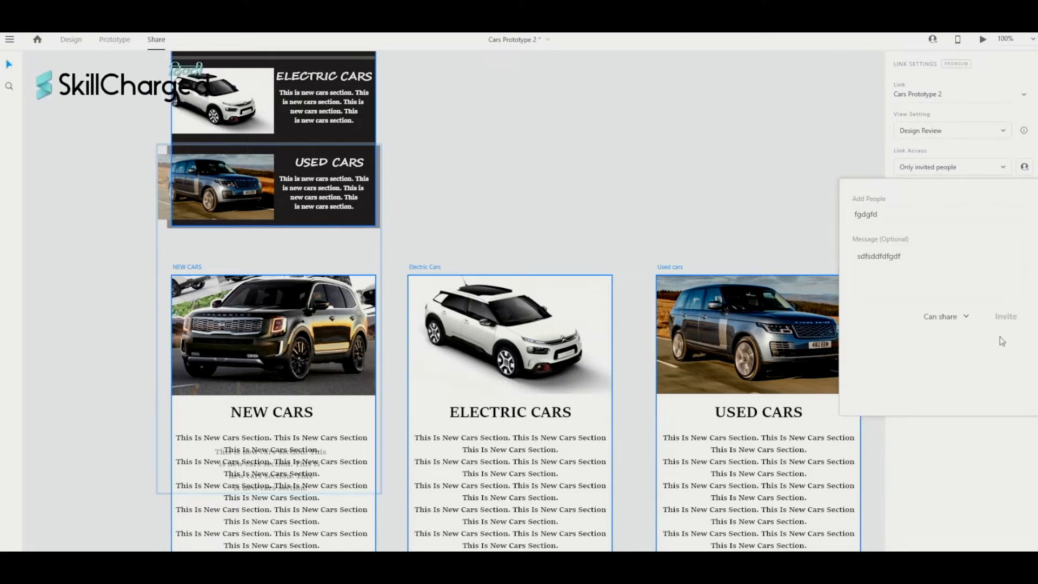
left_click(979, 430)
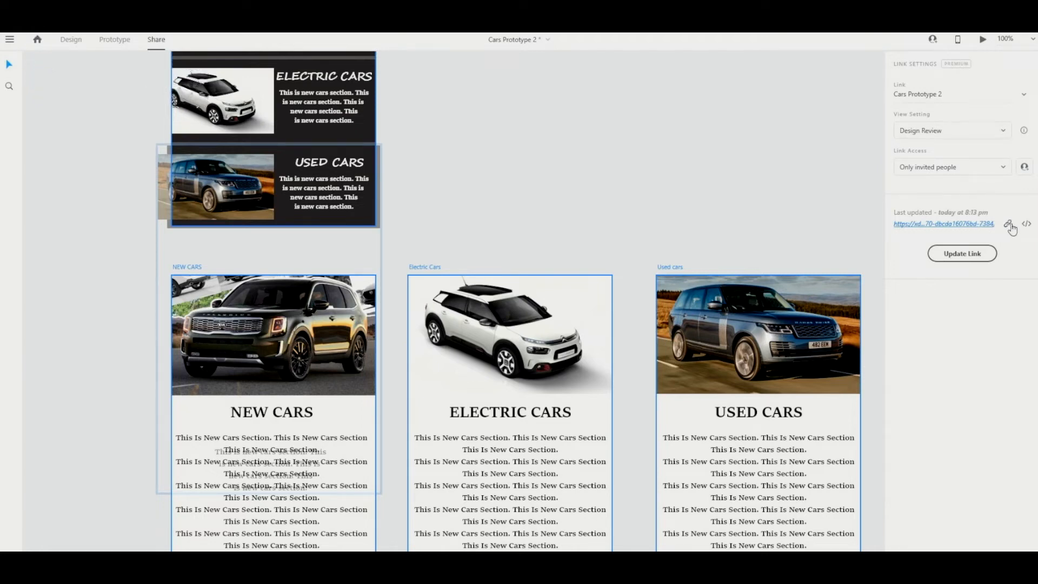
- Update the Cars Prototype 2 private share link
left_click(964, 254)
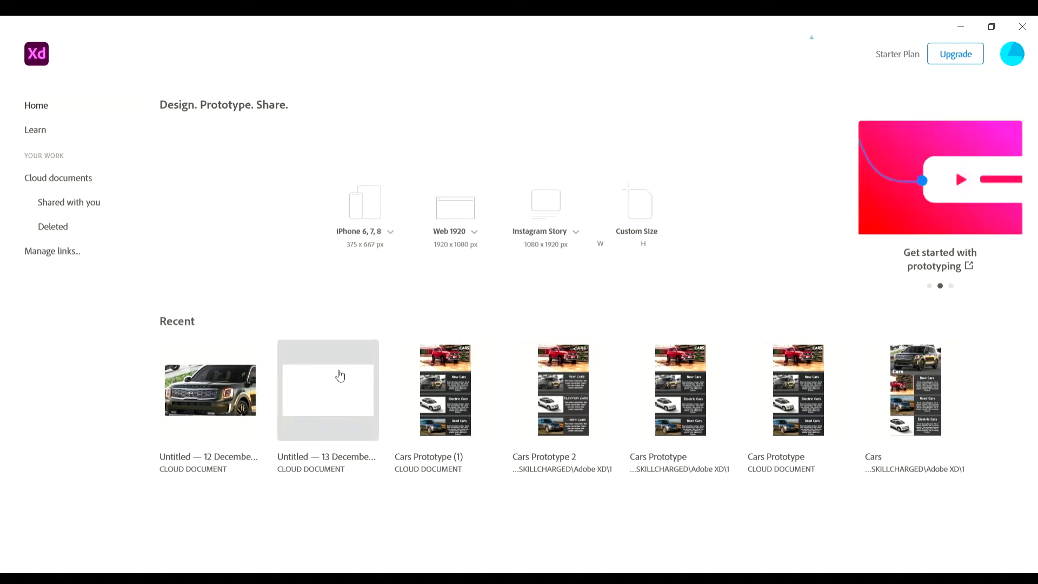
- Open Untitled — 13 December from the Recent documents list
left_click(340, 375)
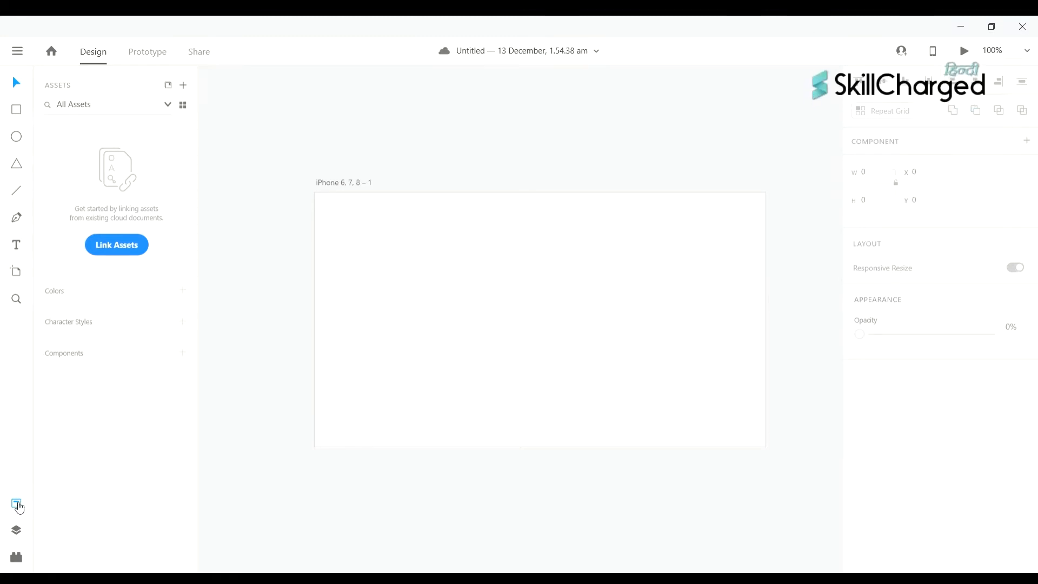
left_click(19, 507)
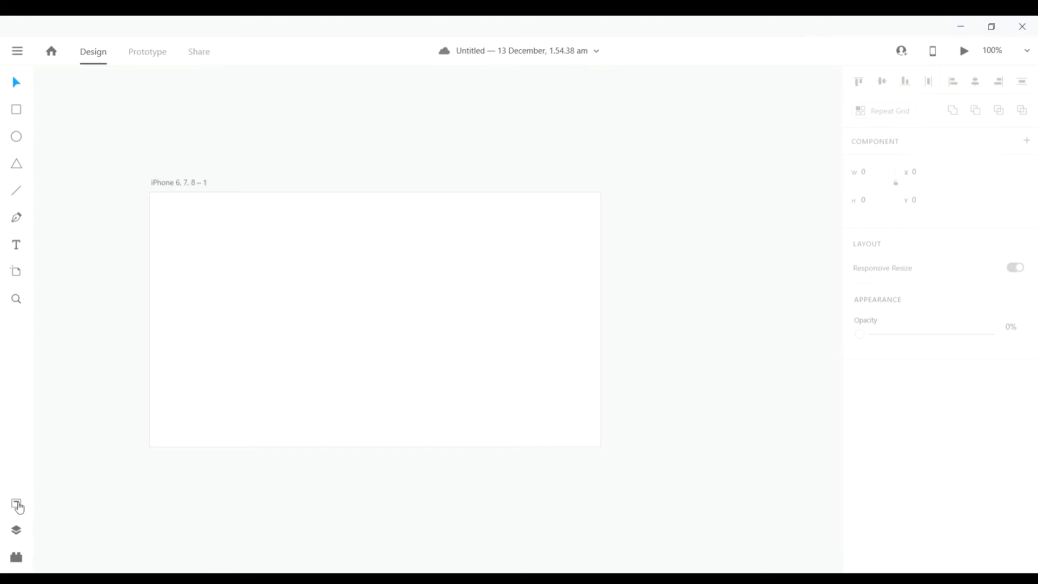
left_click(19, 507)
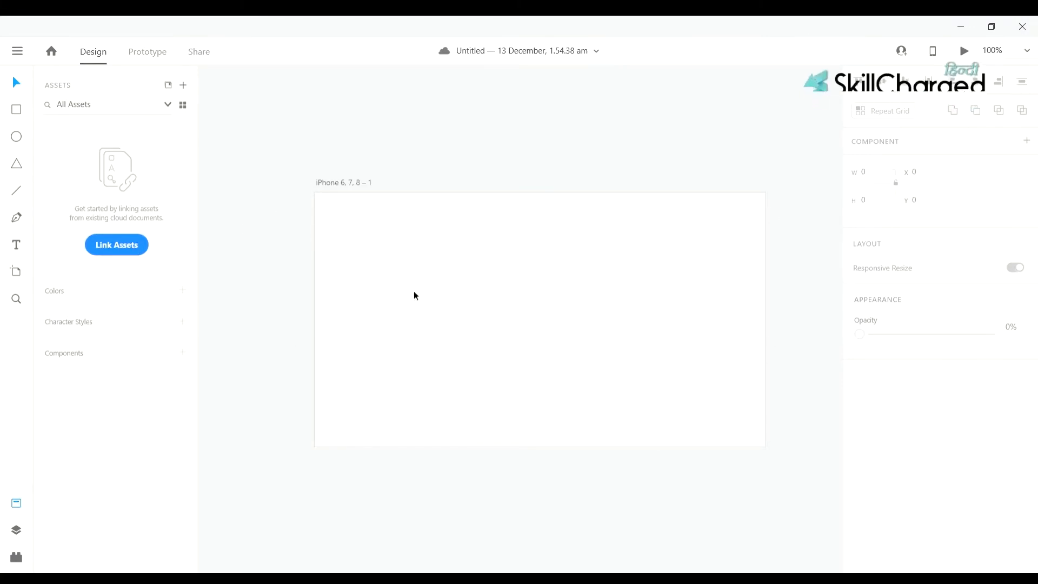
scroll(414, 292, "down", 1)
scroll(472, 292, "left", 4)
scroll(472, 292, "right", 4)
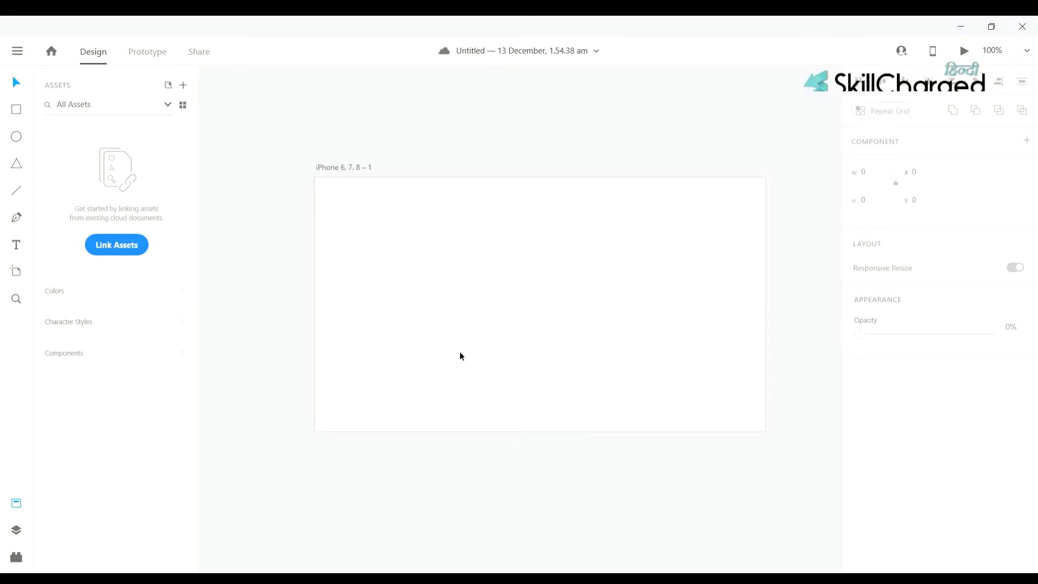
scroll(578, 319, "right", 3)
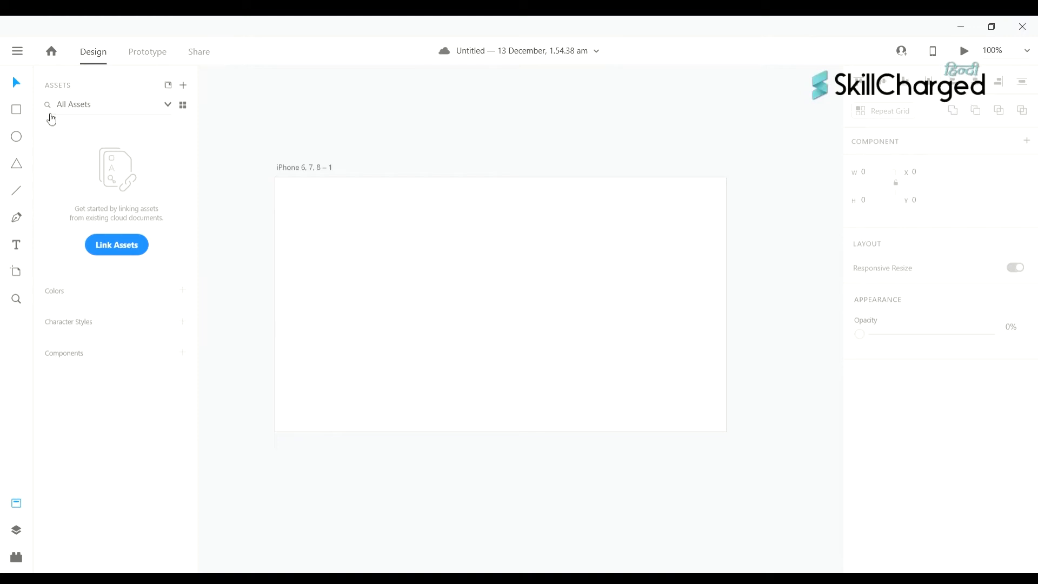
- Draw a rectangle near the artboard's top left and fill it pure red
left_click(12, 111)
left_click_drag(318, 229, 433, 297)
left_click_drag(438, 304, 472, 311)
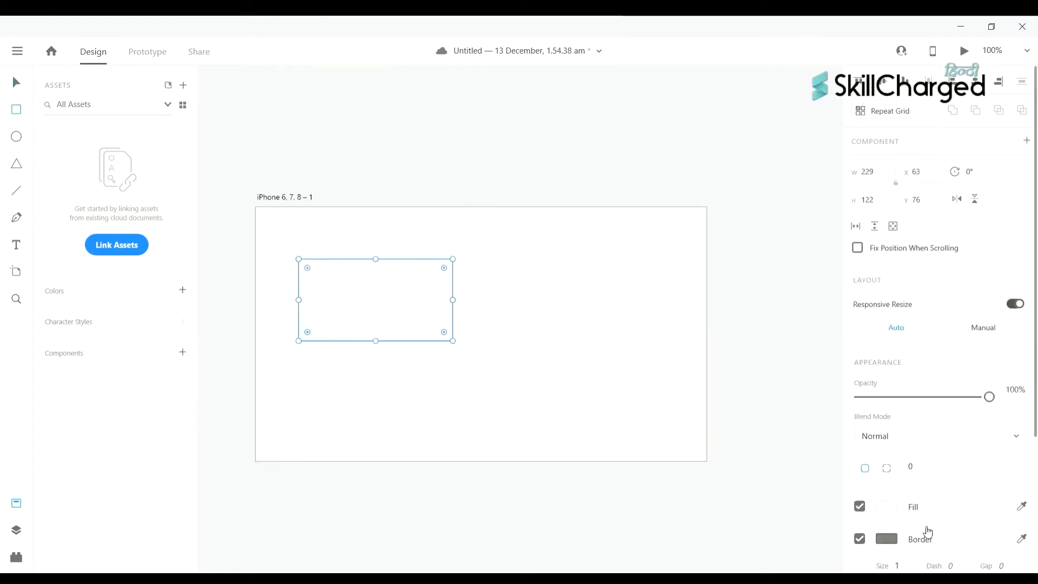
scroll(483, 385, "down", 2)
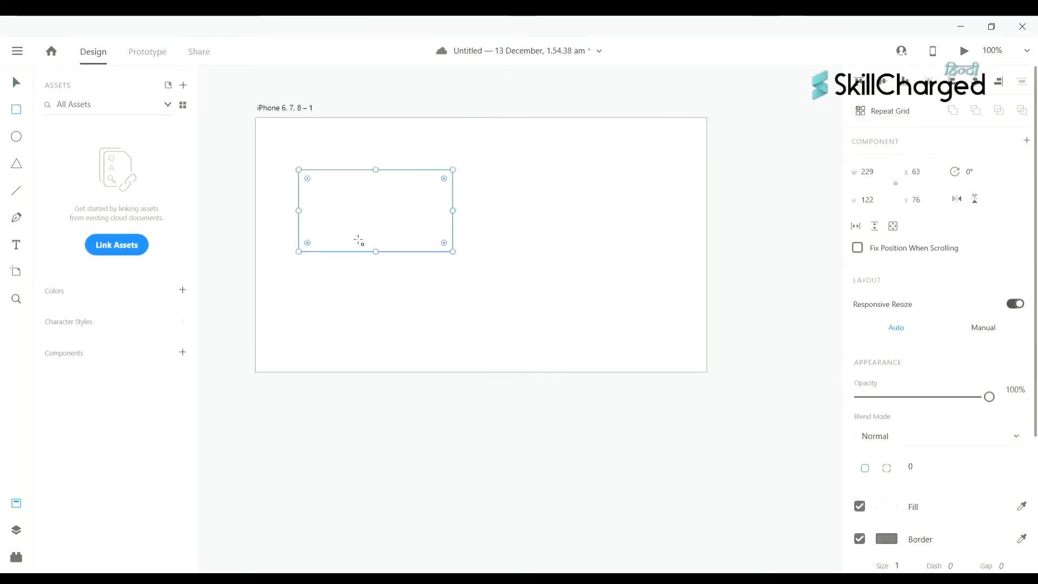
left_click(886, 507)
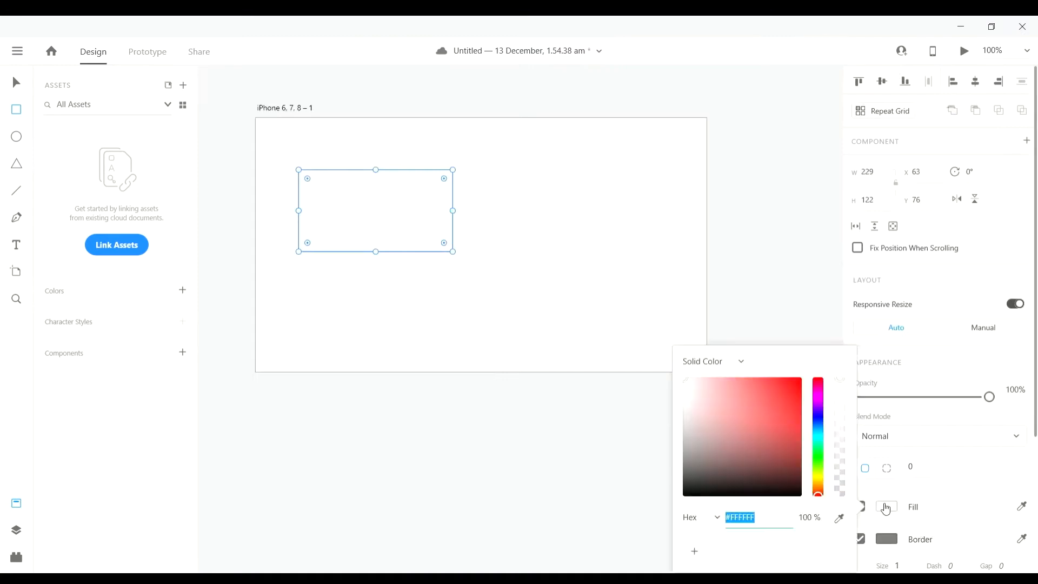
left_click_drag(755, 411, 800, 378)
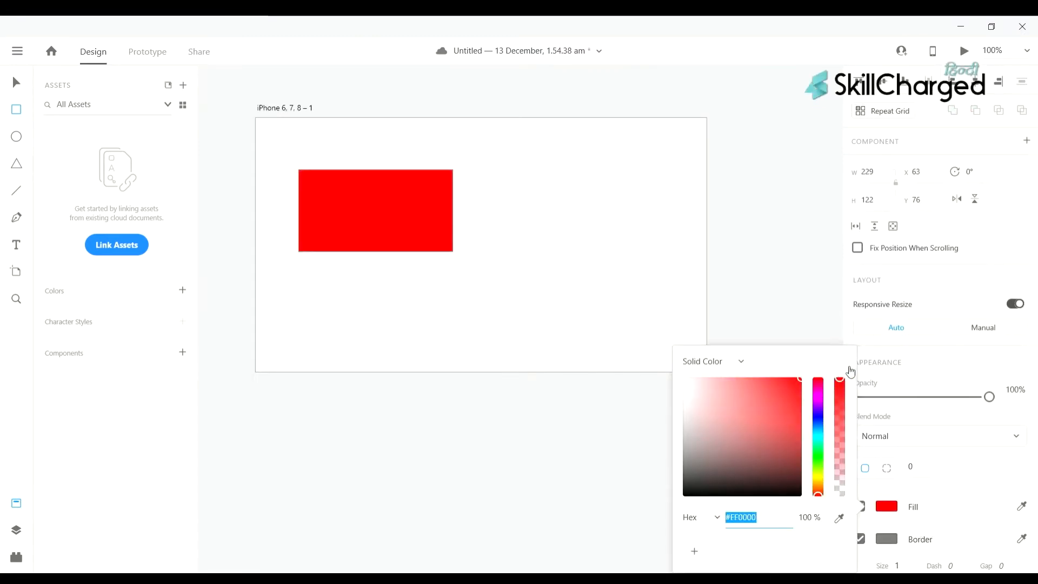
scroll(699, 293, "left", 1)
left_click(442, 230)
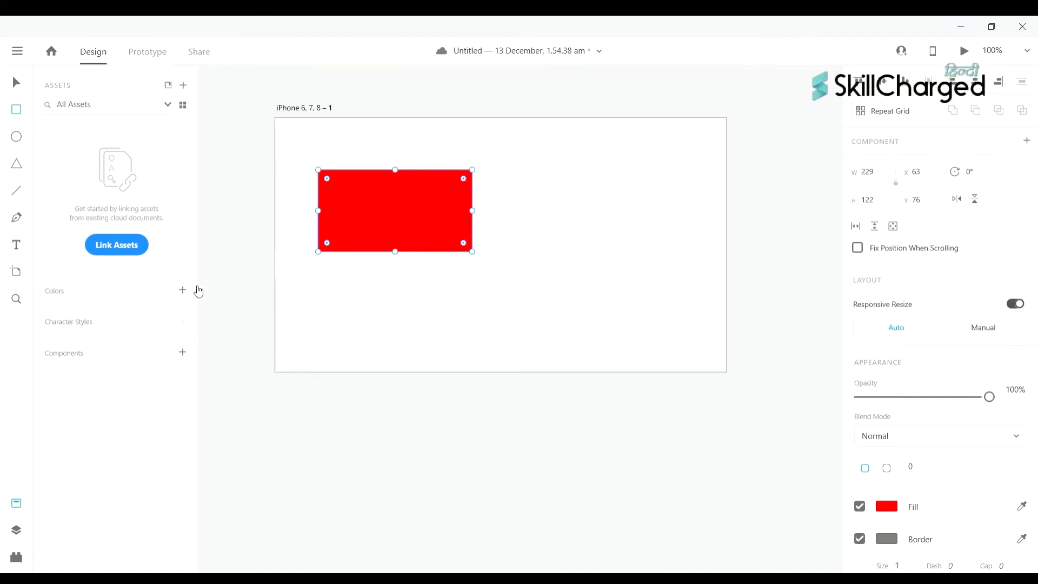
- Make the red rectangle a component and add its colours to the colour assets
left_click(187, 356)
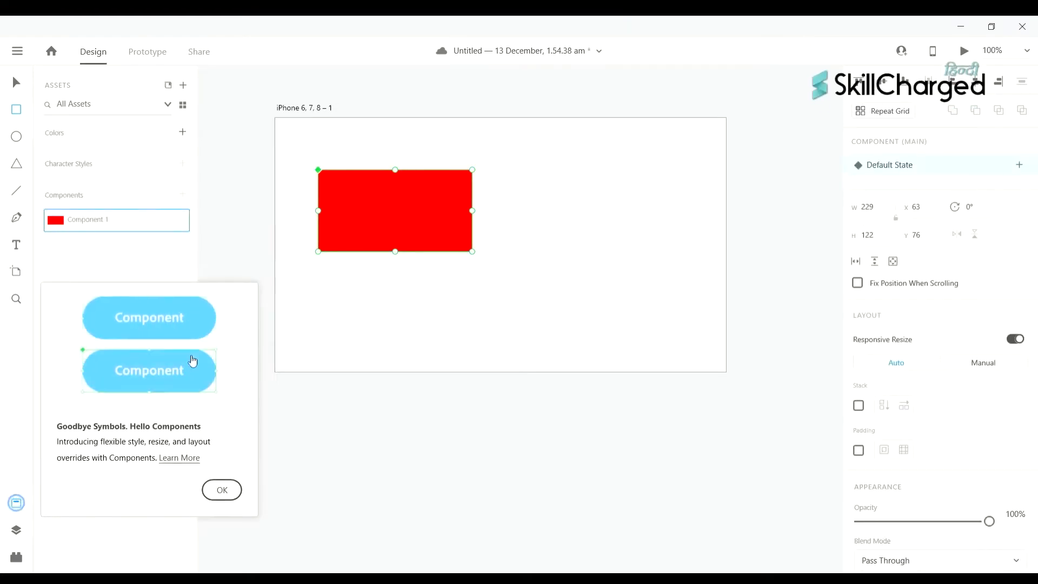
left_click(235, 490)
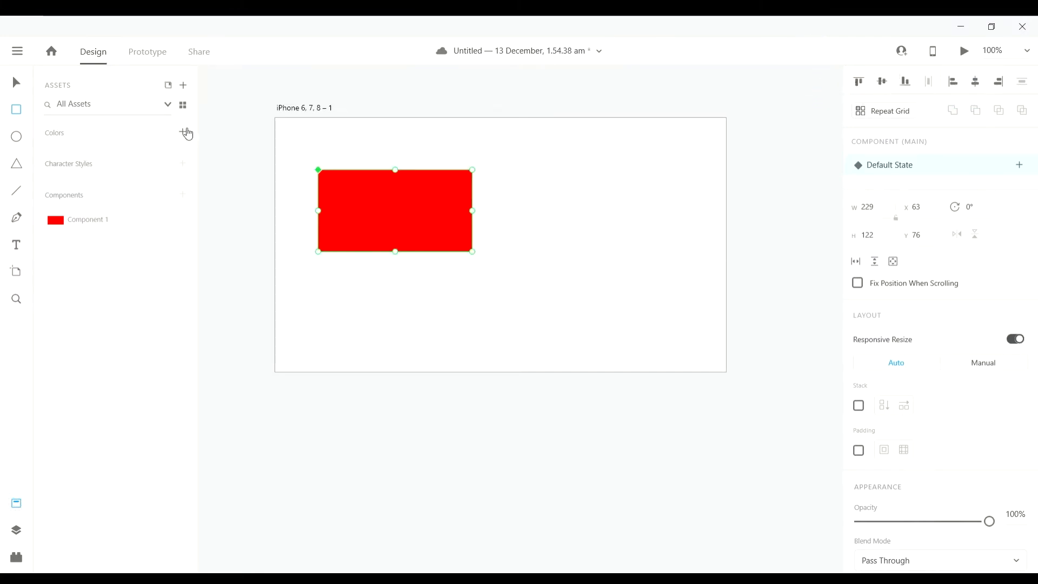
left_click(184, 132)
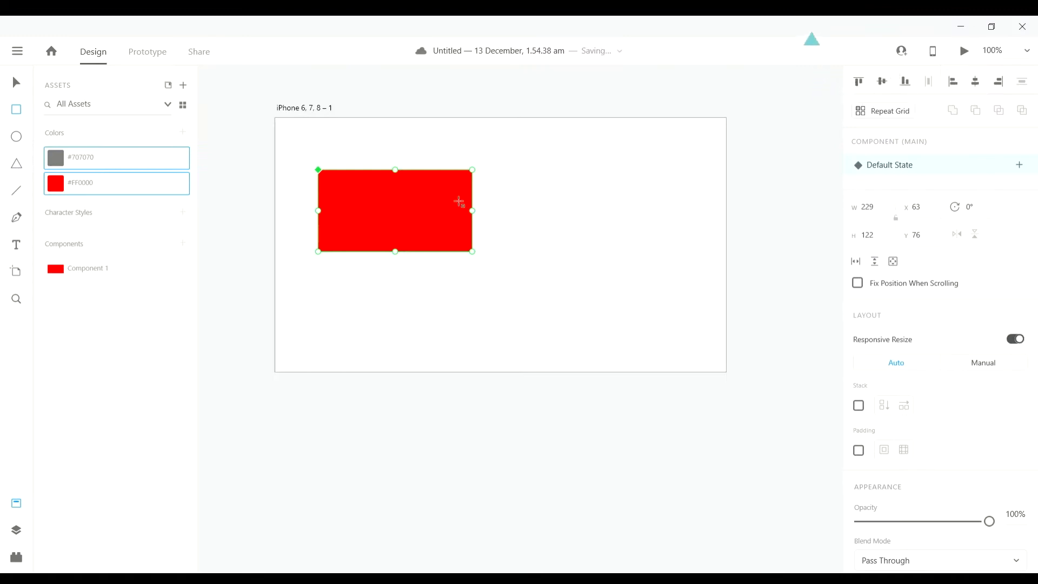
scroll(531, 204, "right", 2)
scroll(429, 259, "left", 2)
key("Escape")
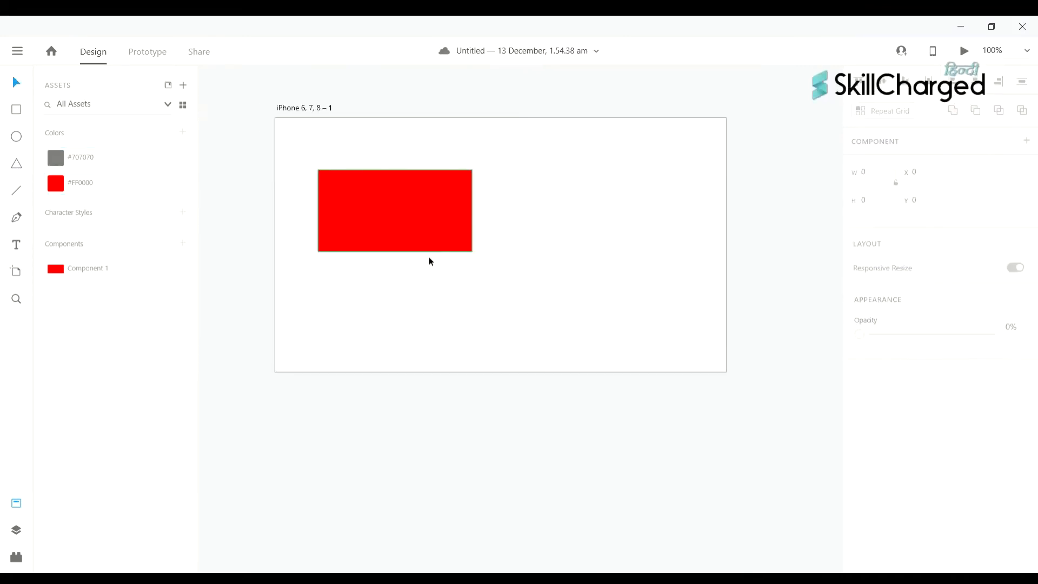
scroll(493, 238, "left", 1)
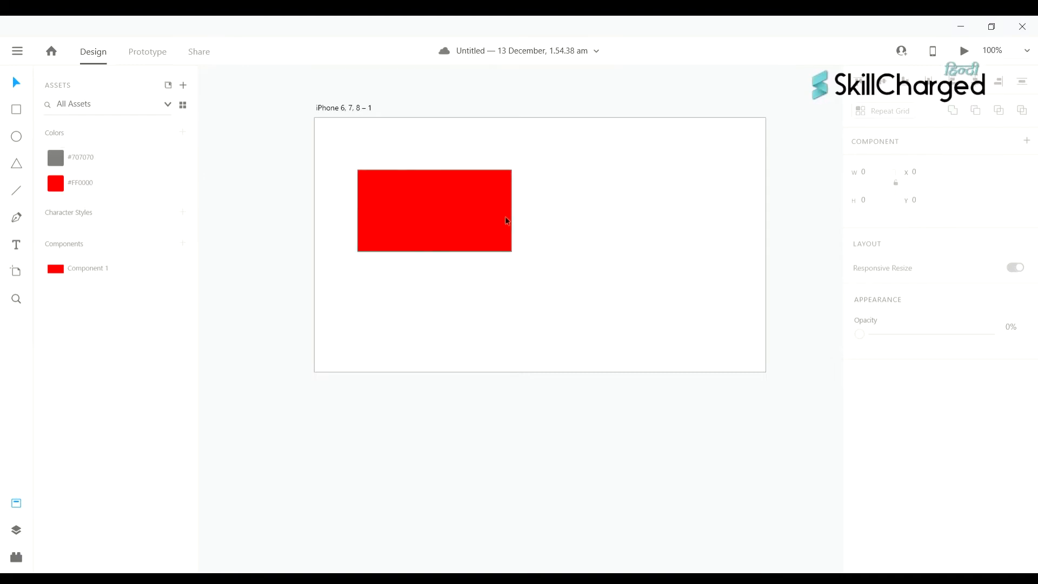
scroll(505, 216, "left", 1)
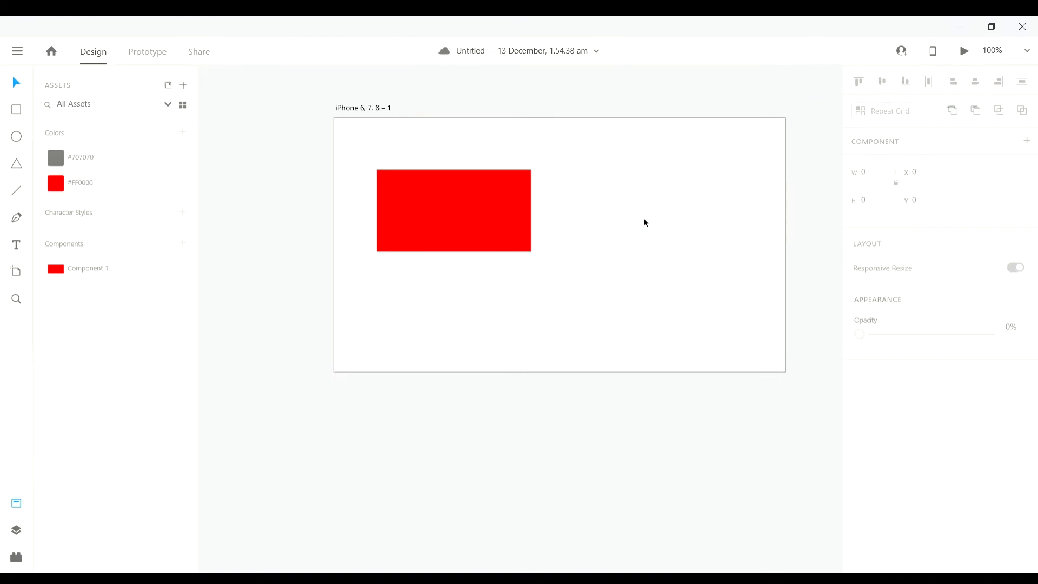
scroll(421, 178, "left", 1)
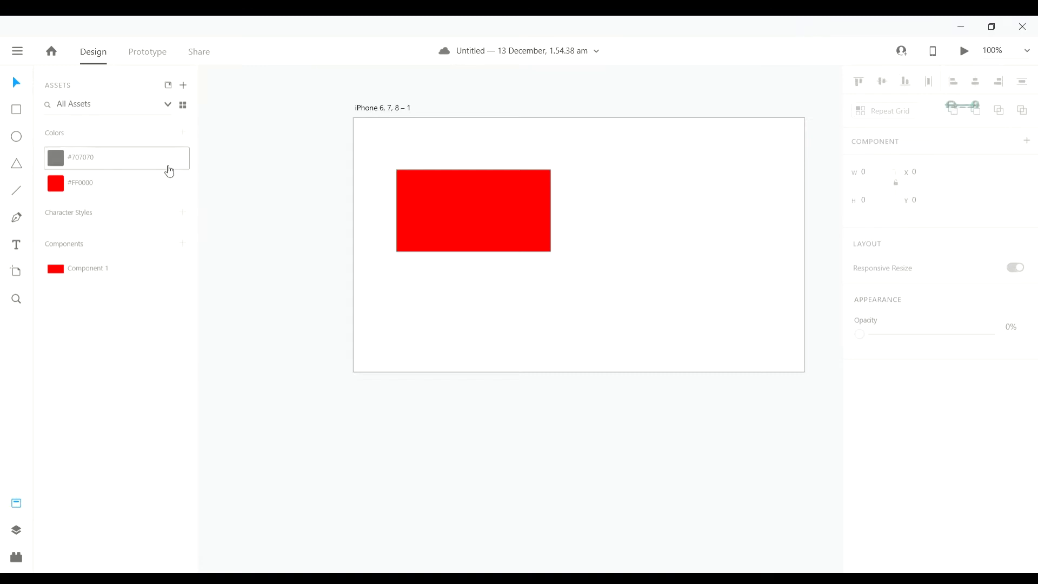
scroll(541, 233, "right", 1)
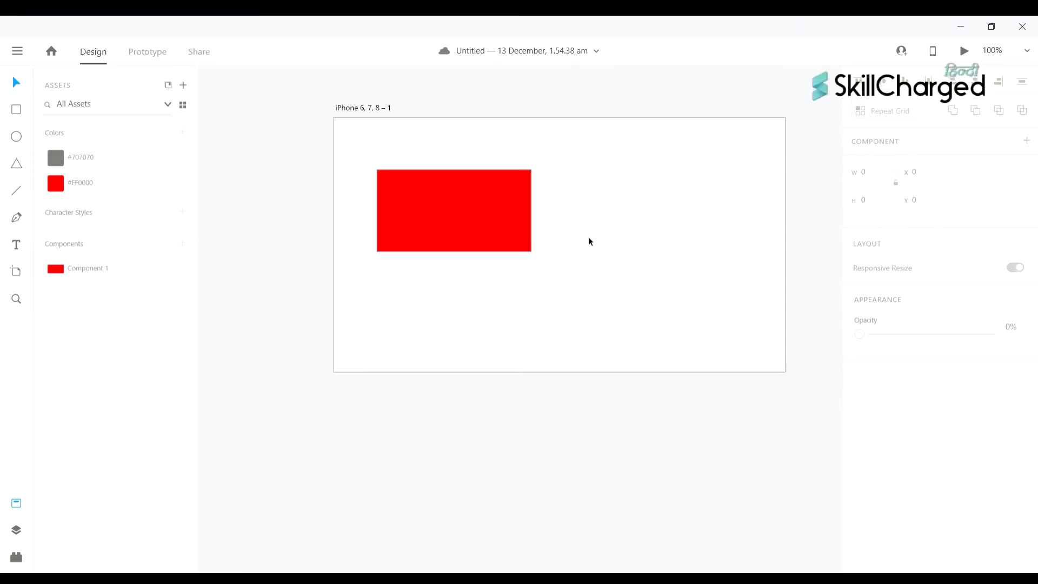
left_click_drag(491, 283, 463, 203)
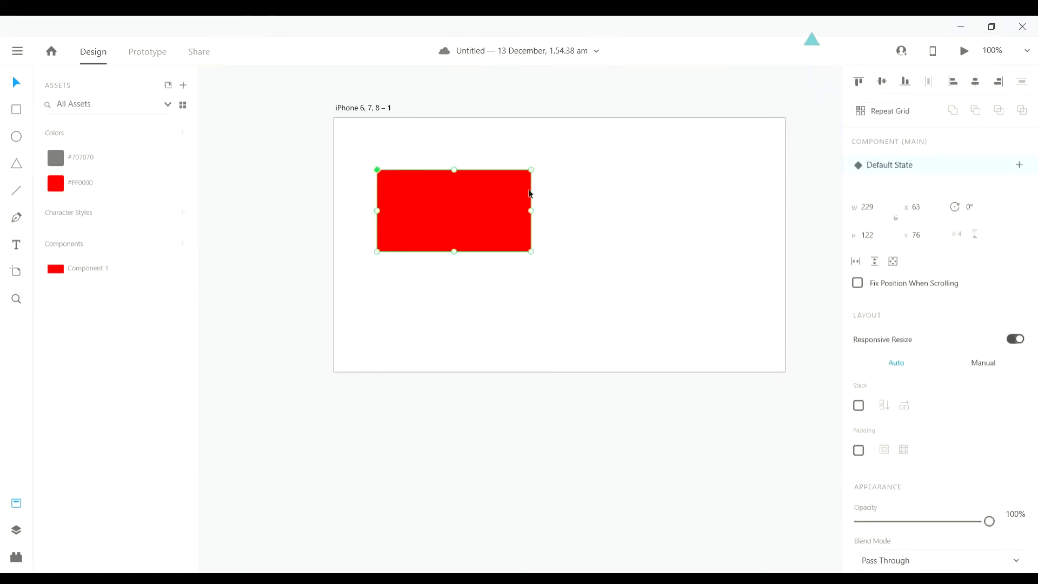
scroll(345, 264, "up", 1)
left_click(515, 332)
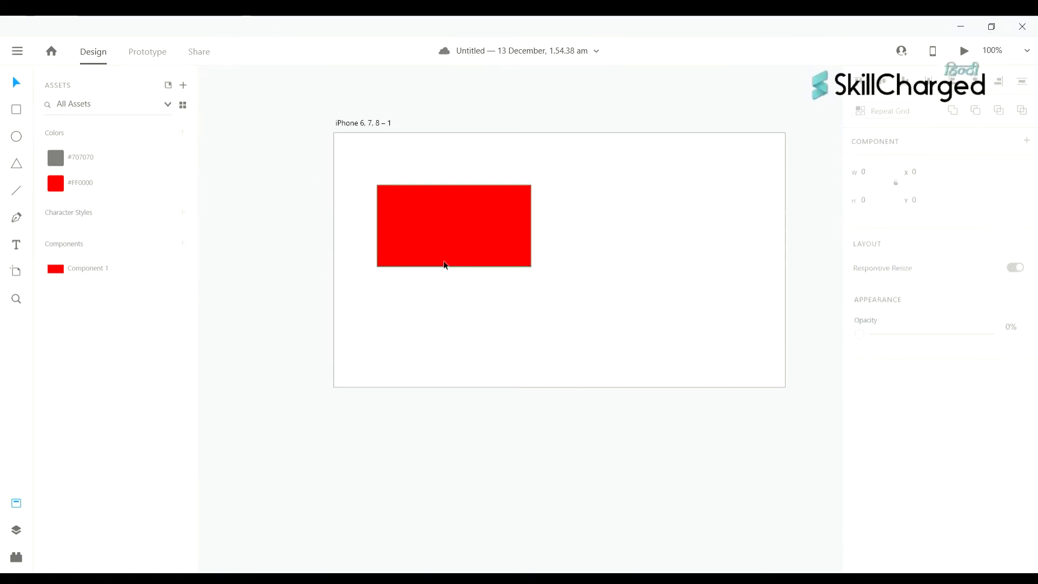
scroll(459, 218, "right", 1)
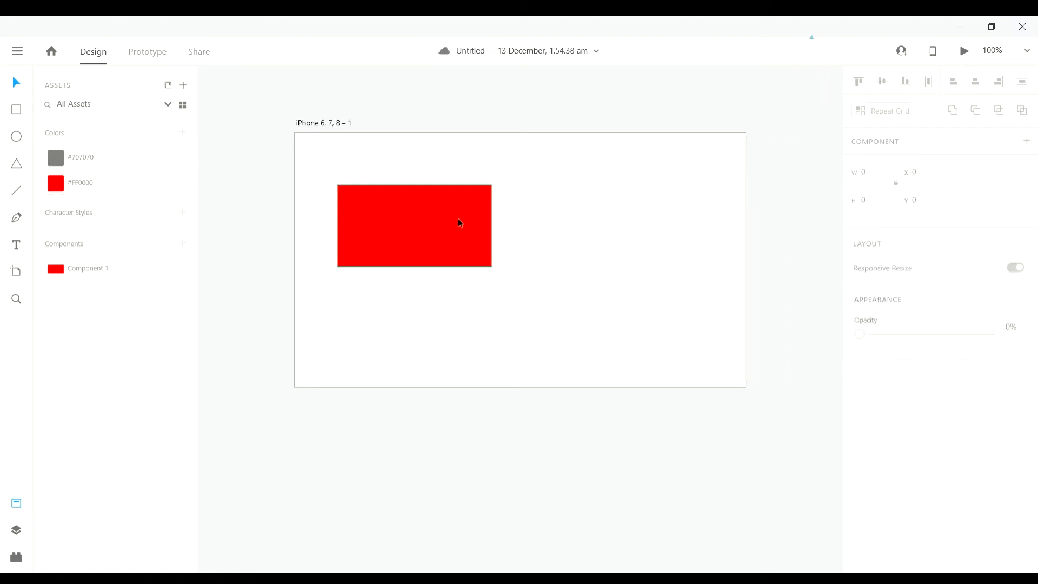
scroll(446, 217, "left", 1)
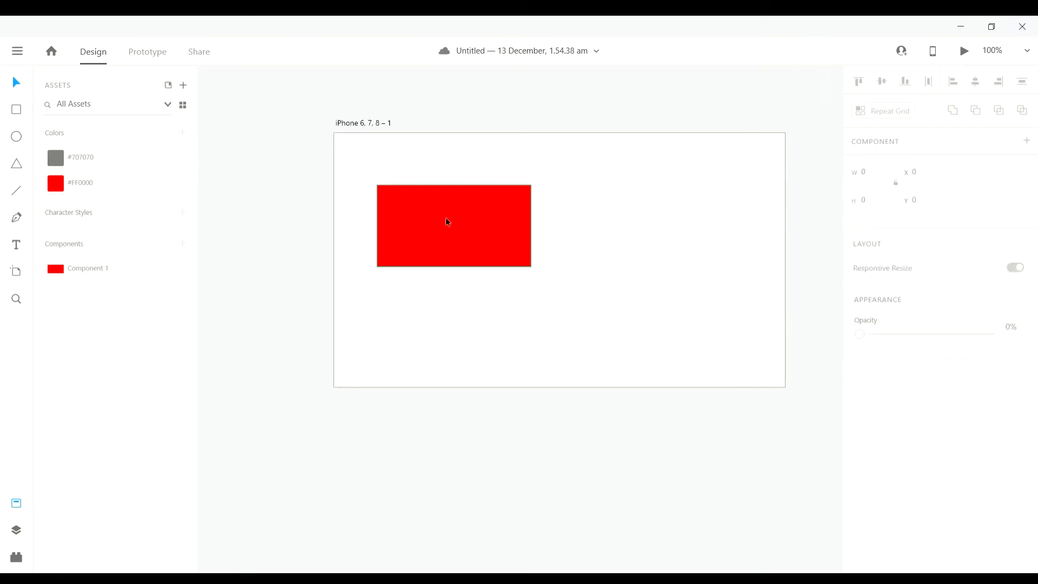
- Delete the #707070 and #FF0000 swatches from Assets, then reselect the red rectangle
left_click(157, 164)
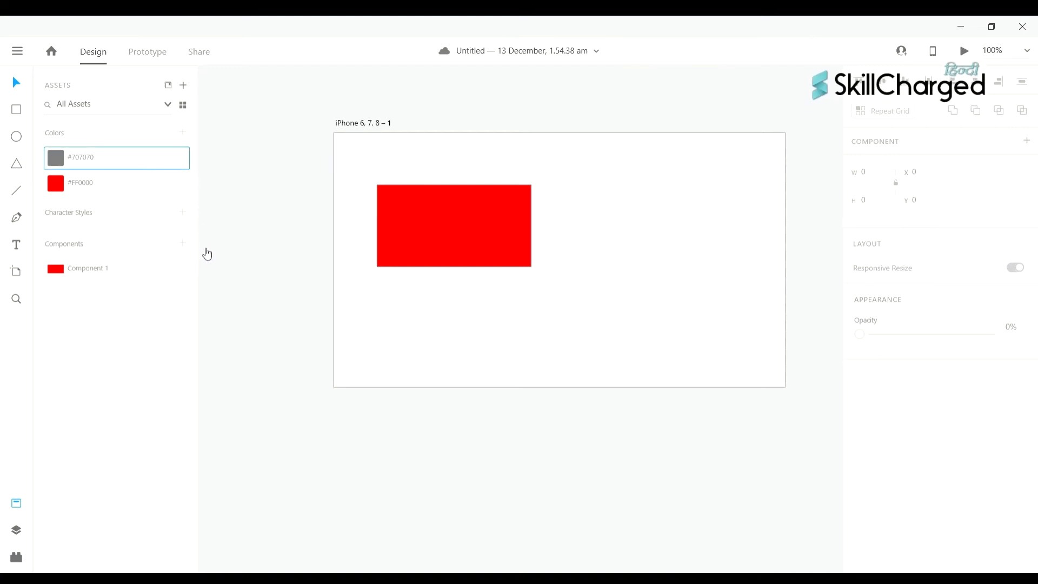
key("Delete")
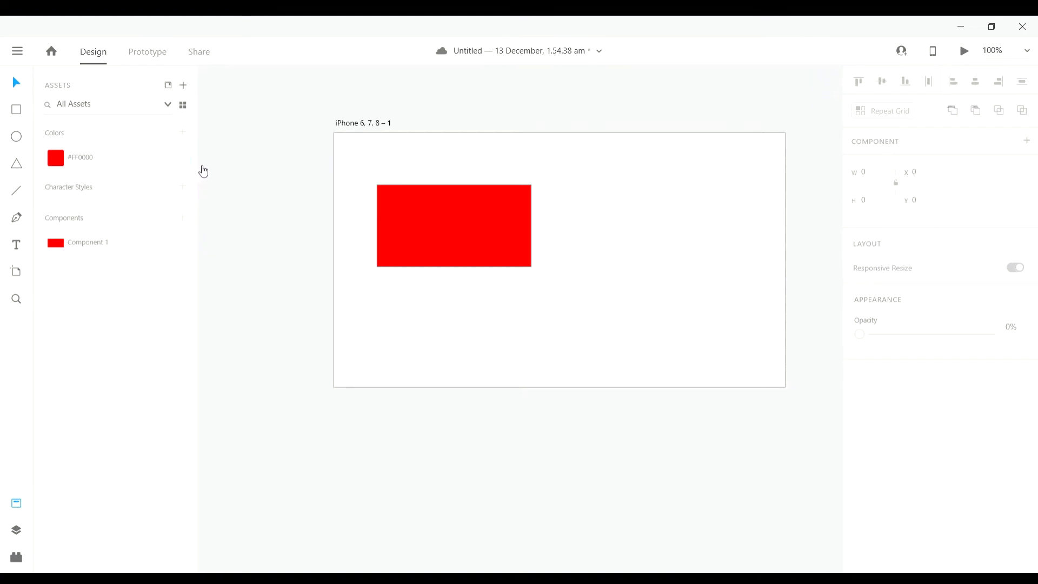
left_click(153, 165)
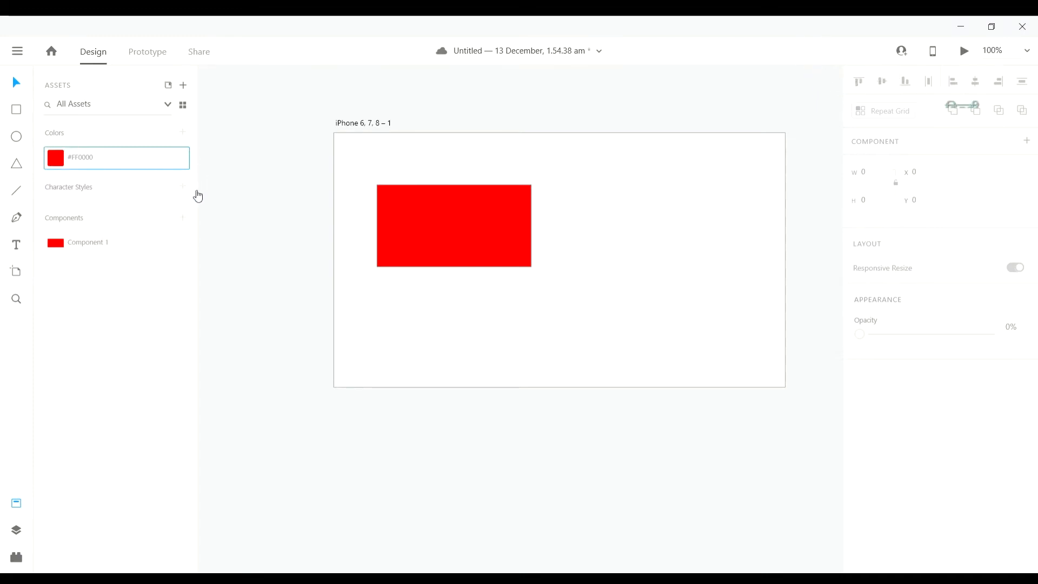
key("Delete")
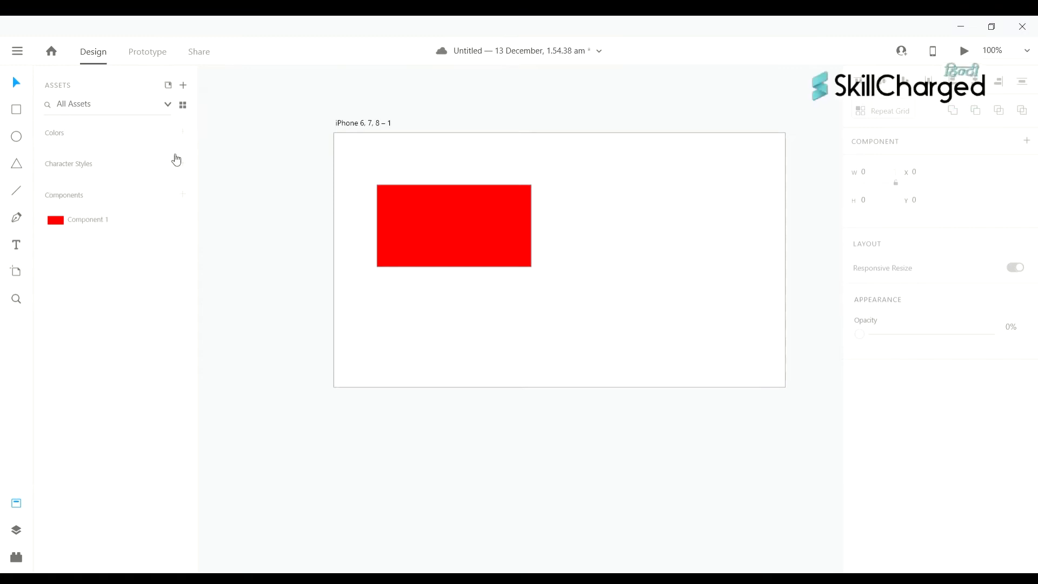
scroll(451, 282, "left", 1)
left_click(498, 229)
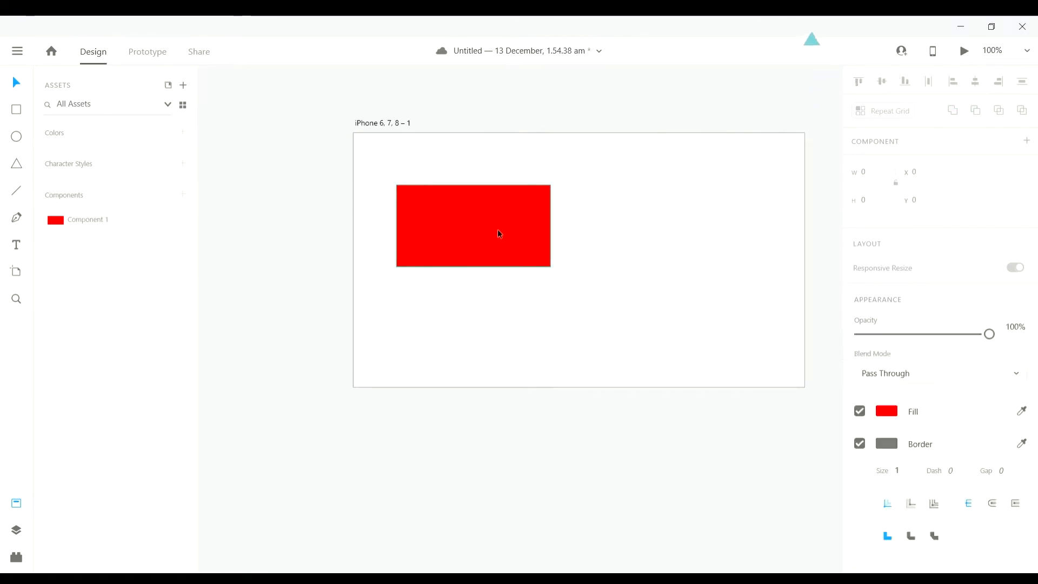
- Select the red rectangle and add its colours to the Assets colour list
left_click(187, 133)
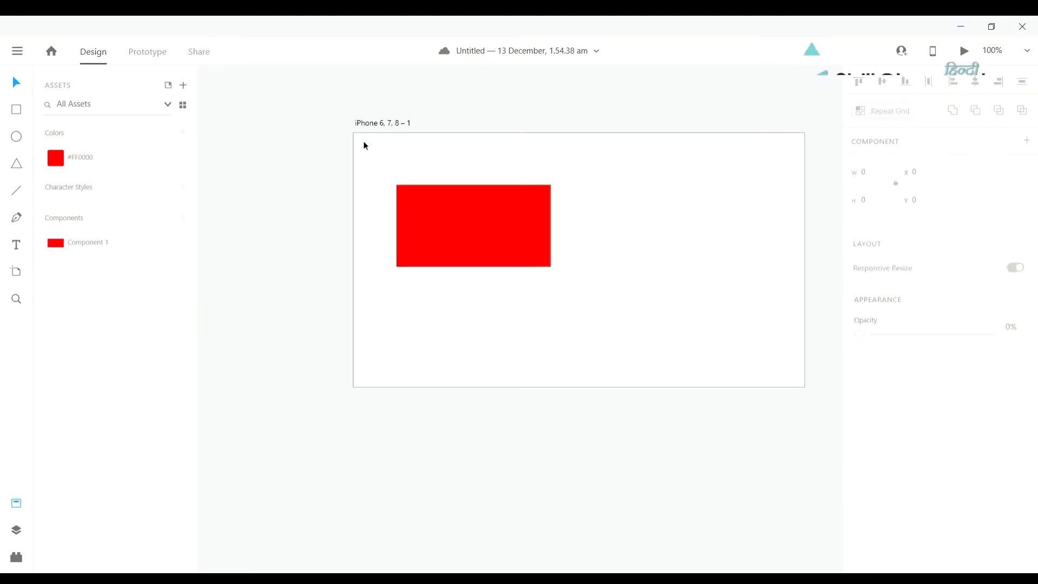
scroll(560, 250, "left", 2)
scroll(560, 250, "down", 2)
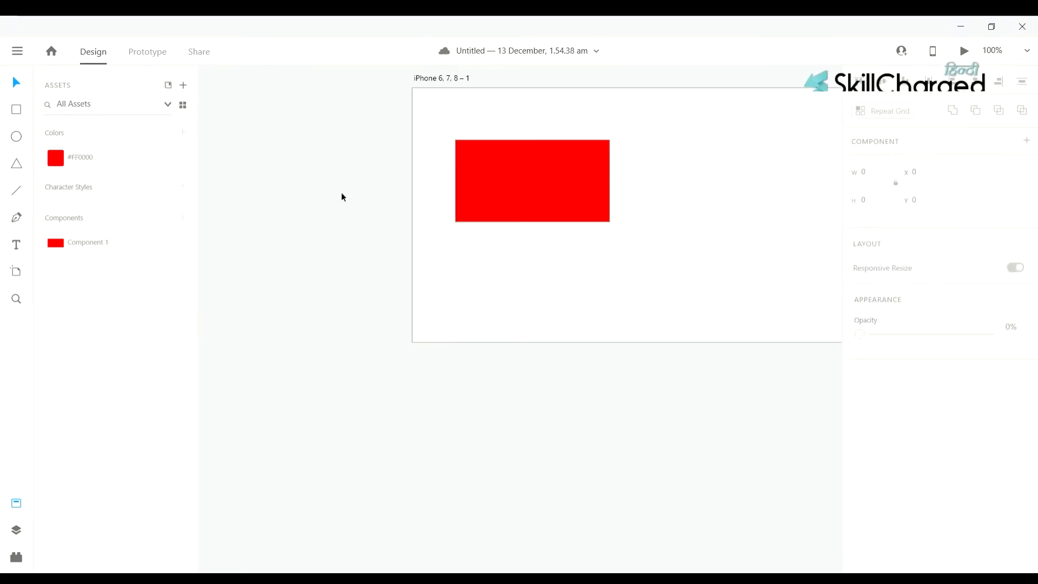
left_click(573, 200)
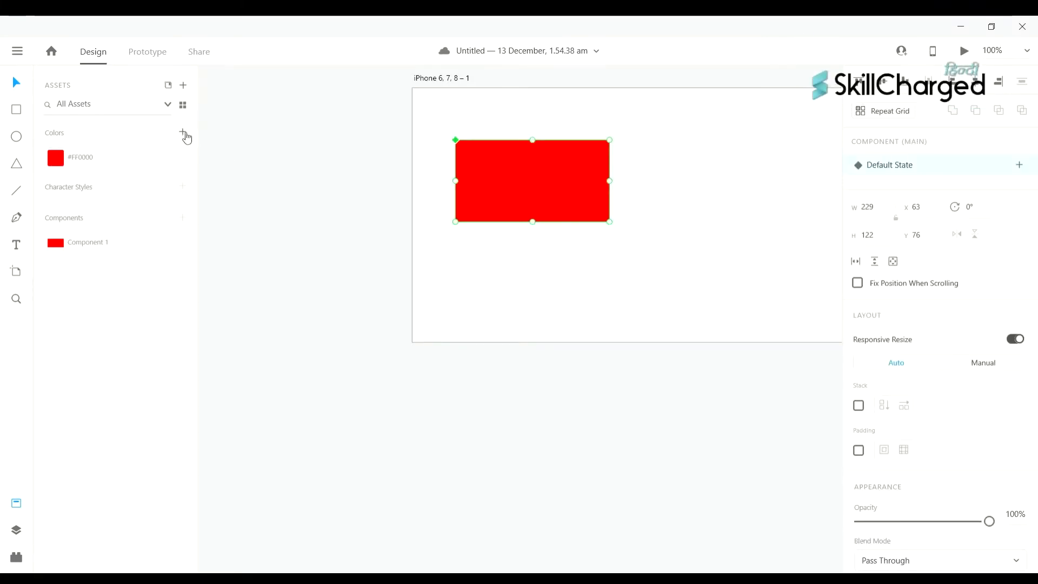
scroll(208, 156, "up", 1)
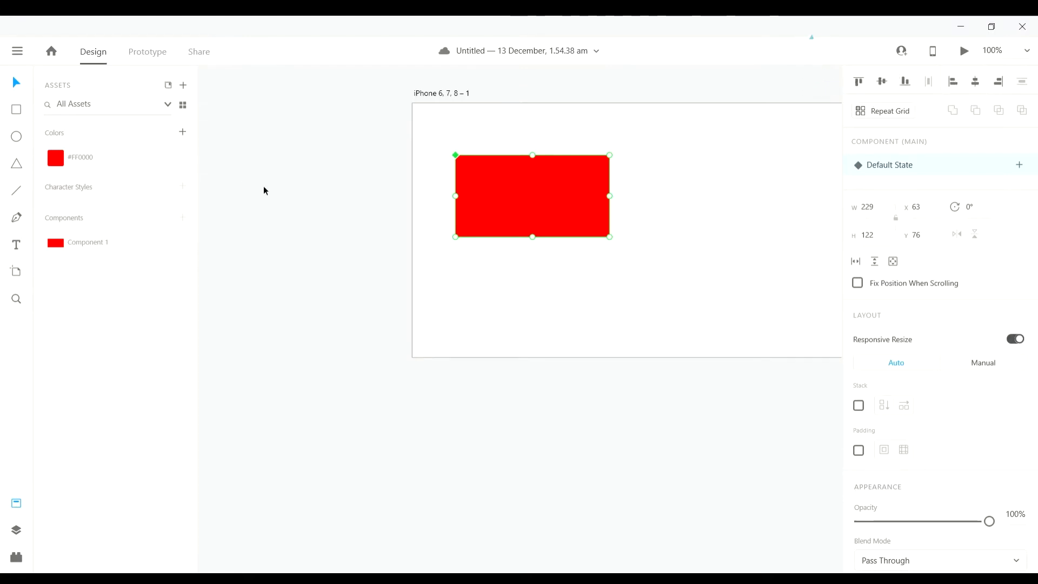
scroll(264, 187, "left", 1)
left_click(605, 288)
- Reselect the red rectangle and re-add its grey #707070 to the colour assets
scroll(607, 291, "up", 2)
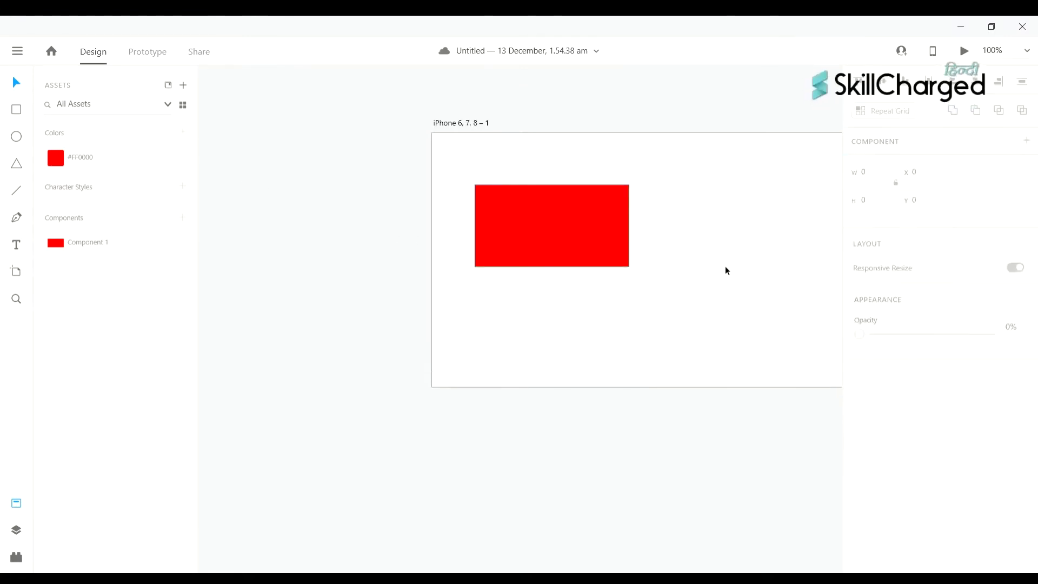
scroll(737, 269, "left", 10)
scroll(738, 268, "right", 10)
scroll(738, 269, "right", 1)
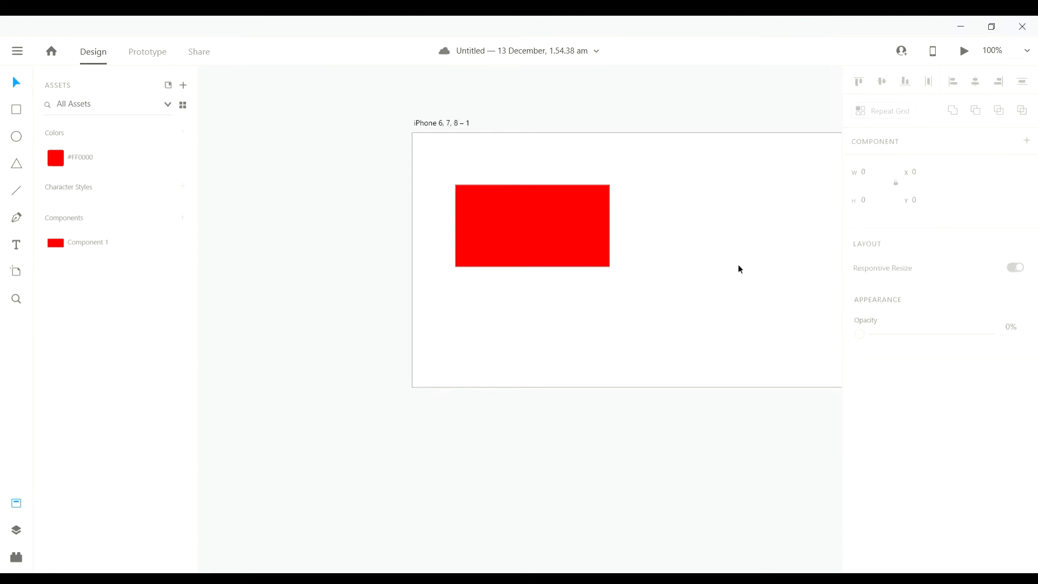
scroll(738, 269, "right", 9)
scroll(730, 268, "left", 5)
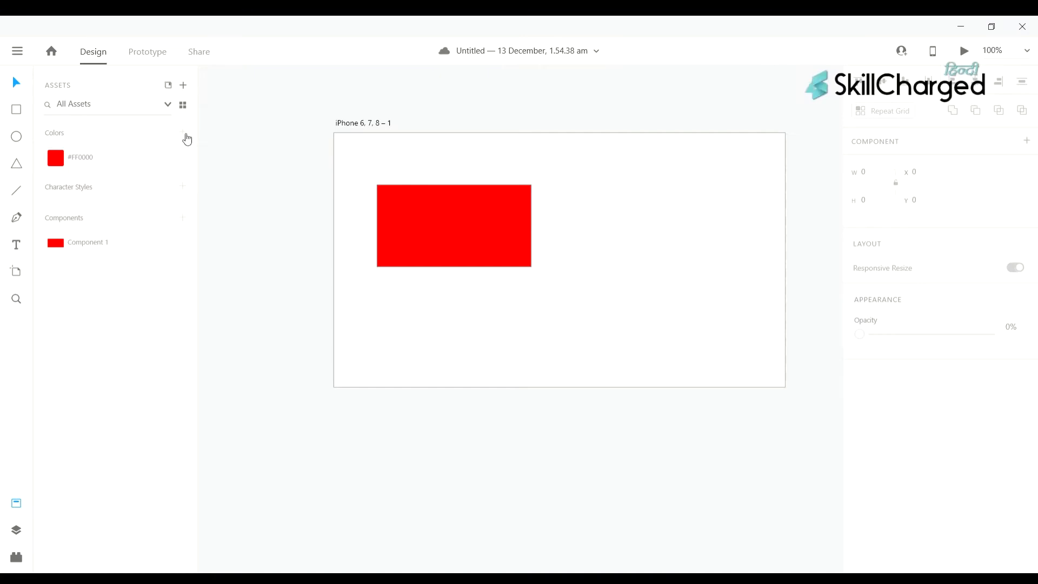
scroll(593, 274, "up", 2)
scroll(594, 273, "left", 1)
left_click(530, 239)
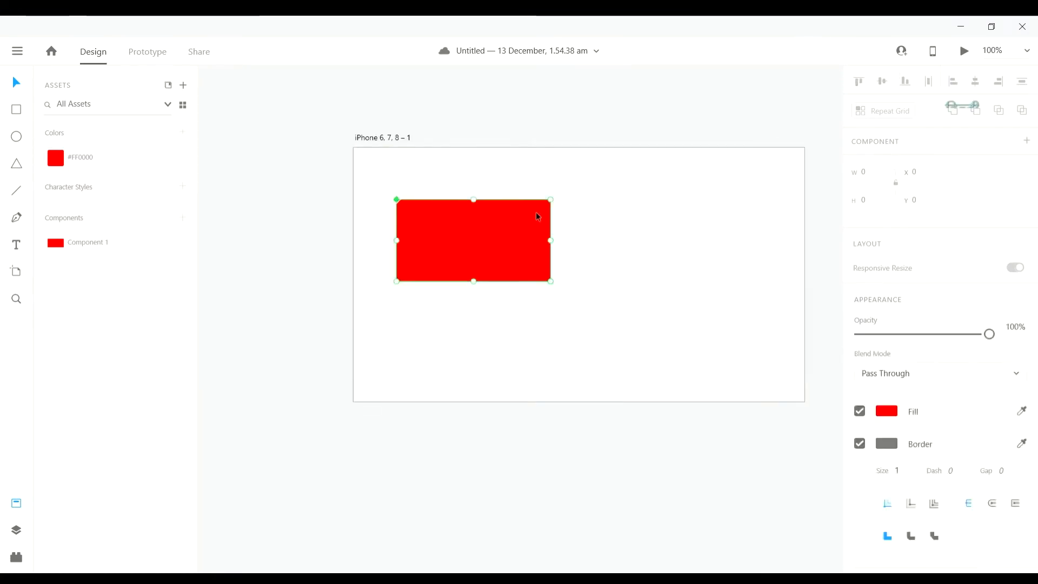
scroll(519, 204, "left", 2)
left_click(184, 132)
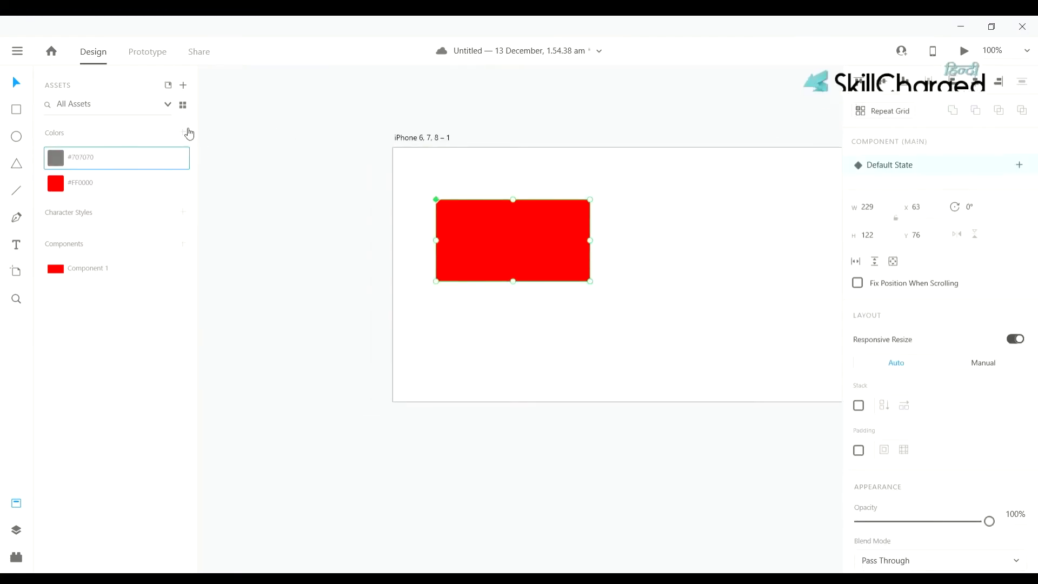
scroll(570, 338, "up", 3)
left_click(611, 339)
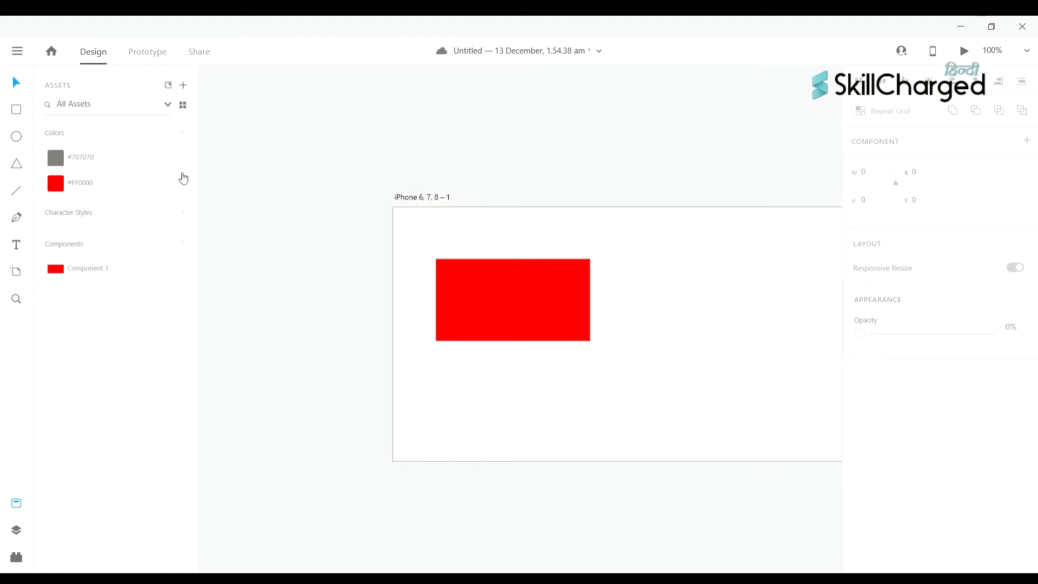
- Draw a 180×180 circle right of the rectangle, try a red fill, then undo it
left_click(18, 137)
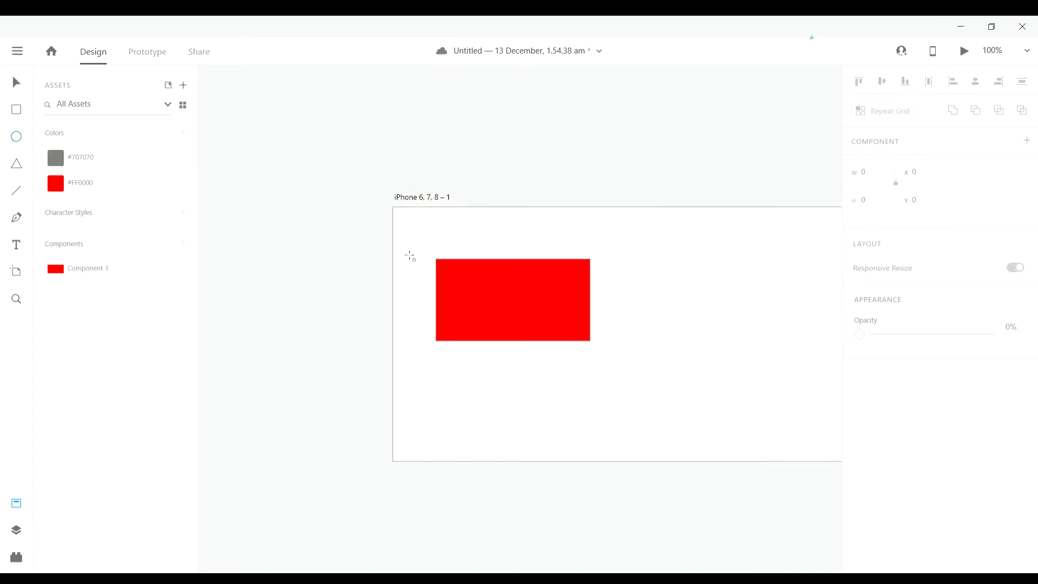
left_click_drag(661, 266, 781, 388)
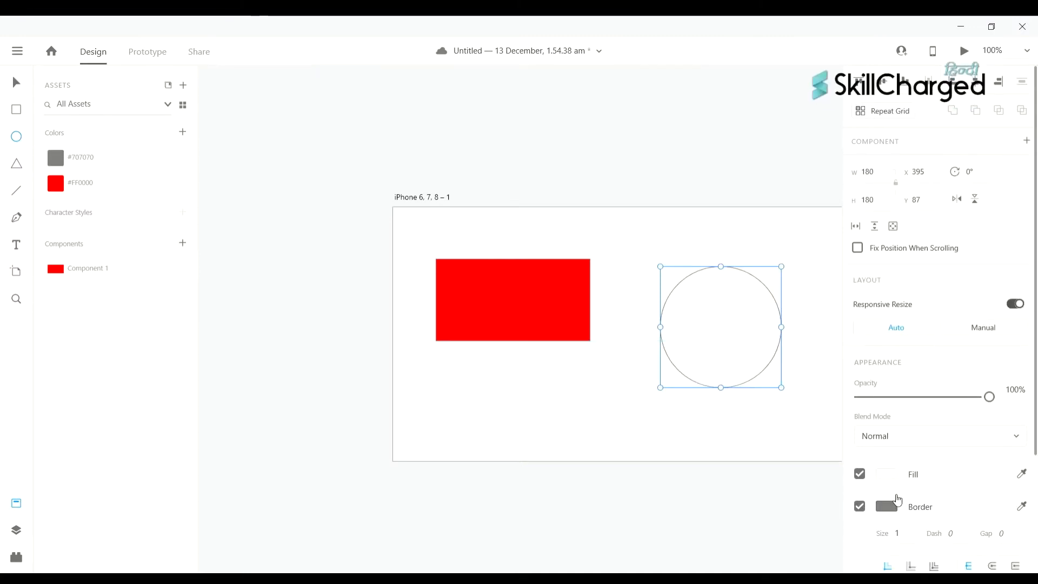
left_click(897, 476)
left_click(781, 386)
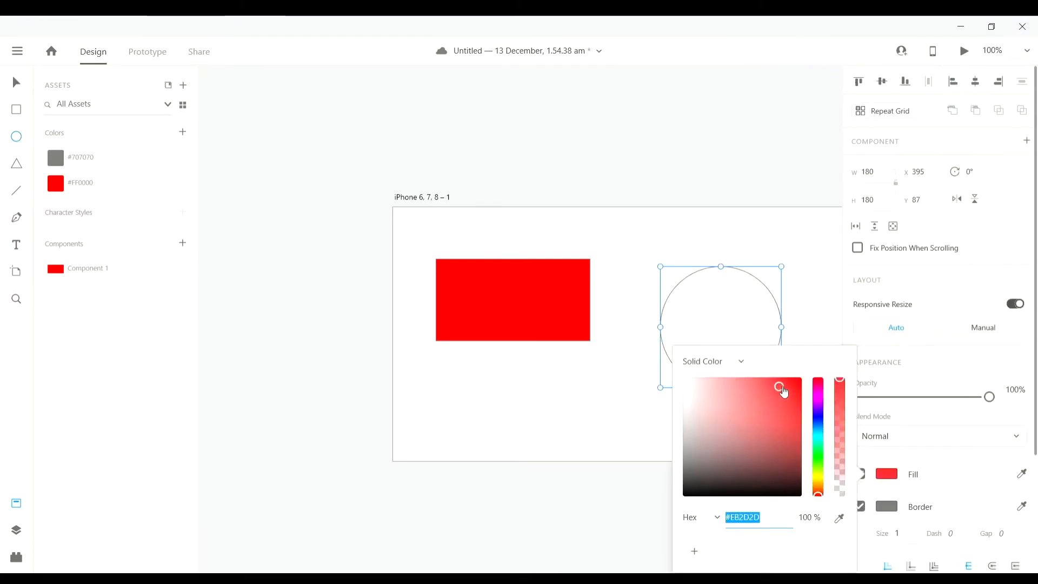
left_click(954, 478)
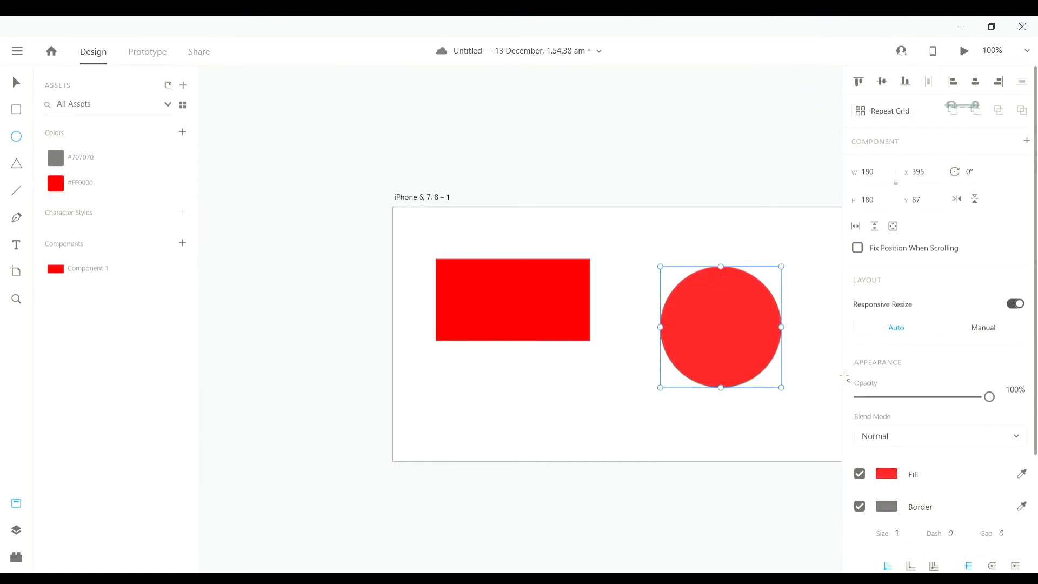
key("ctrl+z")
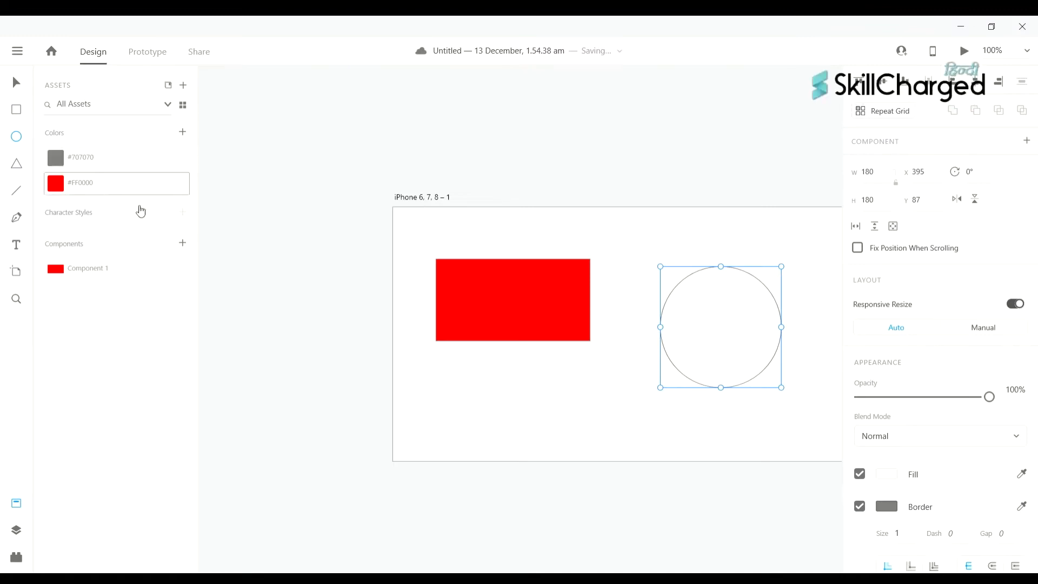
- Fill the circle with saved grey #707070, add a red #FF0000 border, and open the grey swatch's options
scroll(306, 206, "up", 1)
left_click(108, 163)
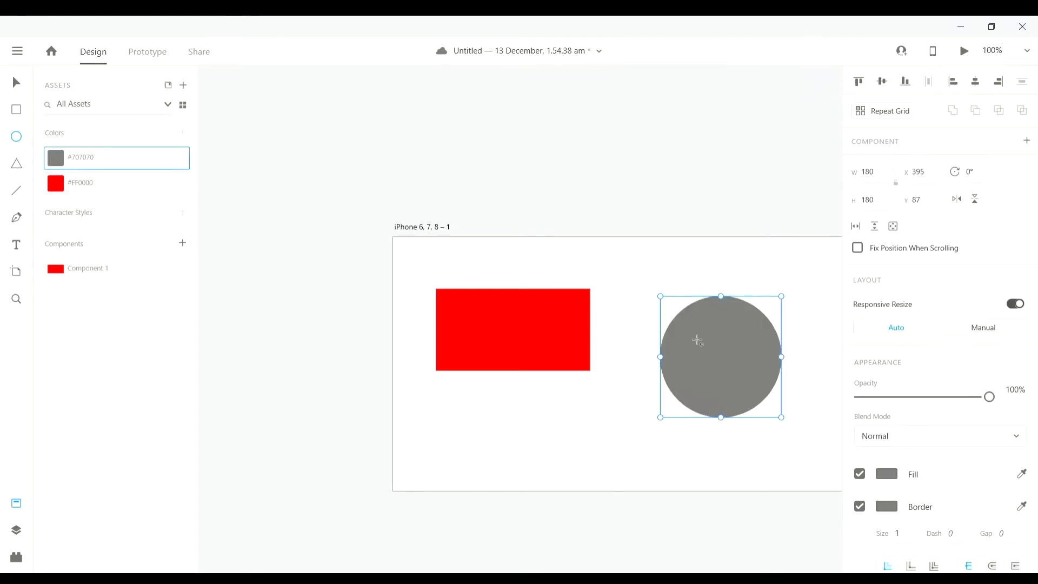
scroll(777, 396, "up", 1)
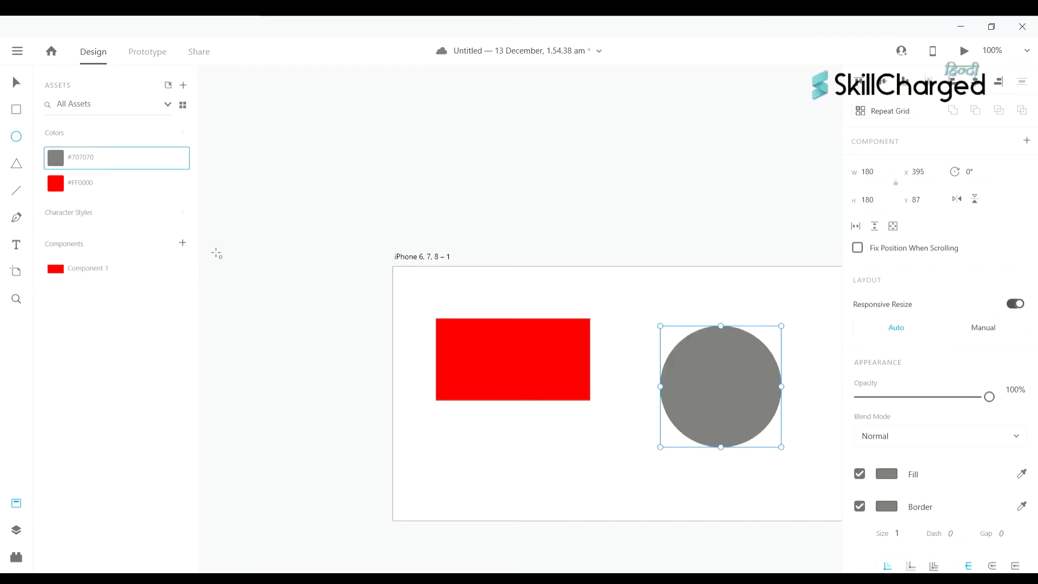
left_click(123, 186, "shift")
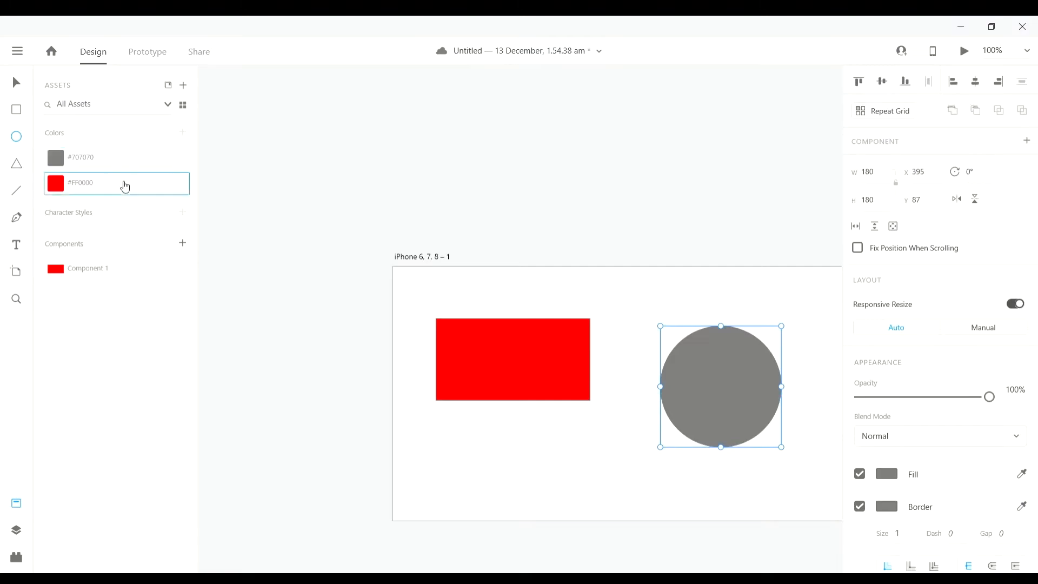
right_click(102, 163)
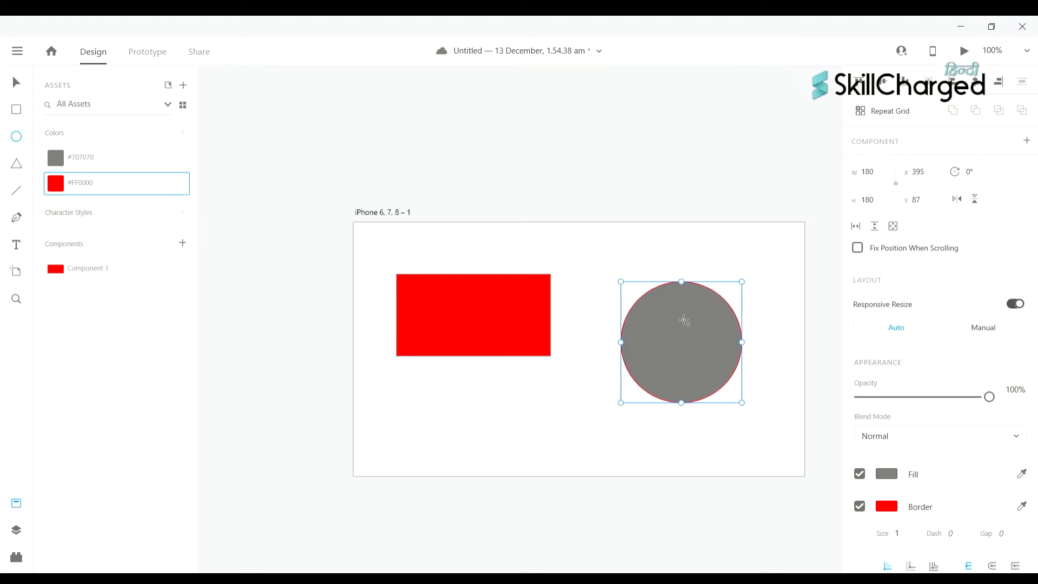
scroll(683, 320, "right", 2)
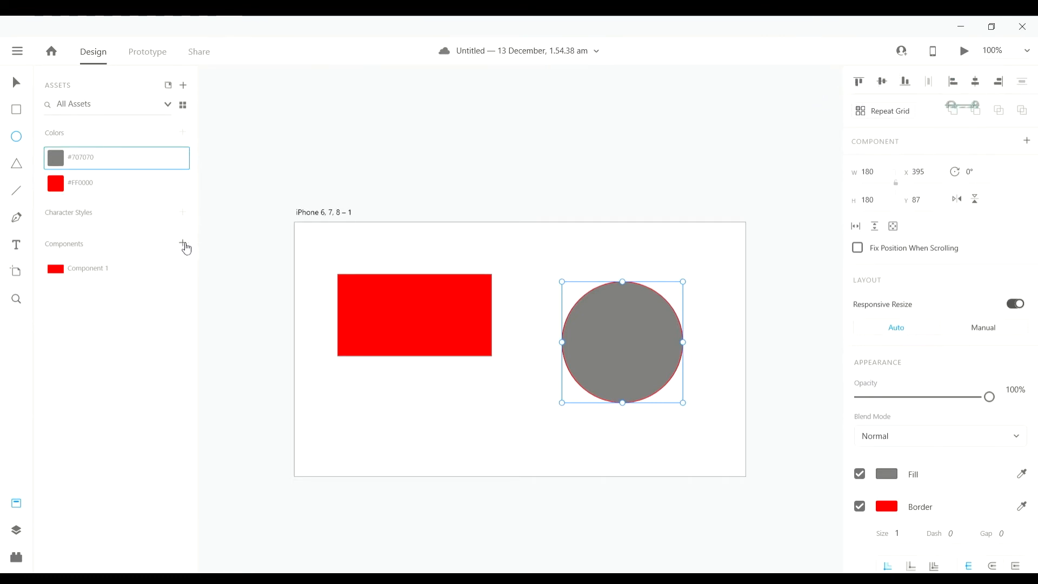
left_click(154, 198)
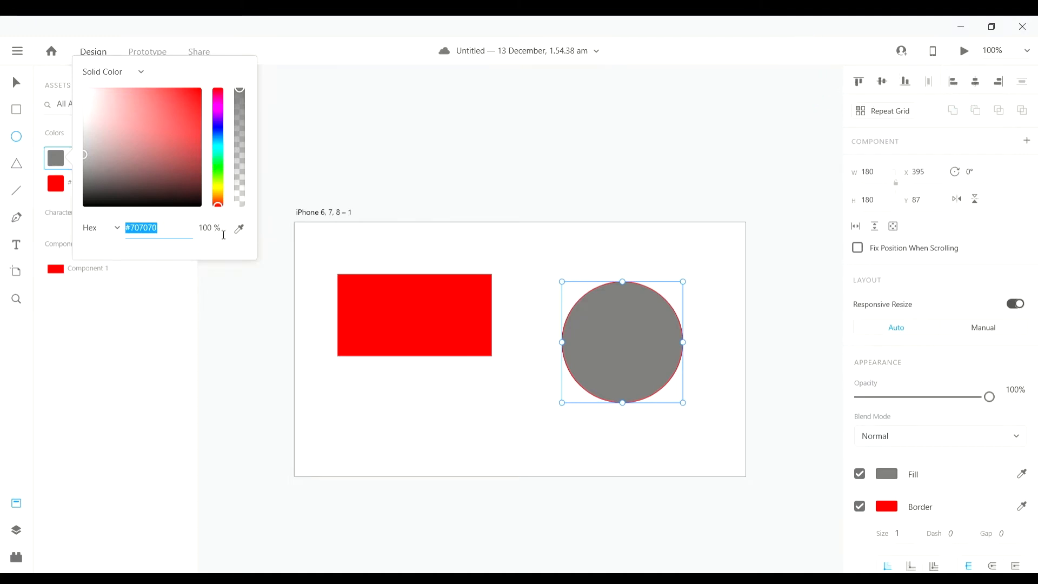
left_click(206, 227)
type("5")
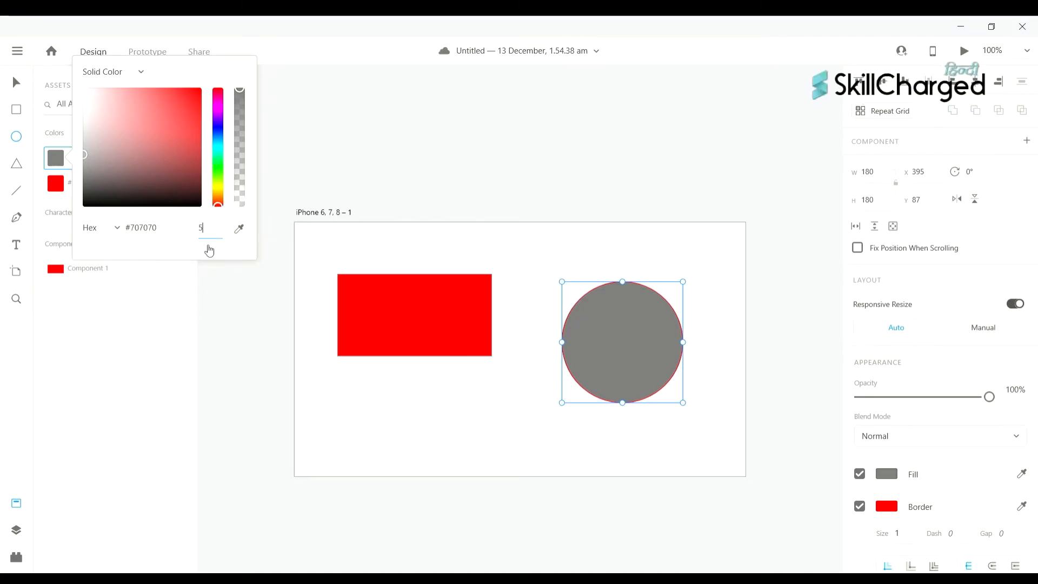
type("0")
key("Return")
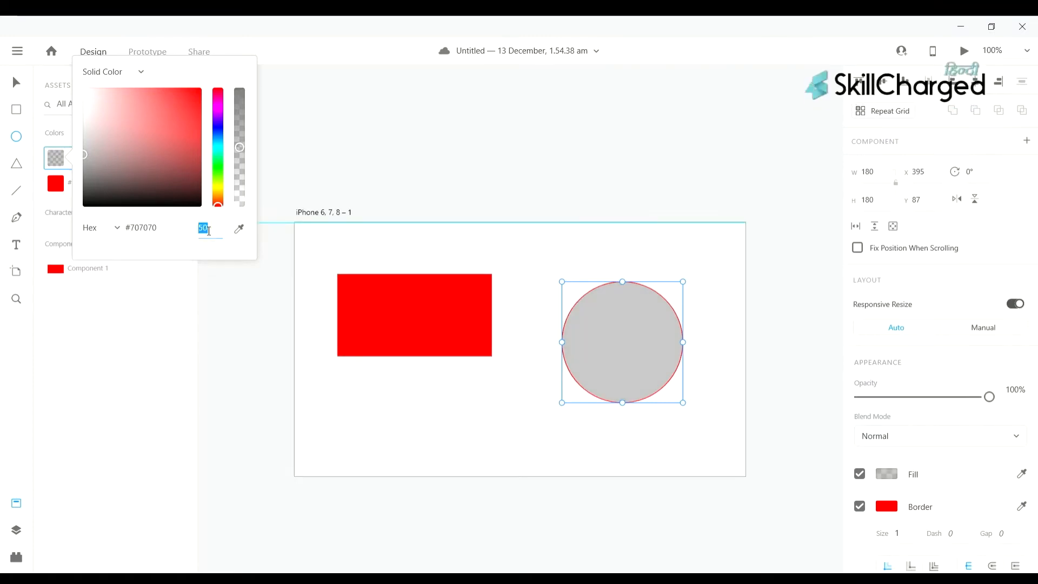
type("100")
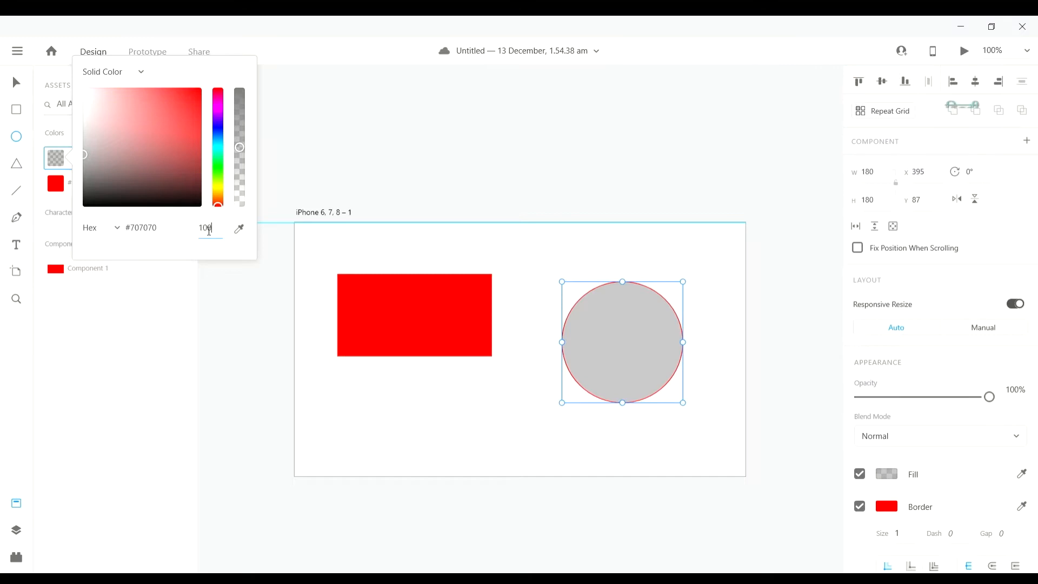
key("Return")
left_click(276, 211)
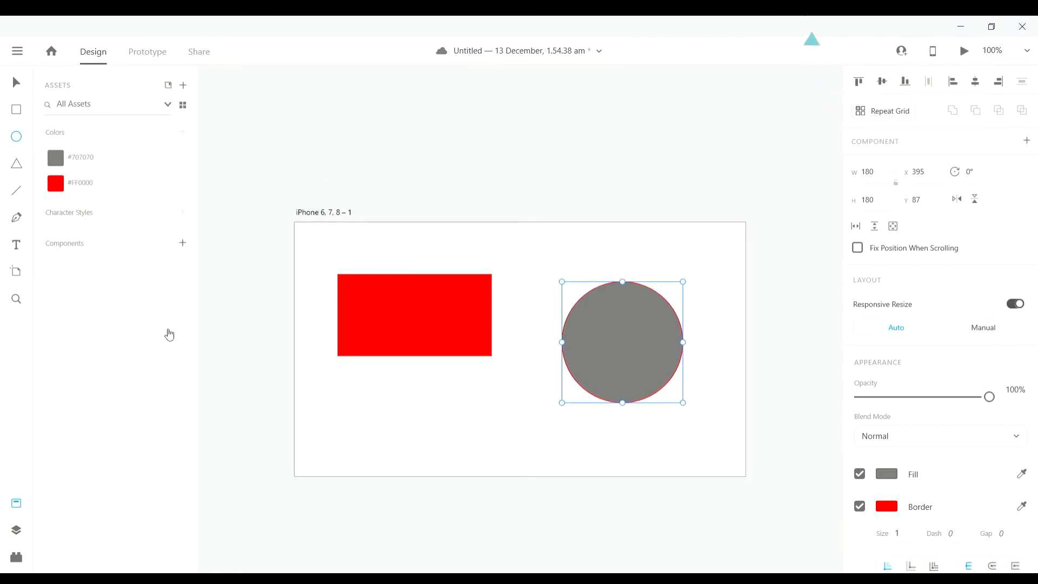
- Add a 'text' label in Segoe UI Regular 20 below the red rectangle
scroll(245, 302, "down", 1)
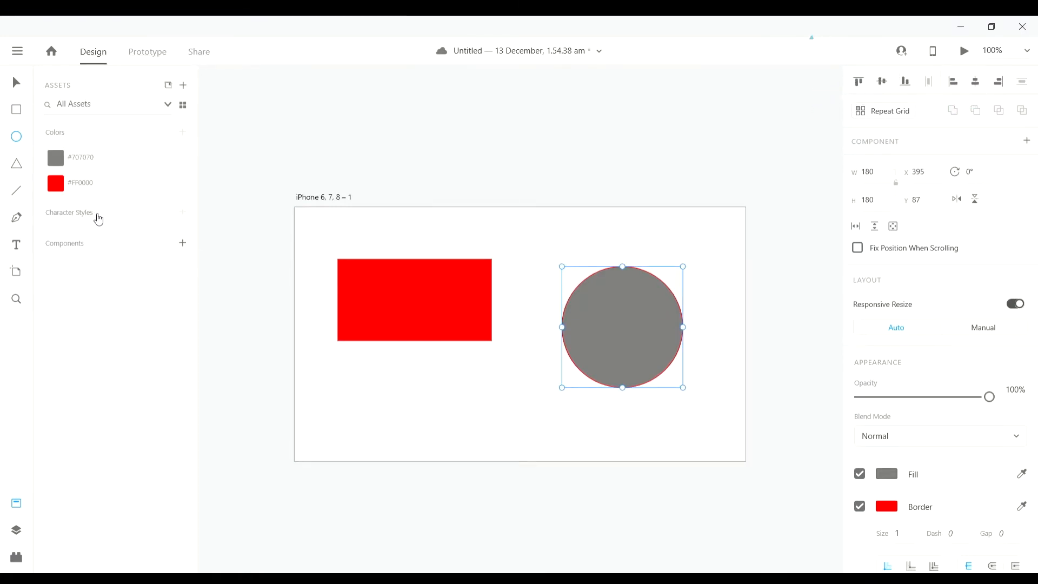
scroll(428, 221, "left", 2)
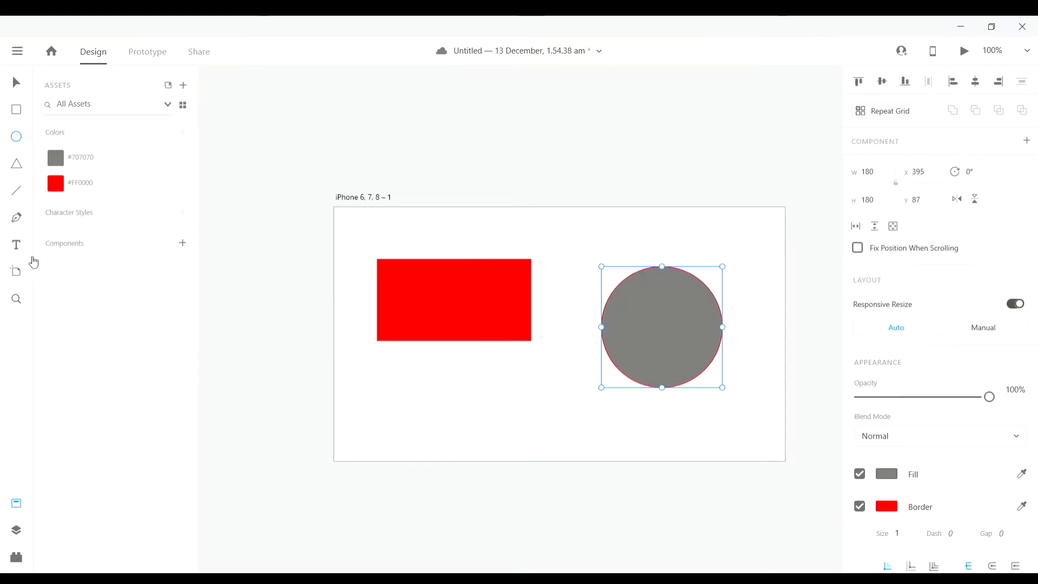
left_click(16, 244)
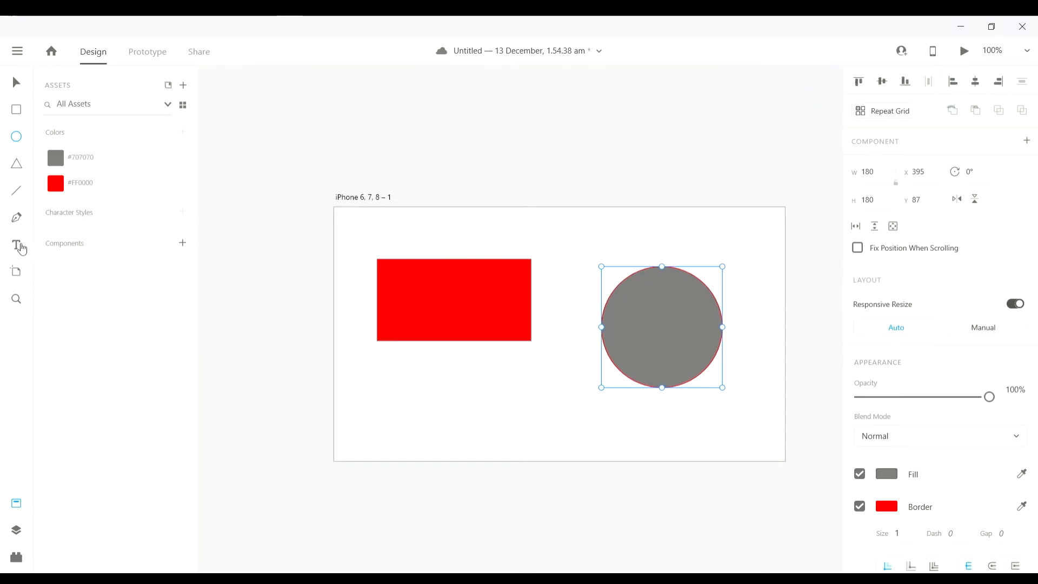
left_click(413, 376)
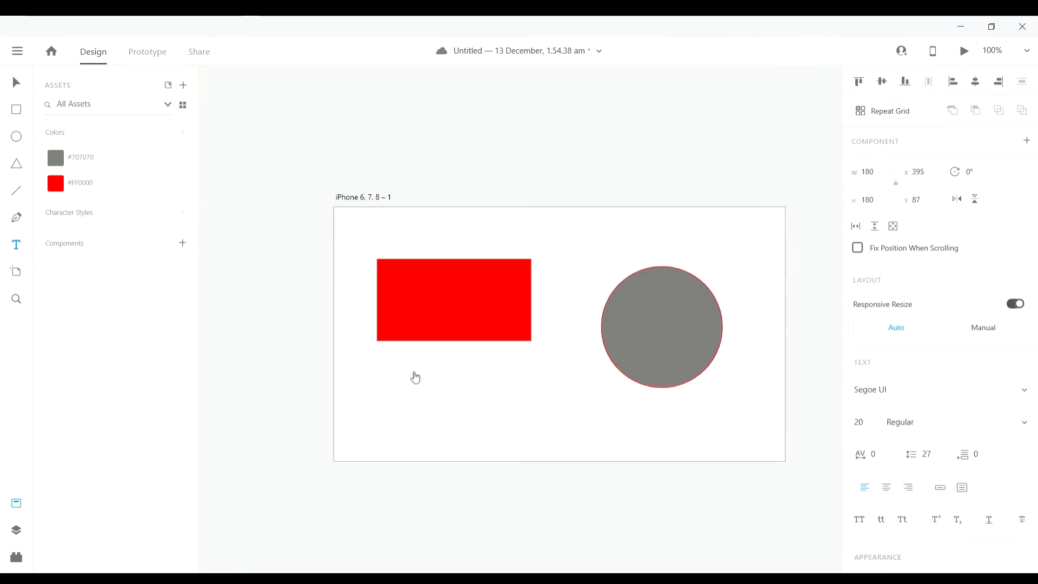
type("tex")
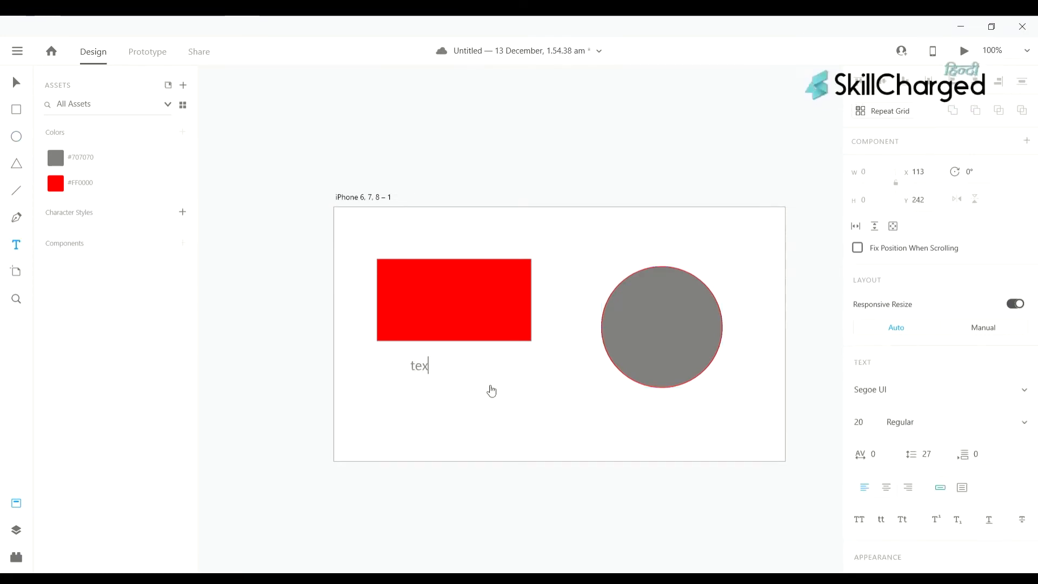
type("t")
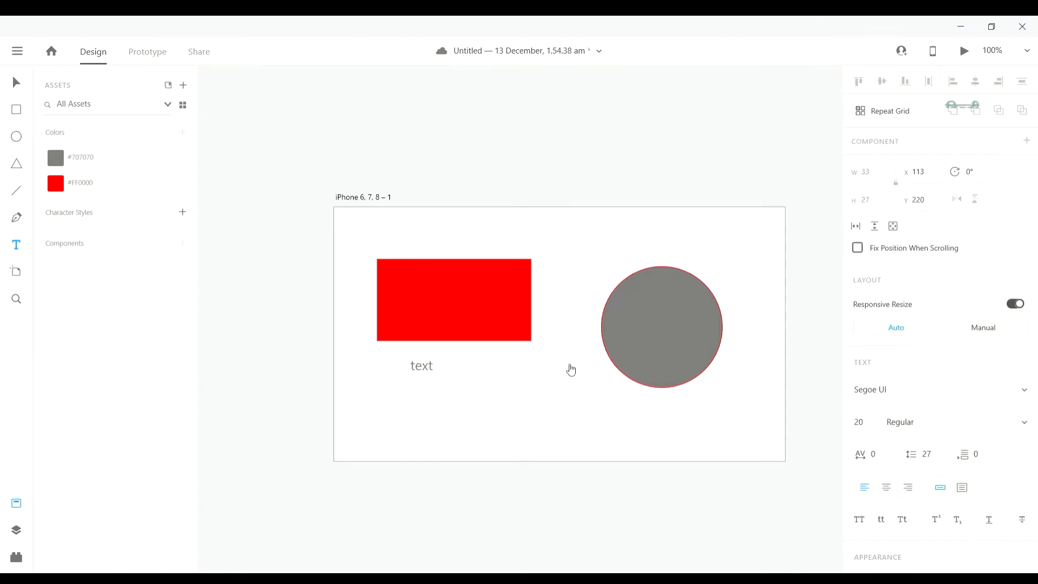
scroll(571, 370, "right", 1)
key("Escape")
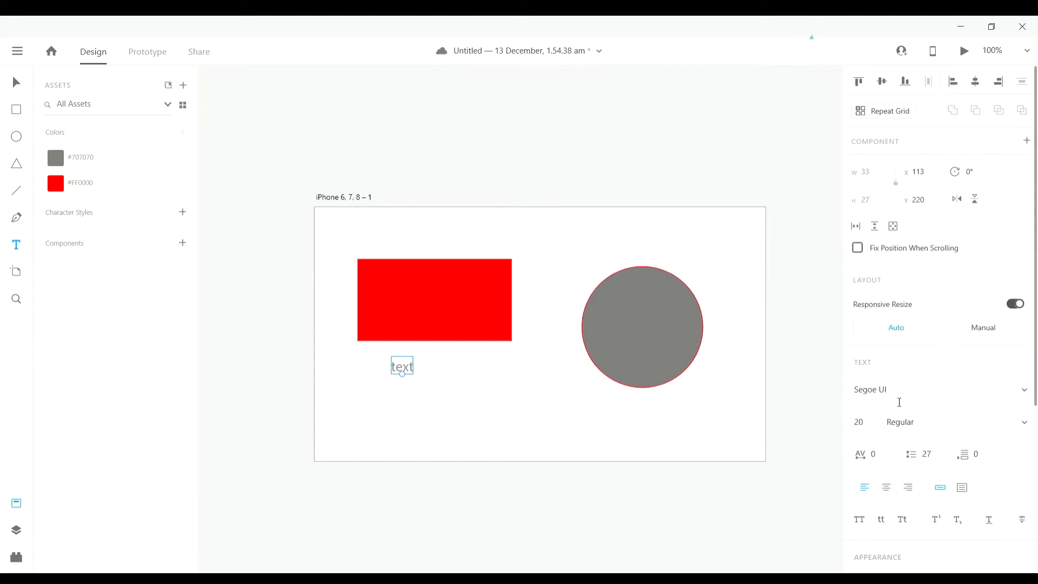
scroll(541, 429, "left", 1)
scroll(487, 430, "up", 1)
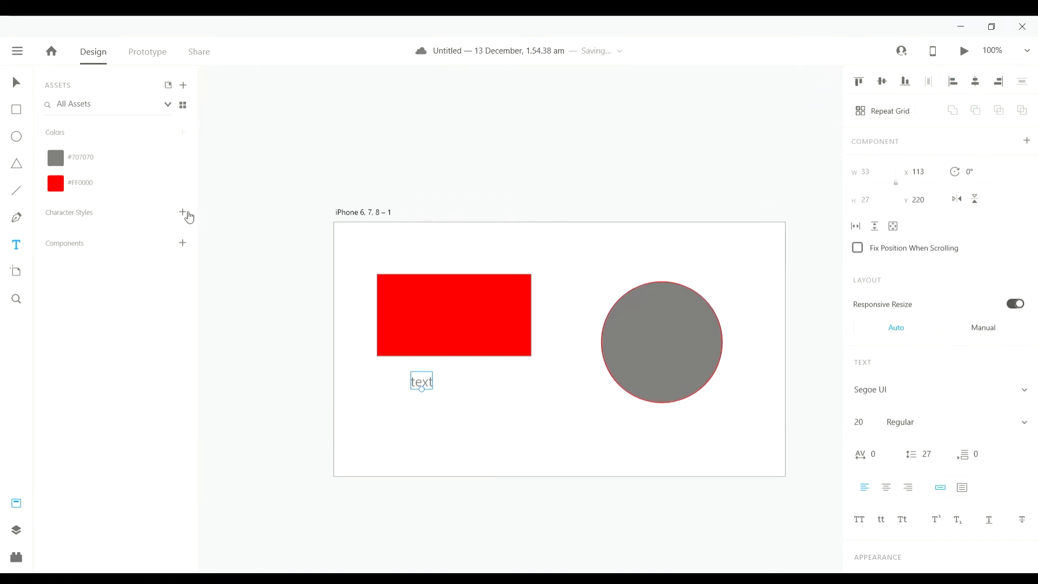
- Add a second 'text' label lower on the artboard and set it in Oswald
left_click(452, 431)
type("xt")
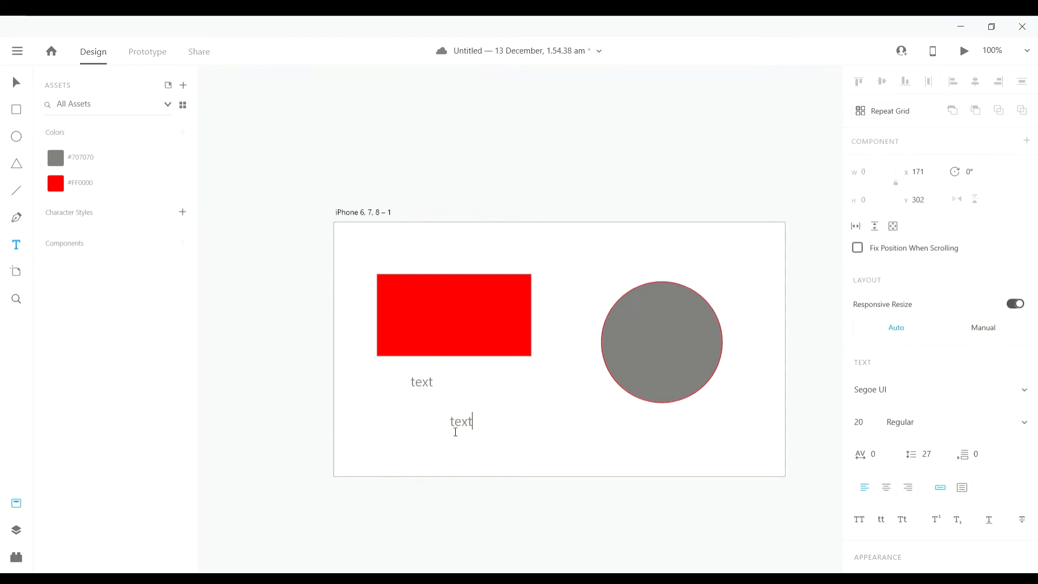
left_click_drag(480, 427, 458, 429)
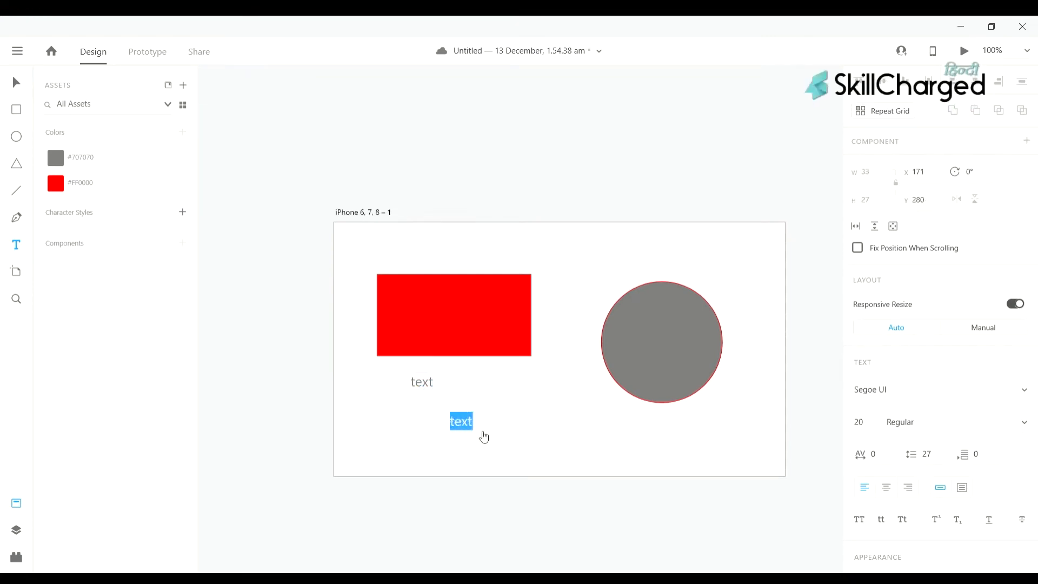
left_click(965, 392)
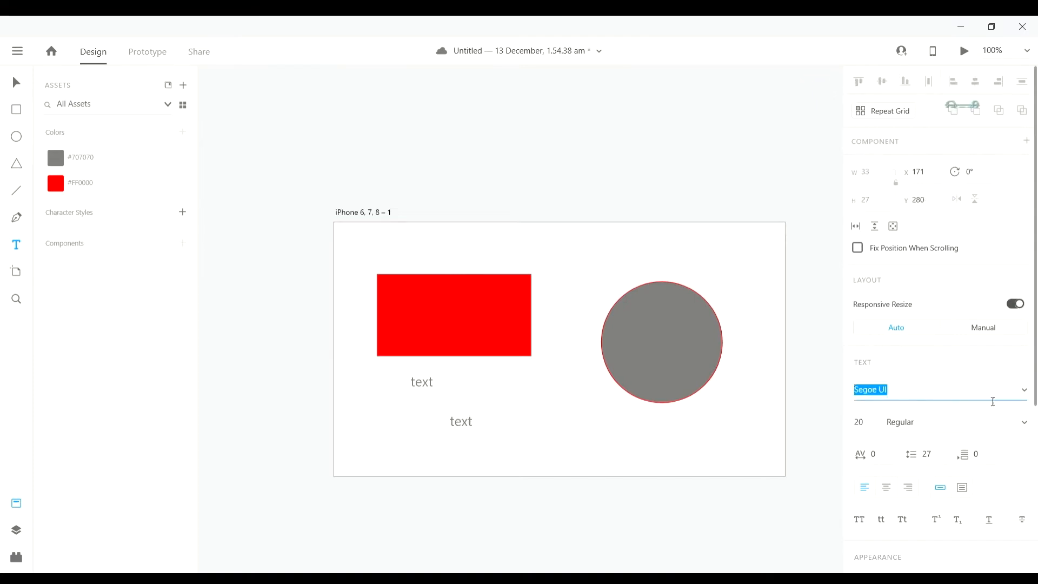
left_click(1026, 392)
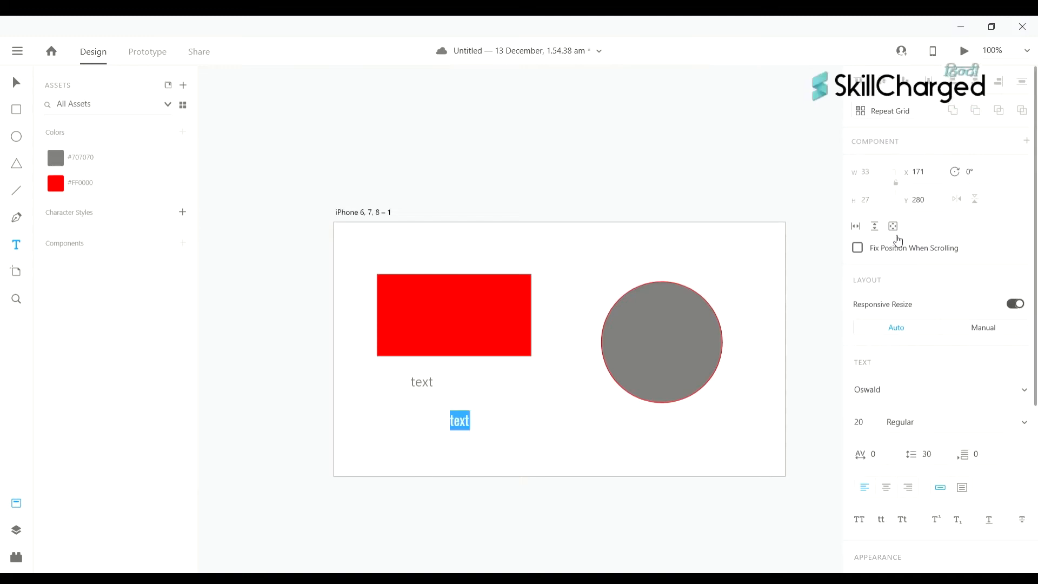
key("Escape")
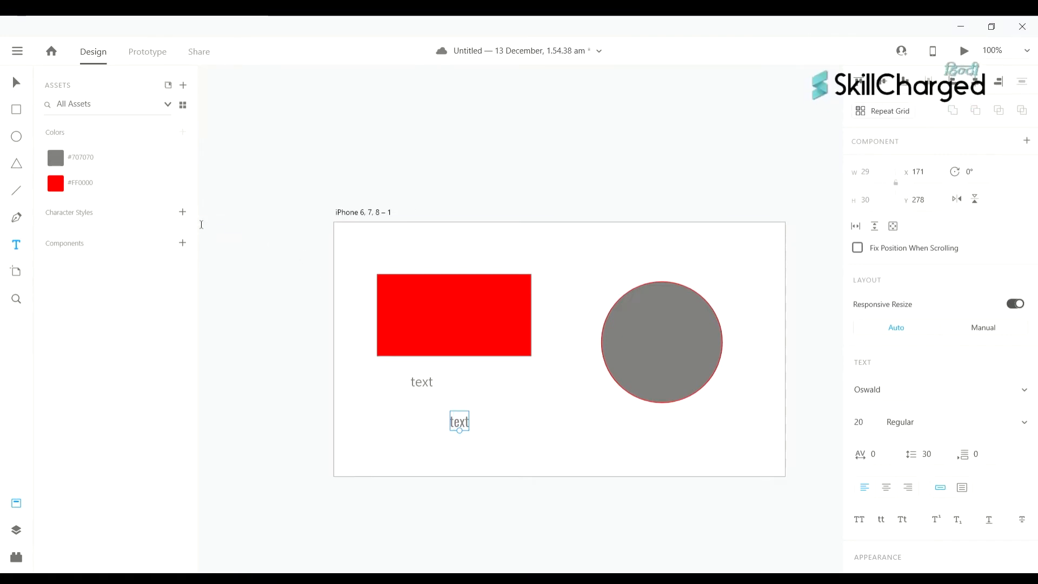
- Discard a stray empty text box, briefly edit the upper label, then clear the selection
scroll(473, 400, "right", 1)
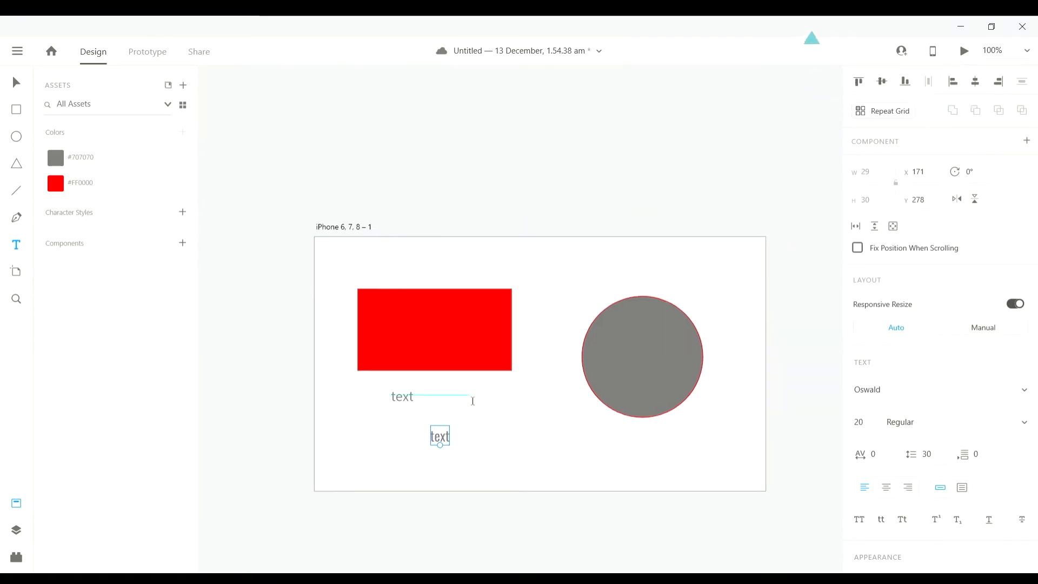
left_click(501, 438)
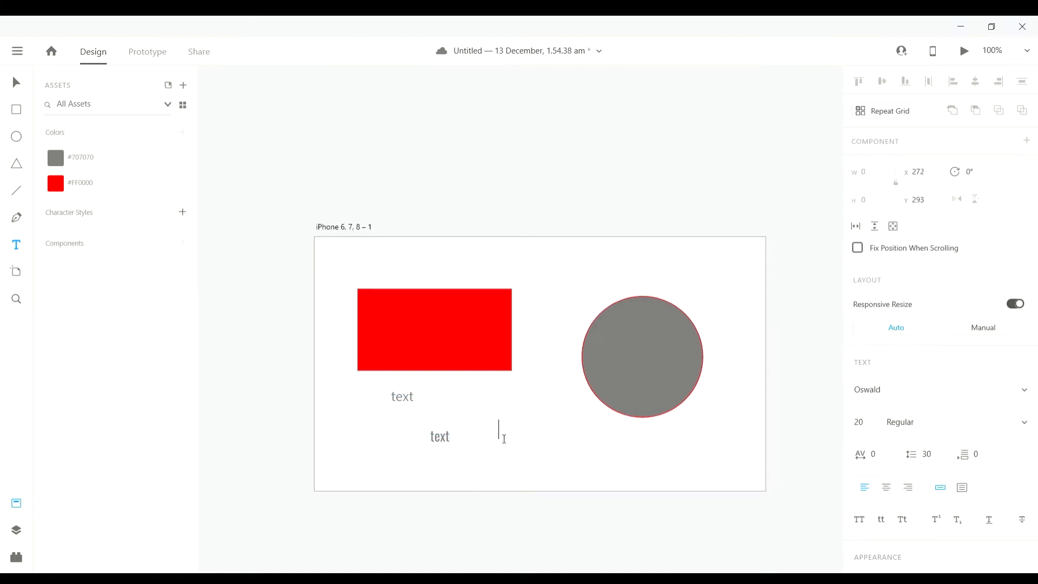
left_click(442, 441)
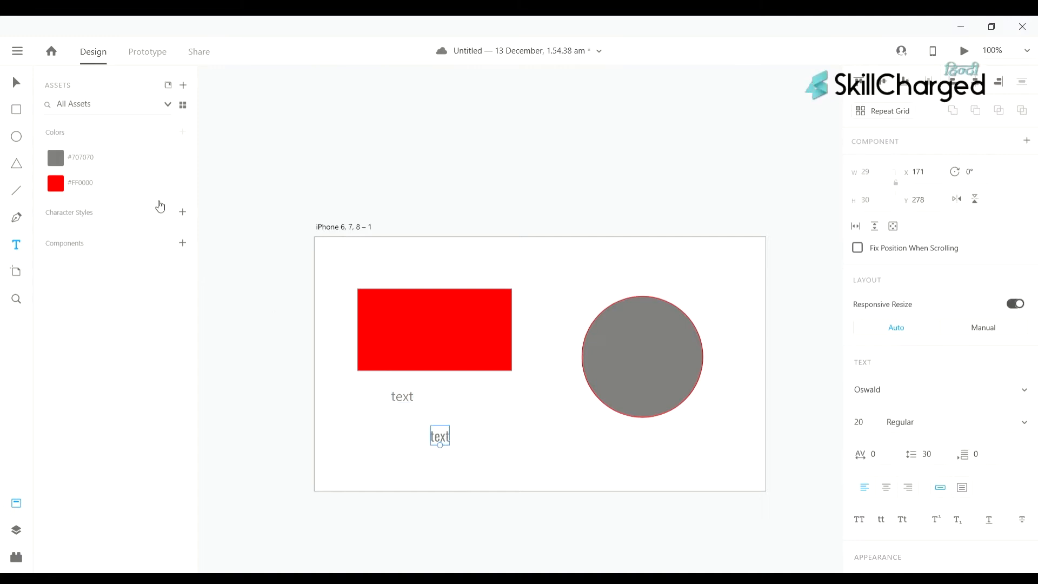
double_click(405, 399)
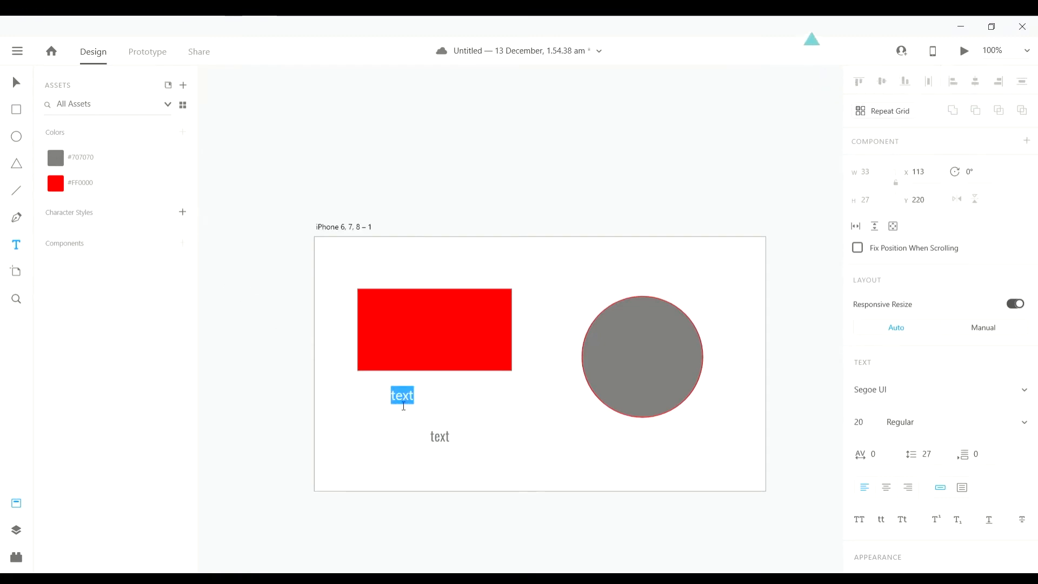
key("Escape")
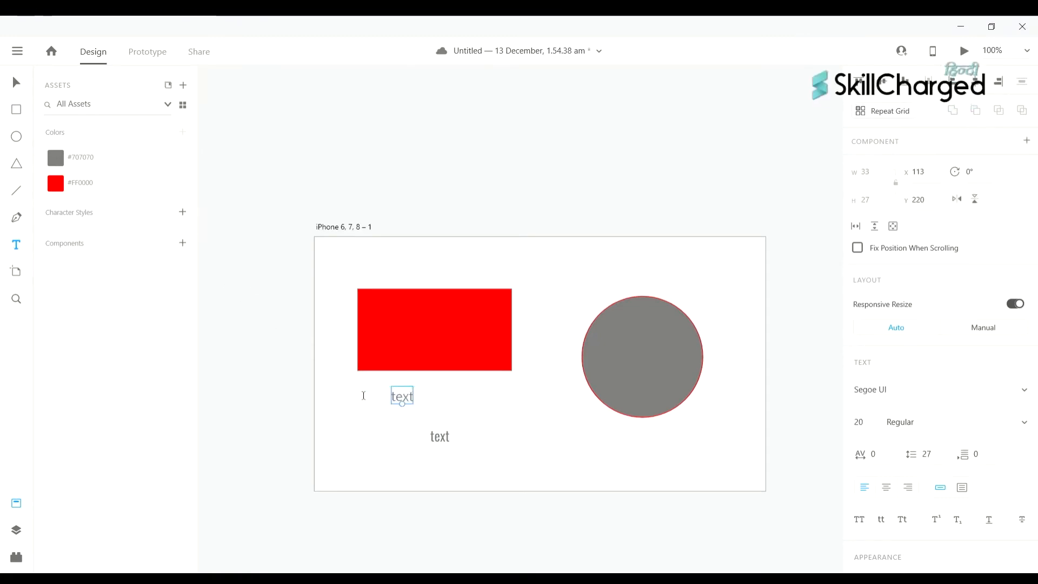
scroll(300, 357, "down", 1)
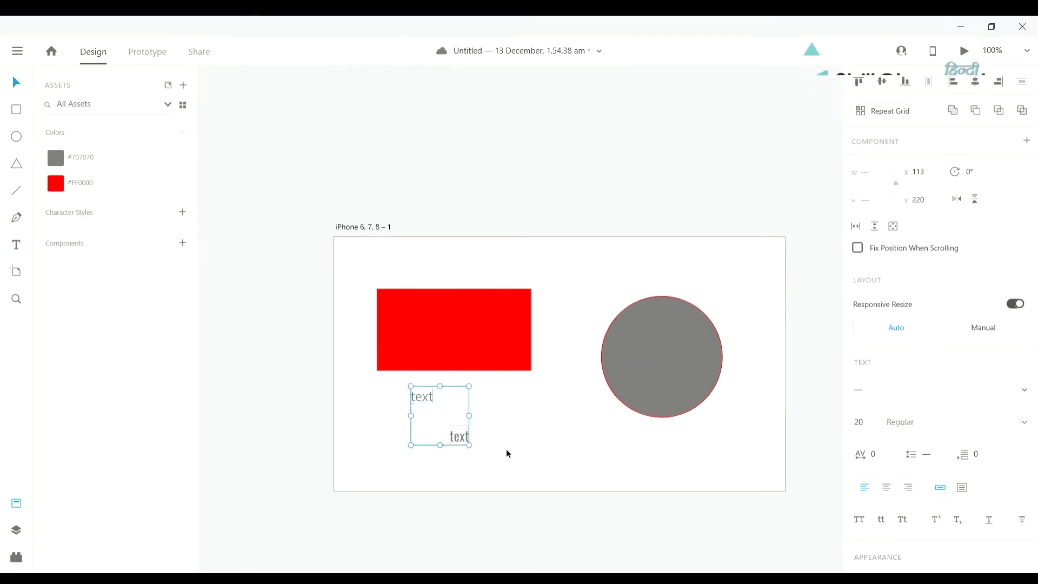
left_click(507, 406)
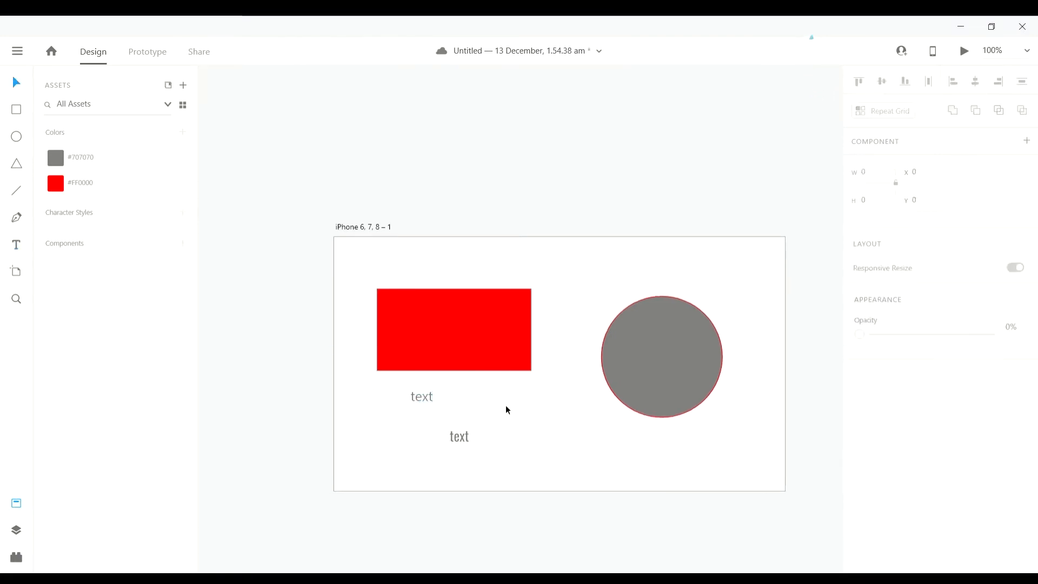
- Save Oswald 20pt and Segoe UI 20pt as character styles and highlight Oswald's use on canvas
left_click_drag(383, 381, 525, 453)
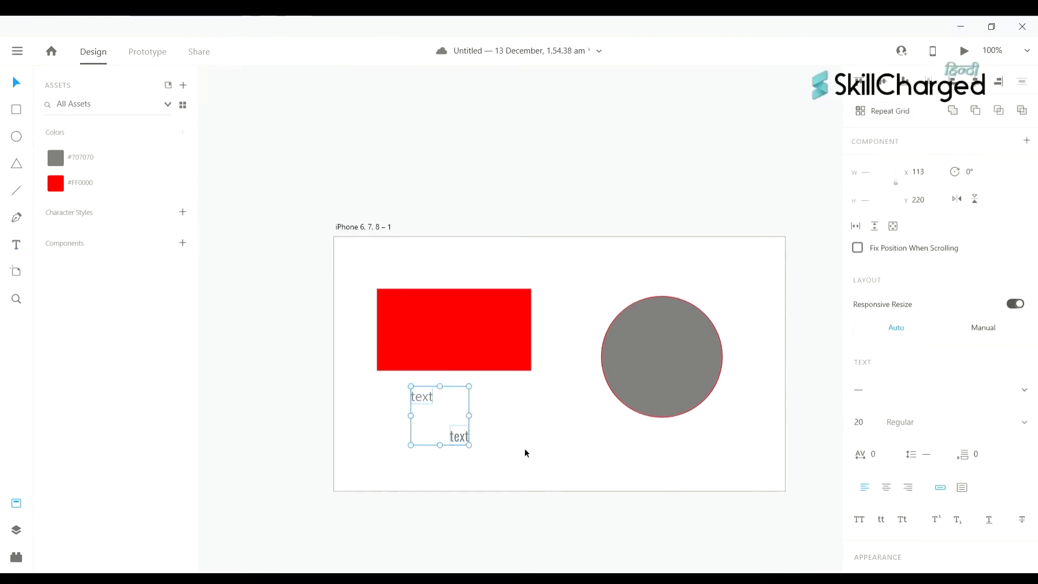
left_click(184, 217)
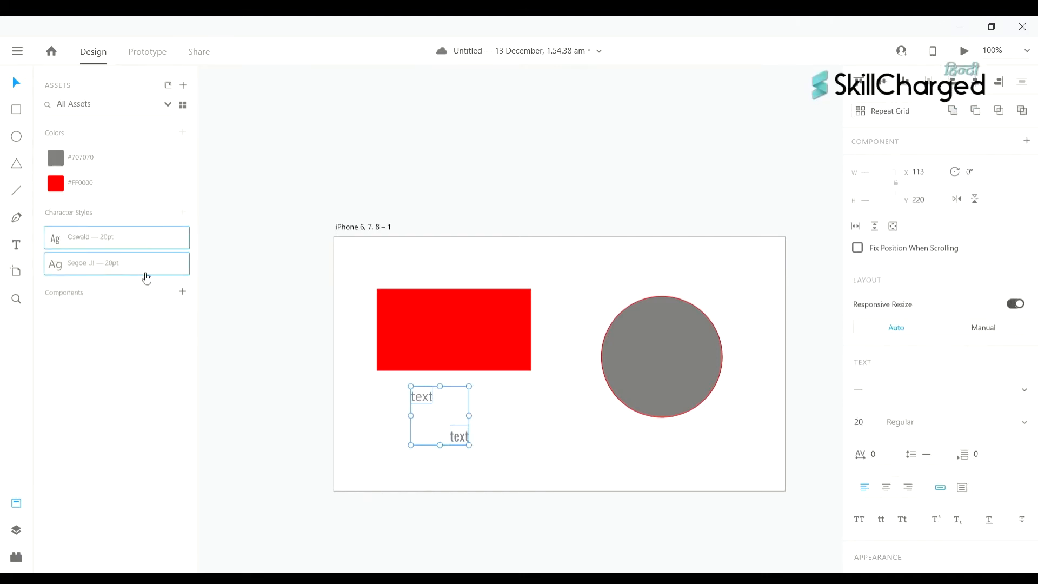
right_click(109, 239)
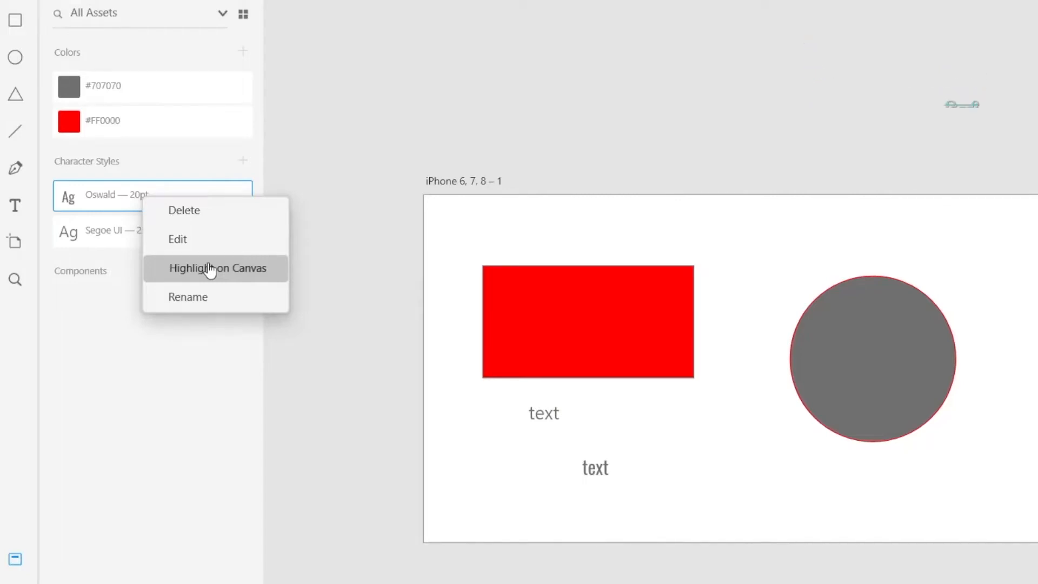
left_click(210, 269)
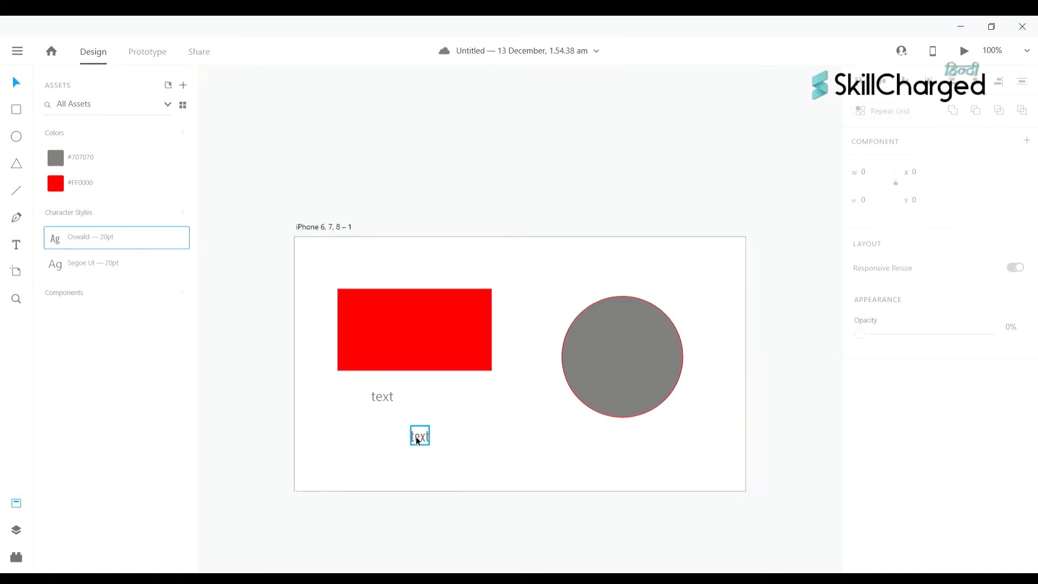
left_click(442, 440)
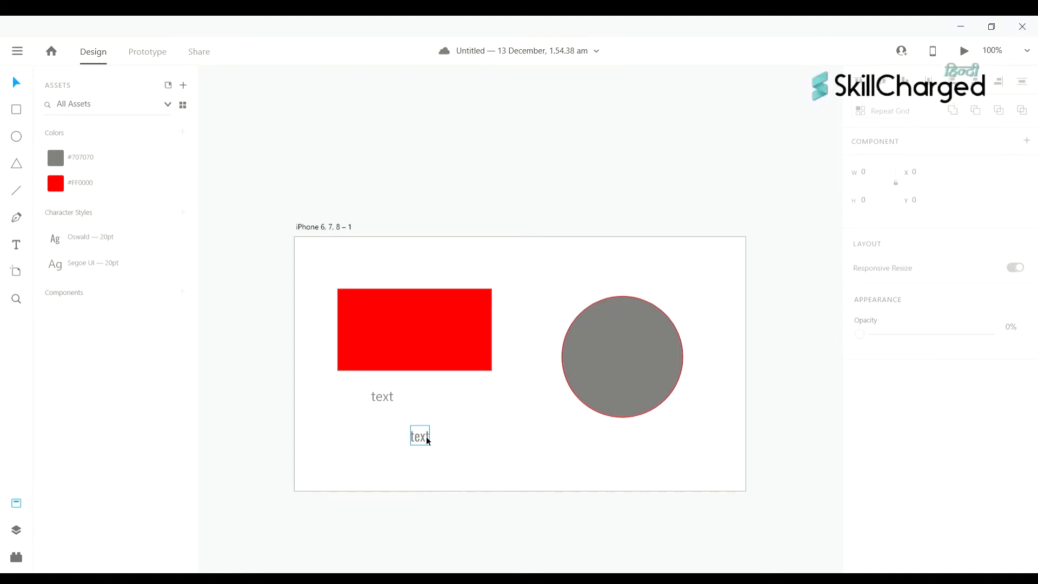
scroll(544, 340, "down", 1)
scroll(544, 340, "left", 2)
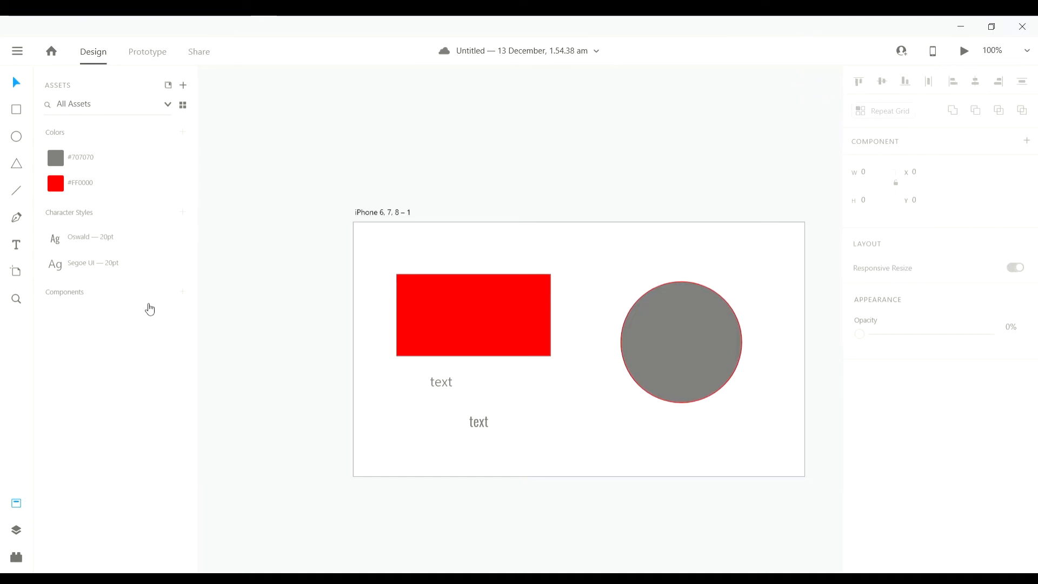
- Make the grey circle a component, listed as Component 1, and view its options
left_click(683, 332)
scroll(672, 339, "right", 2)
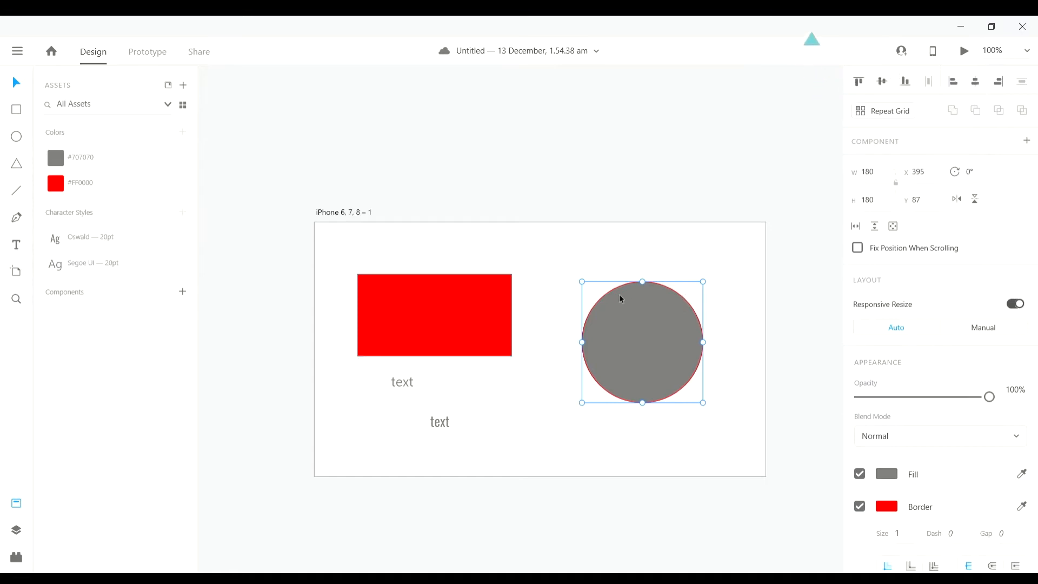
scroll(667, 316, "right", 1)
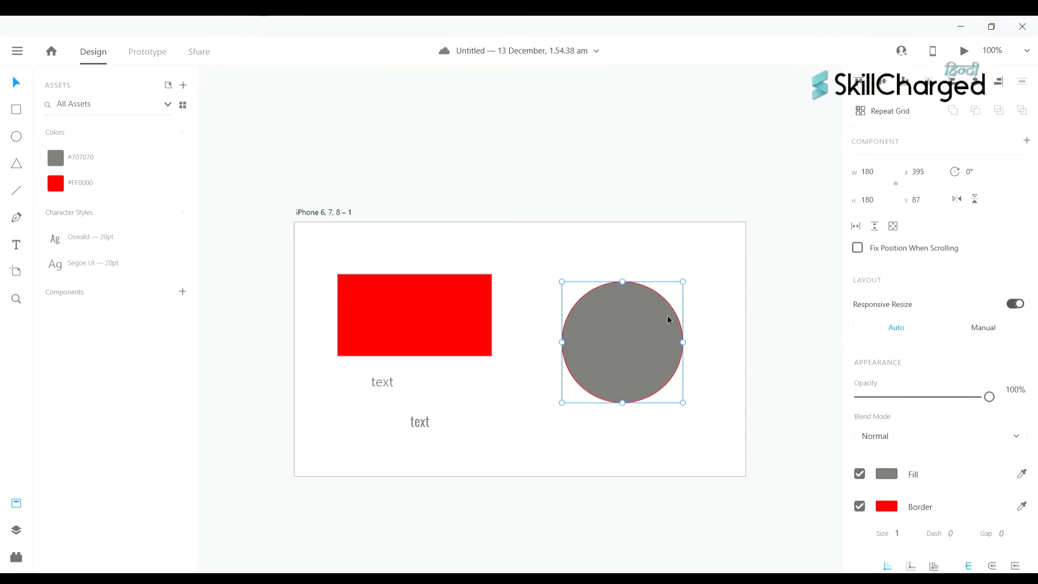
left_click(540, 409)
left_click(620, 345)
scroll(620, 342, "right", 2)
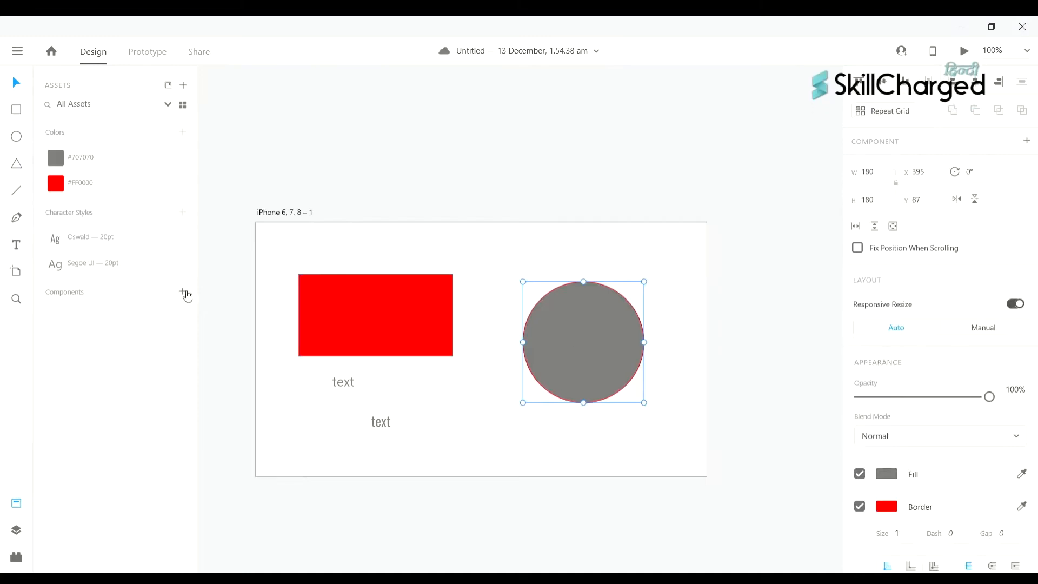
left_click(184, 293)
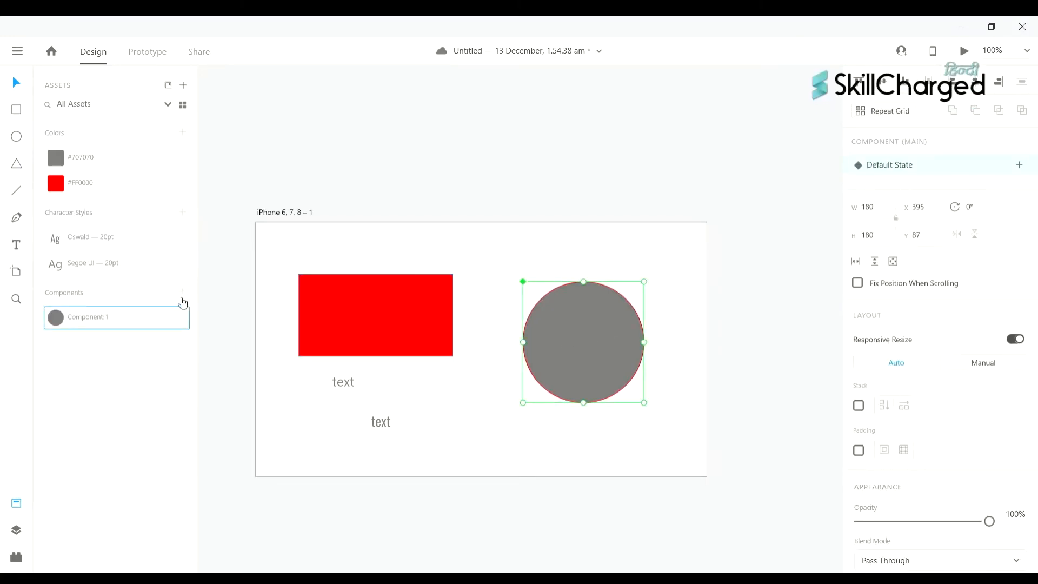
right_click(124, 323)
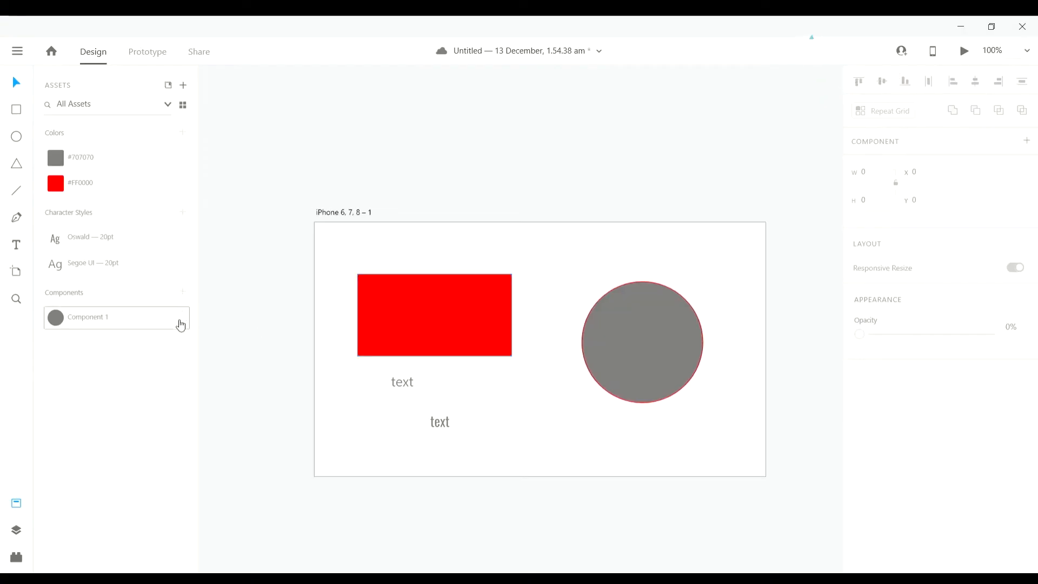
- Drag a Component 1 instance below the red rectangle, then use Edit Main Component to return to the original
left_click(154, 329)
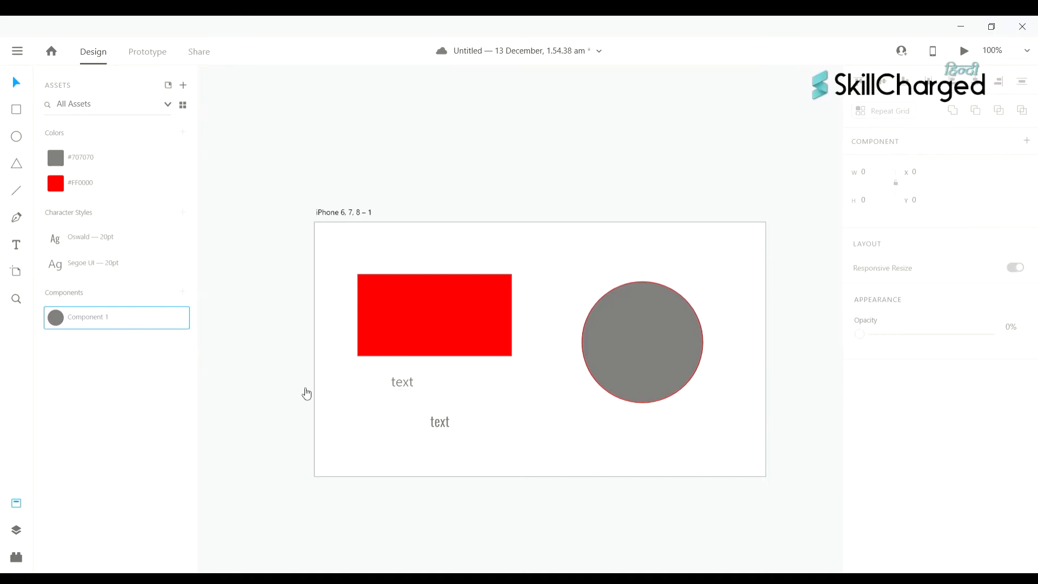
left_click_drag(484, 437, 507, 409)
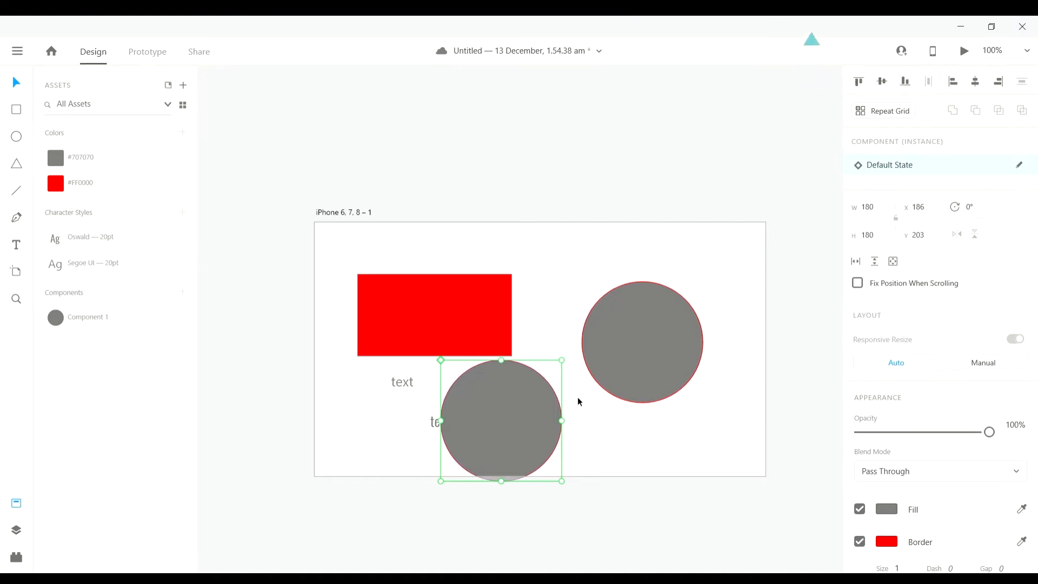
scroll(605, 351, "left", 2)
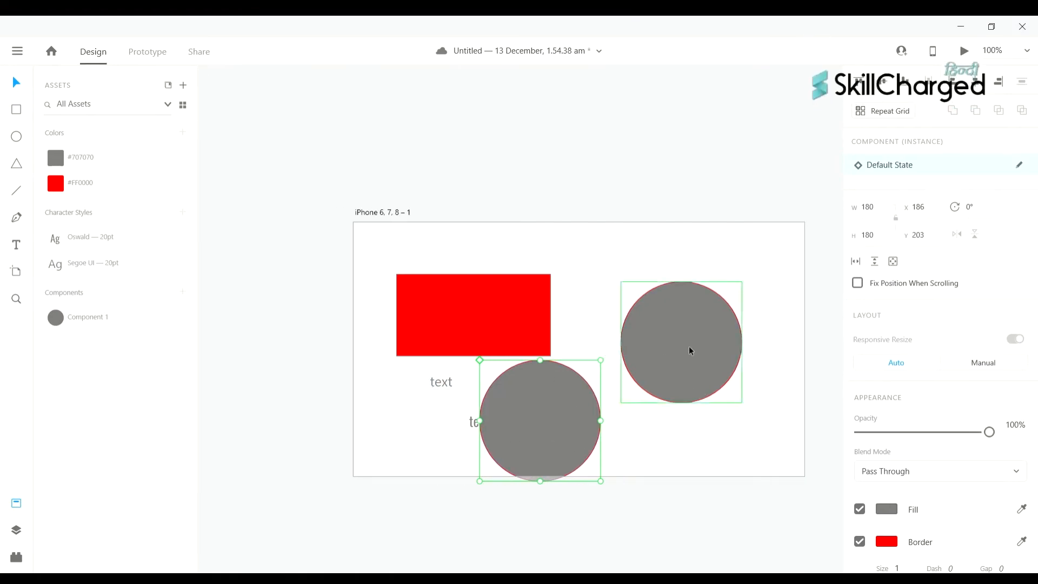
right_click(103, 324)
left_click(142, 354)
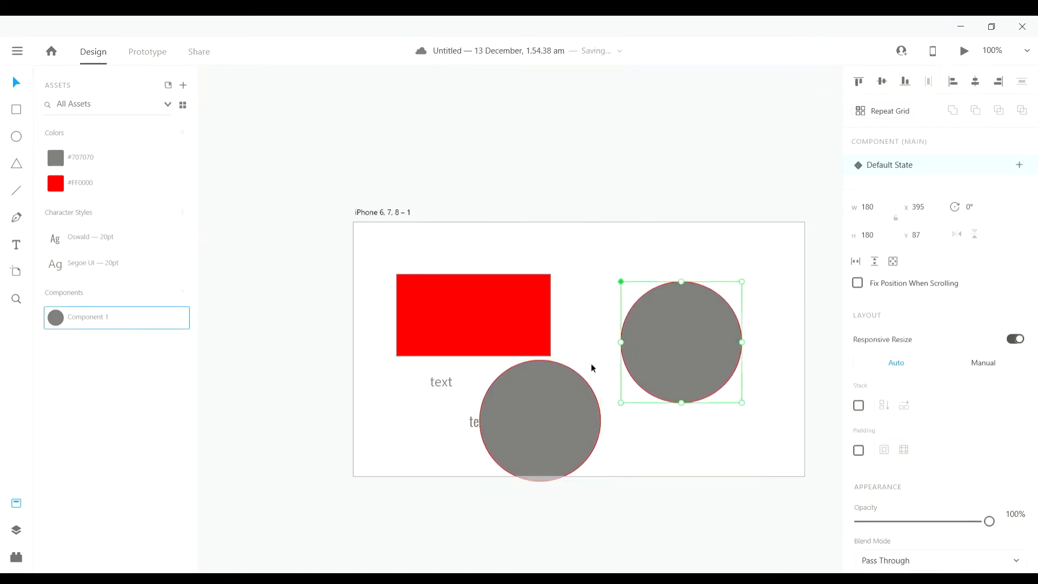
scroll(592, 364, "right", 1)
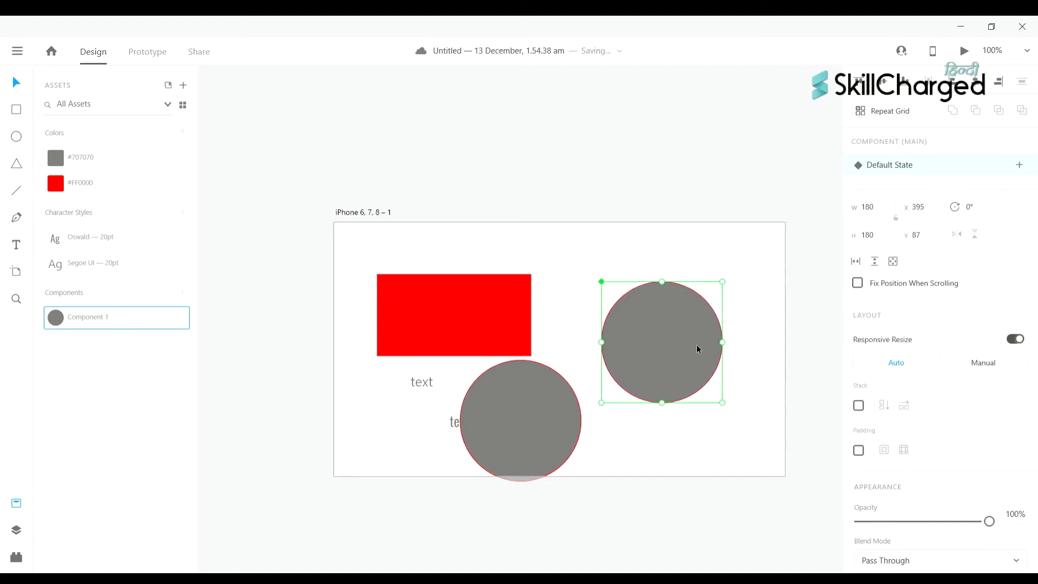
scroll(981, 428, "down", 4)
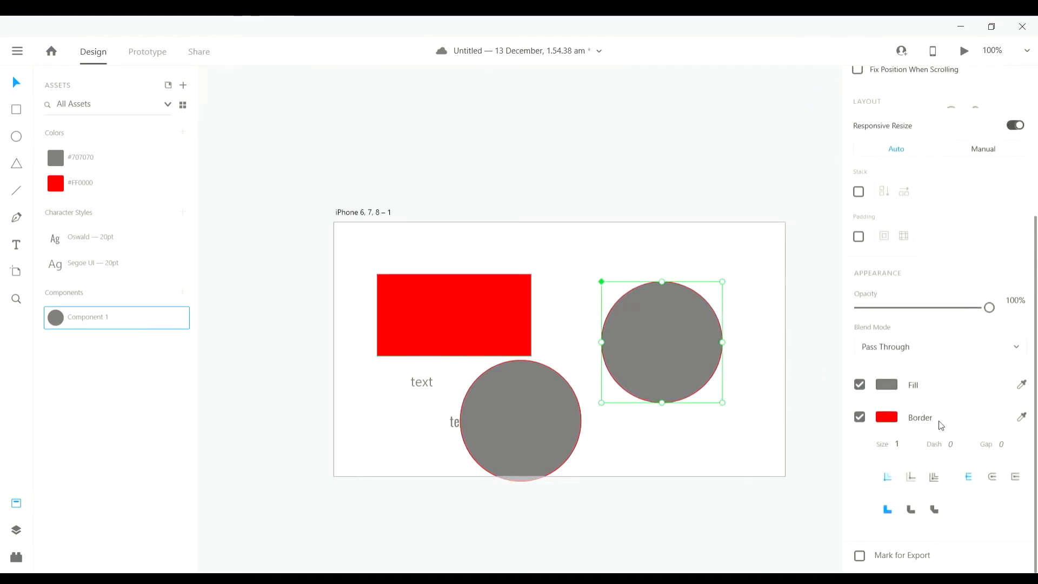
- Change the main component's fill to brownish grey and paste the car photo into the rectangle
left_click(887, 385)
left_click_drag(761, 338, 800, 311)
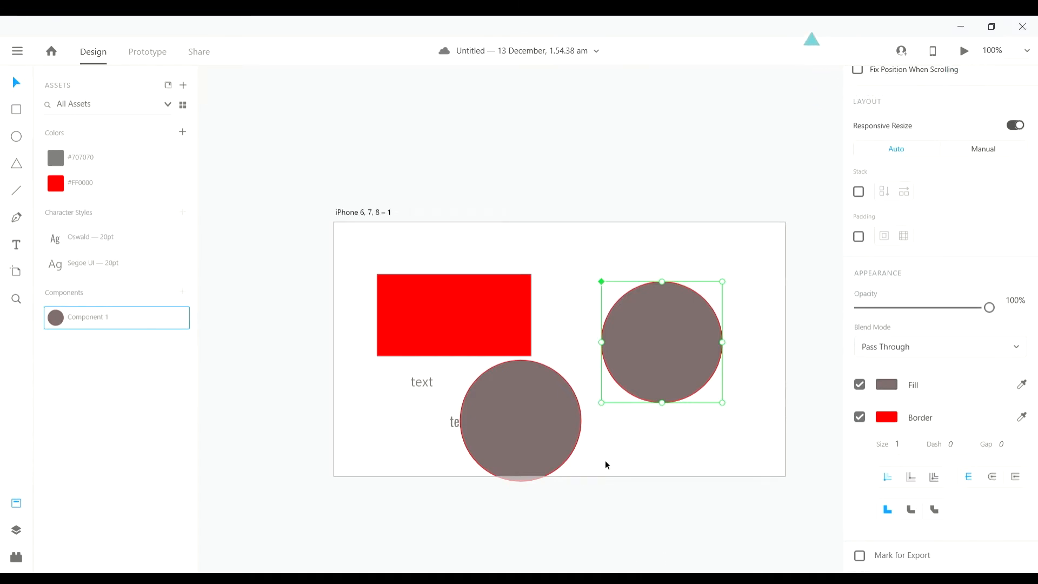
key("ctrl+v")
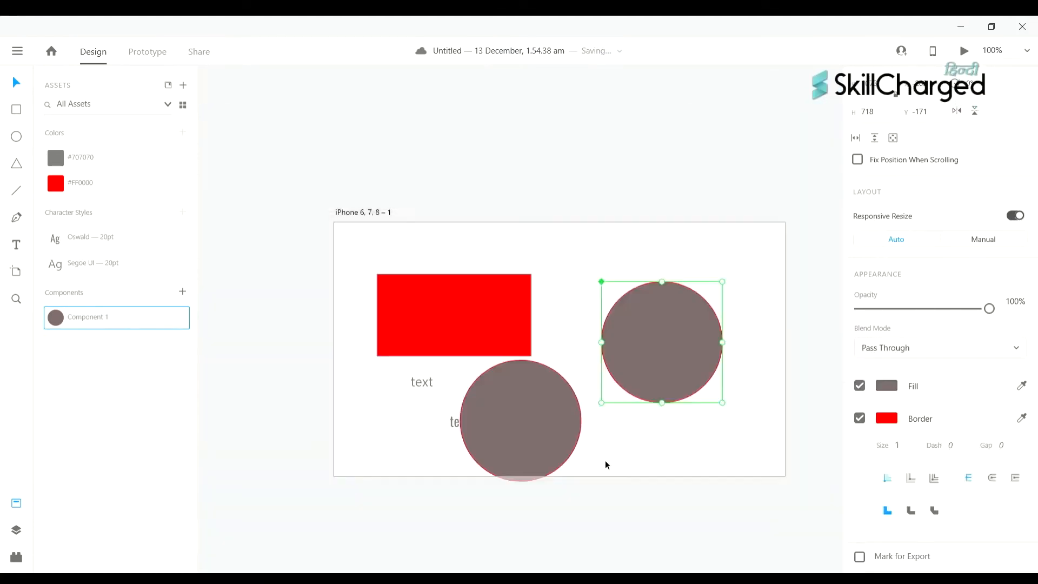
key("ctrl+z")
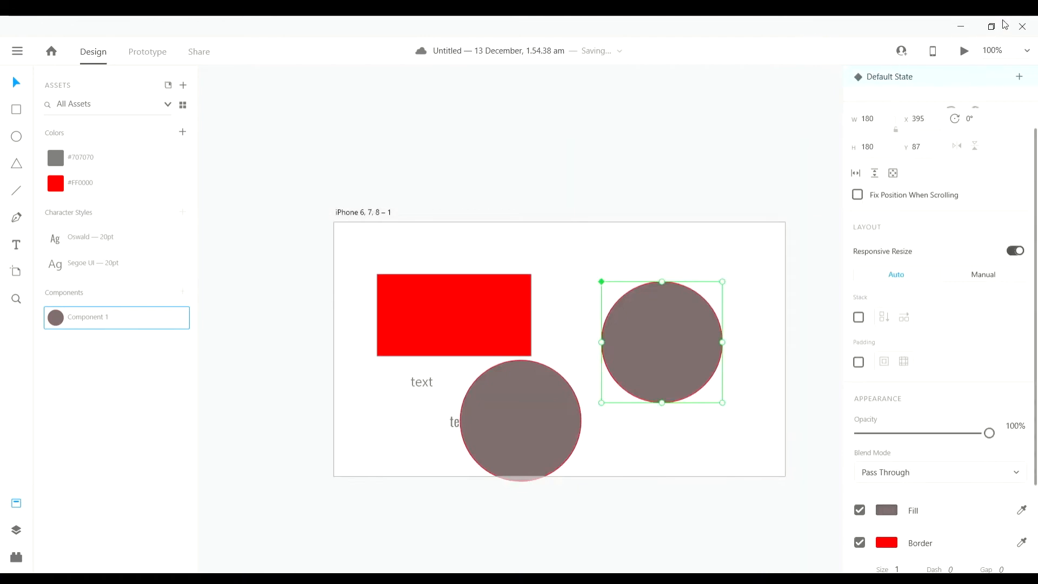
key("ctrl+shift+z")
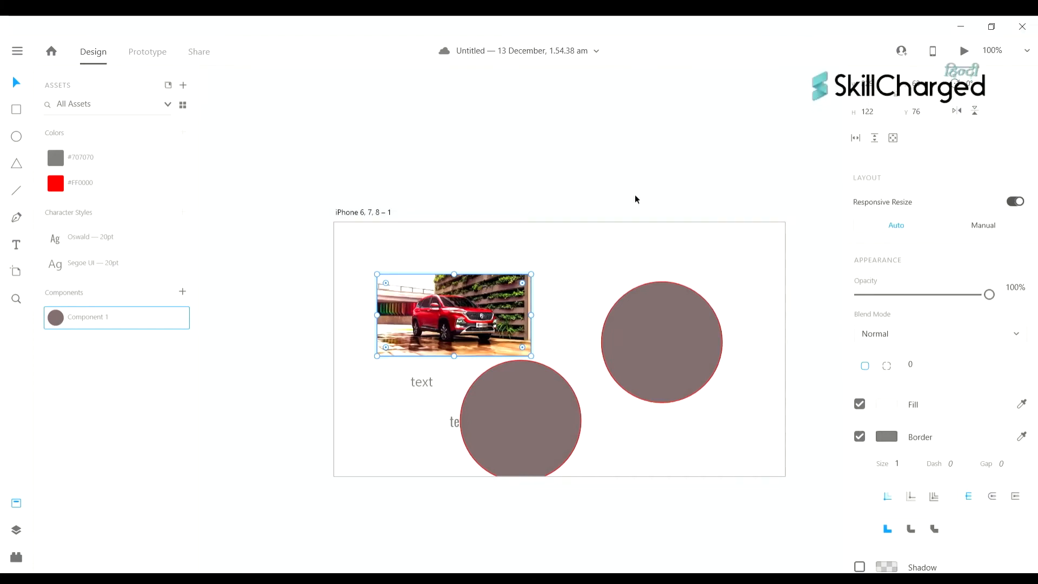
- Scroll the canvas right to view all the artboard's objects
scroll(611, 342, "right", 1)
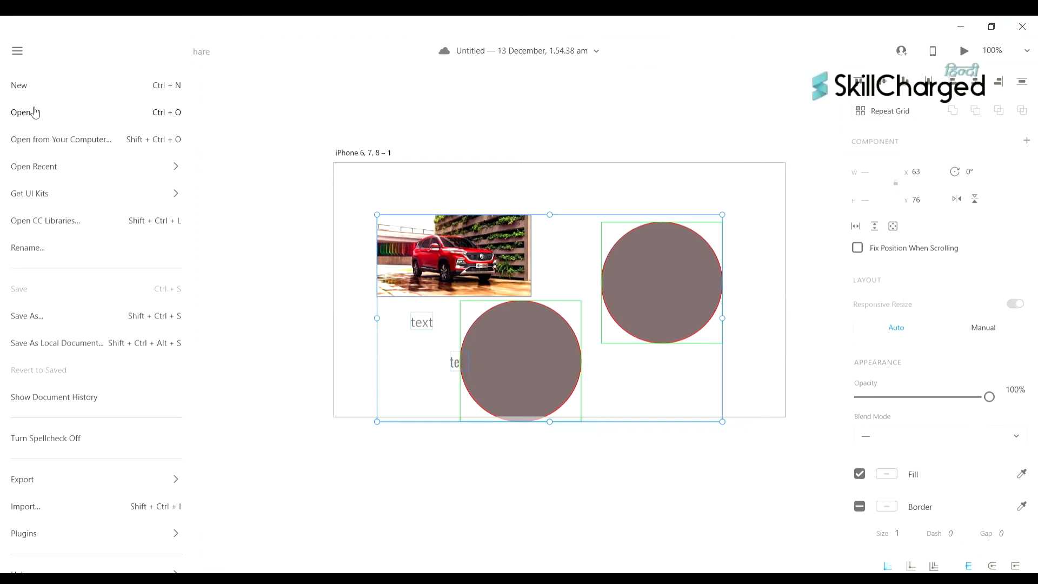
- Choose Export > Selected... from the hamburger menu to export only the selected artwork
mouse_move(100, 488)
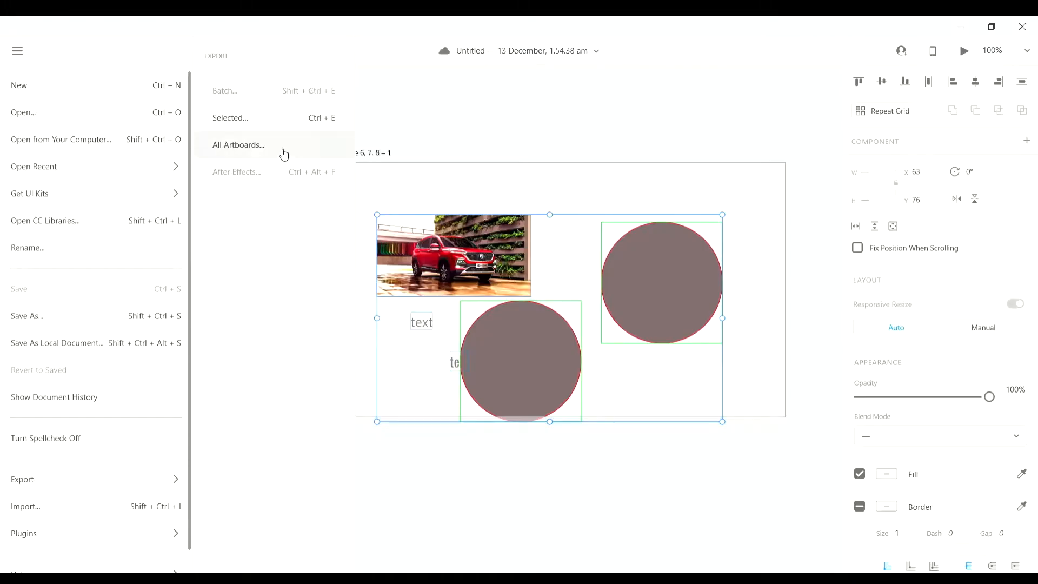
left_click(288, 115)
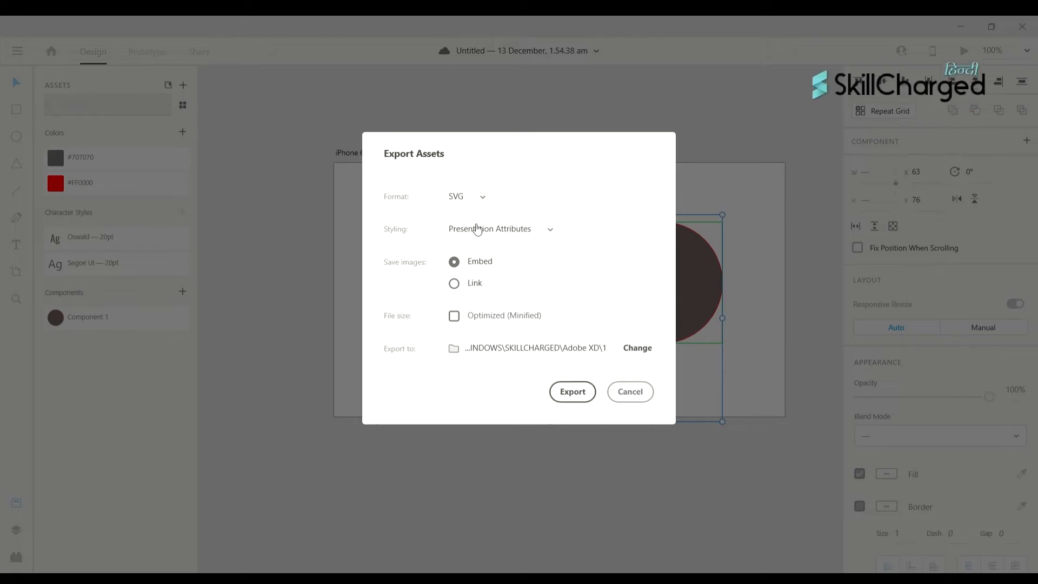
- Change the export format of the selected group from SVG to JPG
left_click(476, 227)
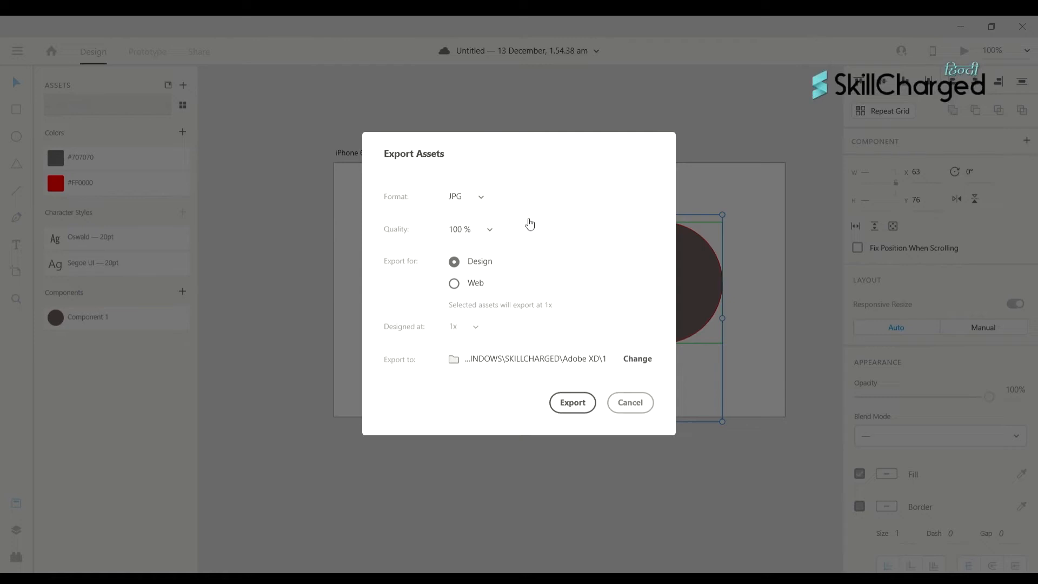
- Export the group as a JPG at 100% quality for Web, designed at 2x
key("Tab")
left_click(532, 267)
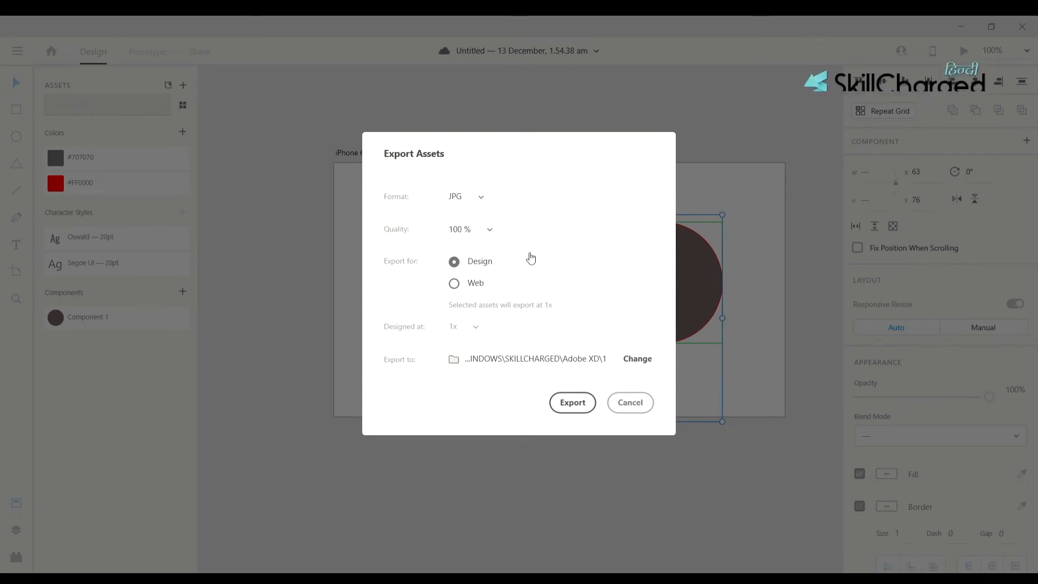
left_click(454, 284)
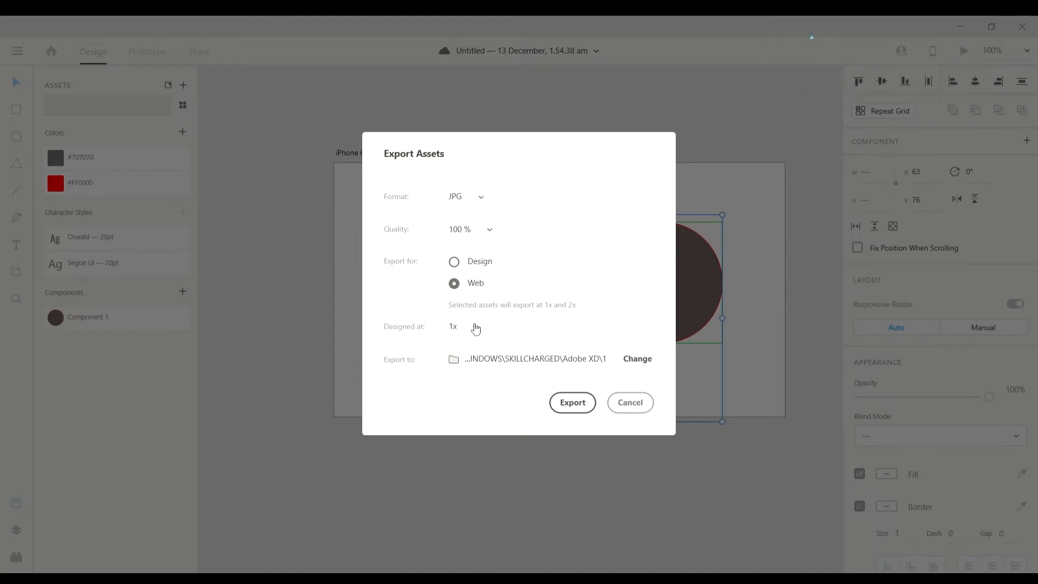
left_click(476, 351)
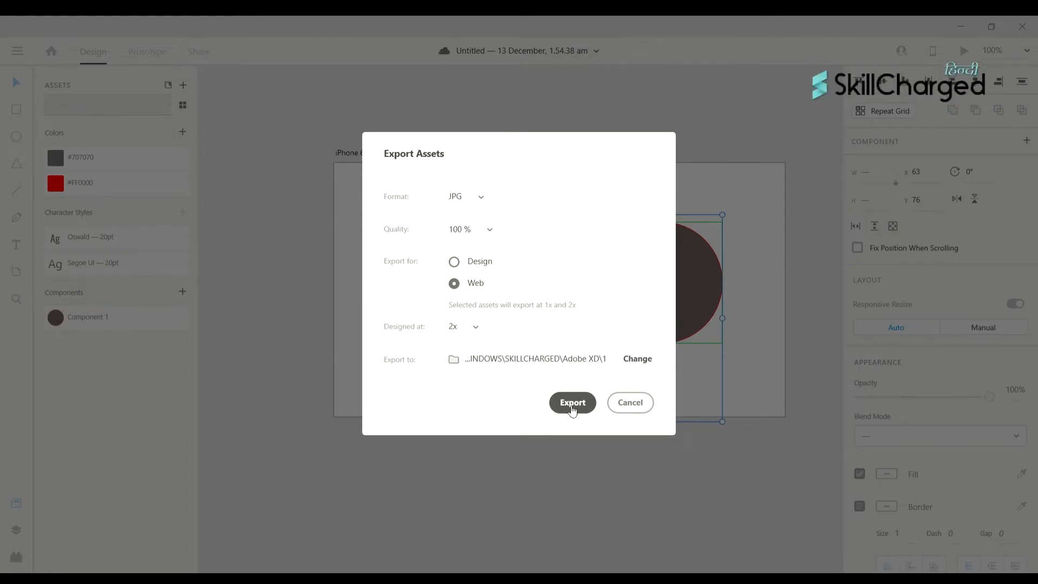
left_click(637, 411)
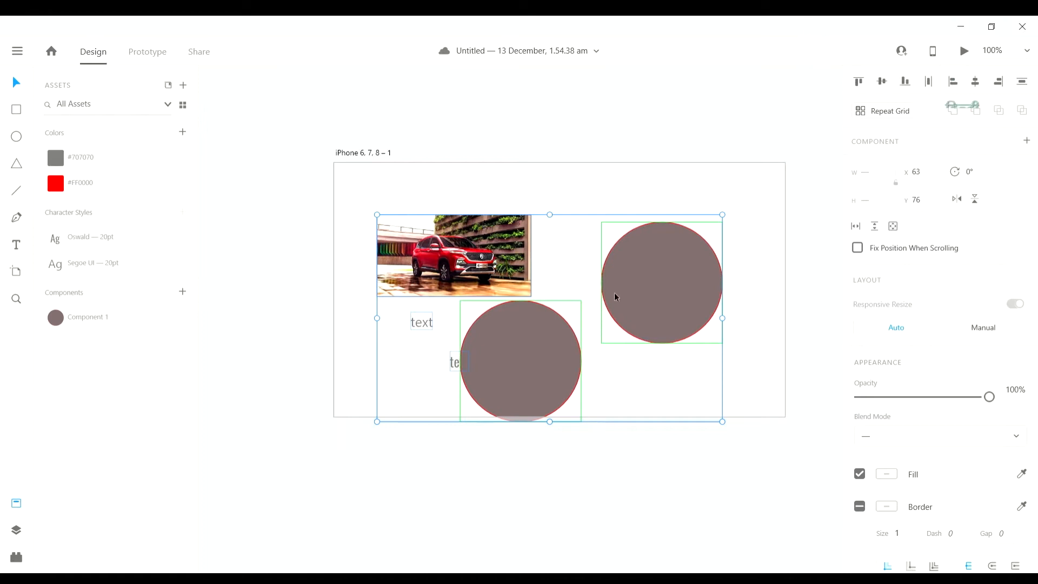
- Select the car image, texts and circles together, then clear the canvas selection
left_click(513, 210)
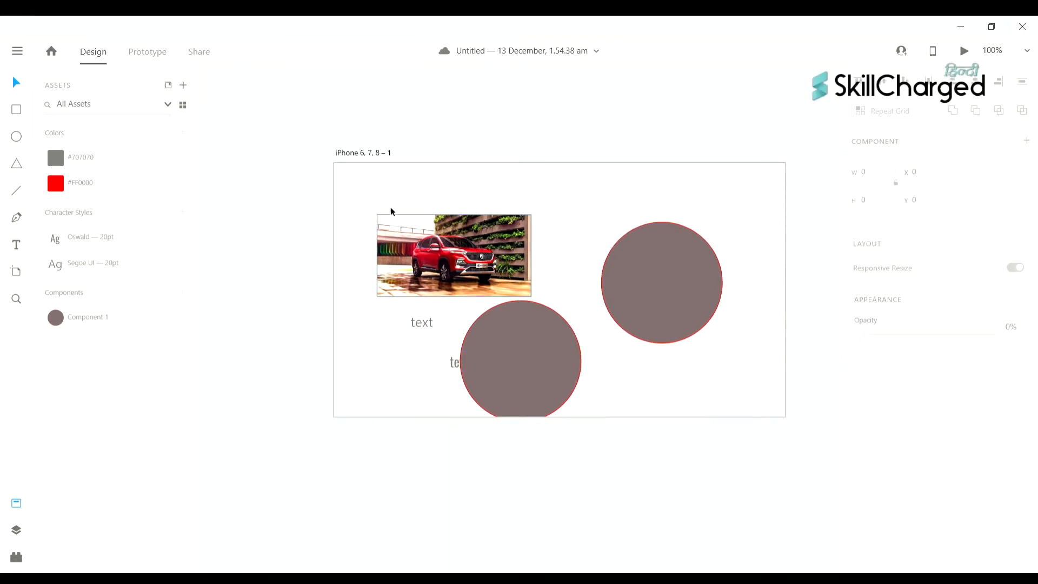
left_click_drag(410, 196, 808, 380)
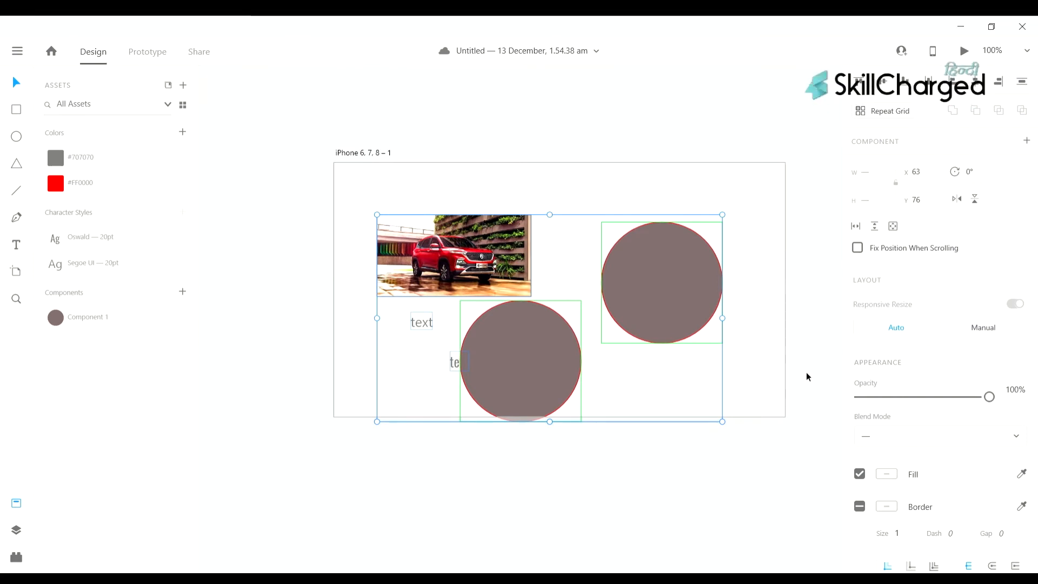
left_click(584, 113)
scroll(589, 115, "right", 1)
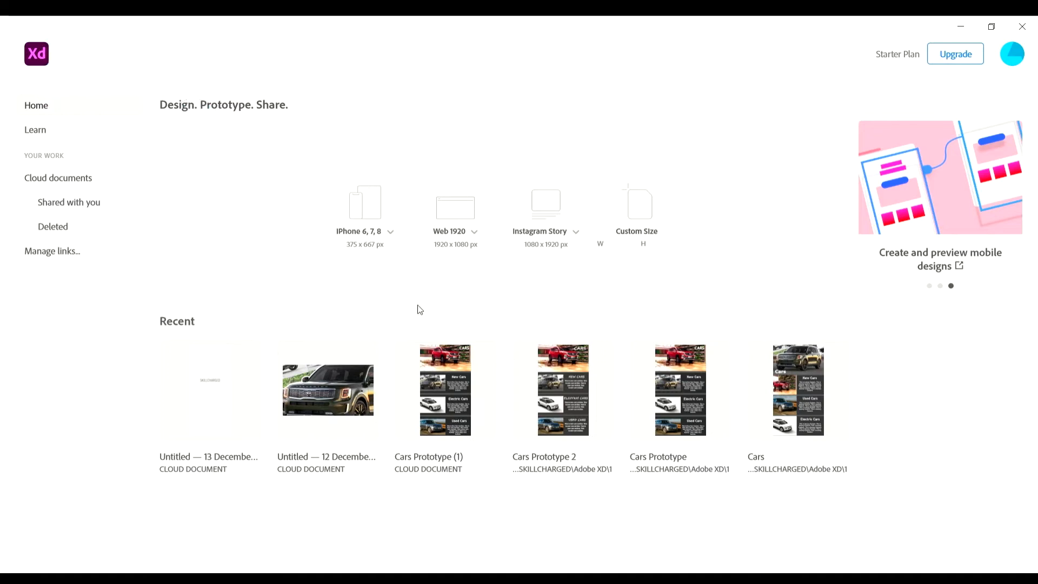
- Create a new iPhone 6, 7, 8 document and switch it to Prototype mode
left_click(398, 235)
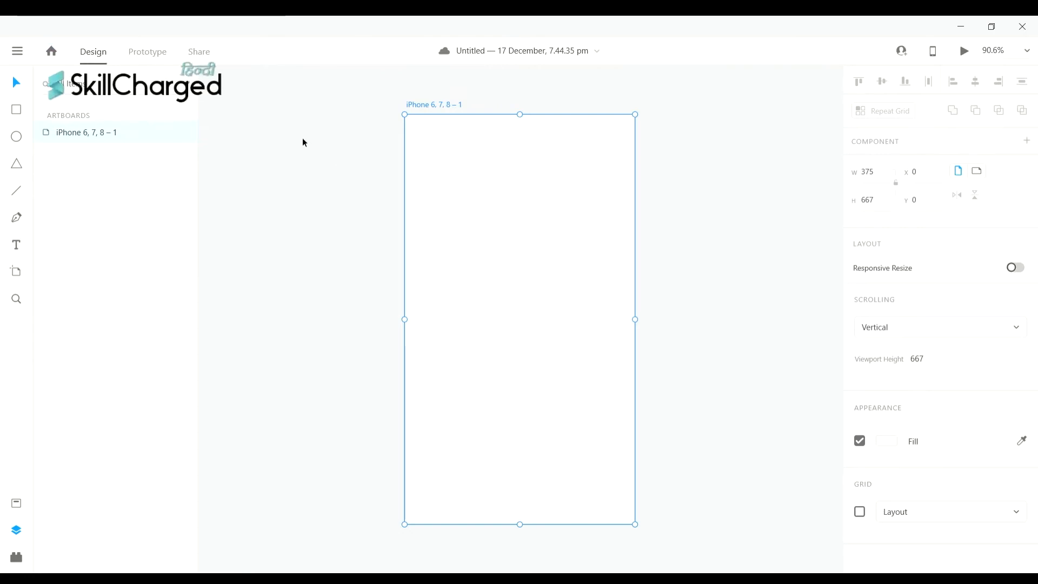
left_click(150, 58)
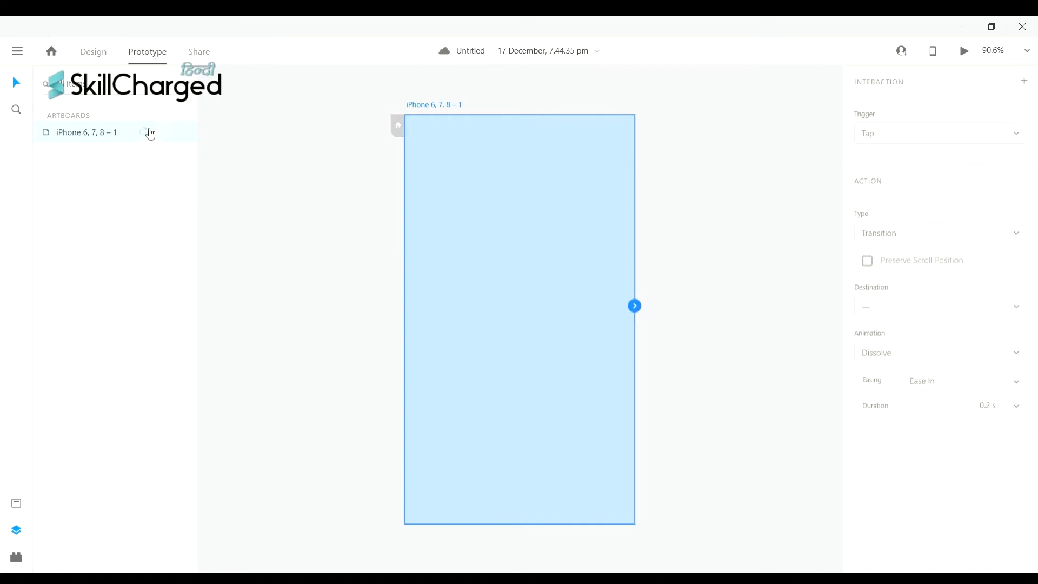
- View the Share mode link settings, then go back to Design mode
left_click(199, 54)
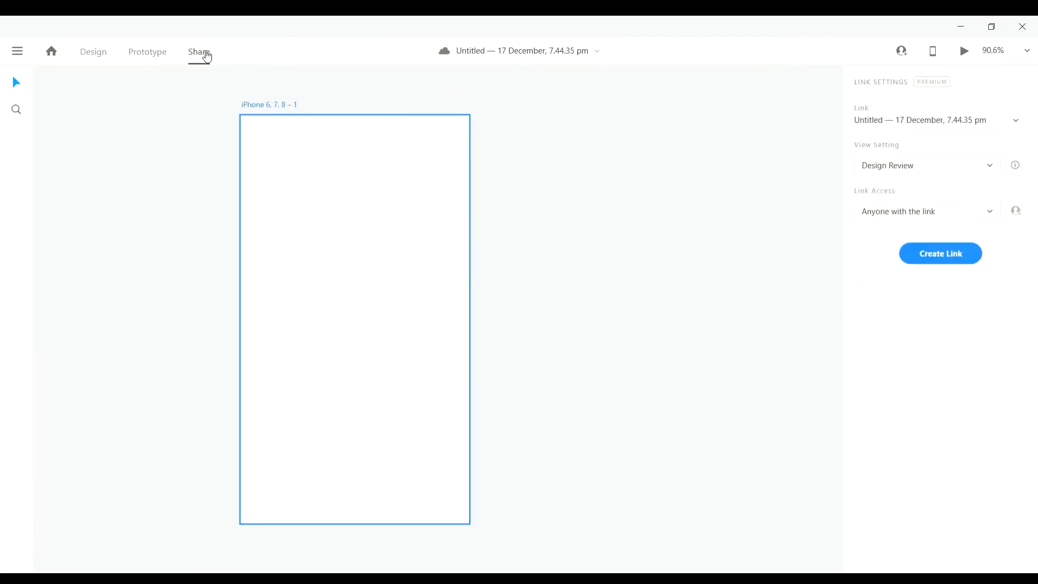
left_click(99, 63)
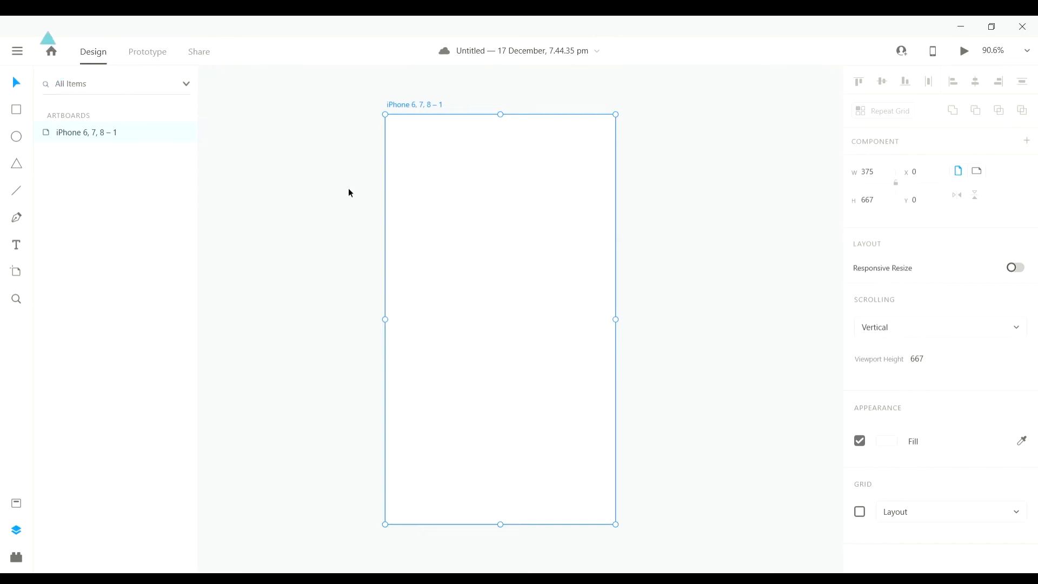
- Add the text SKILLCHARGED on the blank iPhone artboard
scroll(414, 127, "left", 1)
scroll(431, 232, "right", 1)
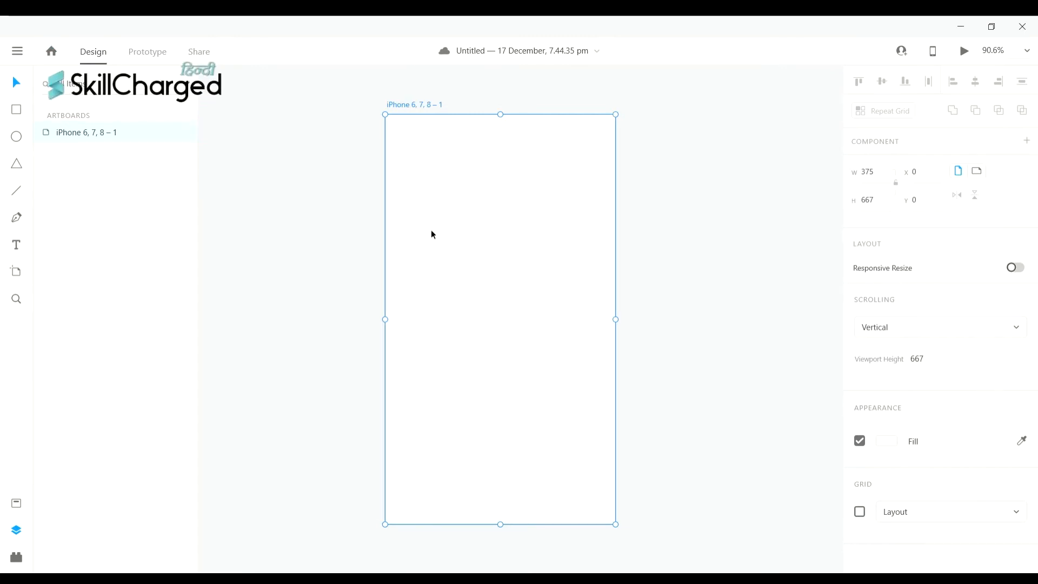
scroll(430, 229, "down", 1)
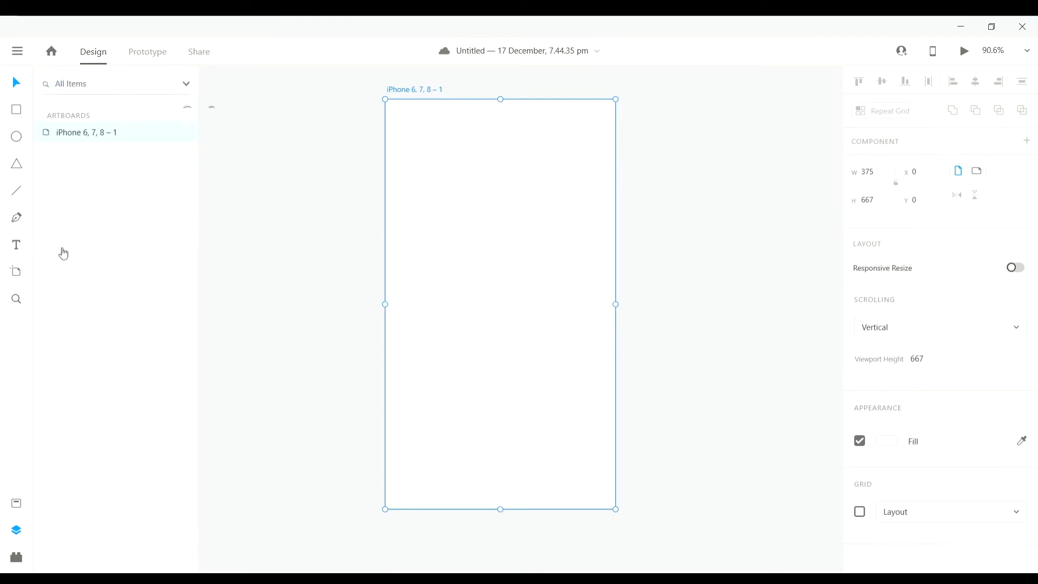
scroll(310, 300, "left", 1)
key("t")
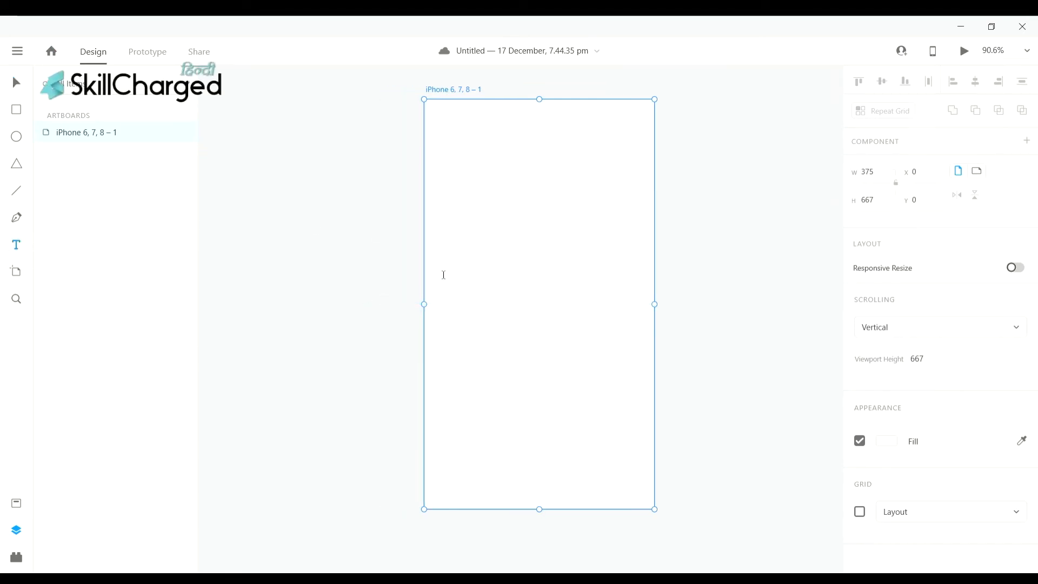
left_click(463, 287)
type("S")
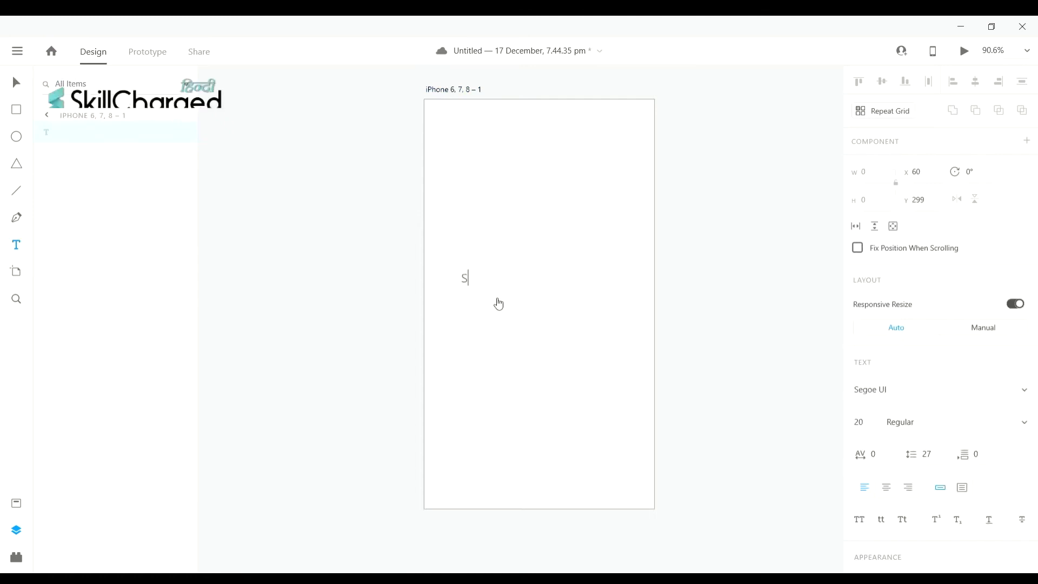
type("KILLCHARGED")
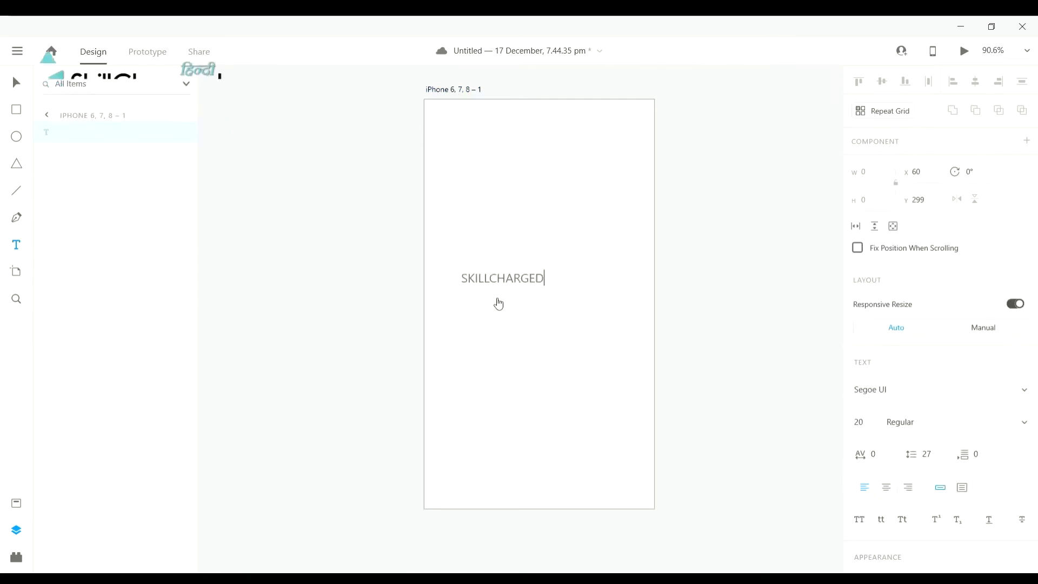
key("Escape")
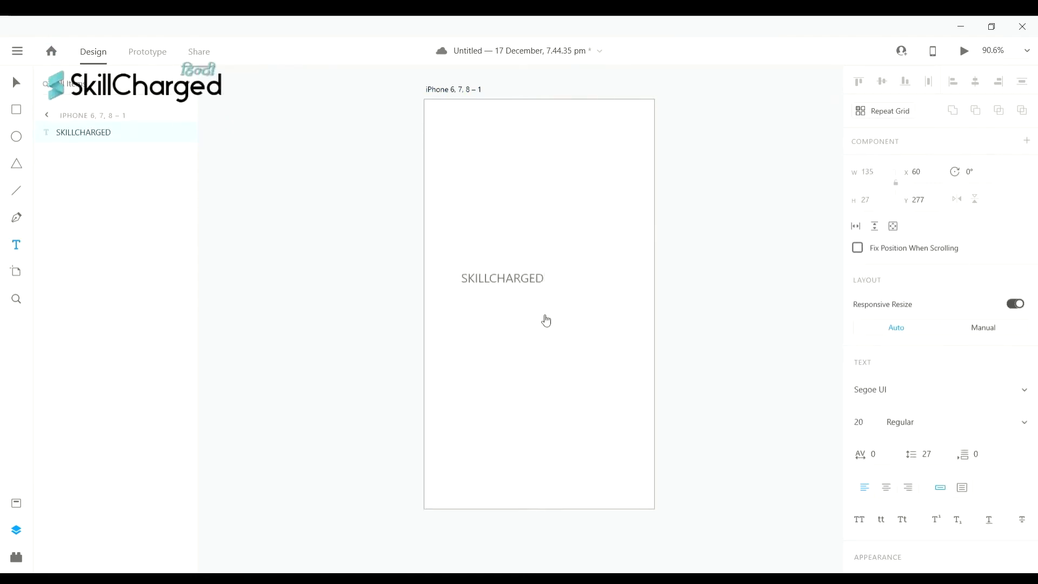
- Move the SKILLCHARGED heading to the centre of the artboard
key("Escape")
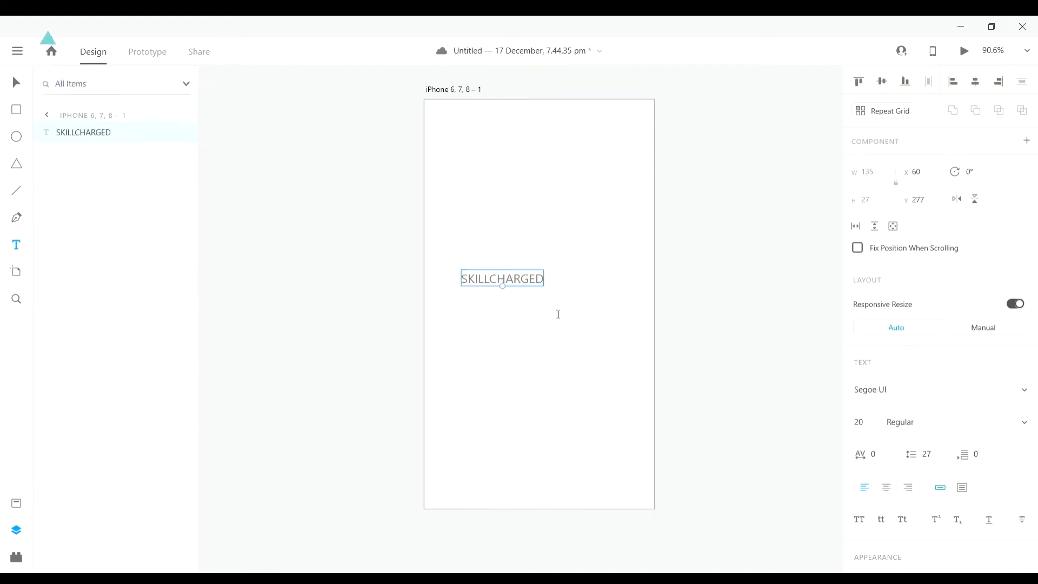
left_click_drag(529, 279, 563, 277)
scroll(571, 310, "up", 1)
scroll(571, 309, "left", 1)
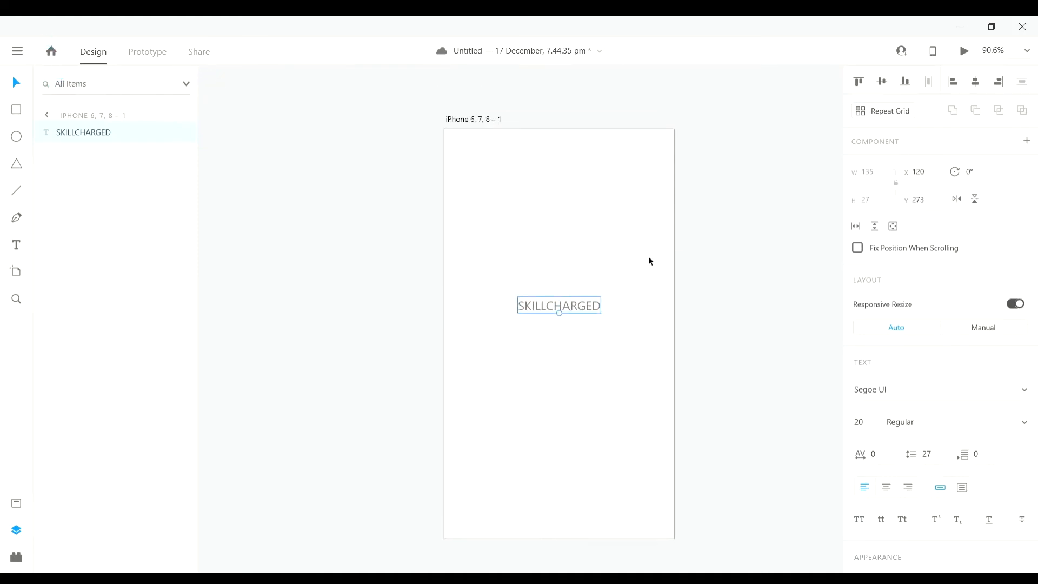
scroll(538, 341, "up", 1)
scroll(537, 340, "right", 1)
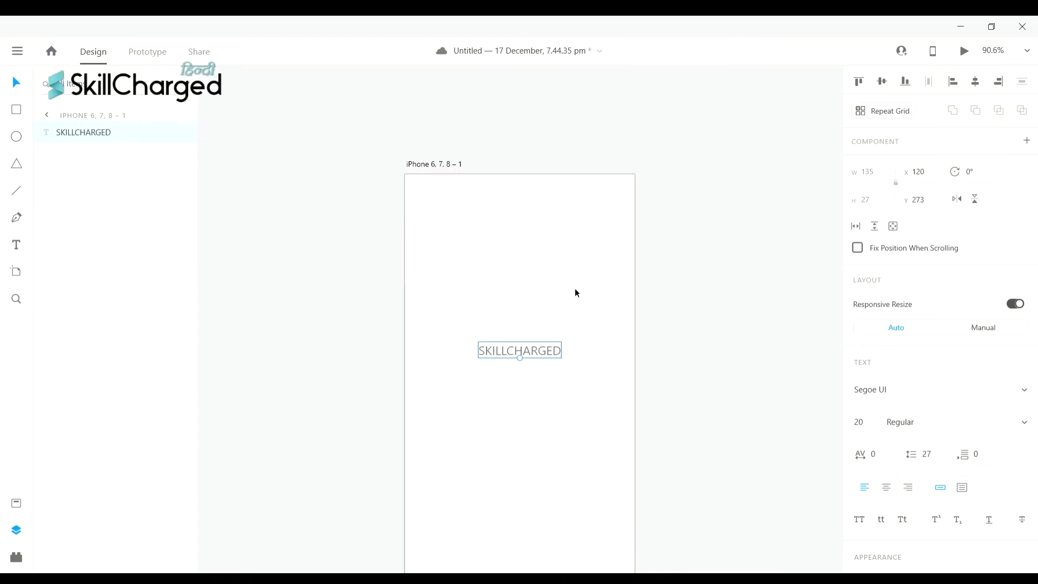
scroll(698, 267, "left", 4)
scroll(706, 268, "right", 6)
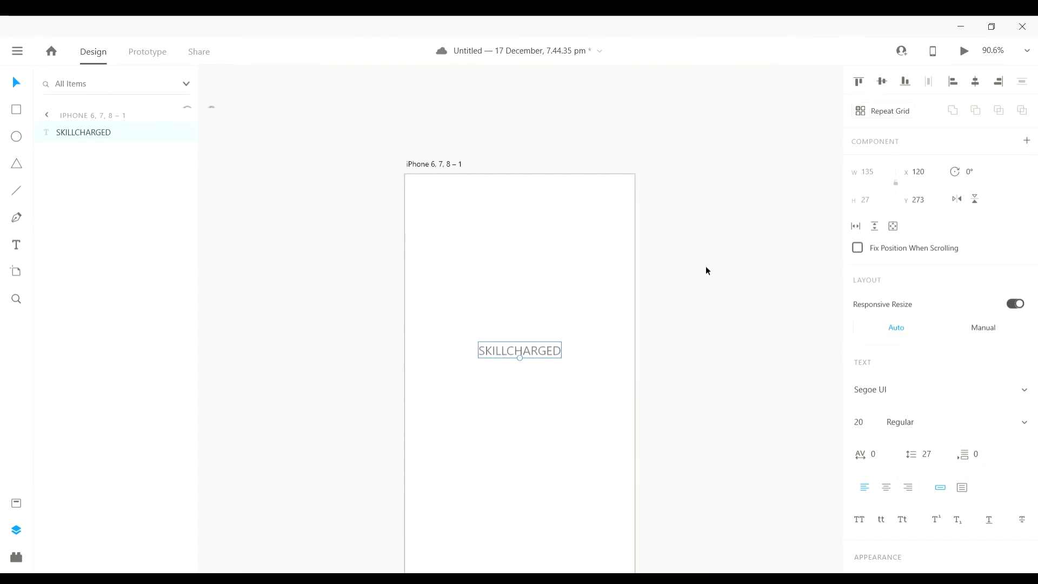
scroll(698, 267, "down", 1)
scroll(691, 268, "down", 1)
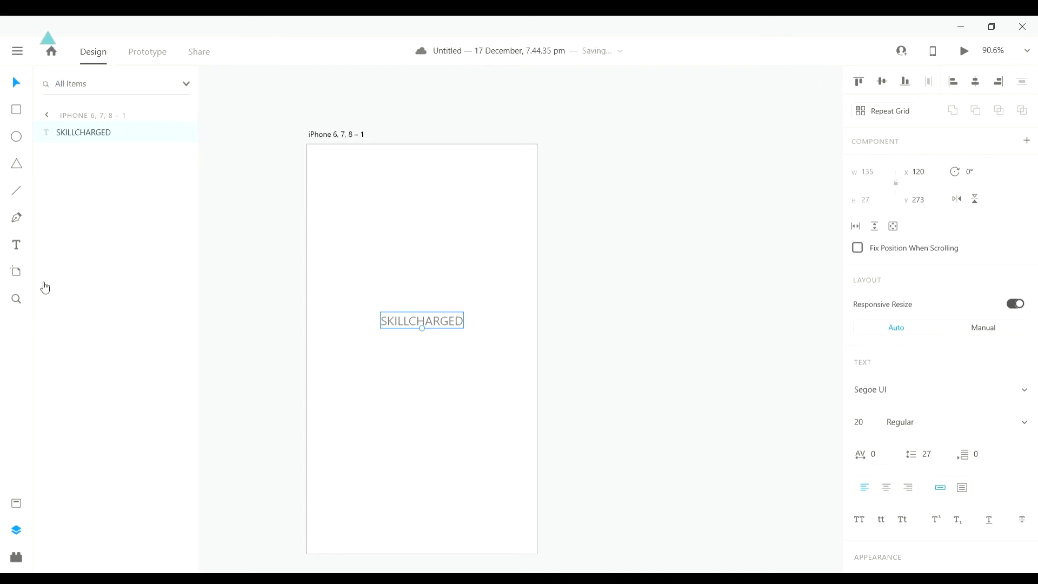
- Place a second 375 × 667 iPhone 6, 7, 8 artboard right of the SKILLCHARGED artboard
left_click(17, 272)
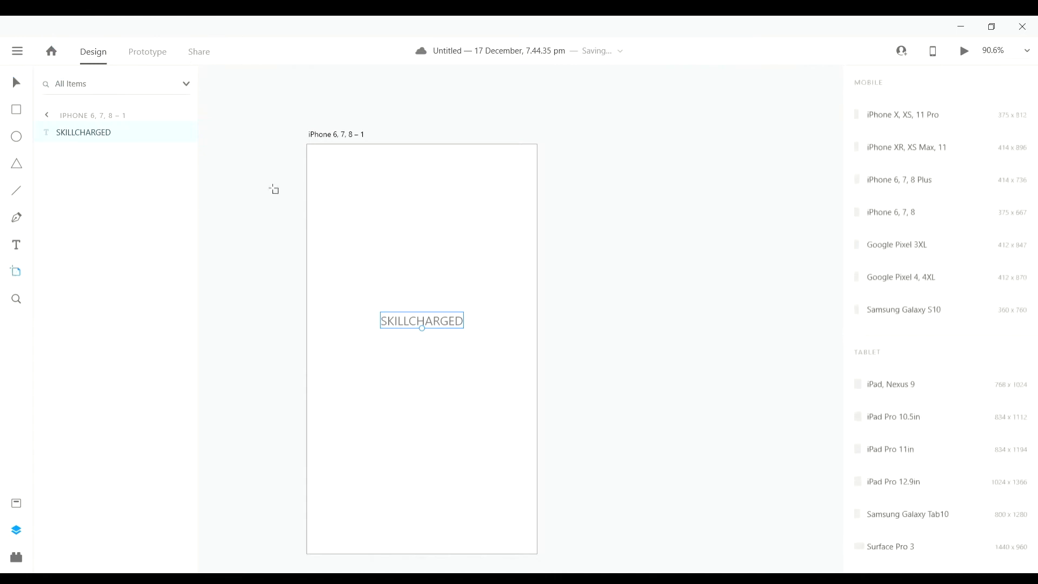
left_click(583, 149)
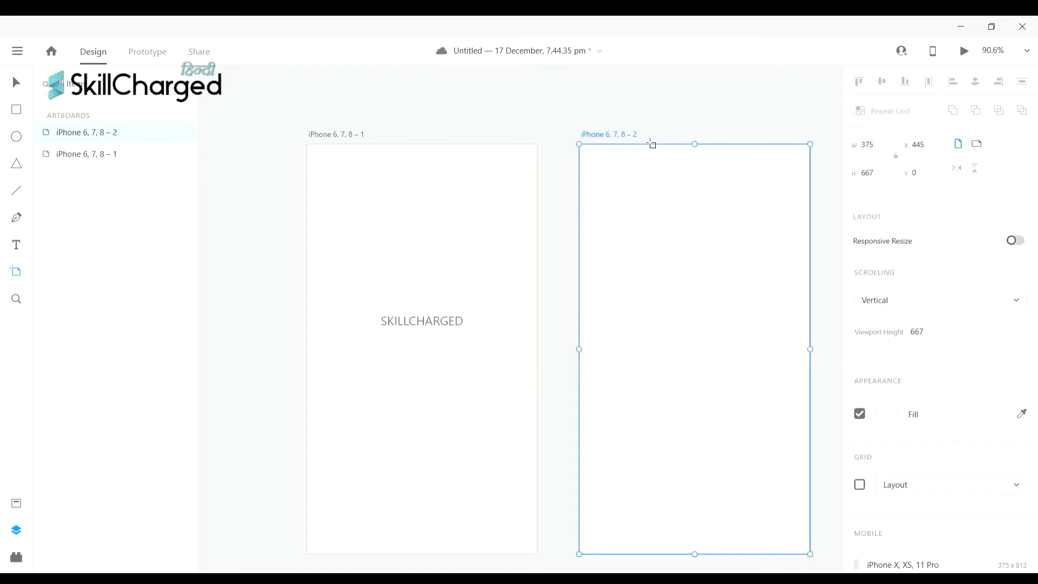
scroll(359, 174, "up", 1)
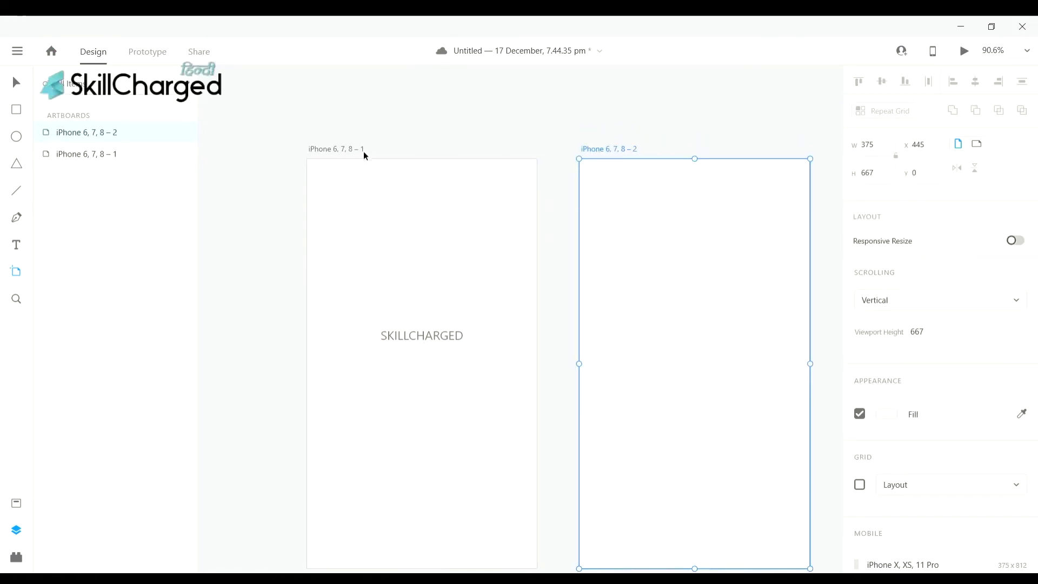
scroll(617, 168, "left", 2)
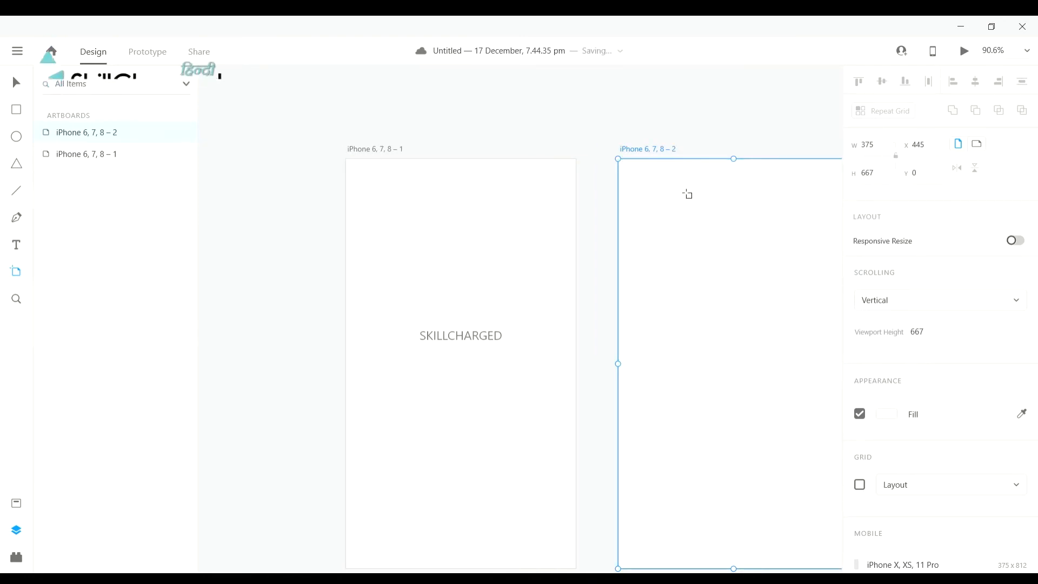
scroll(687, 194, "right", 5)
scroll(688, 194, "left", 2)
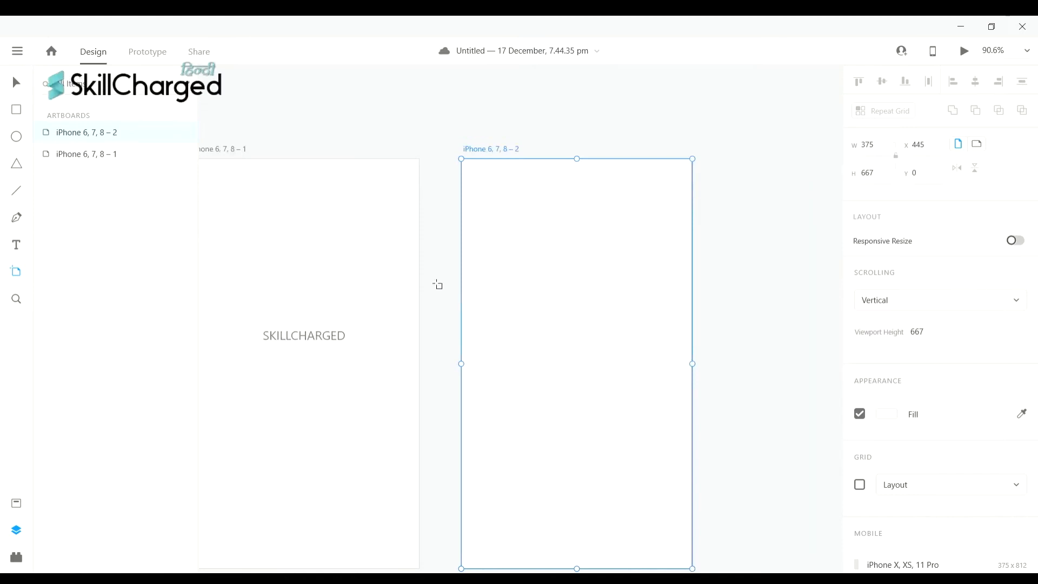
scroll(470, 278, "left", 3)
scroll(476, 279, "right", 1)
scroll(476, 279, "down", 1)
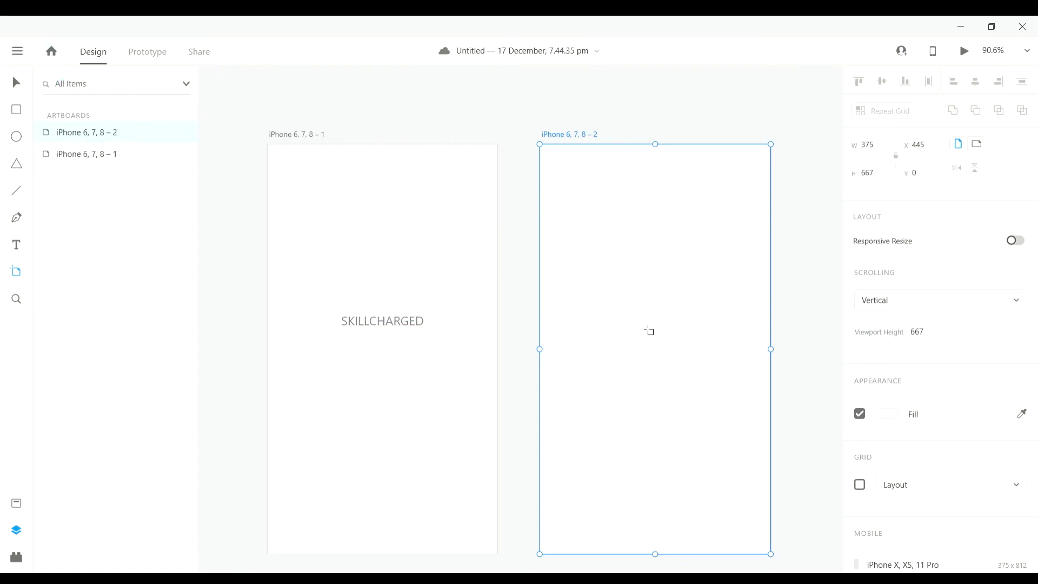
- Type the heading WELCOME SCREEN in a text box on the second artboard
key("t")
left_click(602, 323)
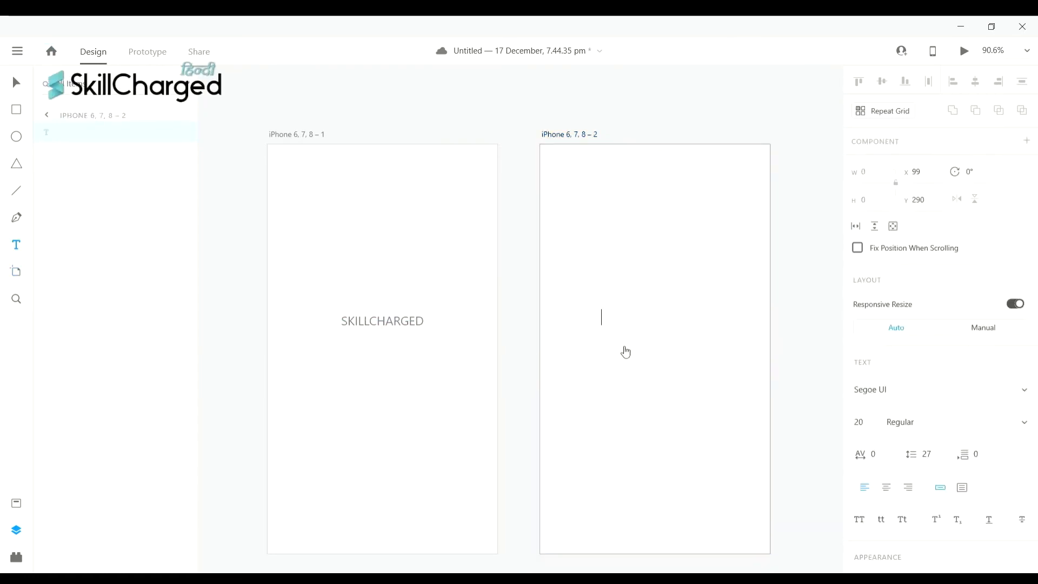
type("WELCOME")
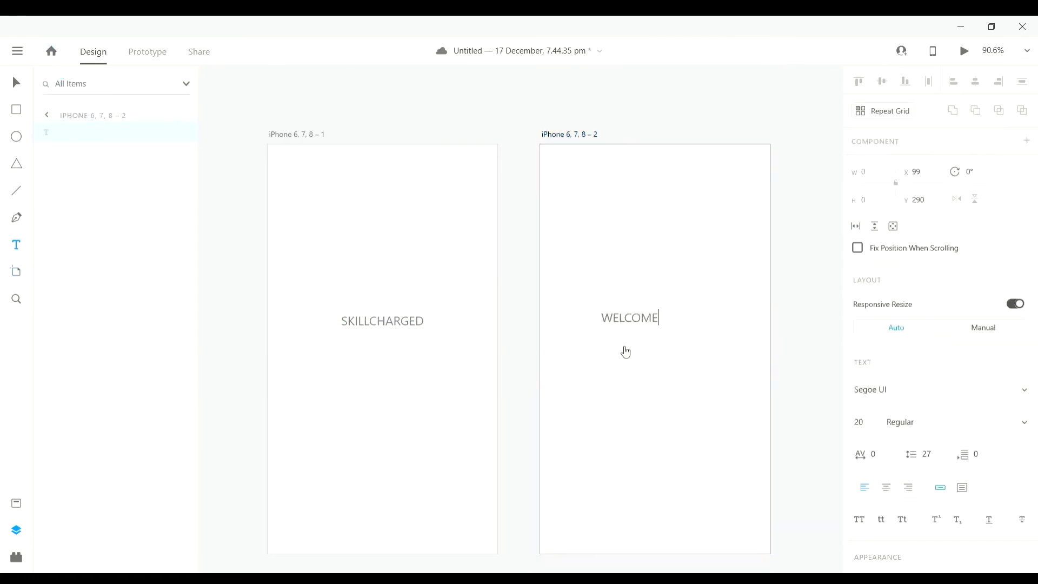
type(" S")
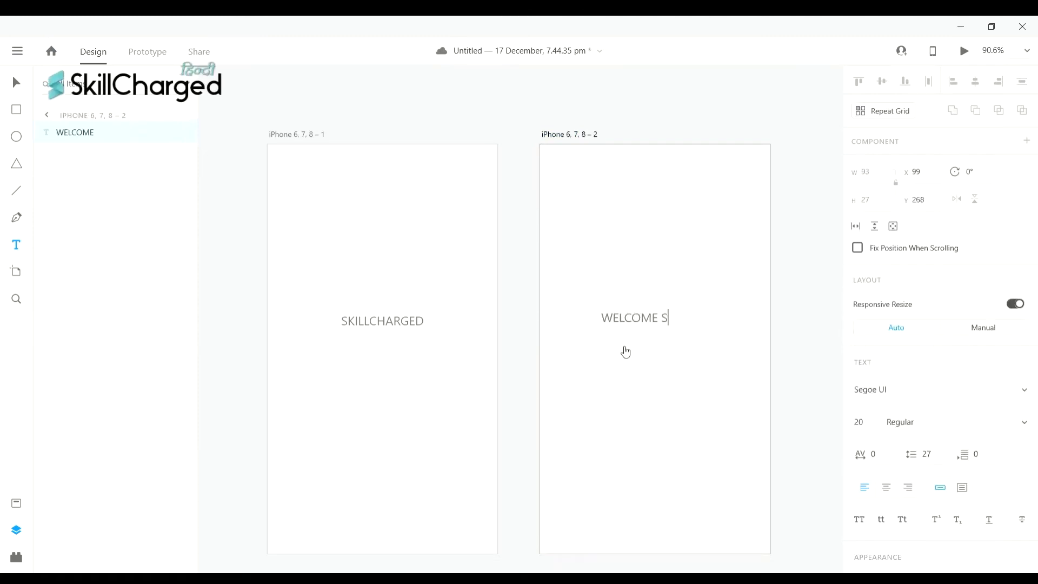
type("CREEN")
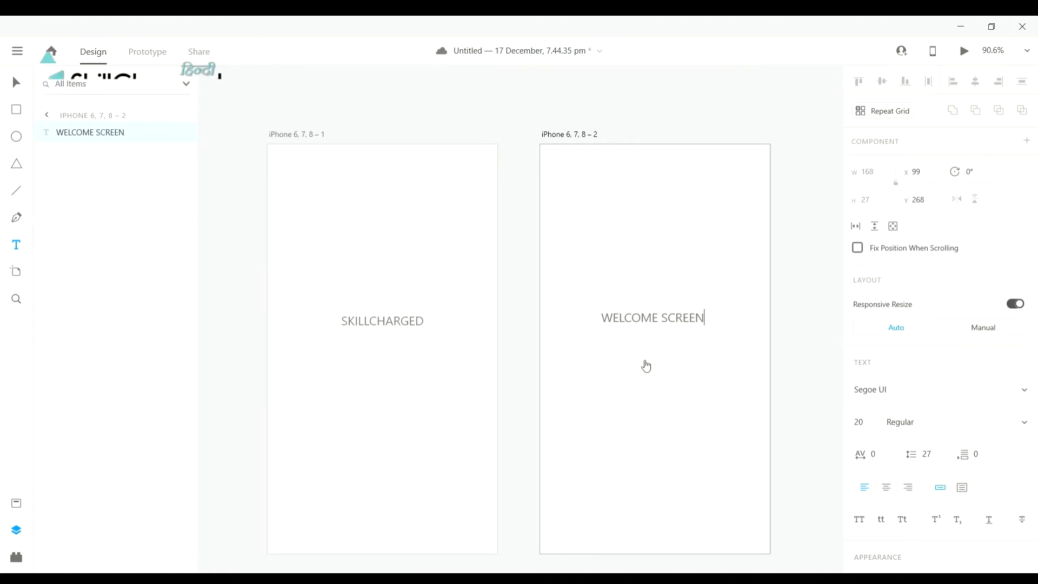
key("Escape")
- Centre the WELCOME SCREEN heading on the second artboard and deselect it
scroll(664, 313, "left", 2)
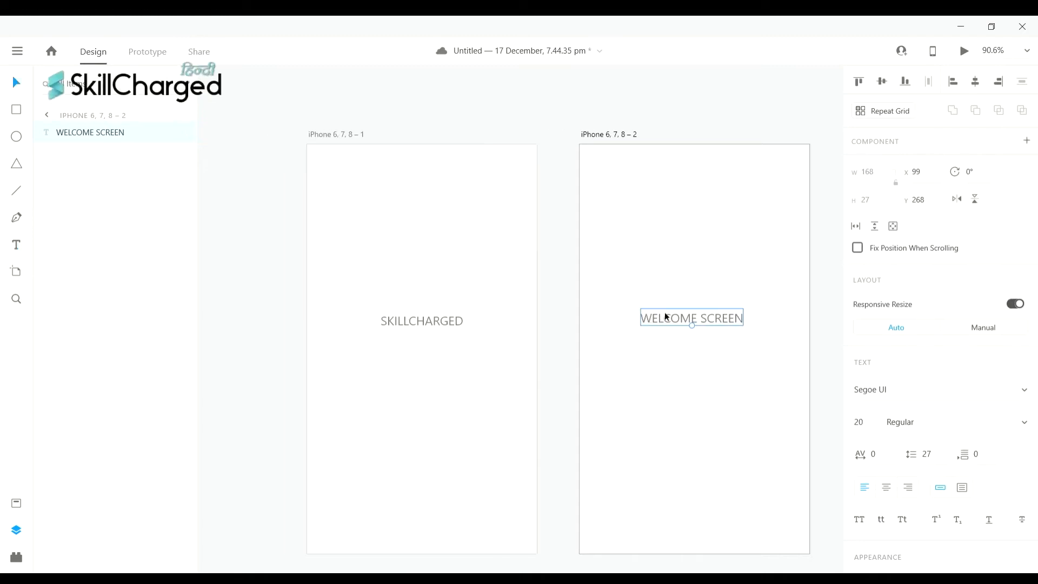
mouse_move(715, 314)
left_mouse_down()
mouse_move(730, 316)
mouse_move(718, 320)
left_mouse_up()
left_click(714, 394)
scroll(712, 396, "up", 1)
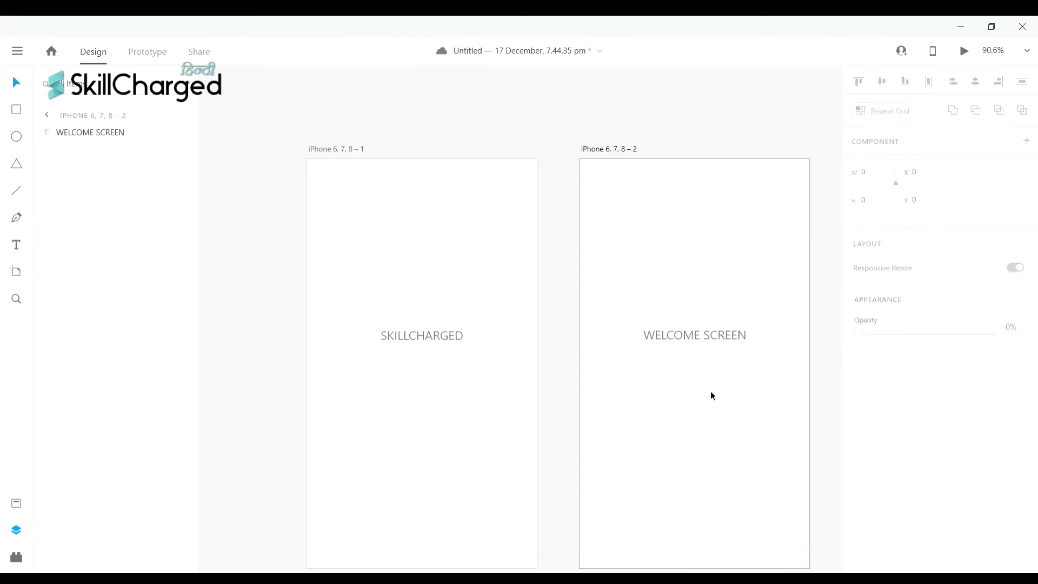
scroll(713, 396, "down", 1)
scroll(712, 395, "left", 1)
scroll(714, 395, "right", 1)
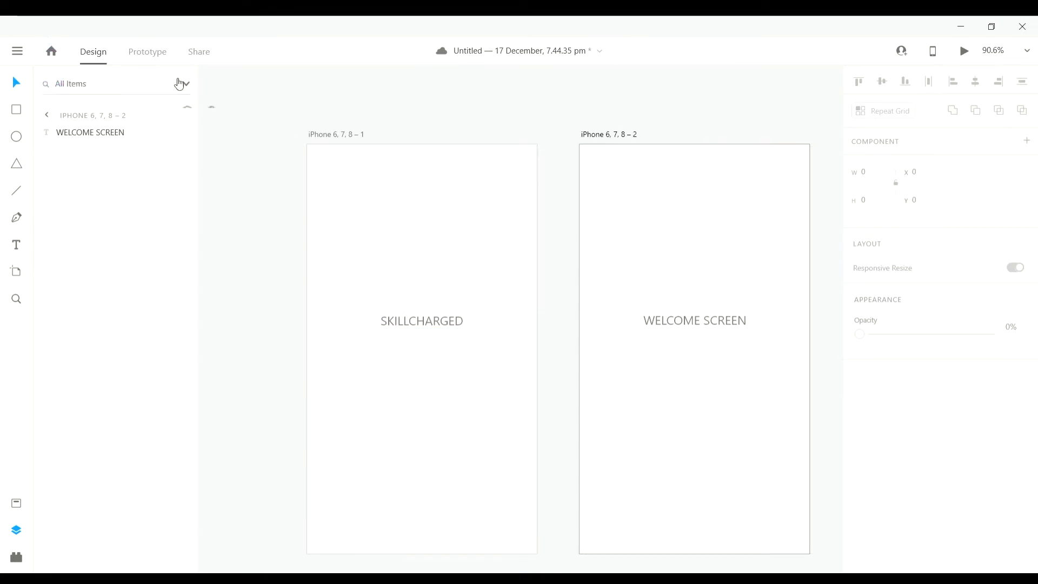
- In Prototype mode, set artboard iPhone 6, 7, 8 – 1 (SKILLCHARGED) as home, creating Flow 1
left_click(148, 56)
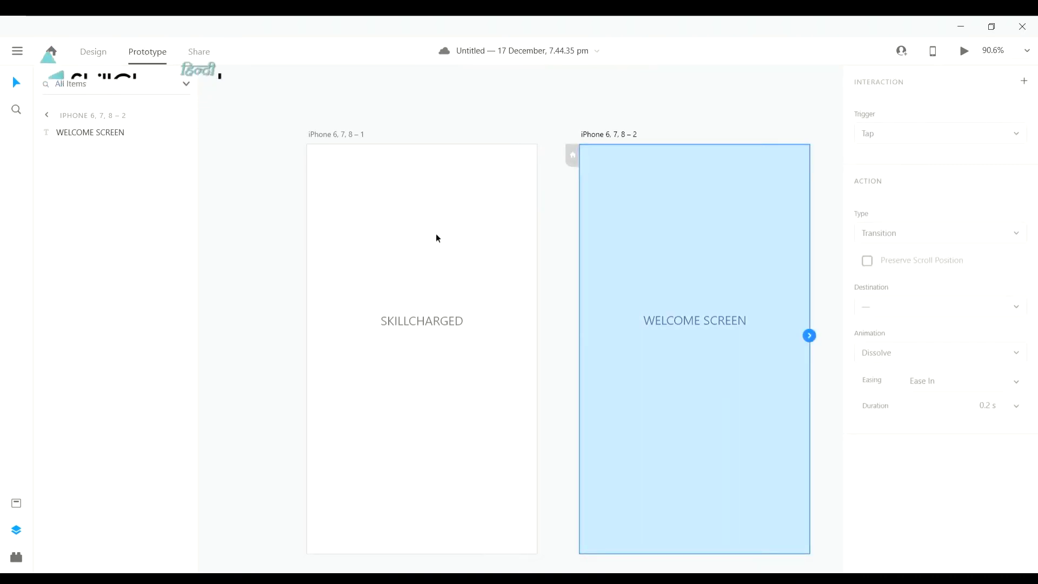
scroll(570, 167, "left", 1)
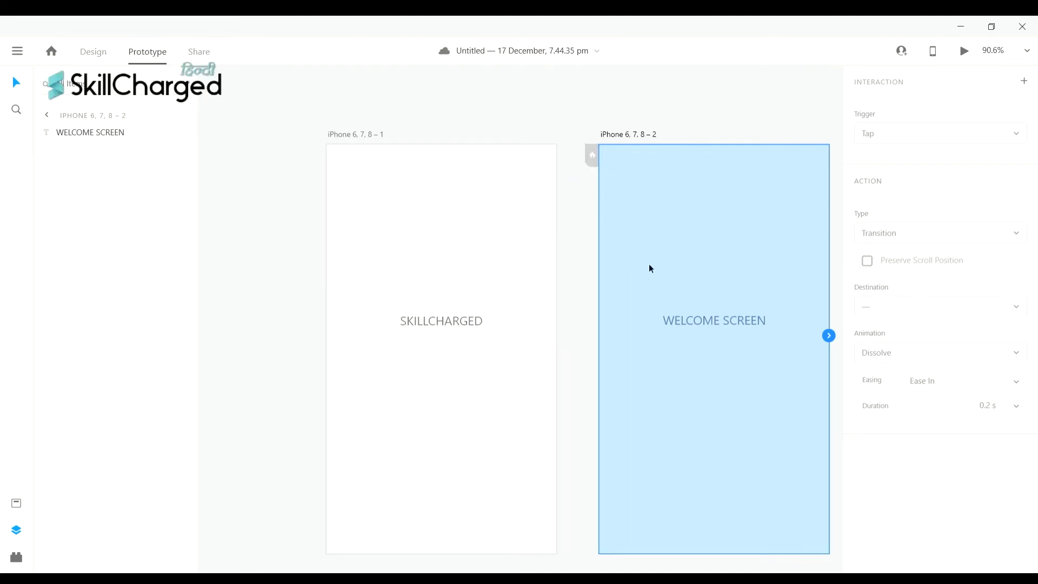
scroll(746, 331, "right", 3)
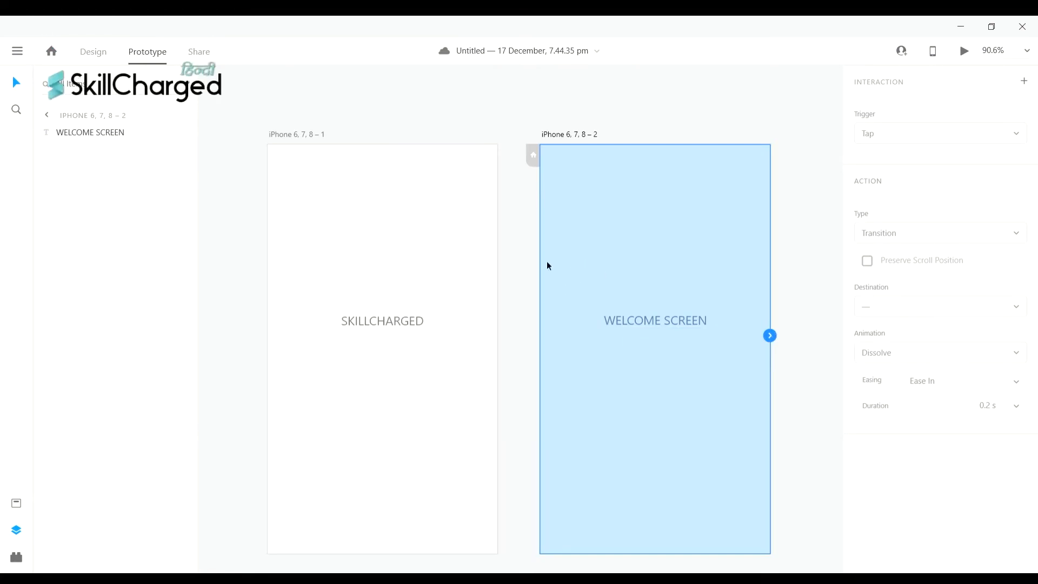
left_click(384, 248)
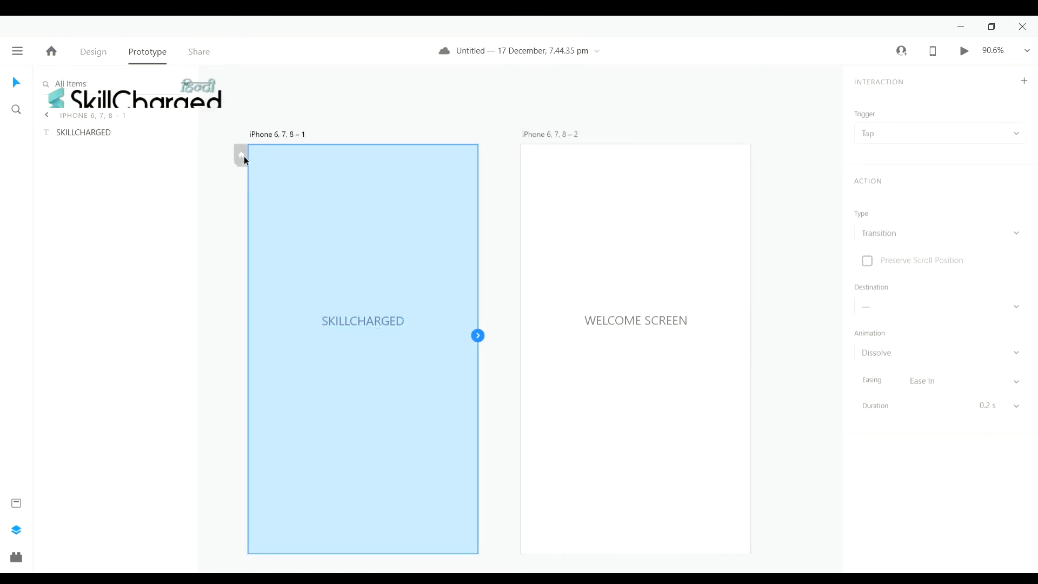
left_click(635, 198)
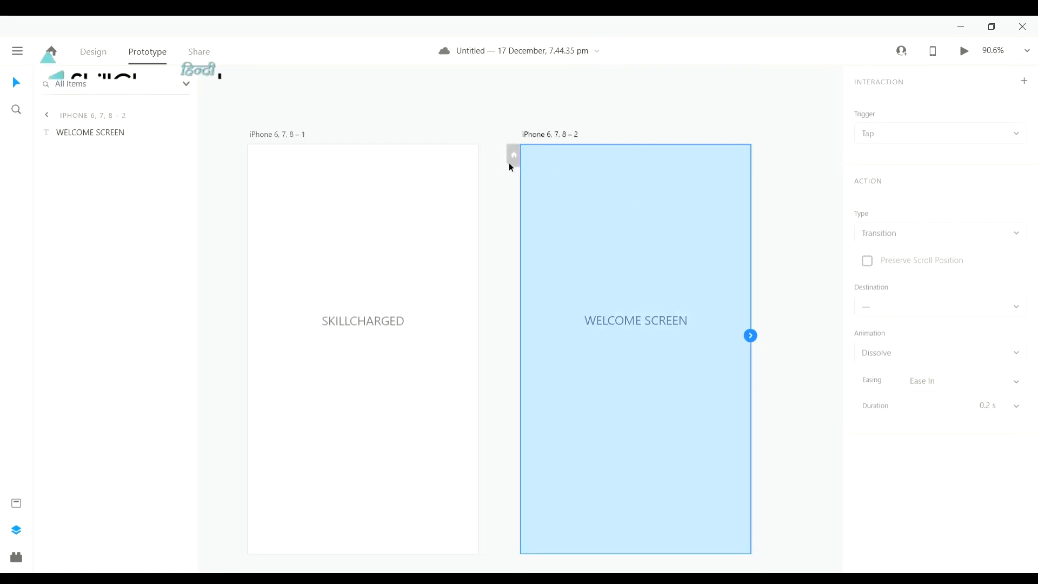
left_click(434, 185)
left_click(242, 158)
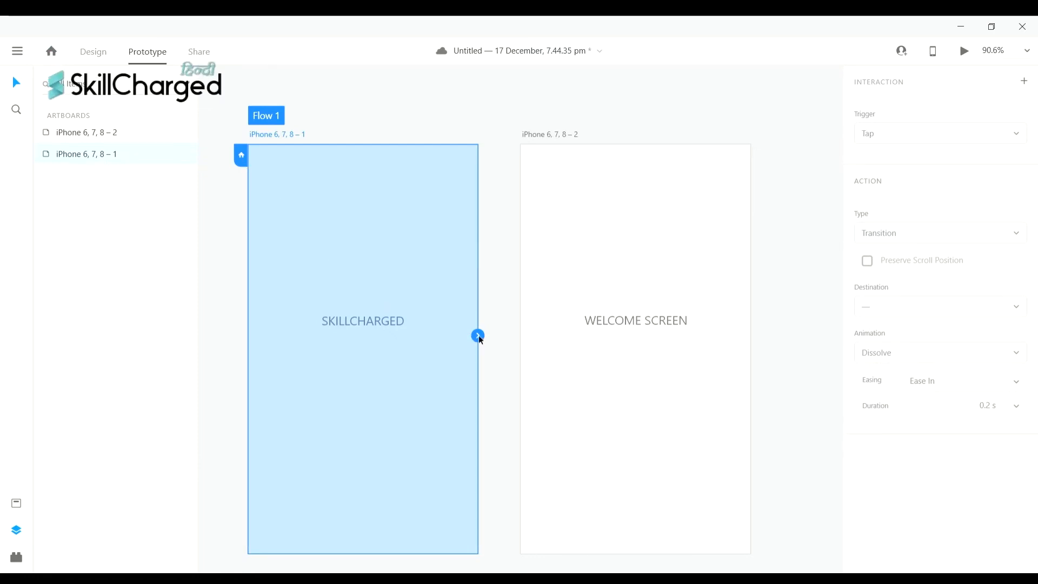
- Wire SKILLCHARGED to WELCOME SCREEN, keeping the Tap trigger and 0.3 s Dissolve transition
scroll(480, 338, "left", 3)
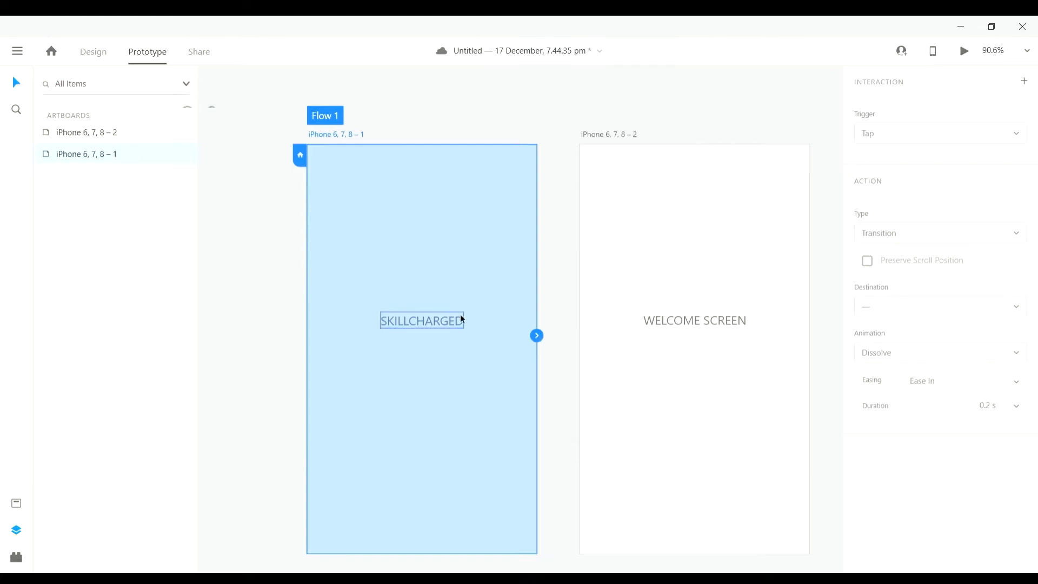
scroll(670, 342, "right", 2)
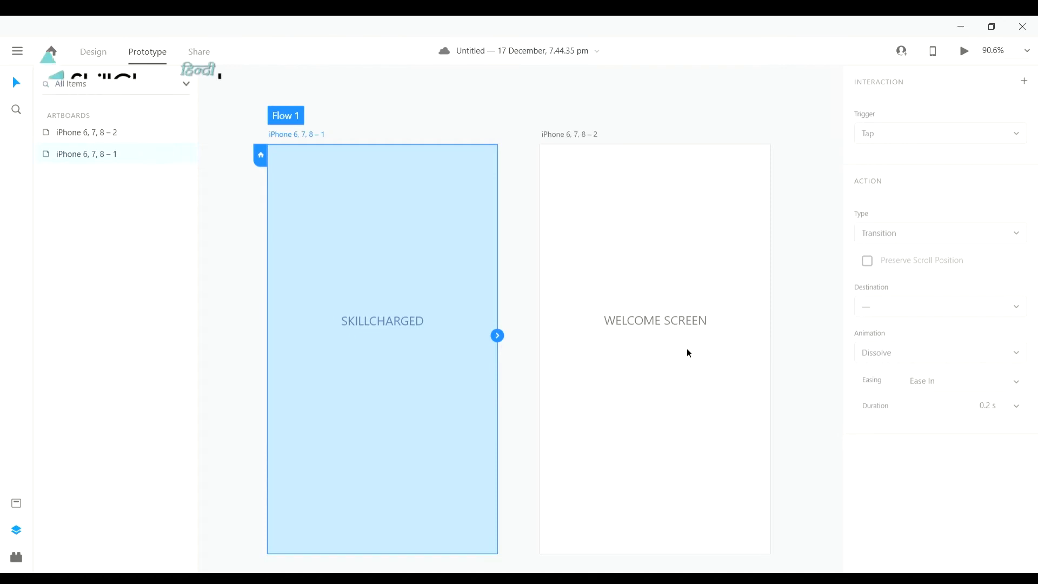
scroll(584, 353, "right", 2)
scroll(491, 355, "left", 1)
left_click_drag(484, 342, 609, 378)
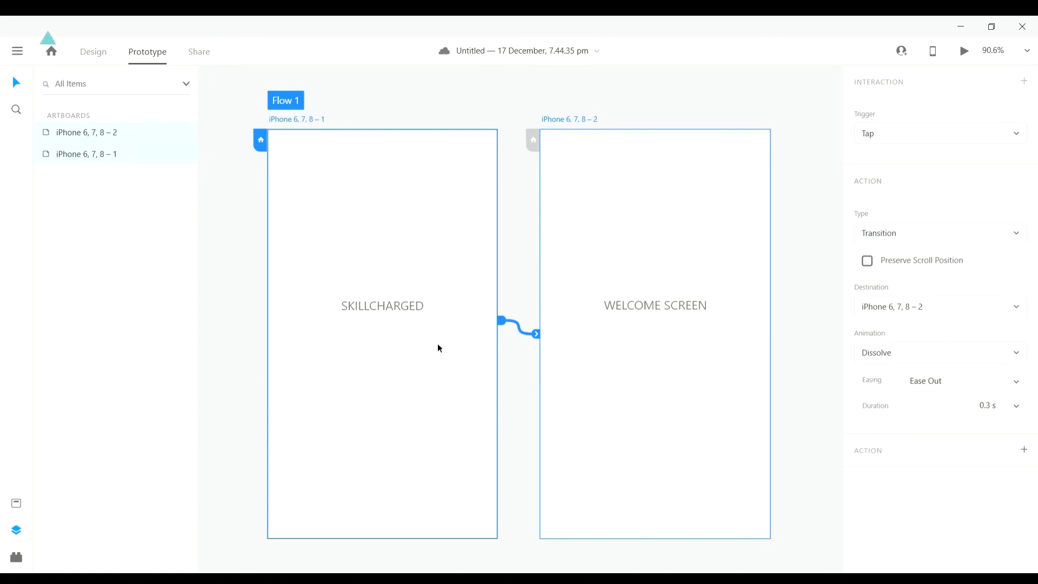
- Try a Time trigger on the WELCOME SCREEN link, then undo it
scroll(428, 332, "down", 1)
scroll(428, 332, "up", 2)
scroll(416, 373, "right", 3)
scroll(661, 514, "up", 1)
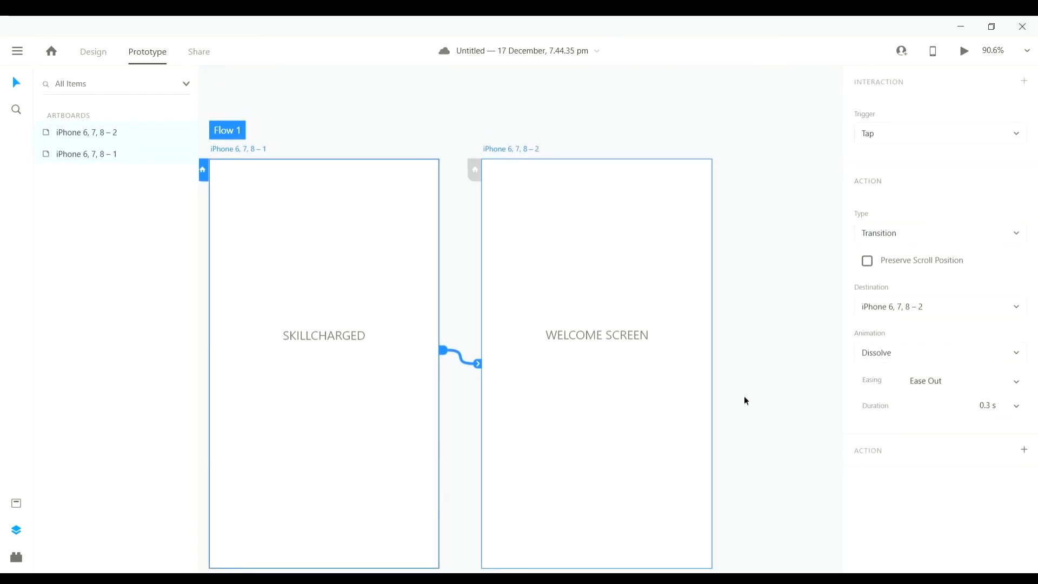
scroll(744, 397, "left", 1)
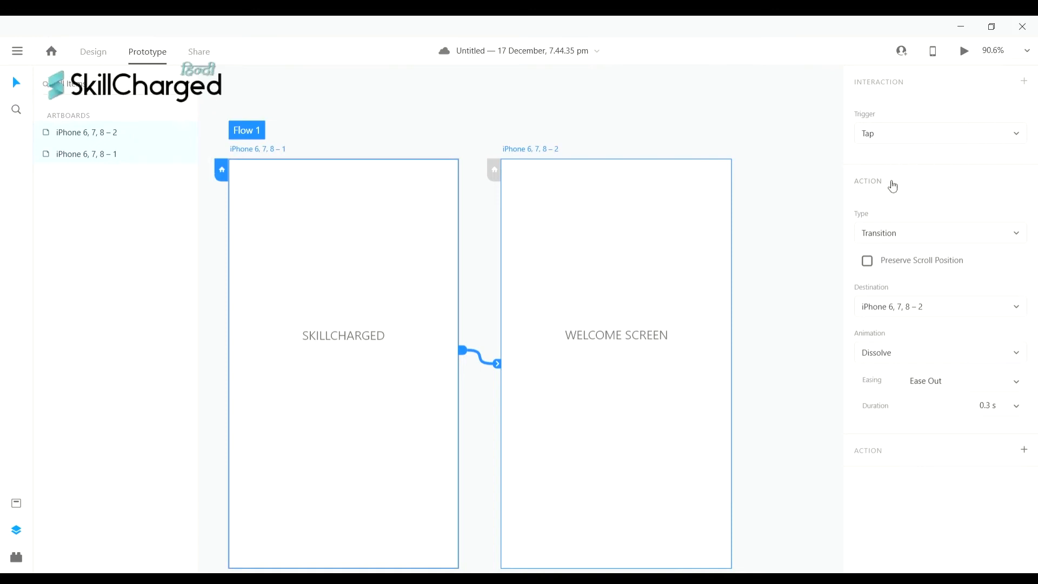
left_click(862, 131)
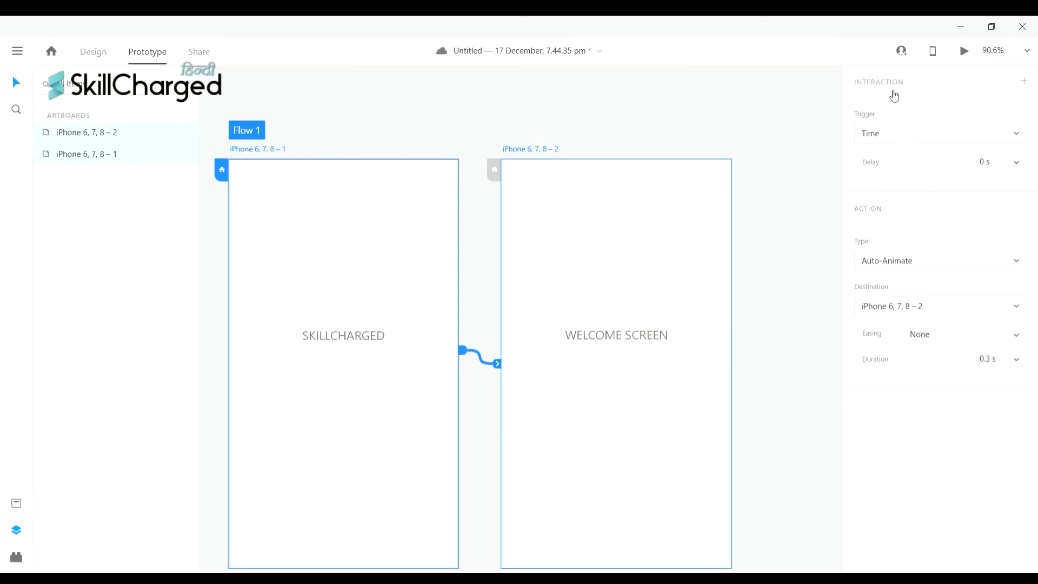
key("ctrl+z")
- Switch the trigger to Drag, then settle on Time with 0 s delay
scroll(366, 338, "left", 1)
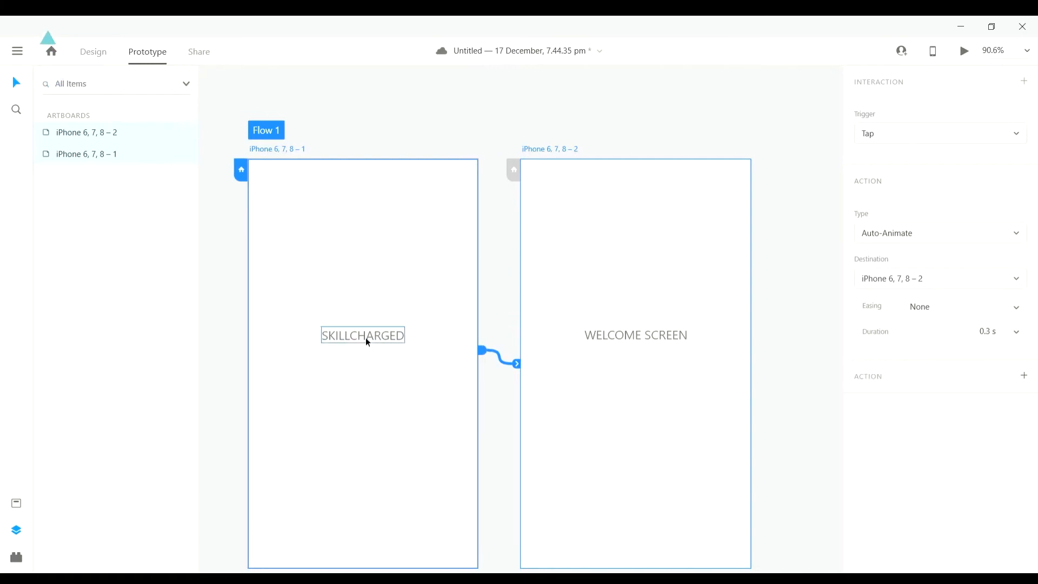
scroll(570, 334, "left", 1)
scroll(571, 335, "down", 1)
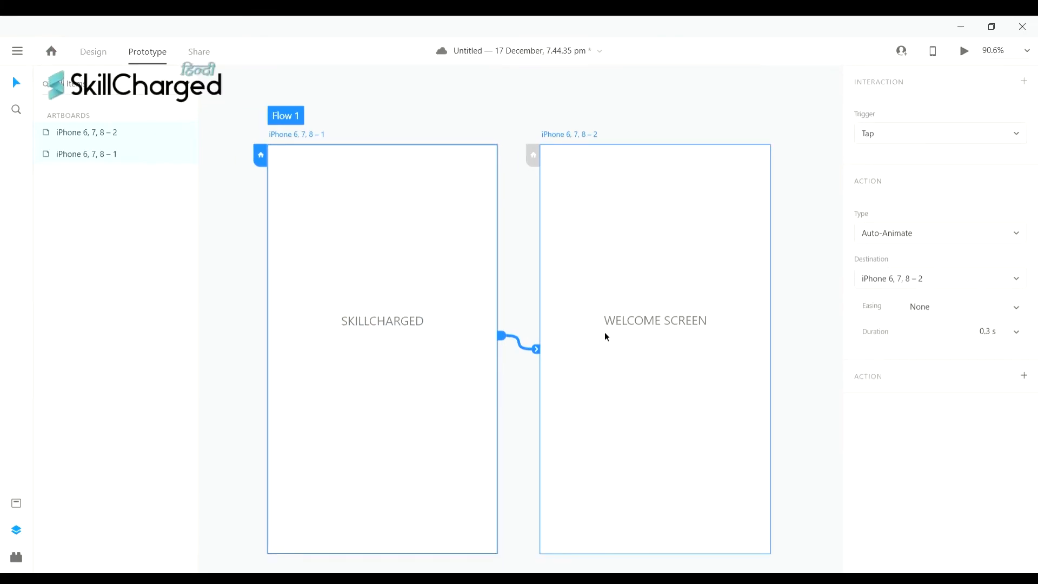
scroll(604, 332, "left", 1)
scroll(605, 332, "down", 1)
left_click(928, 133)
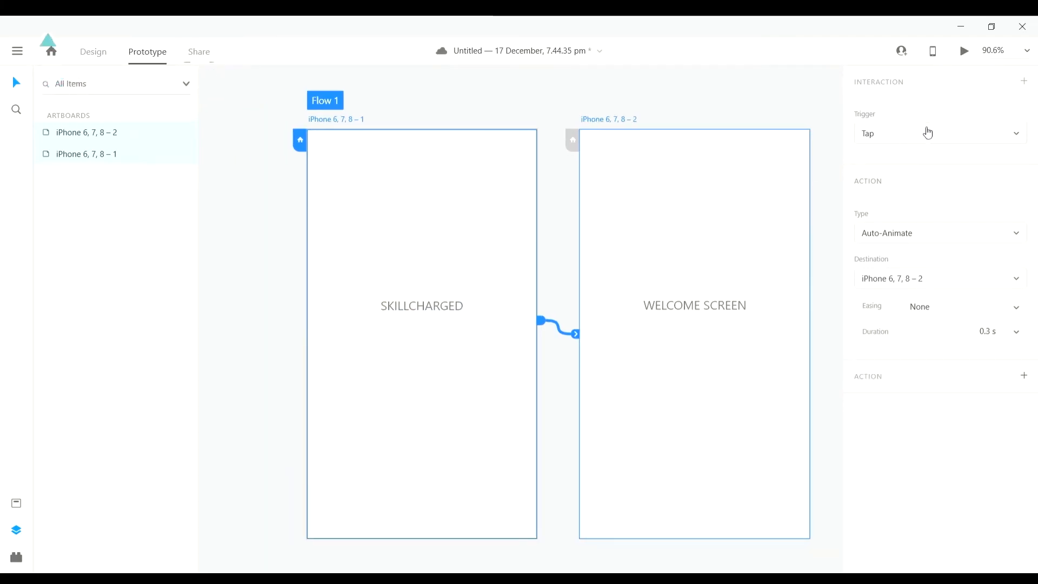
left_click(920, 165)
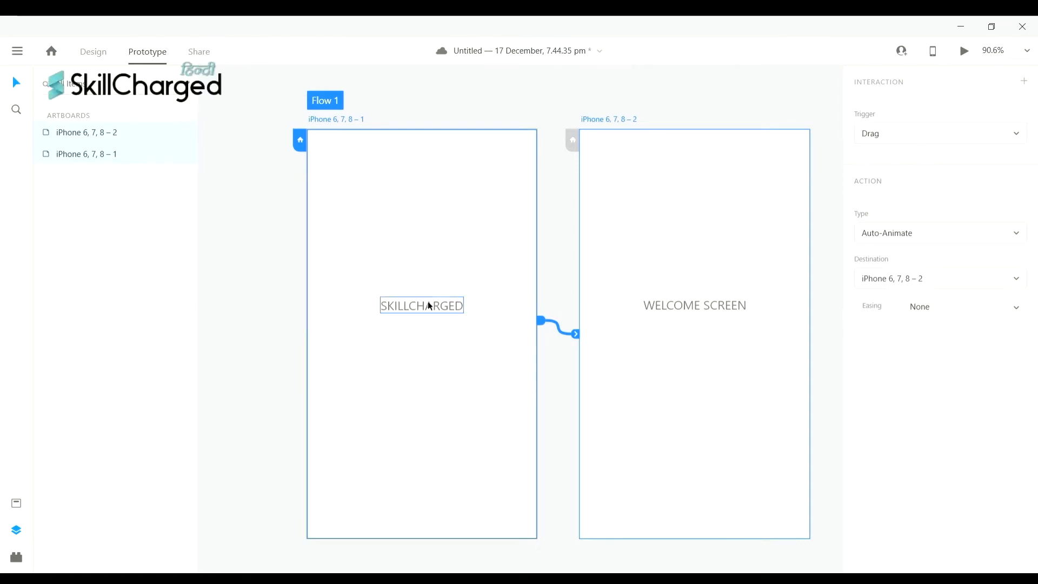
scroll(429, 302, "down", 1)
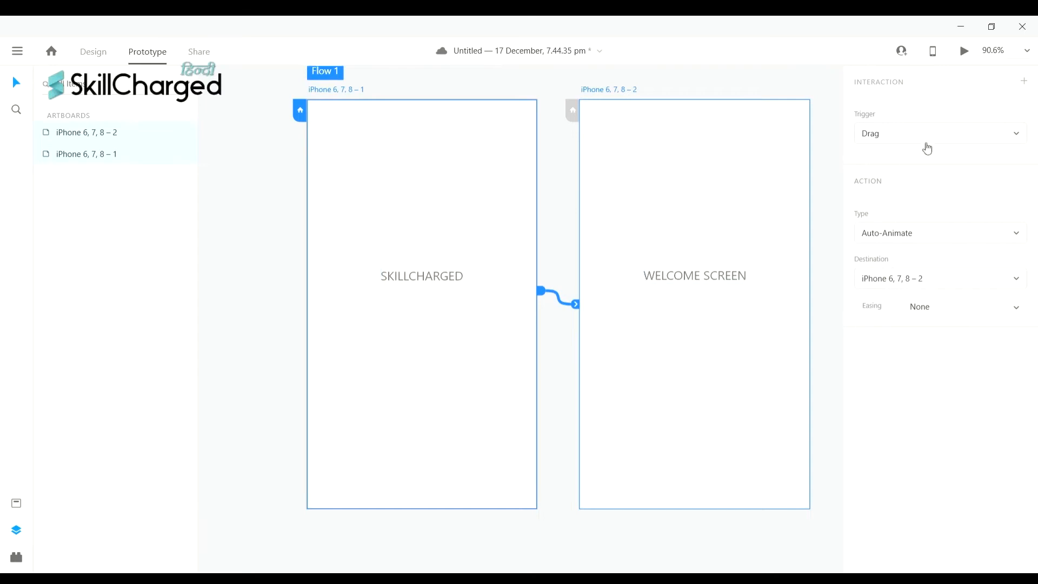
left_click(914, 164)
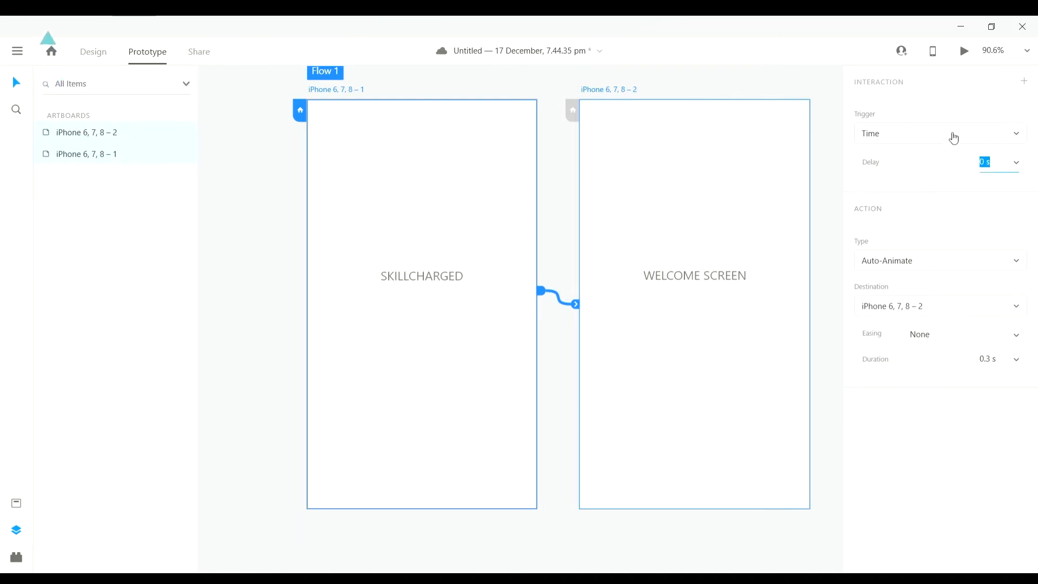
- Change the link's trigger to Keys & Gamepad, then Voice, with no command entered
left_click(941, 169)
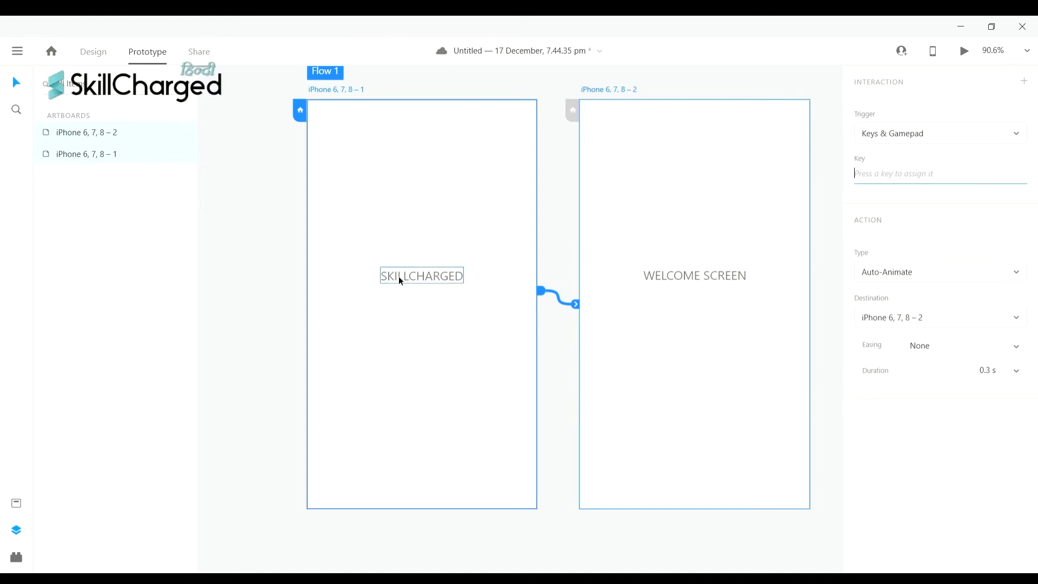
scroll(703, 265, "left", 2)
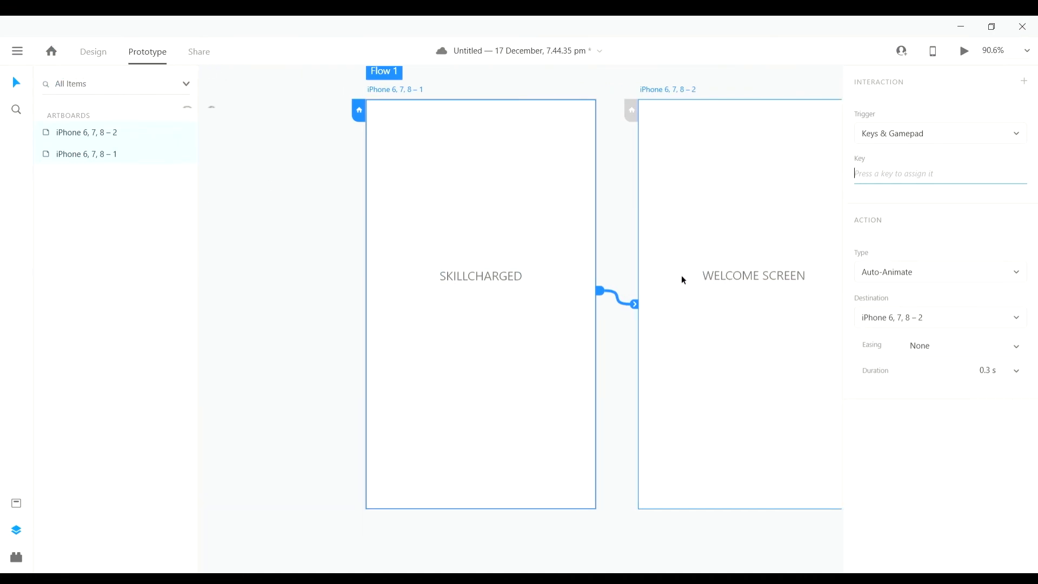
scroll(684, 279, "right", 3)
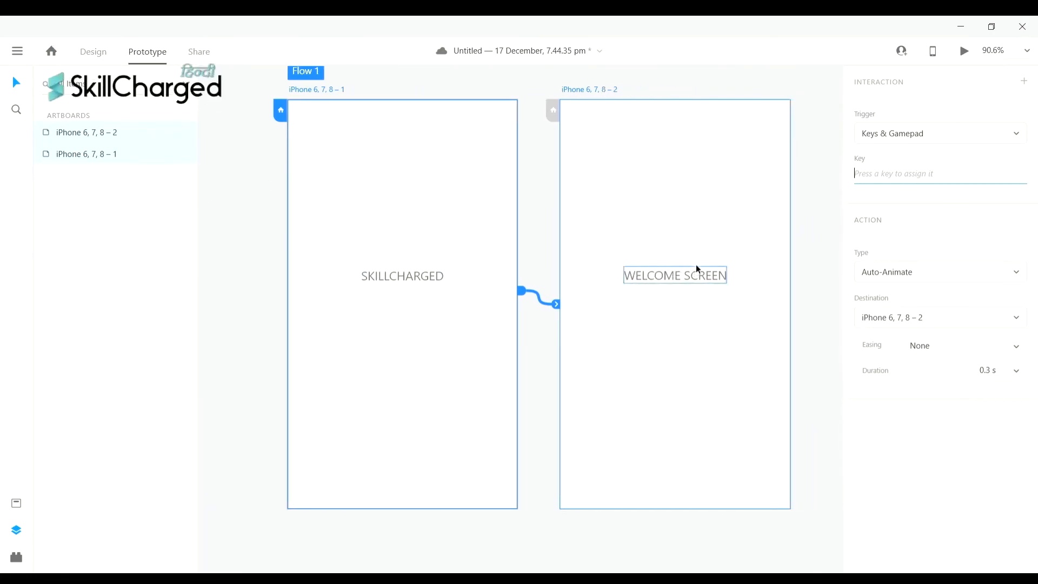
left_click(910, 161)
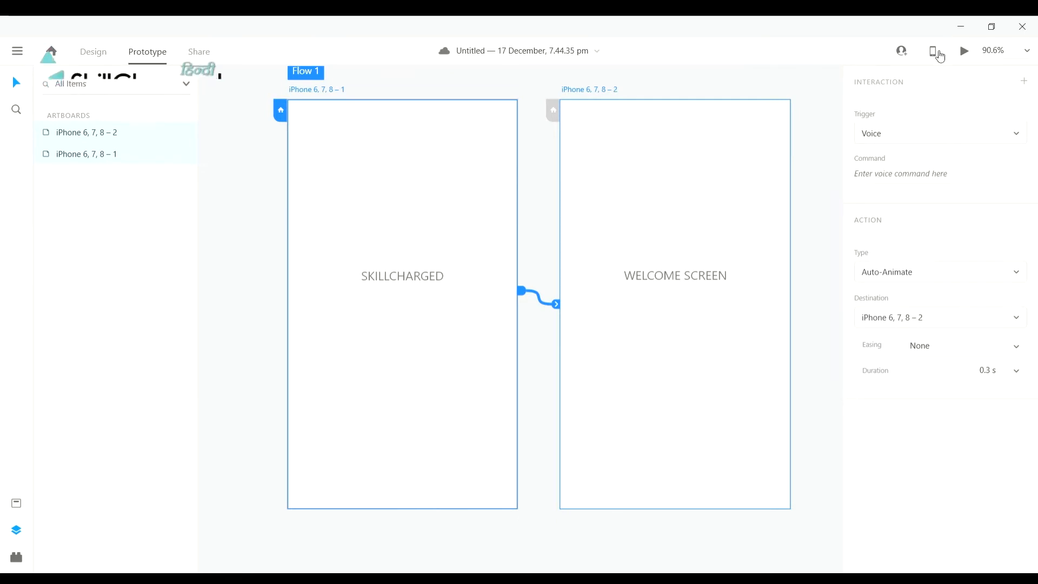
- Undo to a Tap trigger, try Auto-Animate, then revert to a 0.3 s Dissolve Transition
key("ctrl+z")
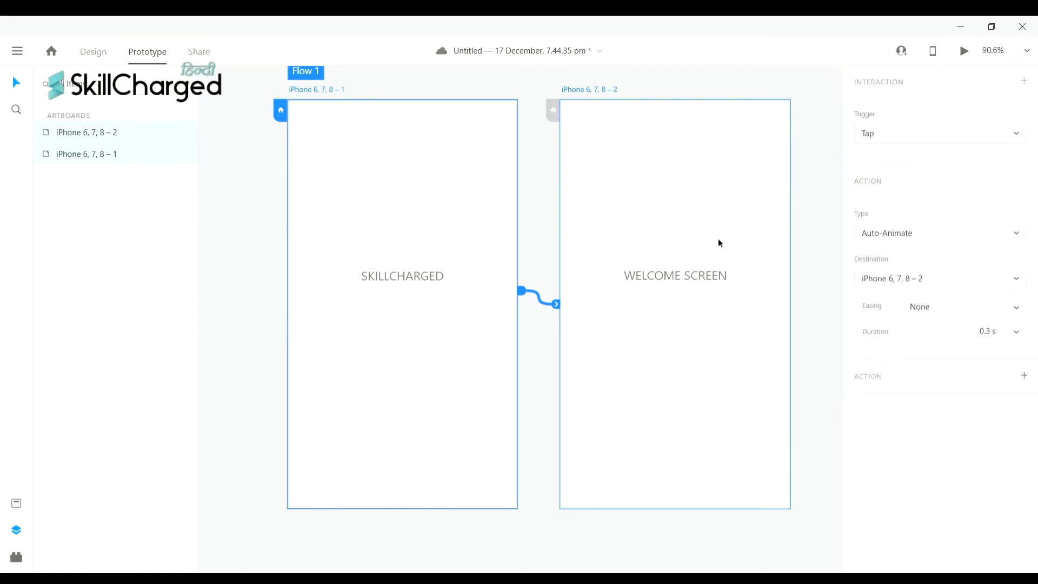
scroll(718, 242, "left", 2)
scroll(723, 238, "right", 2)
scroll(727, 241, "right", 1)
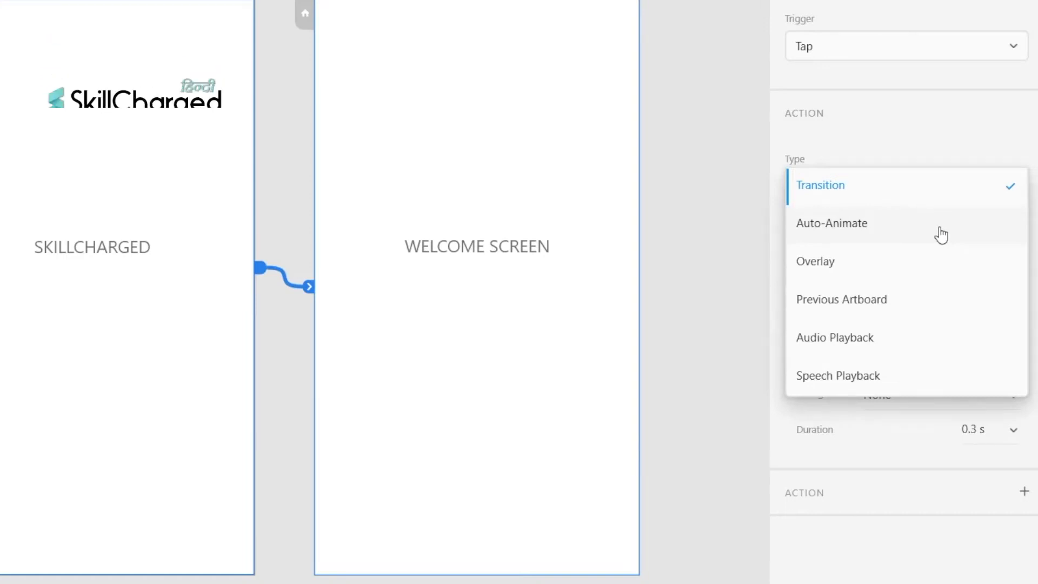
left_click(940, 228)
key("ctrl+z")
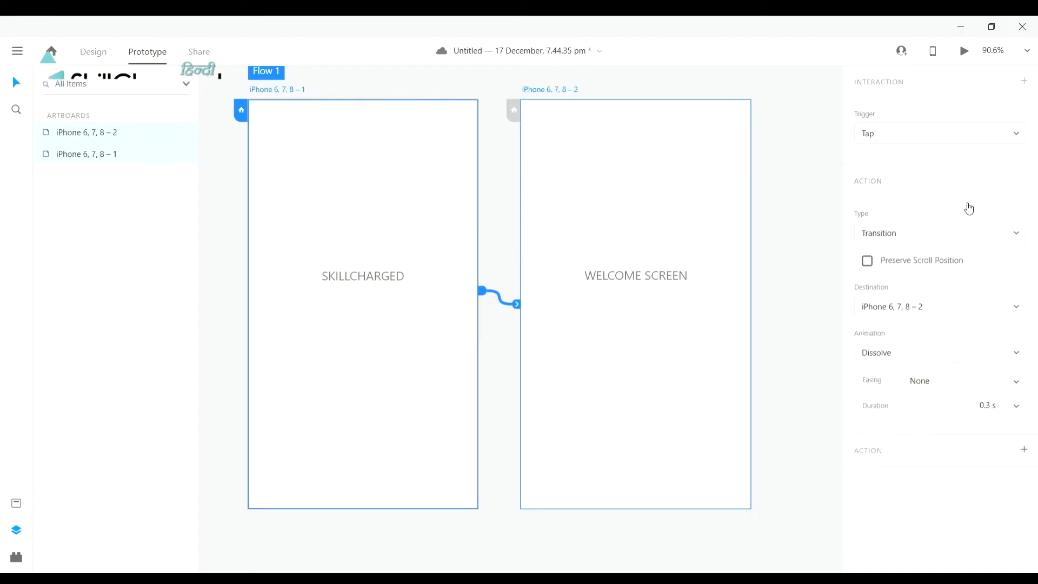
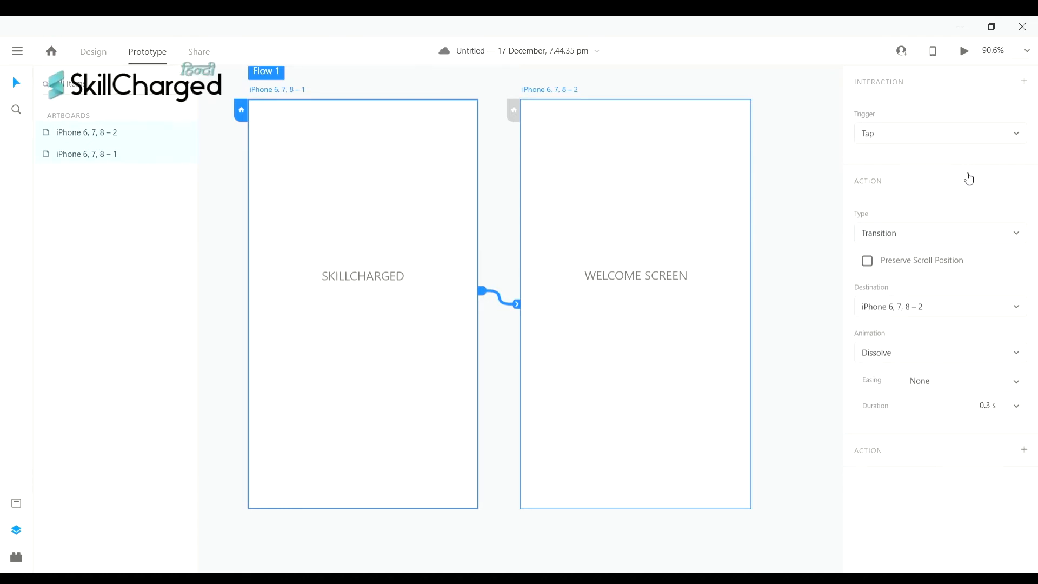
- Undo twice, keep Ease Out easing, and switch the tap action to Audio Playback with no file
key("ctrl+z")
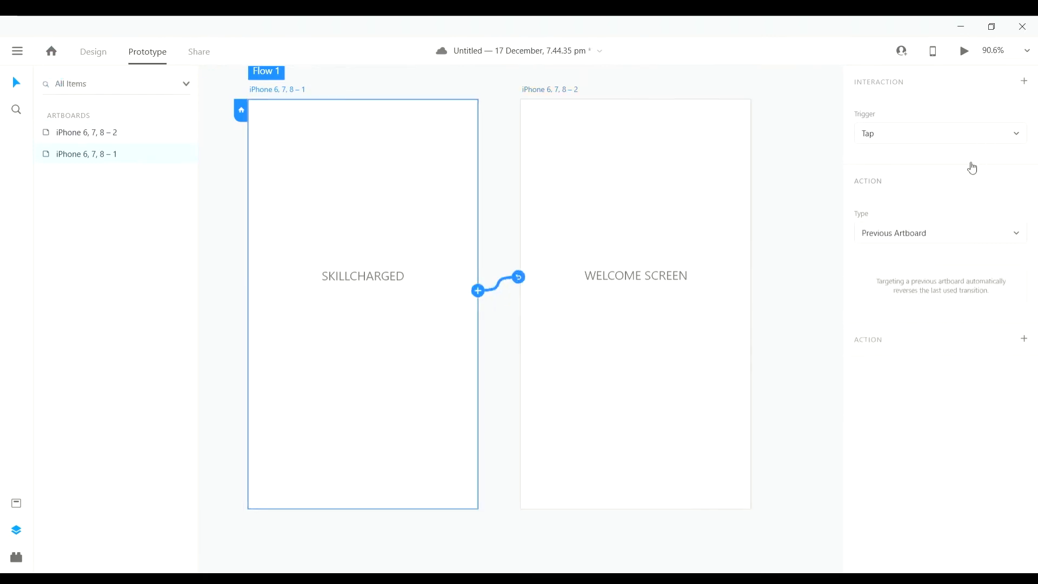
key("ctrl+z")
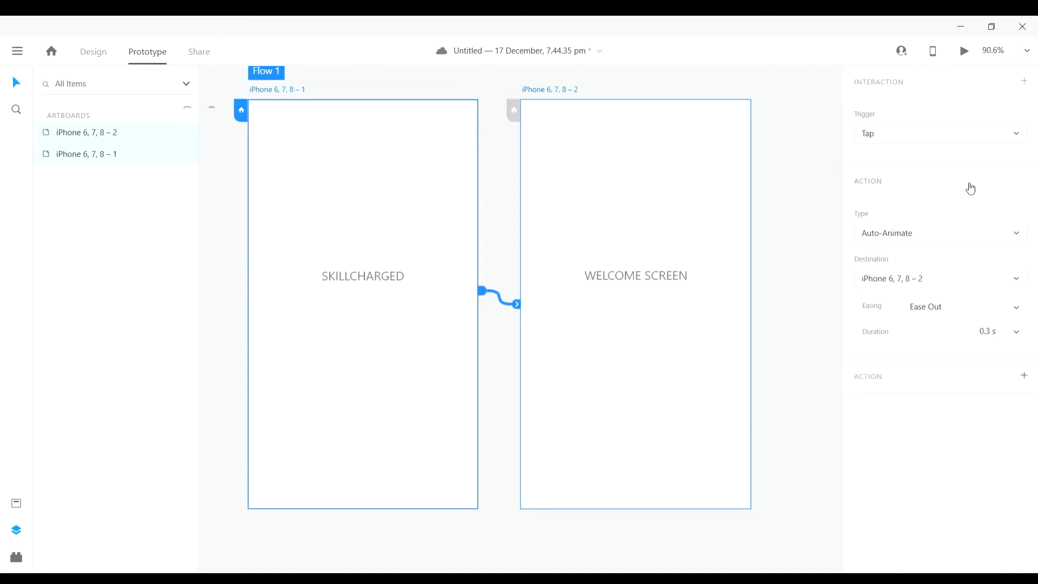
left_click(1015, 307)
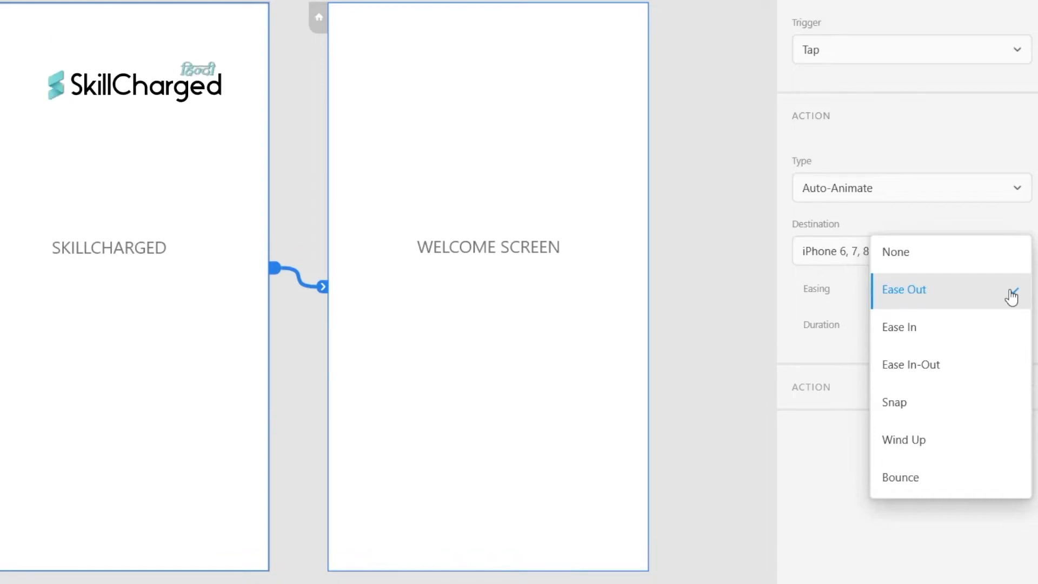
left_click(1012, 297)
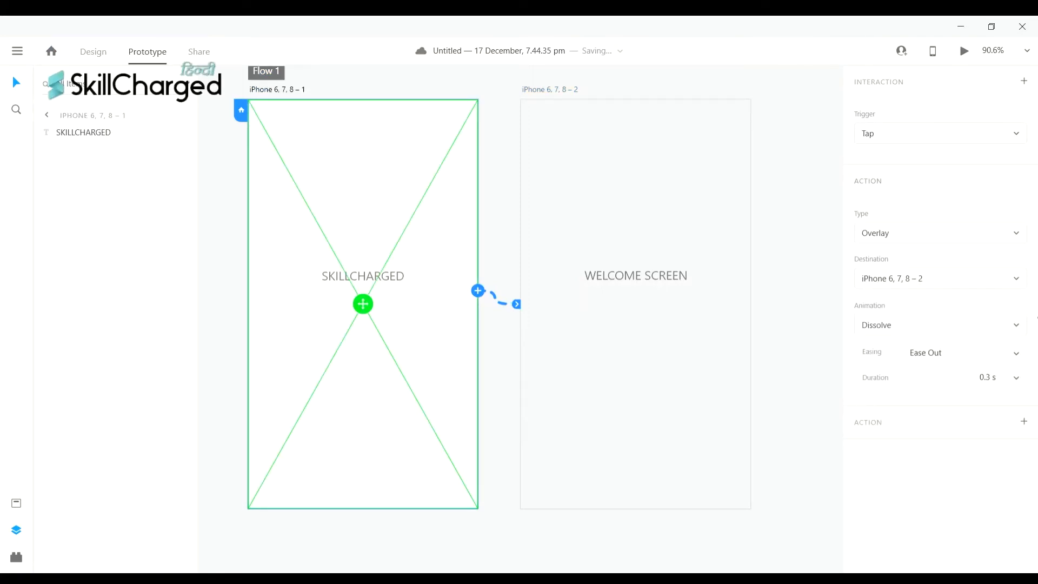
left_click(986, 266)
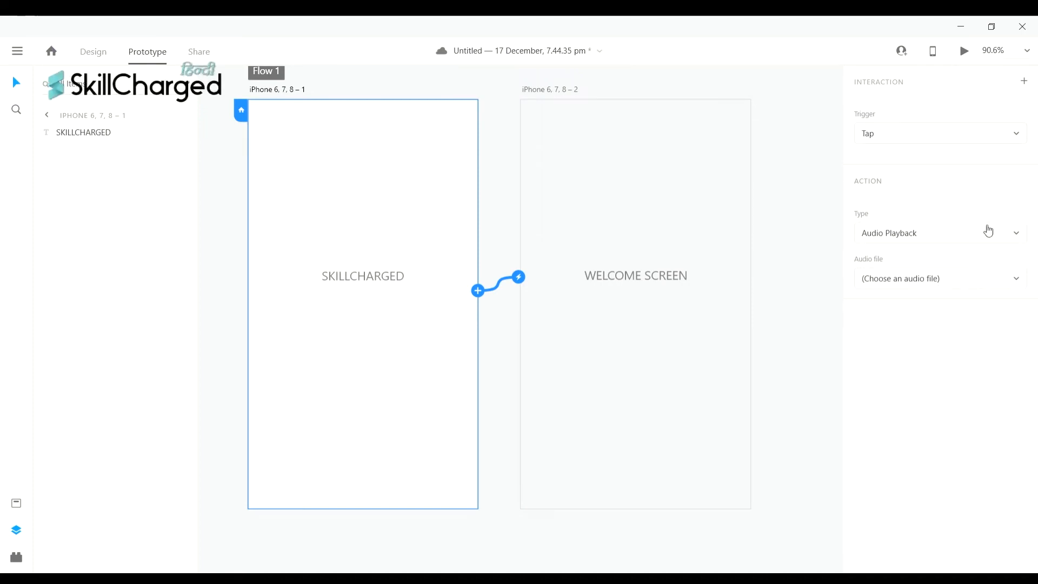
- Try Speech Playback, then revert to a 0.3 s Ease Out Dissolve to iPhone 6, 7, 8 – 2
left_click(988, 231)
left_click(965, 265)
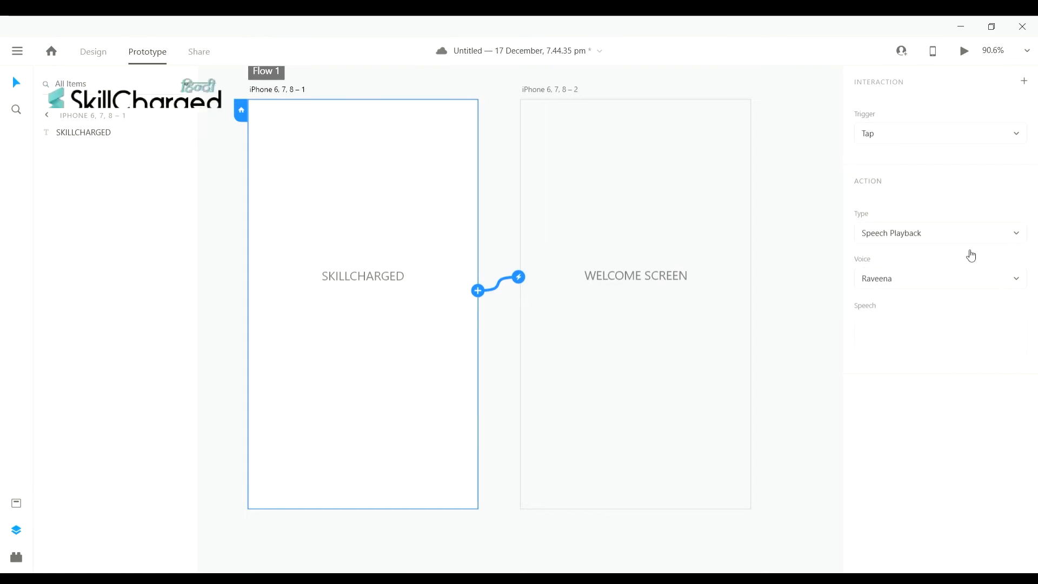
left_click(907, 341)
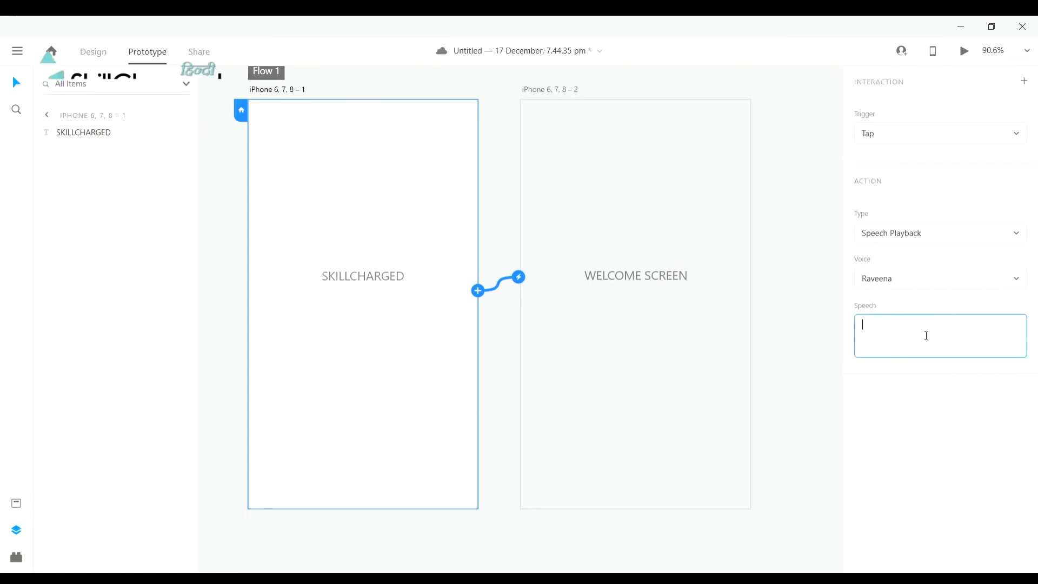
left_click(992, 285)
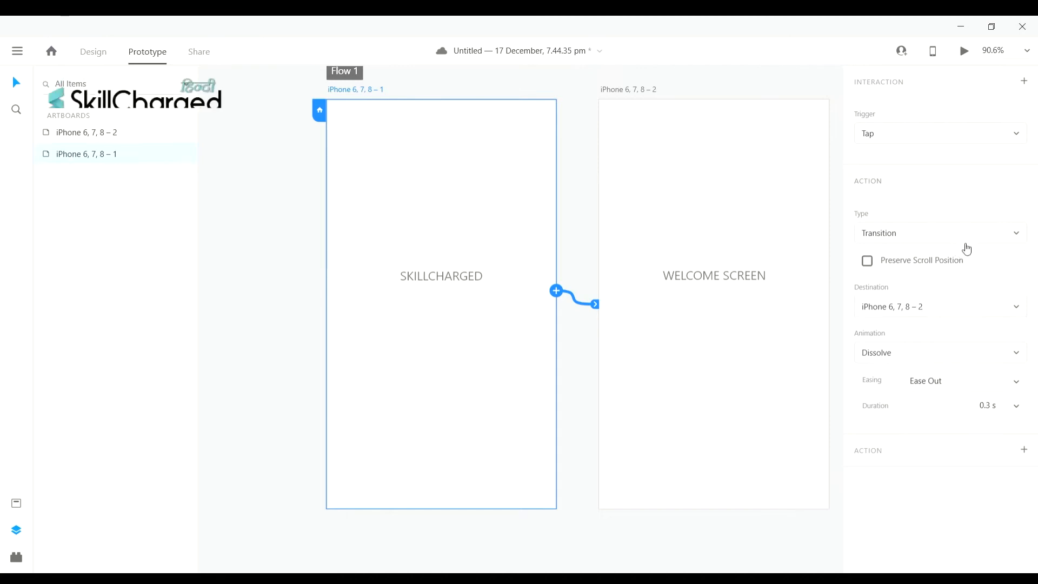
left_click(771, 294)
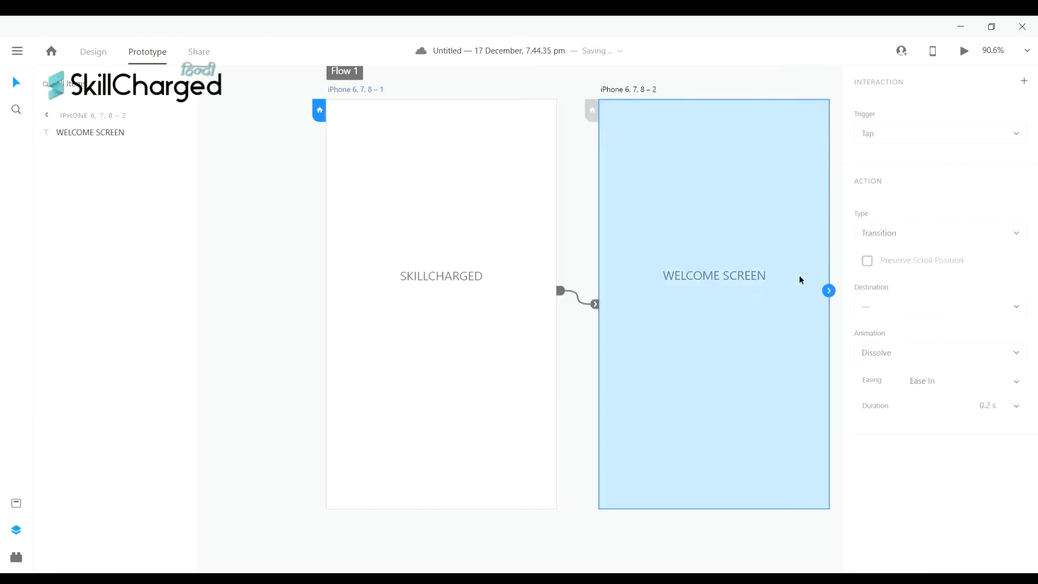
left_click(514, 285)
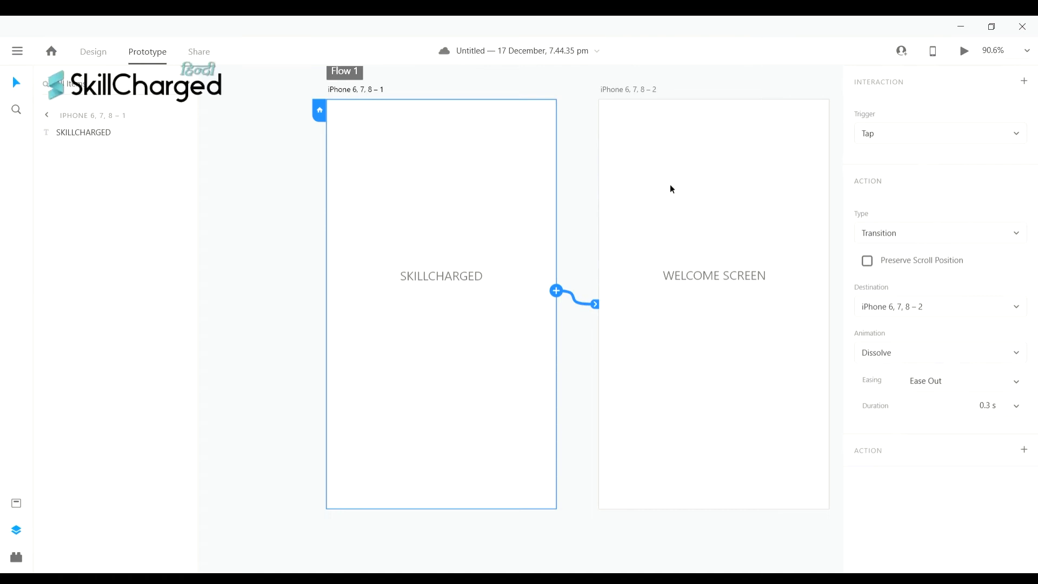
scroll(672, 188, "right", 3)
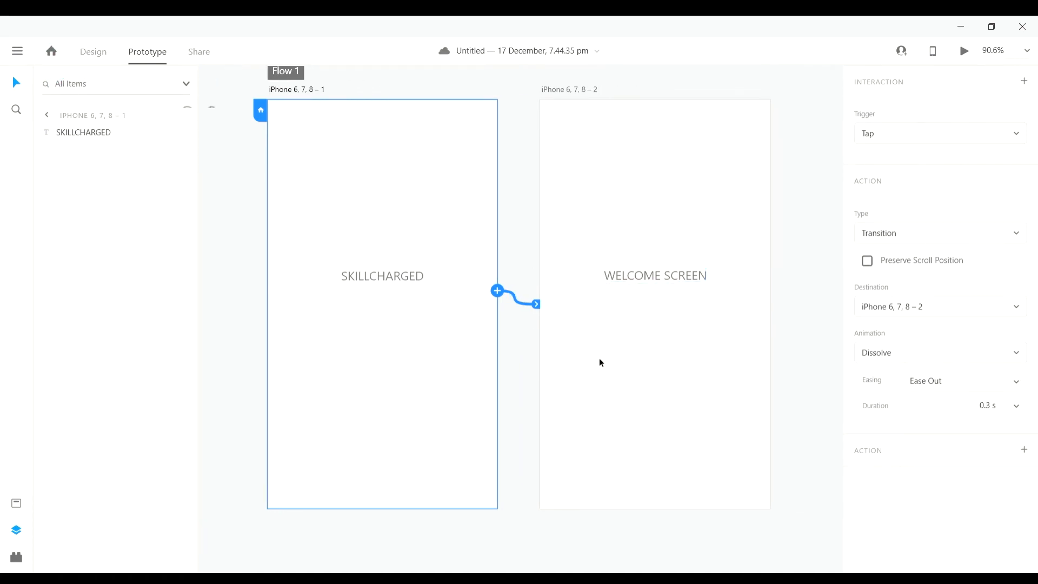
scroll(599, 359, "up", 3)
scroll(613, 342, "down", 1)
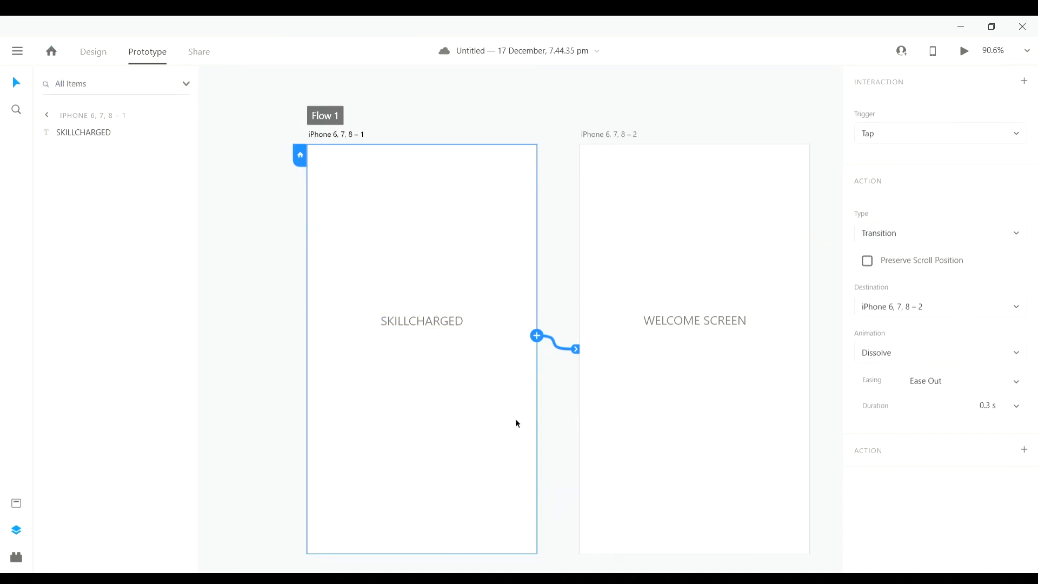
scroll(738, 372, "left", 3)
scroll(739, 372, "right", 4)
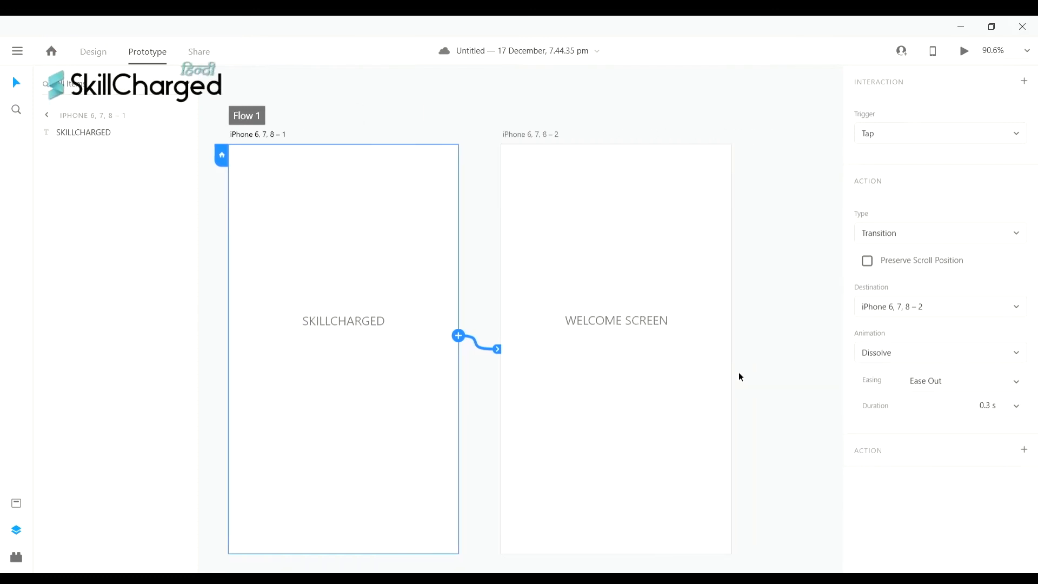
scroll(739, 372, "left", 1)
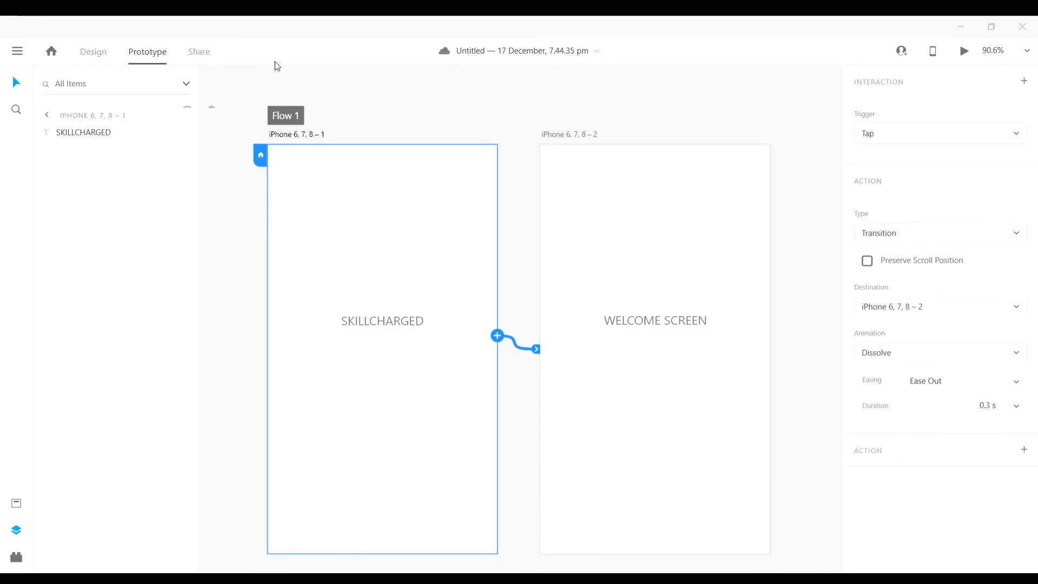
- Change the trigger to Drag with no-easing Auto-Animate, save, and show device-preview instructions
left_click(940, 165)
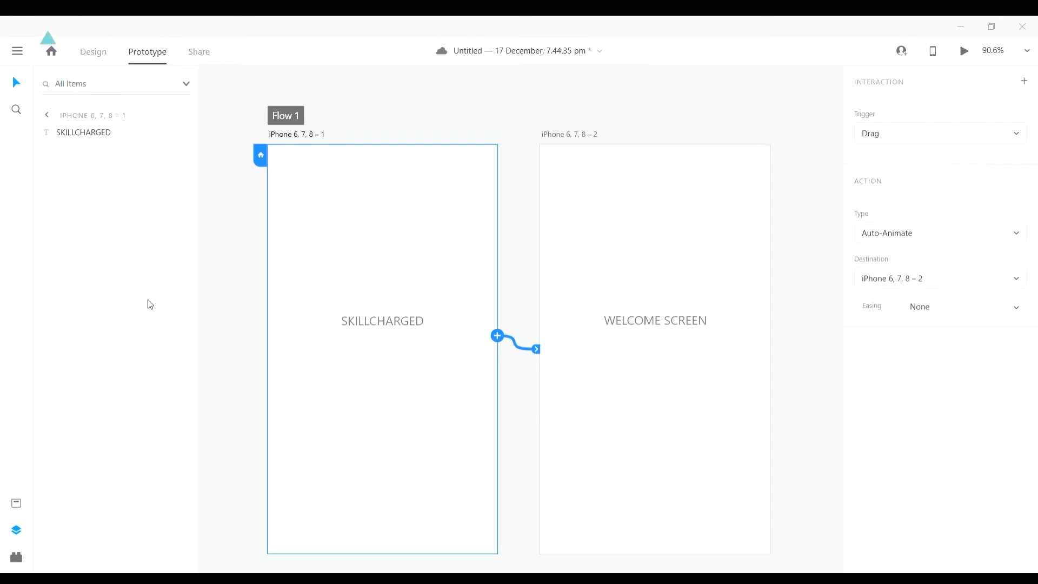
key("ctrl+s")
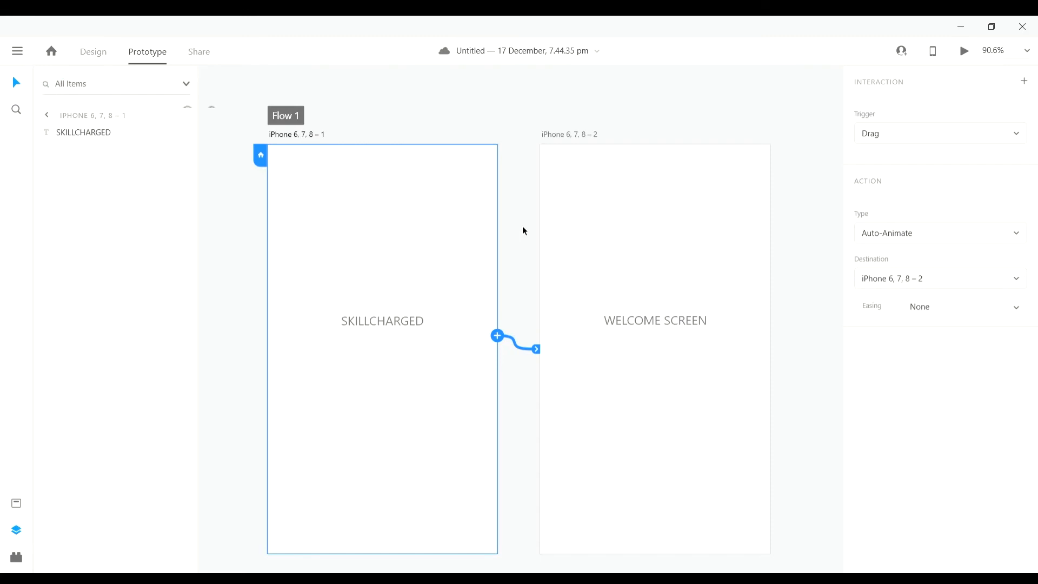
left_click(938, 57)
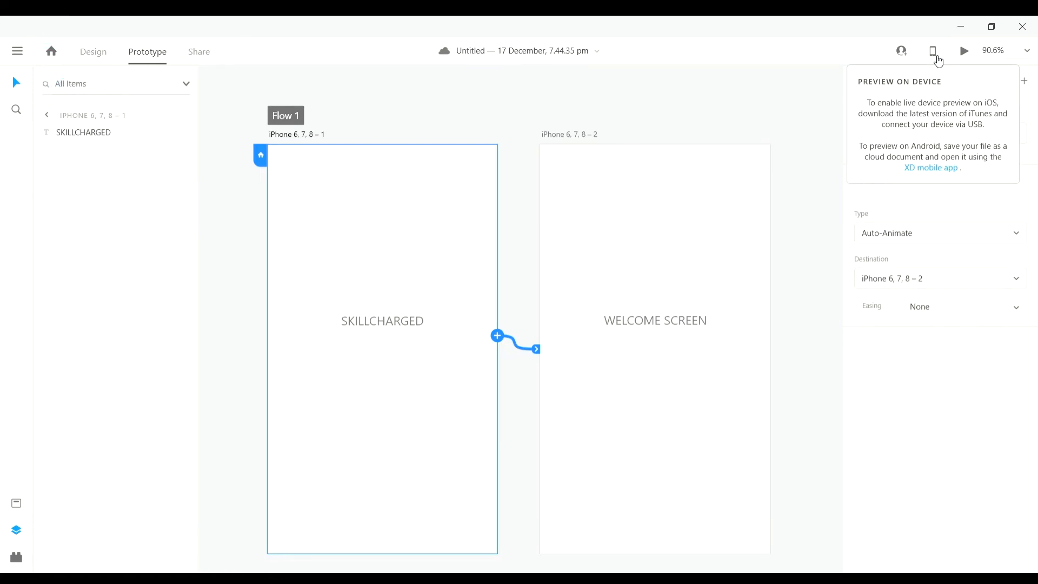
- Close the device-preview instructions and scroll around the two linked artboards
scroll(819, 194, "right", 1)
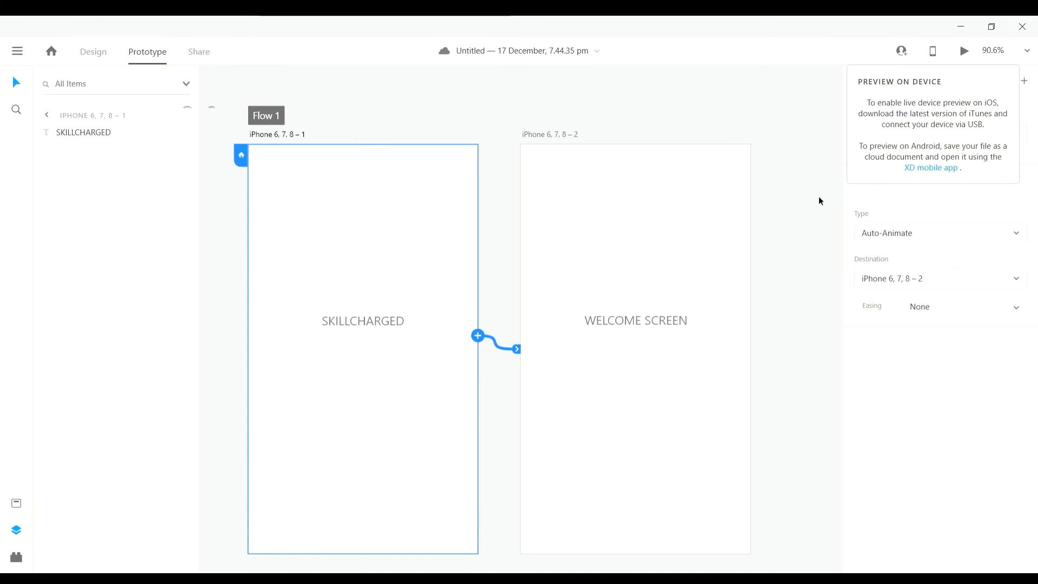
left_click(935, 54)
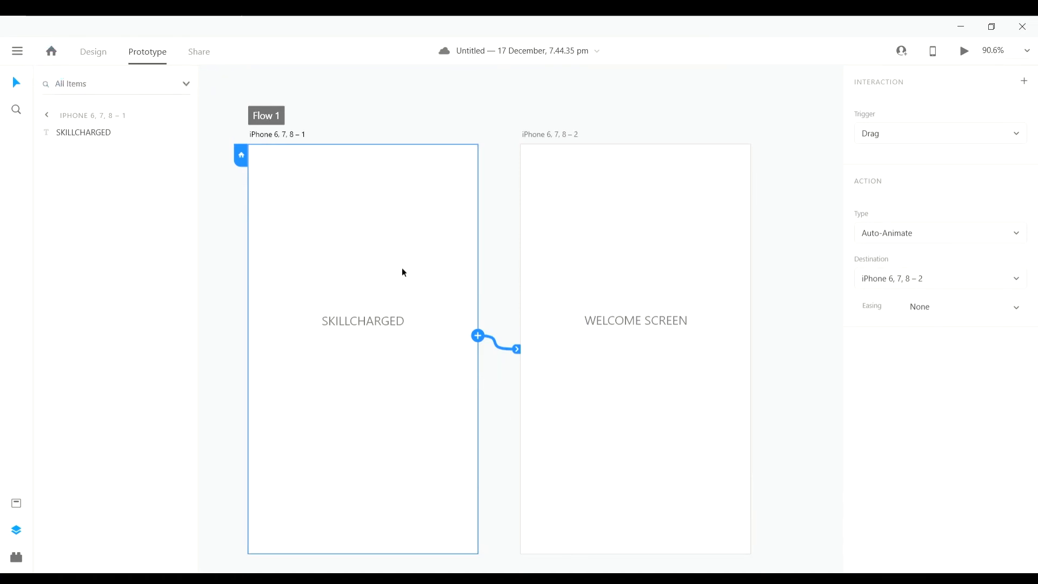
scroll(306, 371, "left", 3)
scroll(493, 412, "down", 1)
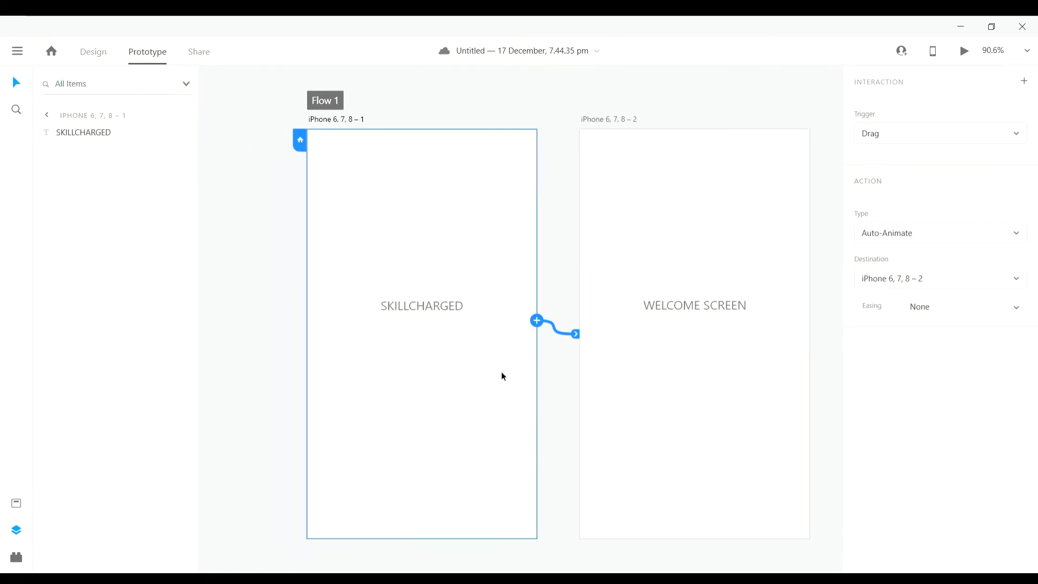
scroll(676, 353, "down", 2)
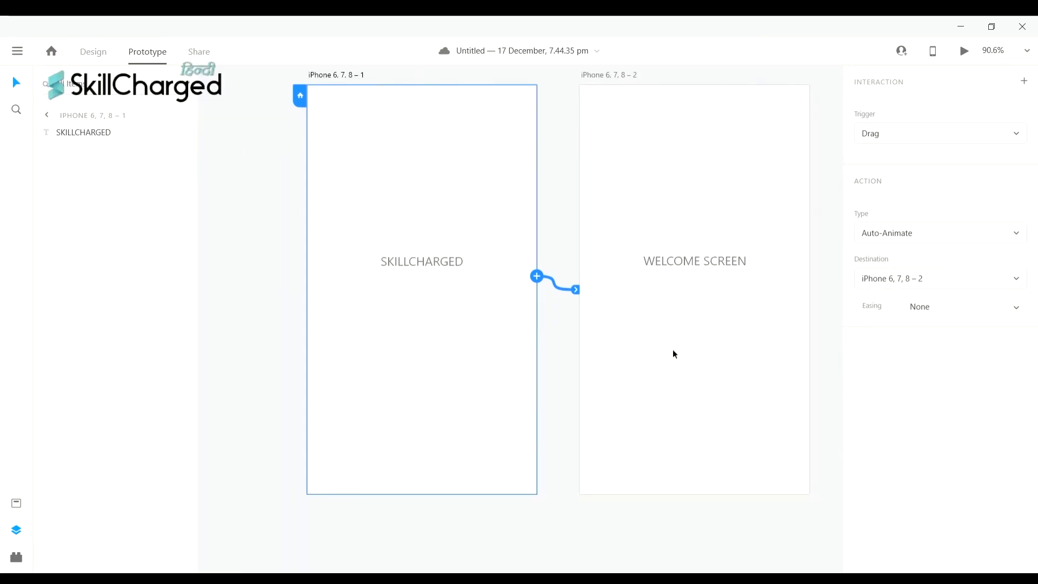
scroll(673, 351, "right", 5)
scroll(671, 352, "left", 3)
scroll(671, 352, "up", 3)
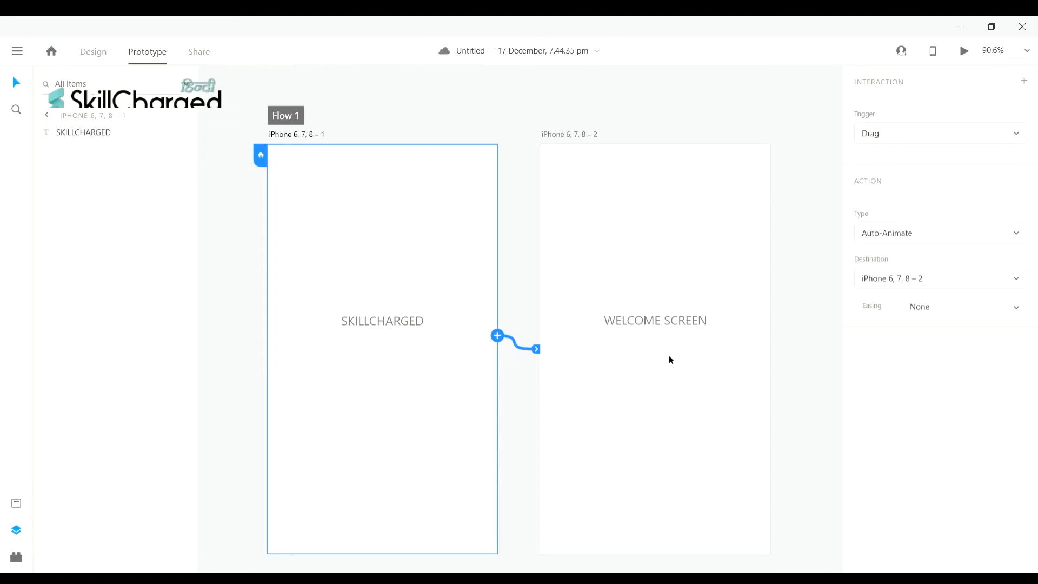
scroll(671, 361, "left", 1)
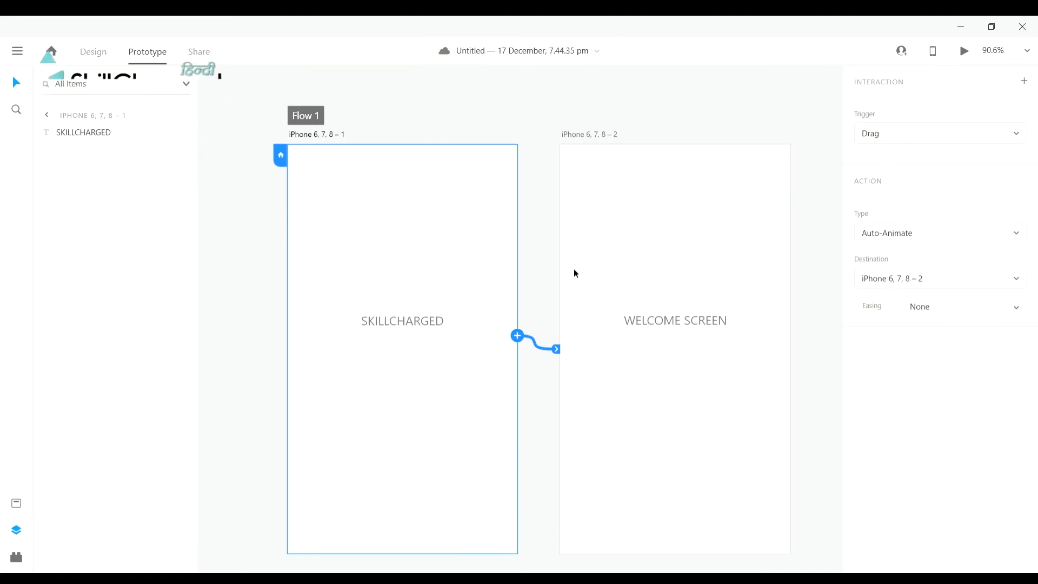
scroll(585, 225, "up", 2)
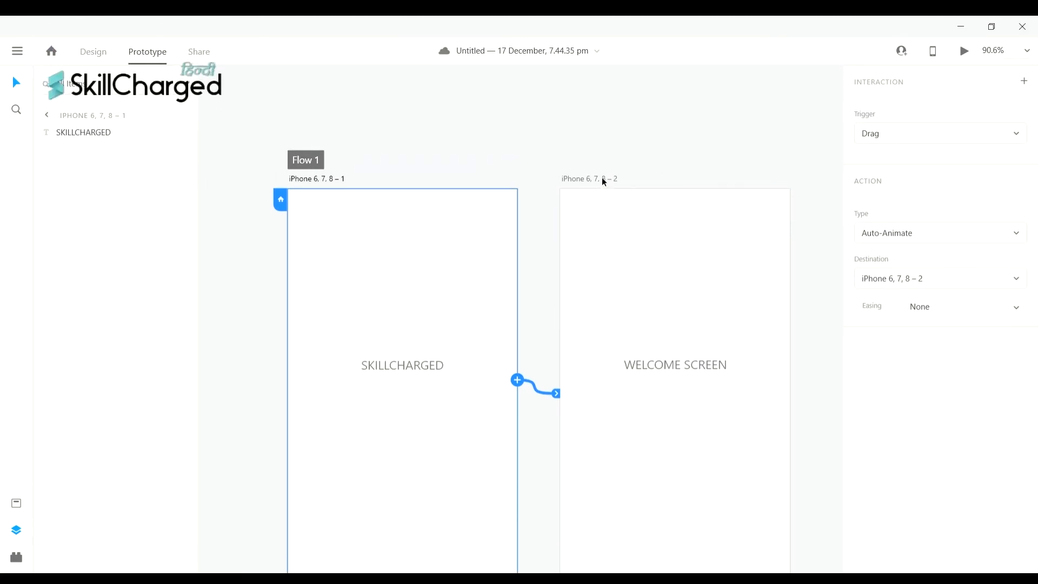
scroll(543, 224, "up", 1)
scroll(543, 223, "down", 3)
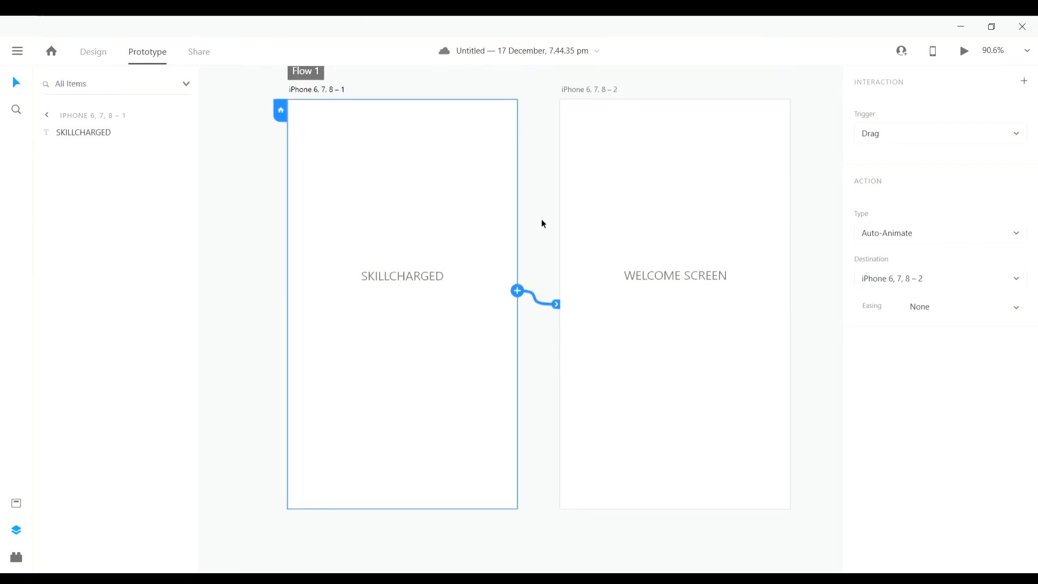
scroll(544, 224, "up", 1)
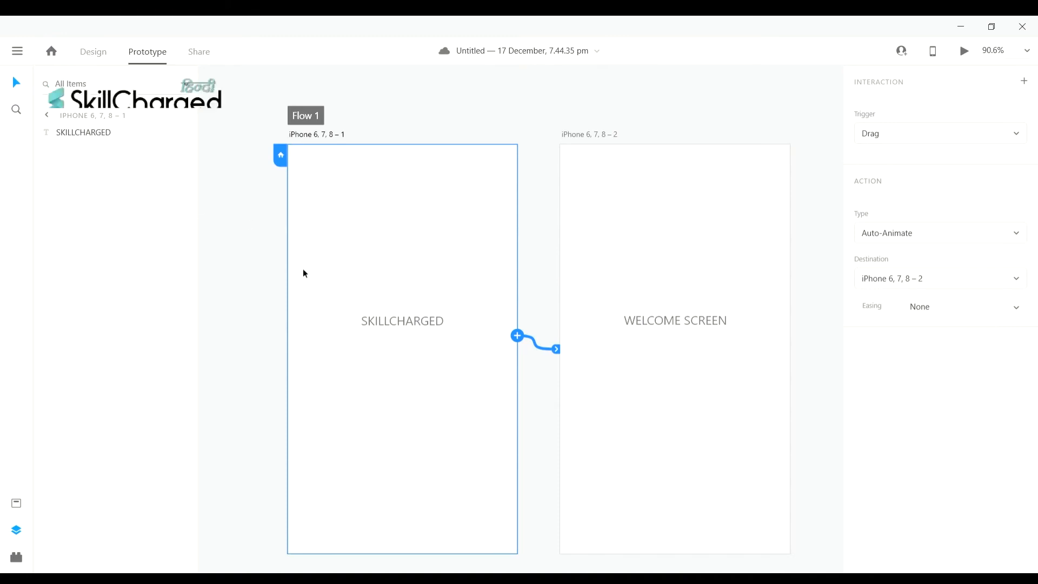
- Switch to Design mode and back to Prototype, then pan the view of both artboards
left_click(100, 55)
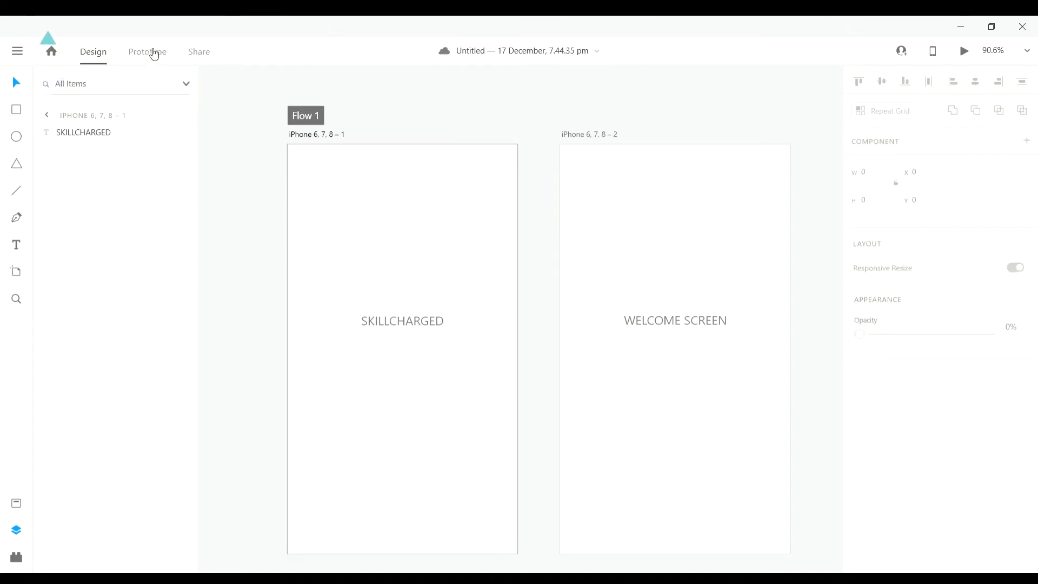
left_click(151, 51)
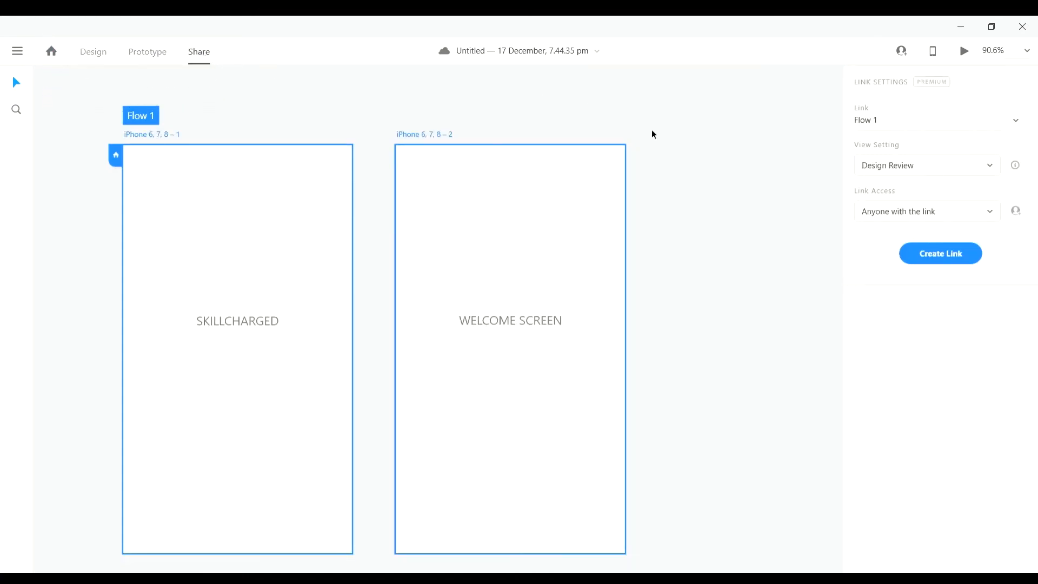
scroll(657, 141, "up", 1)
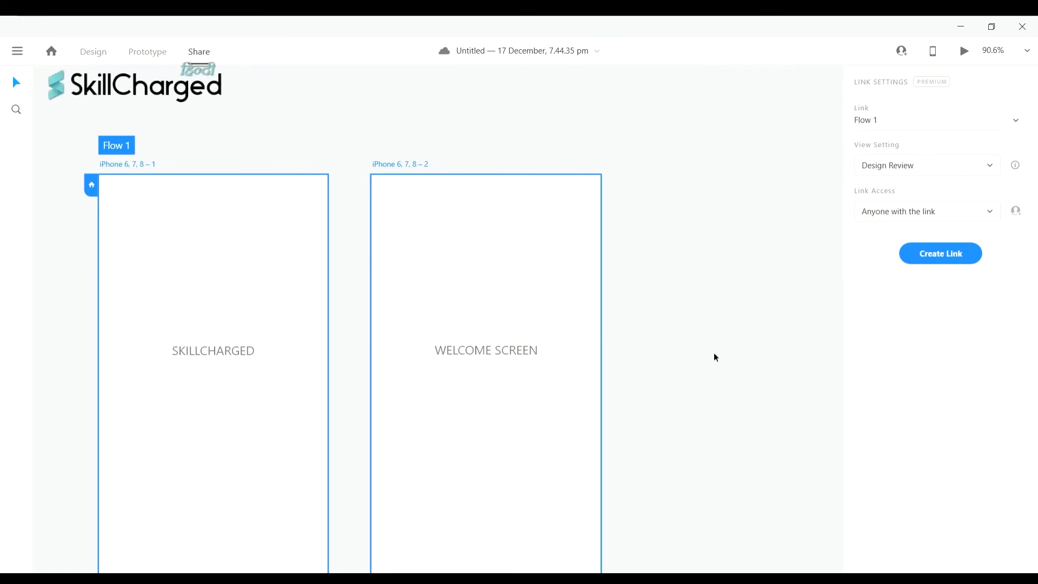
left_click_drag(681, 338, 754, 322)
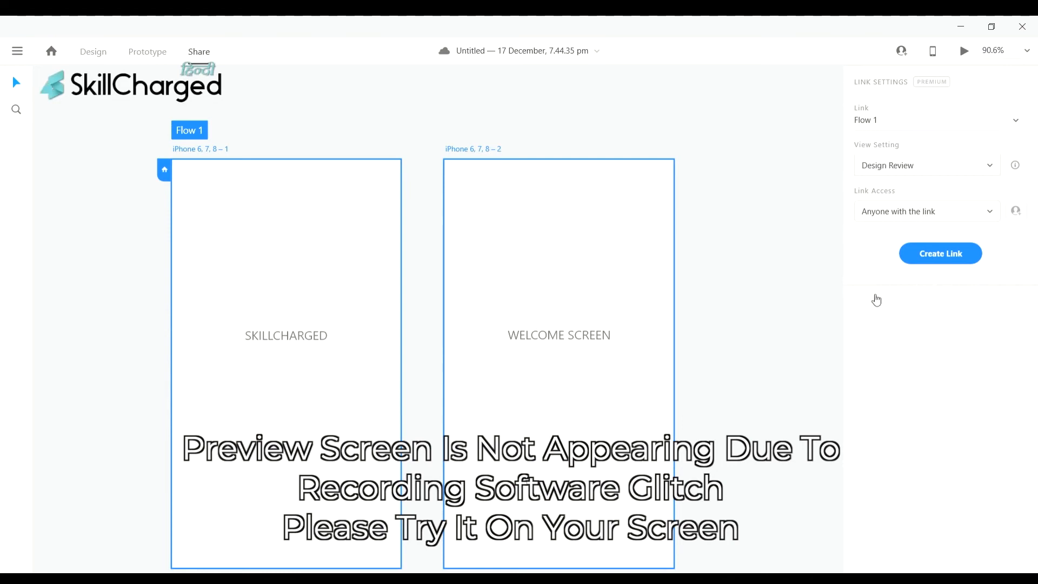
- Scroll the canvas right while the Flow 1 link settings are shown
scroll(740, 373, "right", 1)
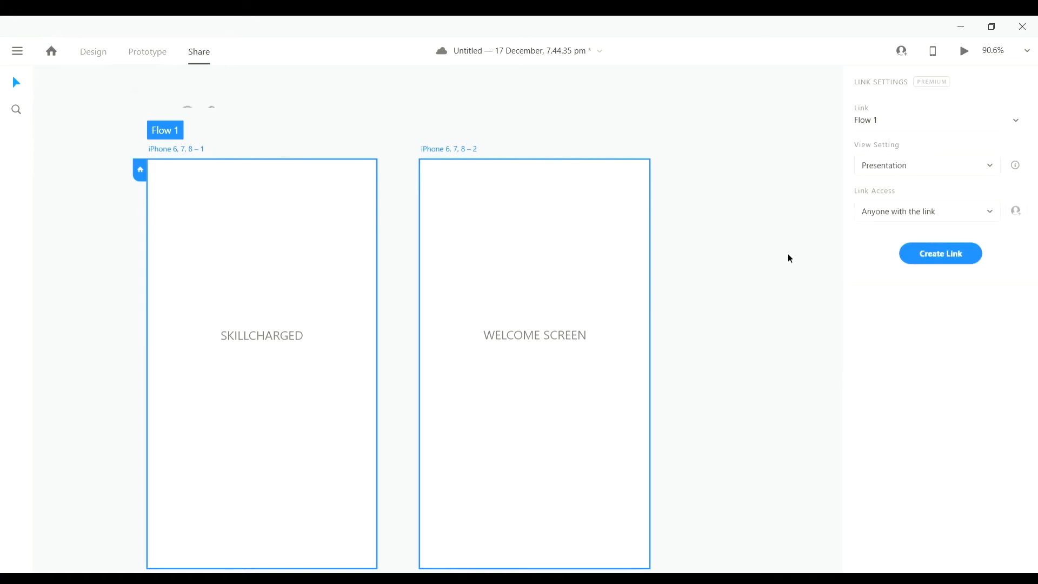
- Set the shared link's View Setting to Custom, scrolling the canvas around
scroll(692, 224, "right", 1)
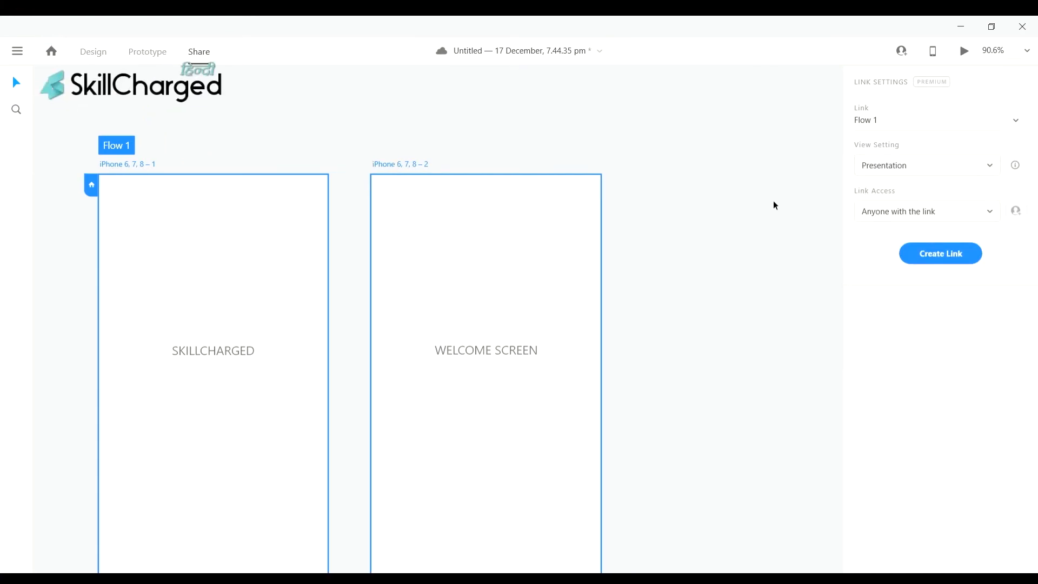
scroll(775, 206, "left", 2)
scroll(774, 209, "down", 1)
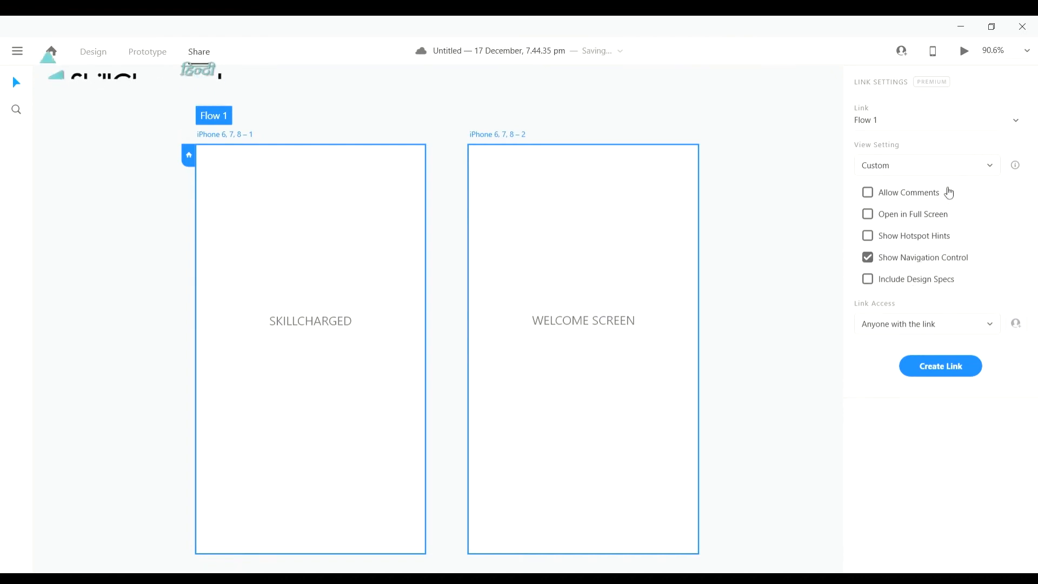
- Turn on Allow Comments, Open in Full Screen, Show Hotspot Hints and Include Design Specs
left_click(865, 194)
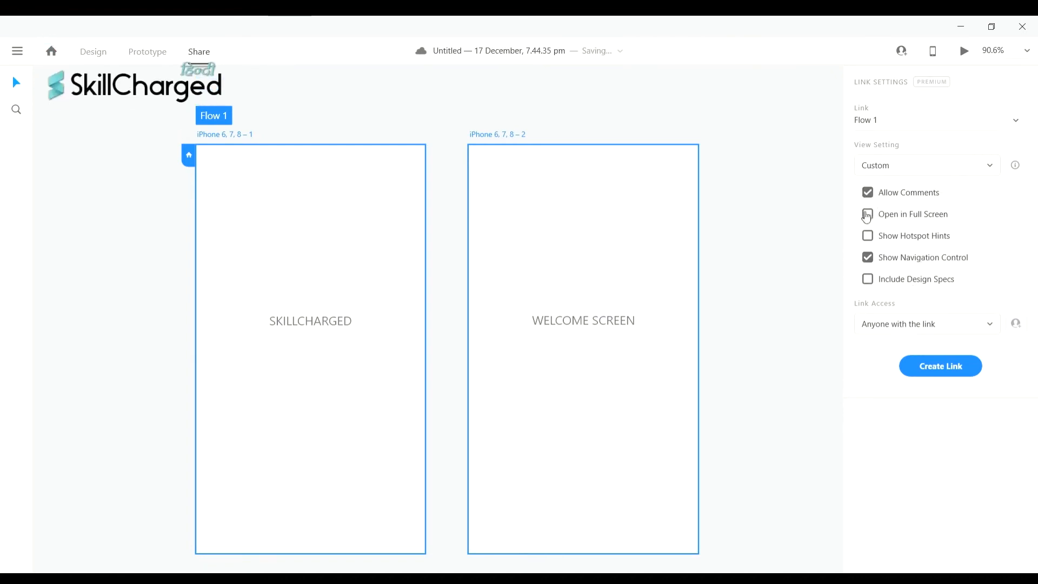
left_click(869, 214)
left_click(869, 238)
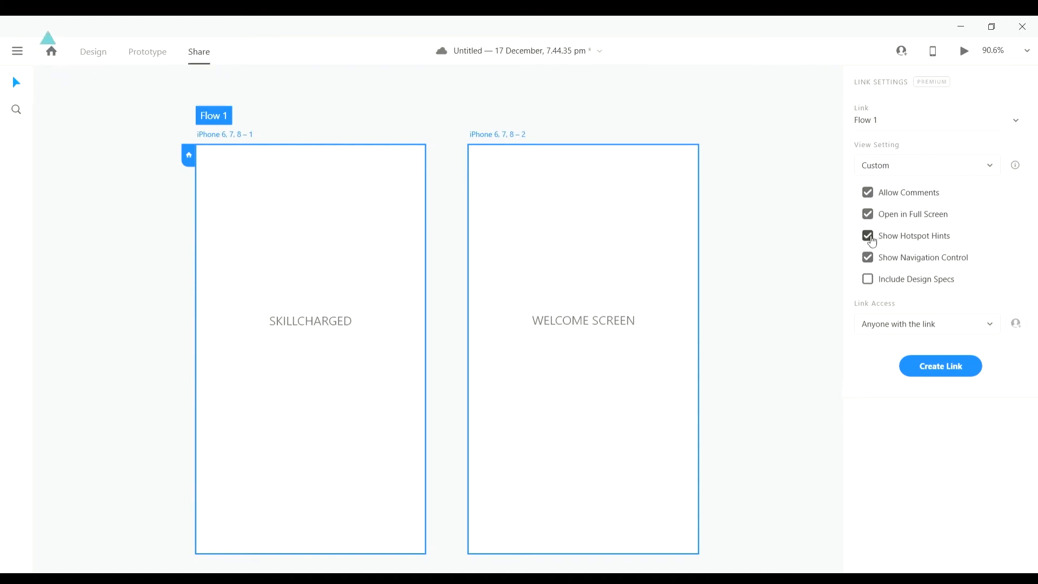
left_click(870, 282)
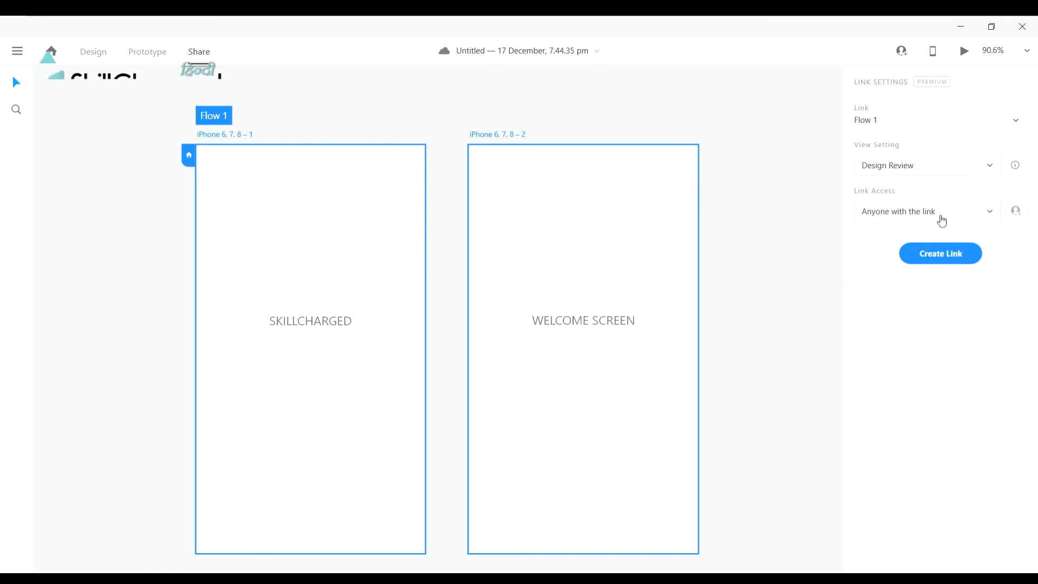
- Change Link Access to Anyone with password
left_click(956, 243)
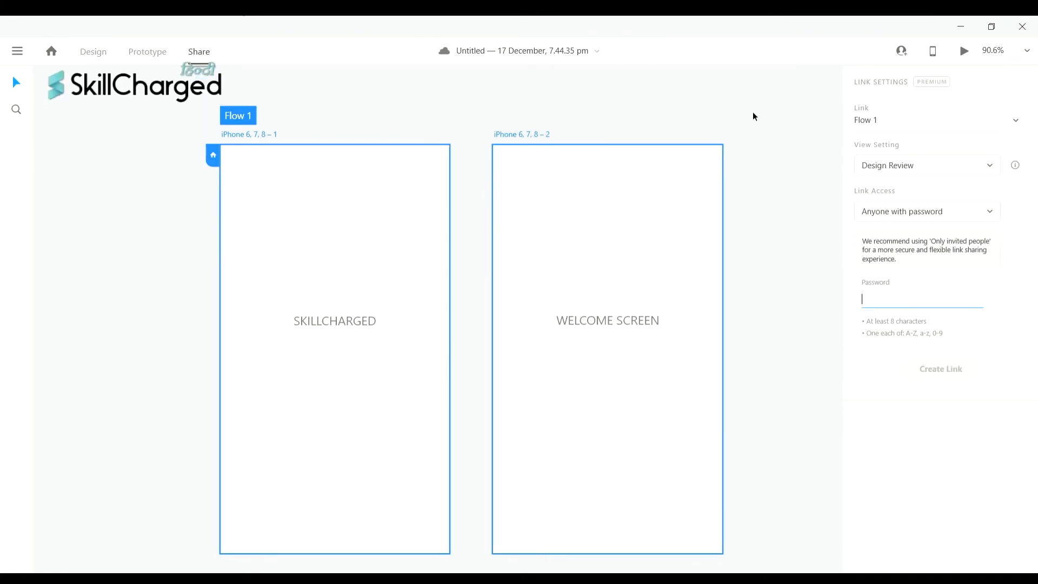
- Open the Untitled — 19 December document and scroll around its empty Web 1920 – 1 artboard
left_click(753, 113)
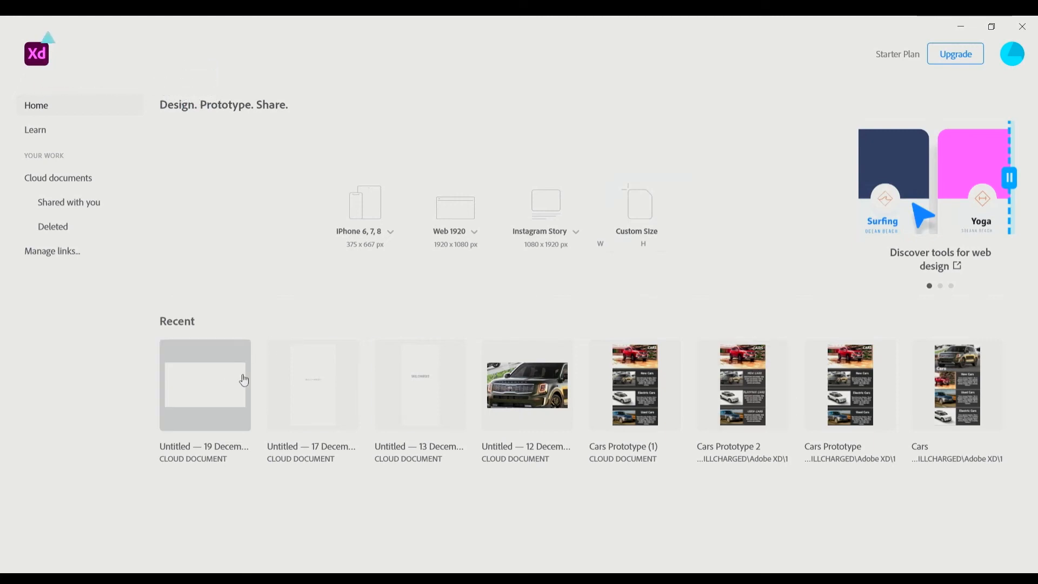
left_click(254, 393)
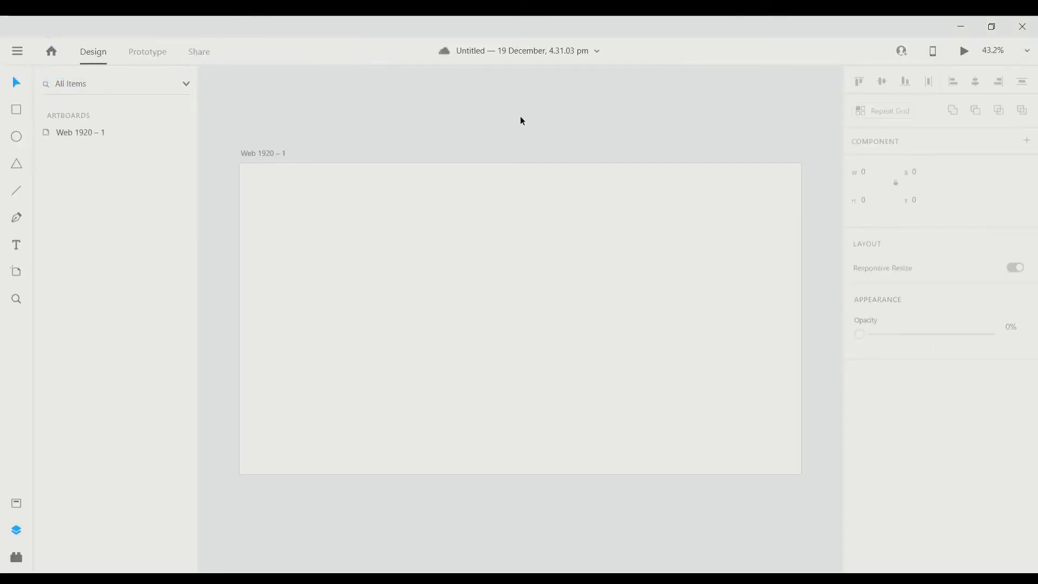
scroll(335, 125, "down", 2)
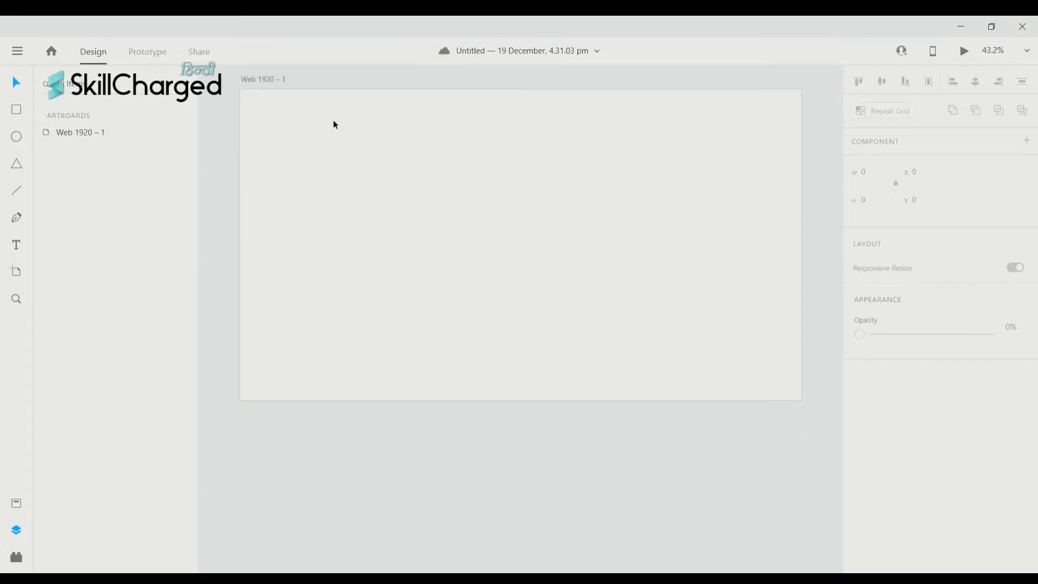
scroll(333, 121, "down", 1)
scroll(286, 180, "right", 3)
scroll(287, 180, "up", 2)
scroll(287, 179, "left", 3)
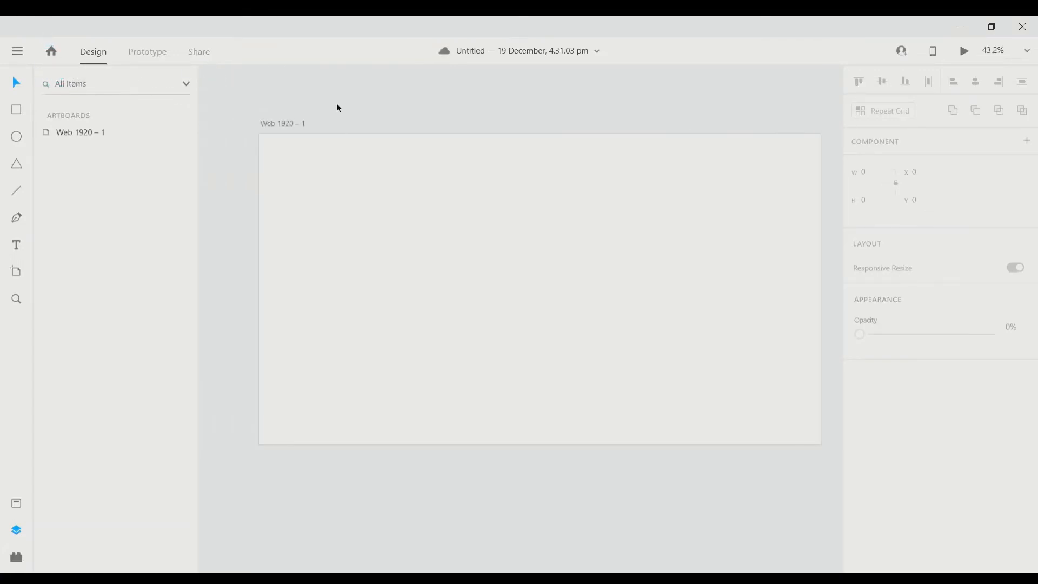
scroll(420, 228, "right", 2)
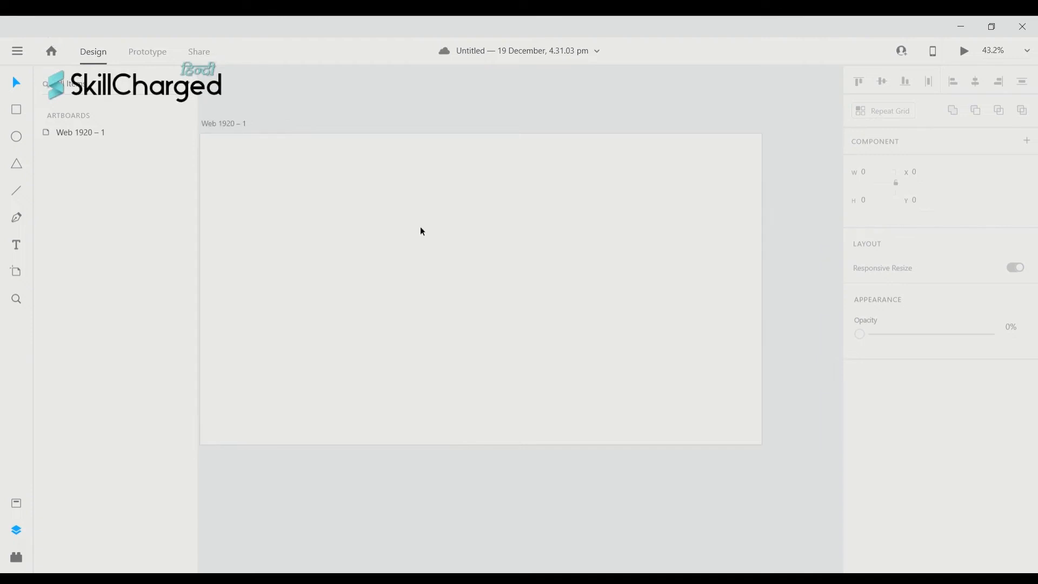
scroll(421, 231, "left", 2)
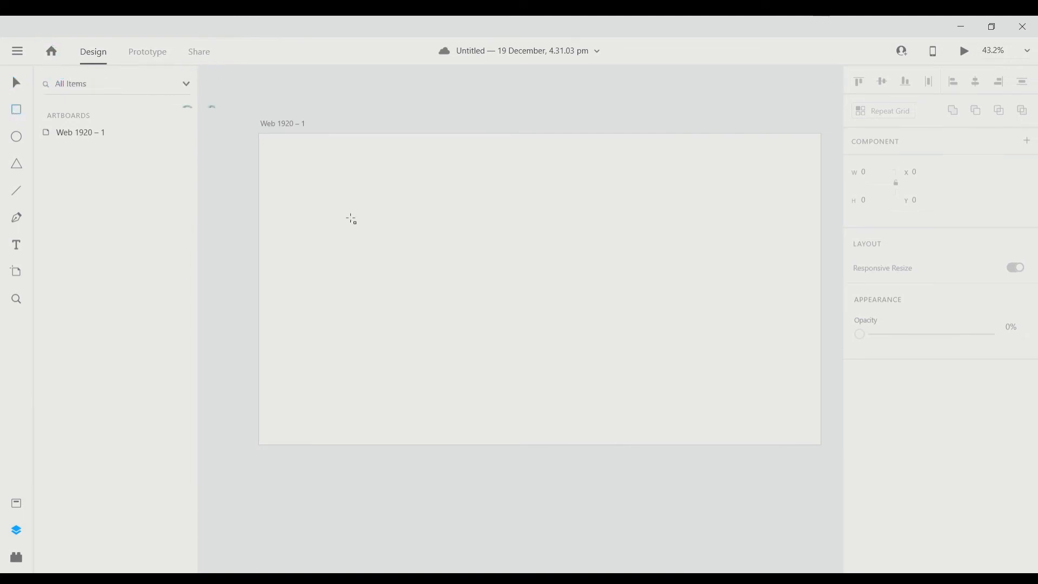
mouse_move(339, 177)
left_mouse_down()
mouse_move(480, 265)
mouse_move(665, 329)
left_mouse_up()
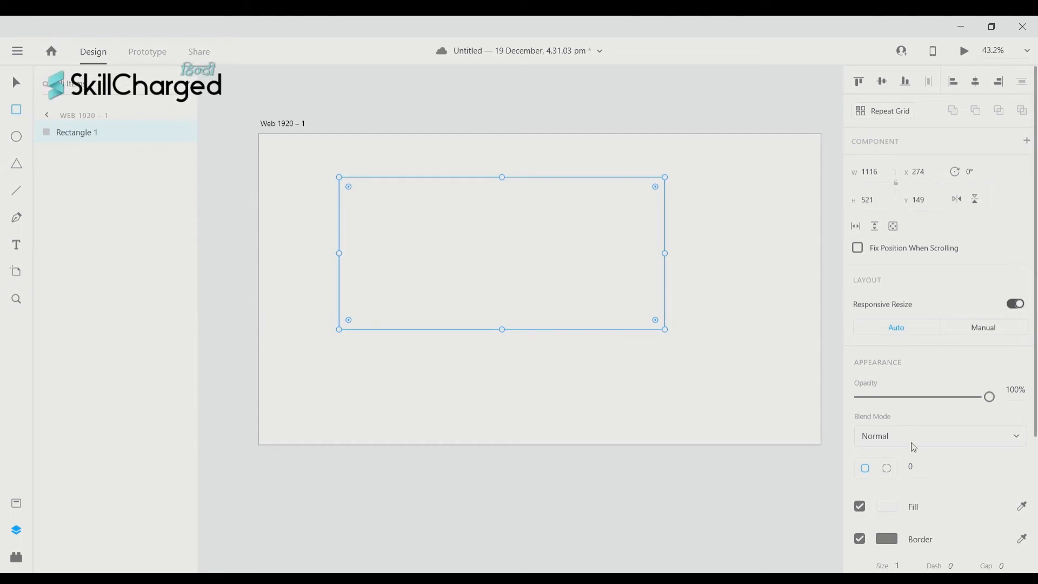
scroll(914, 455, "down", 3)
scroll(914, 455, "up", 3)
key("ctrl+s")
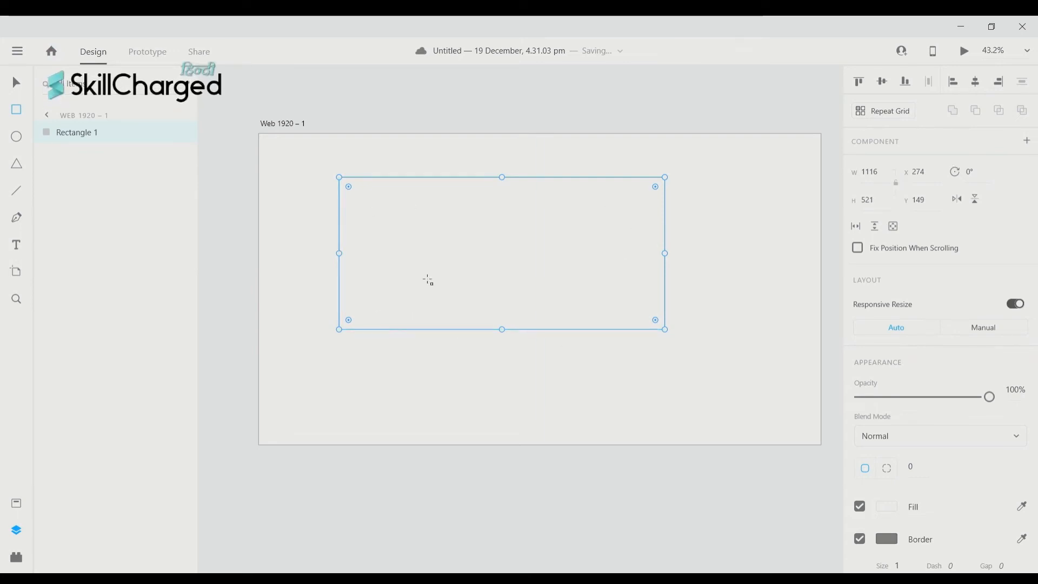
key("Delete")
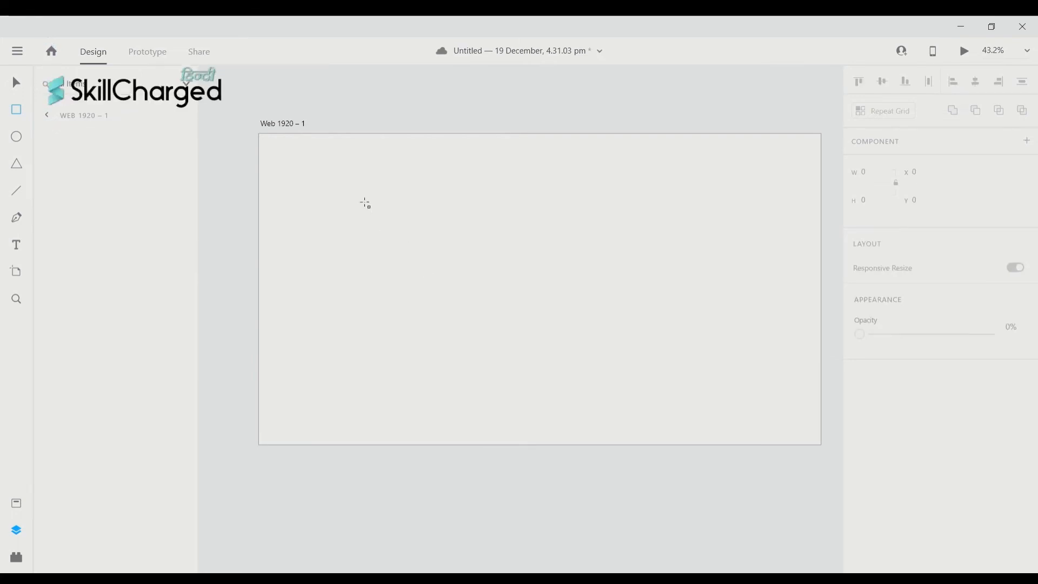
- Draw a 507 × 507 square on the Web 1920 – 1 artboard and fill it red (#E23939)
left_click_drag(365, 203, 554, 351)
scroll(621, 306, "right", 1)
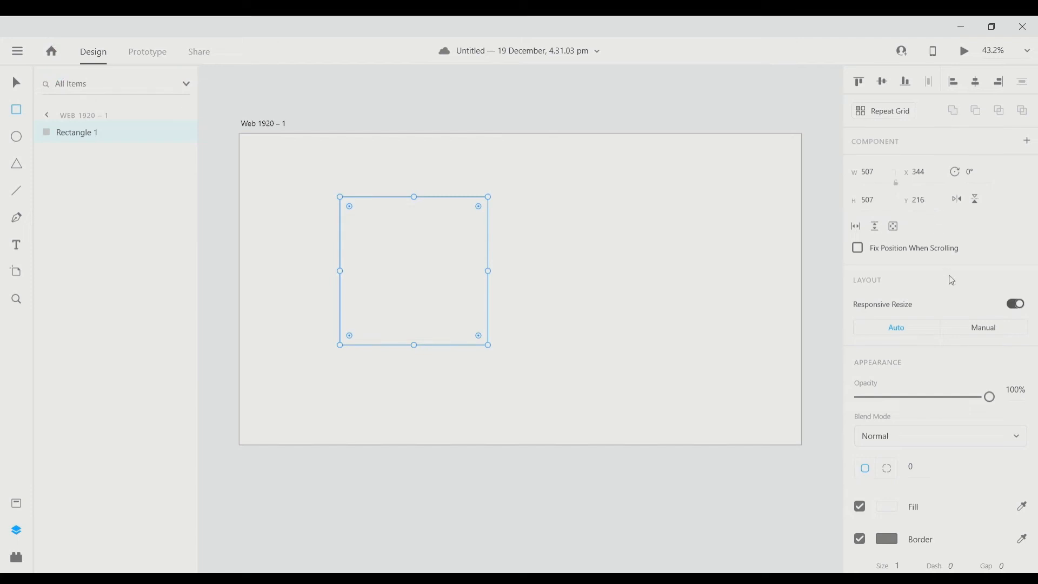
scroll(937, 432, "down", 5)
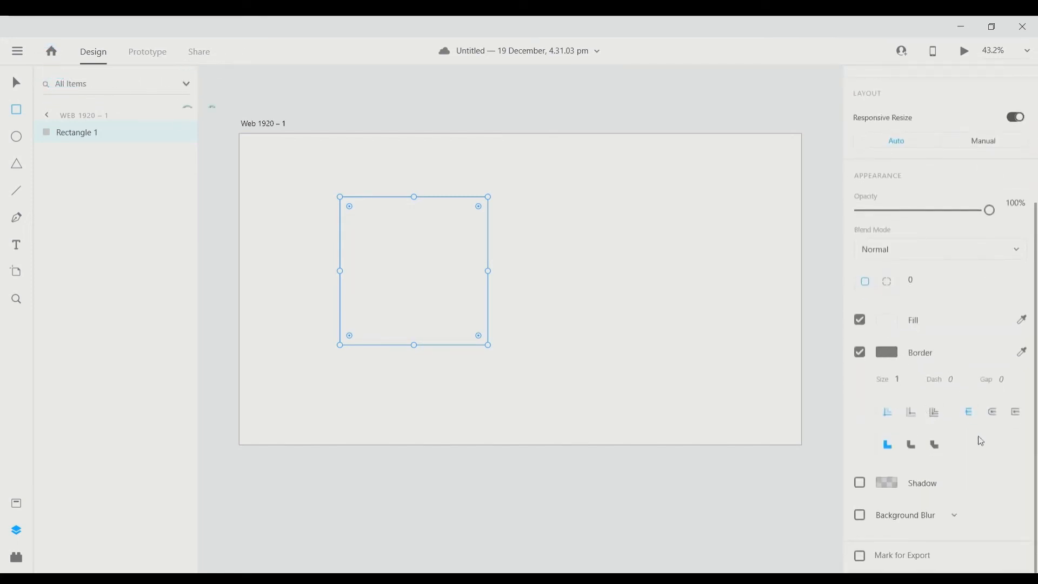
left_click(896, 322)
left_click(772, 251)
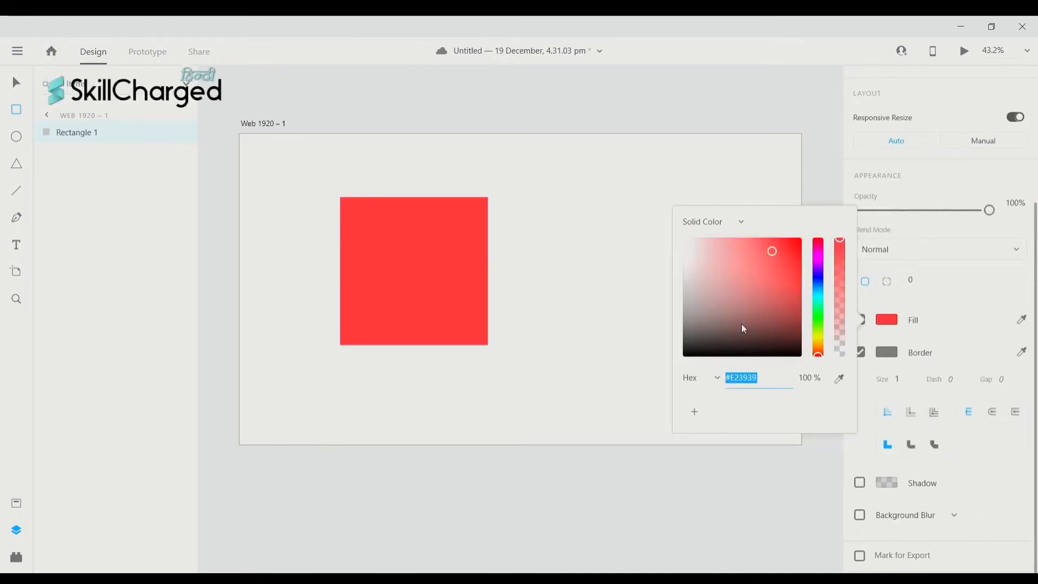
left_click(383, 280)
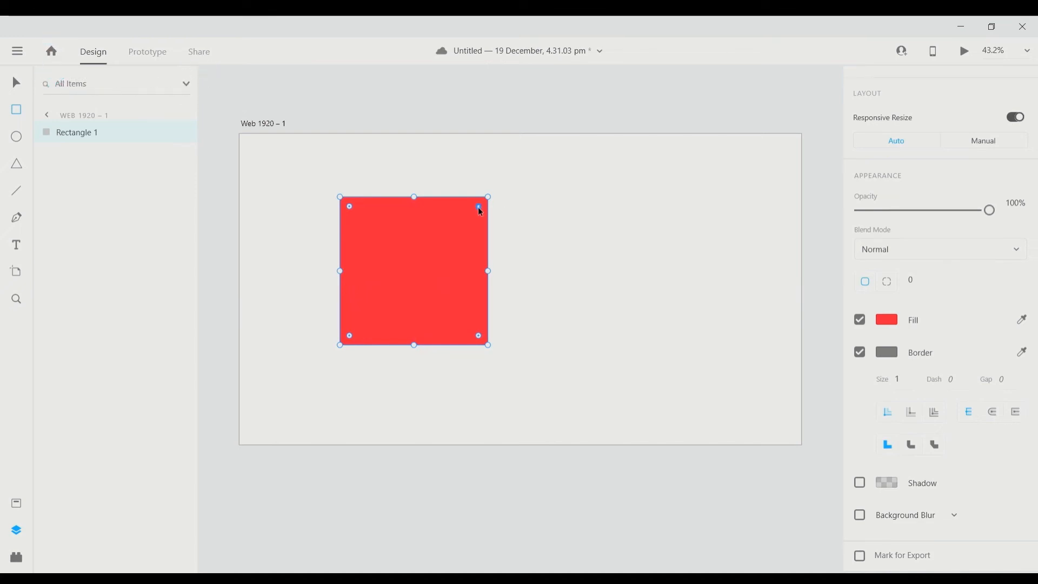
- Round all the square's corners to 69, then enlarge only the top-left corner to 295
mouse_move(480, 211)
left_mouse_down()
mouse_move(389, 274)
mouse_move(479, 219)
mouse_move(489, 224)
left_mouse_up()
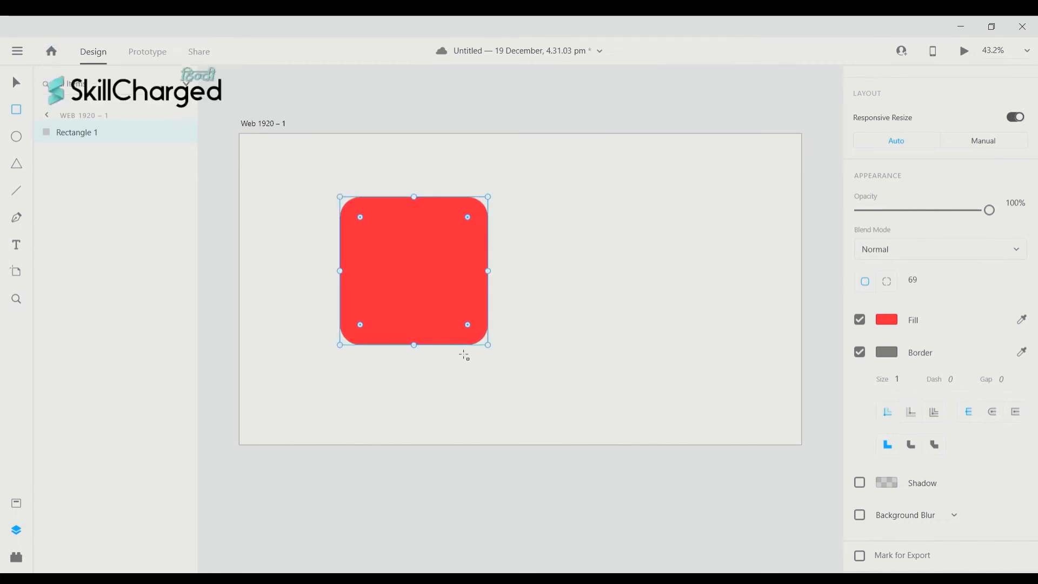
scroll(425, 185, "down", 1)
scroll(425, 184, "left", 2)
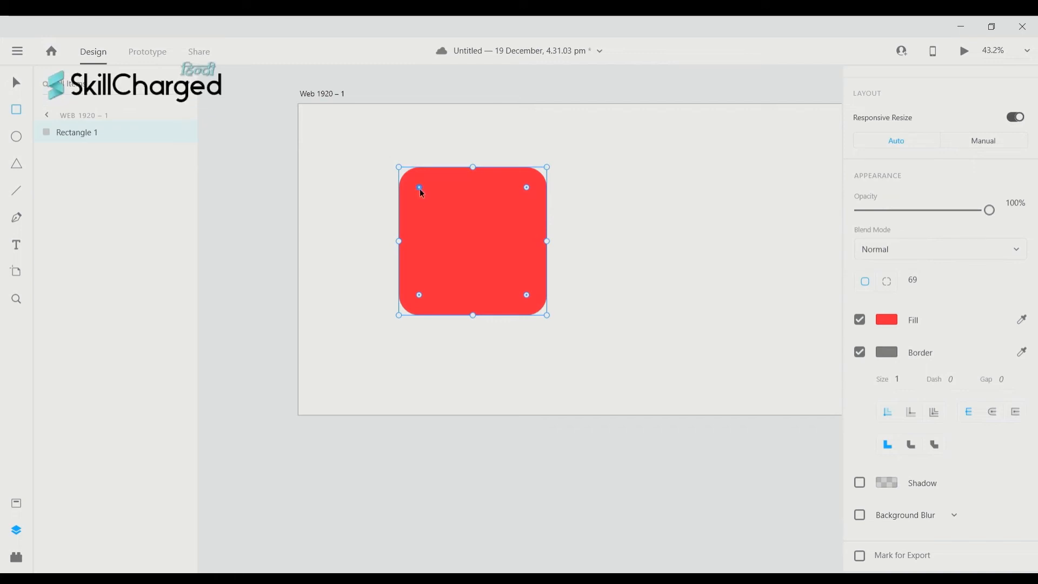
left_click_drag(420, 190, 486, 242)
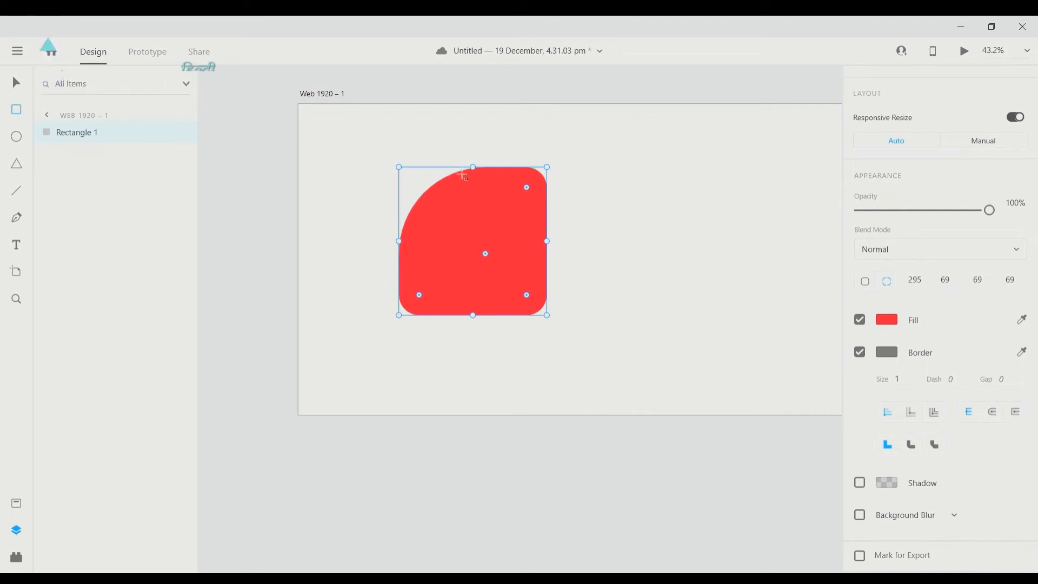
- Set the rectangle's bottom-right corner radius to 295
scroll(406, 177, "left", 1)
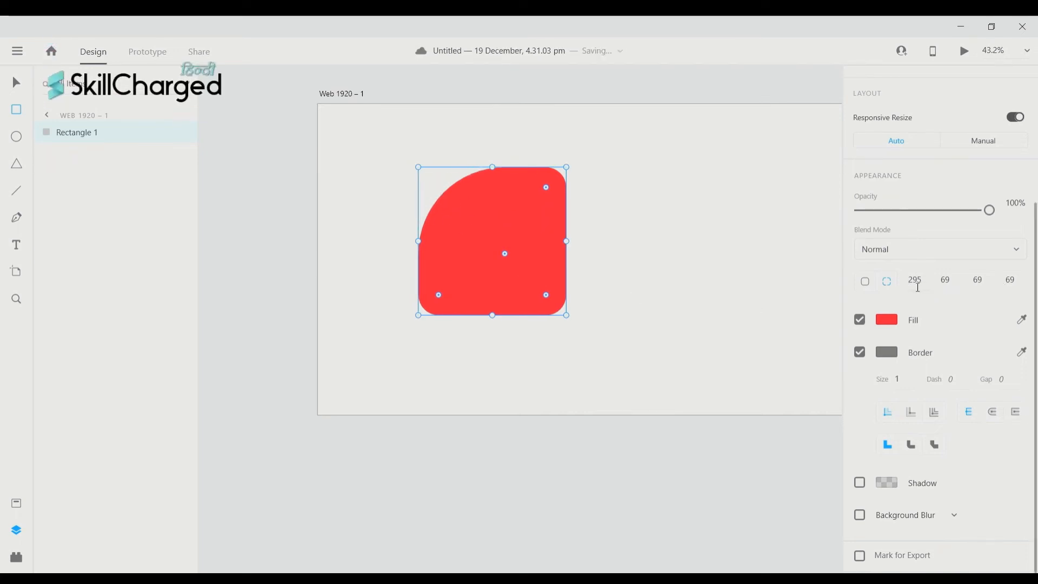
scroll(920, 287, "up", 1)
scroll(961, 374, "up", 1)
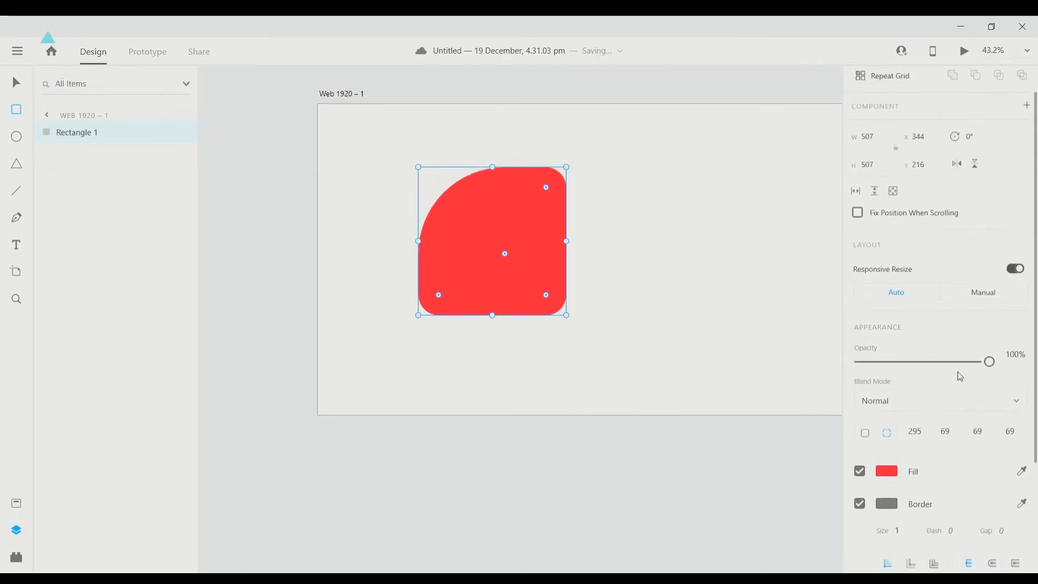
scroll(957, 376, "down", 2)
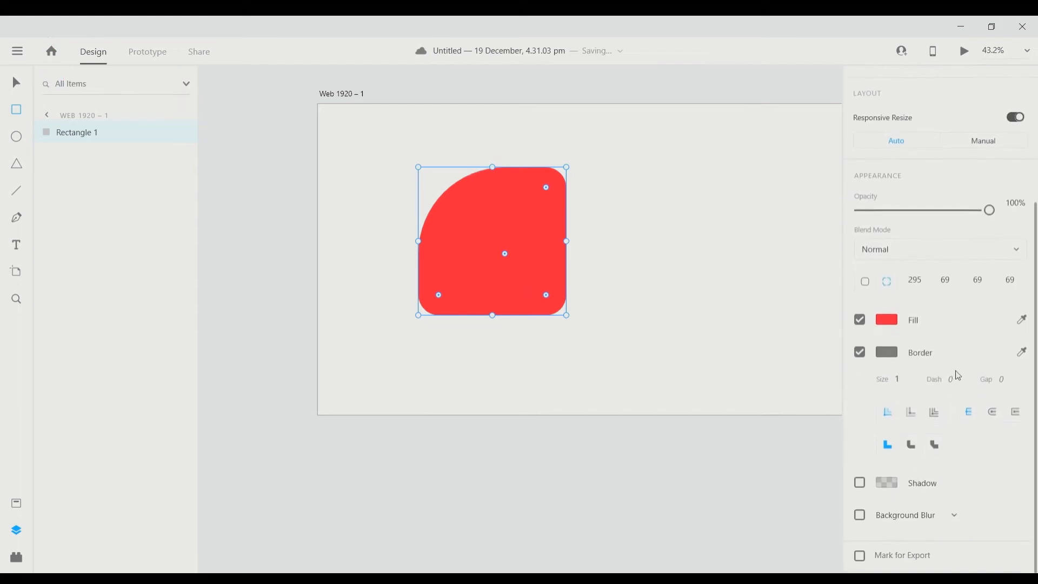
left_click(990, 286)
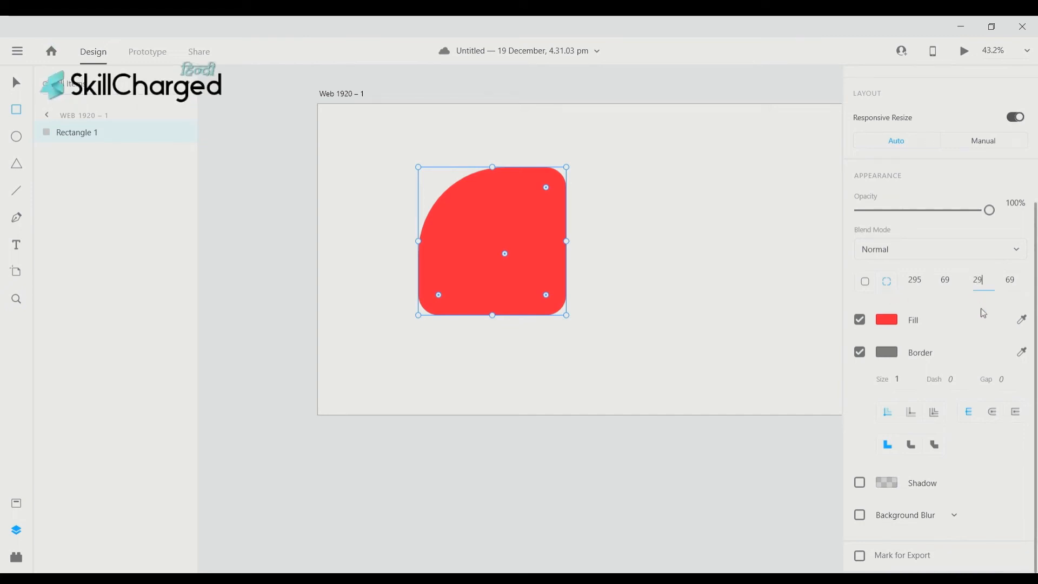
type("5")
key("Return")
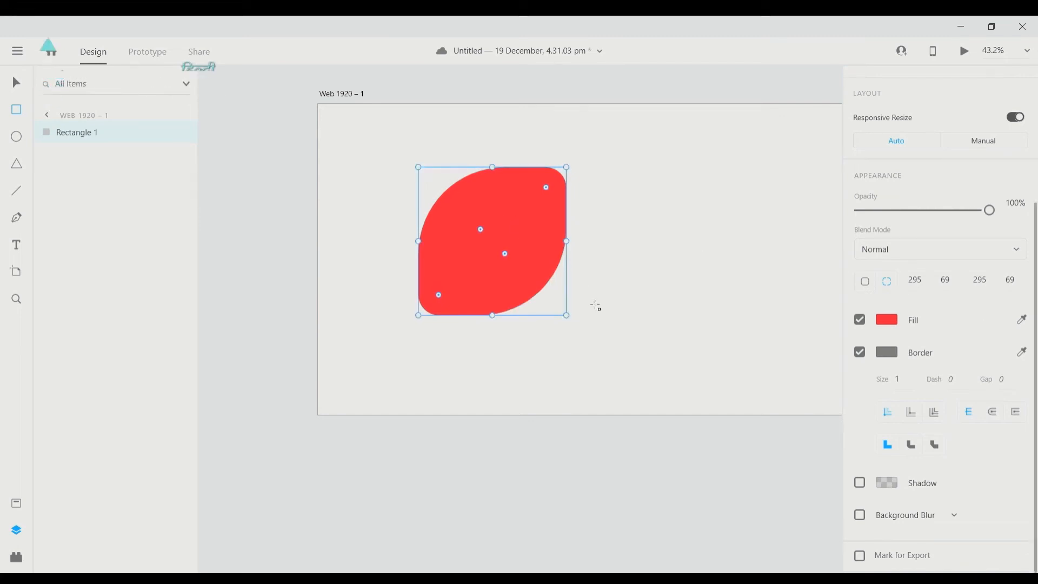
- Reduce the top-left corner radius to 173, giving radii 173, 69, 295, 69
scroll(505, 231, "up", 2)
scroll(553, 366, "down", 2)
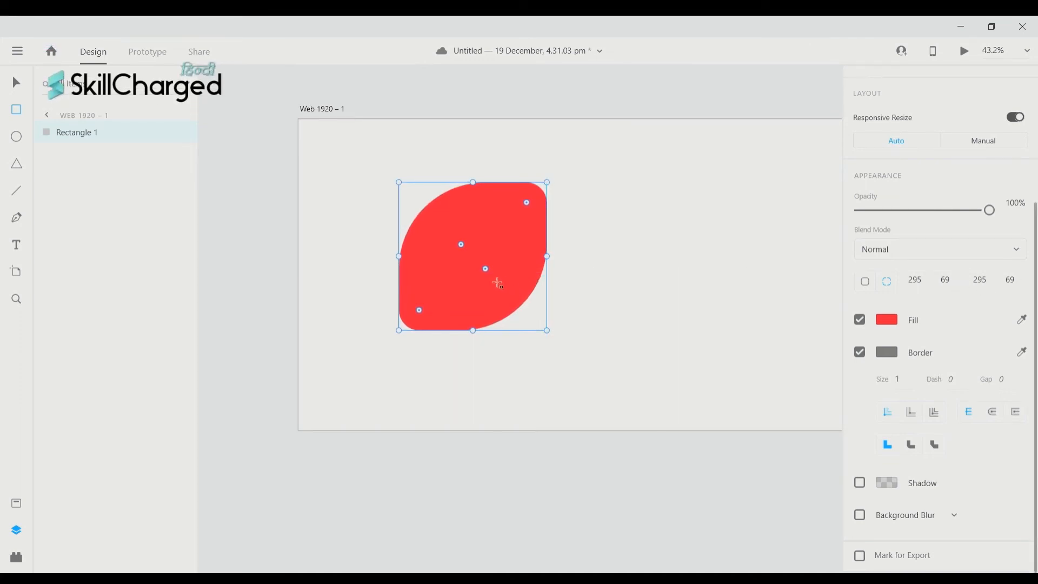
scroll(497, 284, "left", 2)
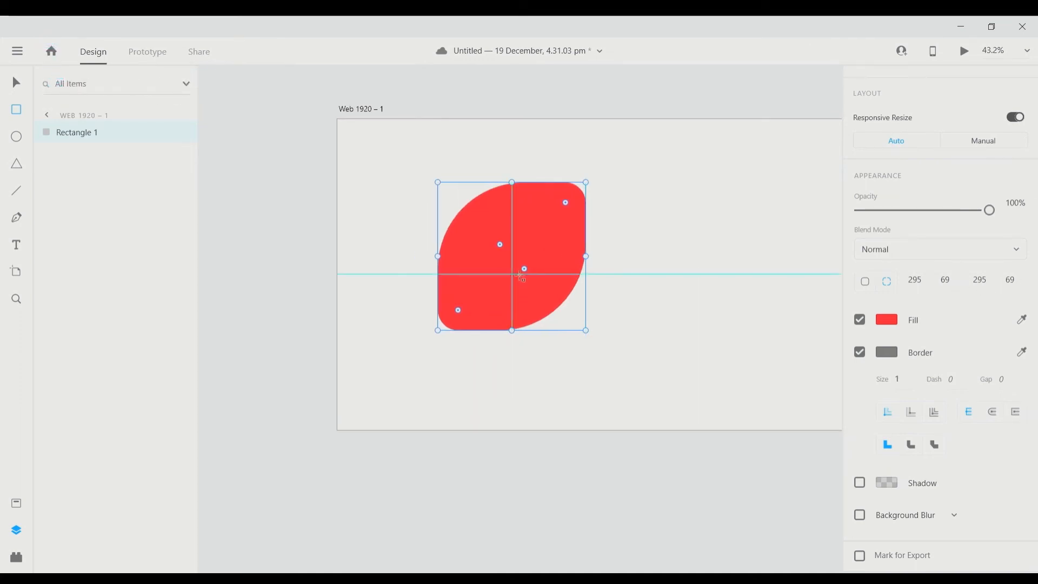
left_click_drag(525, 270, 461, 240)
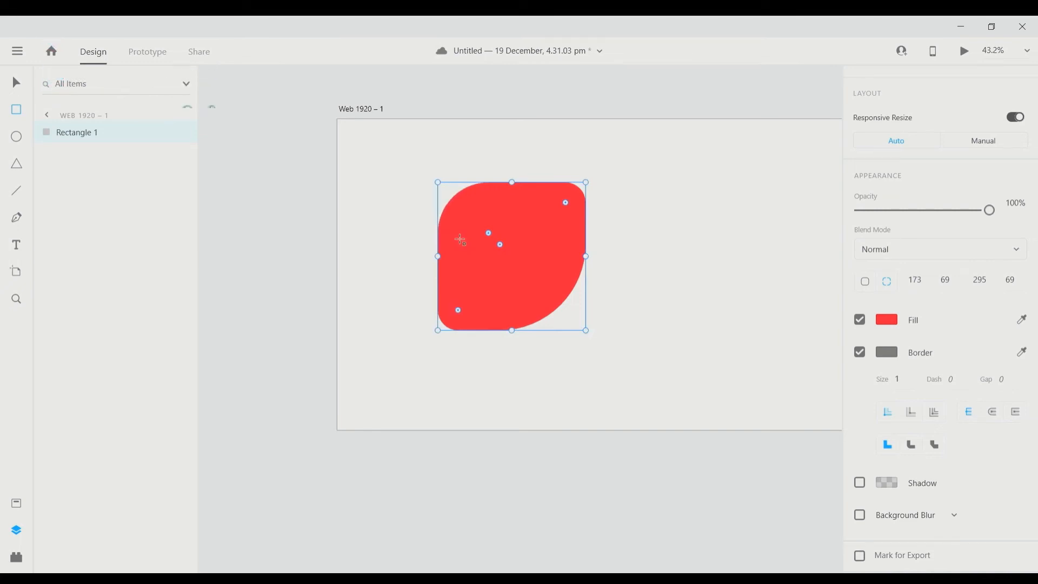
left_click(17, 138)
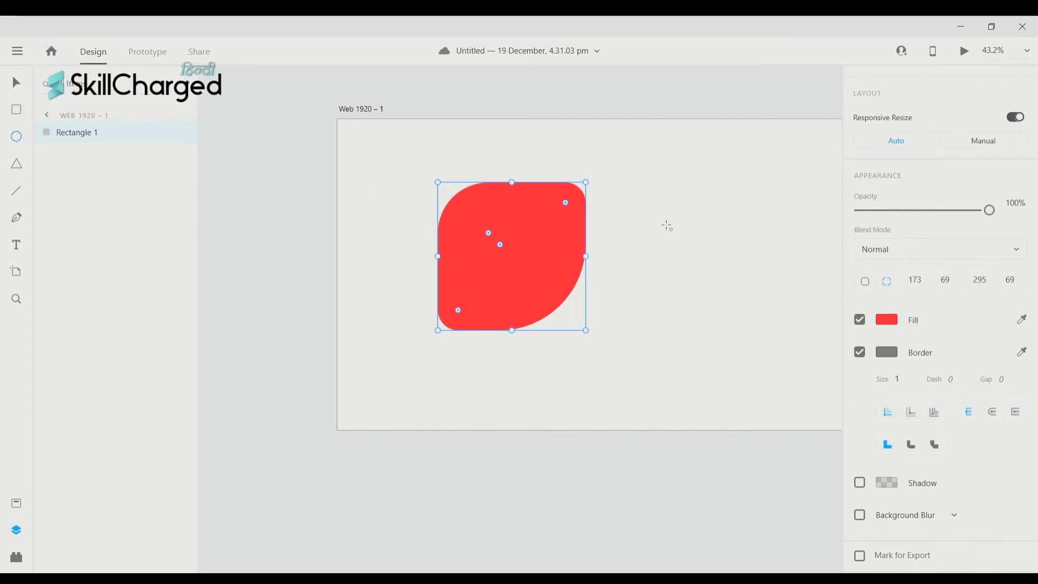
left_click_drag(654, 198, 761, 381)
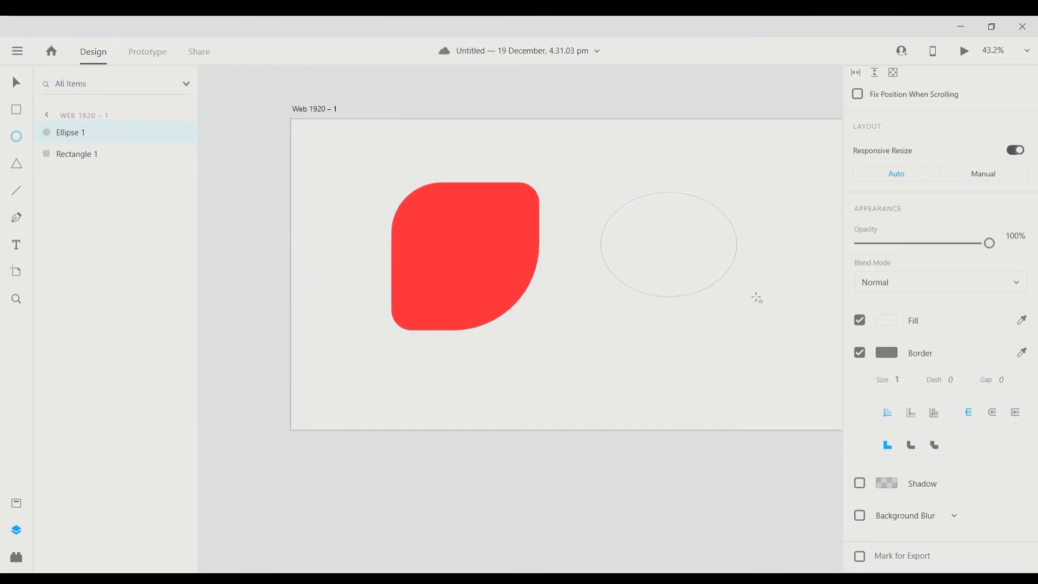
left_click_drag(757, 299, 735, 352)
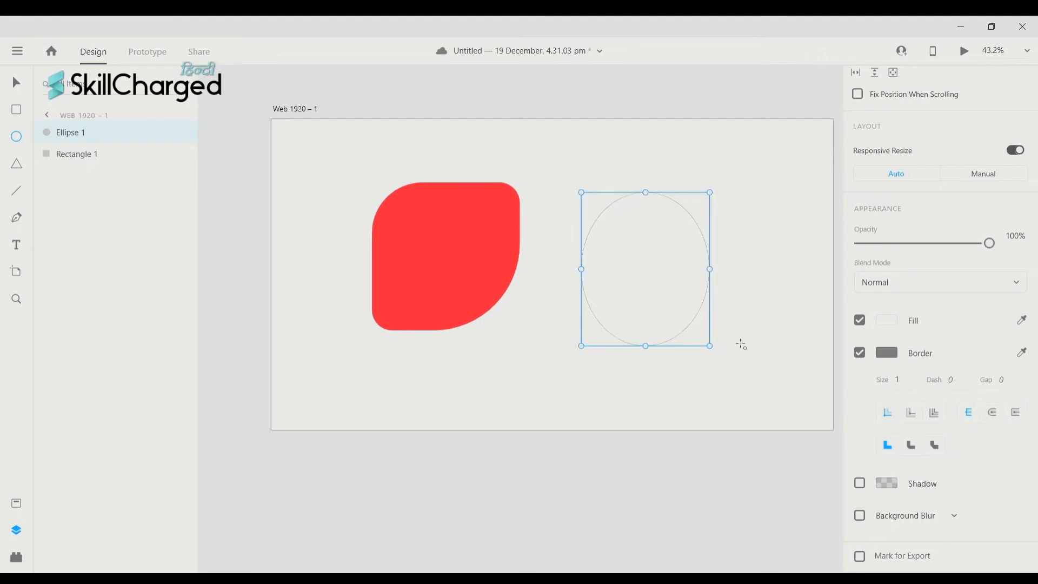
key("ctrl+z")
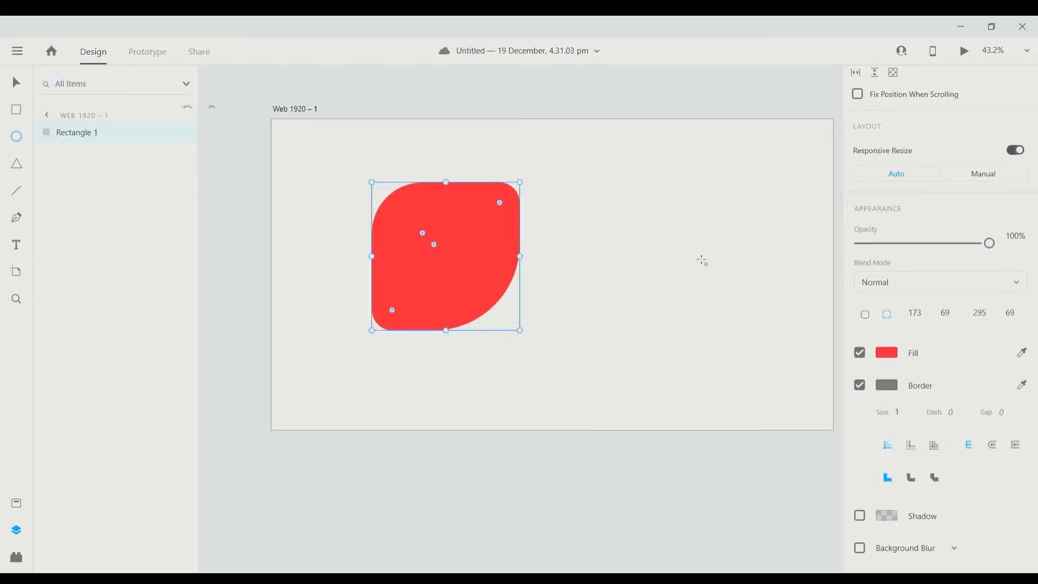
left_click_drag(621, 187, 804, 379)
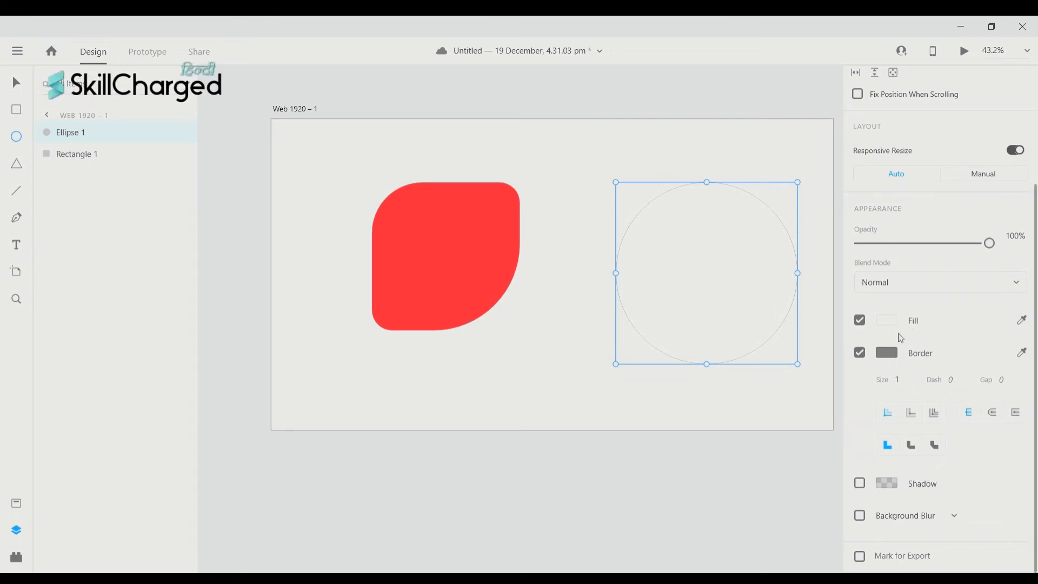
scroll(974, 372, "up", 3)
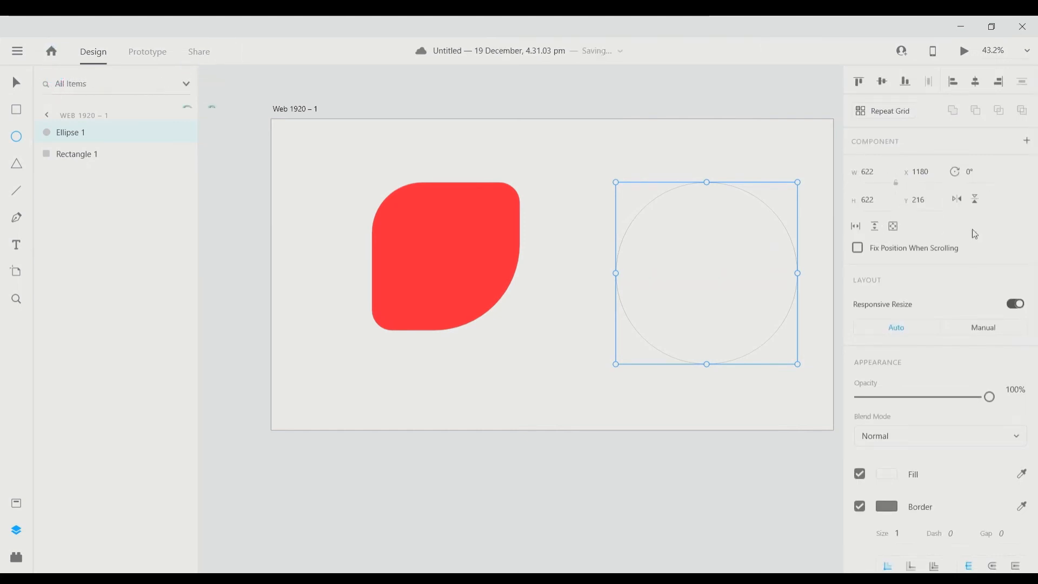
left_click_drag(755, 229, 637, 306)
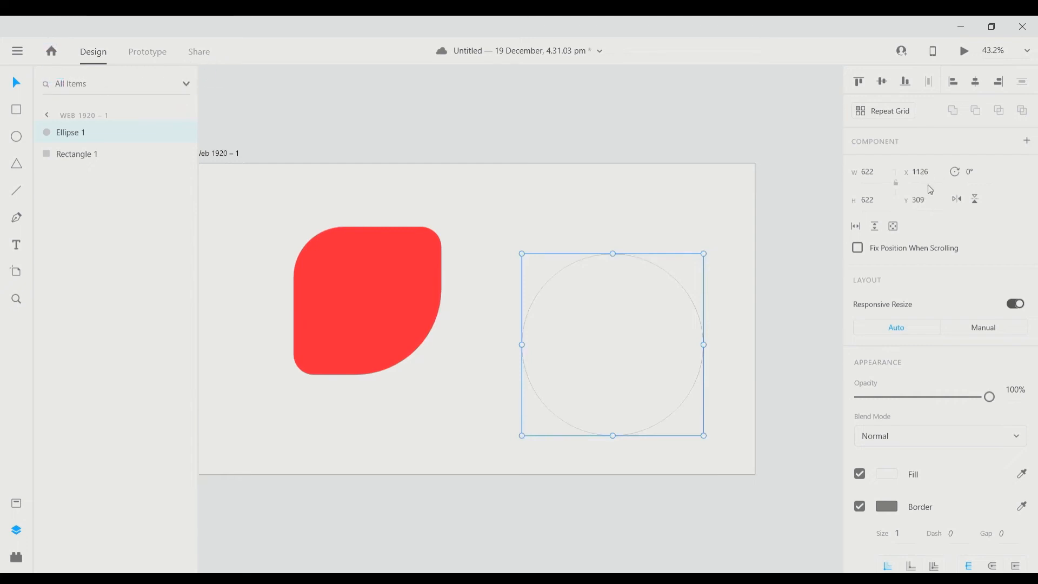
key("Delete")
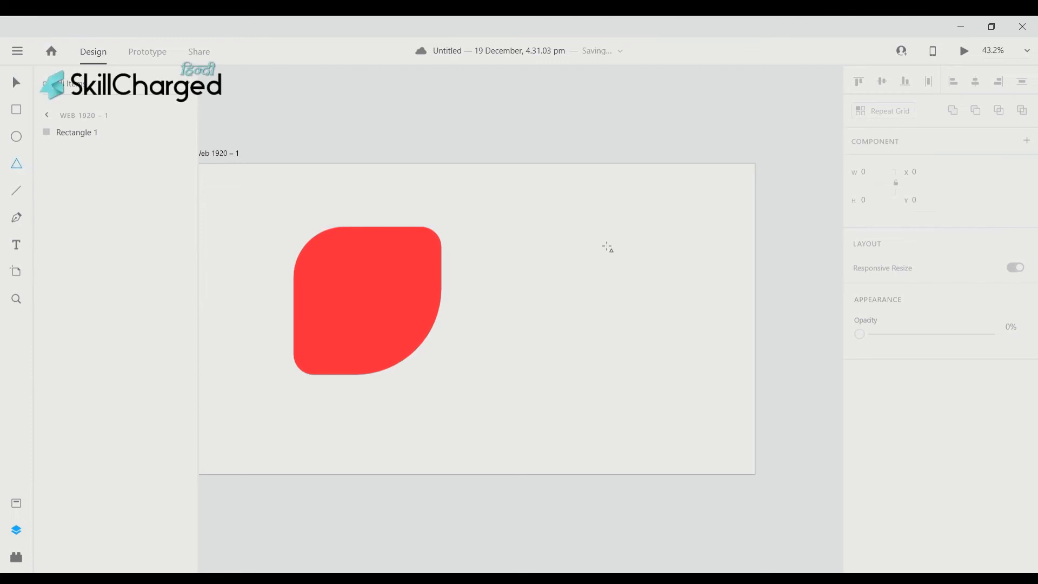
left_click_drag(555, 231, 714, 404)
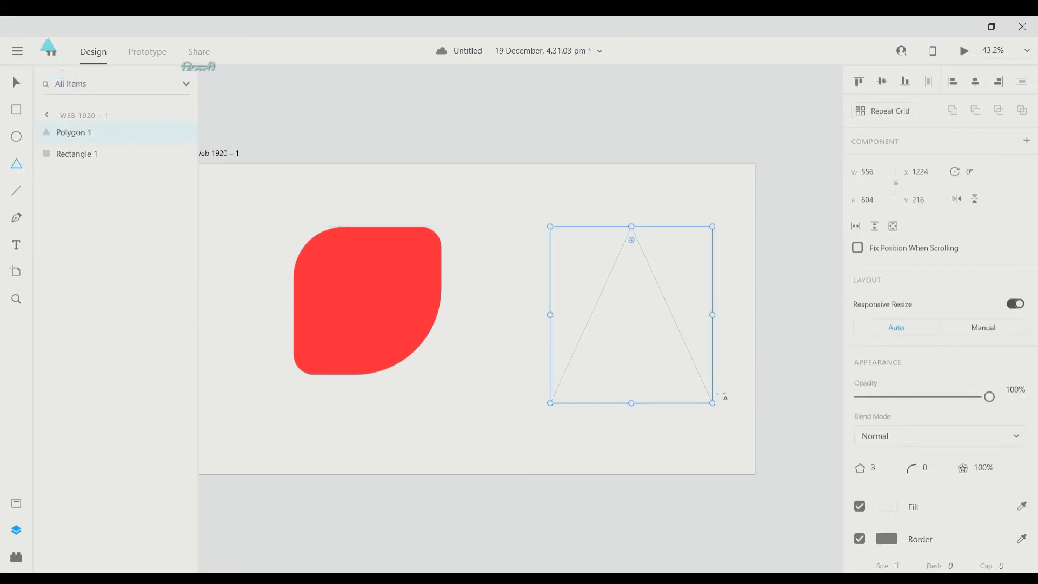
key("Delete")
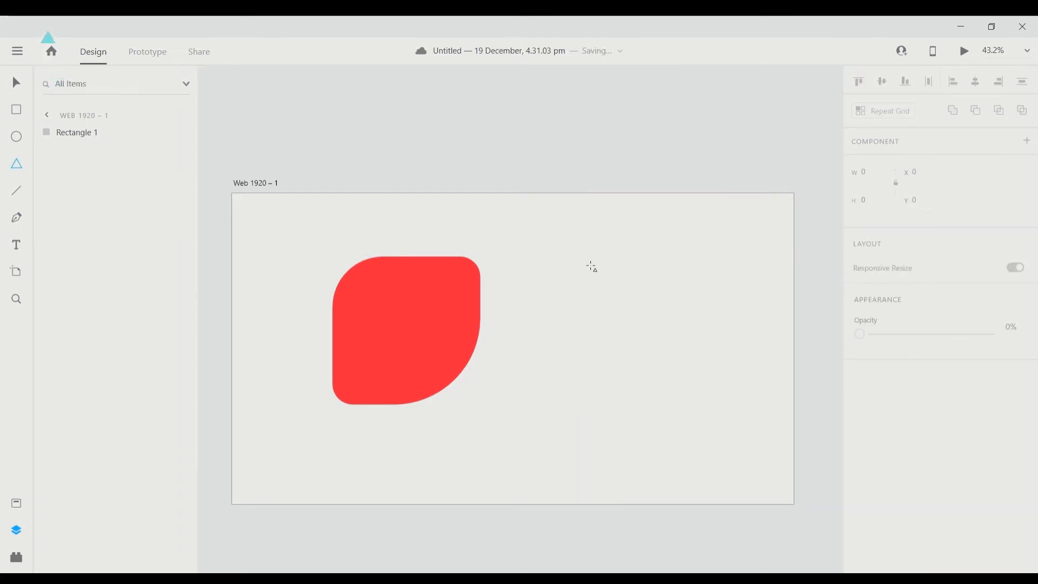
scroll(595, 266, "right", 1)
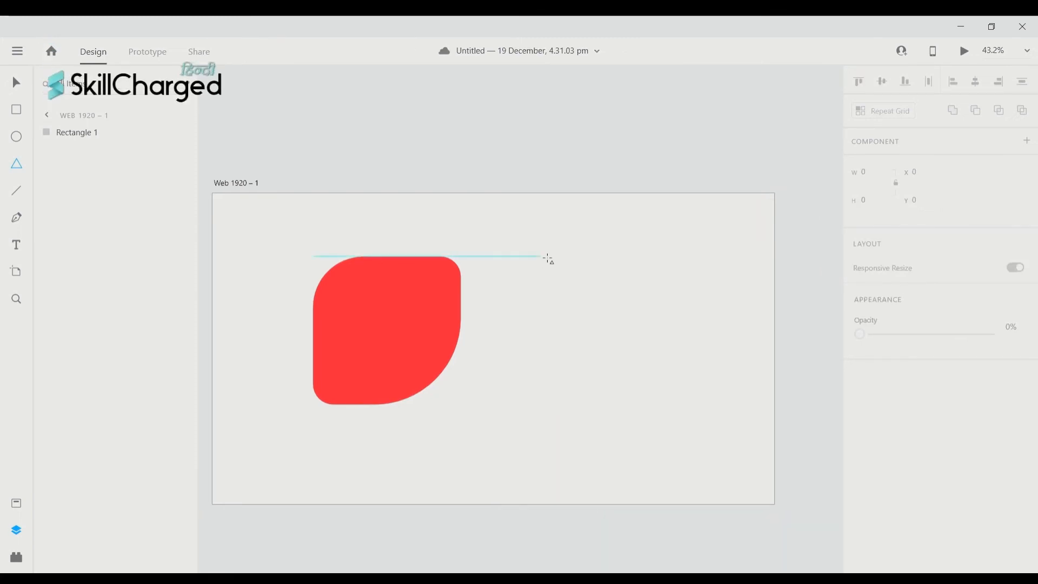
left_click_drag(547, 262, 735, 422)
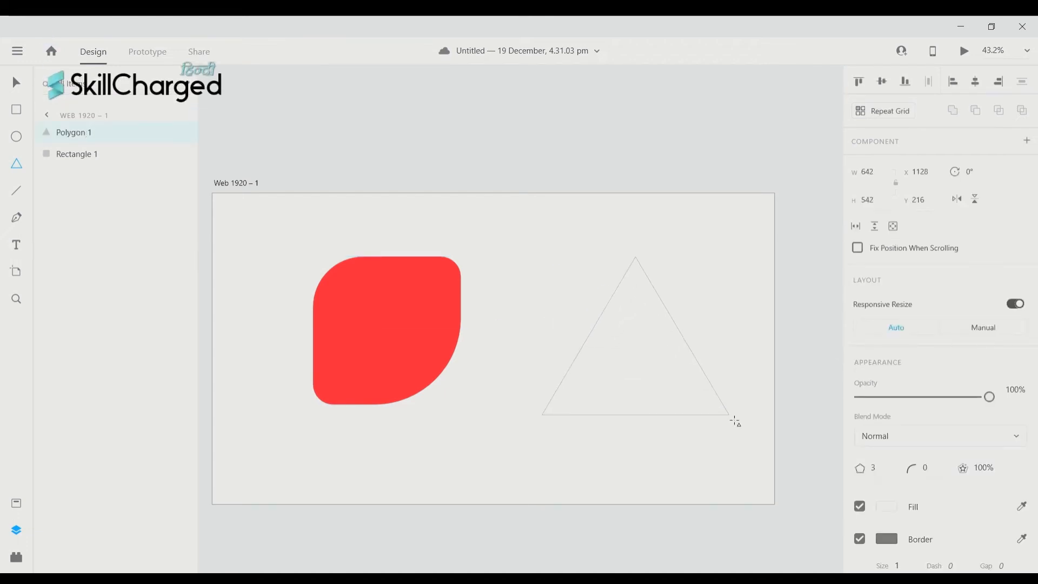
key("Left")
key("Left")
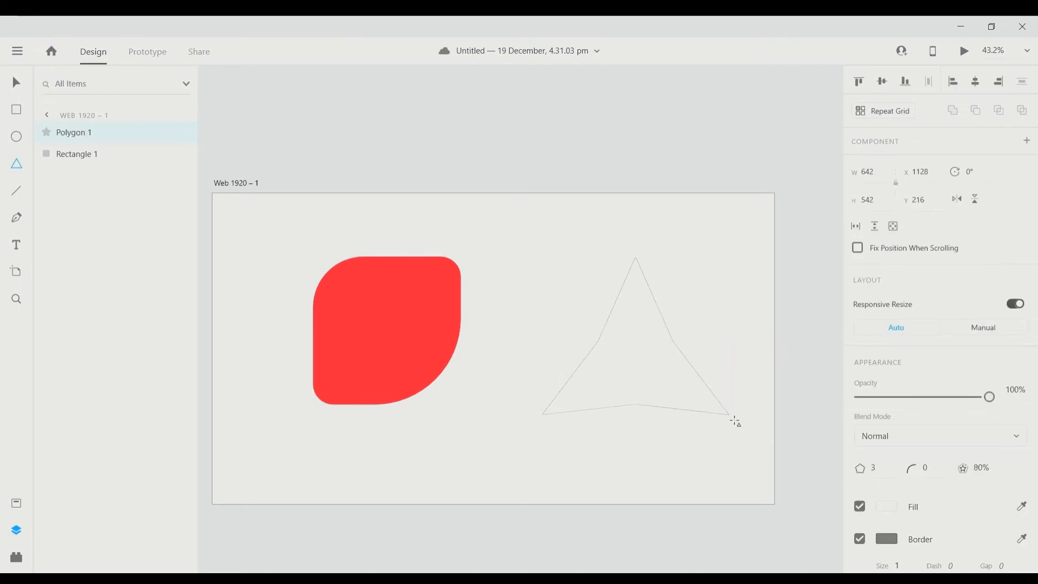
key("Left")
key("Left")
key("Left")
key("Left")
key("Left")
key("Left")
key("Left")
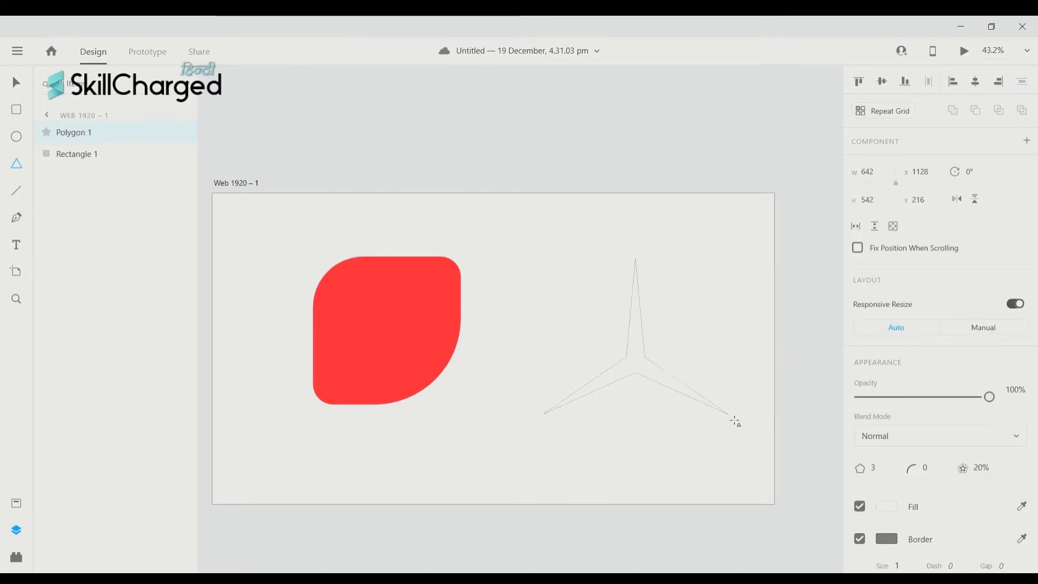
key("Right")
key("Right")
key("Right")
key("Right")
key("Right")
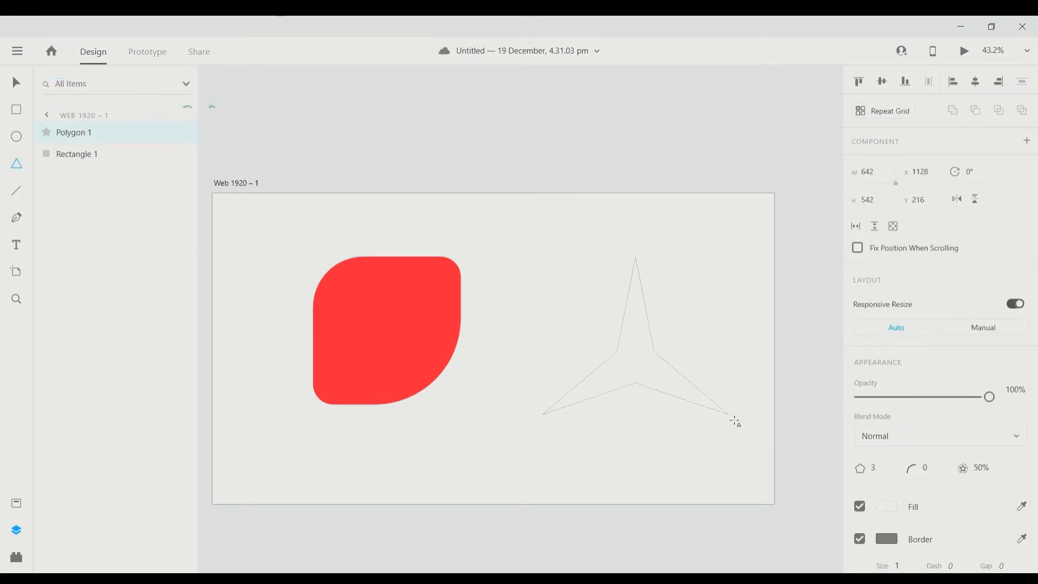
key("Right")
key("Right")
key("Right")
key("Right")
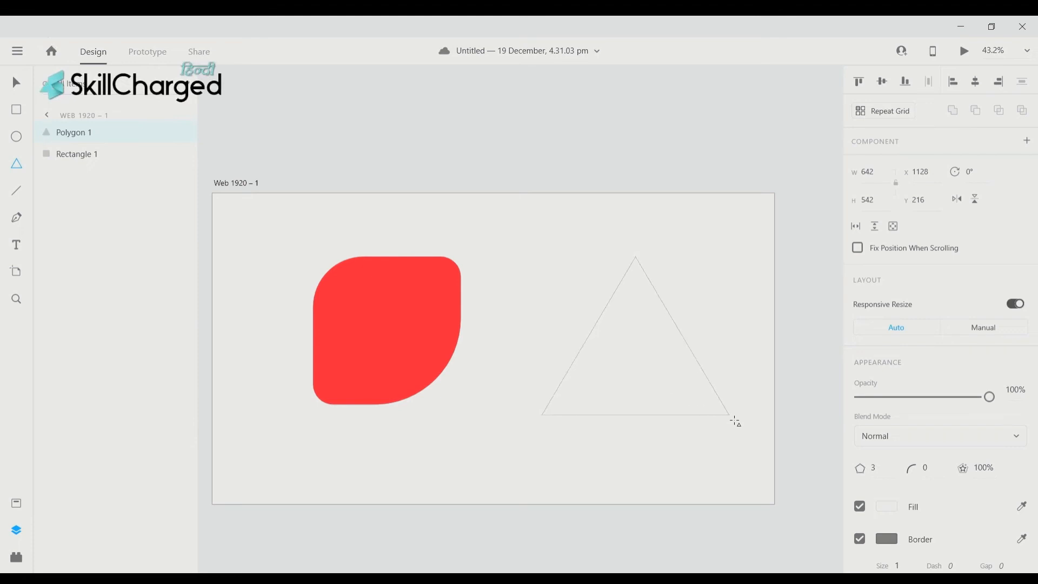
key("Up")
key("Up")
key("Up")
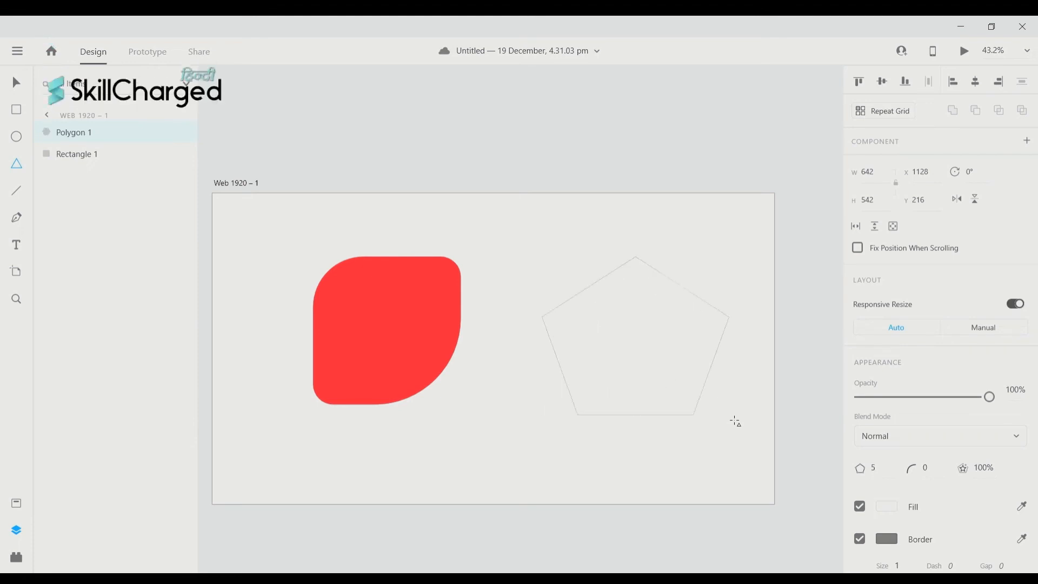
key("Up")
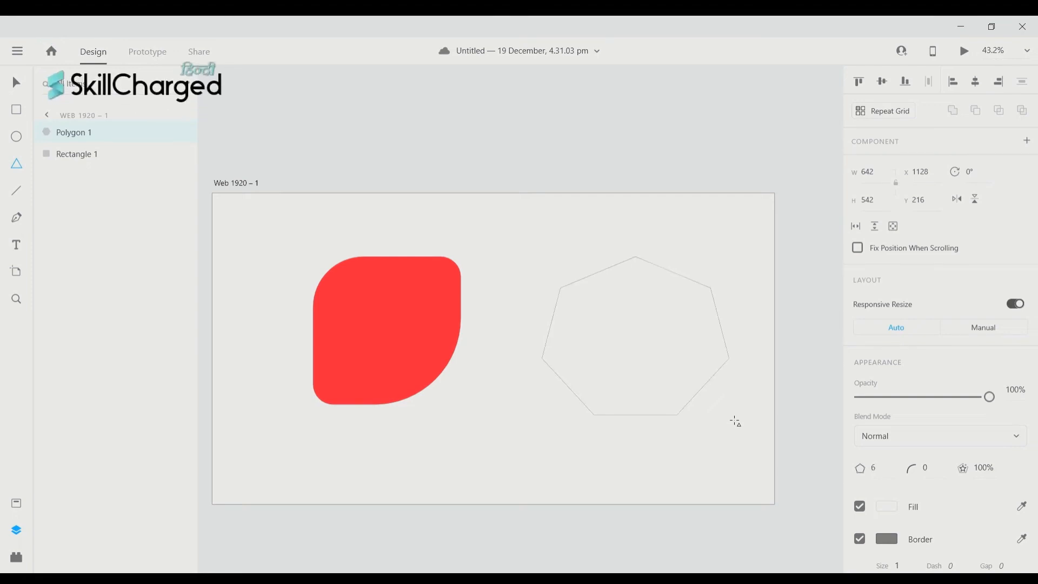
key("Up")
key("Up")
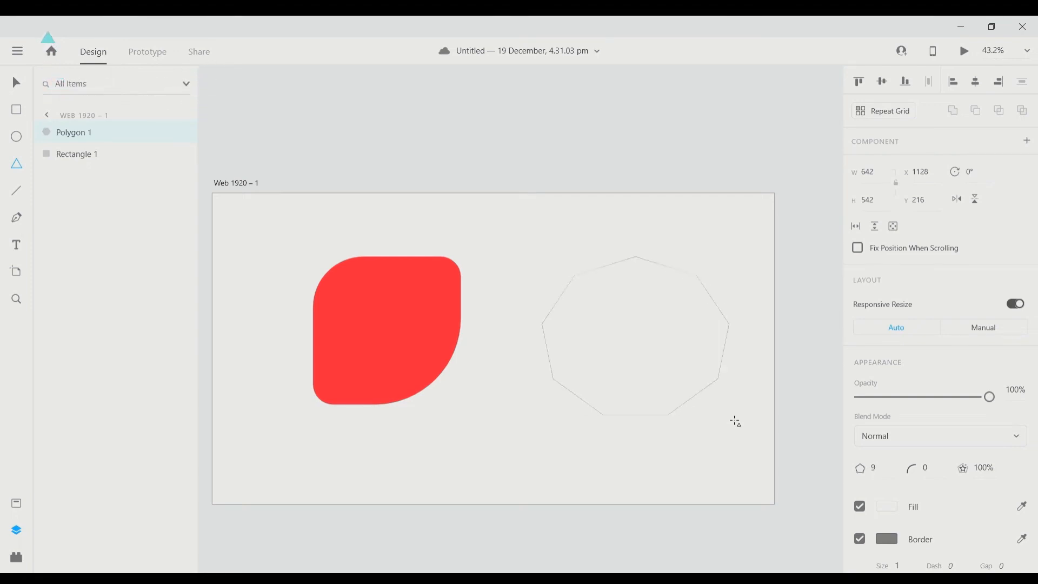
left_click(729, 415)
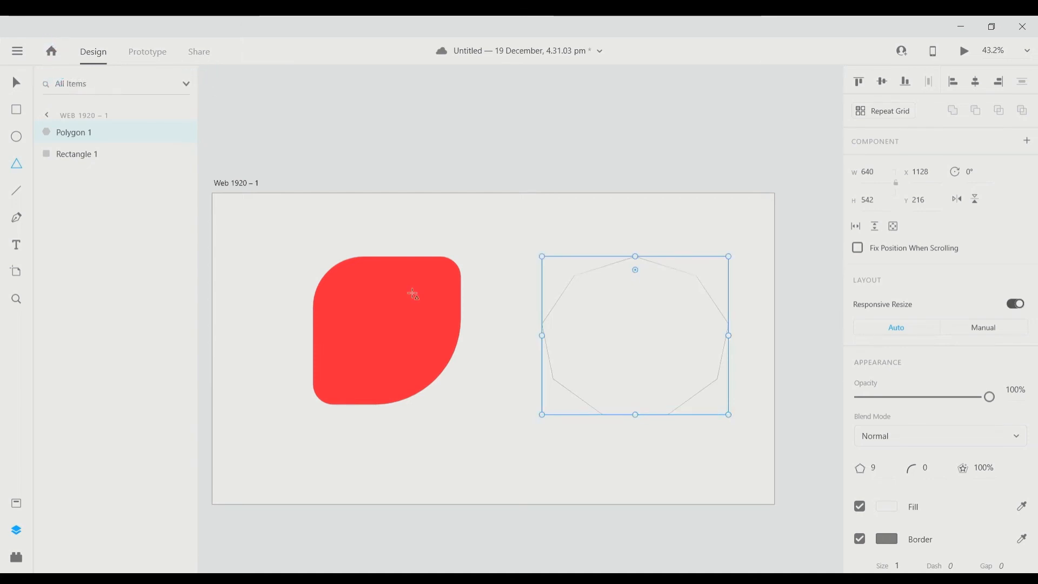
key("Delete")
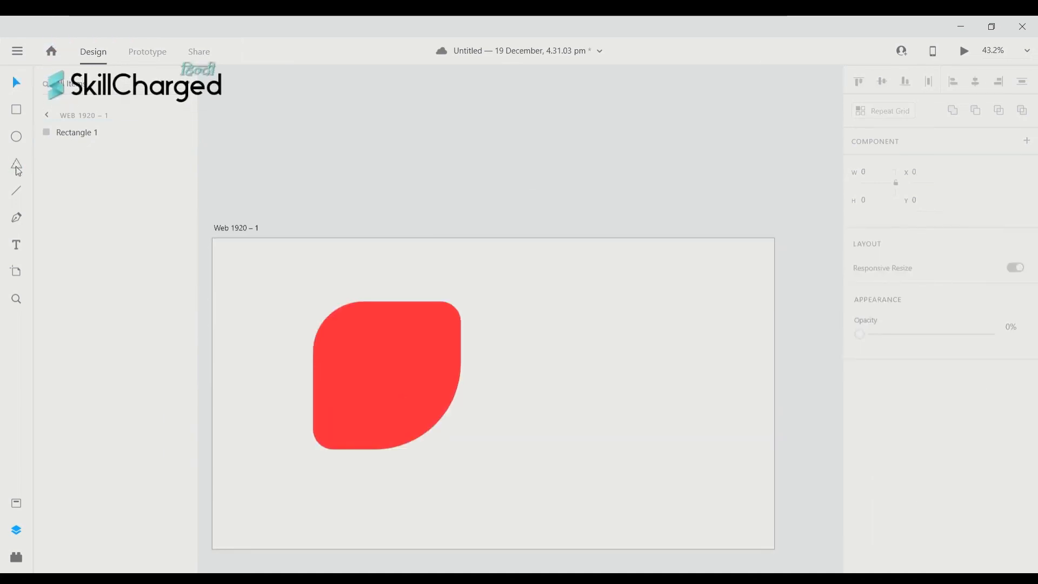
- With the Line tool, try a few lines beside the red shape and undo them
left_click(18, 195)
left_click_drag(480, 290, 726, 388)
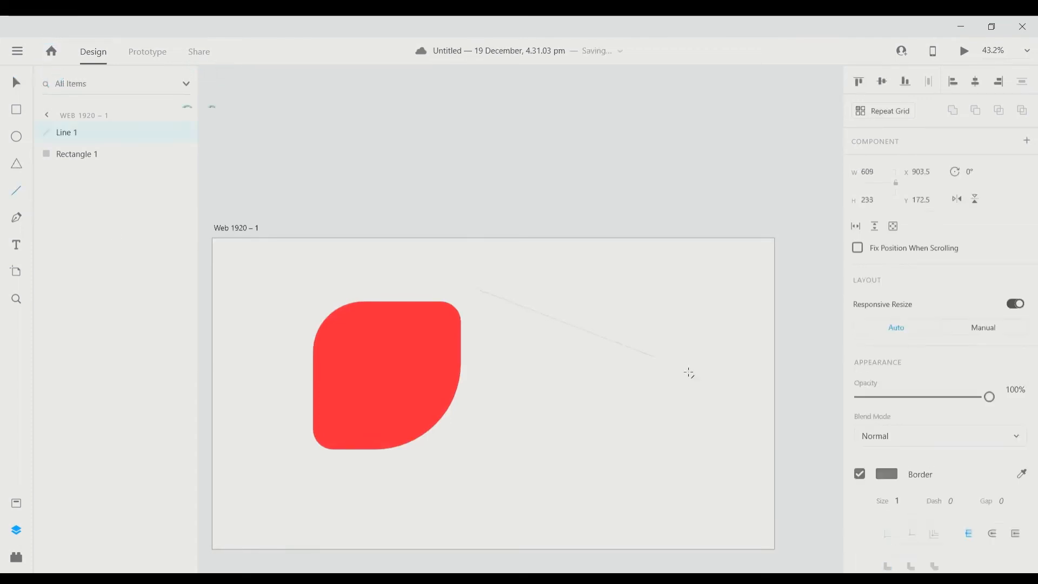
scroll(649, 419, "right", 1)
left_click_drag(502, 441, 622, 309)
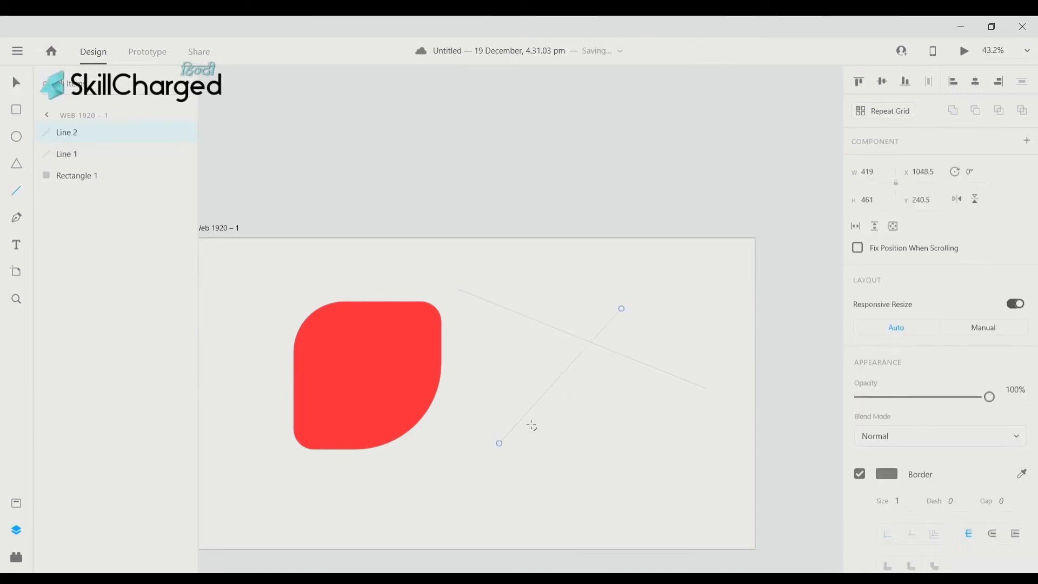
key("ctrl+z")
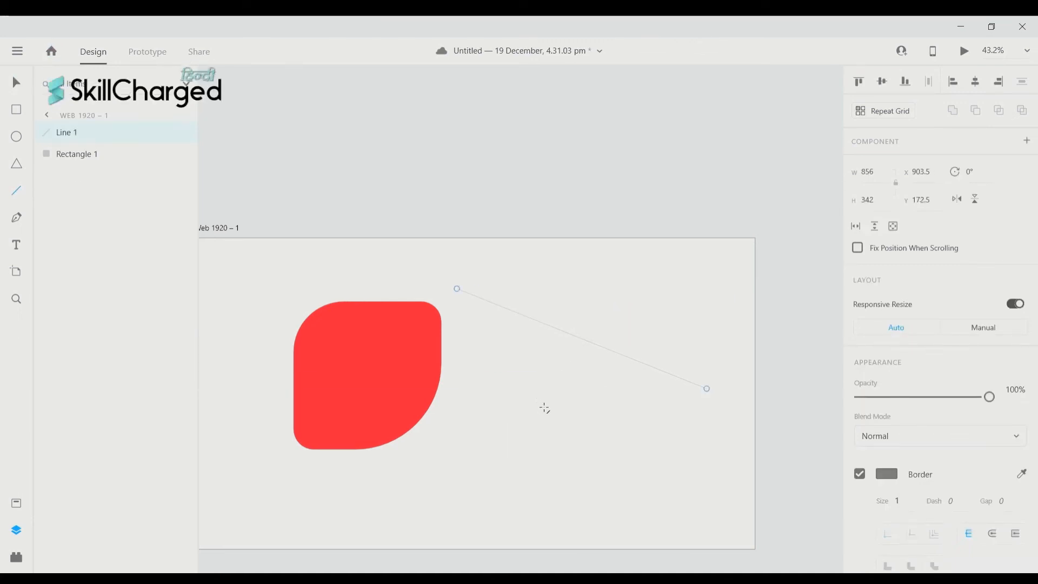
key("ctrl+z")
scroll(462, 308, "left", 2)
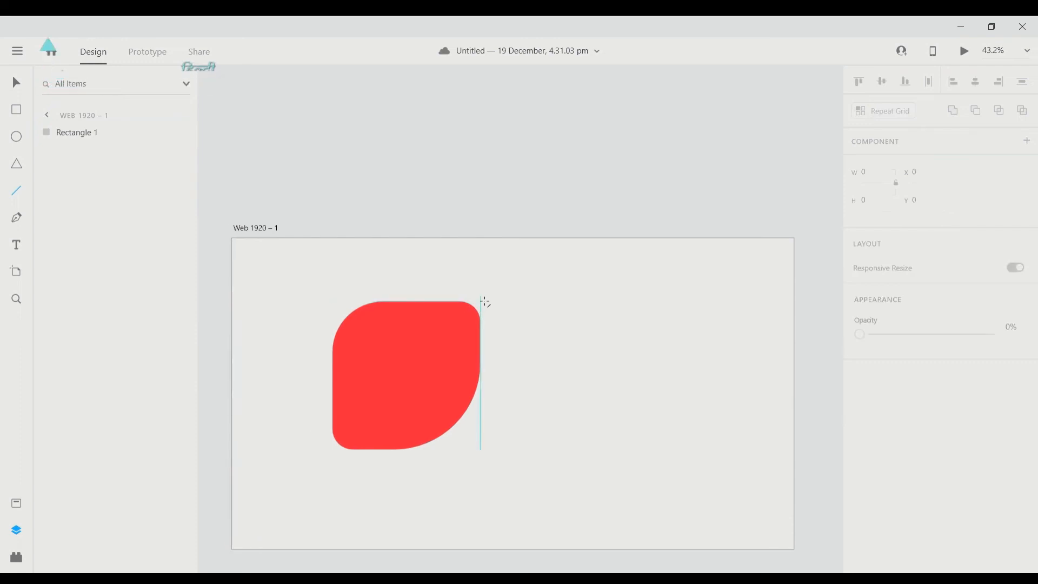
scroll(485, 302, "right", 3)
left_click_drag(468, 309, 635, 326)
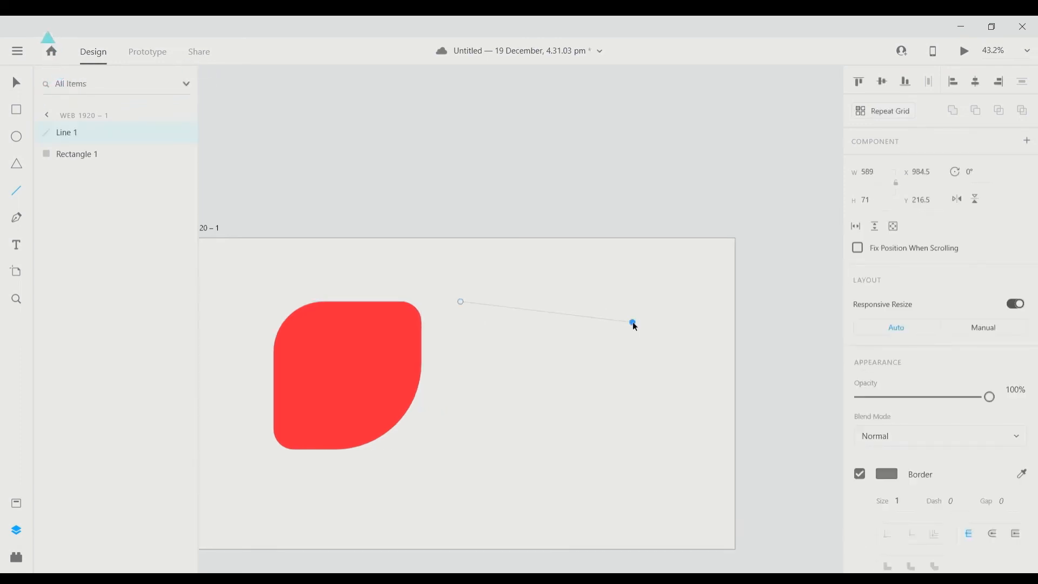
key("ctrl+z")
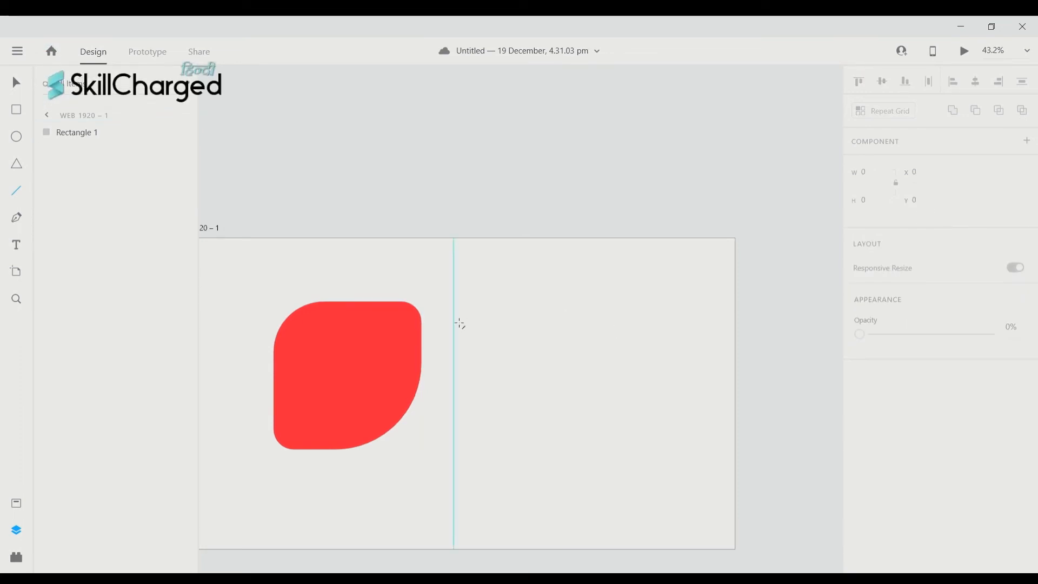
- Draw a horizontal line right of the red leaf and a 637-tall vertical line crossing it
left_click_drag(456, 318, 688, 328)
left_click_drag(592, 279, 621, 469)
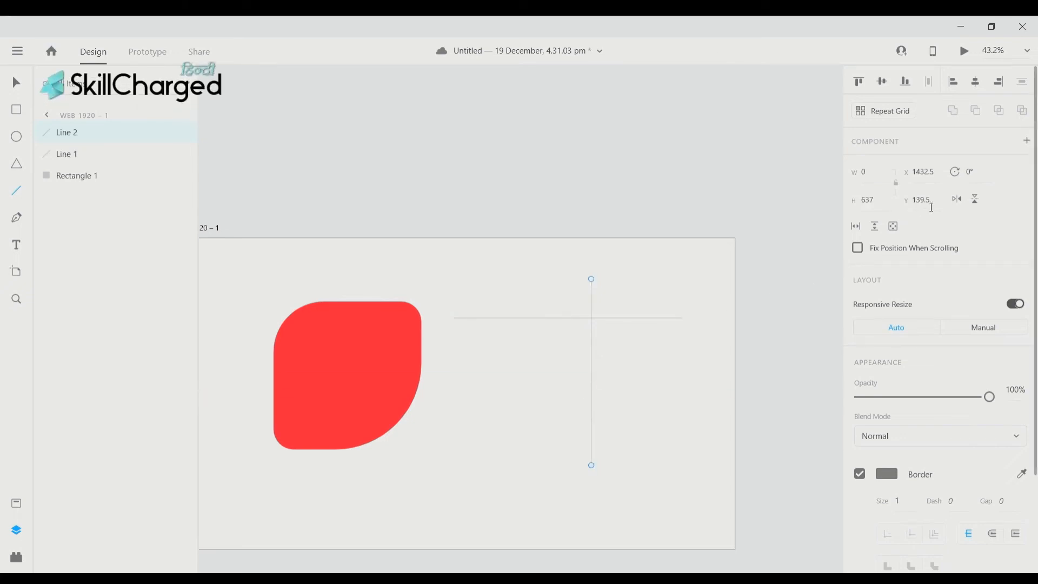
scroll(930, 208, "down", 3)
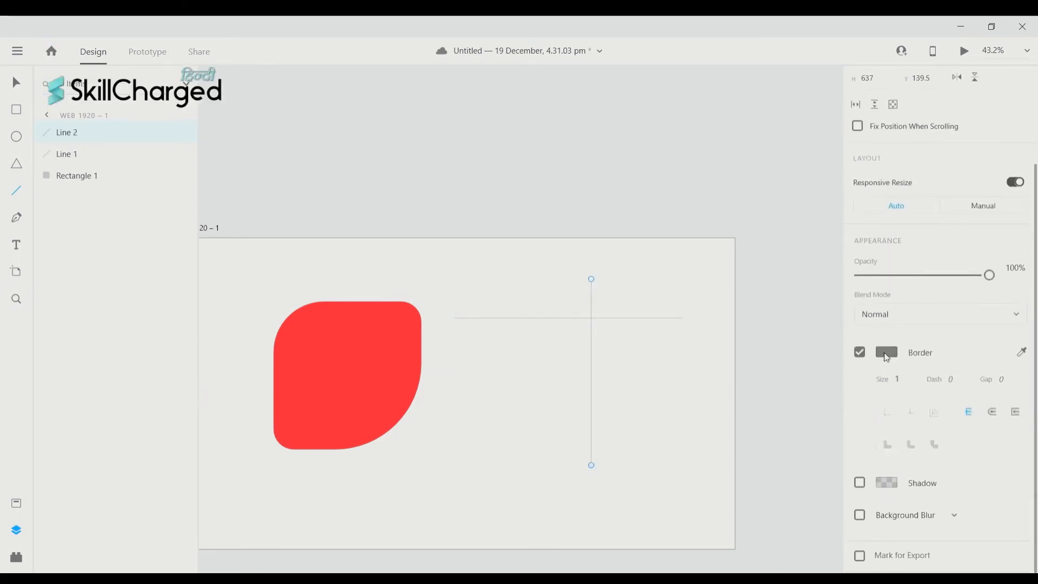
scroll(908, 281, "up", 3)
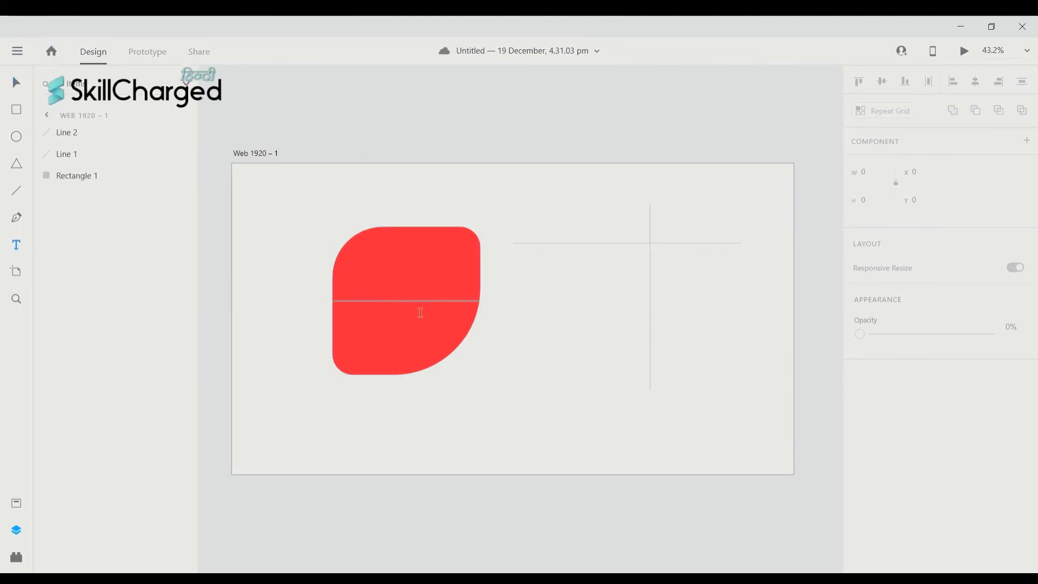
- Type 'gdbjkbdk' into a new text box on the artboard, then delete that text layer
left_click(523, 314)
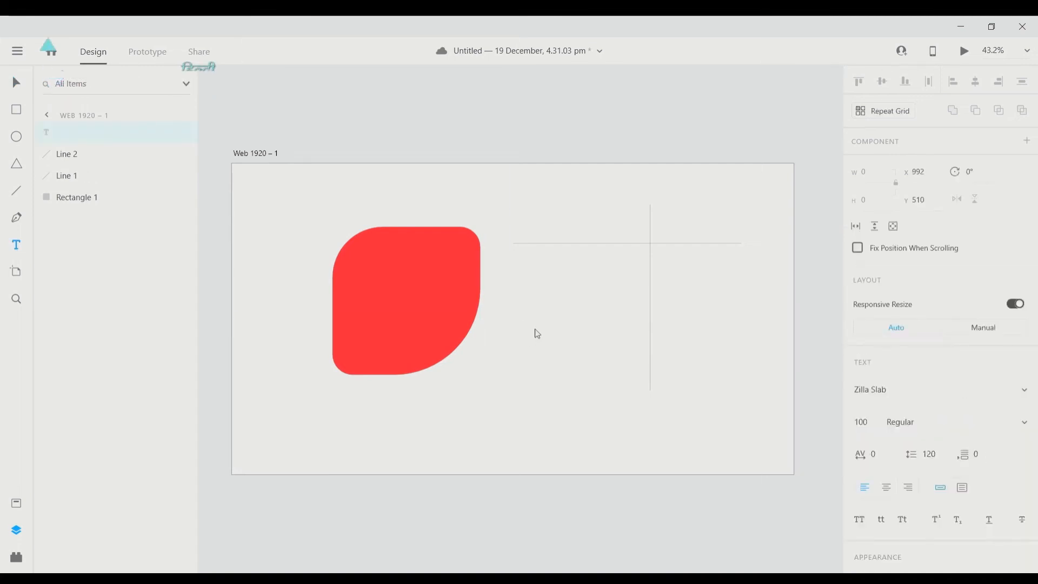
type("gdbjkbdk")
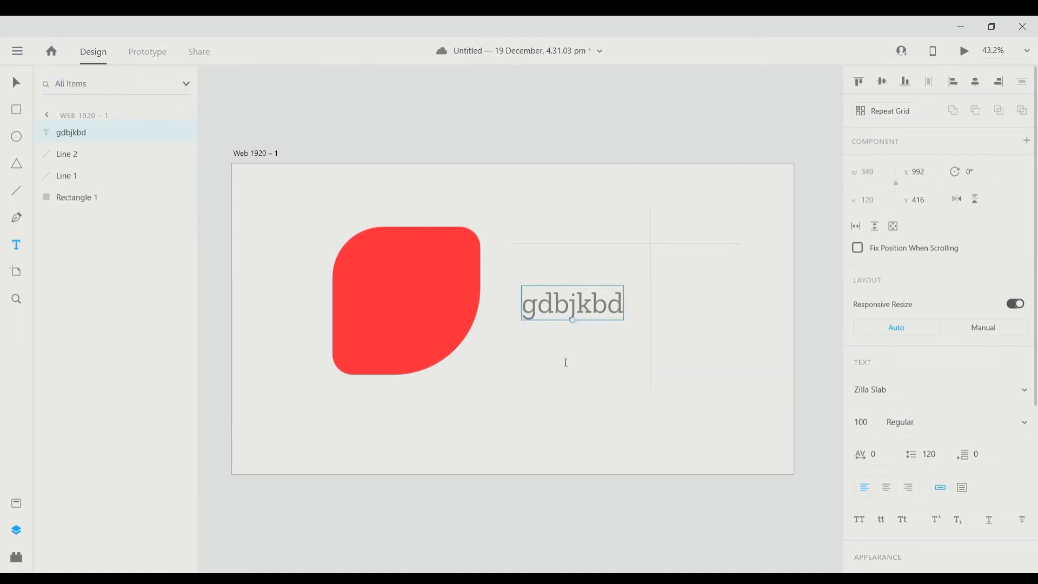
key("Escape")
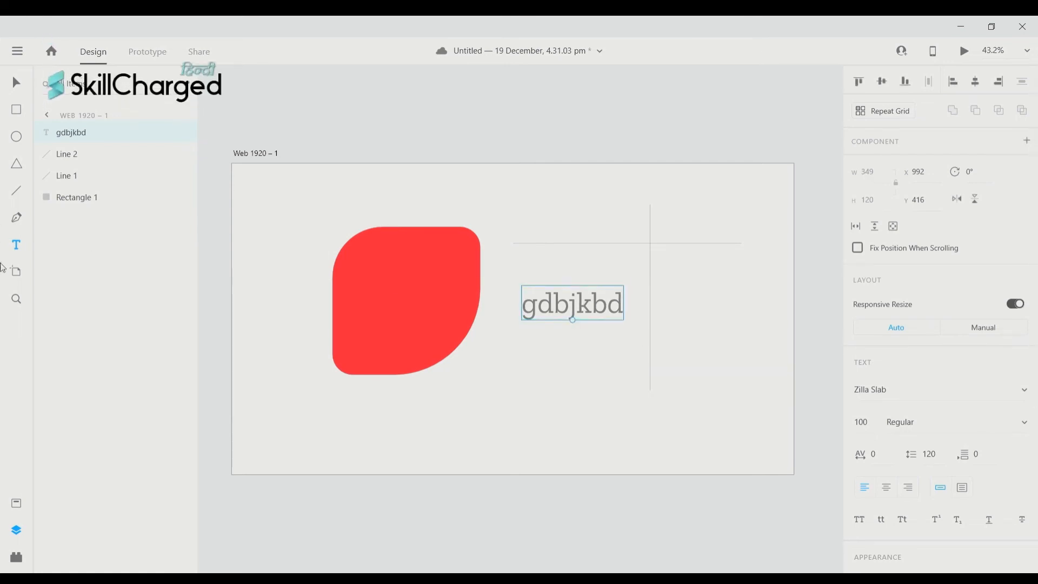
scroll(557, 326, "left", 2)
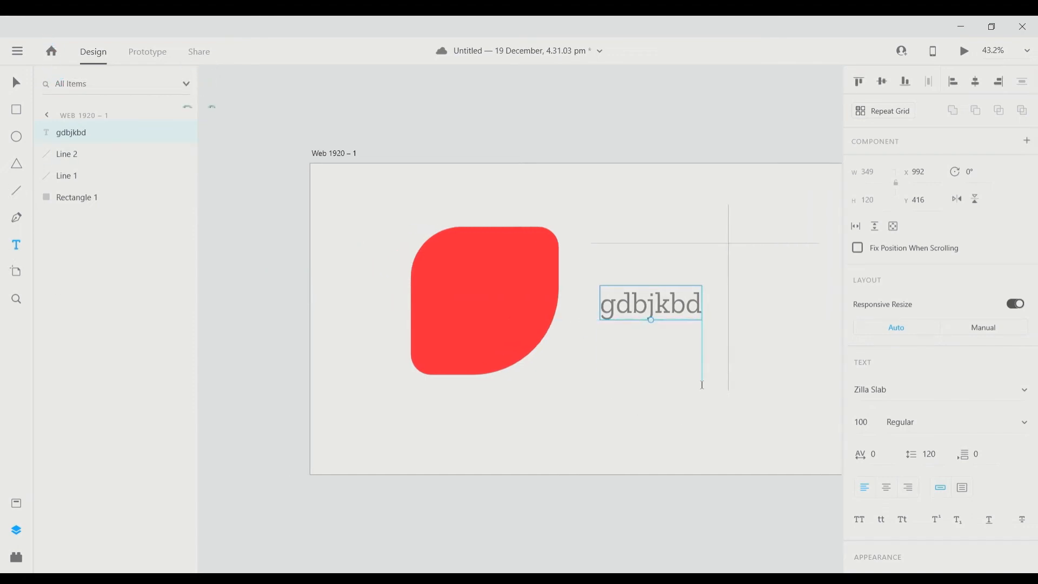
scroll(702, 386, "right", 2)
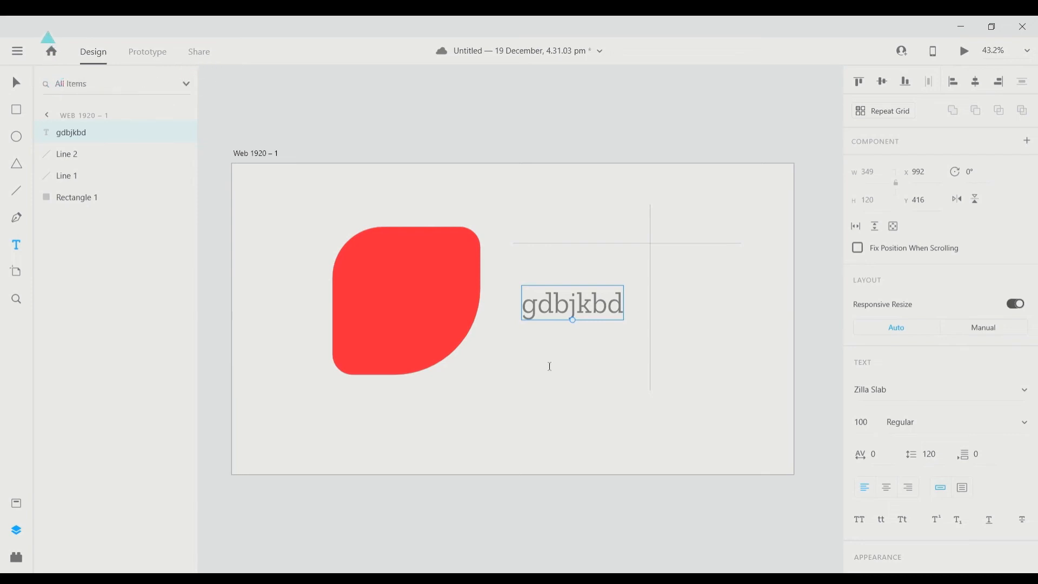
key("Delete")
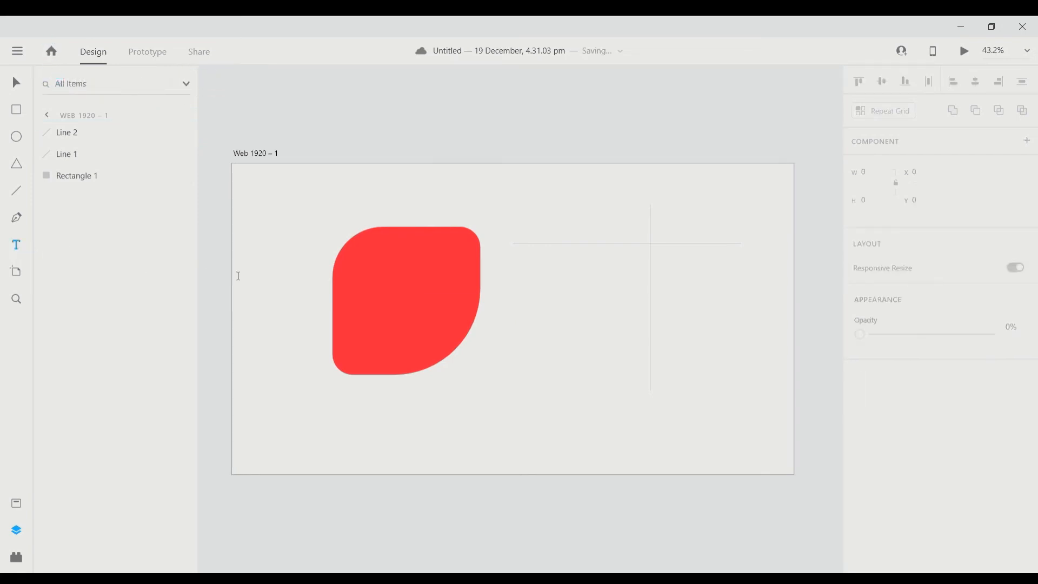
- Create an area text box right of the red shape reading 'tvsbdkjkjdkbdbddndnv'
left_click_drag(513, 263, 656, 399)
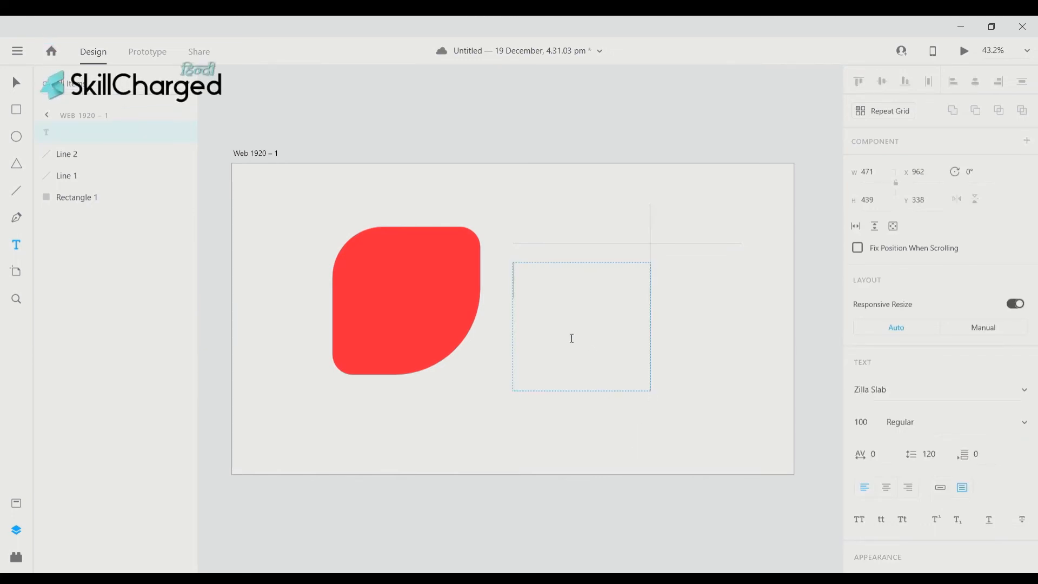
type("tvsbdkjkjdkbdbd")
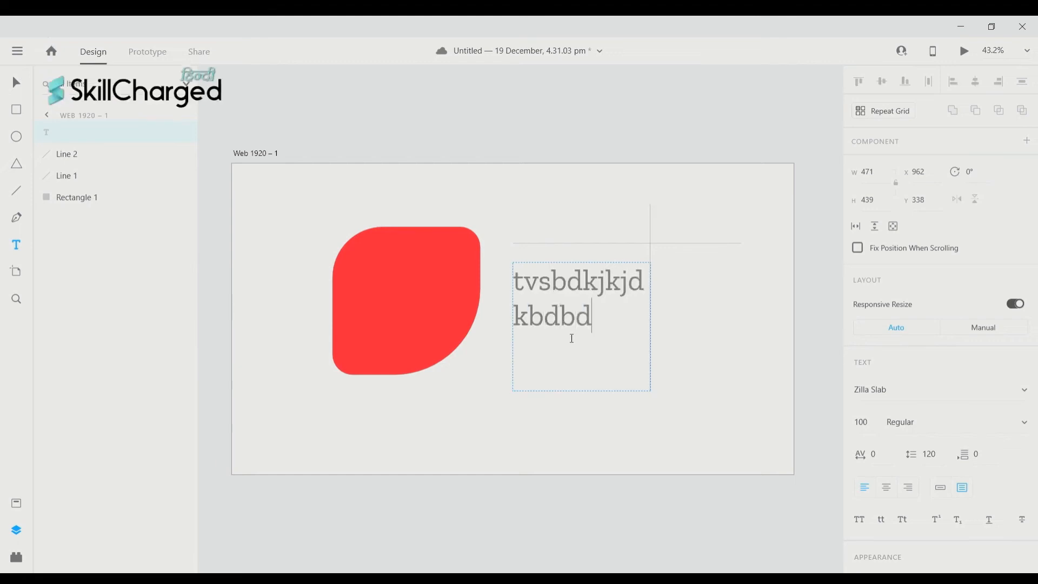
type("dndn")
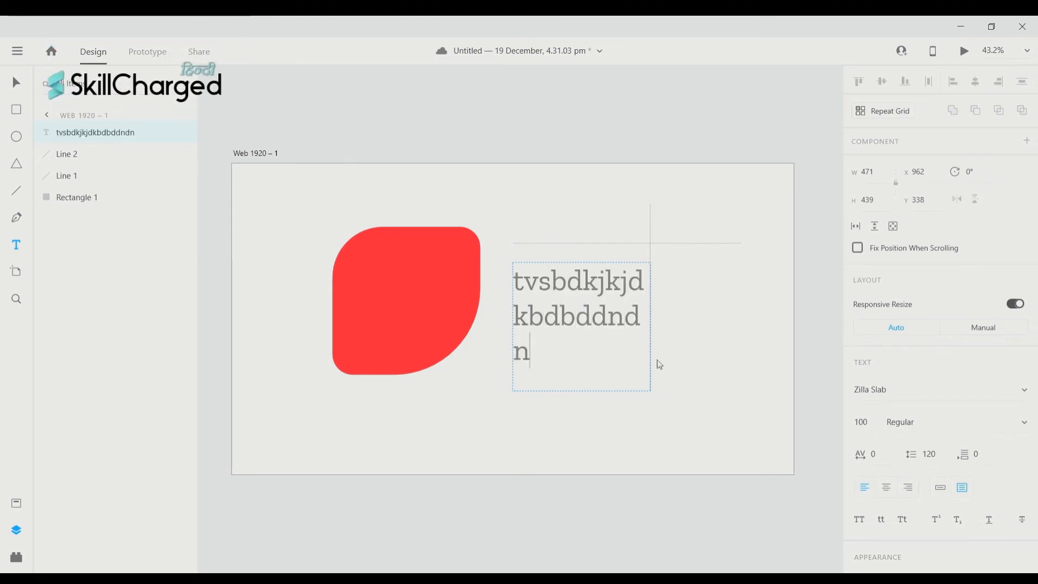
key("Escape")
scroll(644, 405, "up", 1)
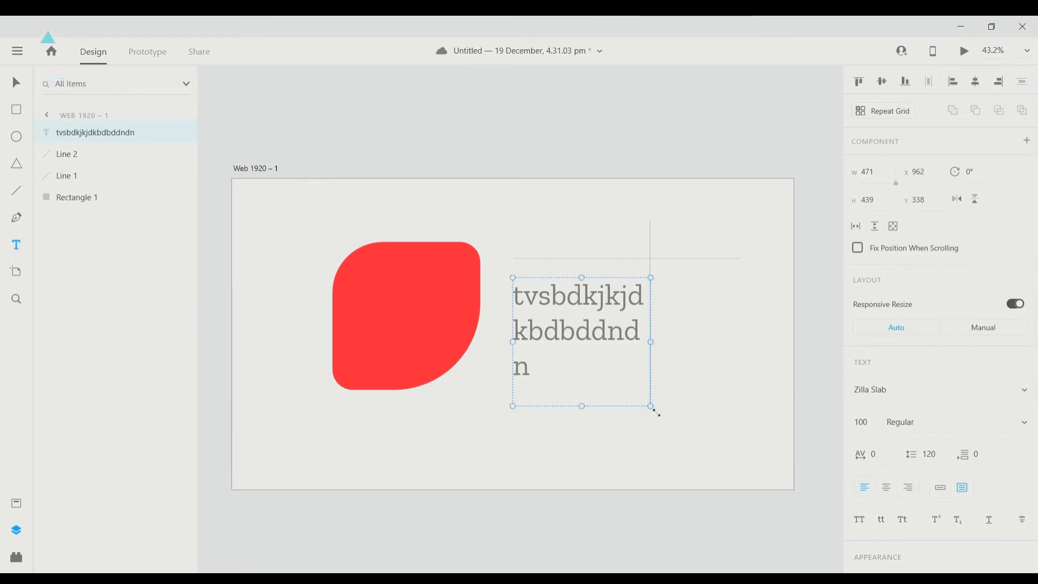
left_click(650, 408)
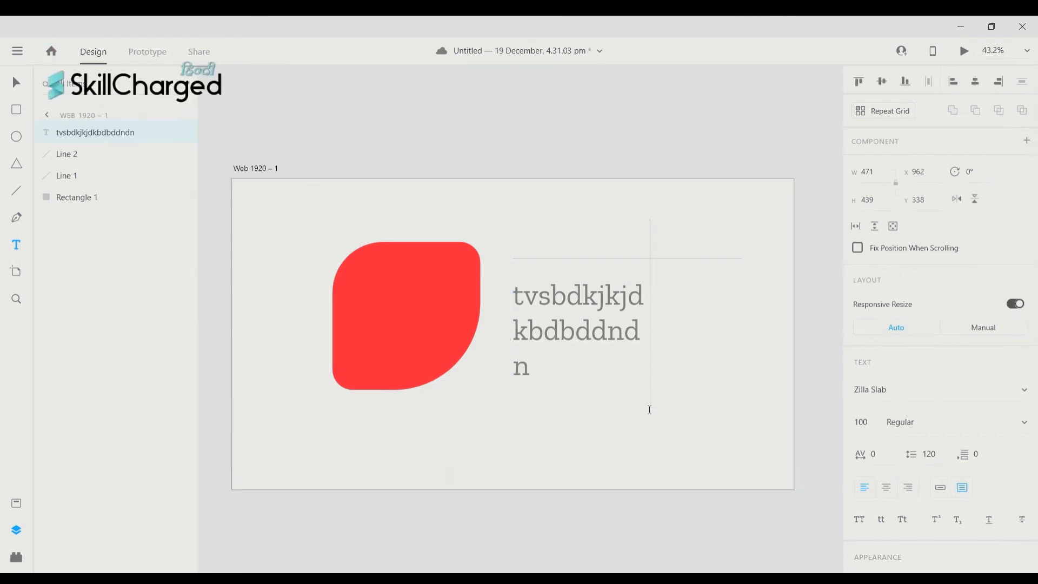
key("ctrl+a")
left_click(621, 366)
type("v")
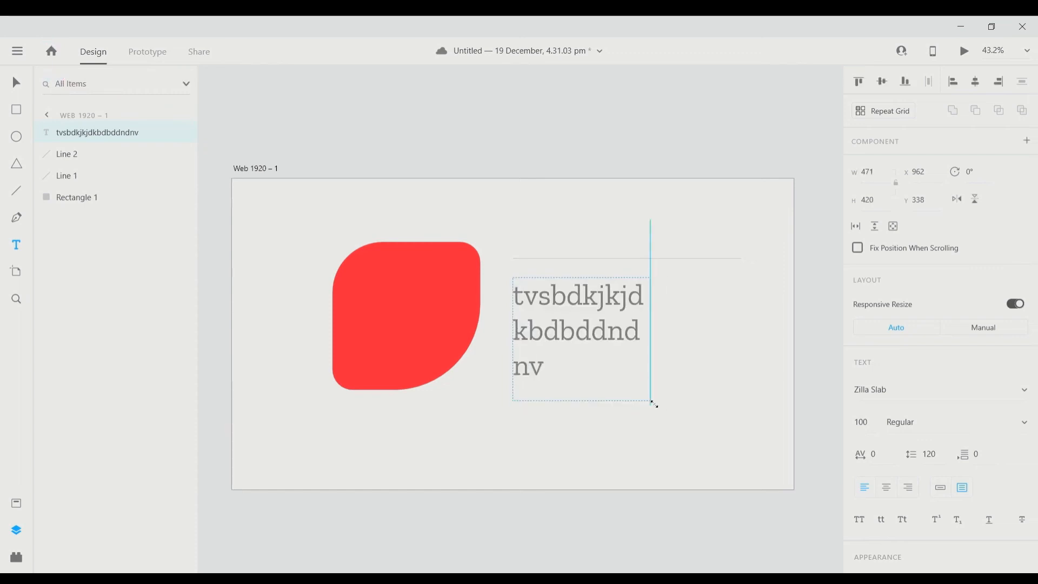
- Resize the text box to 460 × 397 so the text wraps over three lines
mouse_move(651, 404)
left_mouse_down()
mouse_move(626, 384)
mouse_move(649, 405)
left_mouse_up()
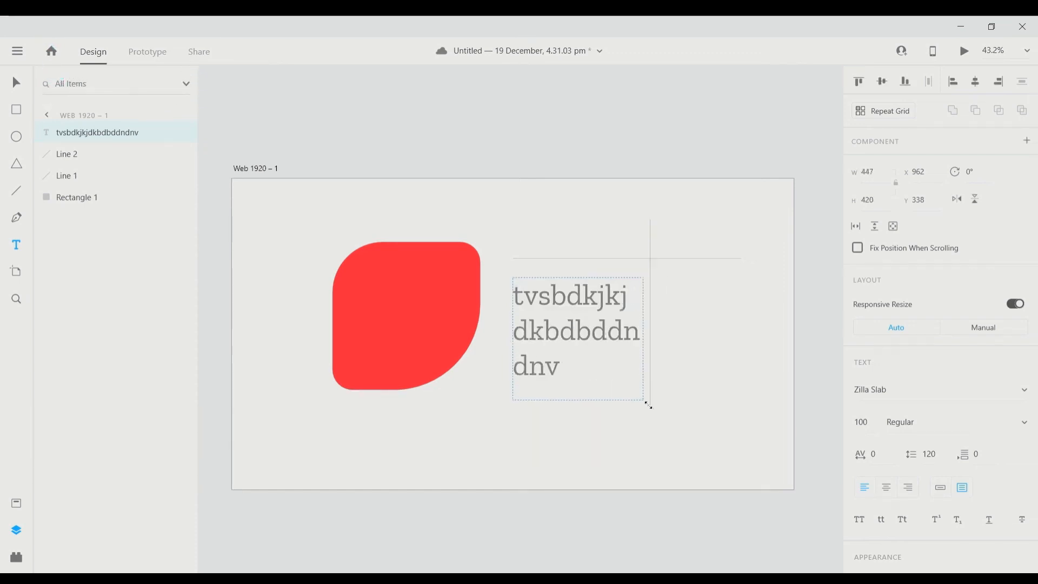
left_click_drag(649, 405, 647, 398)
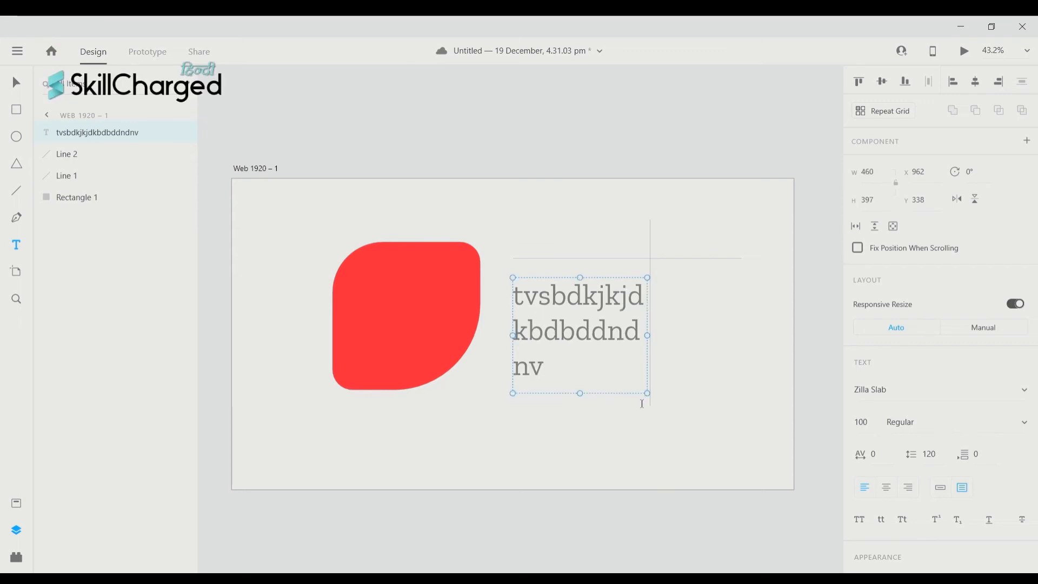
scroll(979, 312, "down", 5)
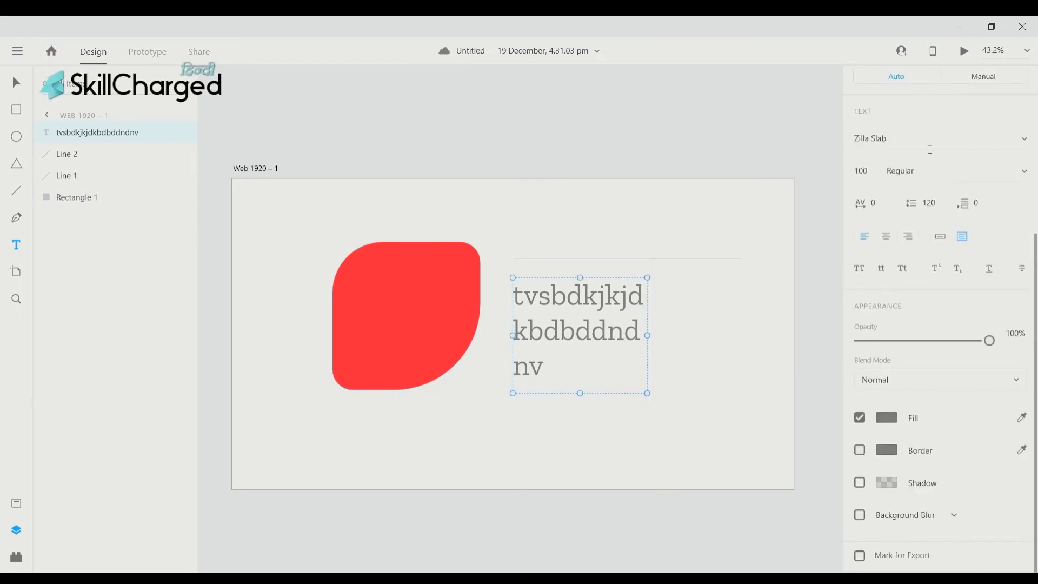
scroll(1031, 136, "up", 5)
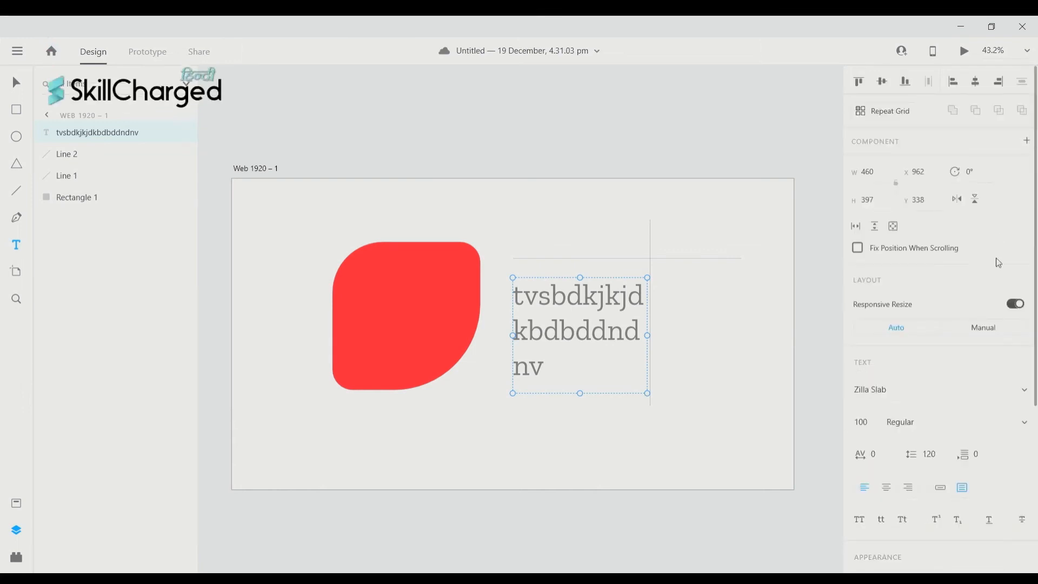
- Set the text beside the leaf to Sitka Display Bold, 100 pt, with 145 line spacing
scroll(989, 261, "down", 5)
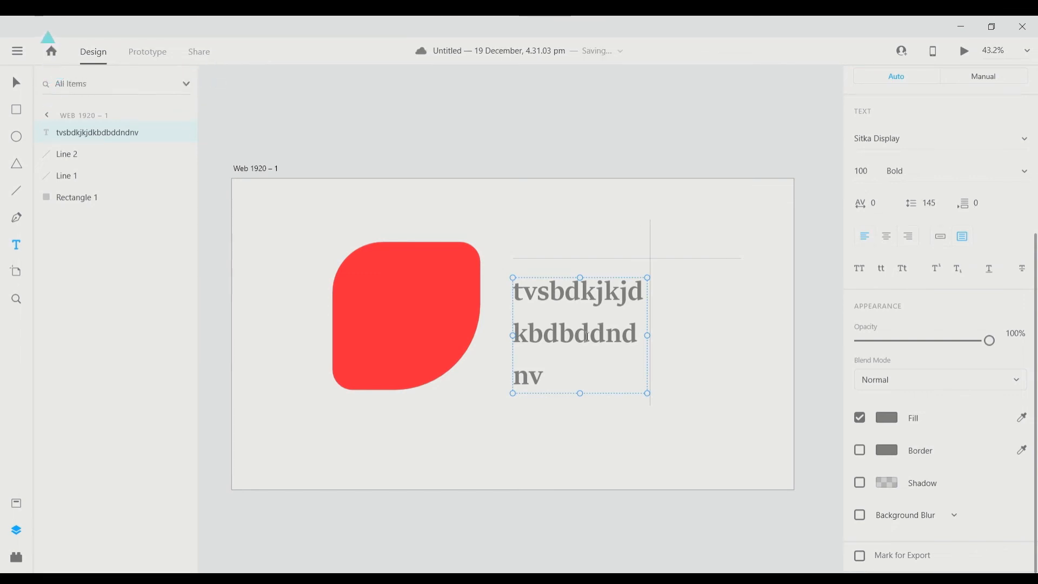
left_click(694, 303)
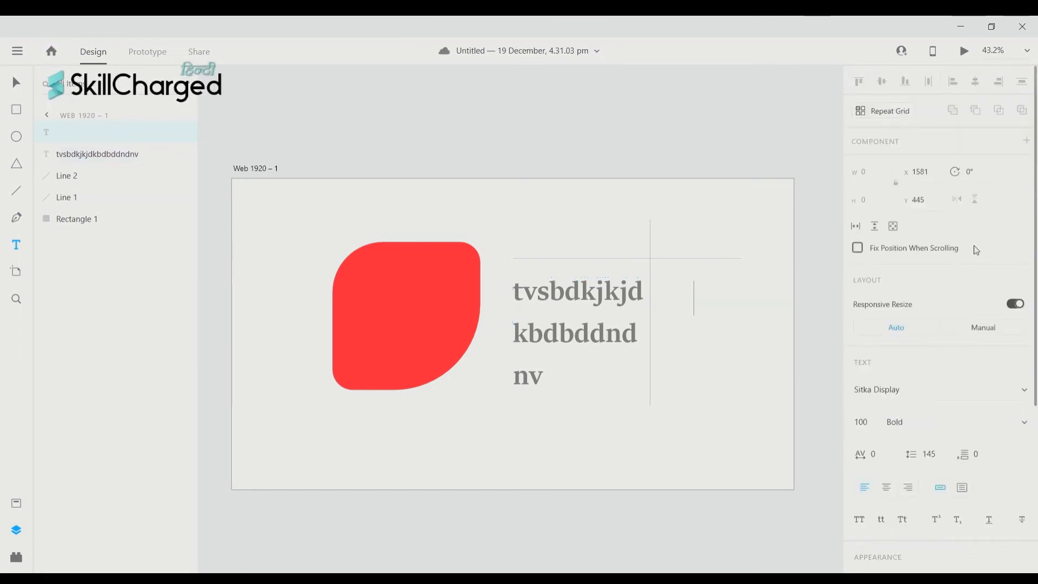
scroll(977, 250, "down", 5)
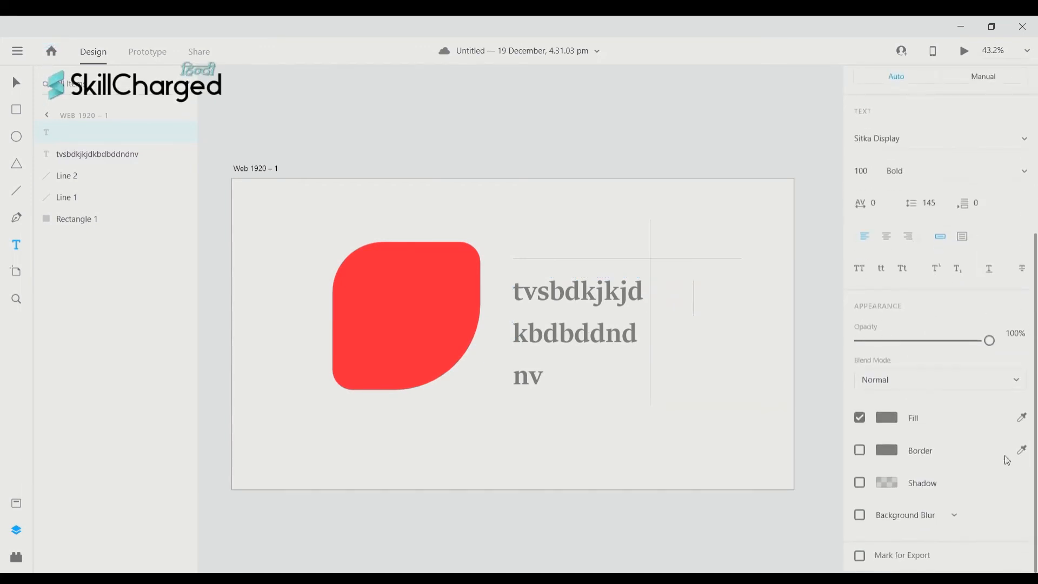
scroll(1007, 461, "up", 2)
scroll(909, 400, "down", 2)
- Select the red leaf, drop its opacity to zero, then restore it to full opacity
left_click(393, 302)
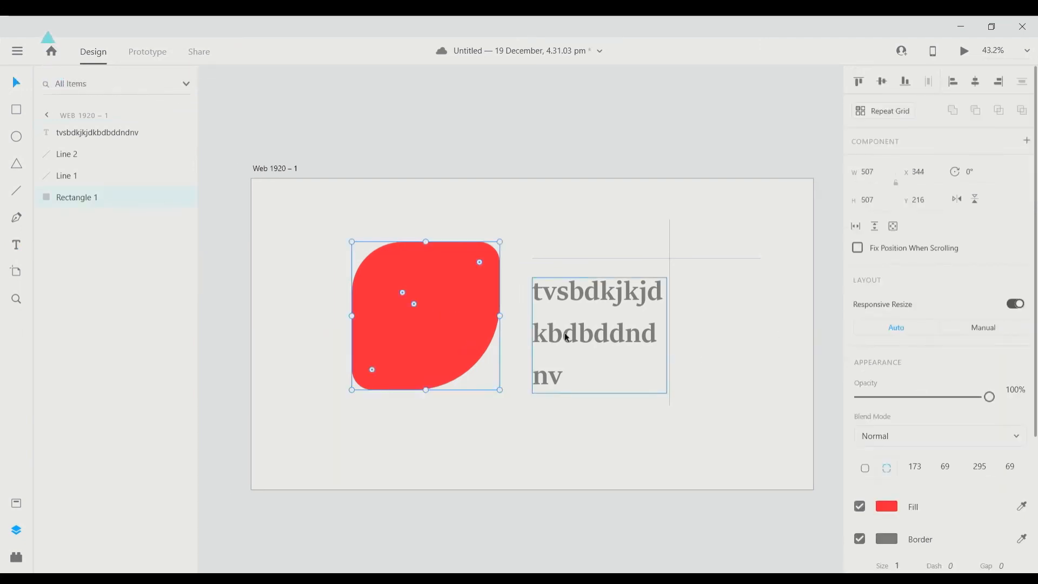
scroll(418, 296, "down", 1)
scroll(439, 281, "left", 2)
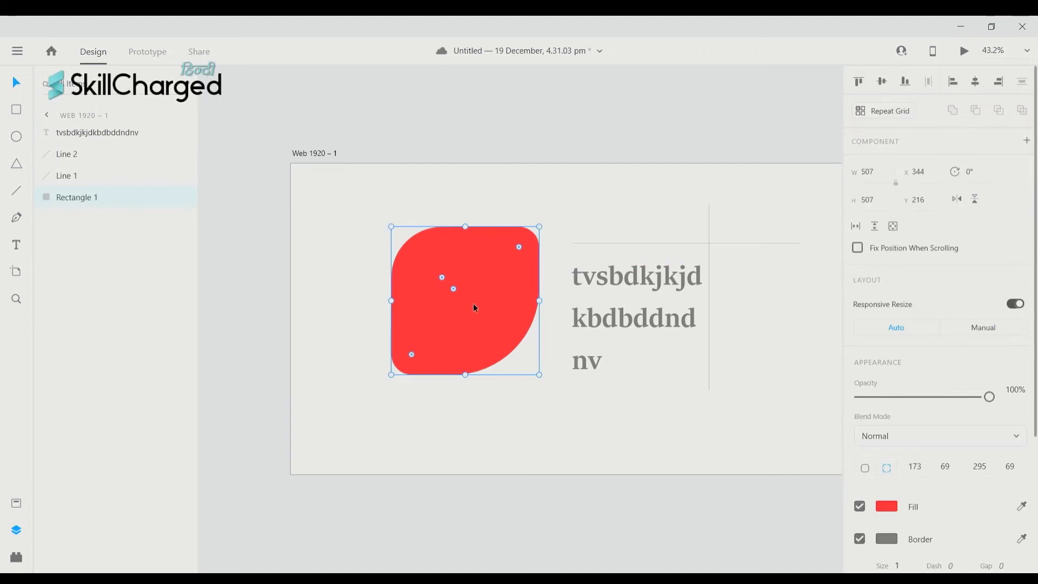
scroll(472, 303, "right", 3)
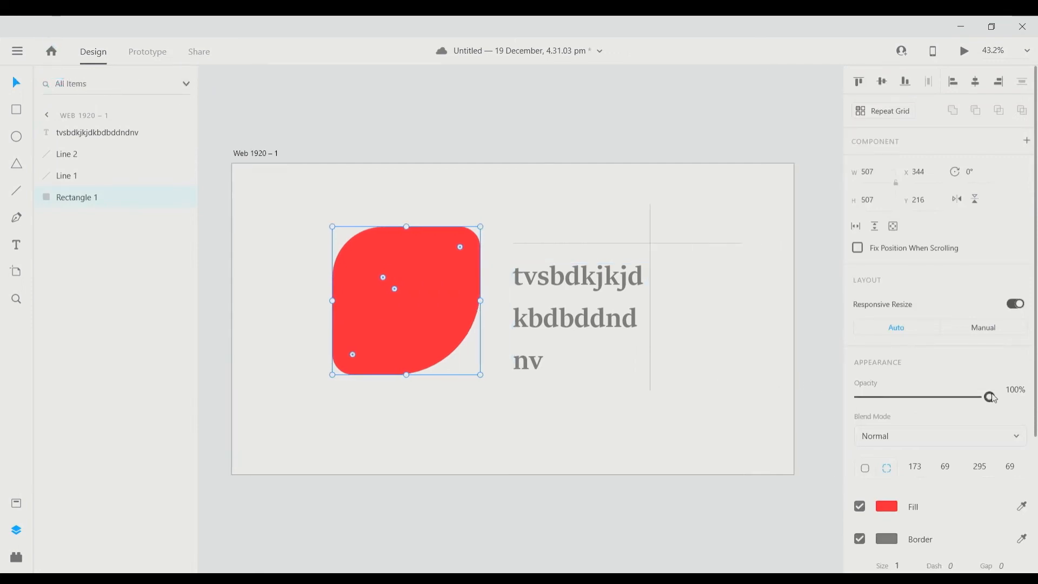
left_click_drag(994, 399, 1017, 413)
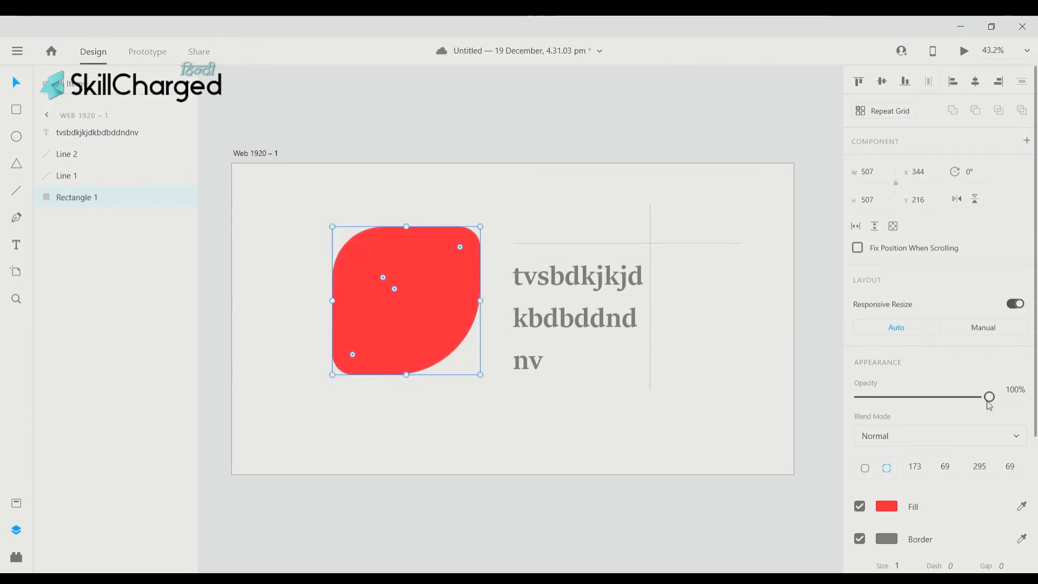
mouse_move(988, 400)
left_mouse_down()
mouse_move(946, 407)
mouse_move(993, 403)
left_mouse_up()
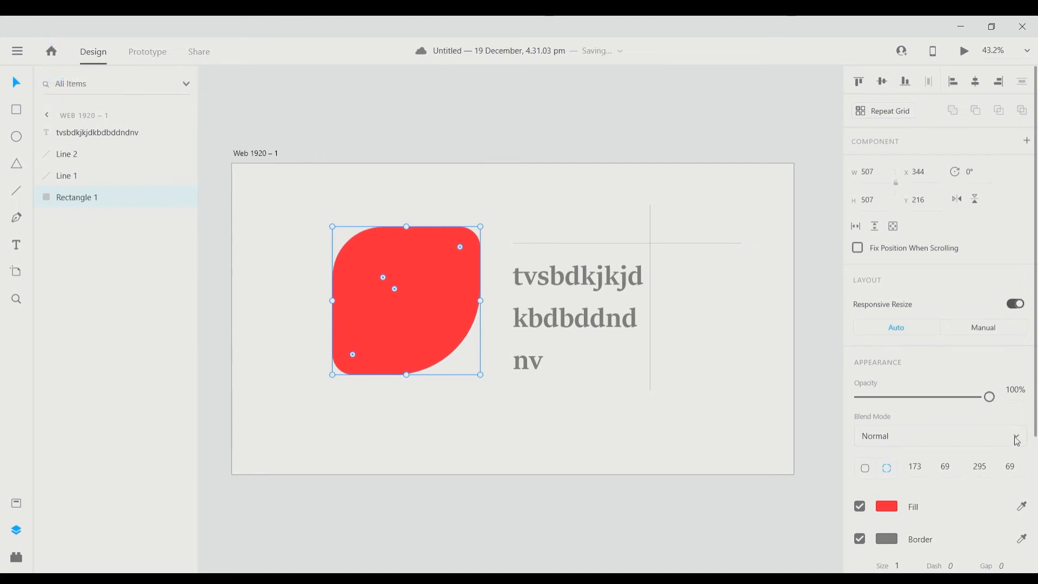
- Try Screen, Color Dodge, Darken and Color Burn blend modes on the leaf, then reset to Normal
left_click(955, 288)
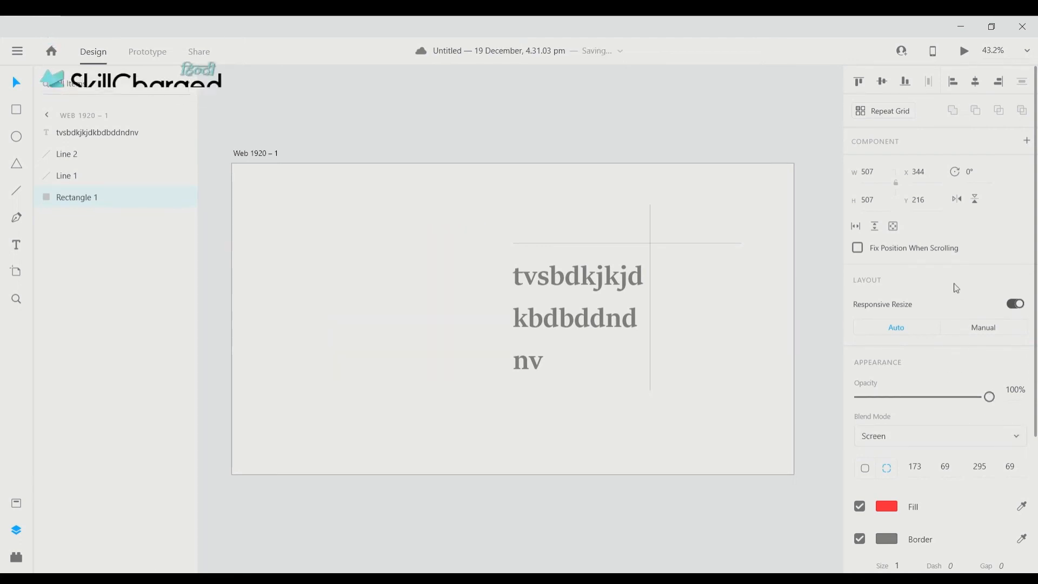
left_click(990, 445)
left_click(921, 297)
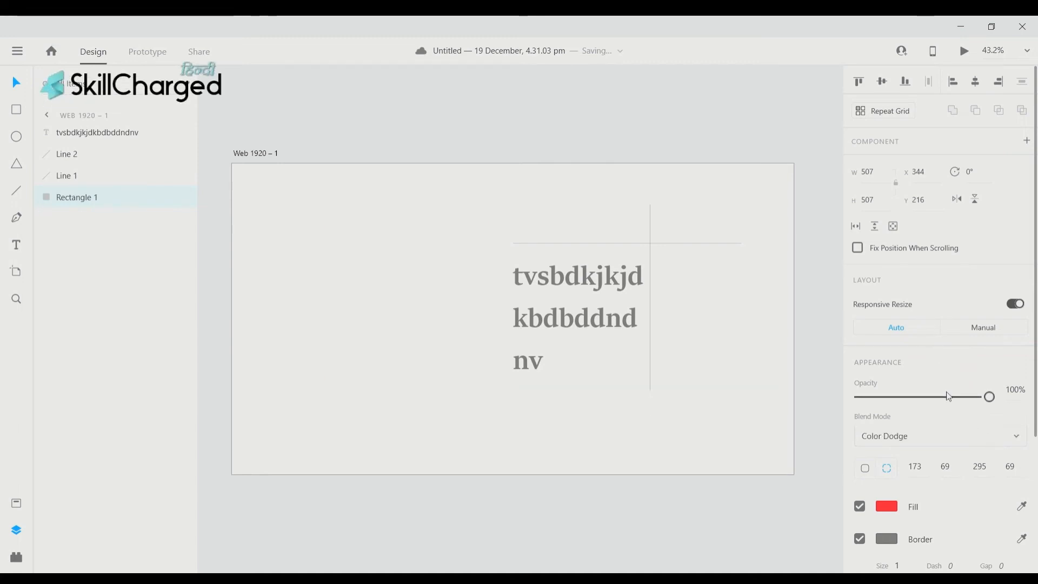
left_click(928, 297)
left_click(969, 440)
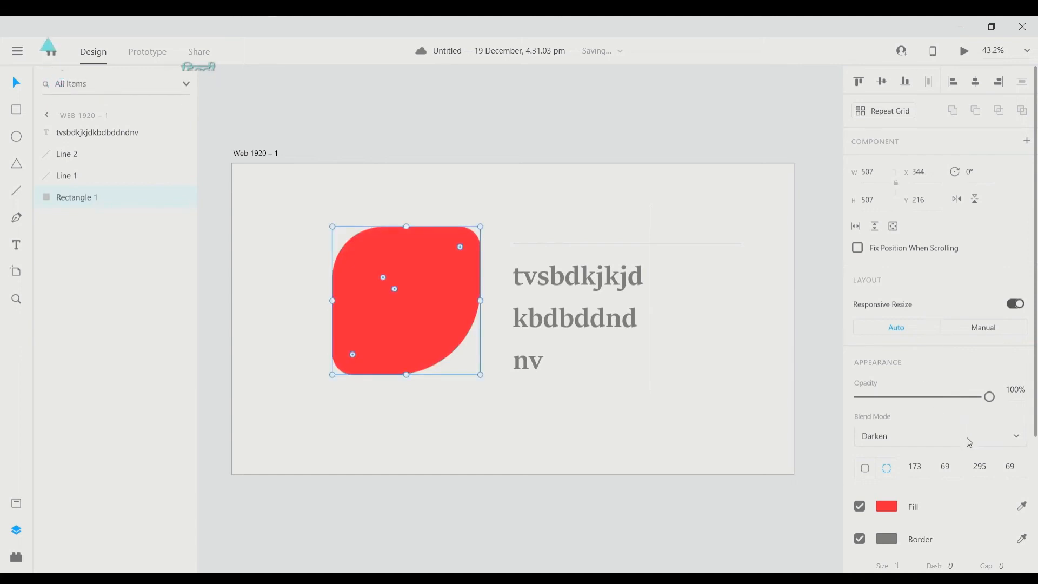
left_click(948, 361)
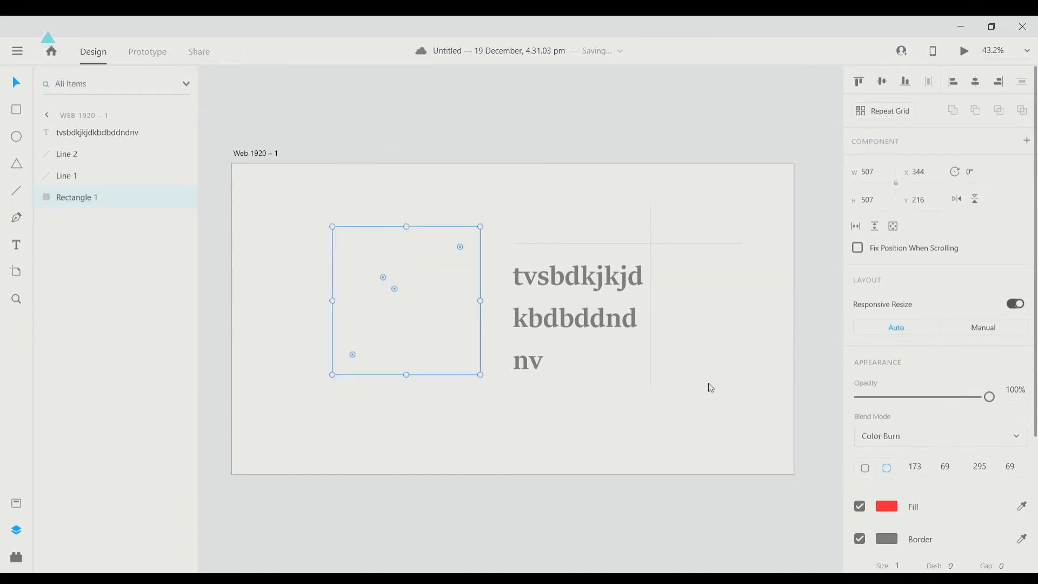
left_click(942, 258)
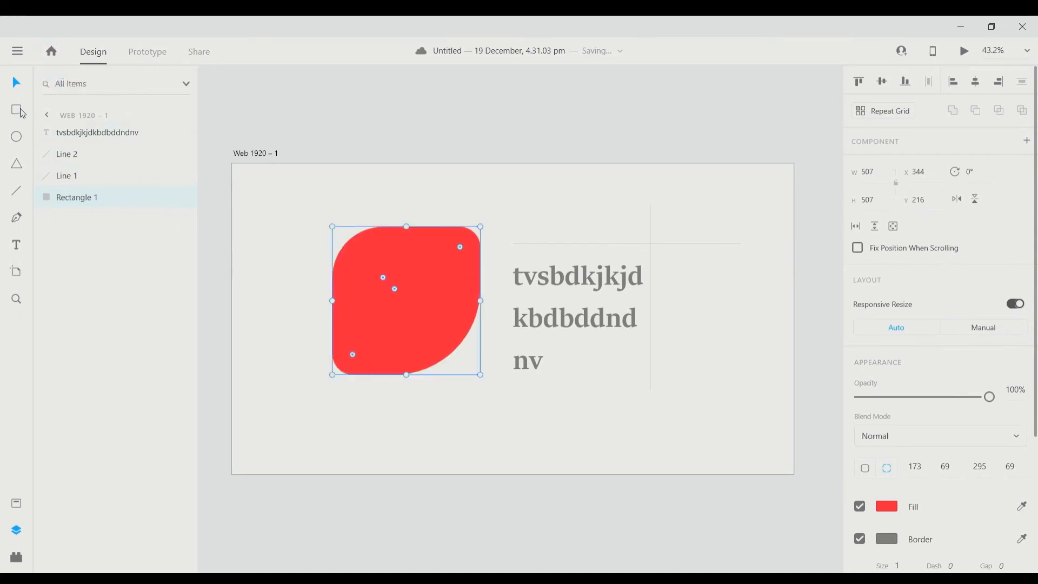
- Draw a 491 × 467 rectangle over the leaf's upper left and pick a teal-green fill hue
left_click_drag(309, 208, 453, 346)
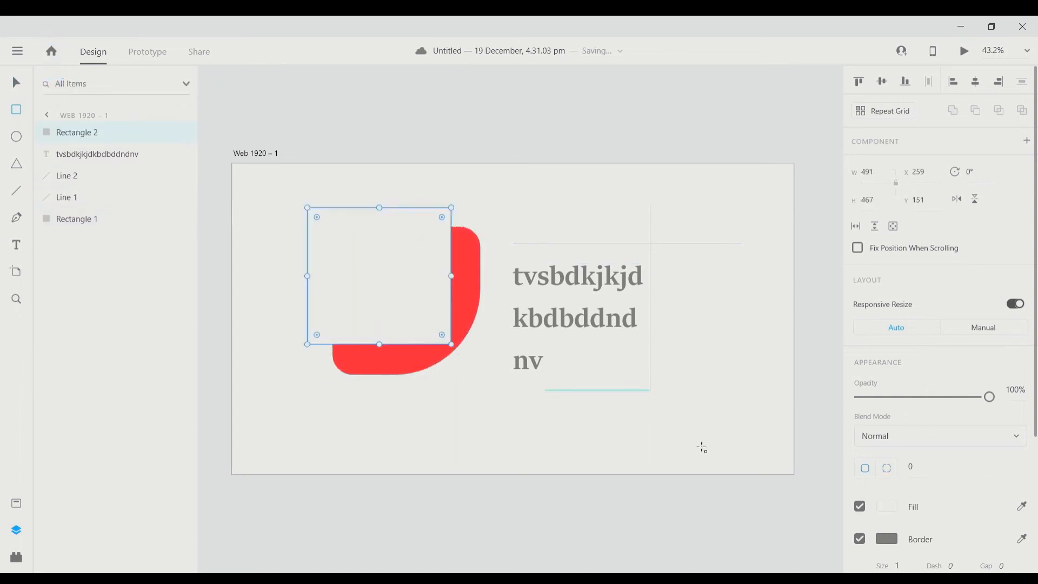
left_click(887, 506)
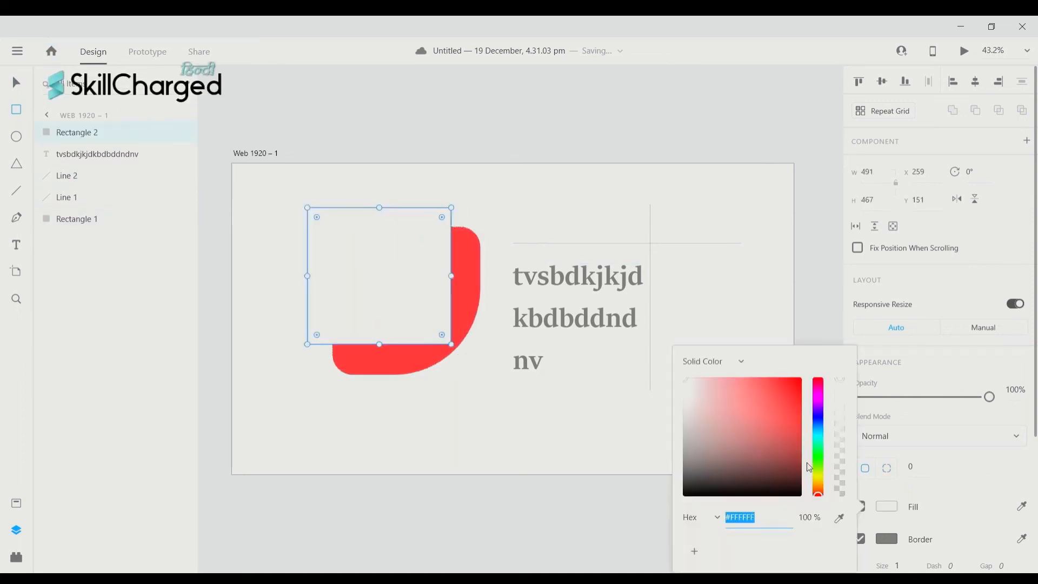
left_click(818, 444)
- Set the new rectangle's fill to green #1CA06F
left_click(781, 422)
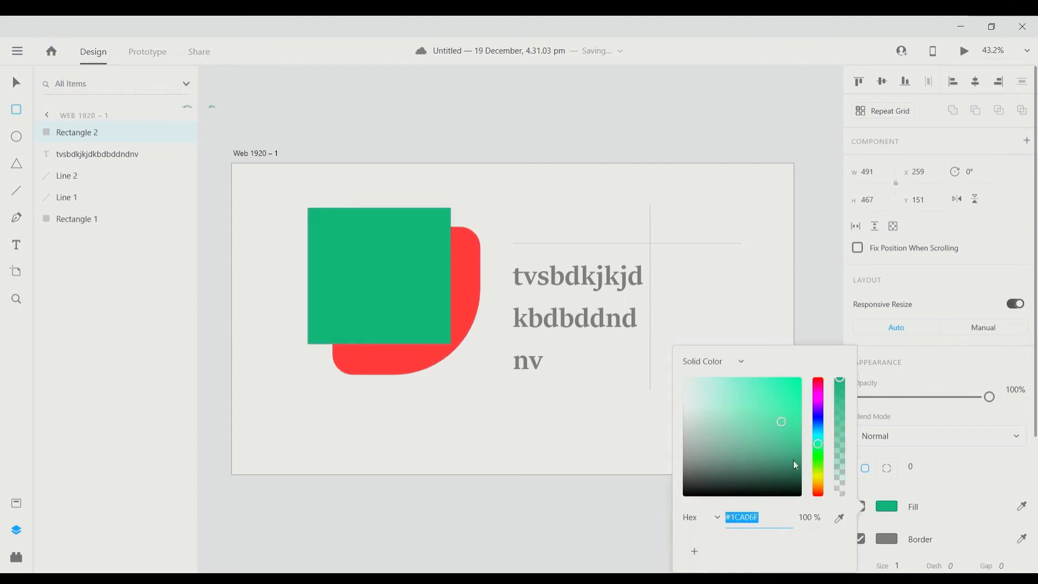
scroll(821, 321, "down", 1)
left_click(822, 319)
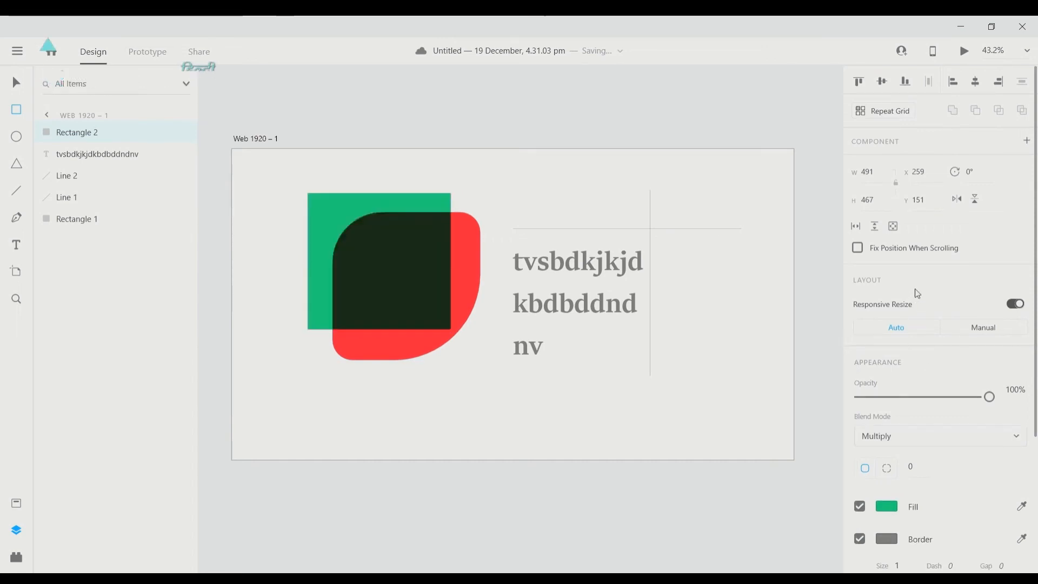
- Set the green square's blend mode to Overlay so it tints the red leaf orange-red
scroll(450, 319, "left", 1)
scroll(451, 319, "left", 2)
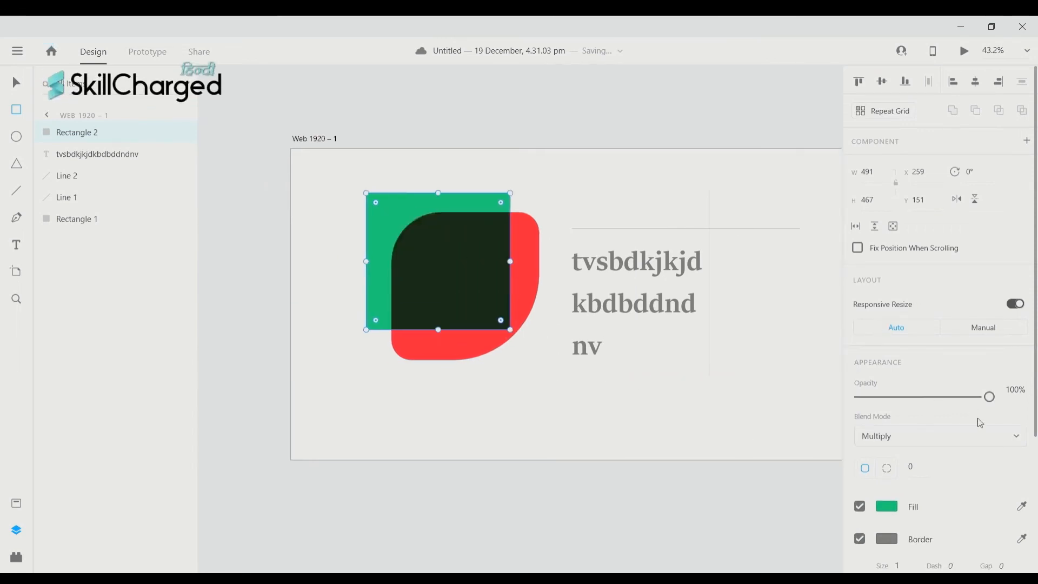
scroll(960, 431, "down", 4)
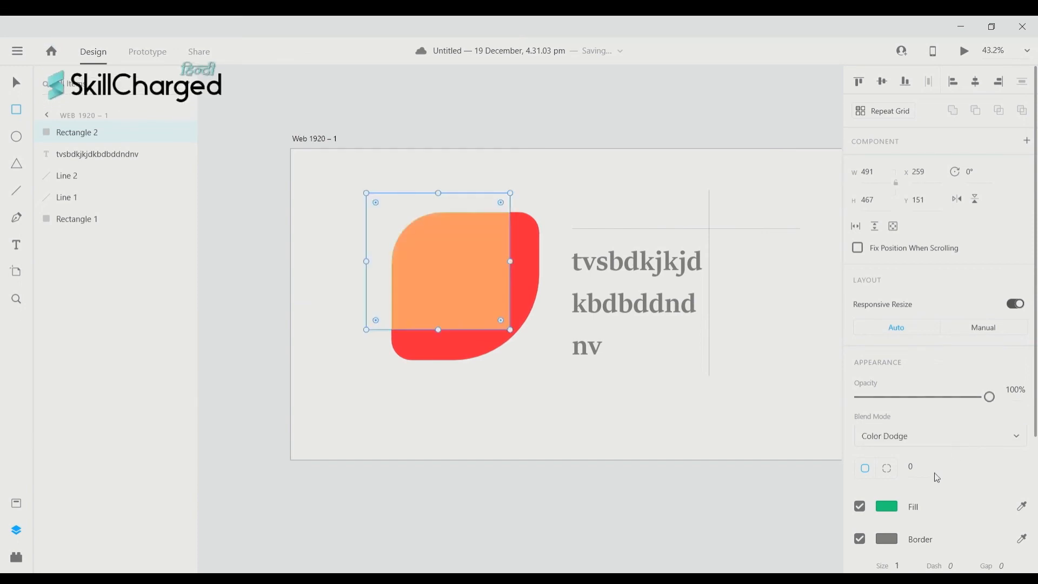
key("Down")
key("Down")
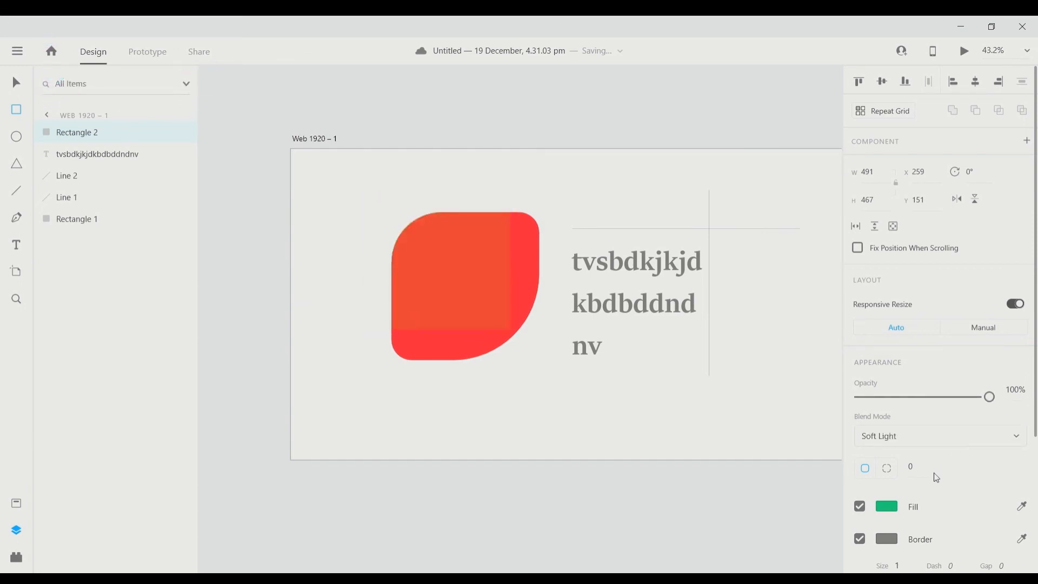
scroll(985, 440, "up", 1)
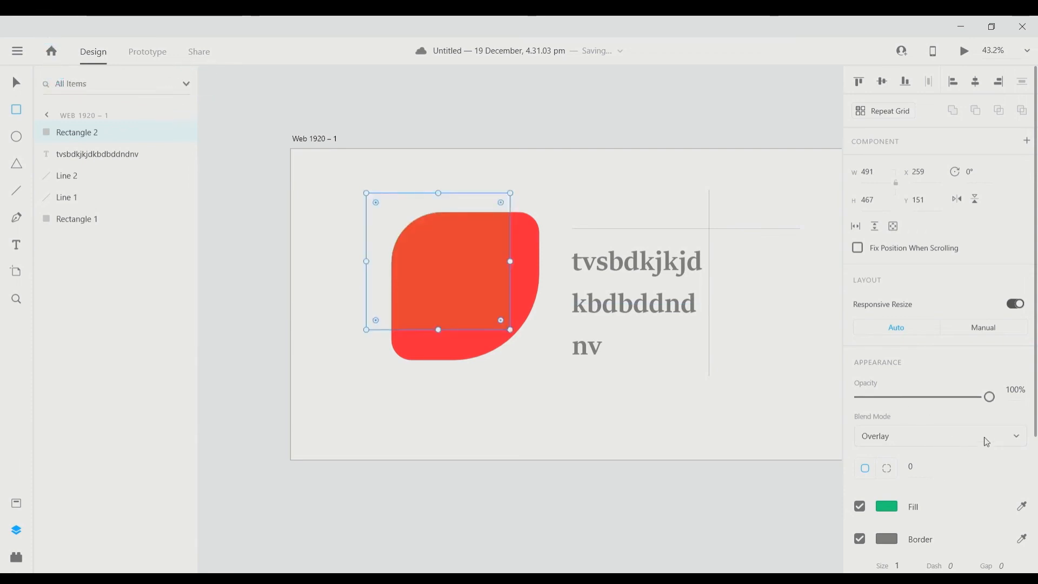
key("v")
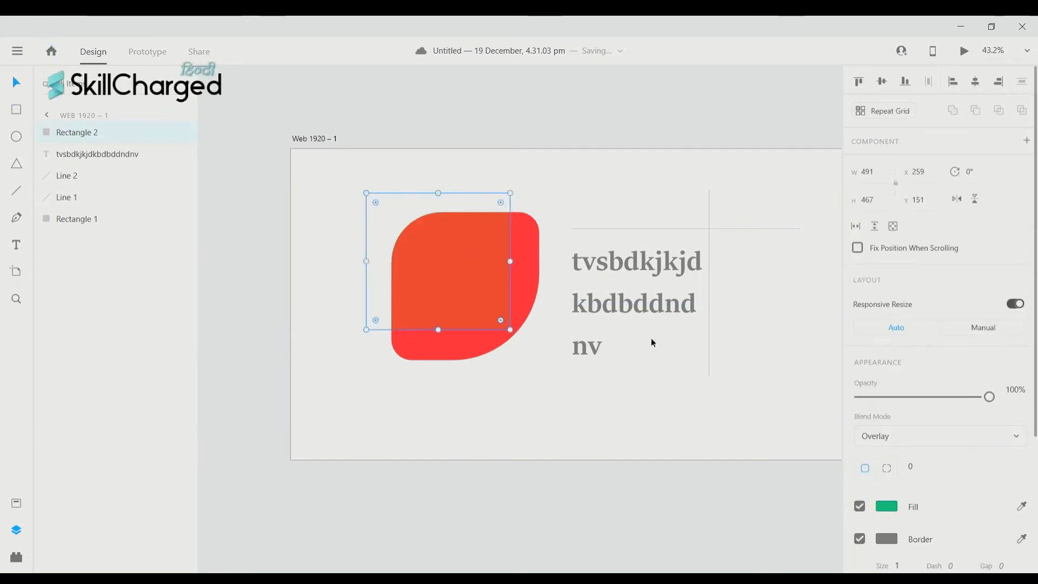
scroll(970, 419, "down", 2)
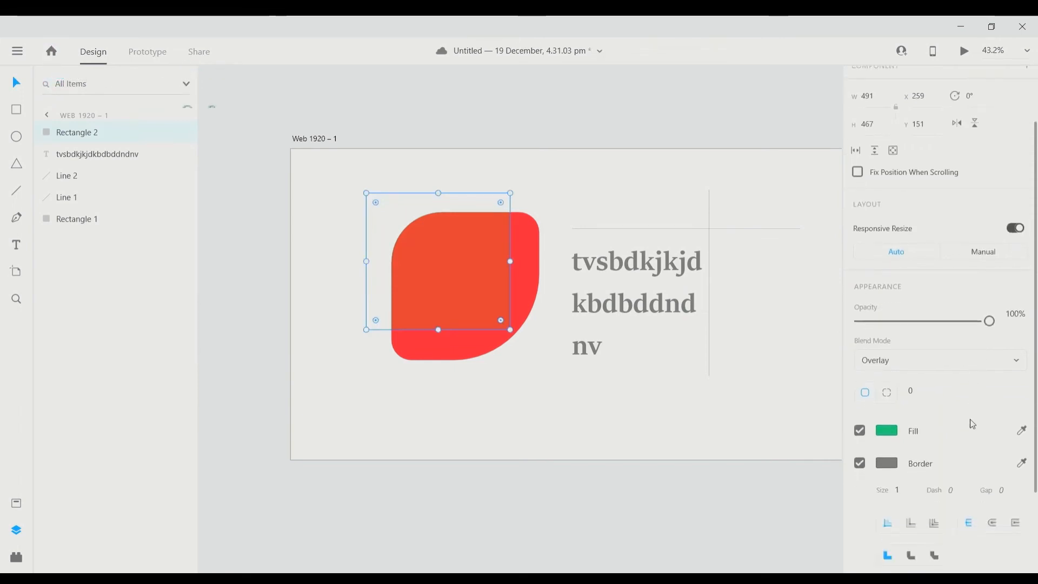
scroll(970, 420, "down", 2)
scroll(971, 425, "down", 1)
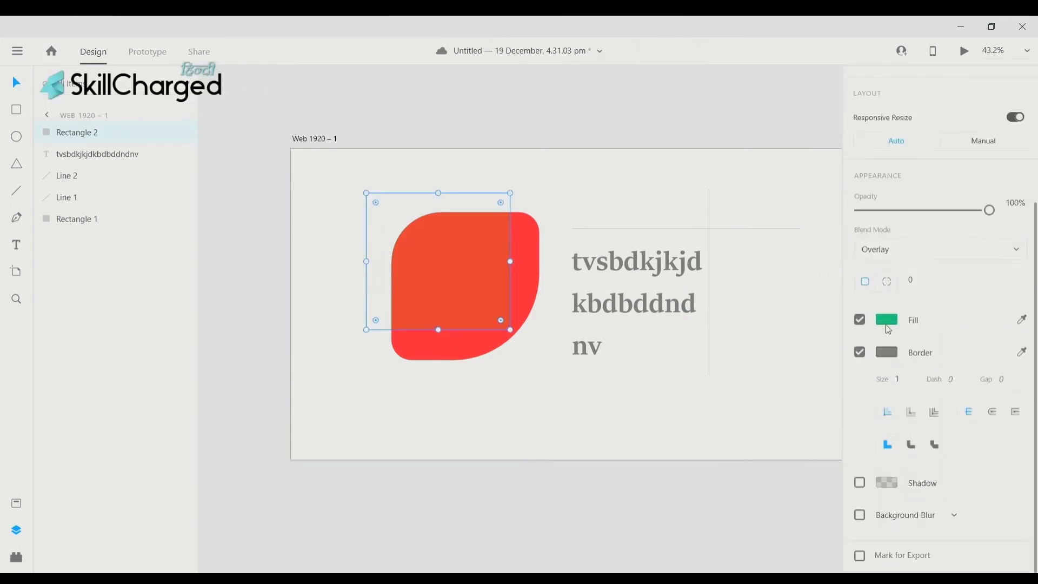
- Change Rectangle 2's fill to blue #3E39C6, turning its overlap with the leaf magenta-pink
left_click(891, 327)
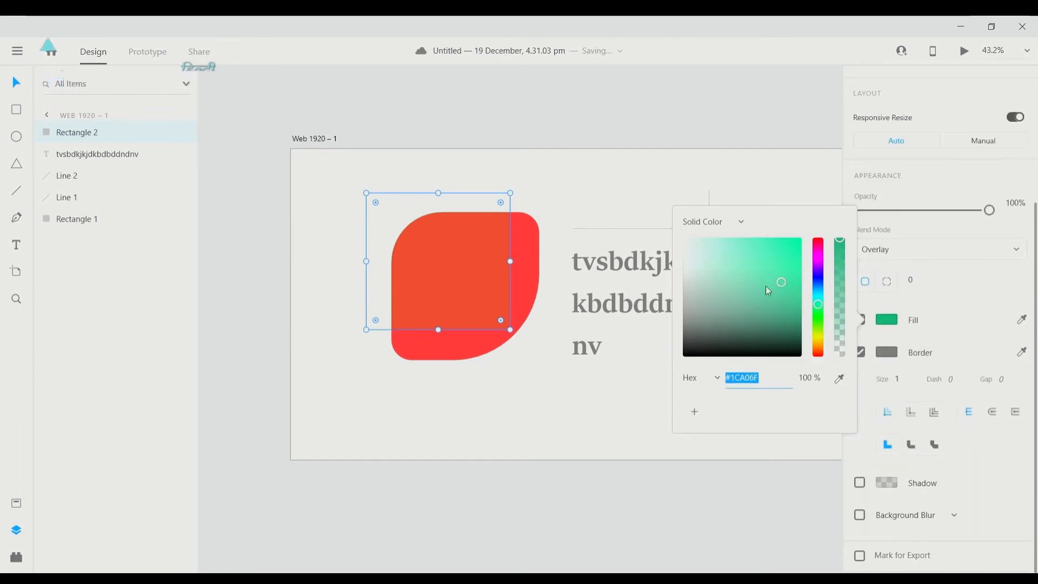
left_click(778, 258)
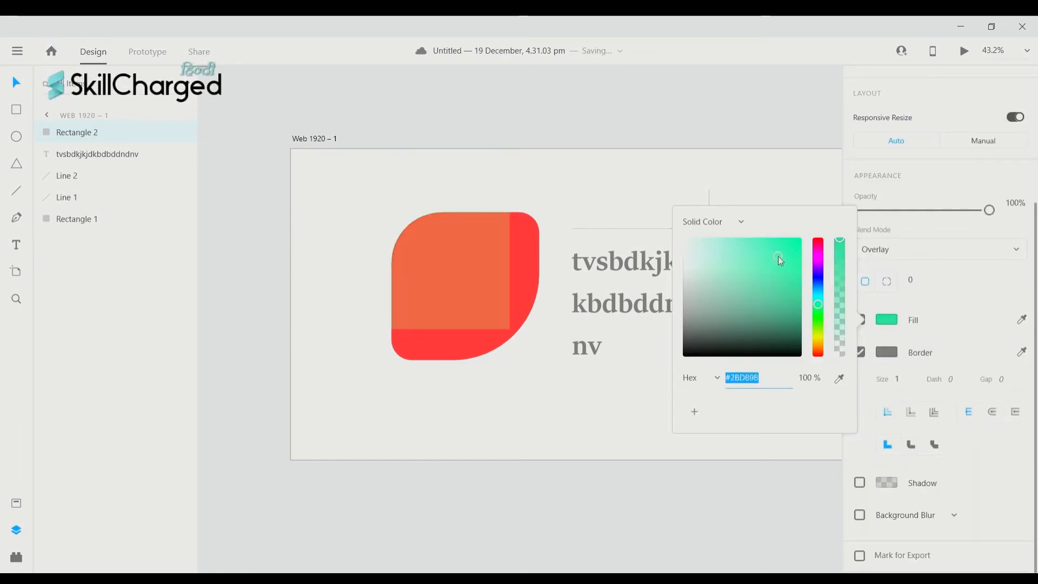
left_click(785, 295)
left_click(780, 342)
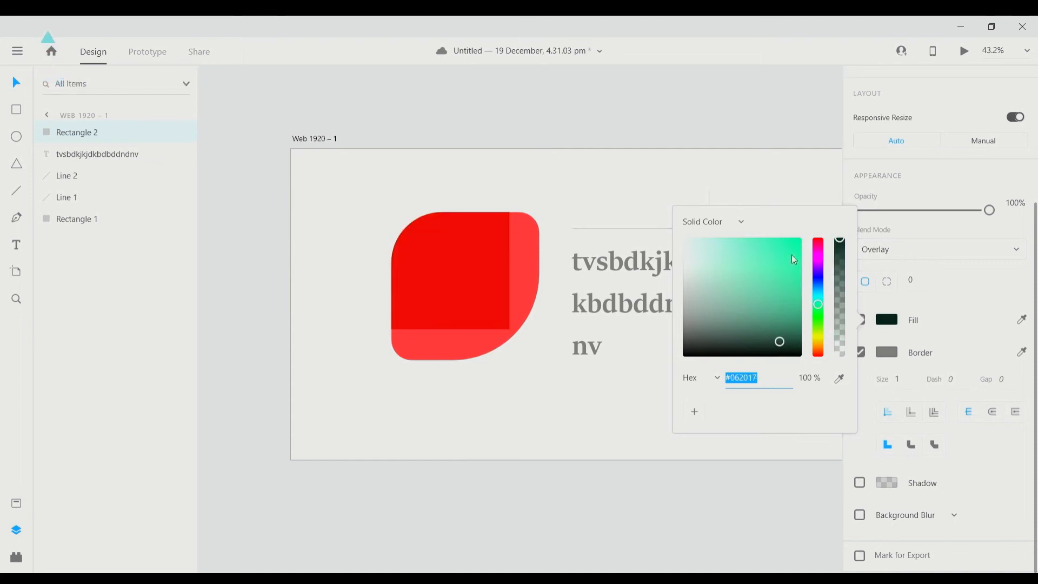
scroll(551, 336, "up", 1)
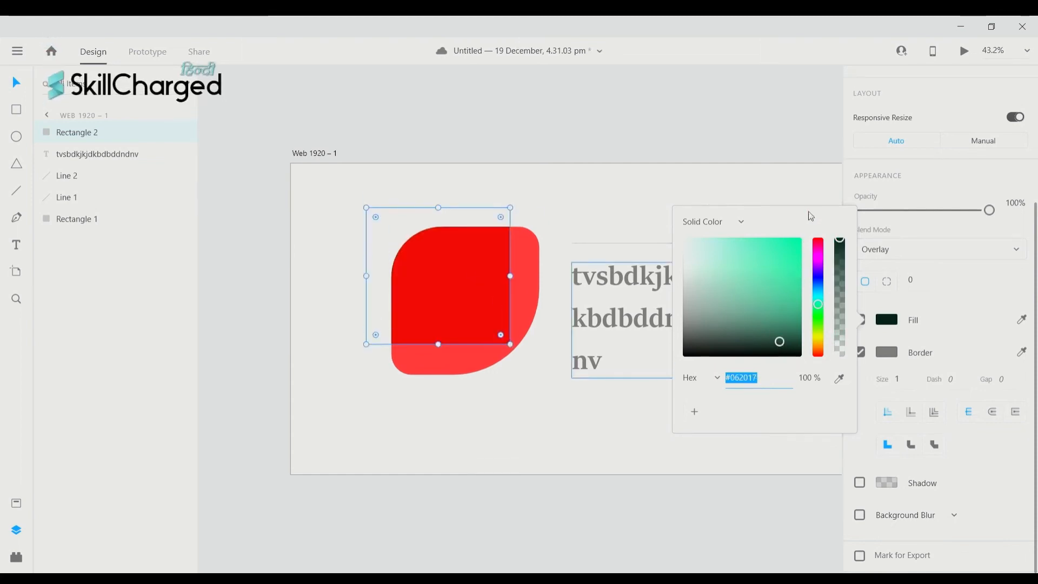
left_click(763, 246)
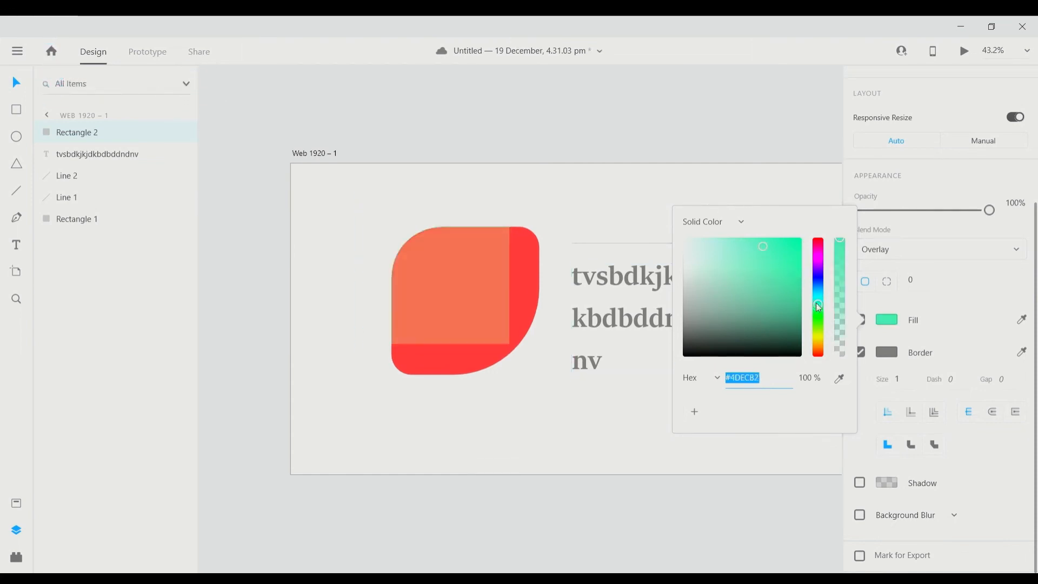
left_click(818, 276)
left_click(768, 264)
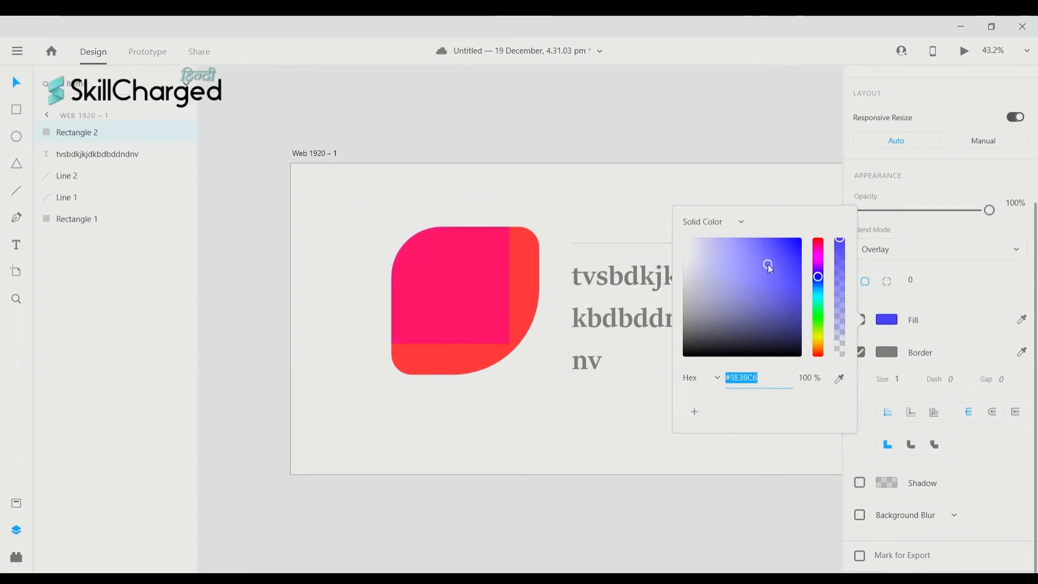
left_click(523, 264)
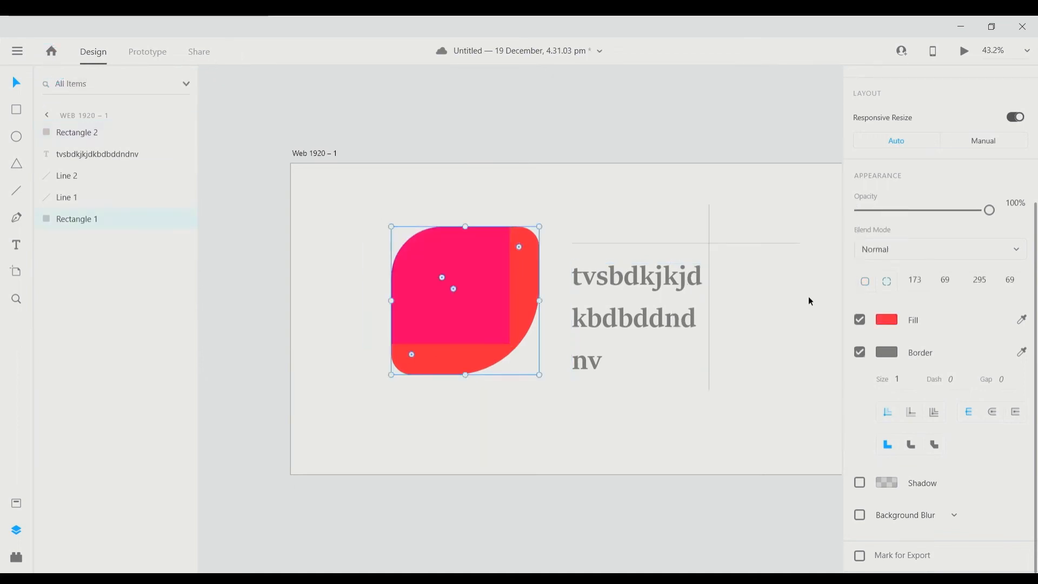
- Give the leaf shape a purple #4B1BBD fill
left_click(889, 320)
left_click(788, 276)
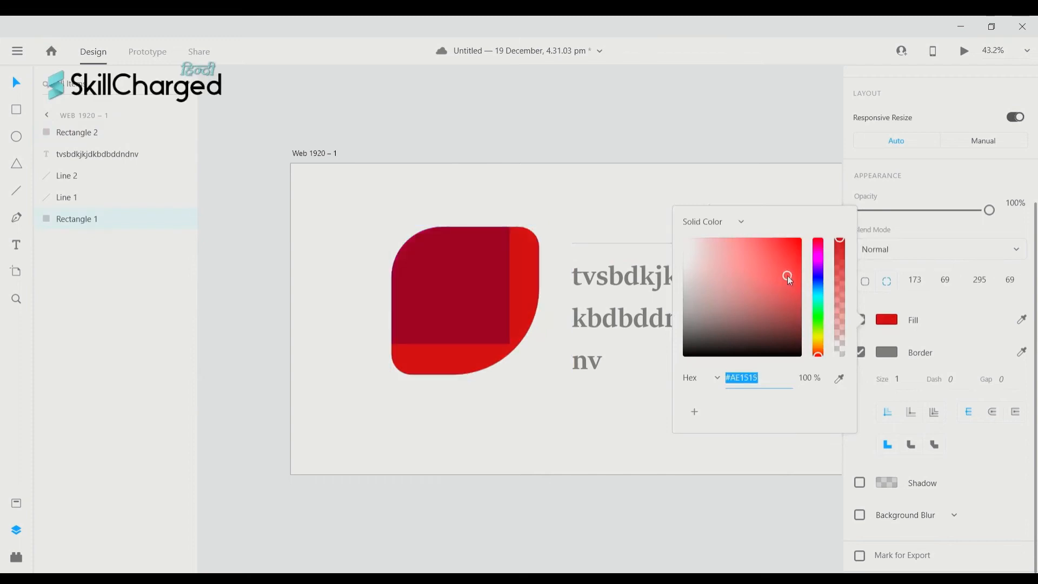
left_click(789, 352)
left_click(818, 271)
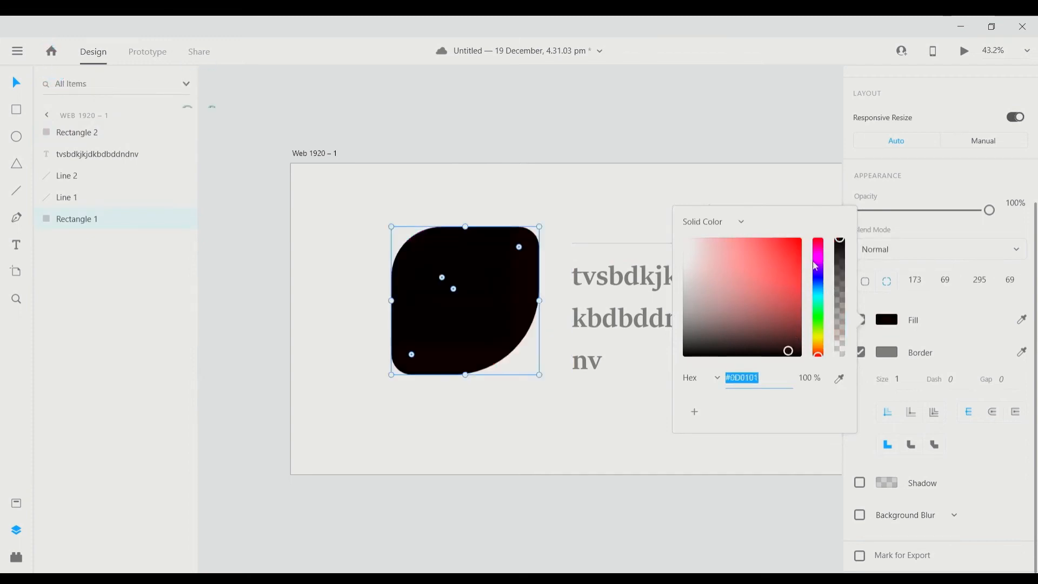
left_click(783, 275)
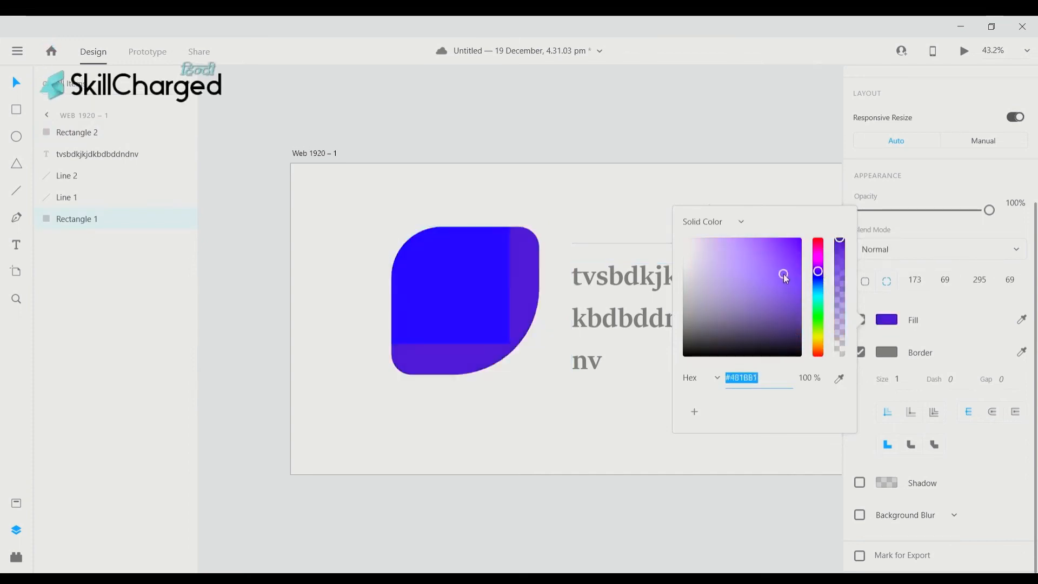
left_click(887, 352)
- Set the leaf's border colour to bright yellow #F8F00F
left_click(887, 352)
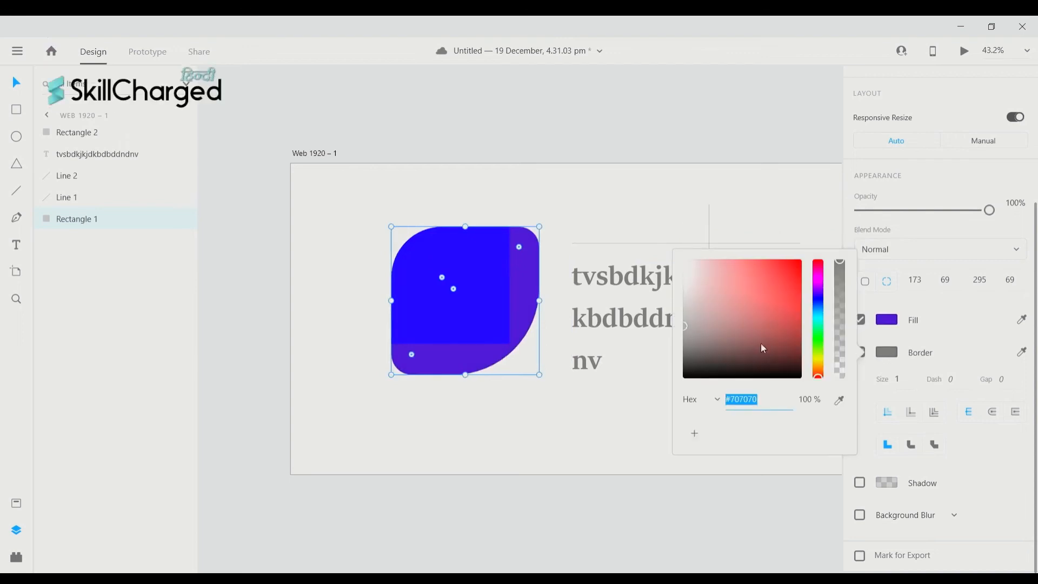
left_click(788, 367)
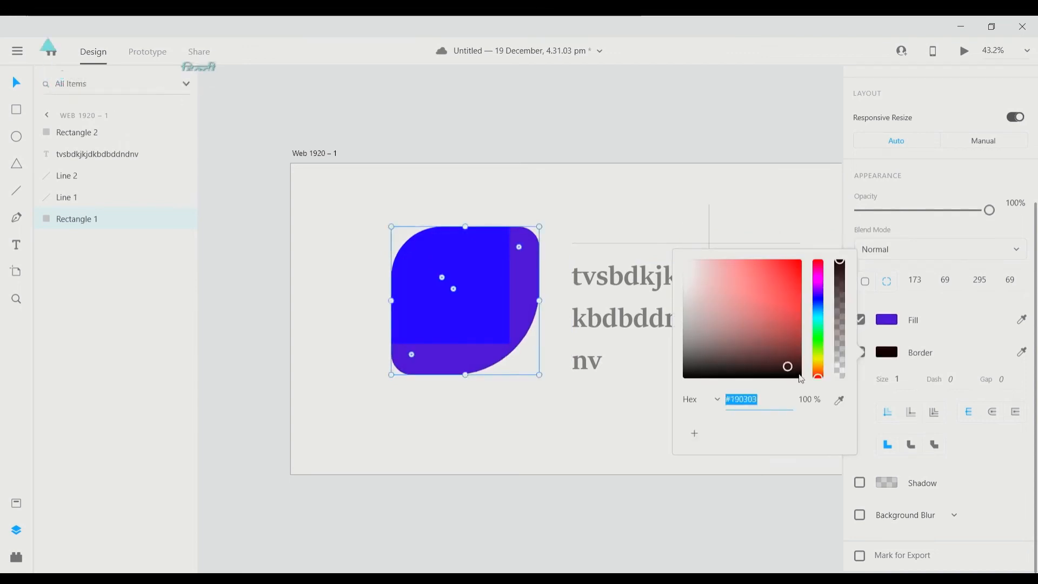
left_click(800, 372)
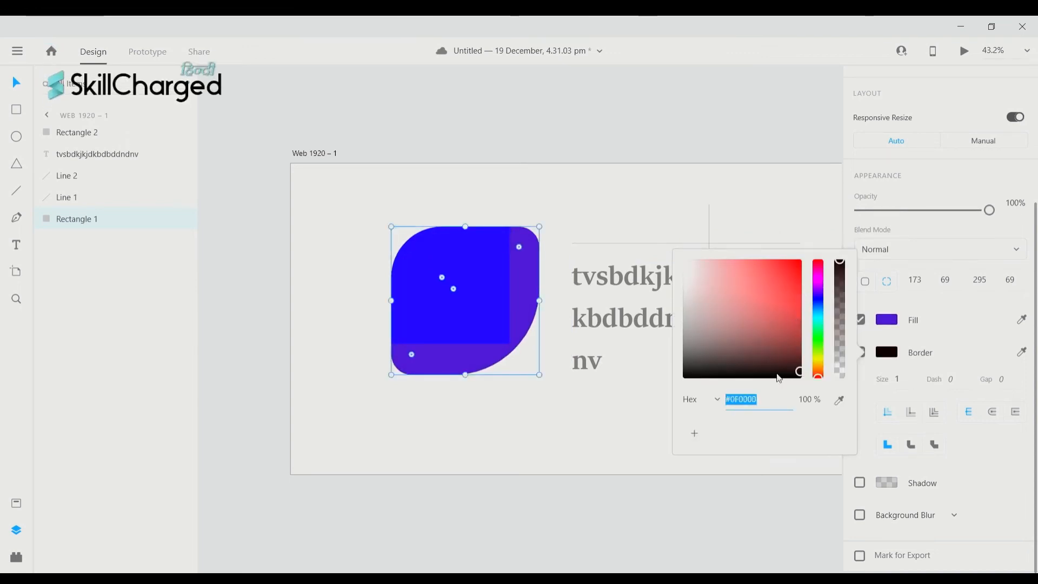
left_click(820, 360)
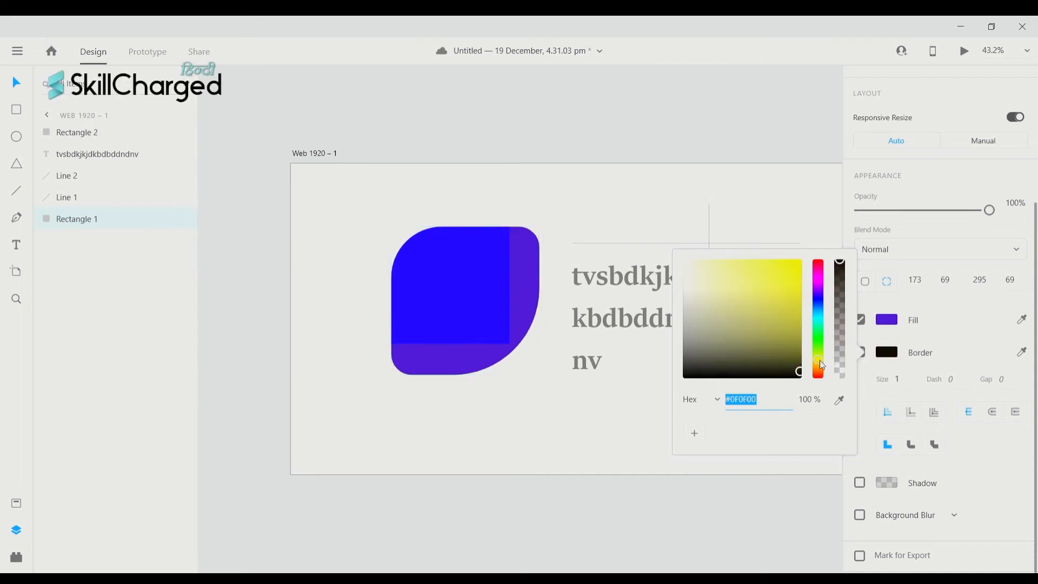
left_click(795, 264)
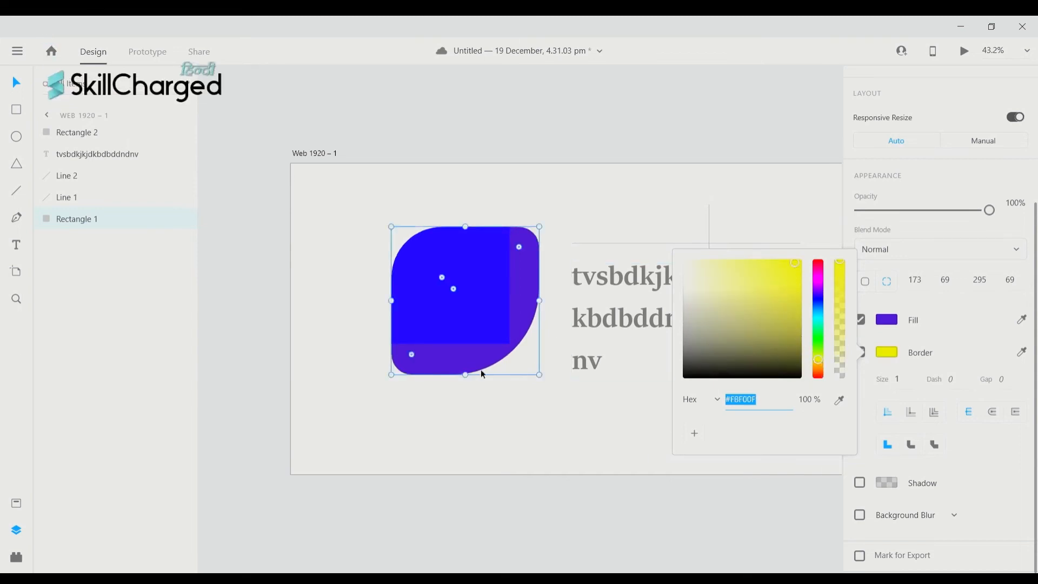
- Set the leaf's border size to 5, then increase it to 25
left_click(911, 381)
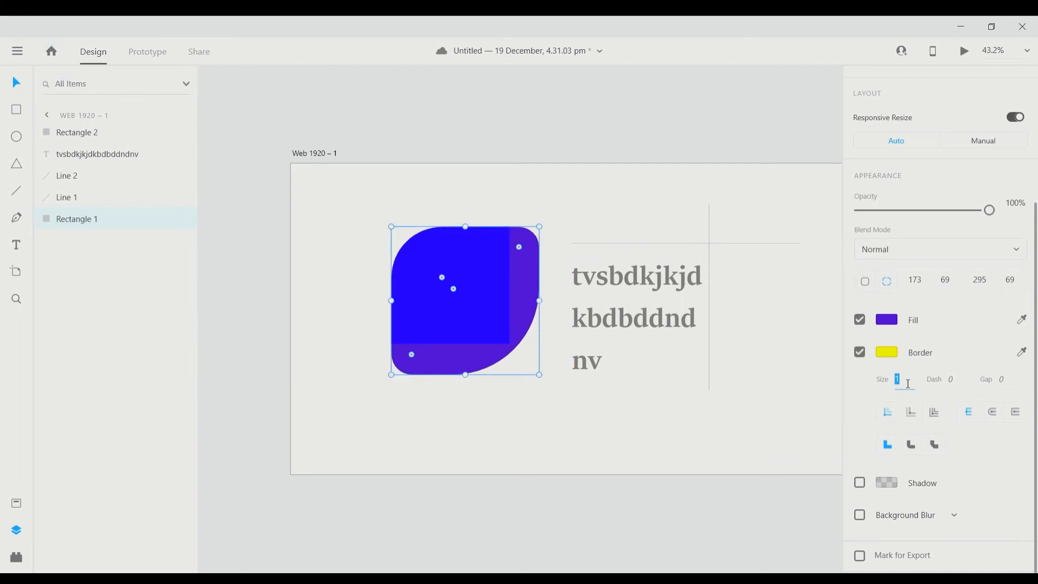
type("5")
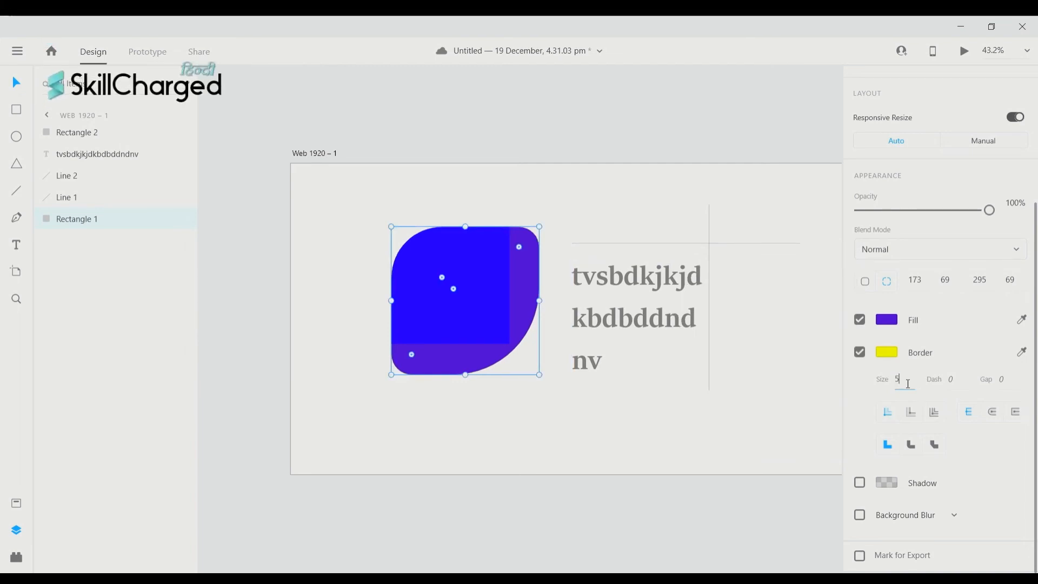
key("Return")
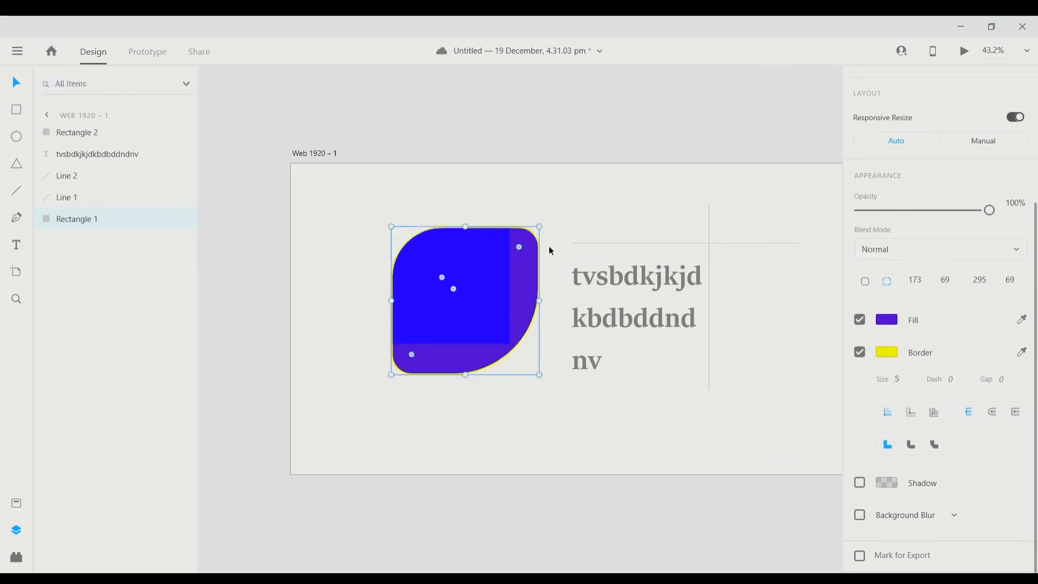
scroll(675, 299, "up", 1)
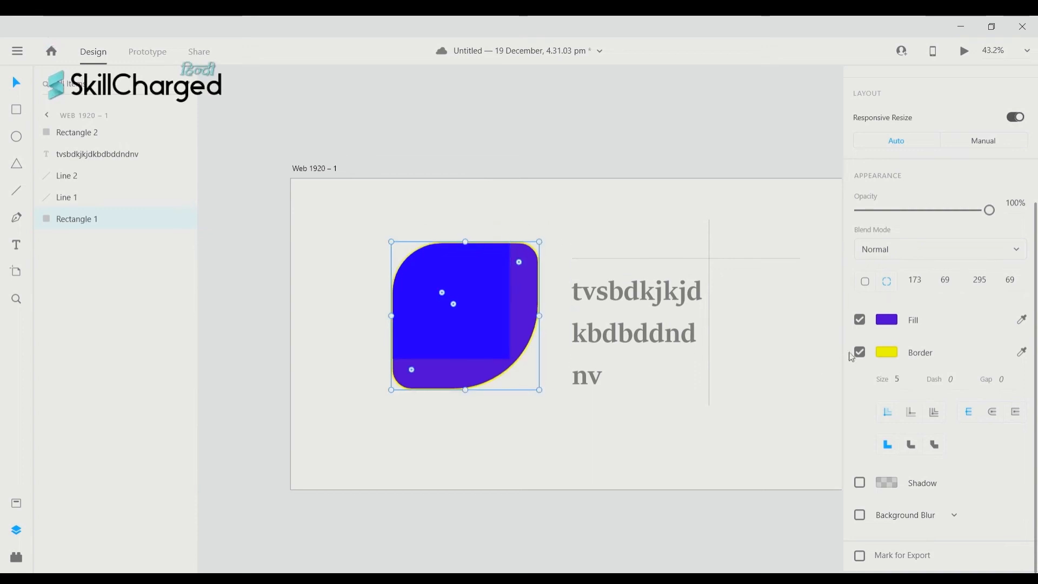
left_click(900, 381)
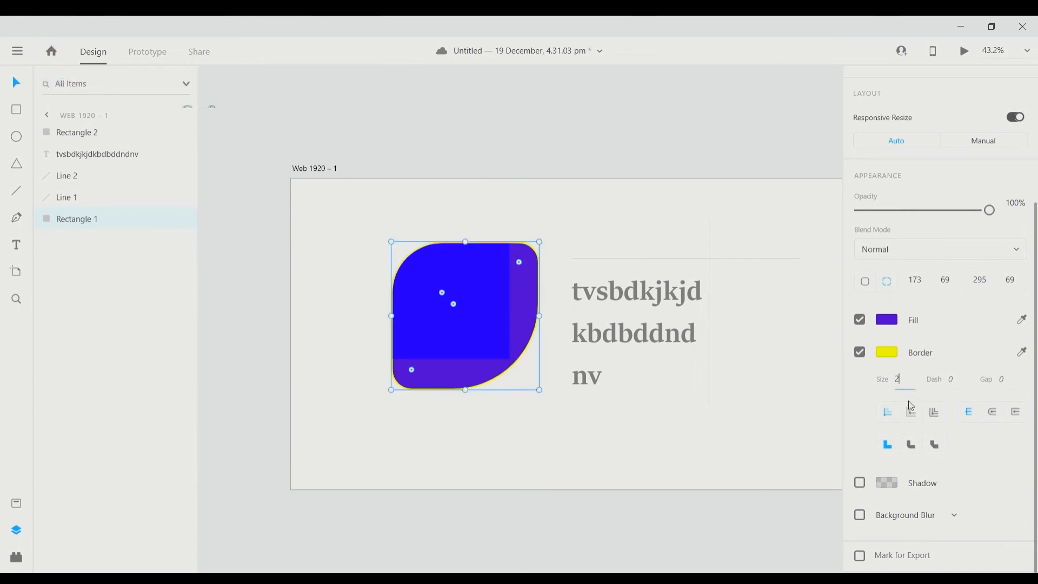
type("25")
key("Return")
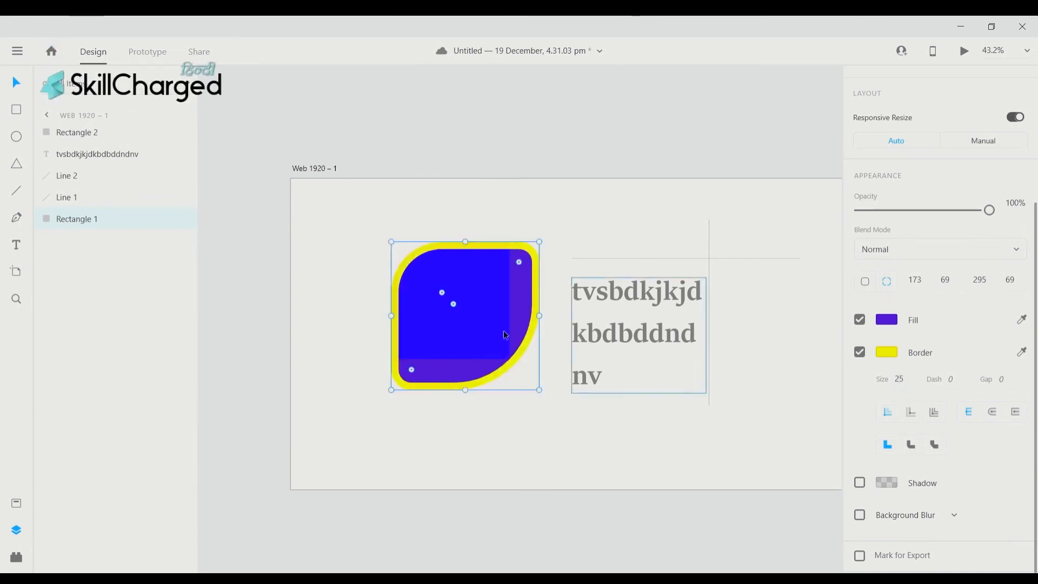
scroll(799, 332, "up", 1)
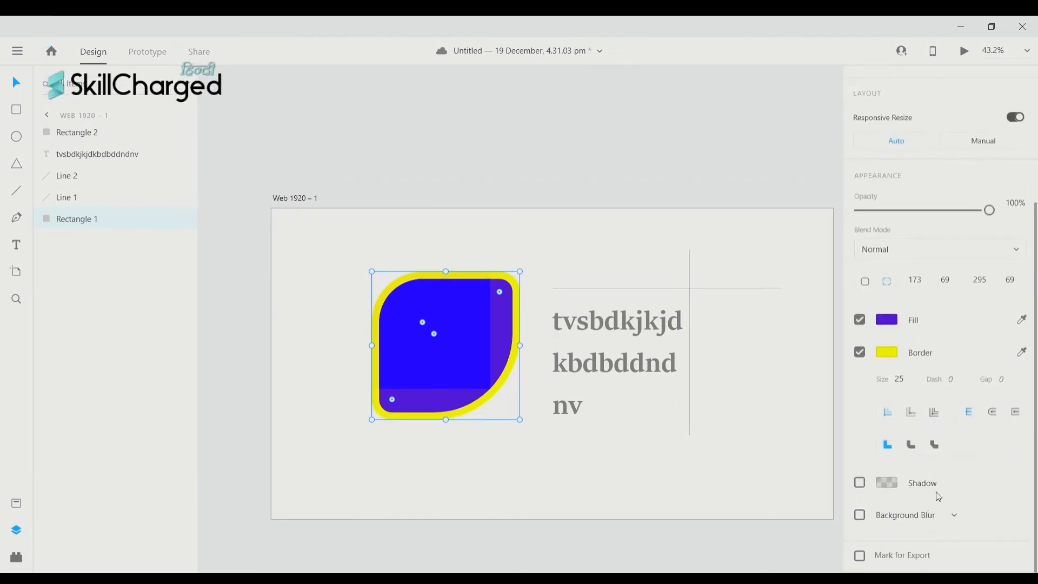
- Turn on the leaf's drop shadow with an X offset of 50
left_click(860, 484)
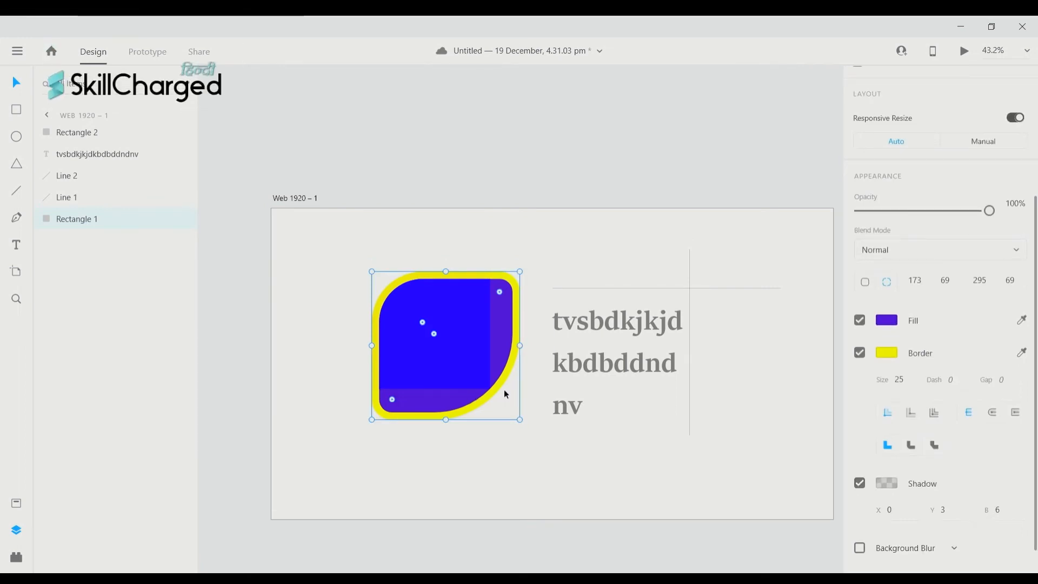
left_click(860, 483)
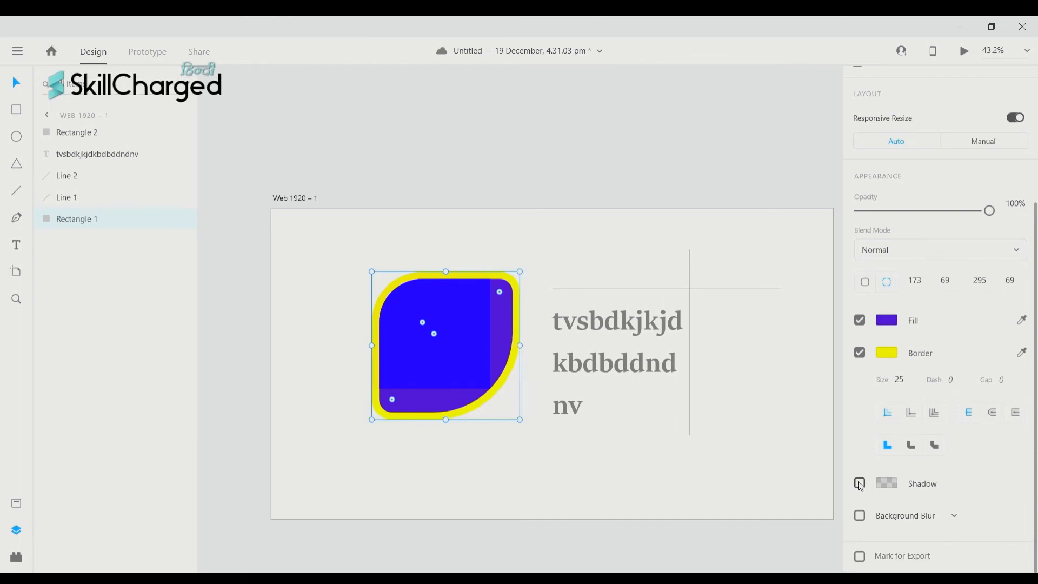
left_click(860, 483)
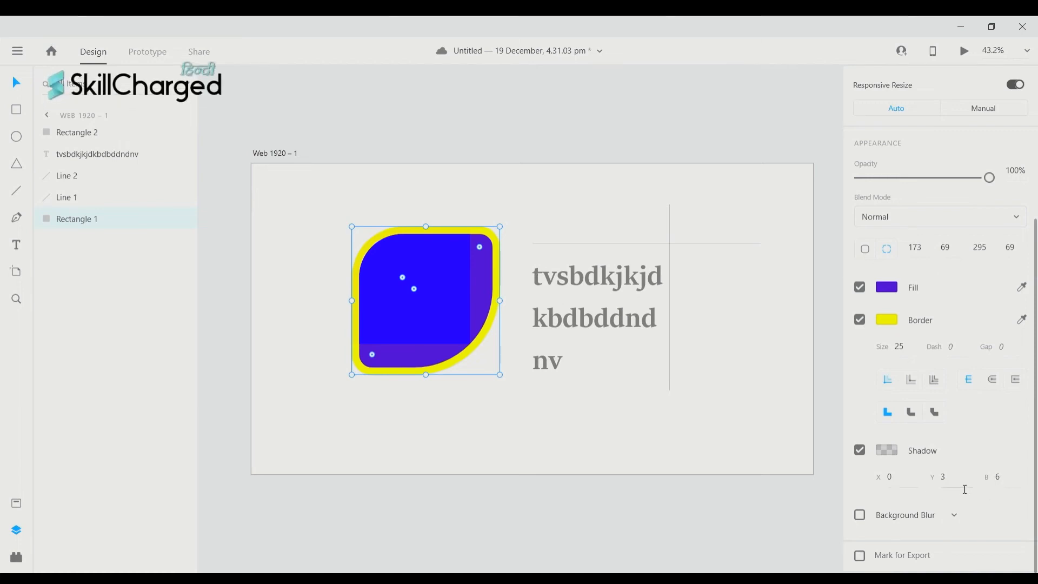
left_click(904, 483)
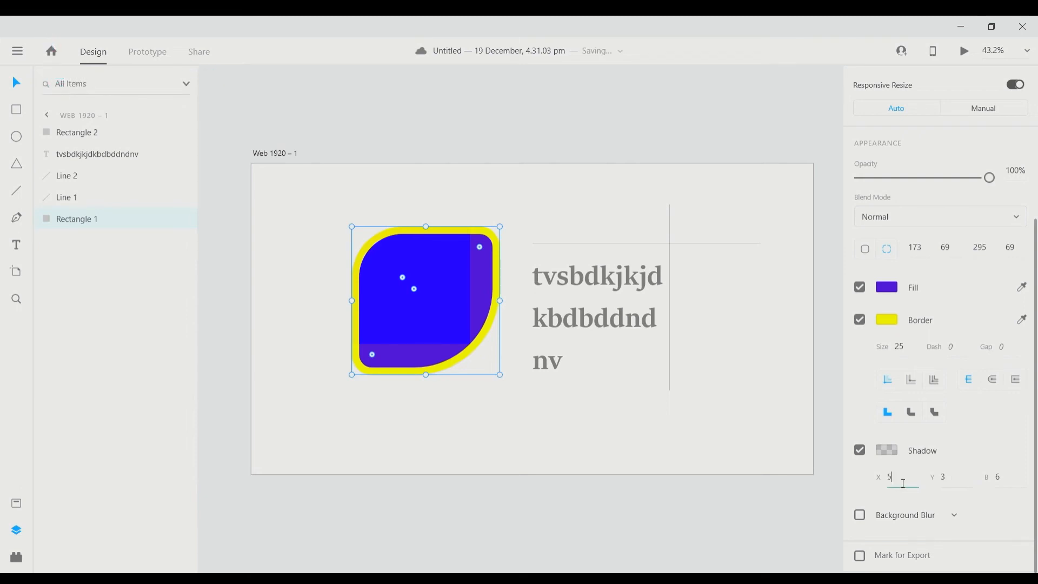
key("Return")
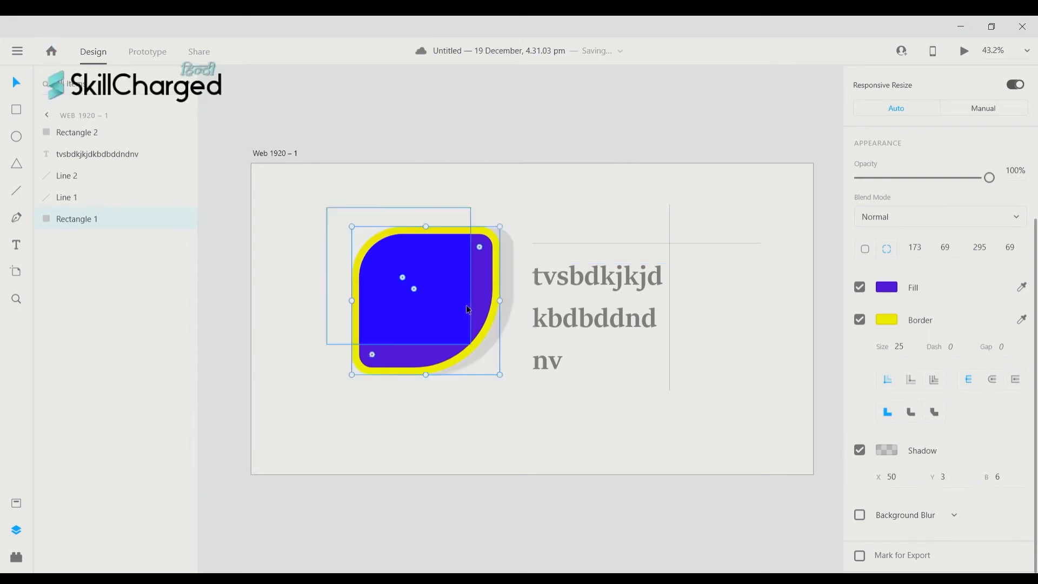
- Set the shadow blur to 25 and enable Background Blur on the leaf
scroll(483, 286, "up", 1)
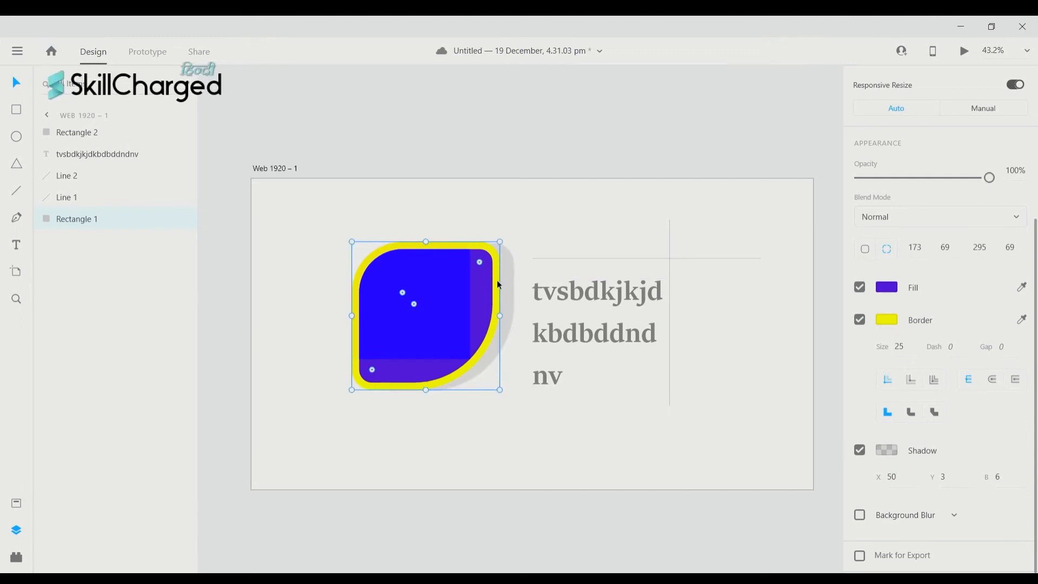
scroll(869, 460, "up", 1)
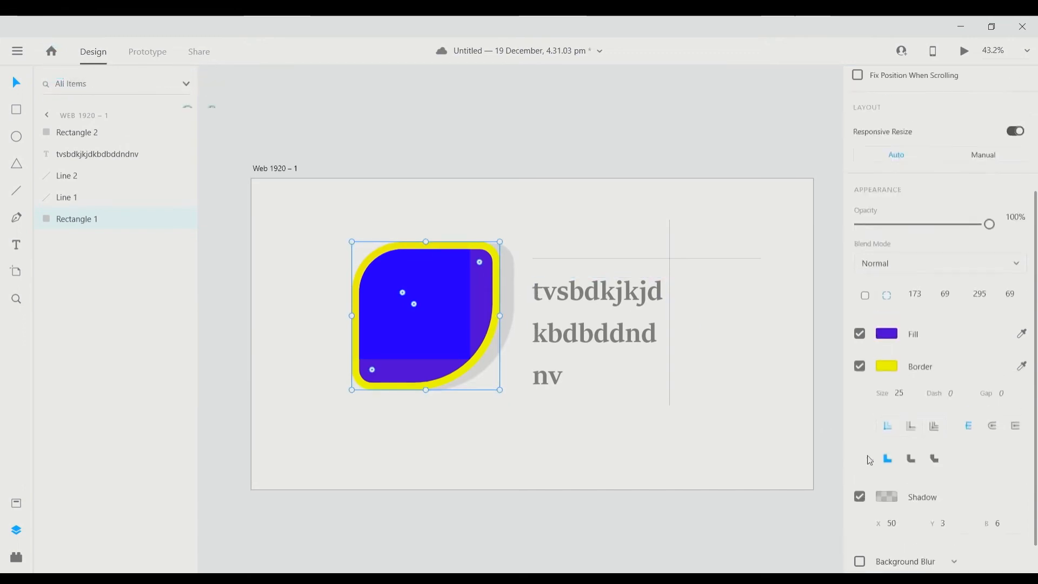
scroll(966, 489, "down", 1)
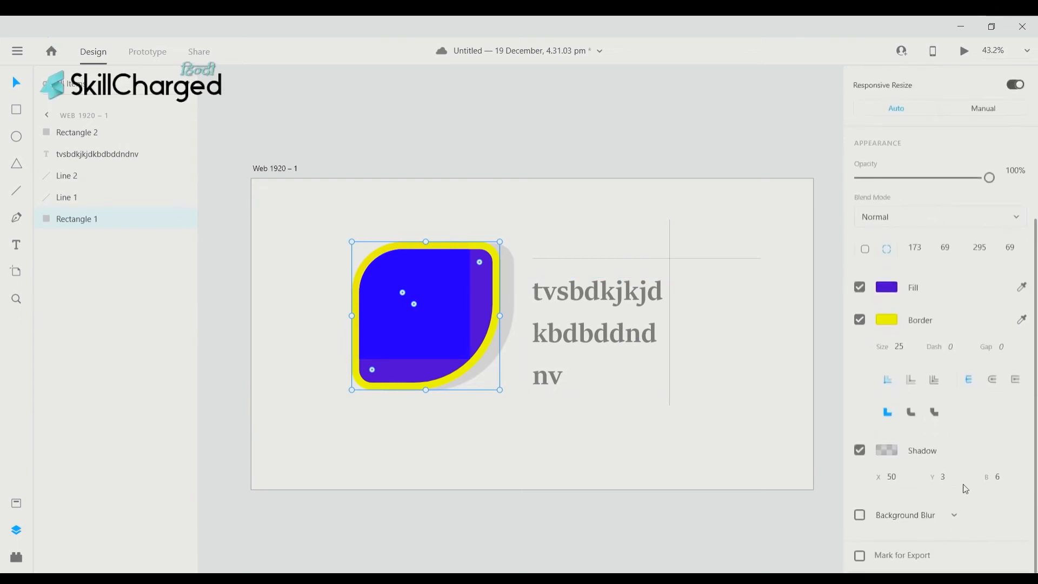
double_click(1011, 480)
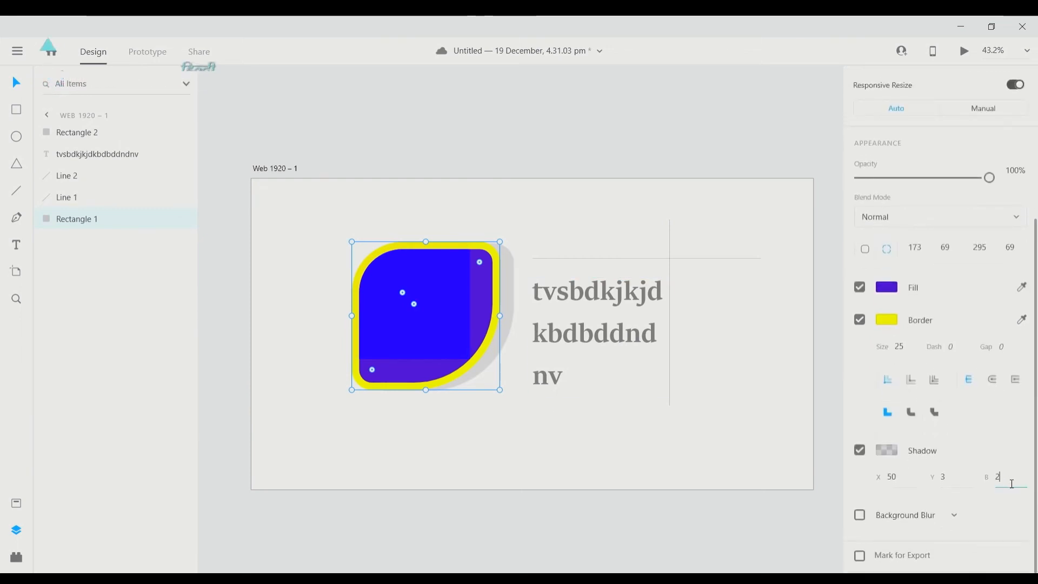
type("25")
key("Return")
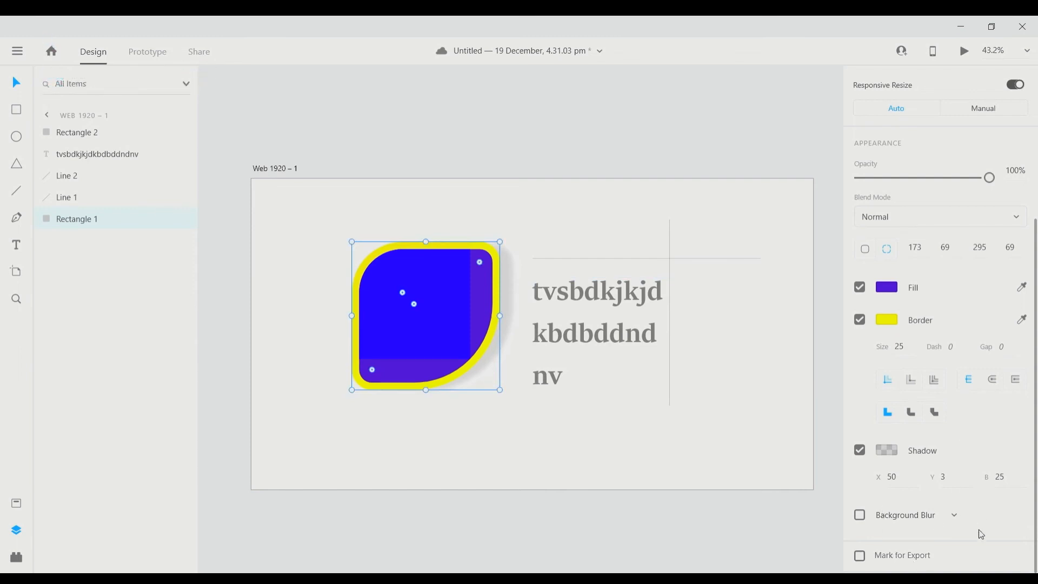
left_click(860, 515)
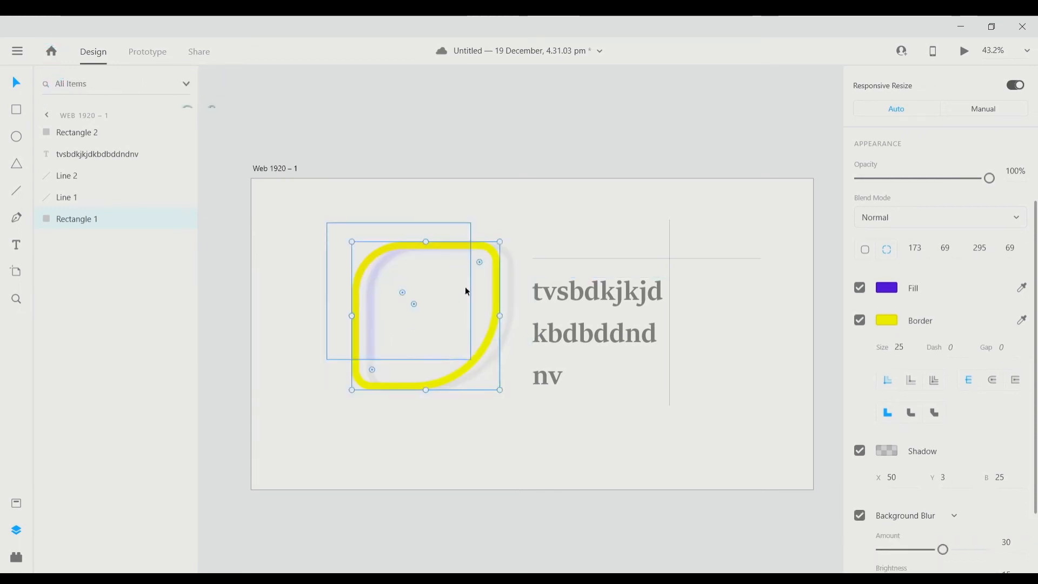
- Scroll around the canvas and Property Inspector to inspect the blurred leaf
scroll(649, 330, "right", 1)
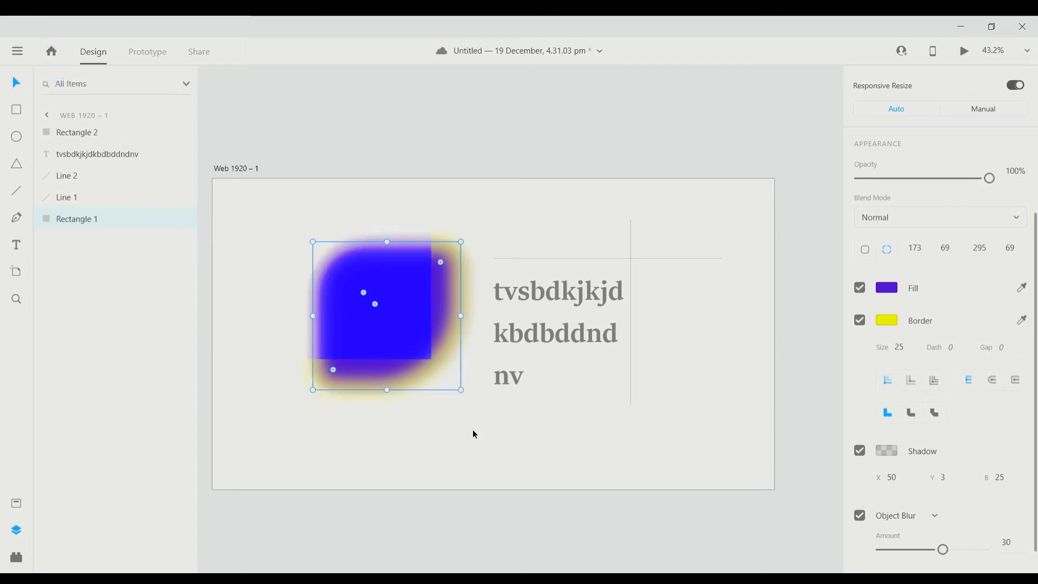
scroll(473, 430, "left", 2)
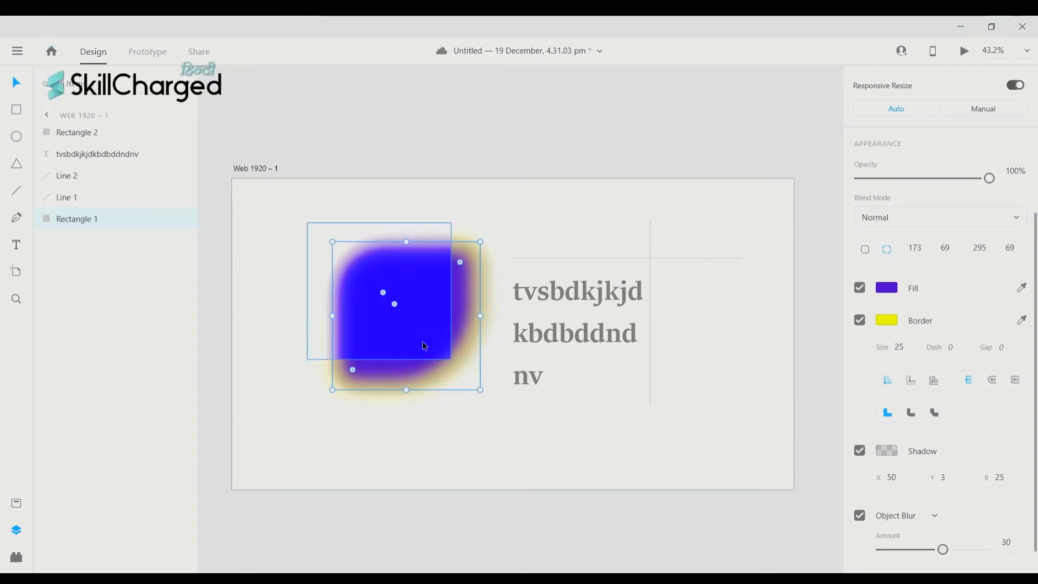
scroll(389, 324, "left", 5)
scroll(501, 247, "down", 2)
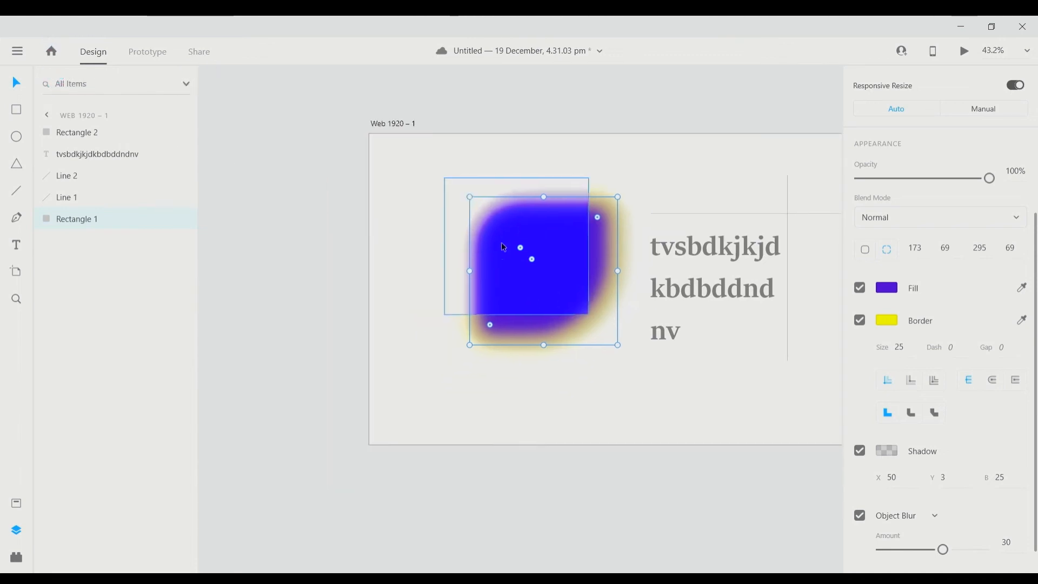
scroll(498, 219, "down", 1)
scroll(497, 220, "left", 2)
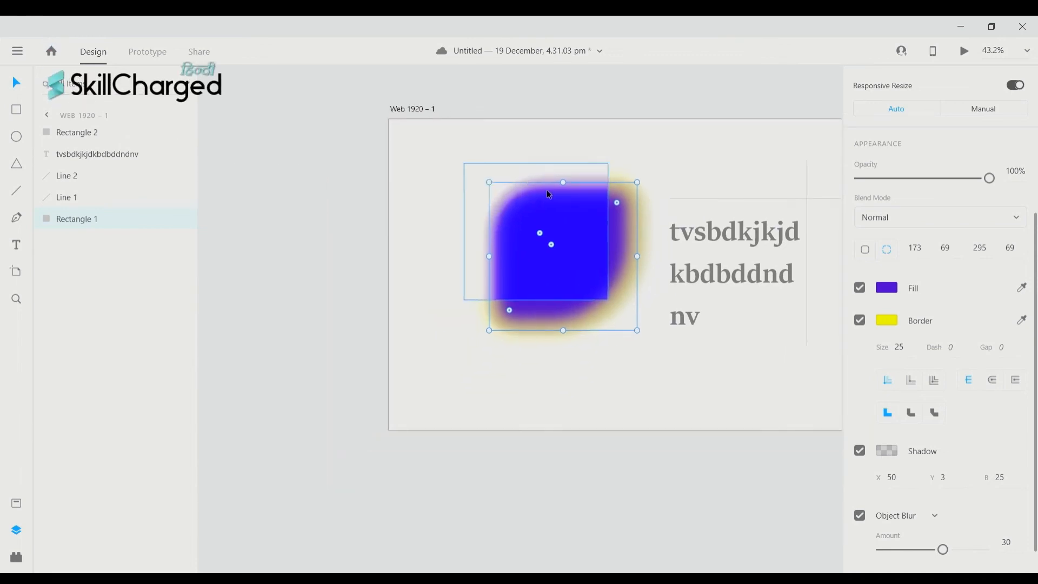
scroll(534, 187, "up", 3)
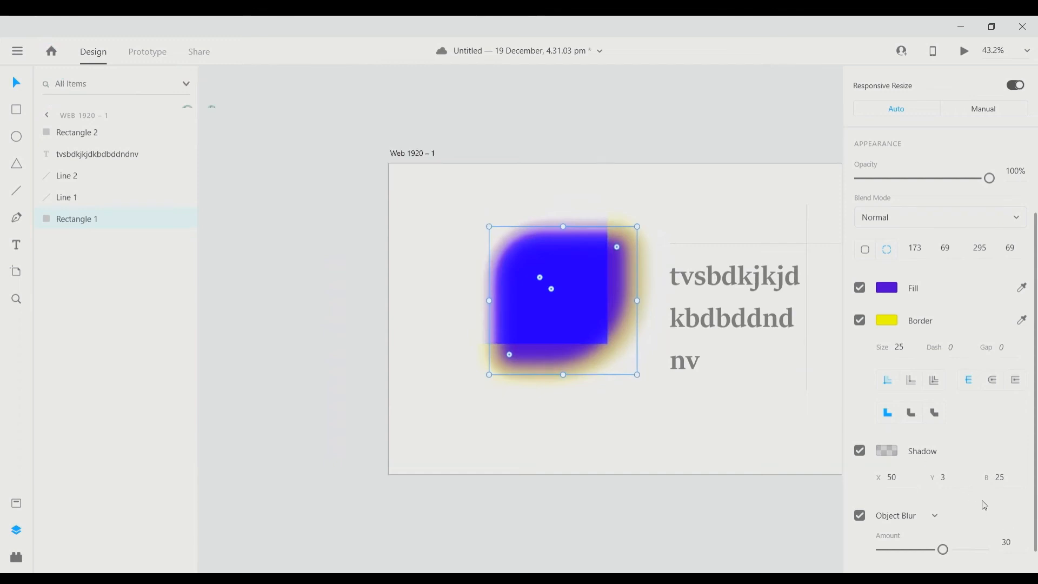
scroll(985, 506, "up", 2)
scroll(932, 489, "down", 3)
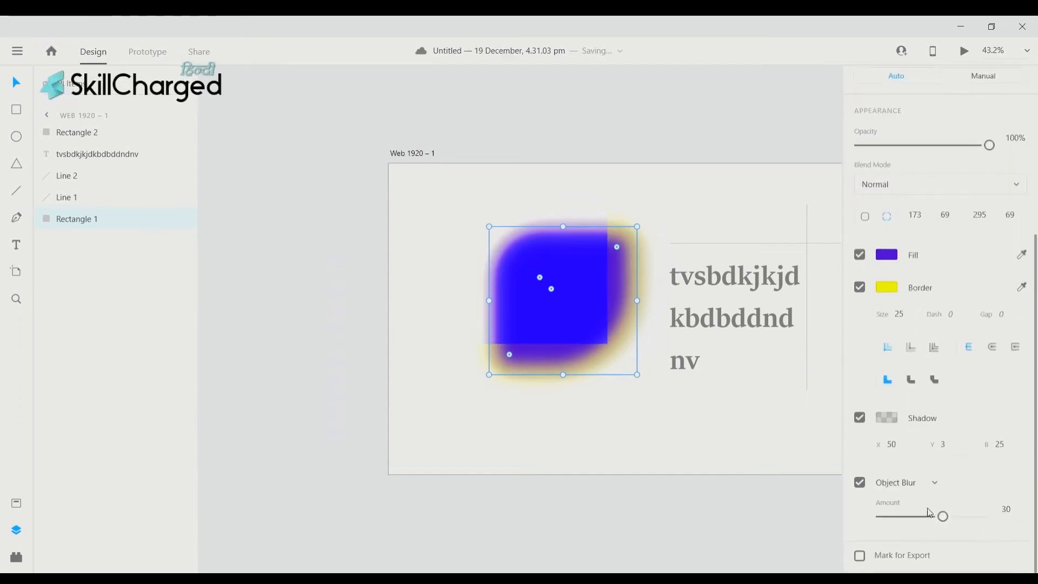
- Switch the leaf's blur type back to Background Blur
left_click(936, 487)
left_click(929, 463)
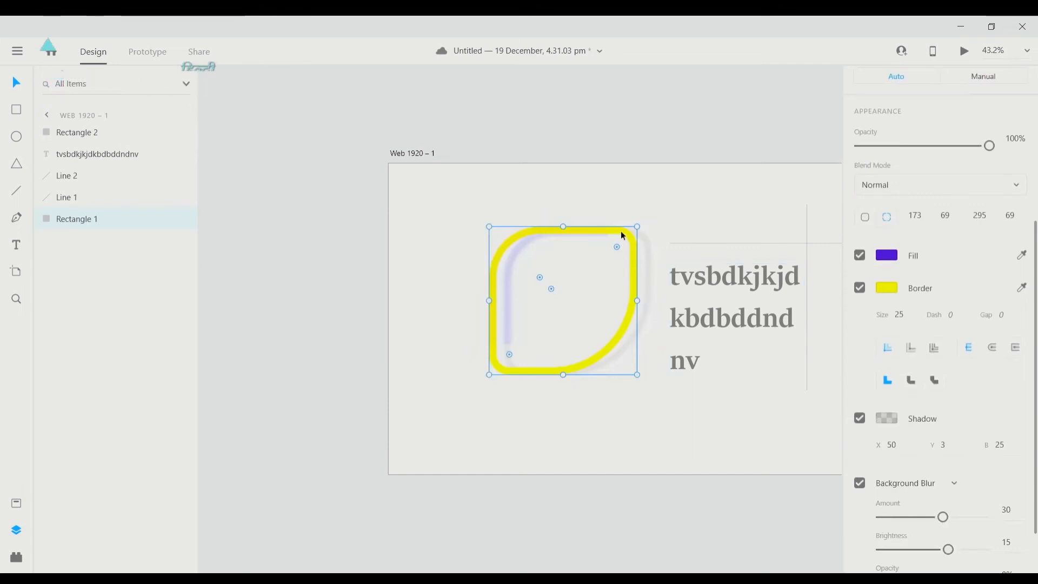
scroll(475, 259, "up", 1)
scroll(628, 336, "down", 1)
scroll(637, 275, "right", 1)
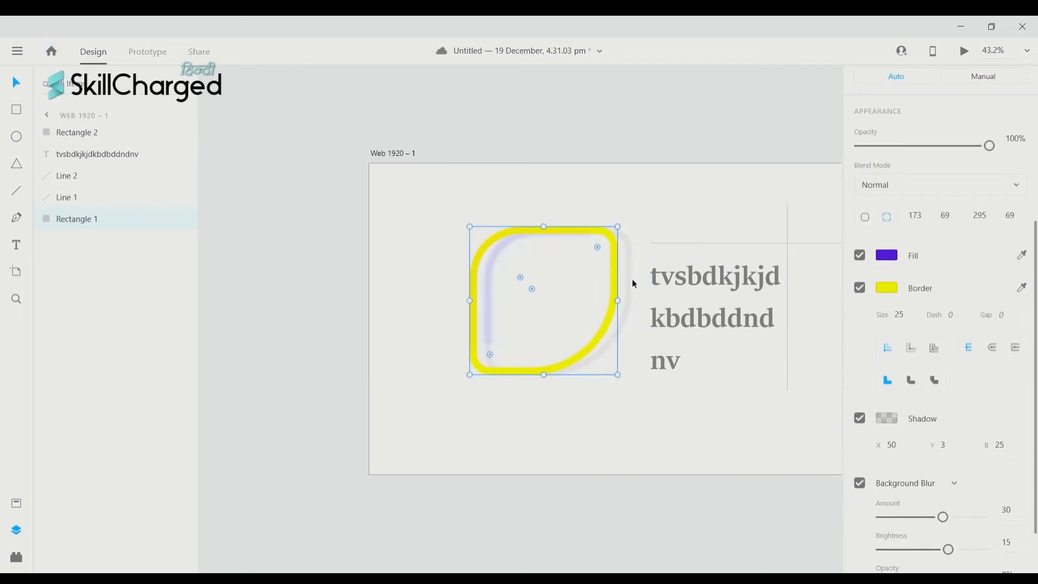
scroll(609, 250, "down", 1)
scroll(609, 248, "down", 1)
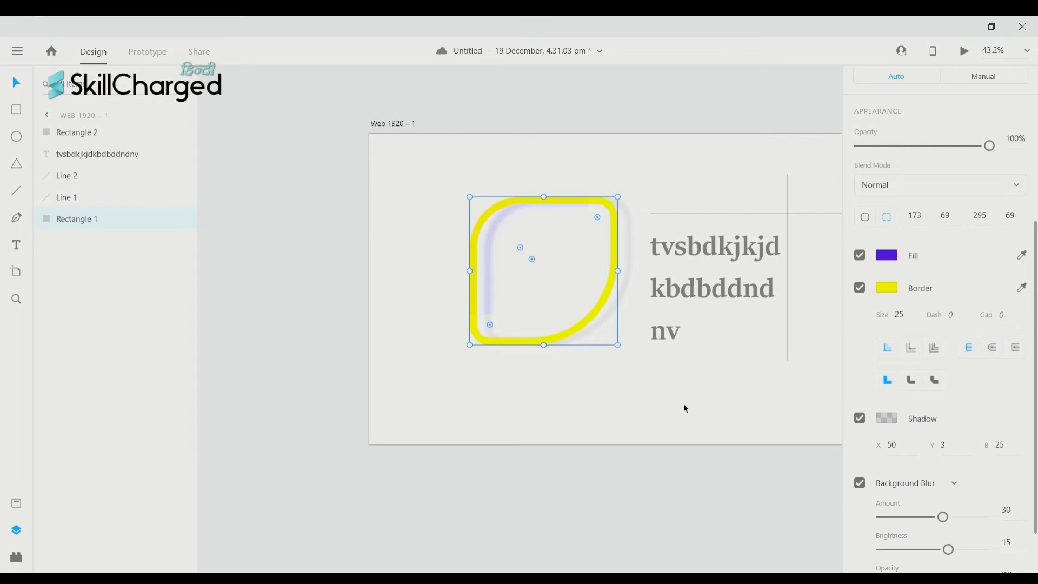
scroll(884, 398, "down", 2)
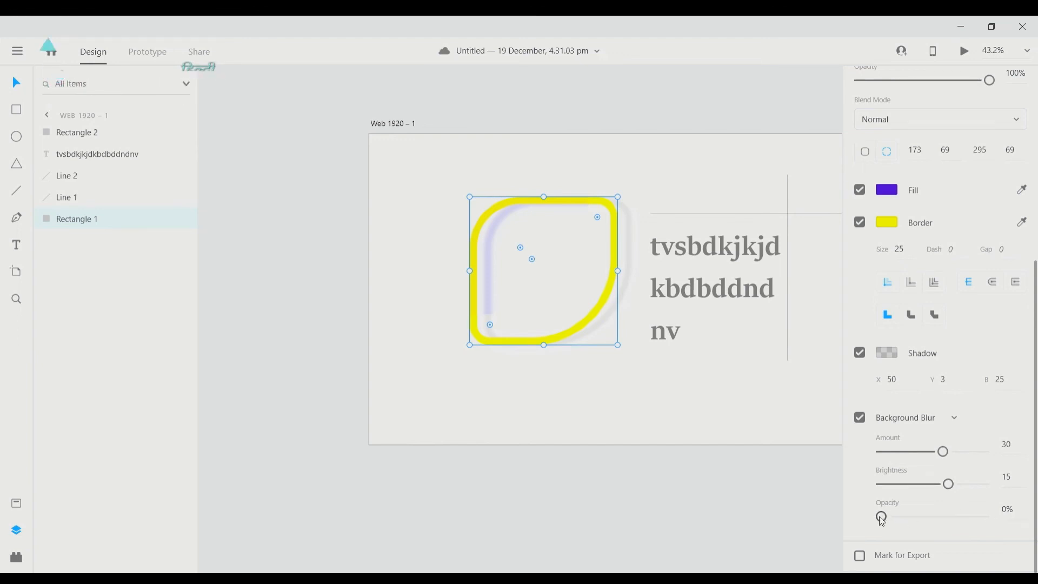
- Set the background blur to opacity 0%, brightness 17 and amount 25
mouse_move(882, 520)
left_mouse_down()
mouse_move(987, 521)
mouse_move(877, 522)
left_mouse_up()
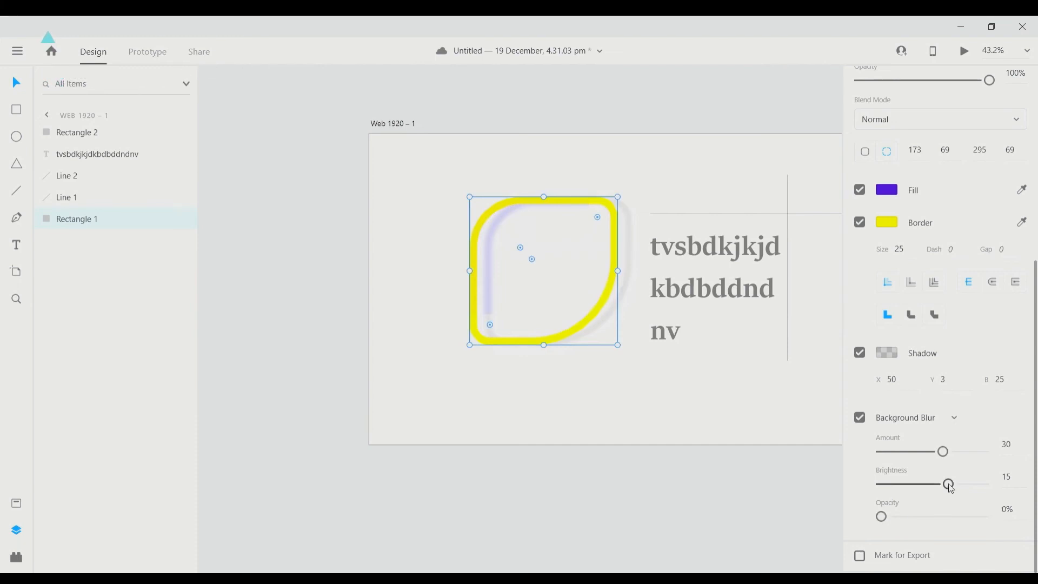
mouse_move(948, 484)
left_mouse_down()
mouse_move(1016, 491)
mouse_move(882, 490)
mouse_move(956, 495)
left_mouse_up()
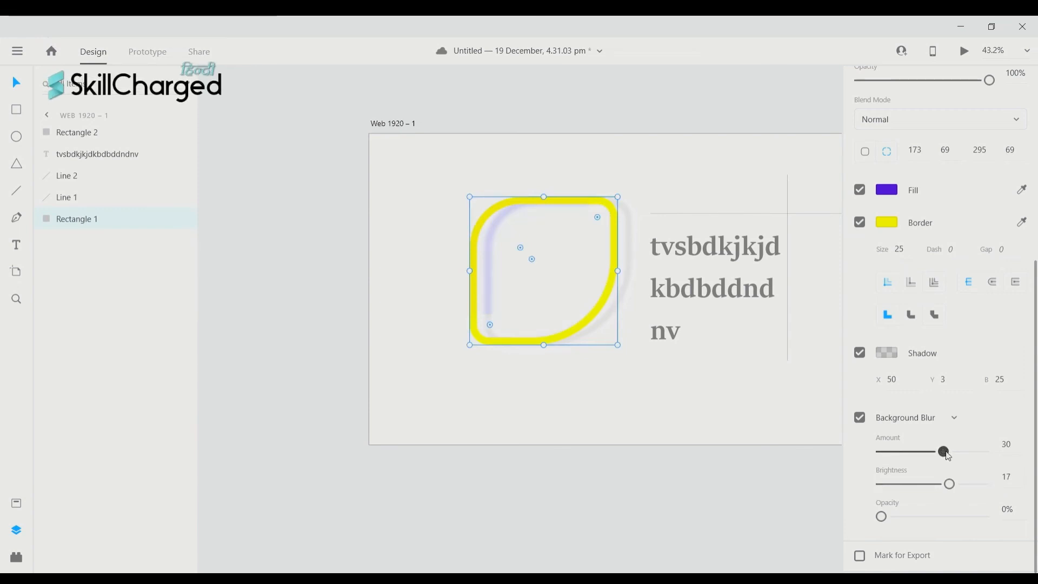
left_click_drag(949, 456, 997, 458)
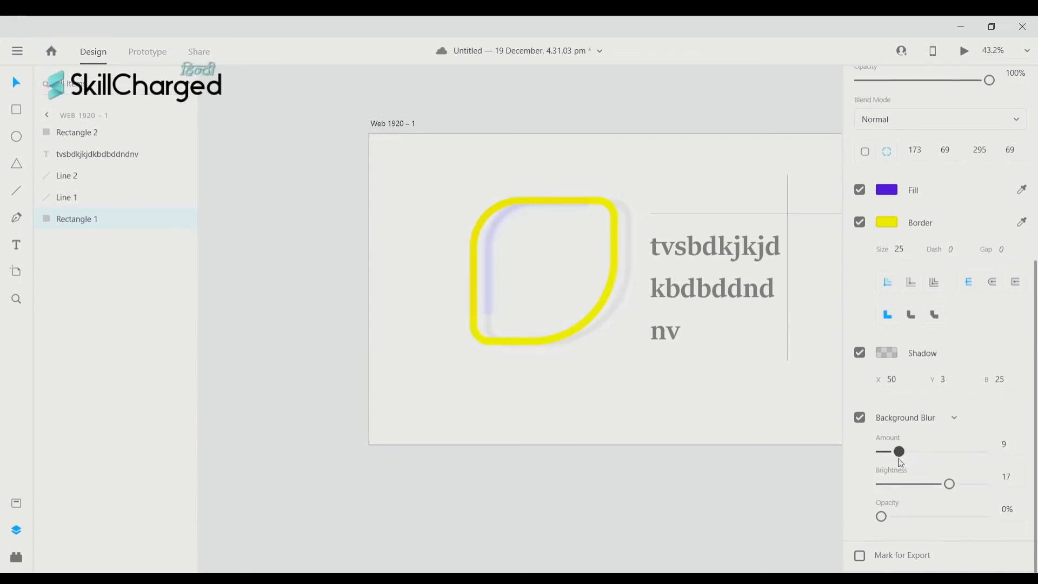
left_click_drag(900, 464, 938, 467)
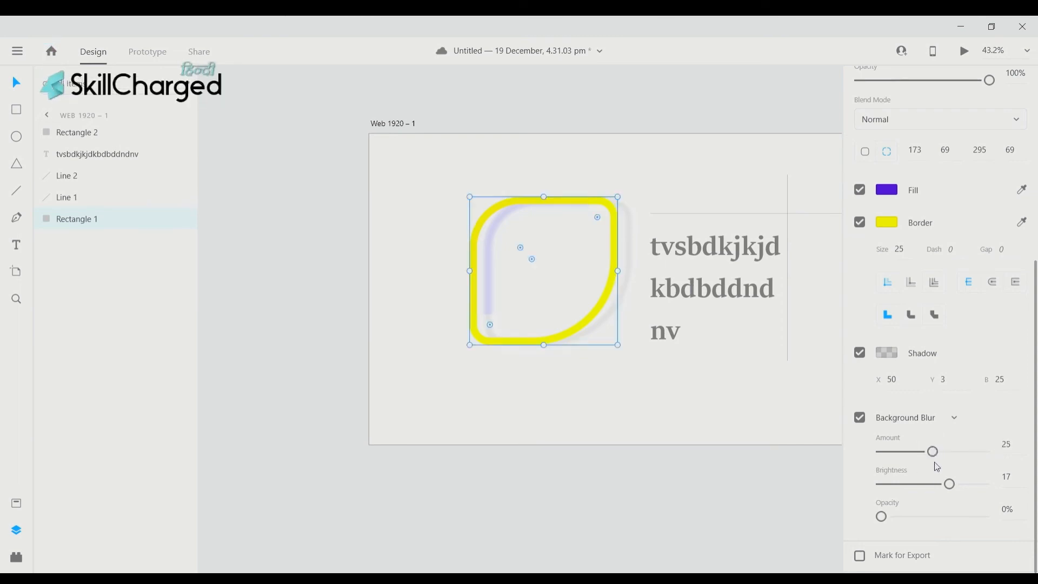
scroll(966, 443, "up", 2)
scroll(966, 433, "down", 2)
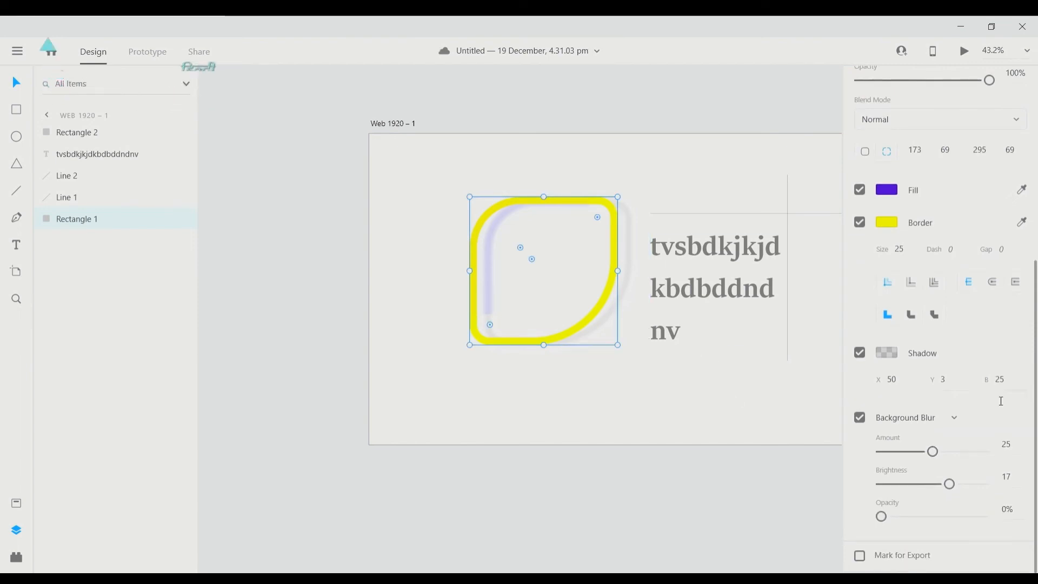
scroll(698, 357, "left", 2)
scroll(694, 322, "left", 4)
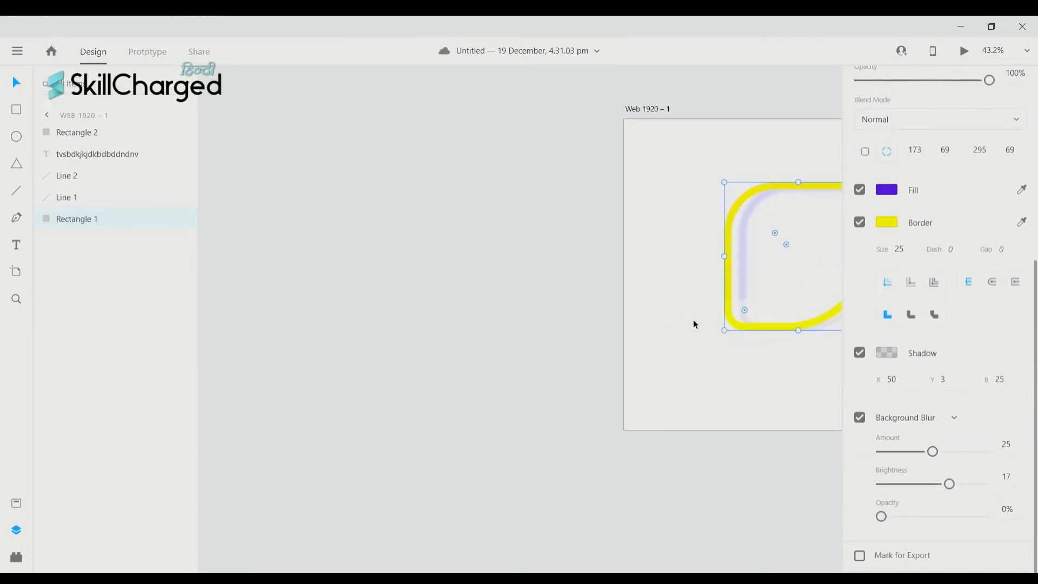
scroll(694, 322, "right", 7)
scroll(694, 321, "left", 1)
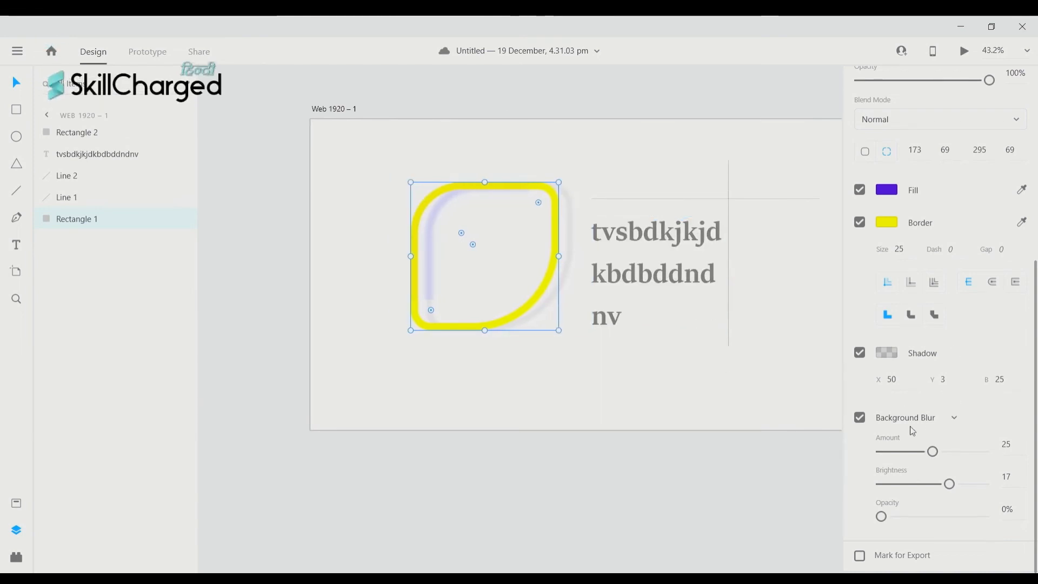
scroll(911, 429, "up", 5)
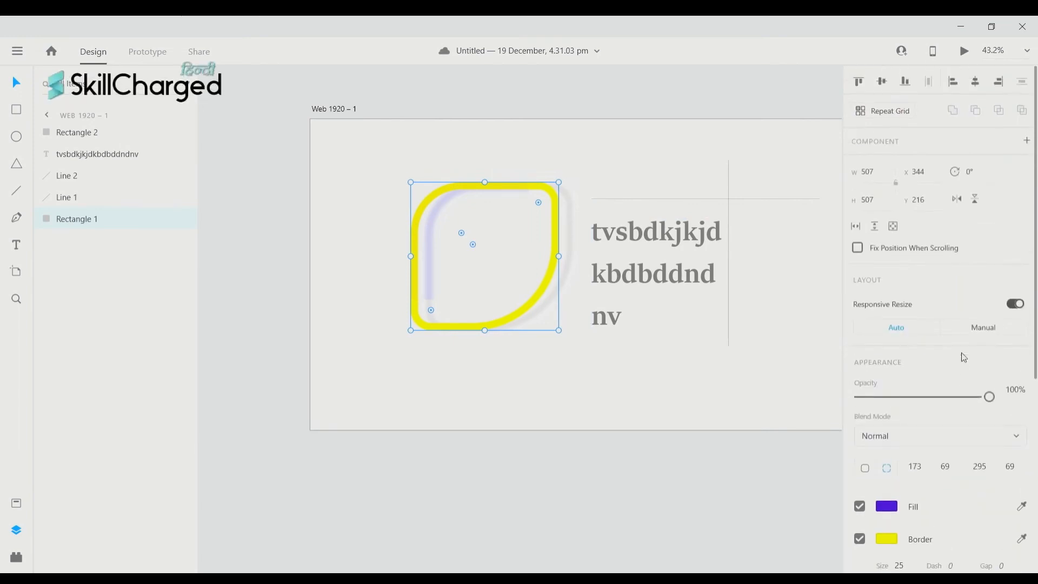
scroll(964, 357, "down", 5)
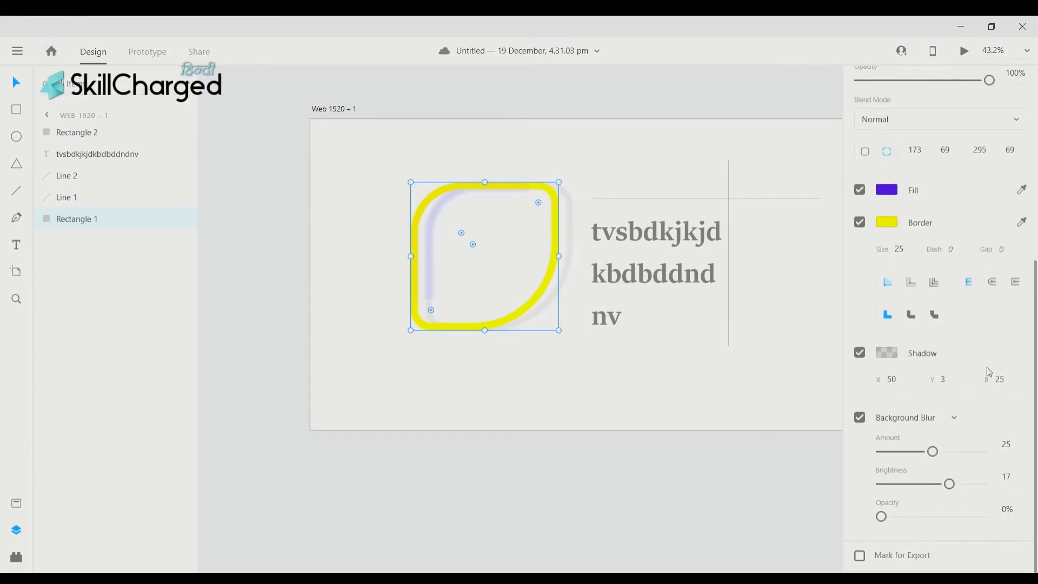
- Try linear and radial gradient fills on the leaf, ending on solid purple #481BB1
left_click(887, 191)
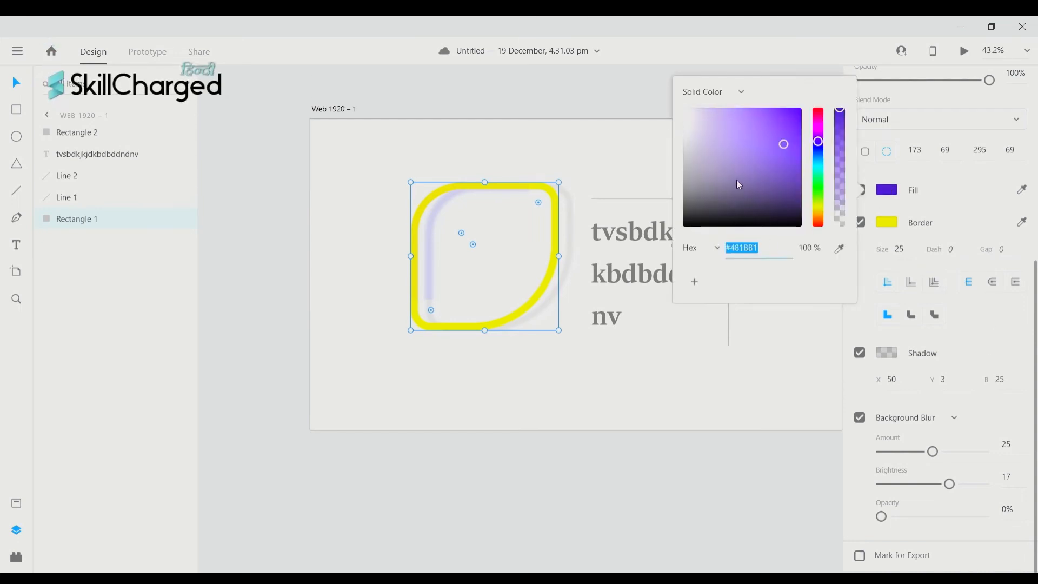
left_click(742, 92)
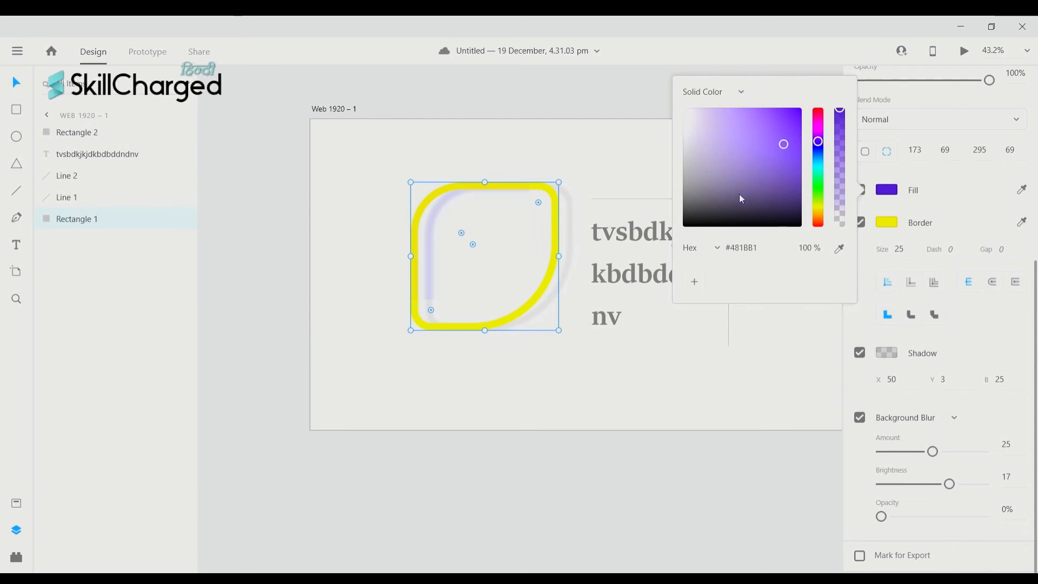
left_click(744, 93)
left_click(732, 118)
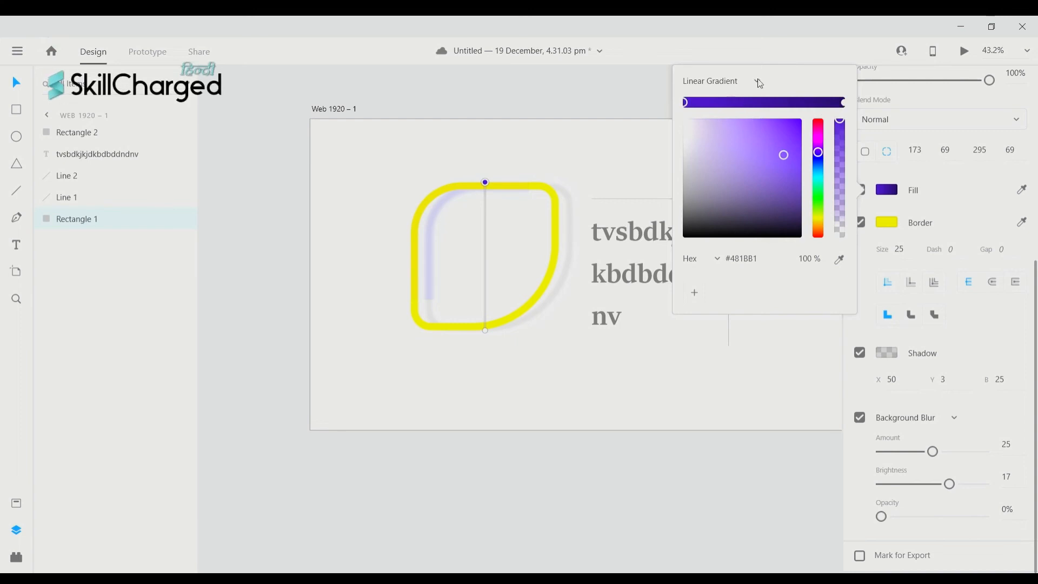
left_click(739, 109)
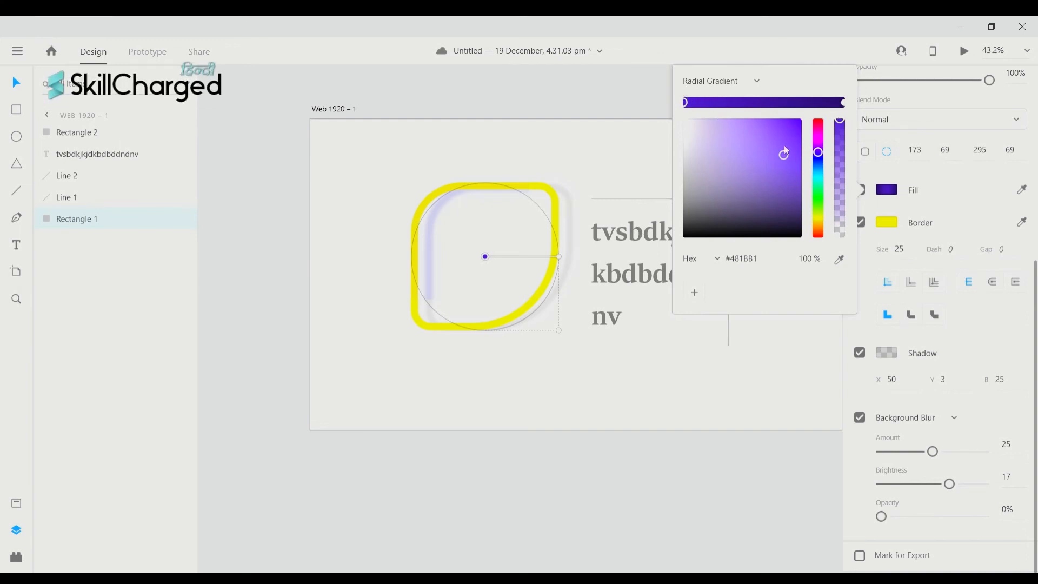
left_click(740, 58)
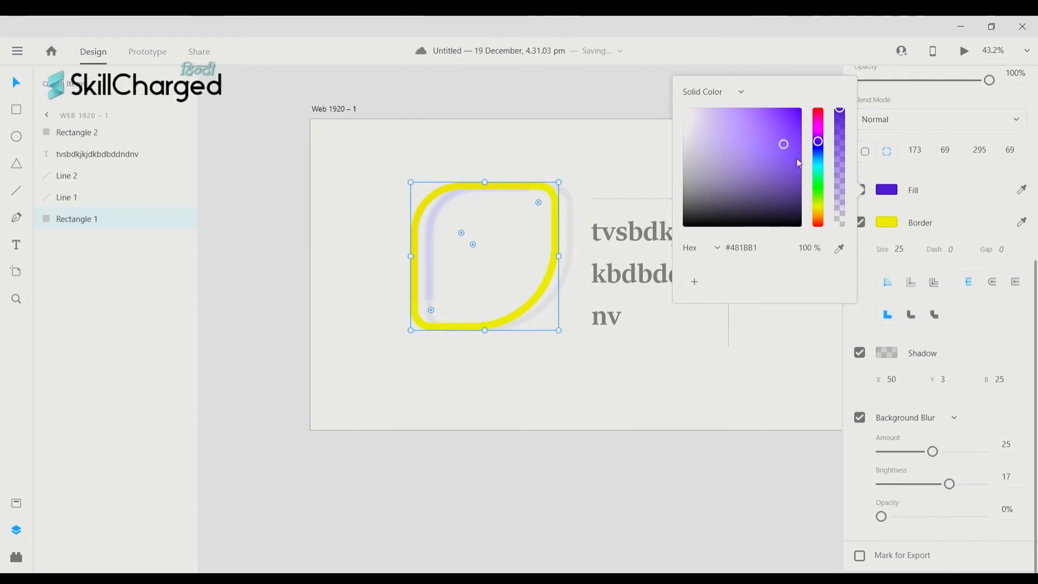
- Make the leaf's solid fill green #35A619, restoring opacity to 100% after testing lower values
left_click_drag(820, 145, 829, 192)
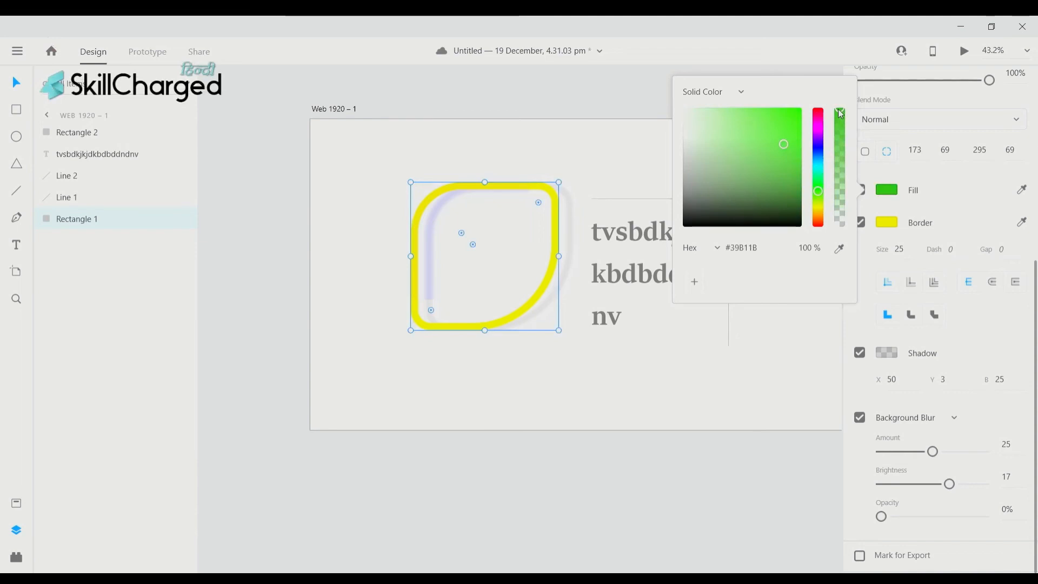
left_click_drag(841, 113, 841, 126)
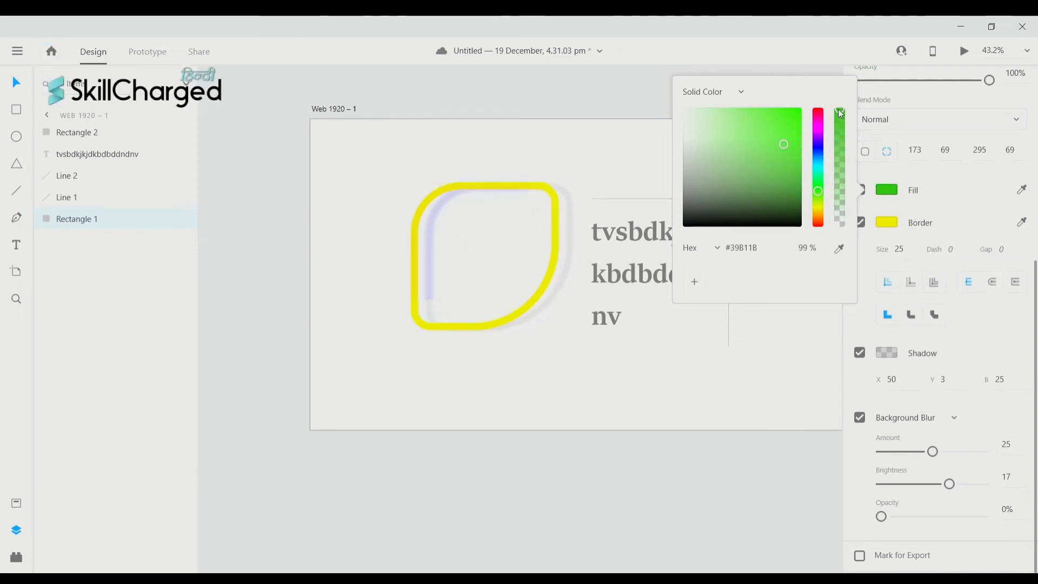
left_click_drag(833, 214, 834, 215)
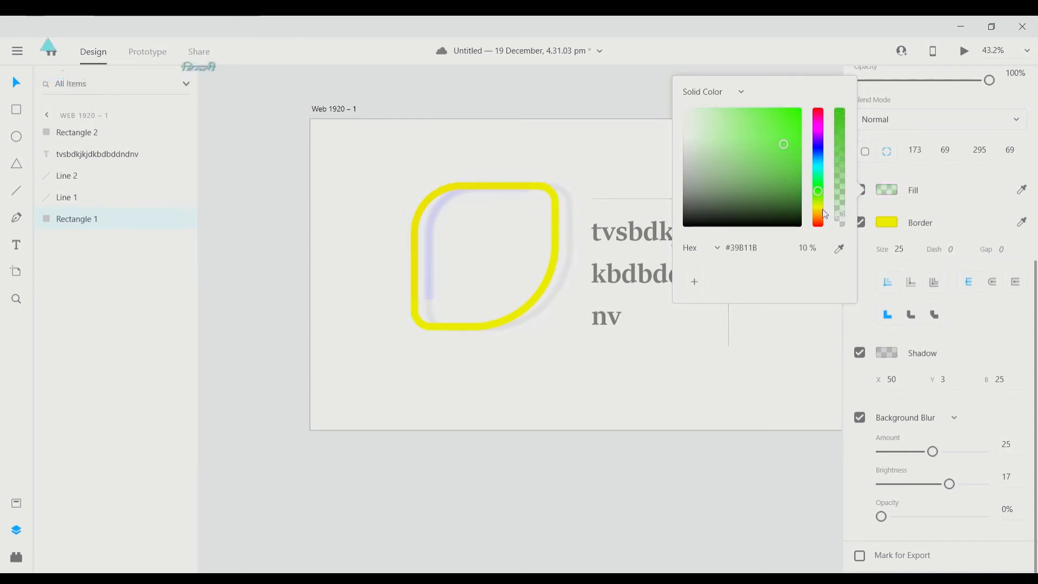
left_click_drag(765, 176, 791, 163)
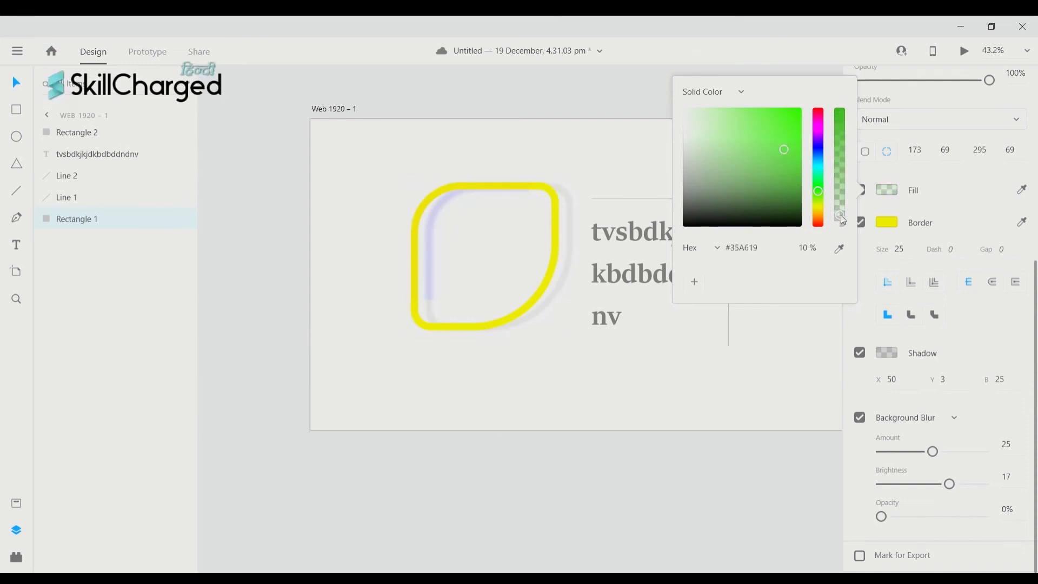
mouse_move(837, 136)
left_mouse_down()
mouse_move(840, 180)
mouse_move(841, 132)
left_mouse_up()
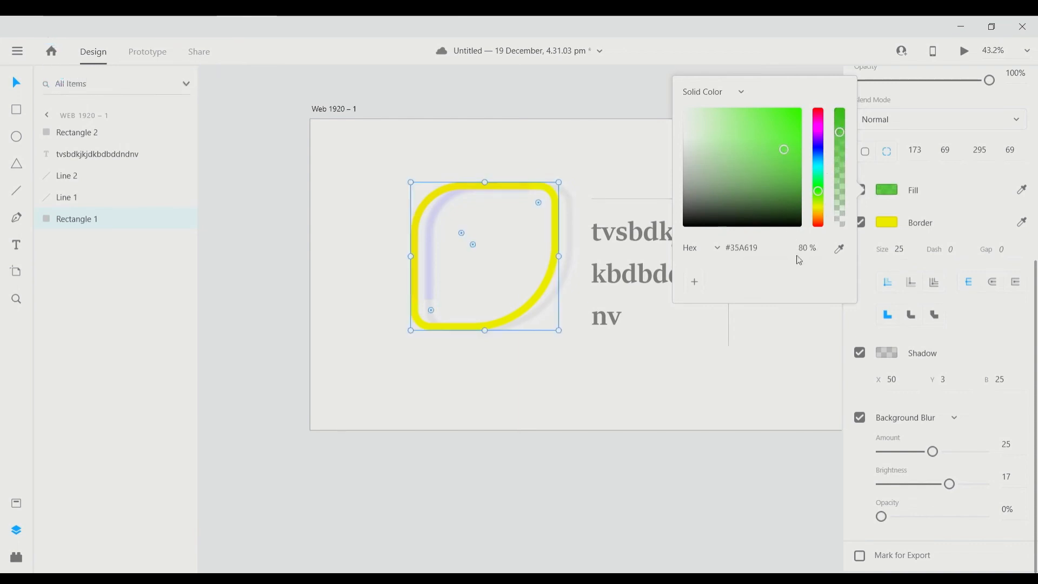
left_click_drag(840, 132, 838, 103)
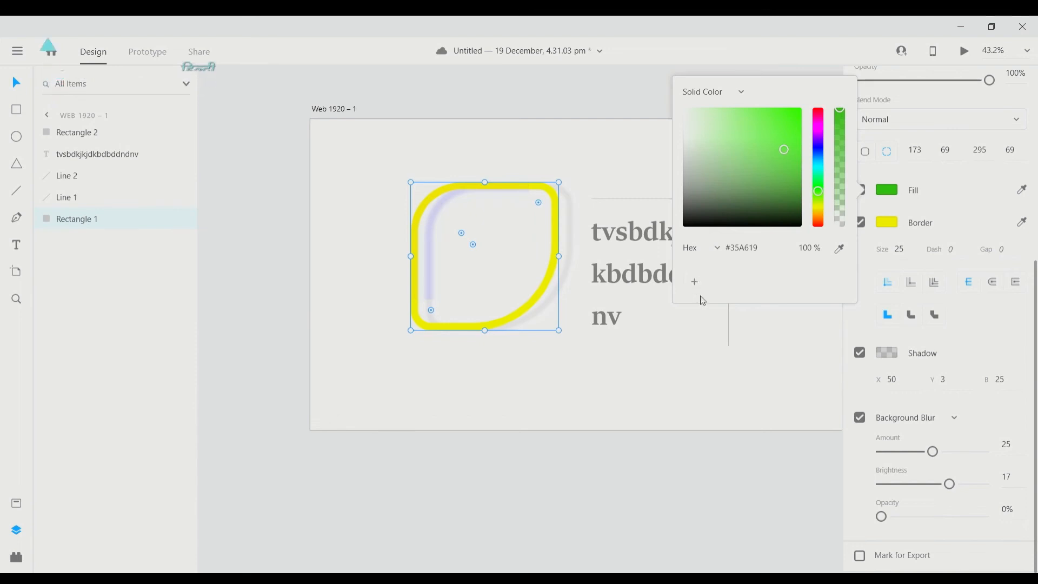
- Set the leaf fill's opacity to 50%
left_click(773, 256)
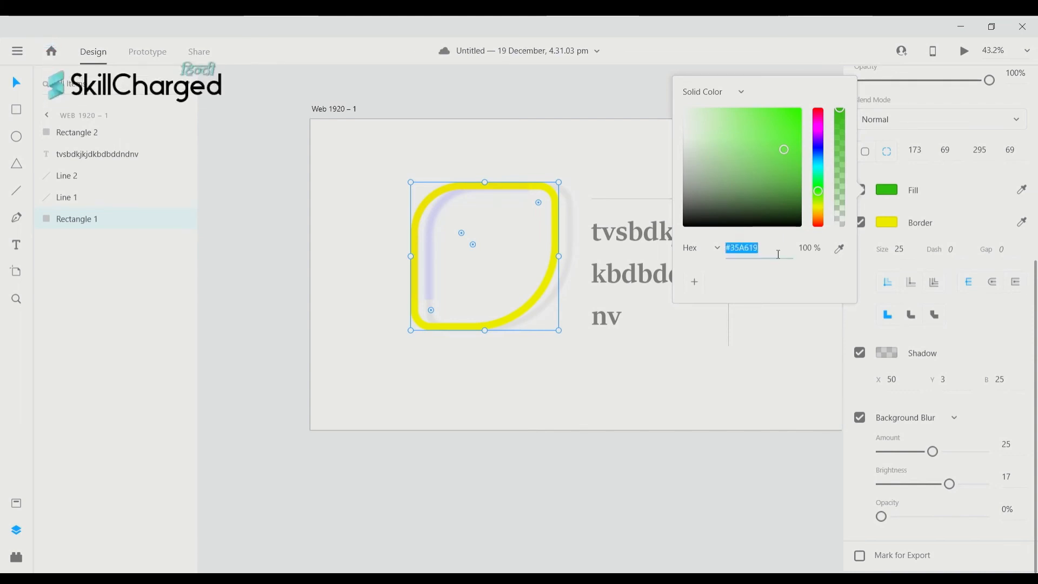
type("gdxhgchgc")
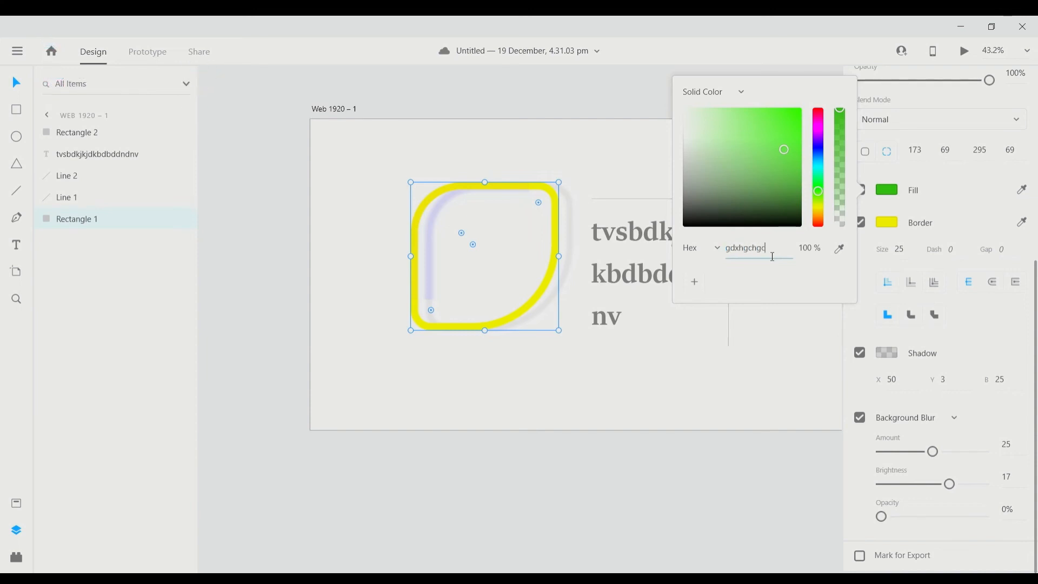
type("jh")
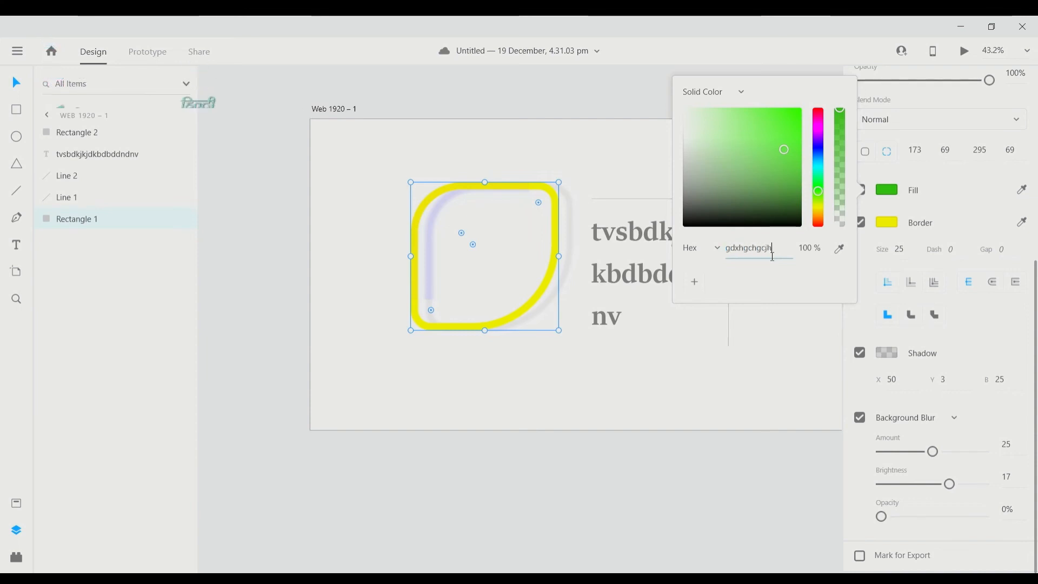
left_click(818, 251)
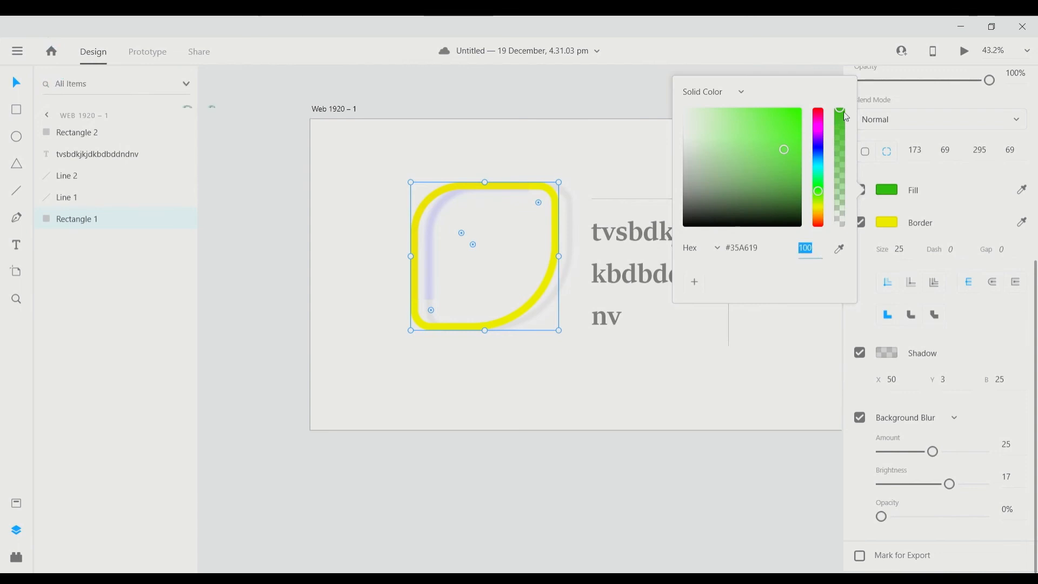
mouse_move(843, 112)
left_mouse_down()
mouse_move(845, 163)
mouse_move(840, 108)
left_mouse_up()
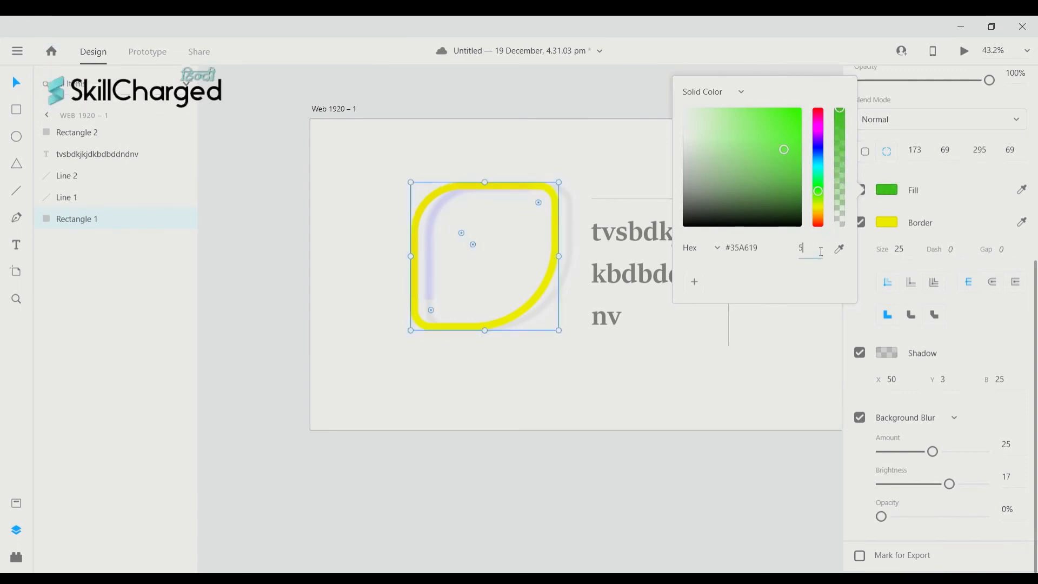
type("50")
key("Return")
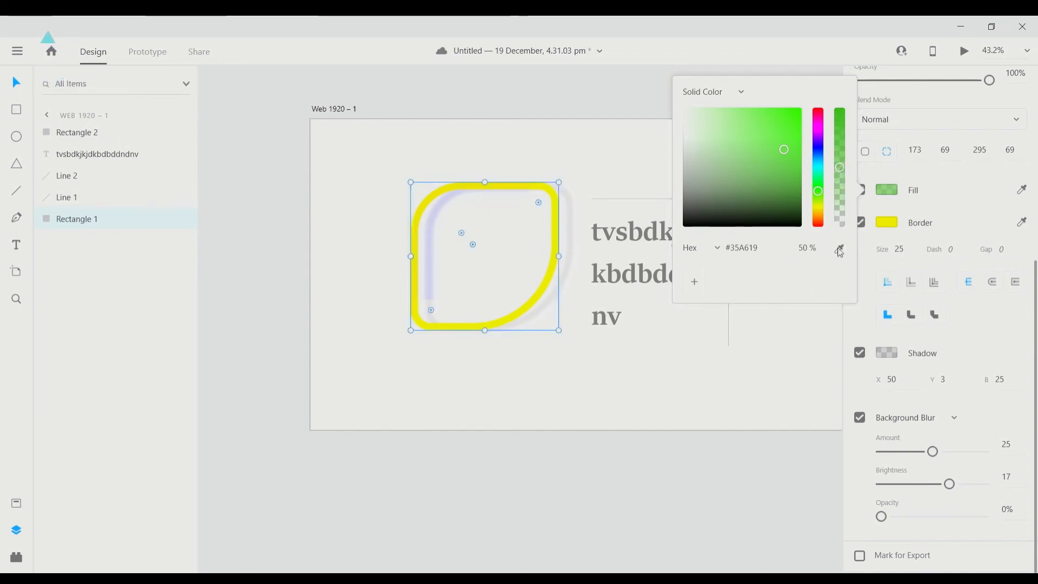
- Eyedrop the text colour, then the yellow border colour, into the leaf's fill
left_click(840, 250)
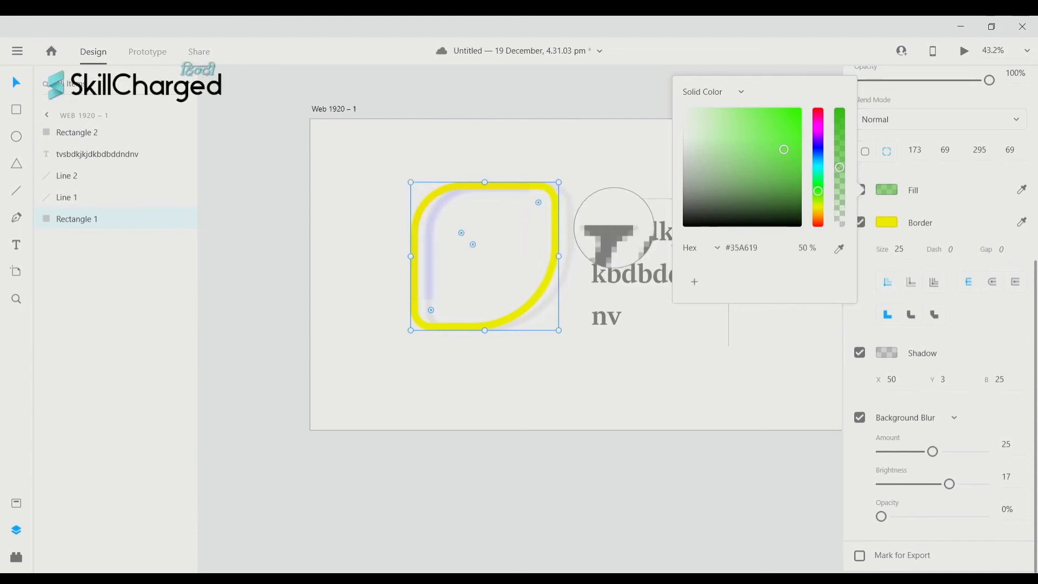
left_click(613, 227)
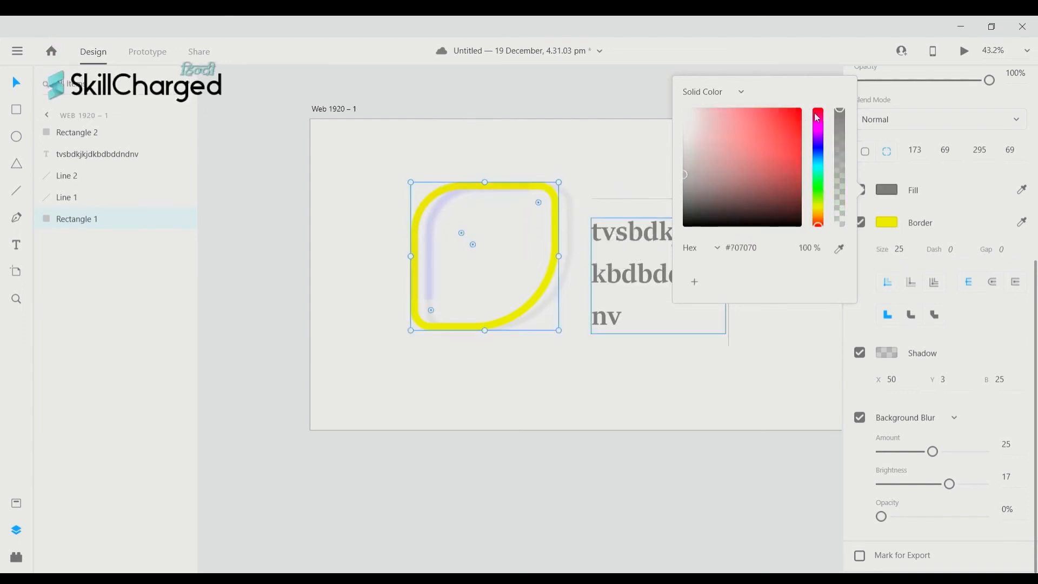
scroll(601, 184, "up", 1)
scroll(601, 184, "right", 1)
scroll(602, 187, "up", 1)
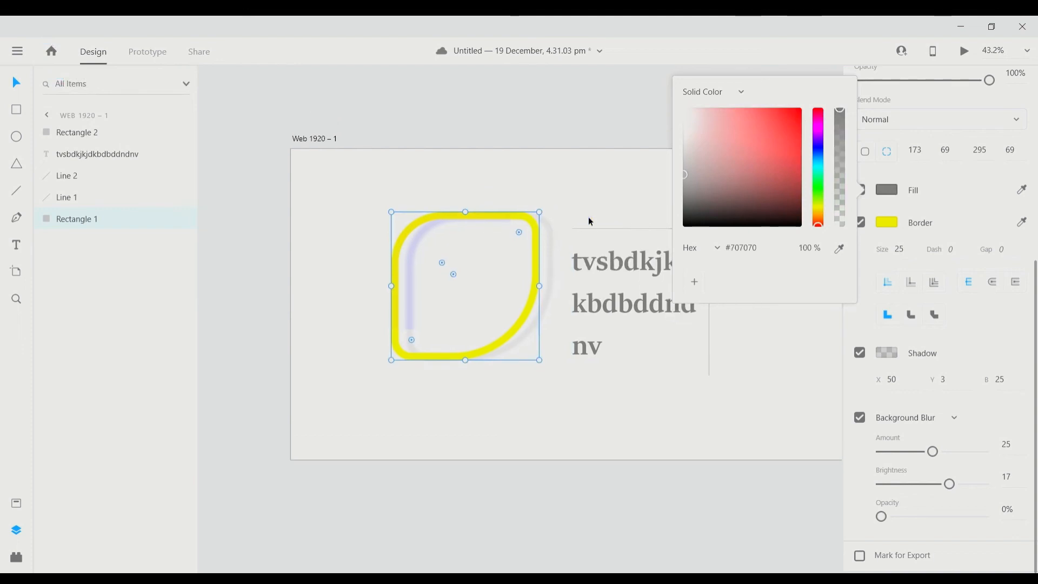
left_click(839, 249)
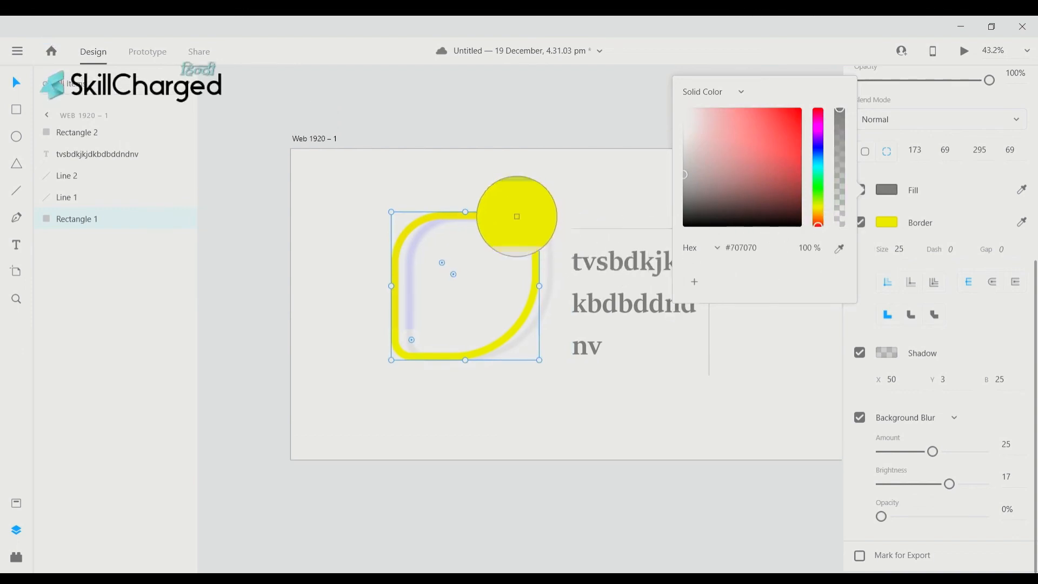
left_click(517, 217)
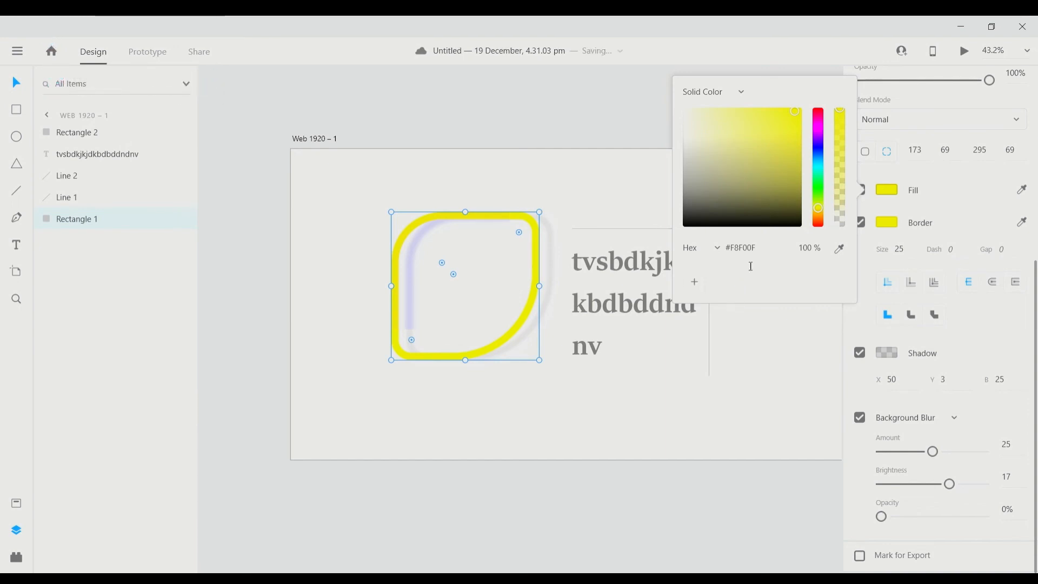
- Resample the border yellow #F4E718 into the fill and save it as a swatch
left_click_drag(771, 198, 775, 130)
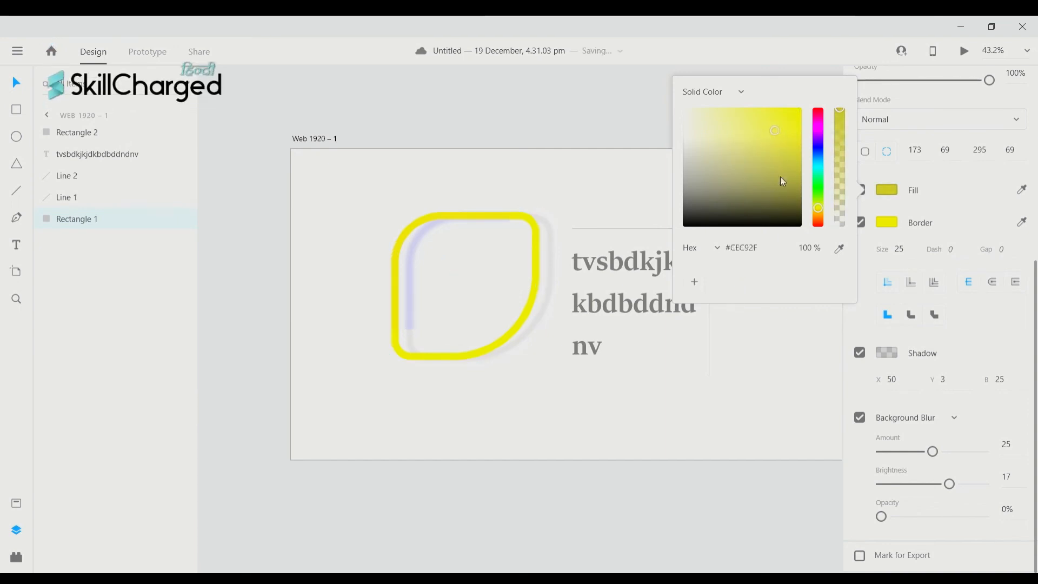
left_click(761, 258)
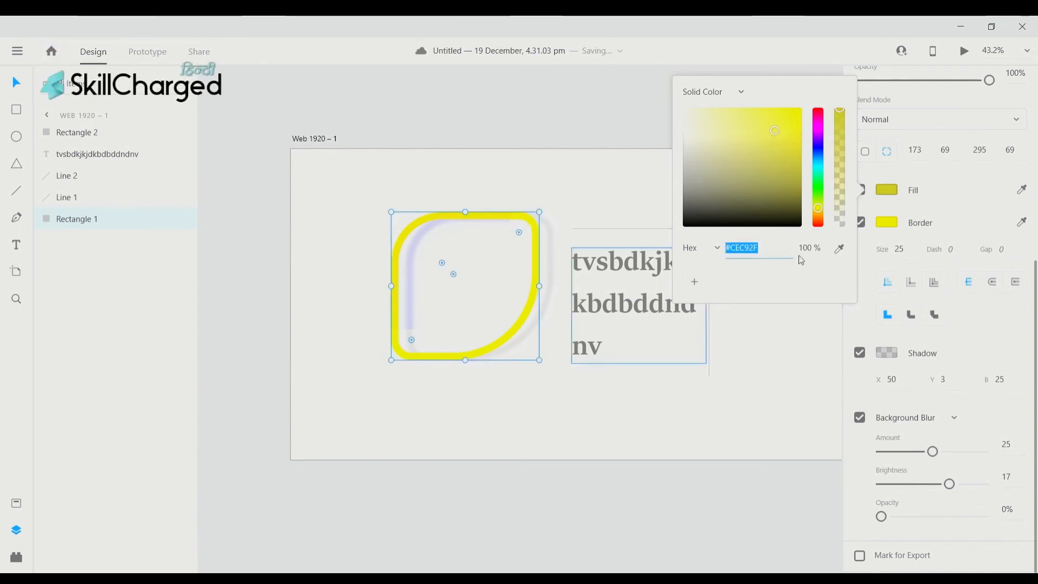
left_click(840, 248)
left_click(502, 215)
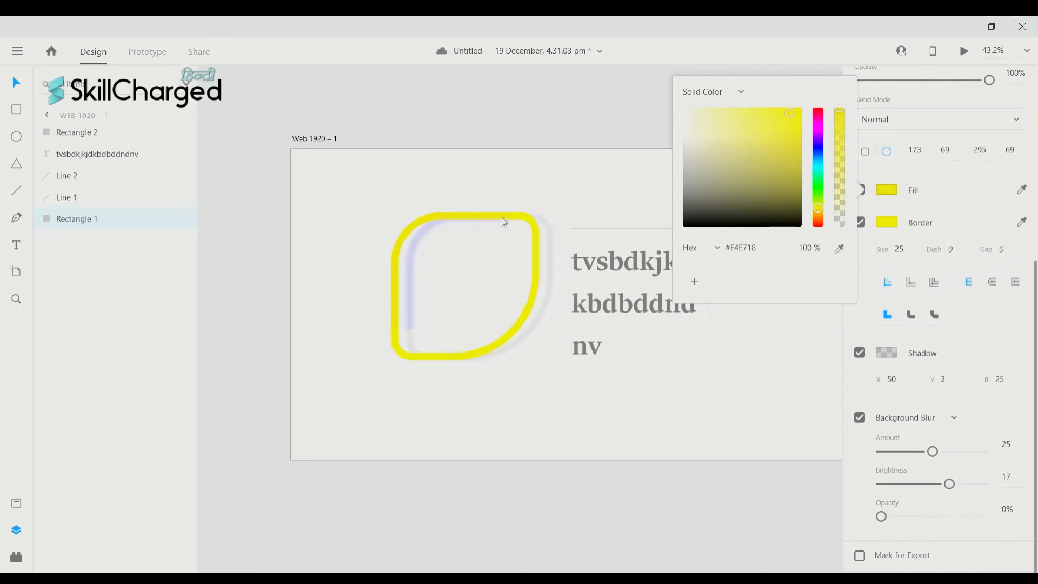
left_click(696, 283)
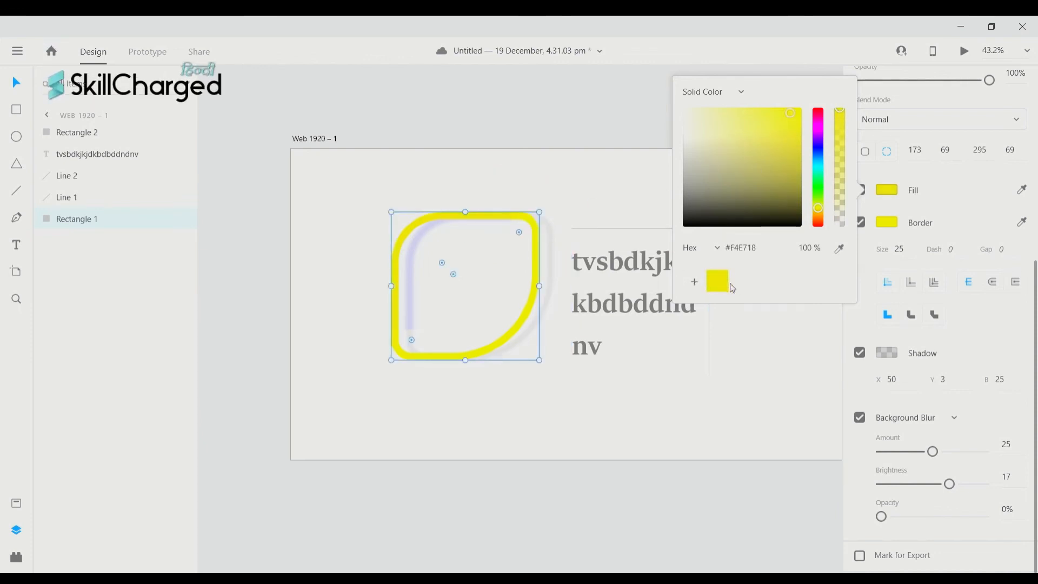
left_click(651, 109)
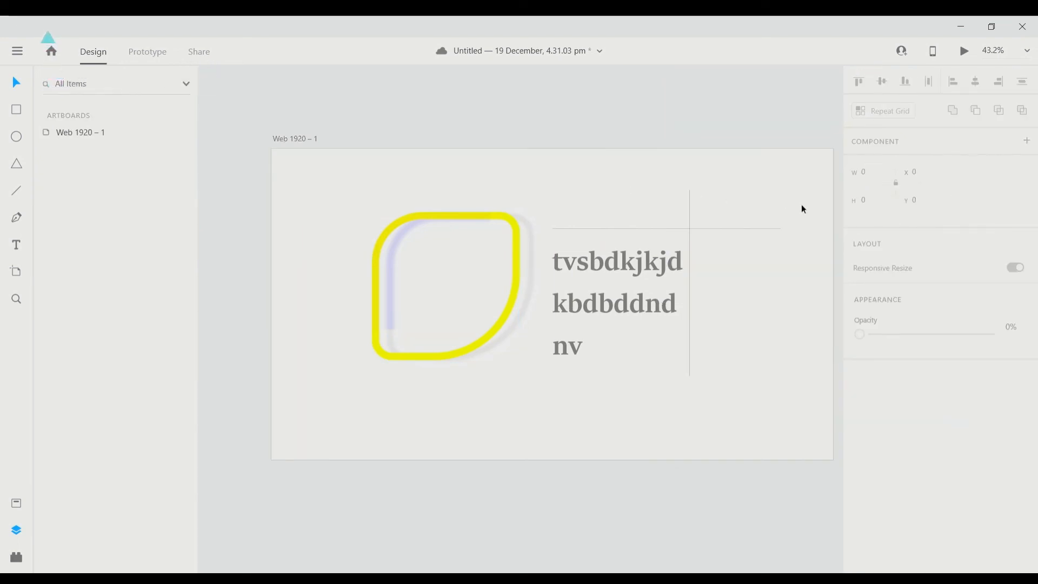
- Draw a new 1028 × 375 artboard below the first one
scroll(566, 445, "down", 3)
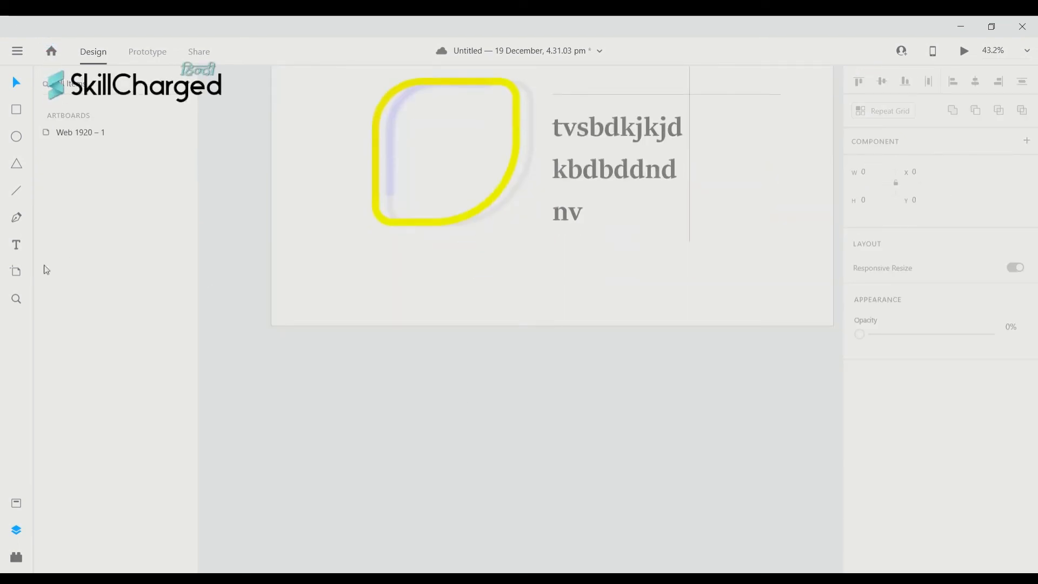
left_click(16, 271)
left_click_drag(288, 352, 589, 464)
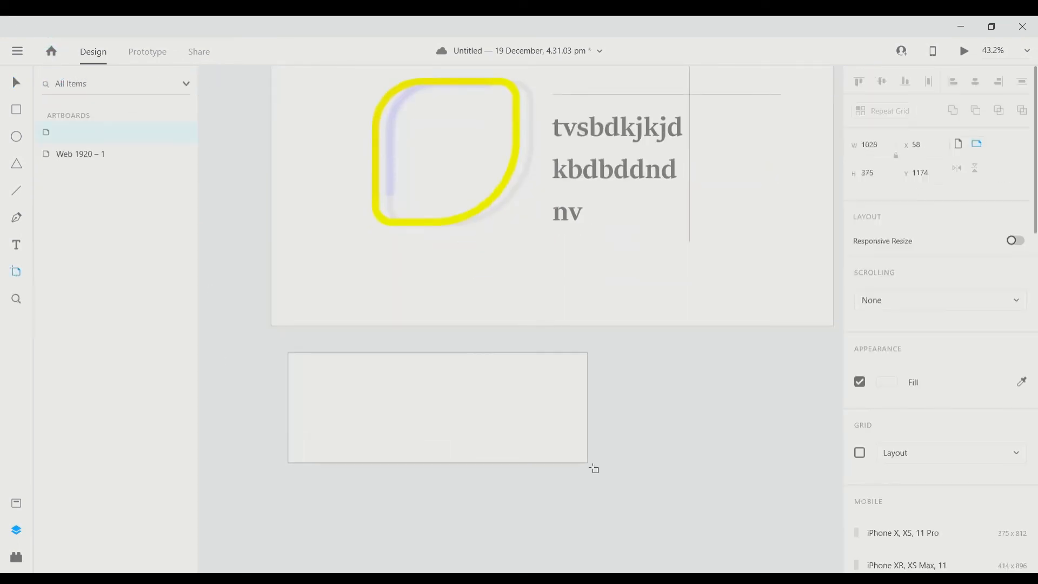
scroll(939, 443, "down", 5)
scroll(939, 443, "up", 5)
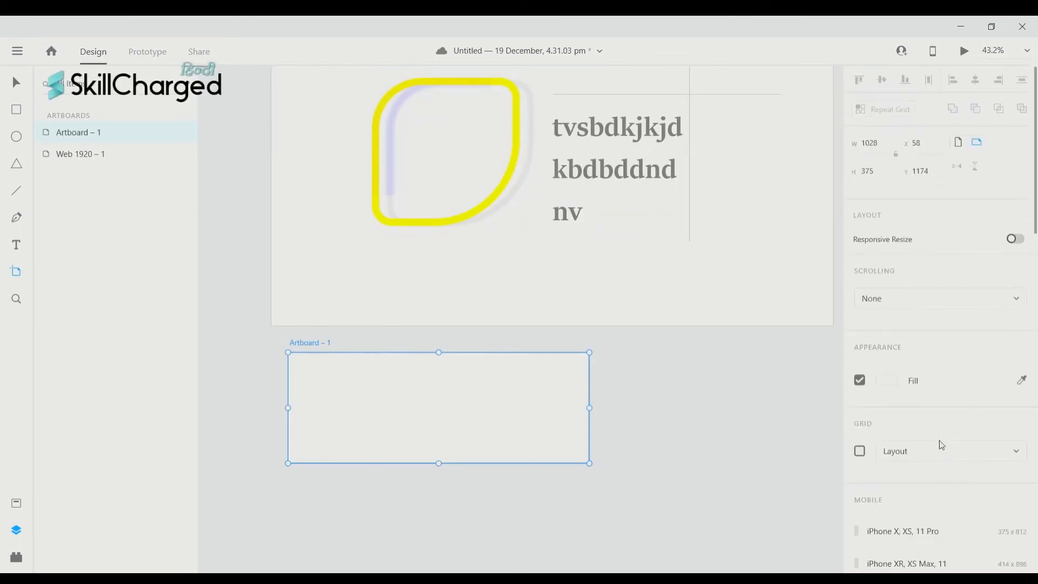
- Fill Artboard – 1 with the saved yellow as a linear gradient
left_click(889, 383)
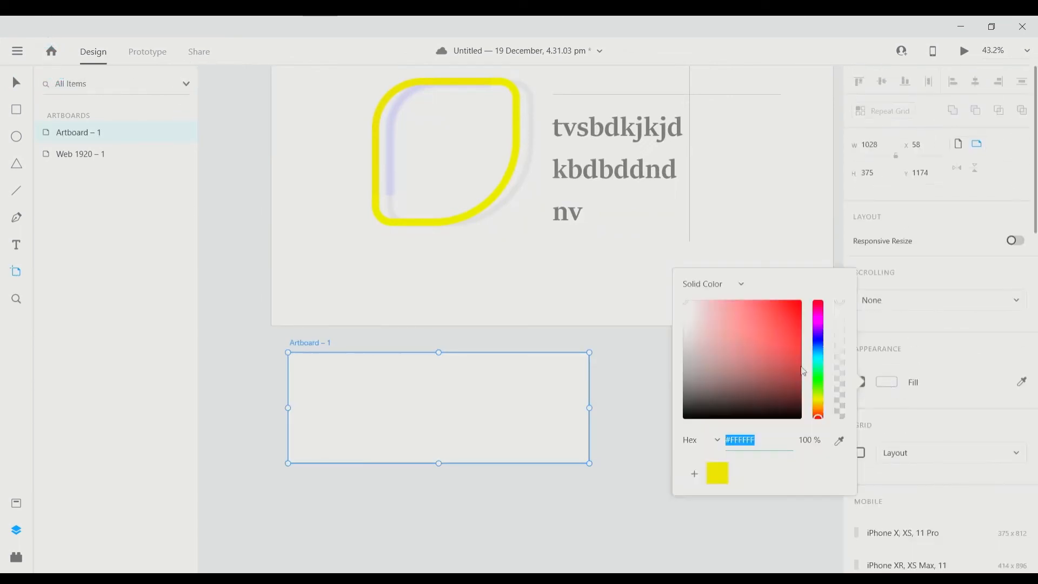
left_click(718, 475)
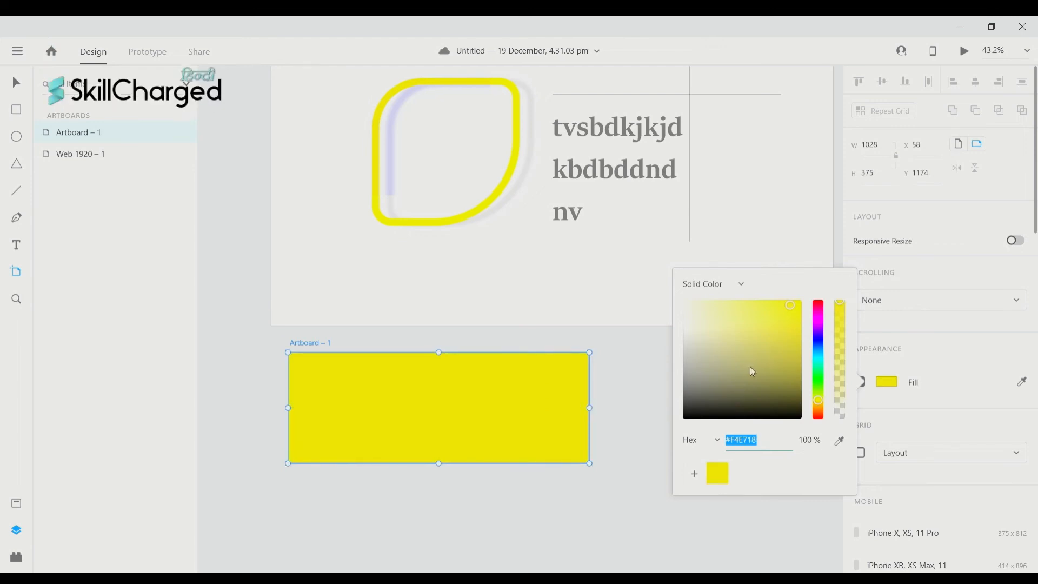
left_click(739, 284)
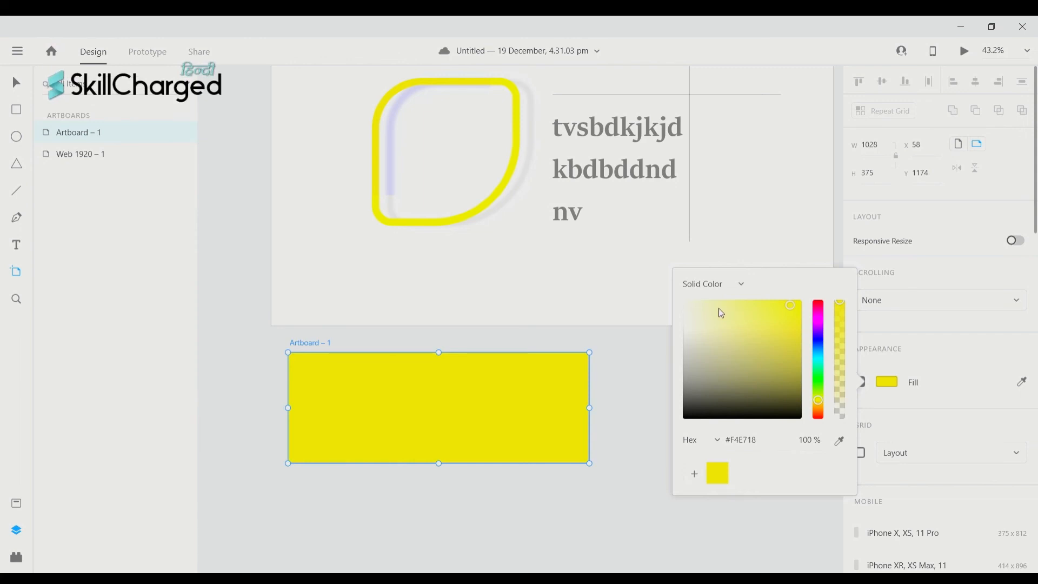
left_click(733, 314)
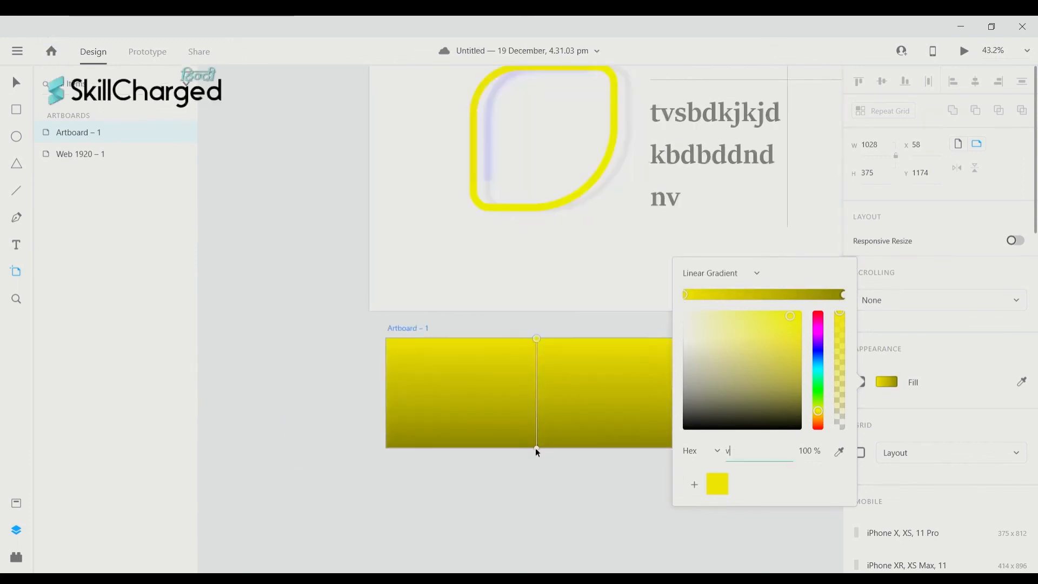
- Angle Artboard – 1's gradient diagonally and make its end colour bright green #48E98F
scroll(535, 428, "up", 1)
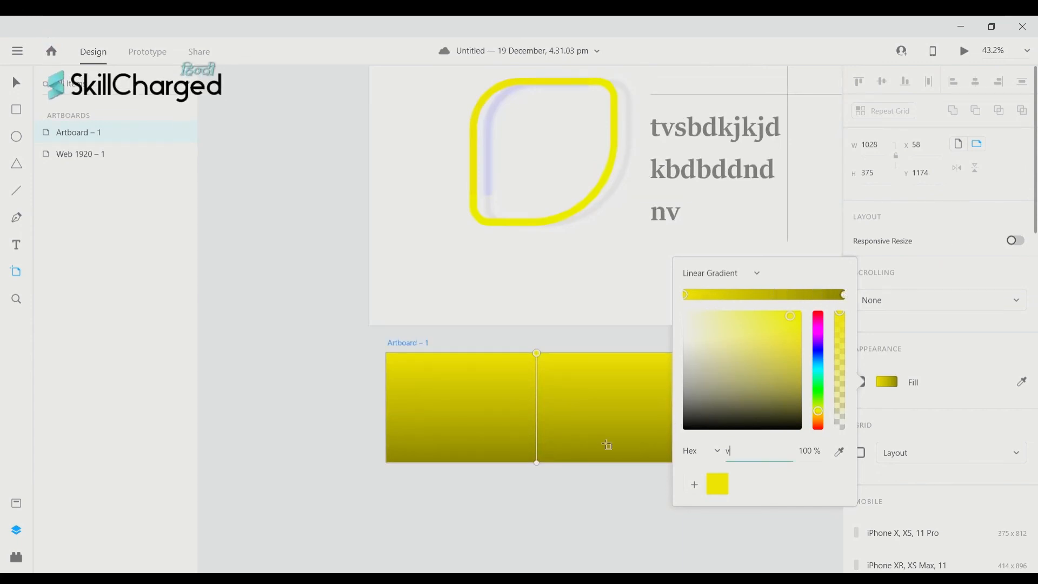
left_click_drag(536, 462, 578, 417)
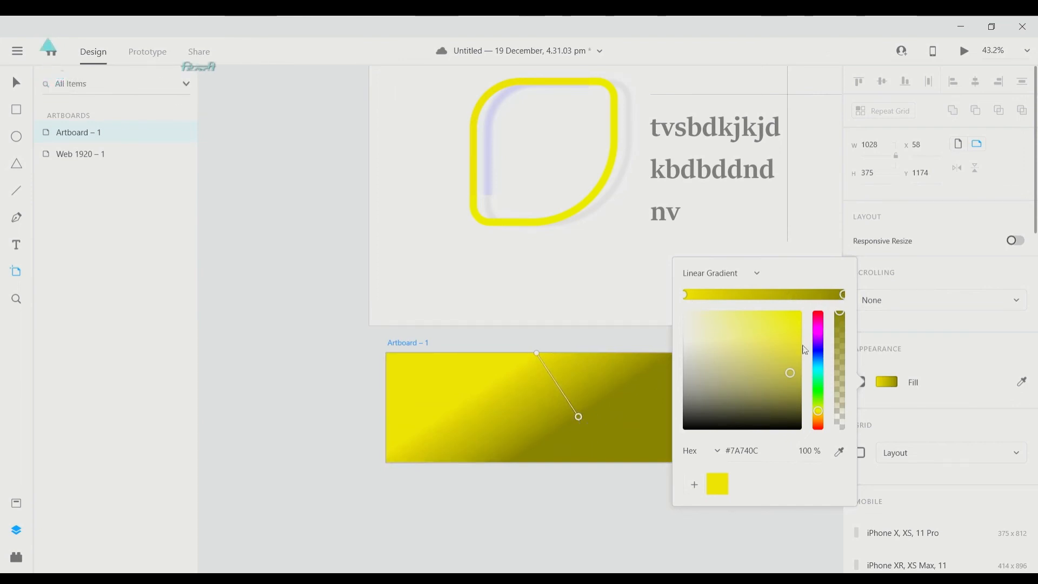
left_click_drag(789, 376, 764, 322)
left_click(820, 382)
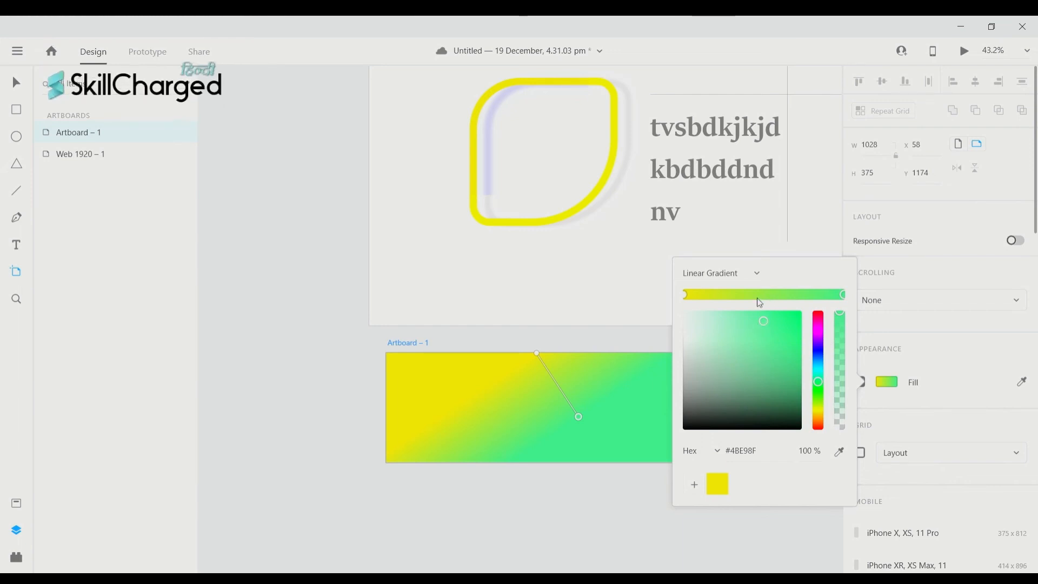
- Add a pink colour stop to the gradient and extend the green end toward the lower right
left_click(742, 295)
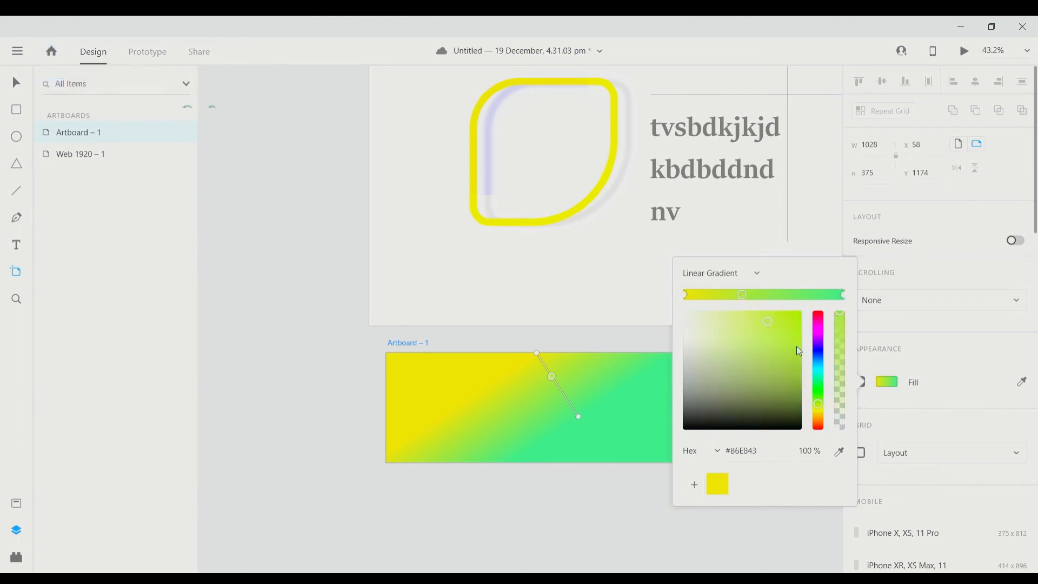
left_click(821, 326)
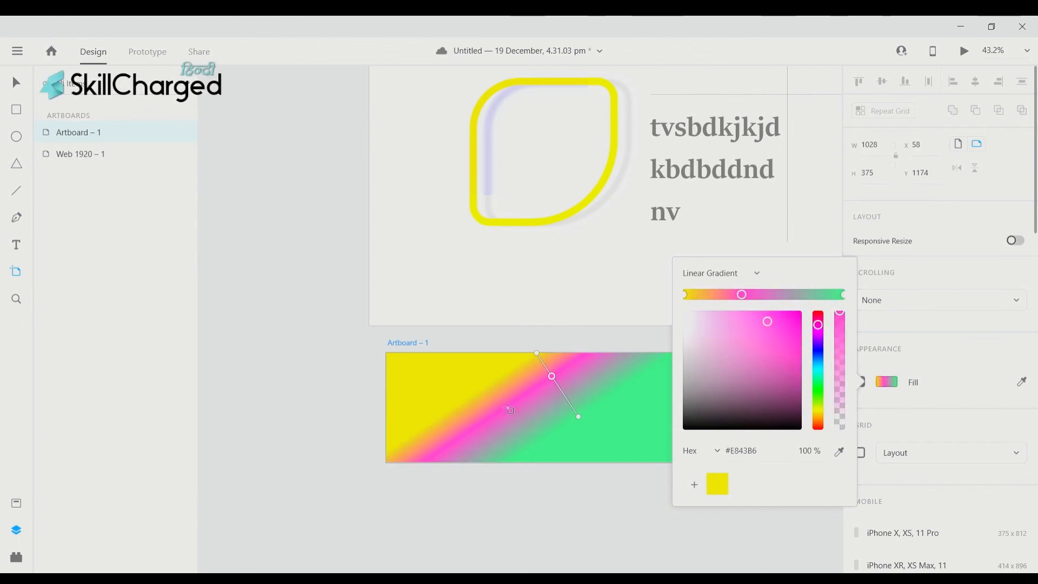
scroll(535, 427, "up", 1)
mouse_move(557, 395)
left_mouse_down()
mouse_move(575, 413)
mouse_move(546, 384)
mouse_move(554, 394)
left_mouse_up()
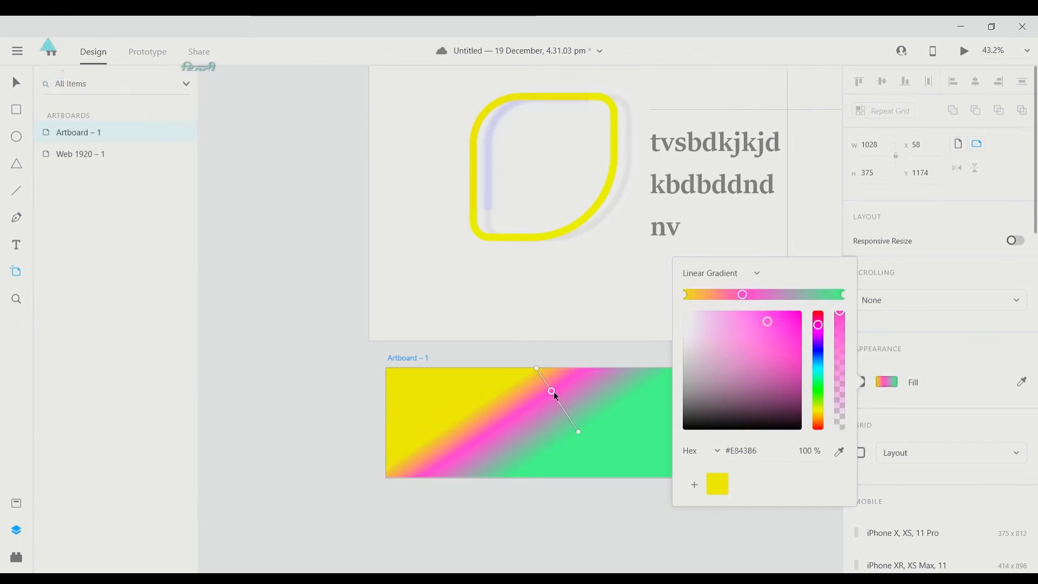
left_click_drag(578, 432, 649, 470)
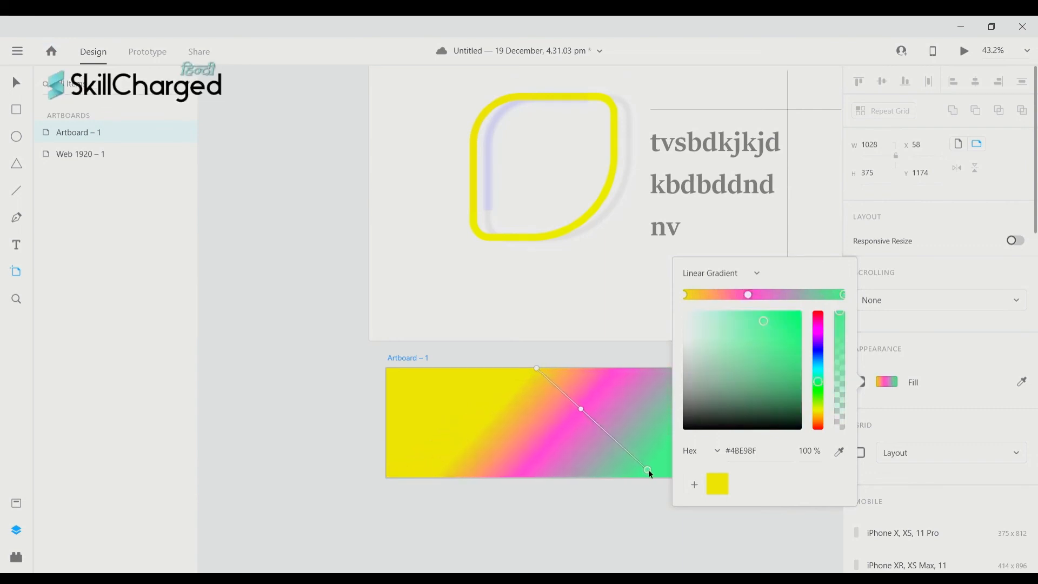
- Add a reddish-grey stop near the green end and slide it along the gradient
scroll(649, 469, "right", 5)
scroll(649, 469, "up", 1)
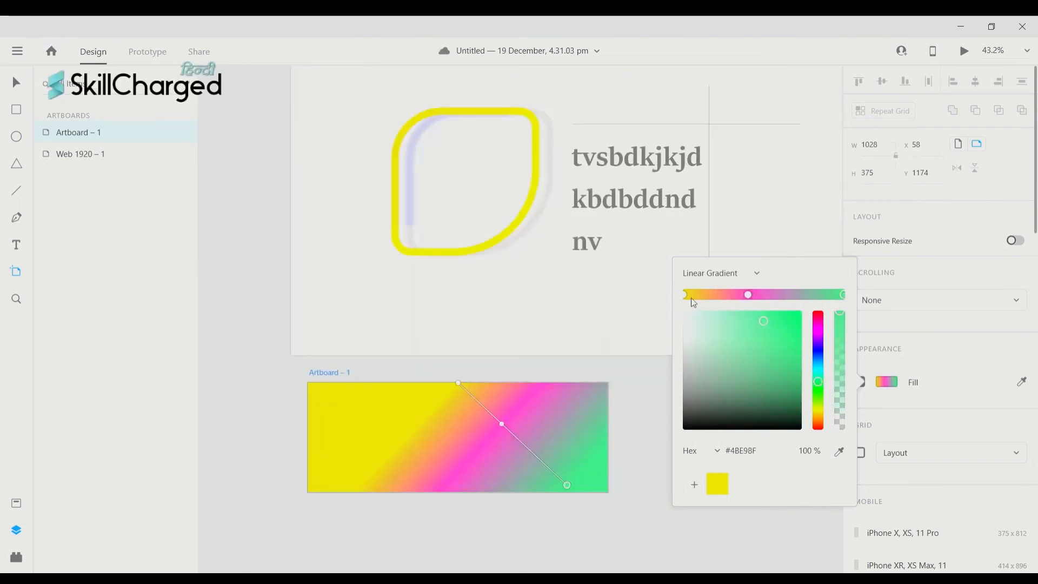
left_click(801, 295)
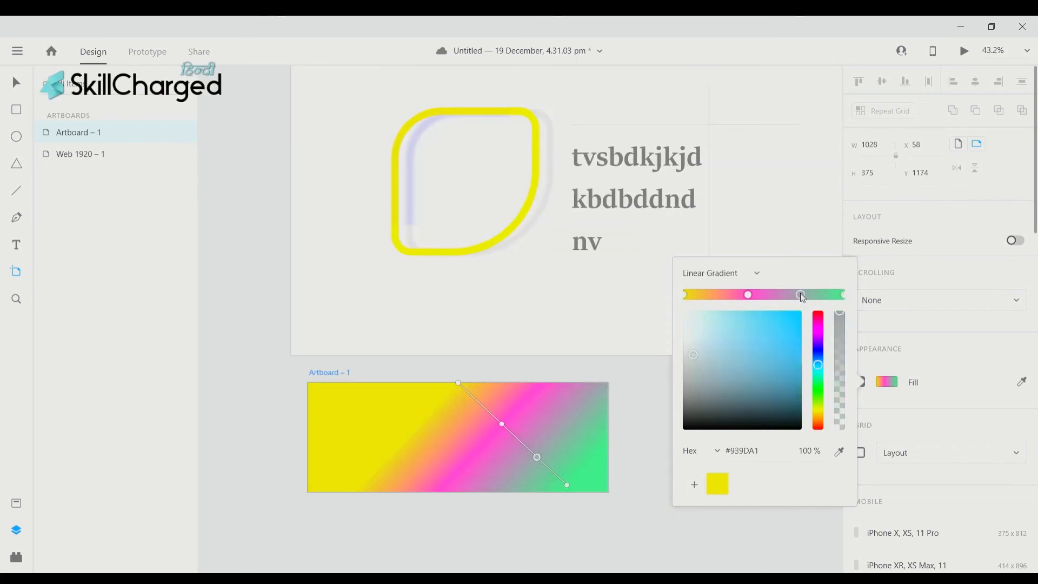
left_click(818, 427)
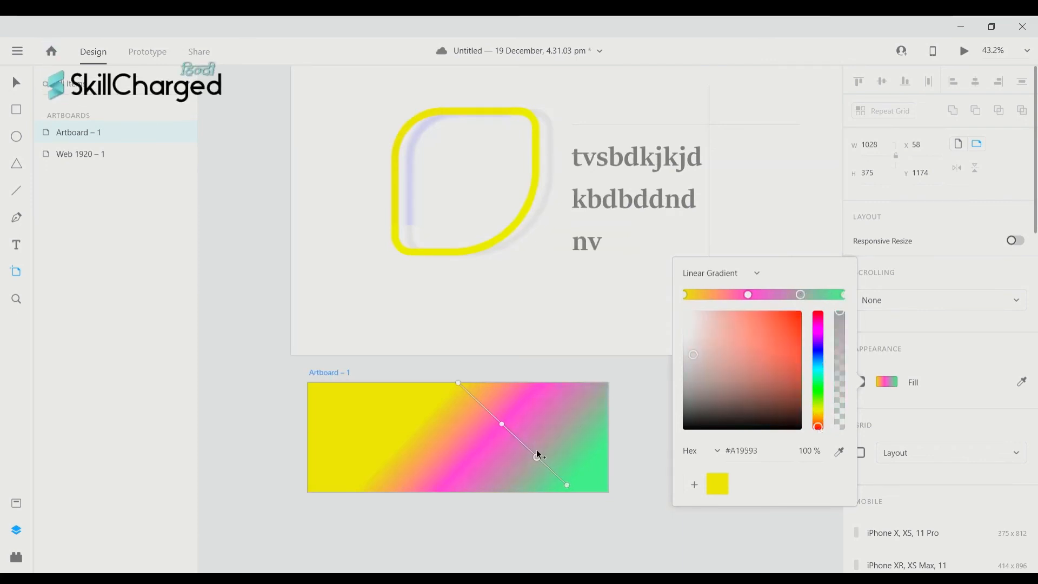
scroll(546, 431, "left", 1)
left_click_drag(557, 457, 485, 510)
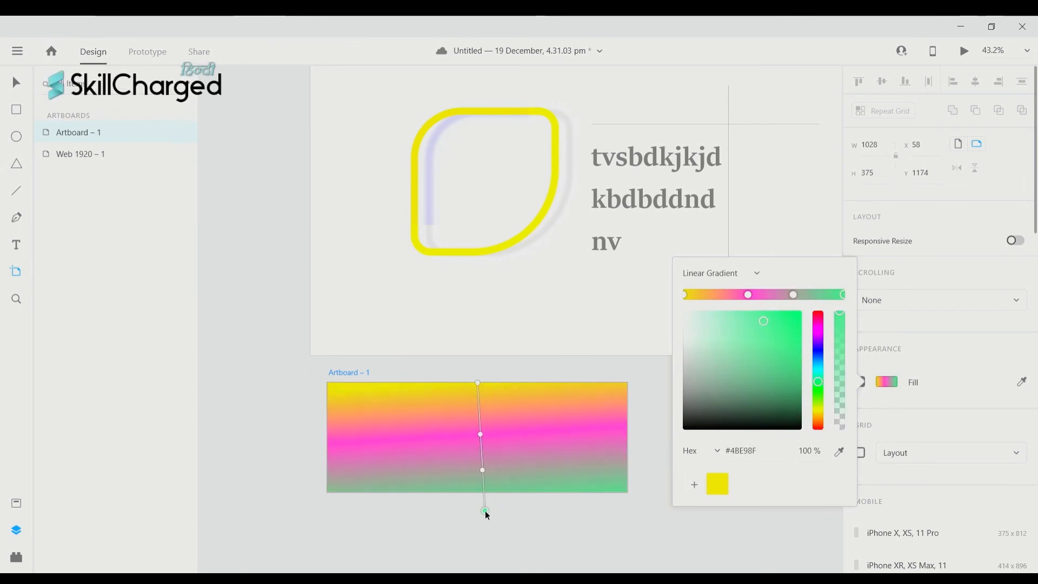
- Delete the pink stop and set the grey #A19593 stop midway up the vertical gradient
left_click(749, 297)
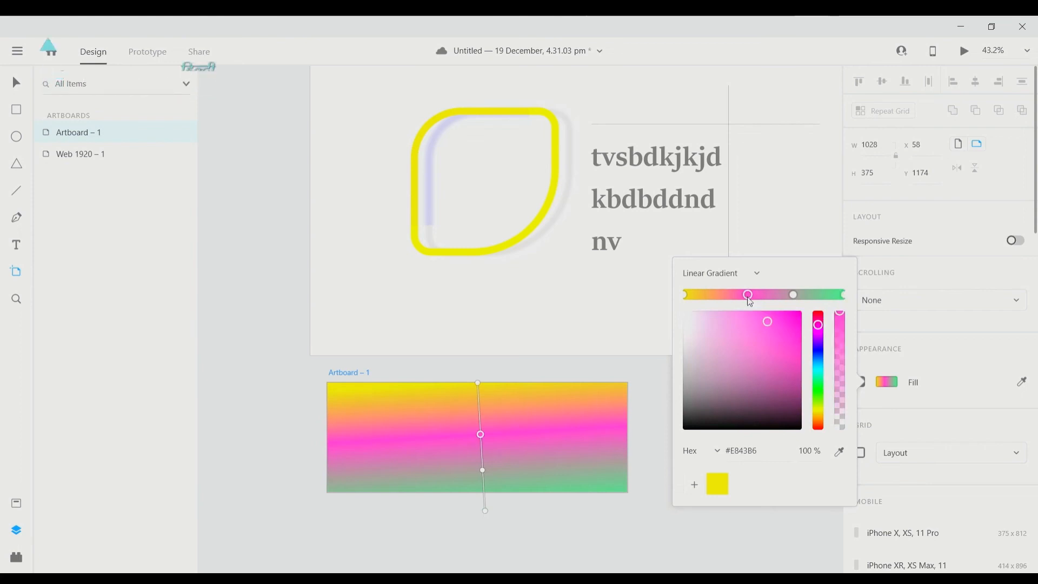
key("Delete")
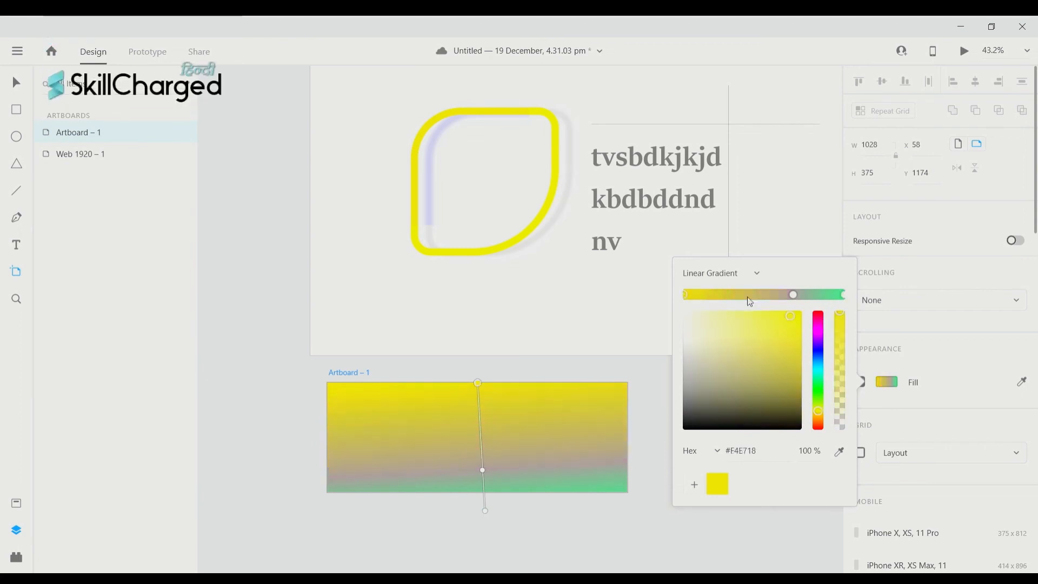
scroll(547, 464, "right", 3)
scroll(547, 464, "up", 2)
scroll(454, 436, "left", 4)
scroll(453, 436, "down", 2)
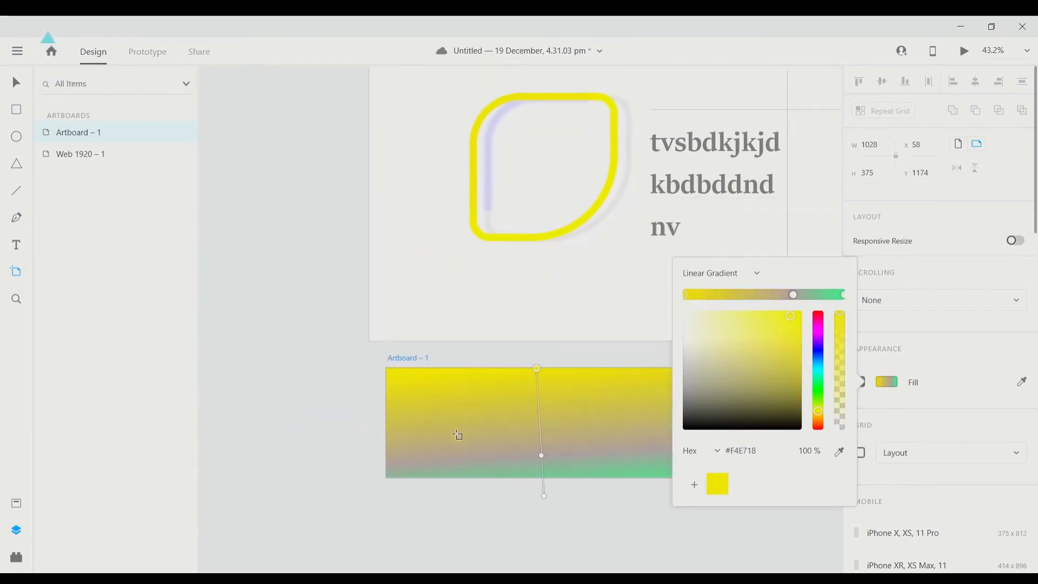
left_click_drag(542, 457, 526, 409)
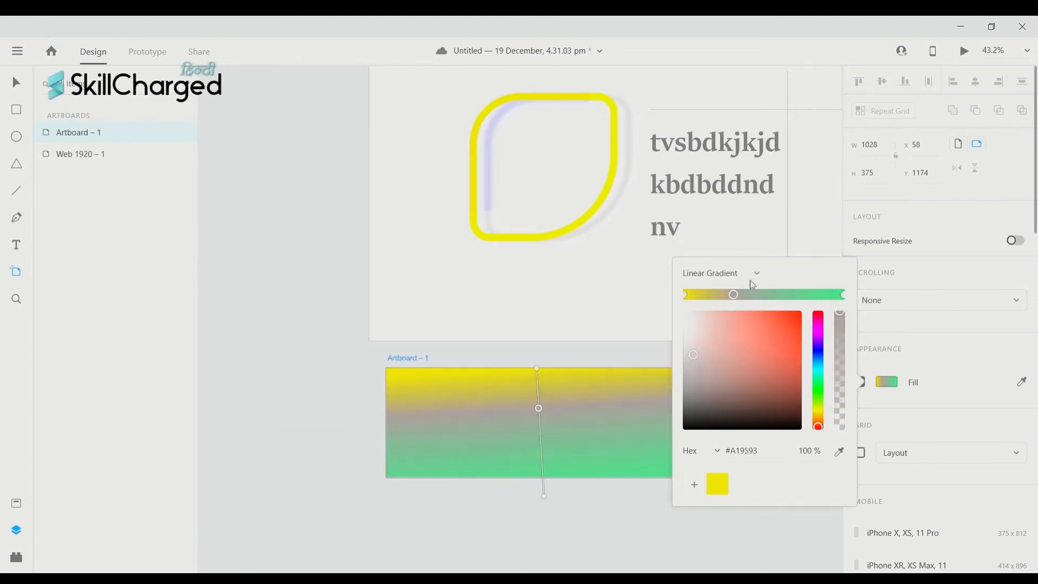
- Change the fill to a radial gradient, centre it left of middle, and enlarge its ellipse
left_click(703, 336)
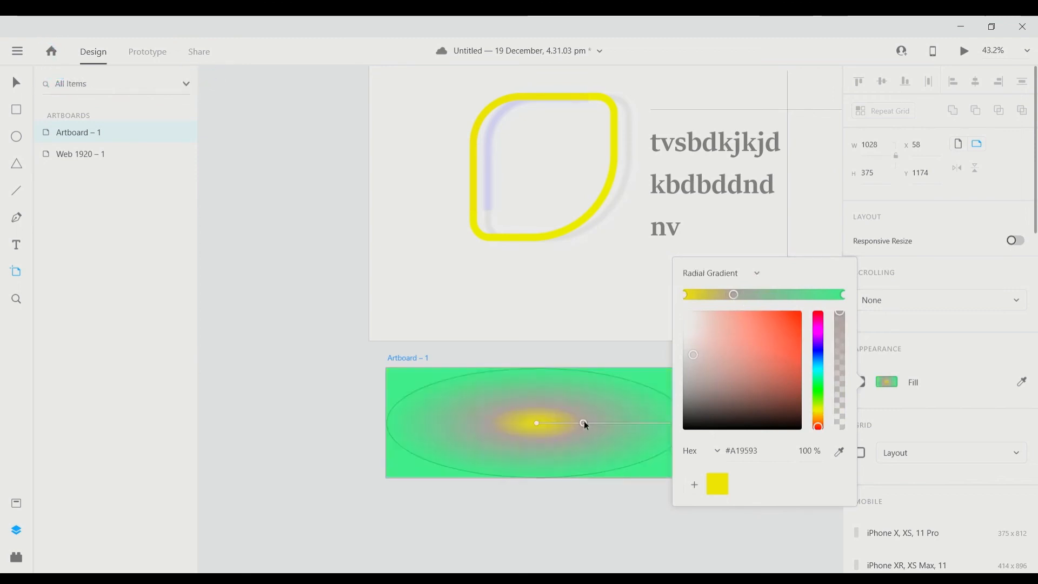
scroll(584, 421, "right", 1)
scroll(593, 421, "left", 5)
scroll(603, 423, "right", 7)
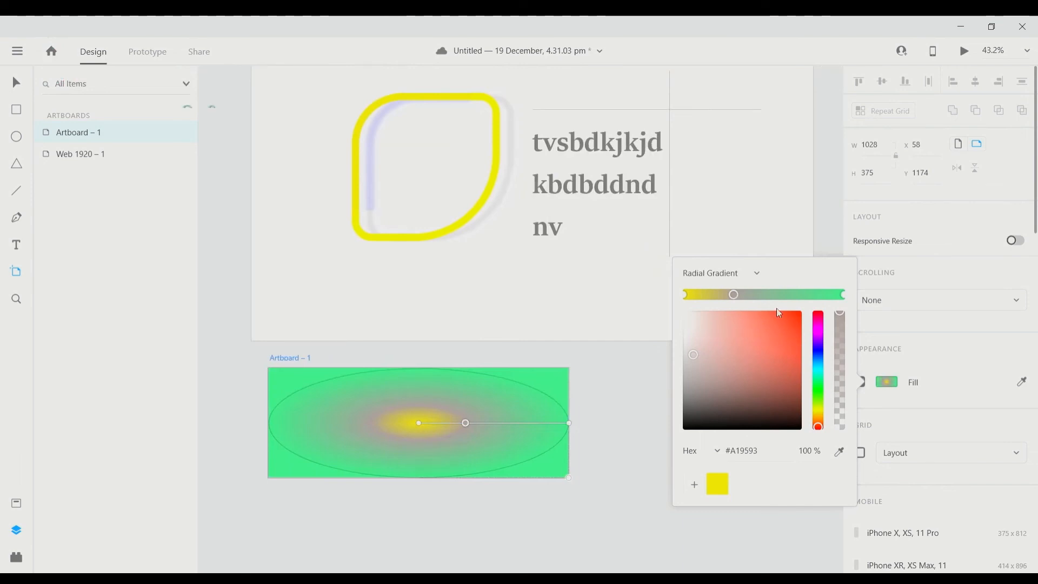
scroll(531, 449, "left", 1)
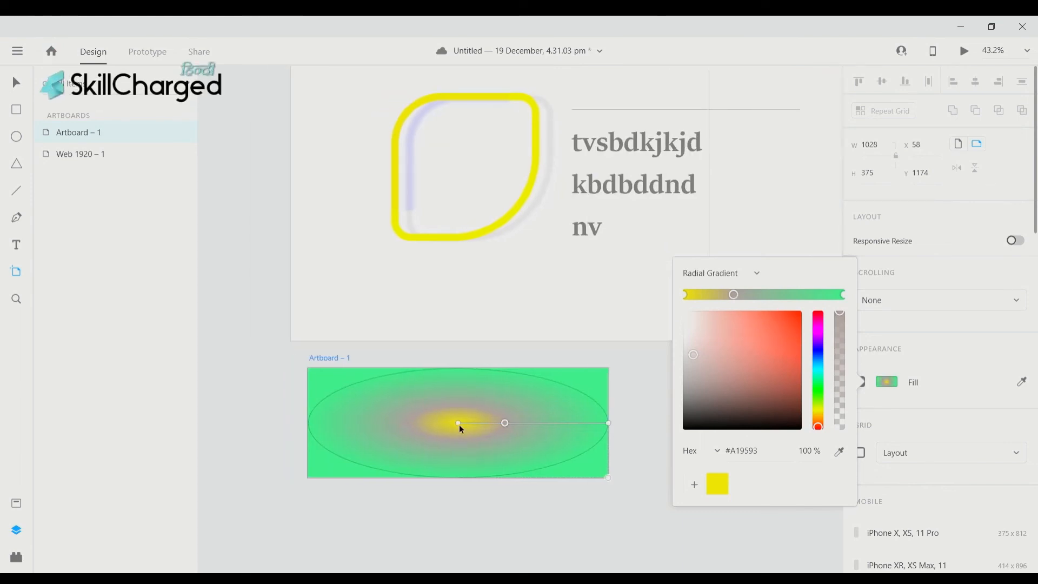
left_click_drag(459, 424, 419, 427)
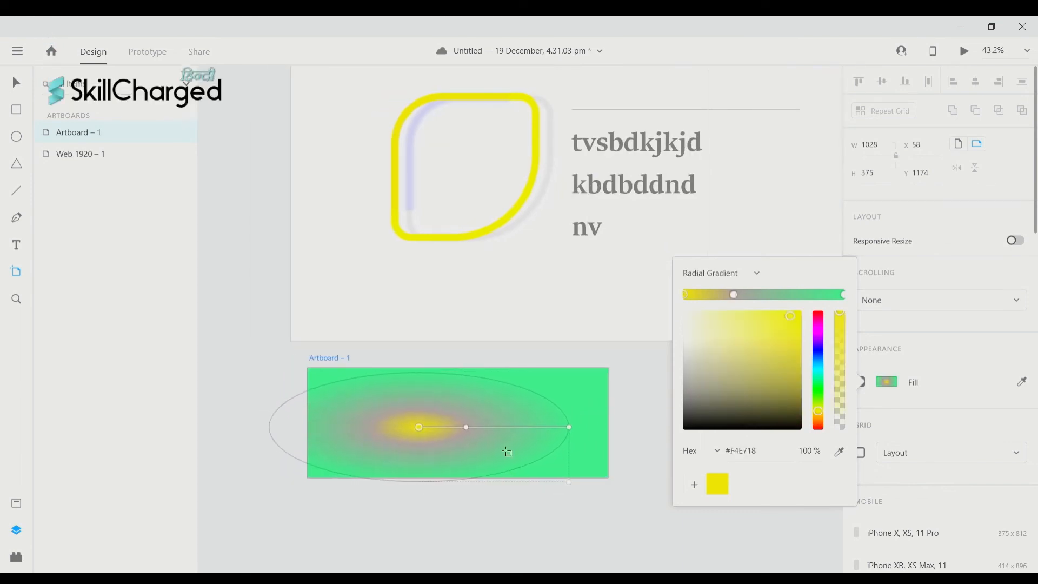
left_click_drag(569, 427, 597, 511)
- Recolour the yellow centre stop to purple #5318F4
left_click(686, 294)
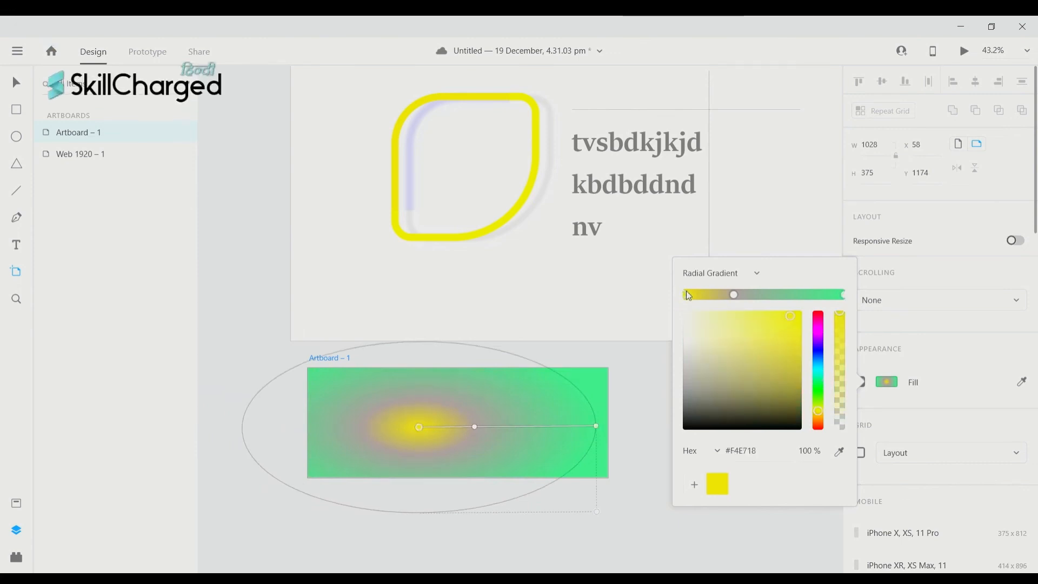
left_click(818, 346)
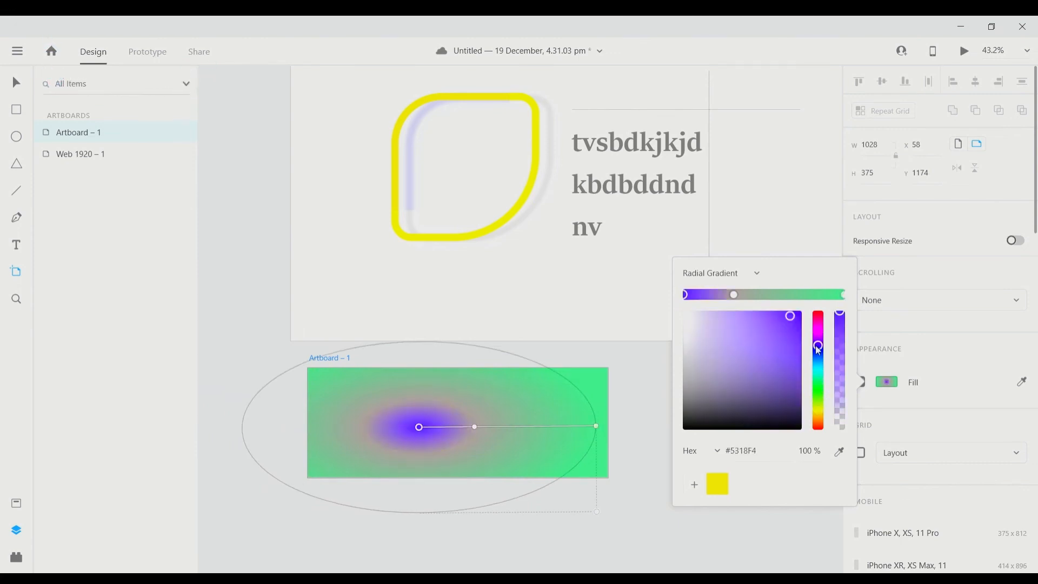
scroll(415, 431, "down", 2)
scroll(414, 431, "left", 3)
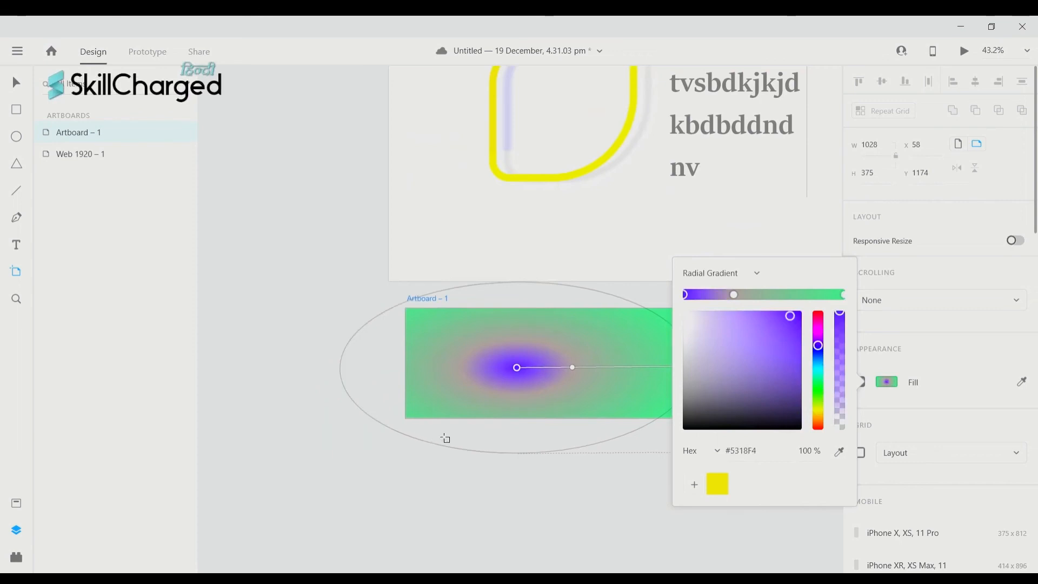
scroll(521, 457, "left", 5)
scroll(522, 457, "right", 7)
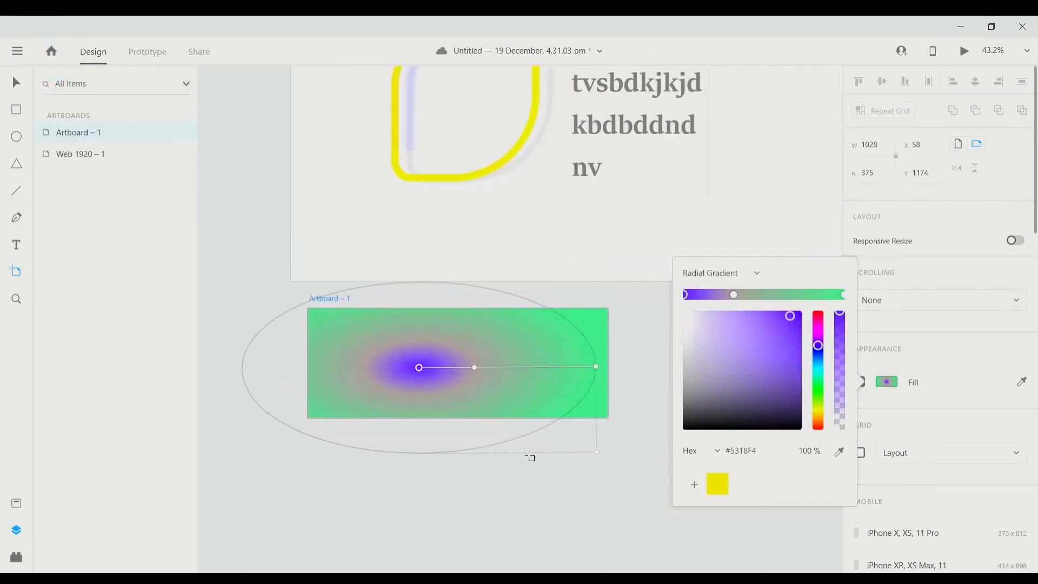
scroll(547, 430, "down", 2)
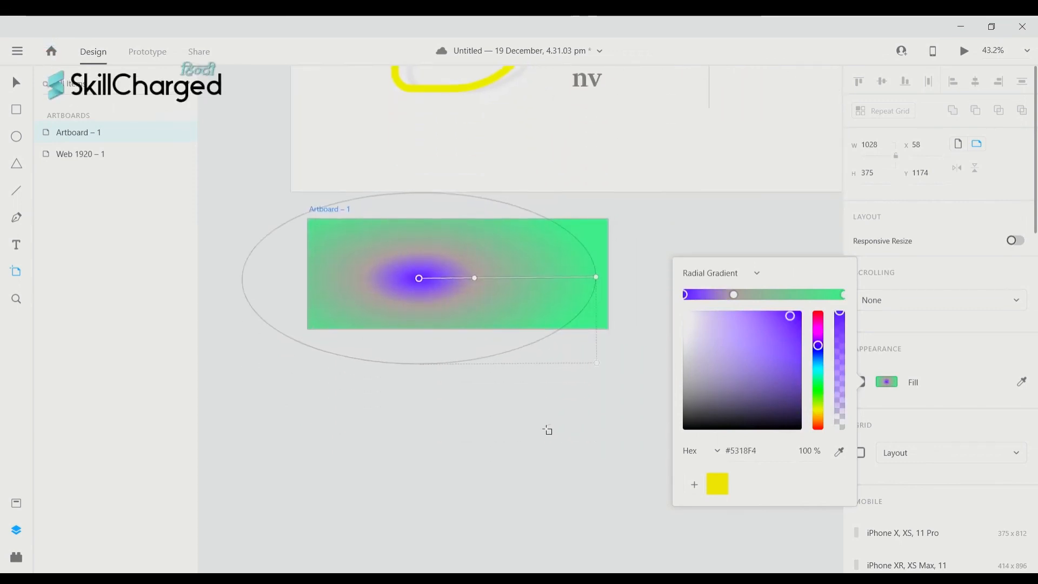
scroll(547, 430, "up", 4)
scroll(548, 430, "right", 2)
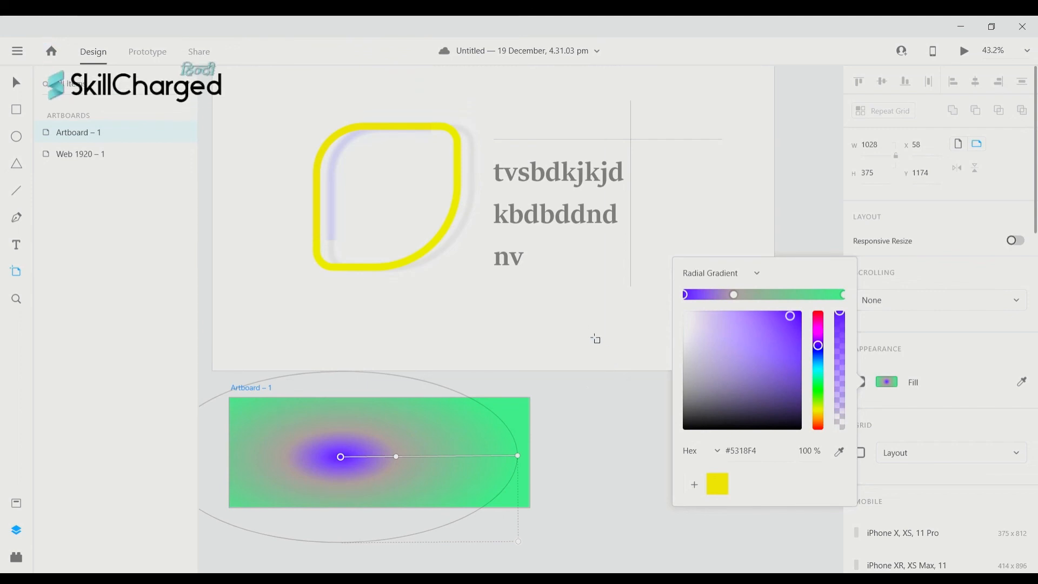
scroll(590, 330, "left", 2)
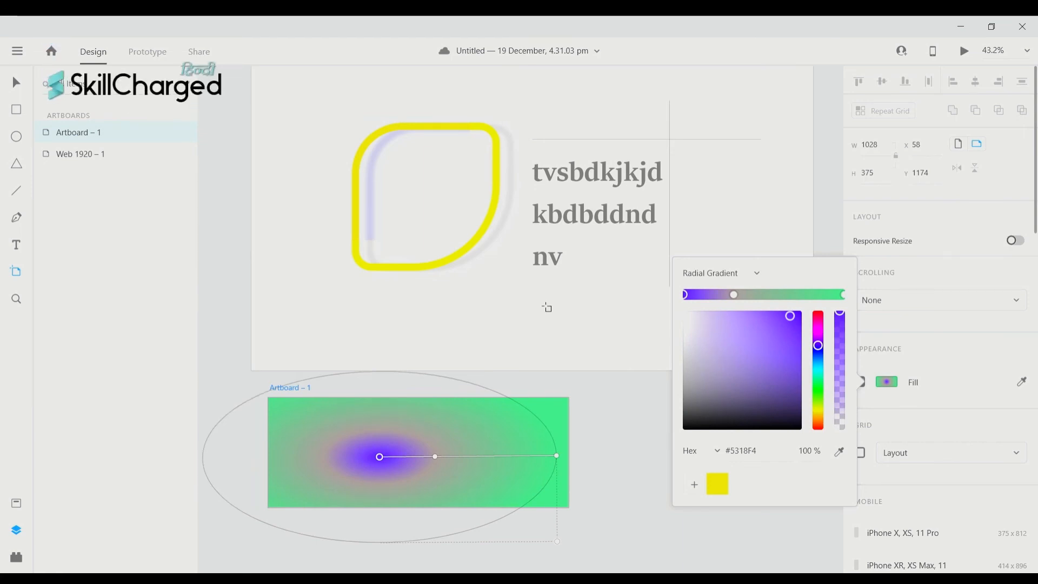
scroll(415, 321, "up", 1)
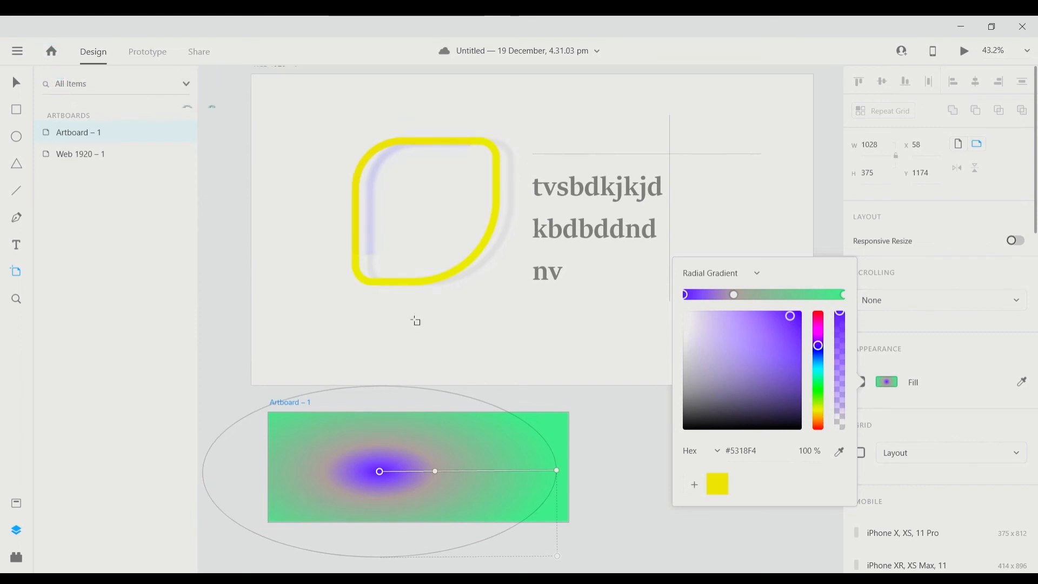
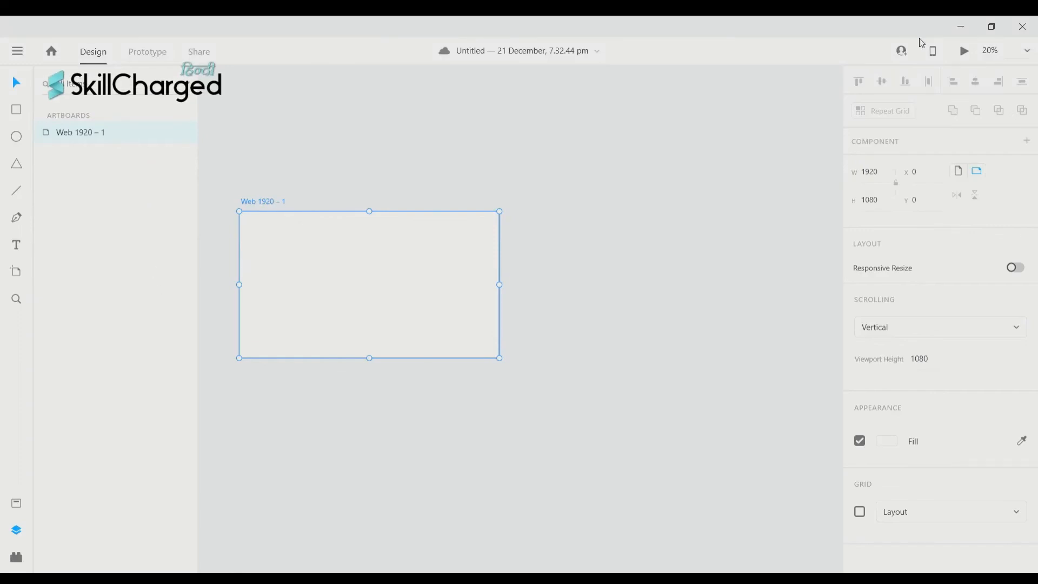
- Hide the artboards list and keep Web 1920 – 1 in landscape at 1920×1080 after trying portrait
key("ctrl+y")
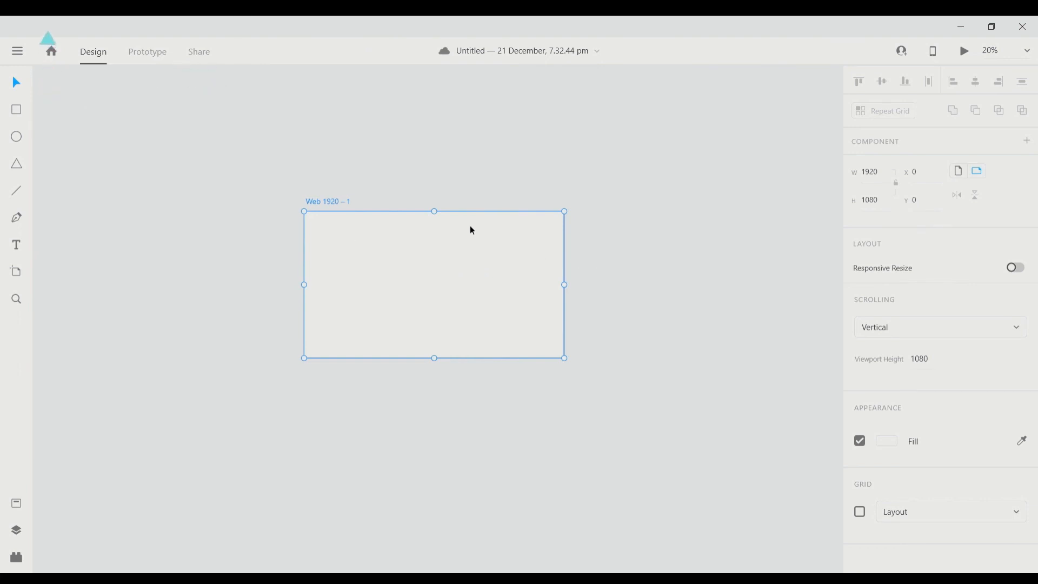
scroll(350, 297, "right", 1)
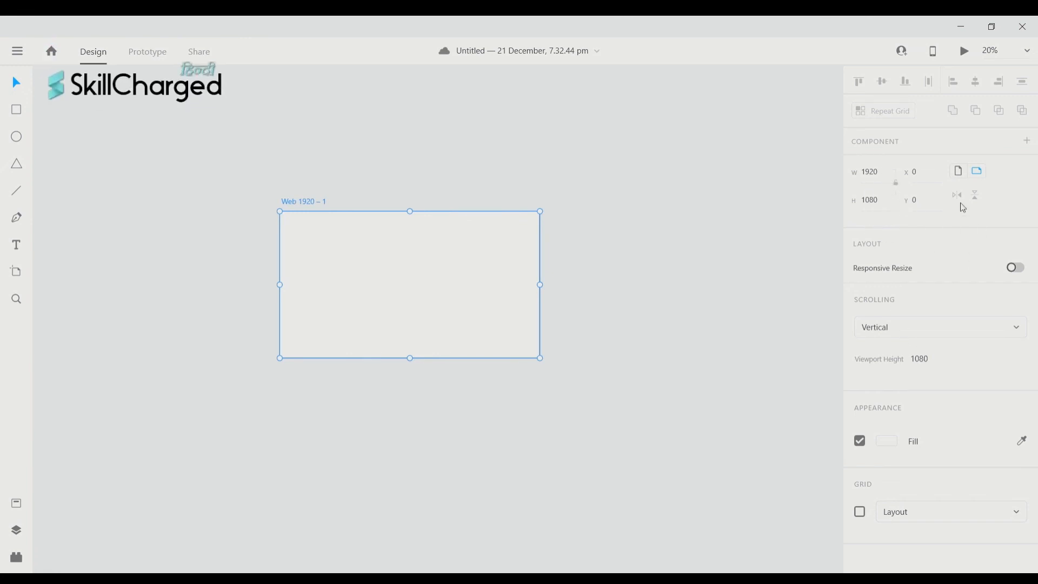
left_click(960, 174)
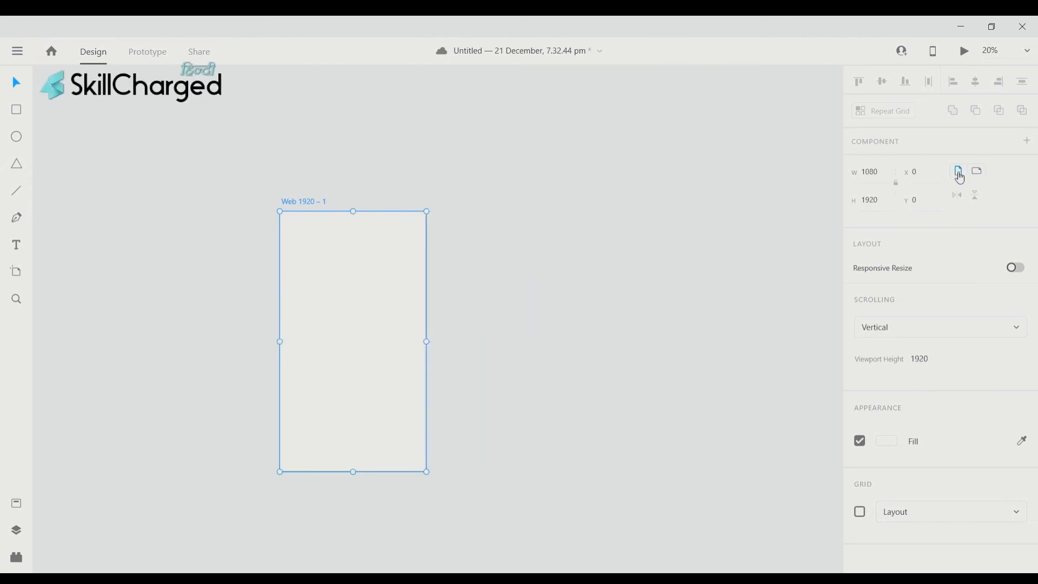
left_click(987, 176)
scroll(572, 264, "right", 4)
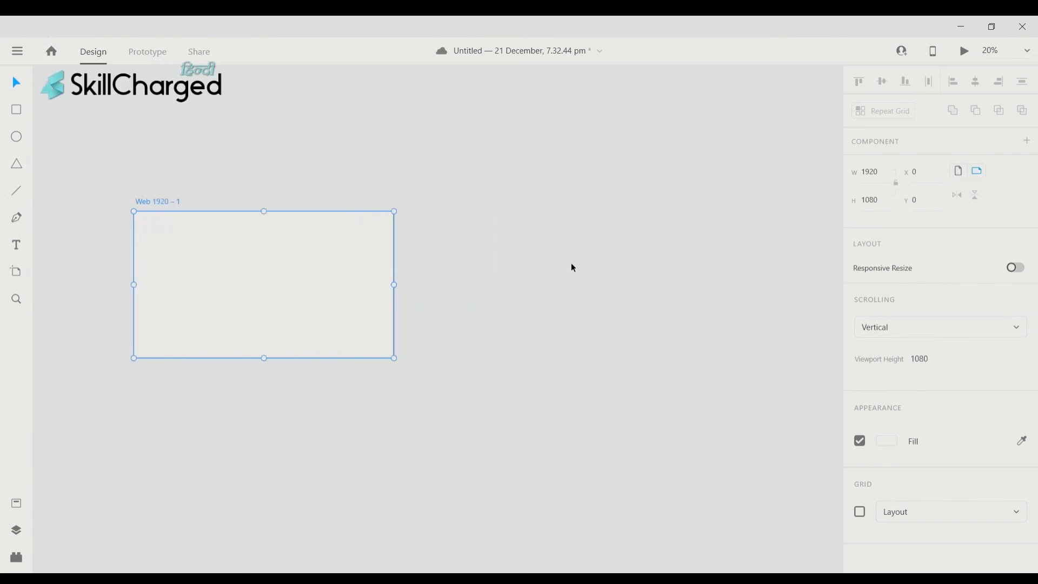
scroll(549, 264, "left", 2)
scroll(549, 266, "left", 1)
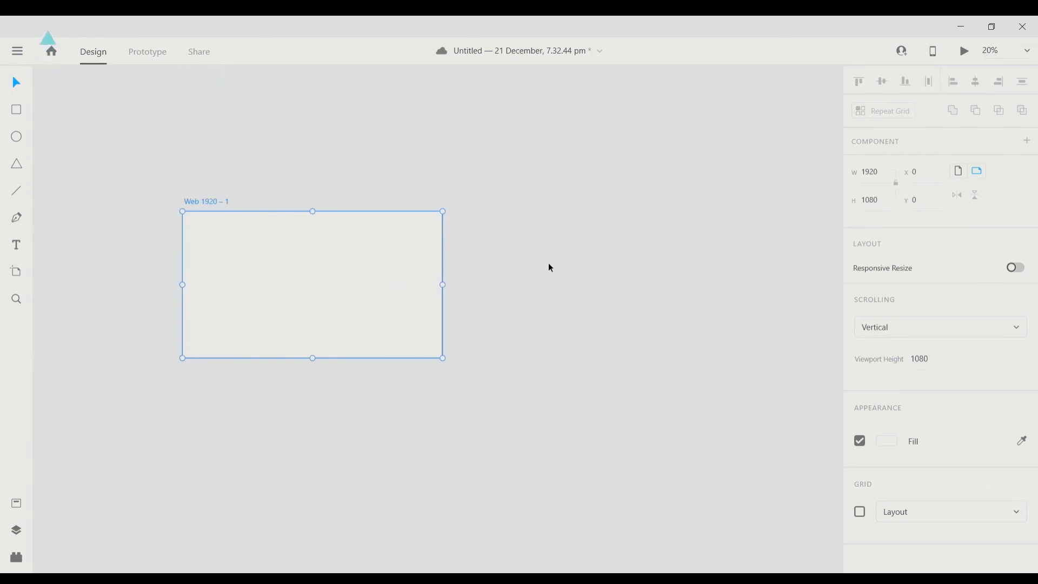
scroll(585, 264, "up", 1)
scroll(590, 270, "right", 2)
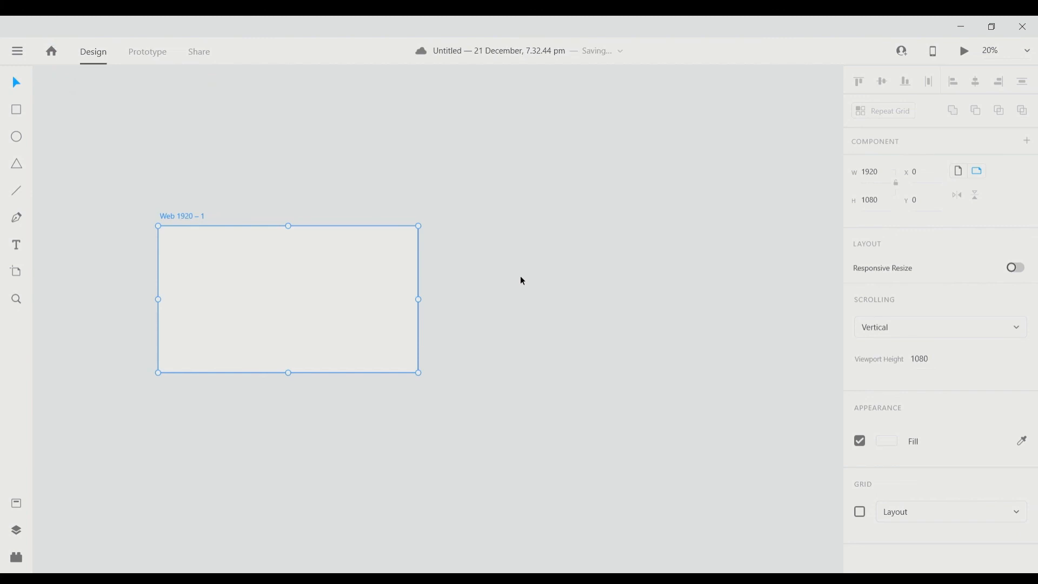
- Add the iPhone X, XS, 11 Pro preset artboard (375×812) next to Web 1920 – 1
left_click(17, 276)
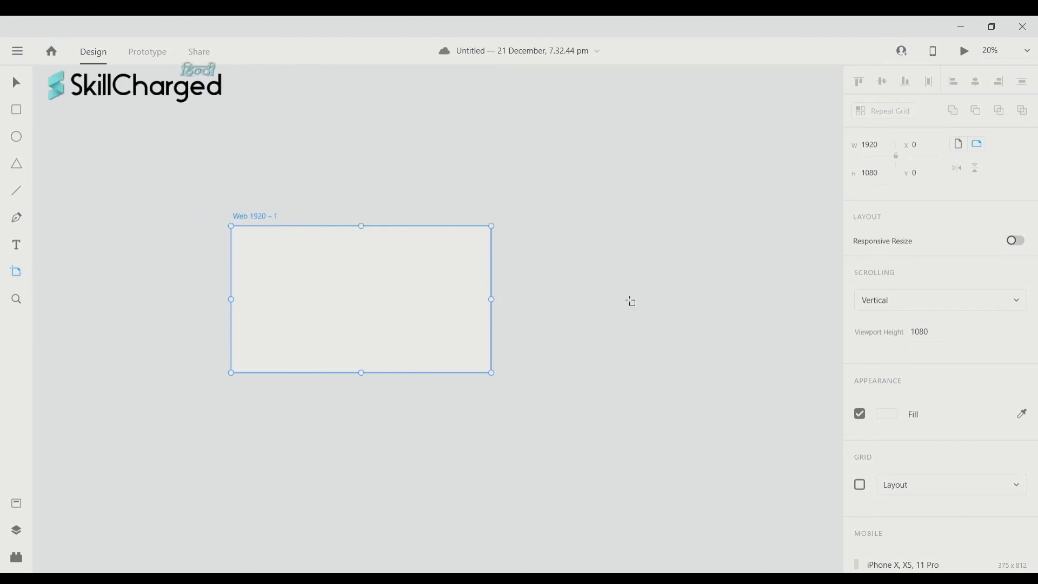
scroll(909, 336, "down", 5)
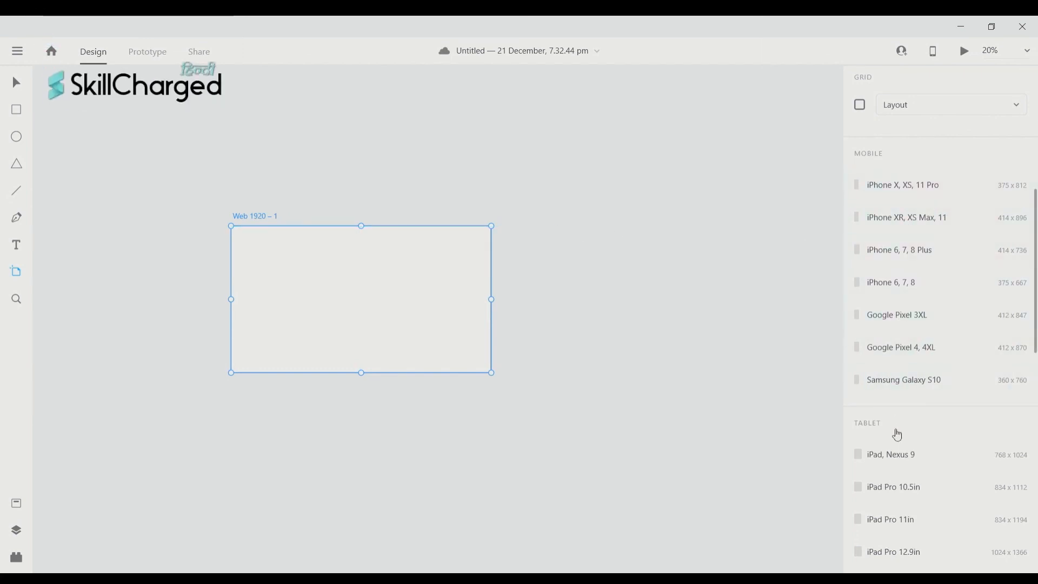
scroll(897, 435, "down", 7)
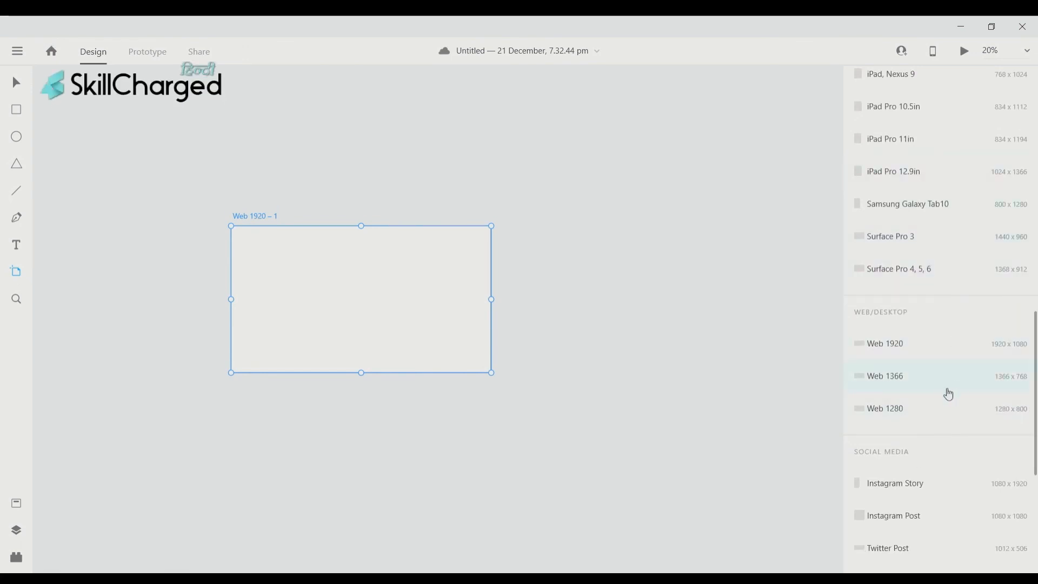
scroll(949, 395, "up", 10)
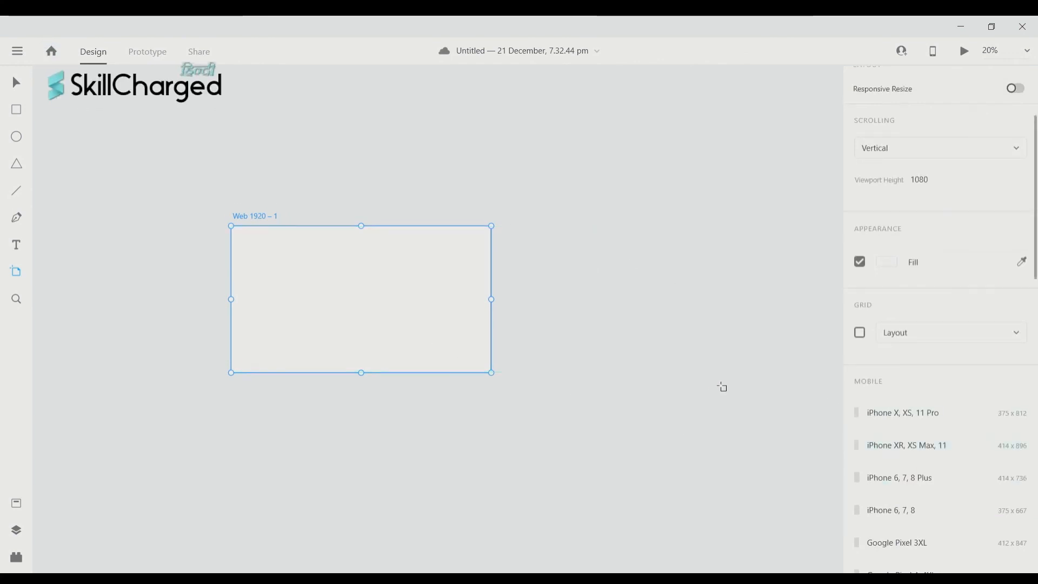
left_click(925, 428)
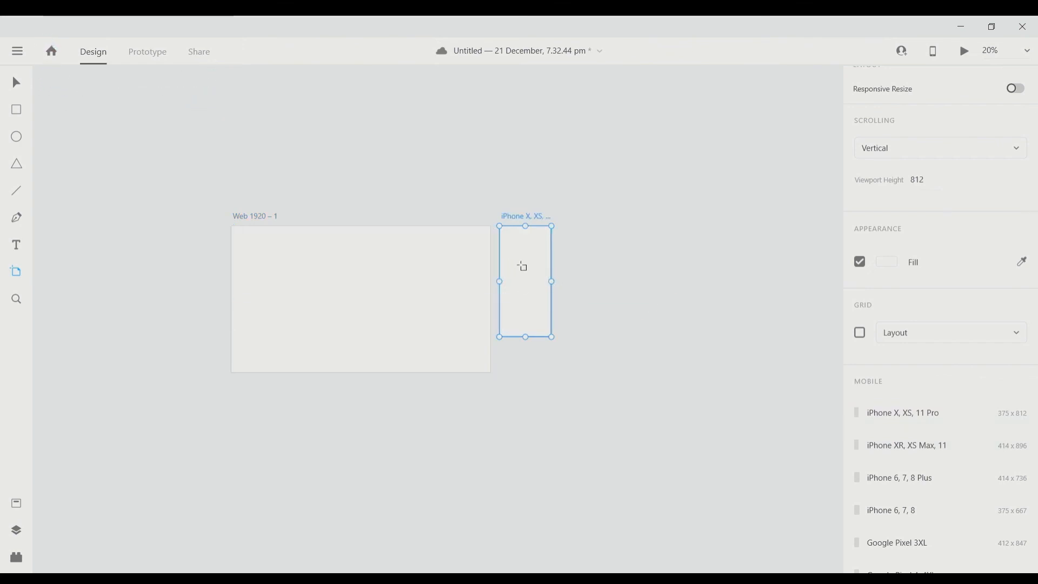
scroll(531, 277, "up", 1)
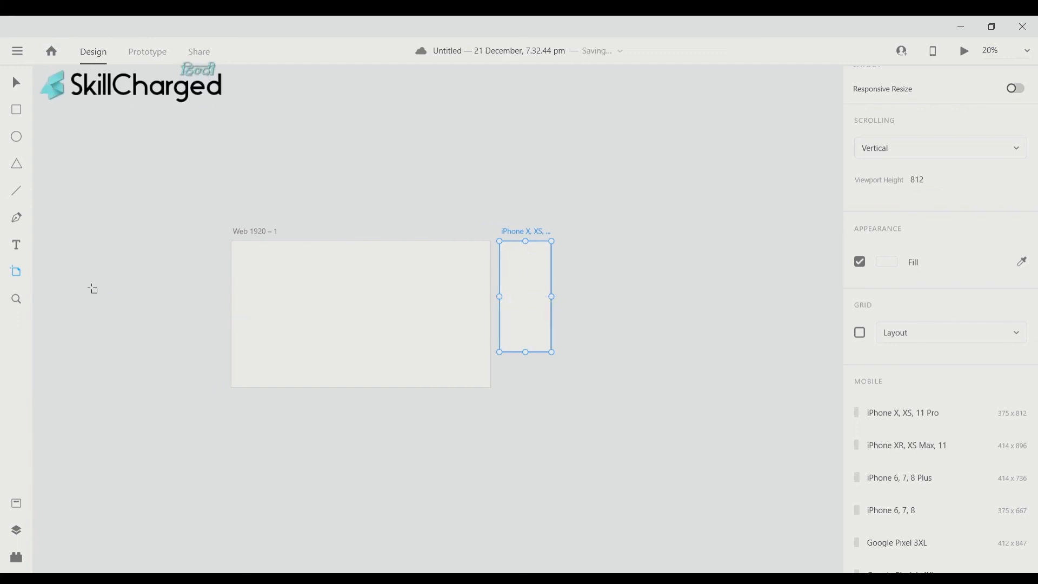
scroll(646, 330, "left", 2)
scroll(647, 330, "down", 1)
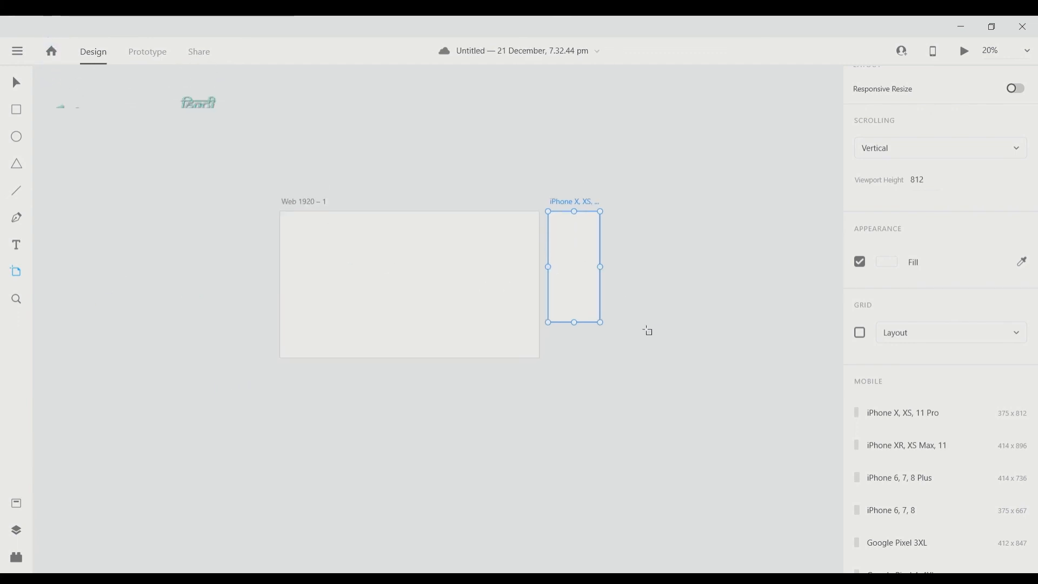
scroll(649, 331, "left", 2)
scroll(649, 331, "right", 3)
scroll(965, 388, "up", 2)
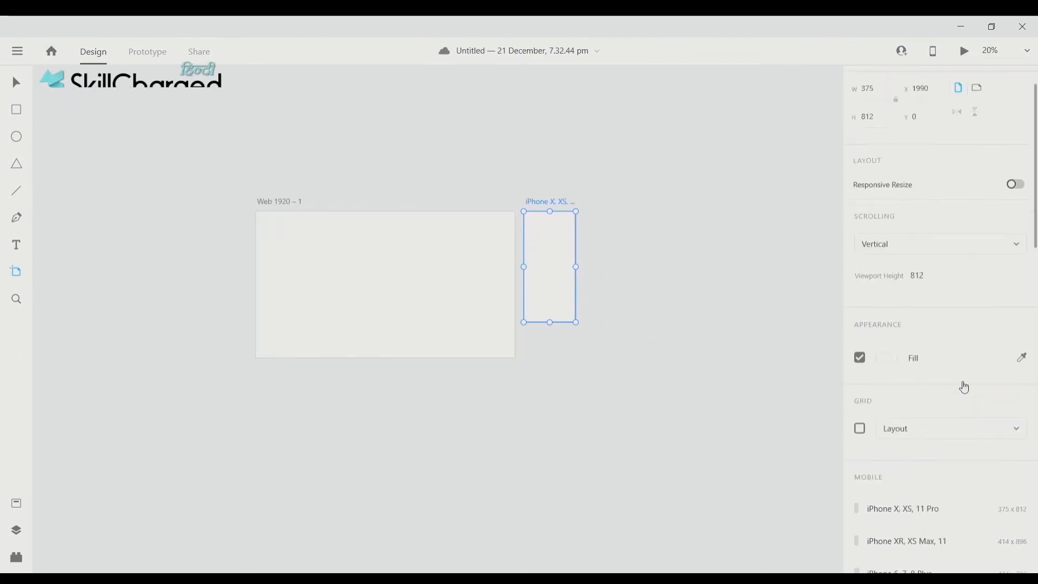
scroll(965, 388, "up", 1)
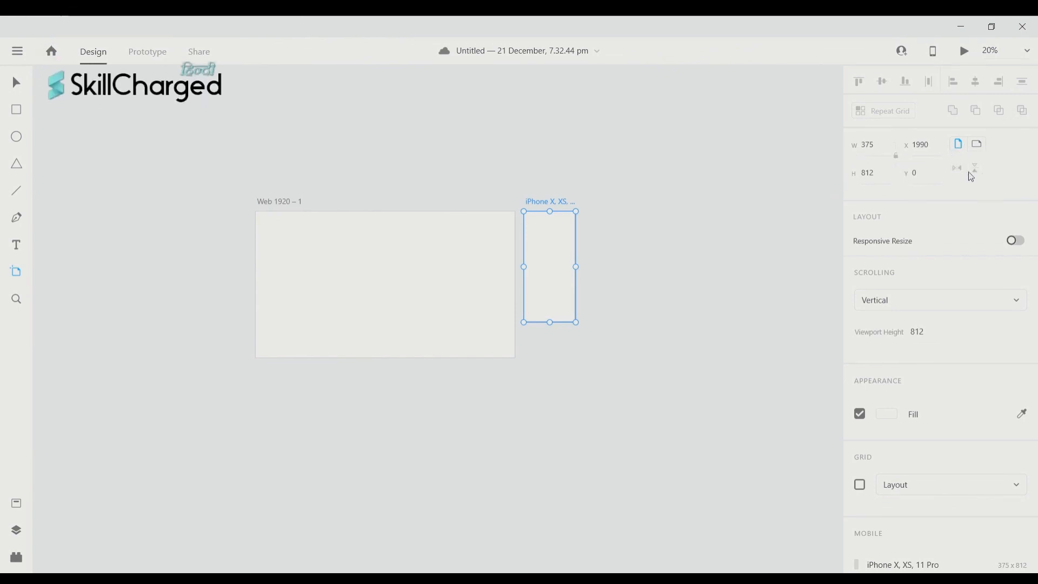
- Set the iPhone X, XS, 11 Pro – 1 artboard width to 500, then 1000, keeping height 812
left_click(883, 150)
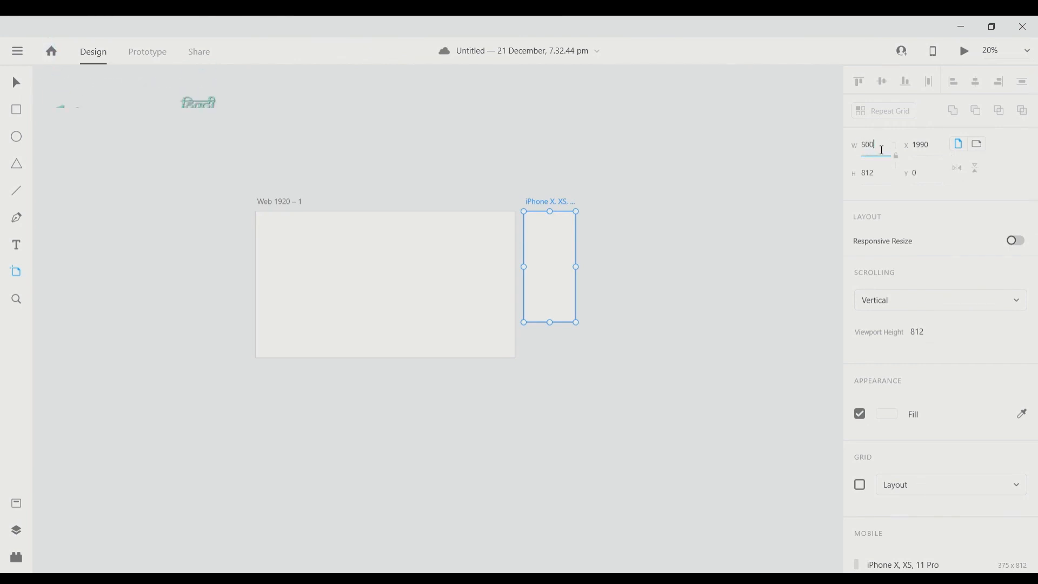
key("Return")
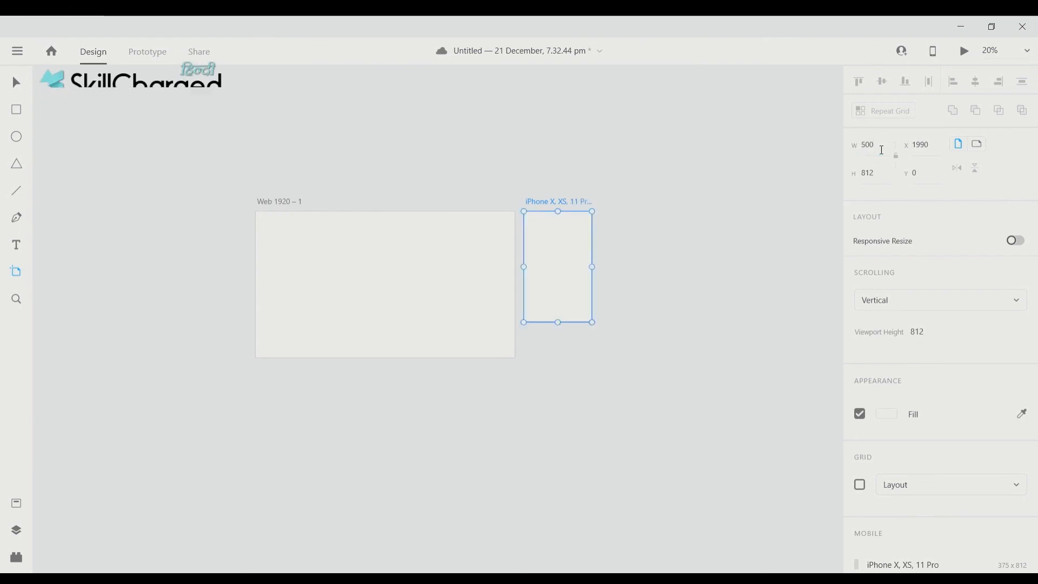
left_click(883, 147)
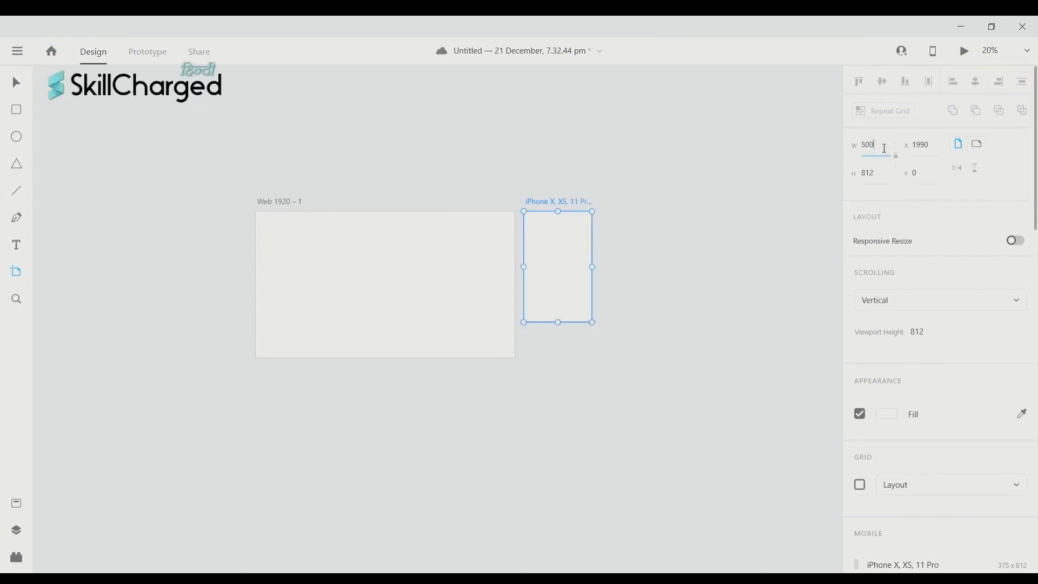
type("1000")
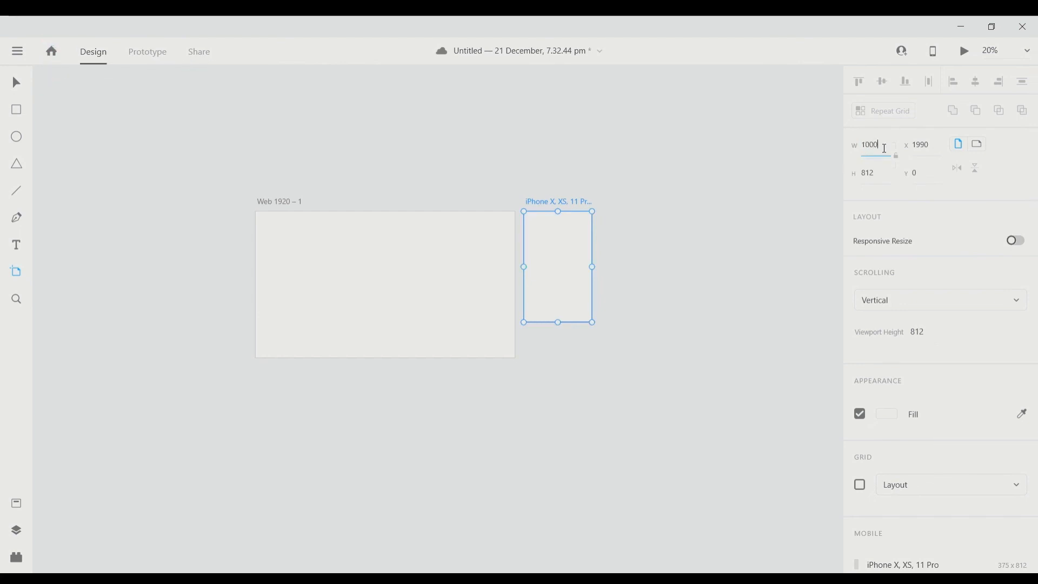
key("Return")
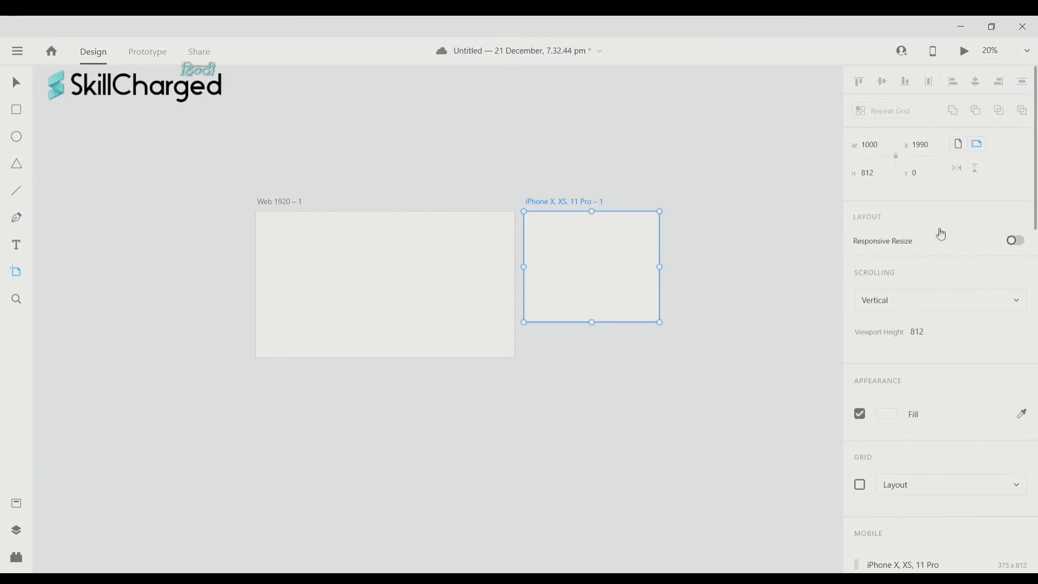
scroll(958, 348, "down", 15)
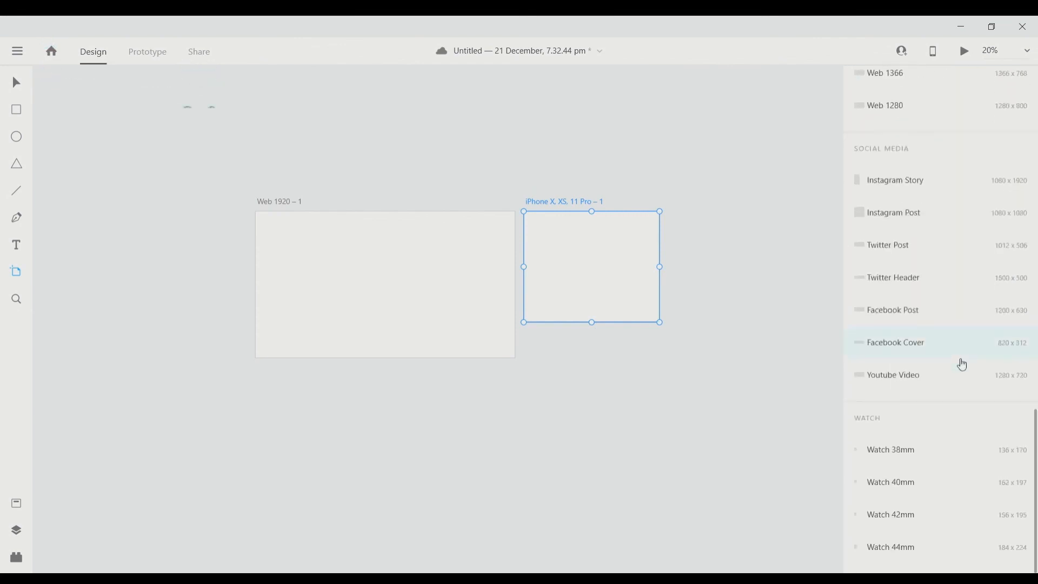
scroll(963, 365, "up", 15)
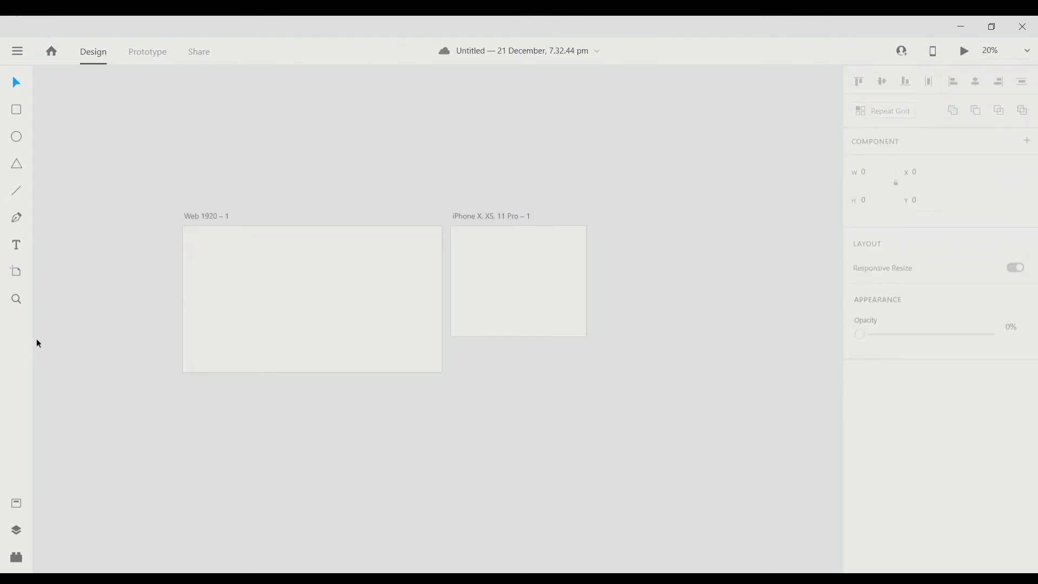
scroll(66, 266, "down", 1)
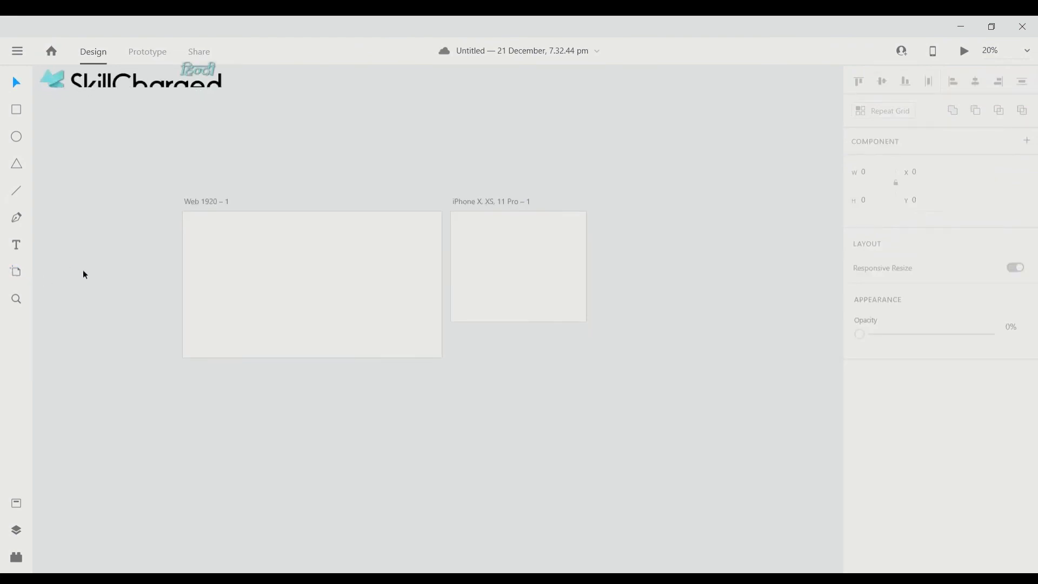
- Place a 375×812 iPhone artboard to the right of the 1000-wide artboard
key("a")
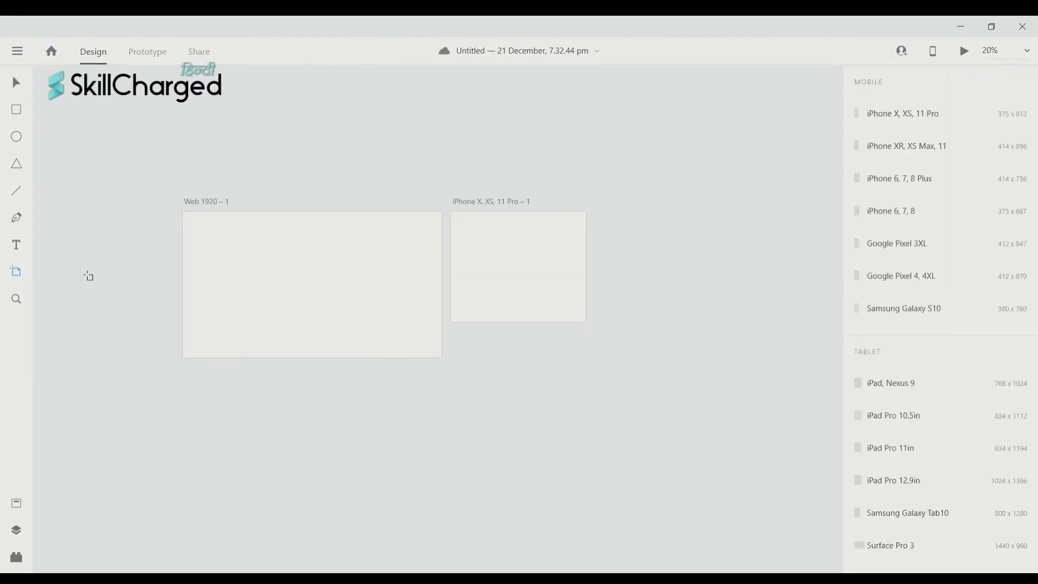
left_click(649, 222)
scroll(649, 222, "up", 3)
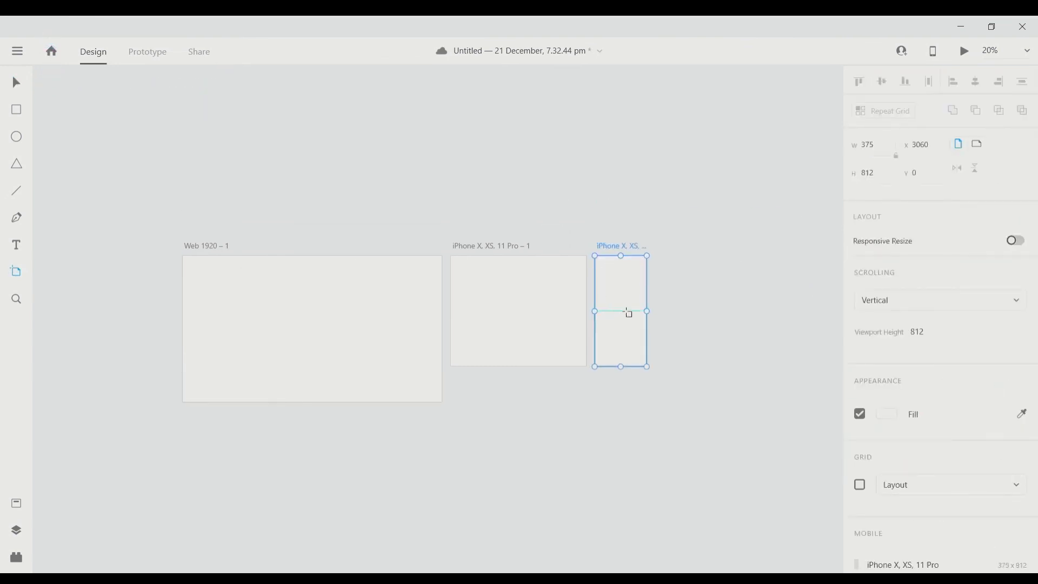
scroll(612, 372, "left", 3)
scroll(691, 323, "down", 2)
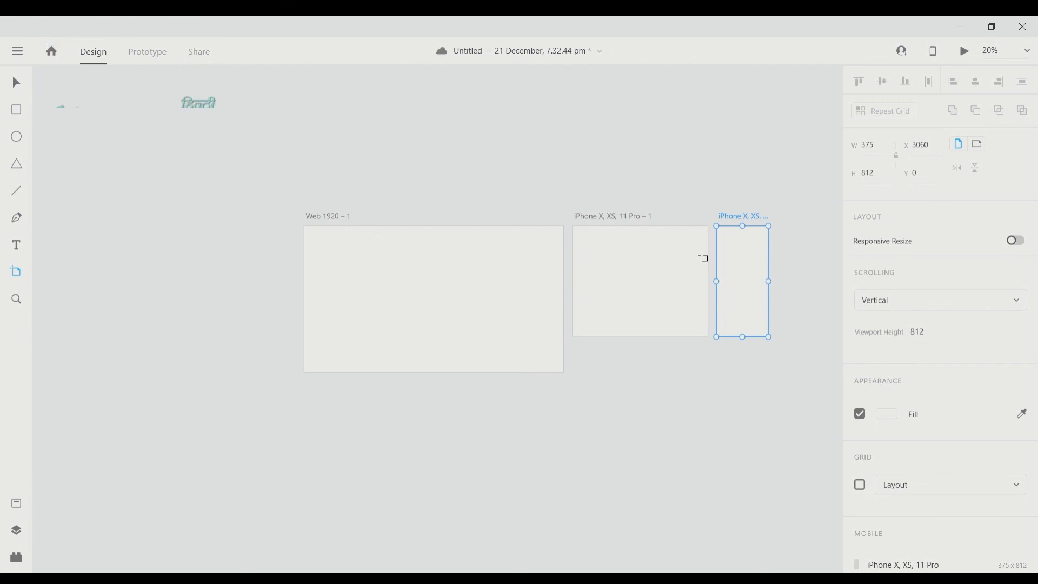
scroll(639, 352, "right", 3)
- Place another 375×812 iPhone artboard below Web 1920 – 1
left_click(591, 391)
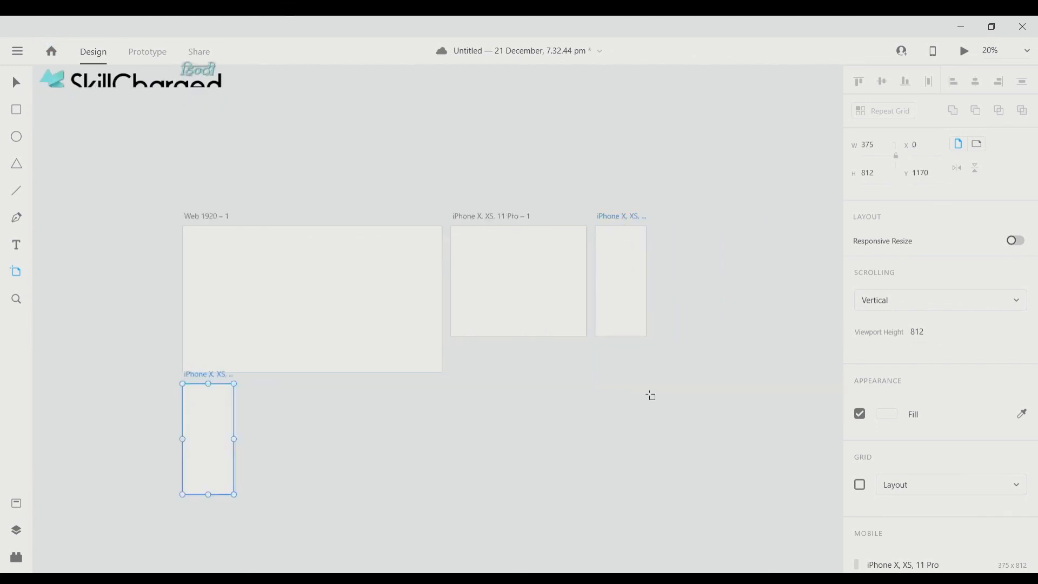
scroll(409, 398, "down", 1)
scroll(238, 343, "left", 2)
scroll(429, 348, "right", 2)
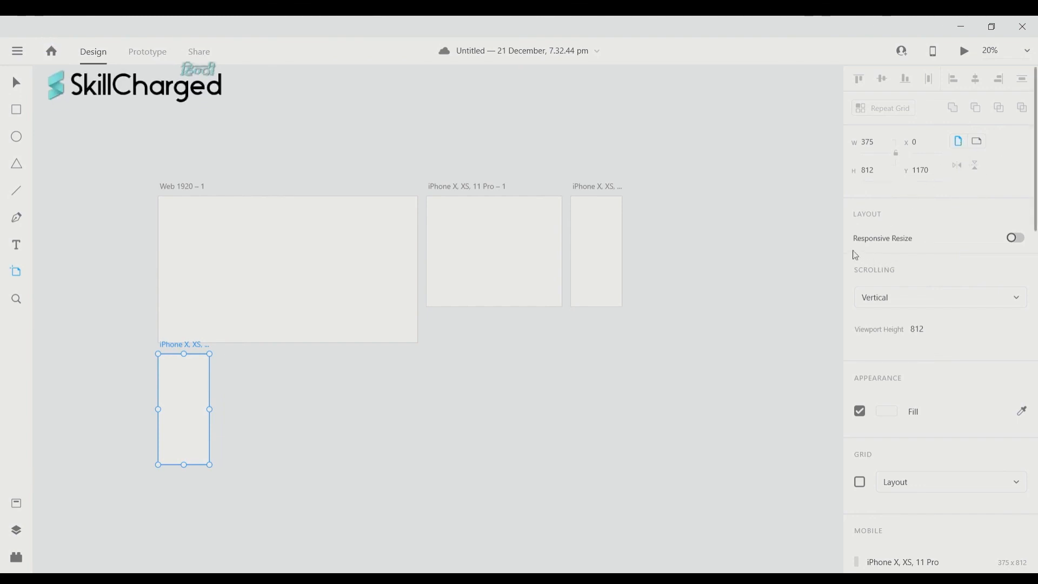
scroll(885, 233, "down", 1)
scroll(862, 249, "up", 1)
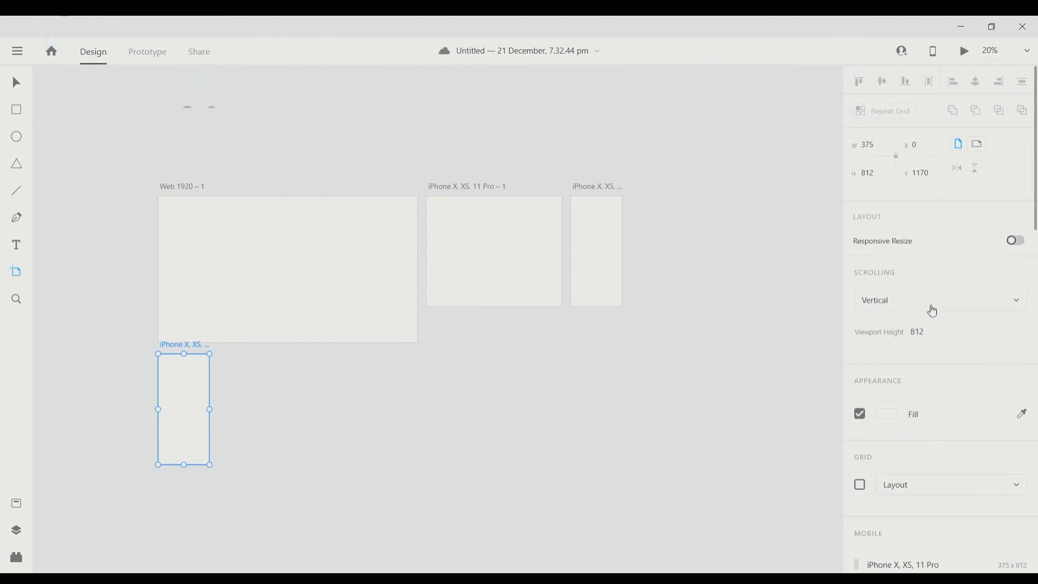
- Switch the lower iPhone artboard's Scrolling to None and back to Vertical
left_click(935, 279)
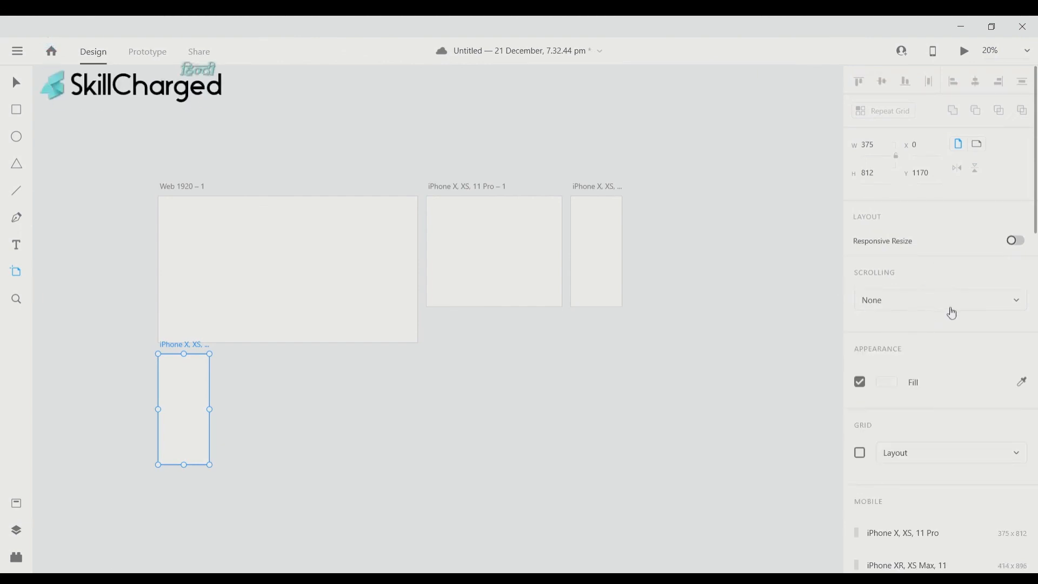
left_click(964, 304)
left_click(950, 333)
scroll(949, 332, "down", 5)
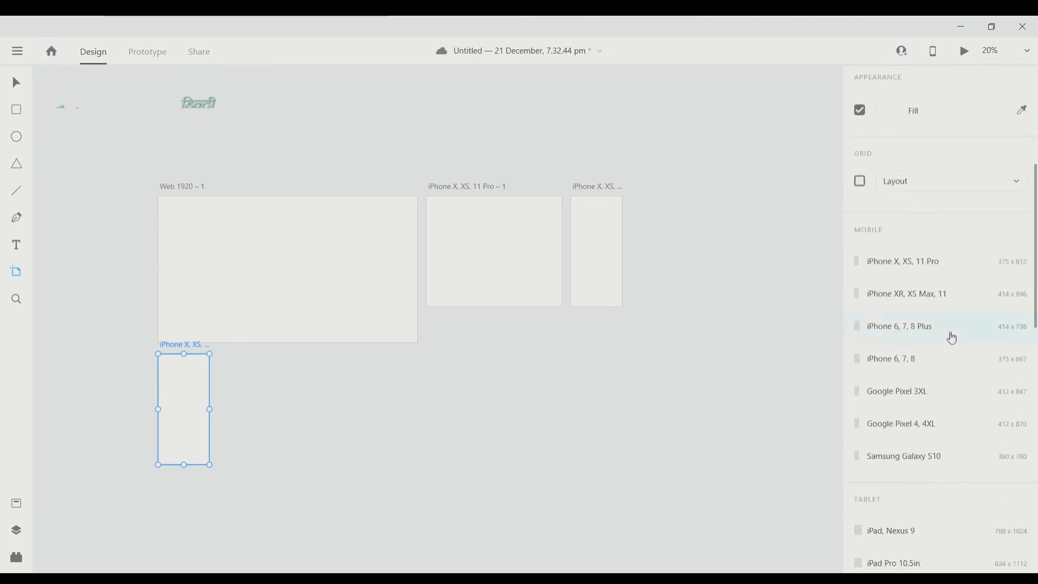
scroll(953, 338, "up", 2)
- Fill the lower iPhone artboard with solid red
left_click(900, 190)
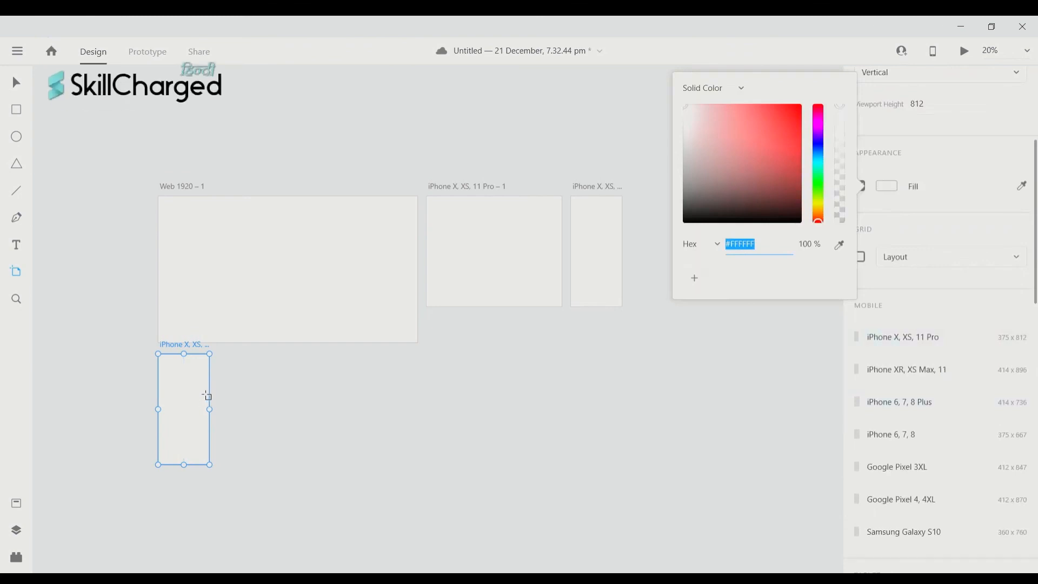
scroll(877, 227, "up", 6)
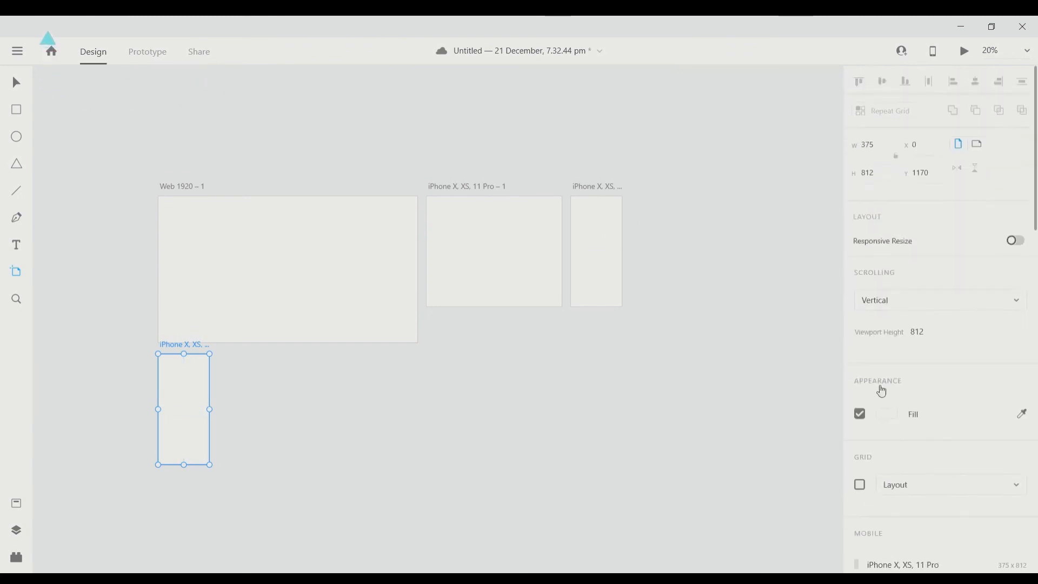
left_click(895, 420)
left_click(777, 360)
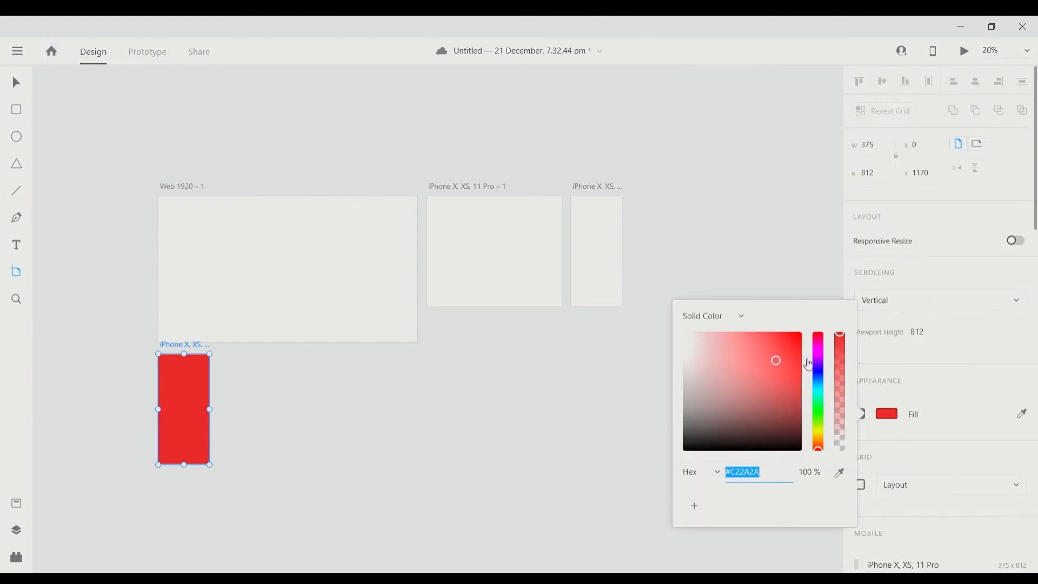
scroll(941, 417, "down", 12)
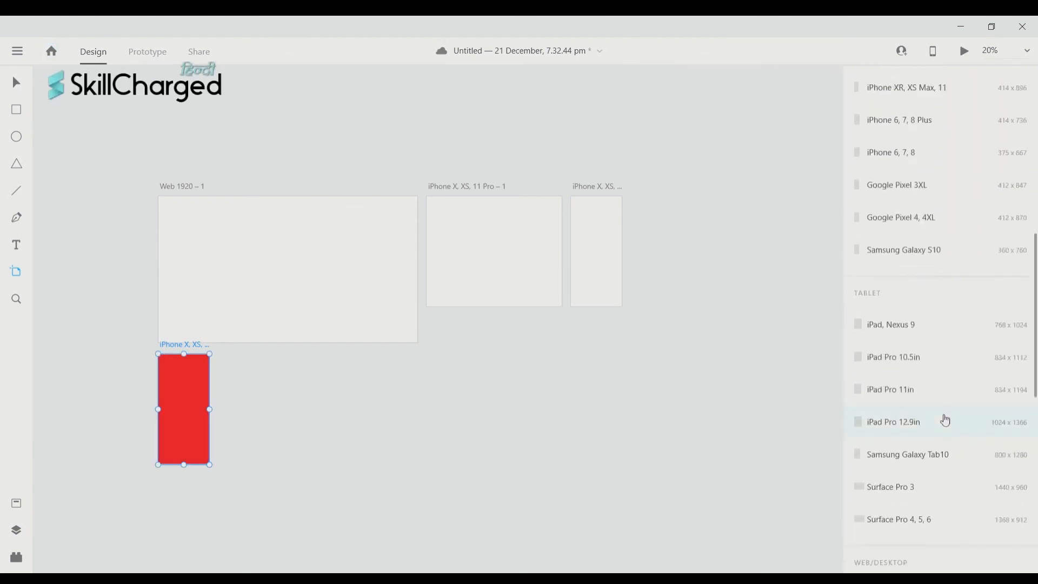
scroll(943, 420, "up", 11)
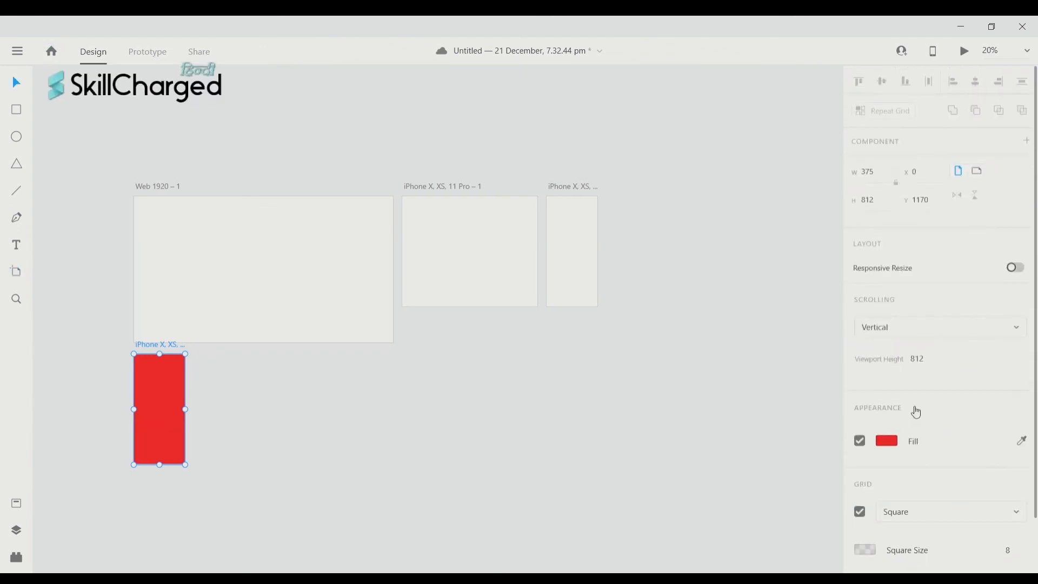
scroll(916, 410, "up", 2)
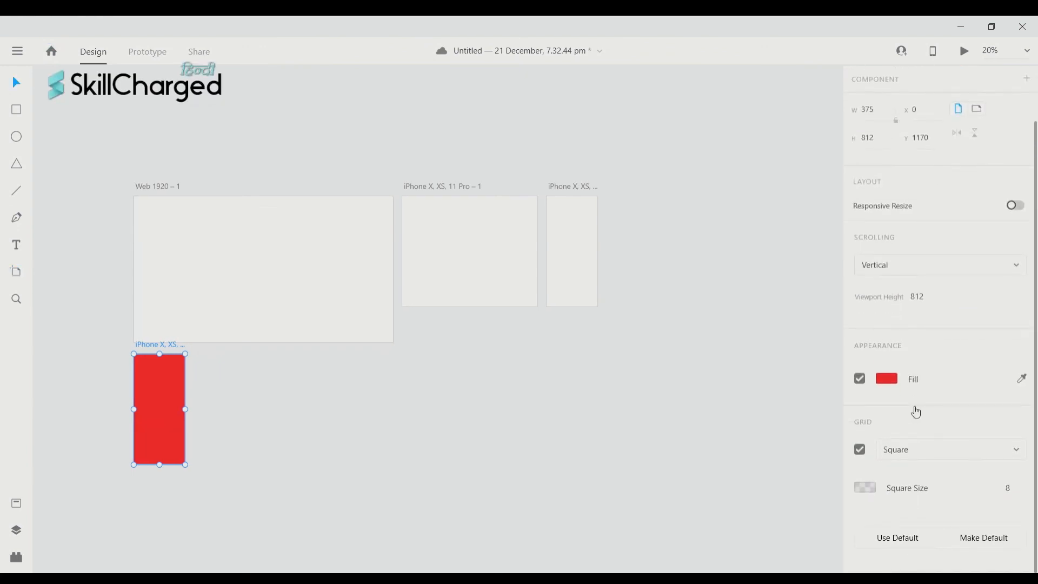
scroll(917, 412, "up", 2)
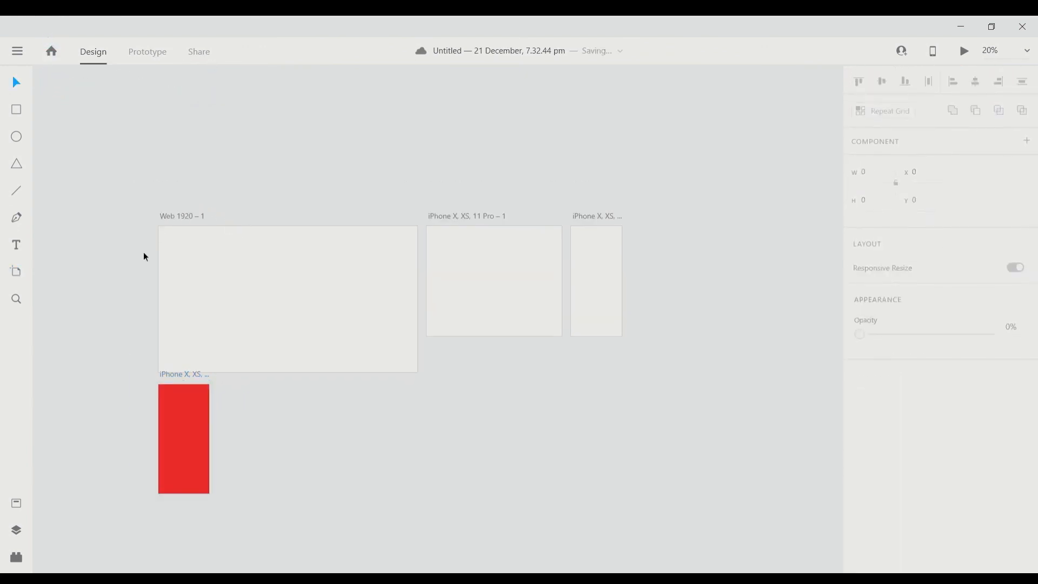
scroll(143, 252, "left", 5)
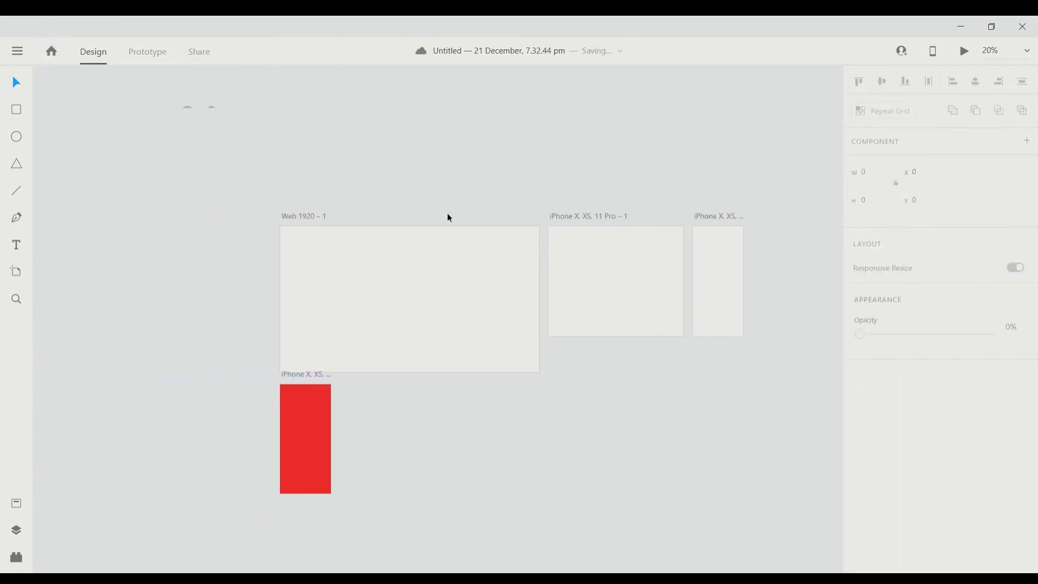
scroll(354, 208, "right", 4)
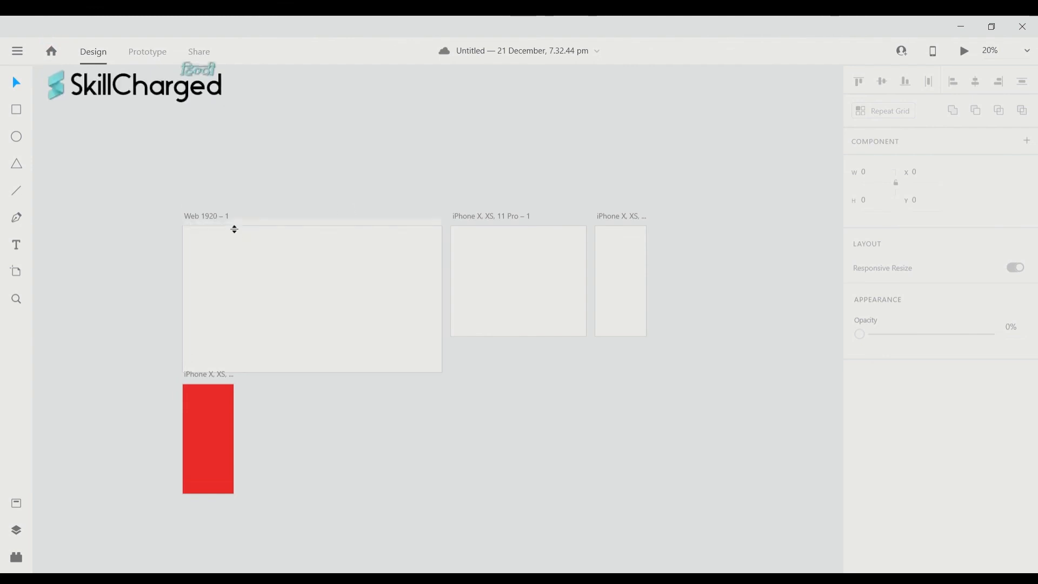
scroll(292, 229, "left", 7)
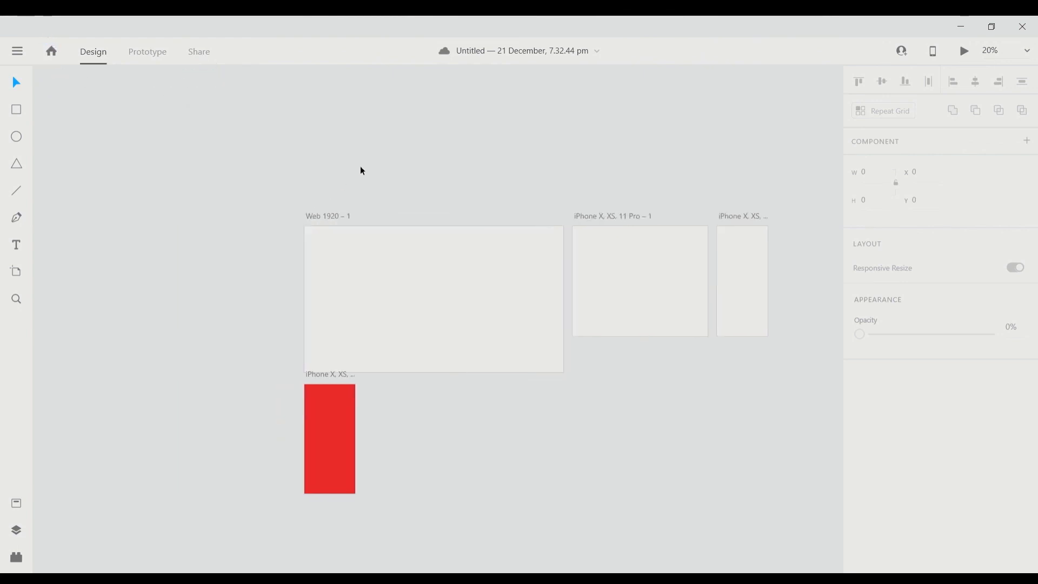
scroll(371, 171, "right", 10)
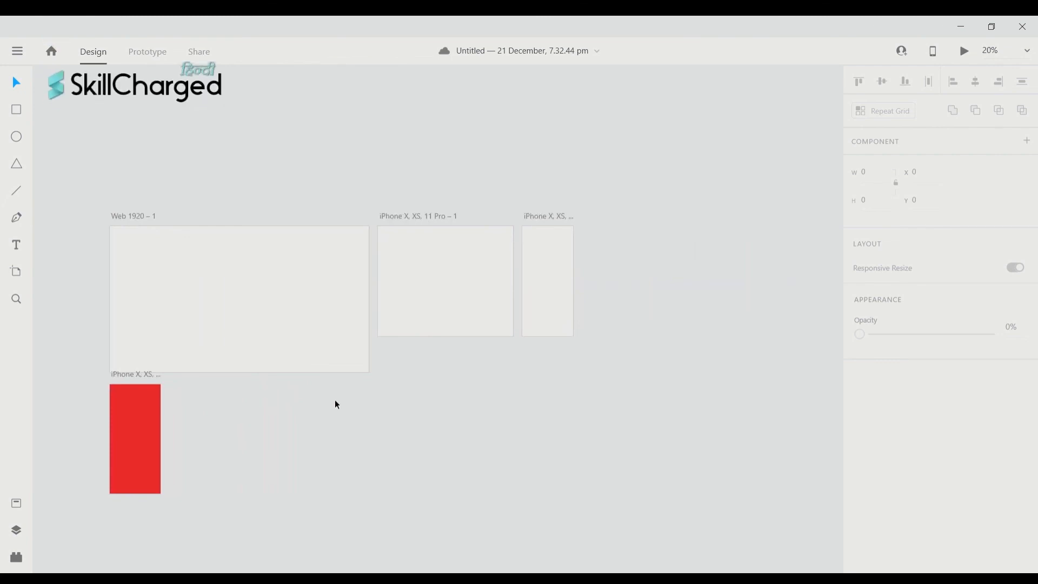
scroll(336, 404, "left", 2)
scroll(314, 290, "down", 1)
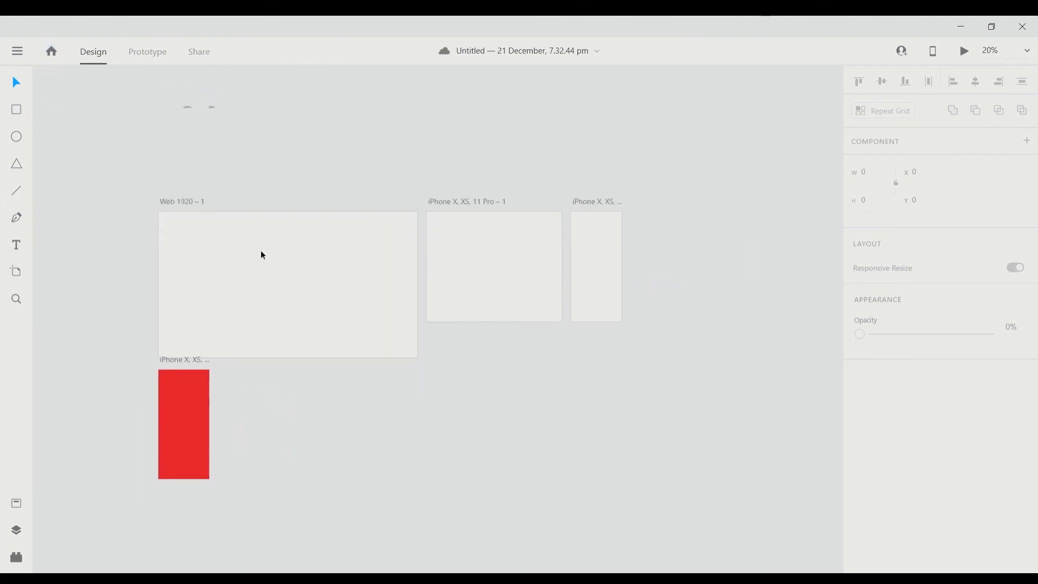
scroll(209, 215, "left", 2)
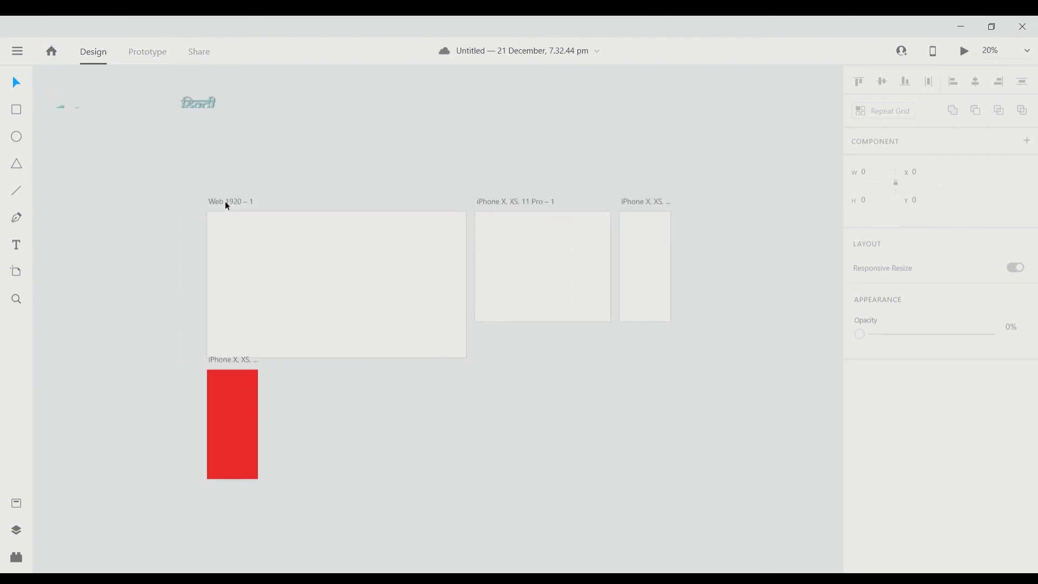
- Rename the Web 1920 – 1 artboard to 'Home'
double_click(244, 202)
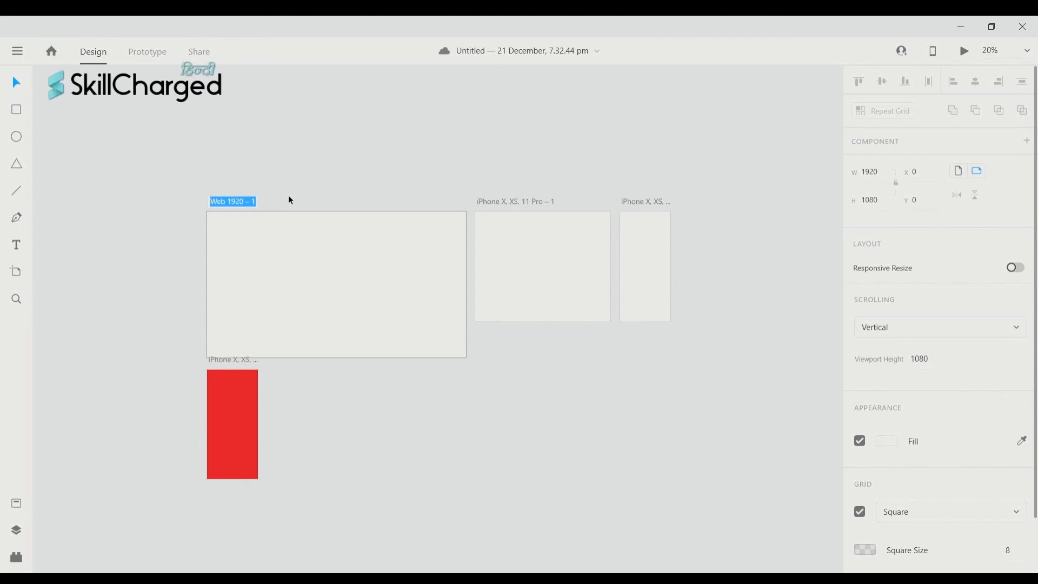
type("Home")
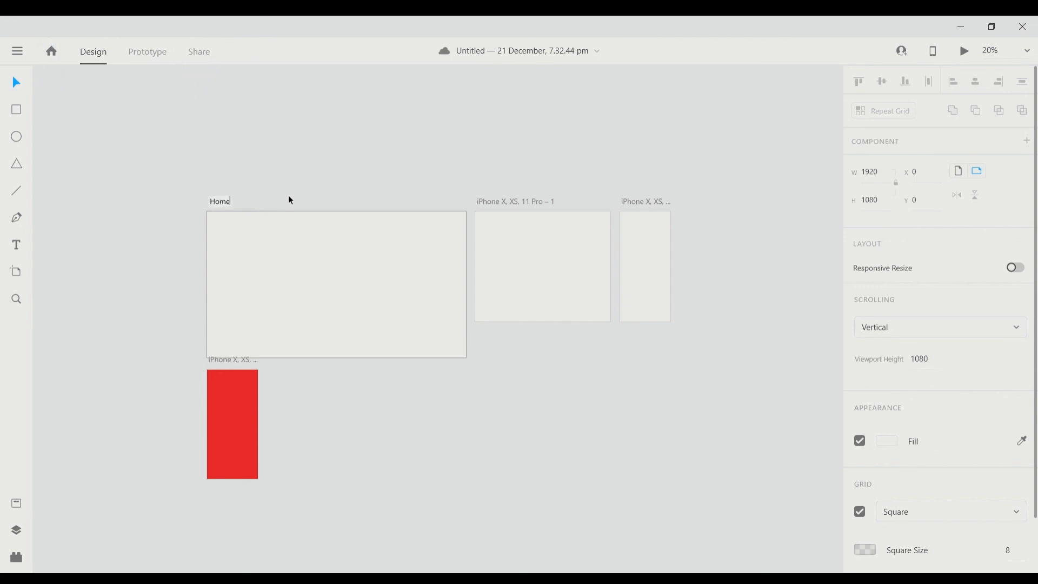
key("Return")
scroll(466, 203, "left", 1)
- Rename the iPhone X, XS, 11 Pro – 1 artboard to 'Screen 1'
double_click(566, 205)
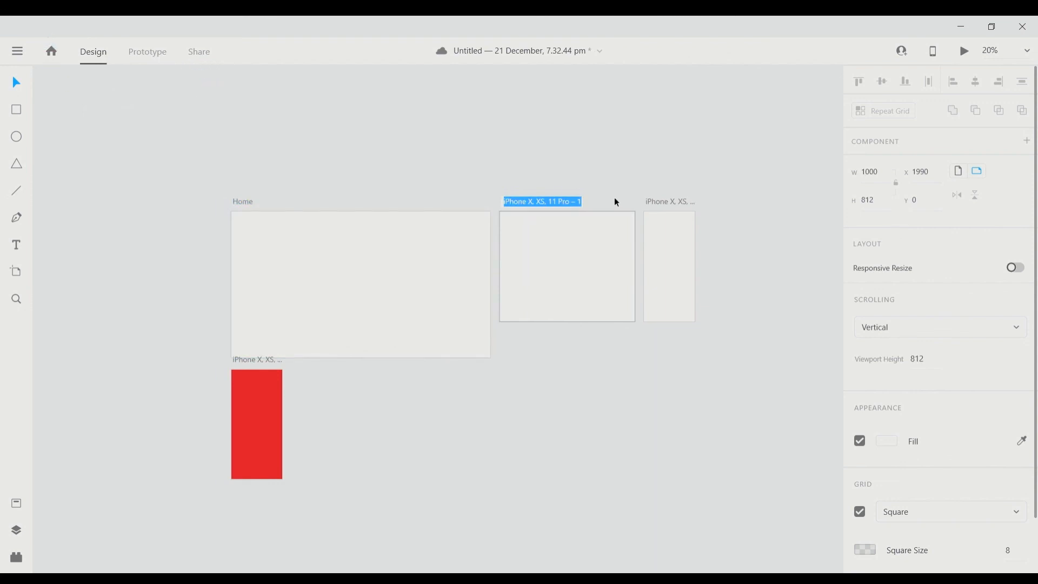
type("Screen 1")
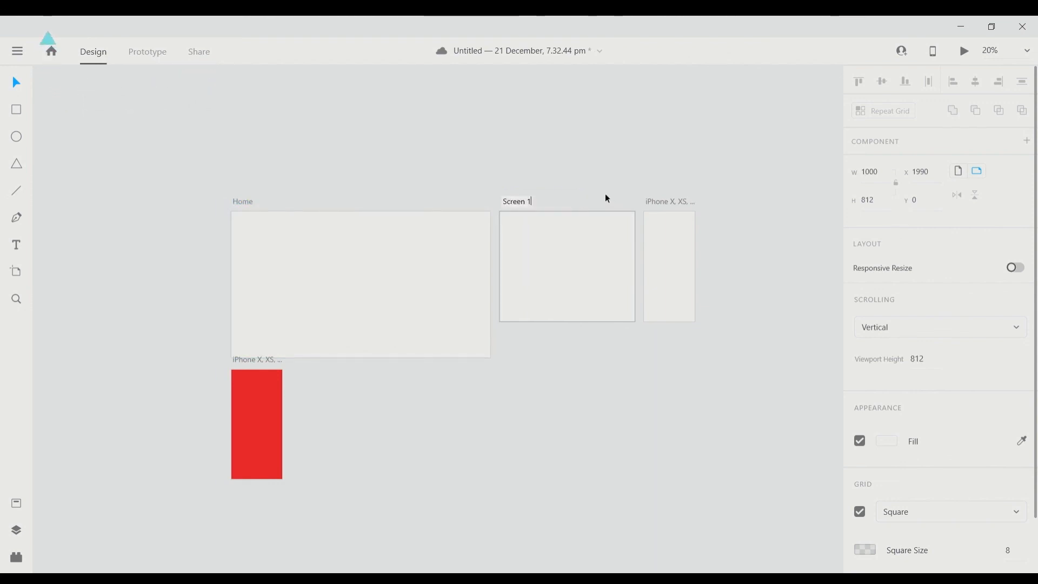
key("Return")
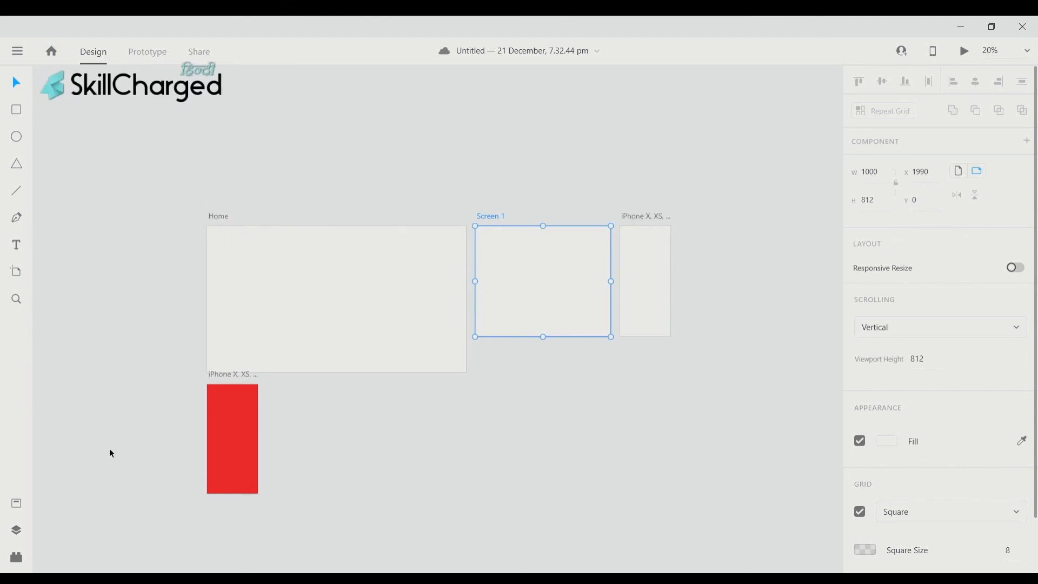
- Show the Layers panel and filter its list from All Items to Shapes only
left_click(16, 532)
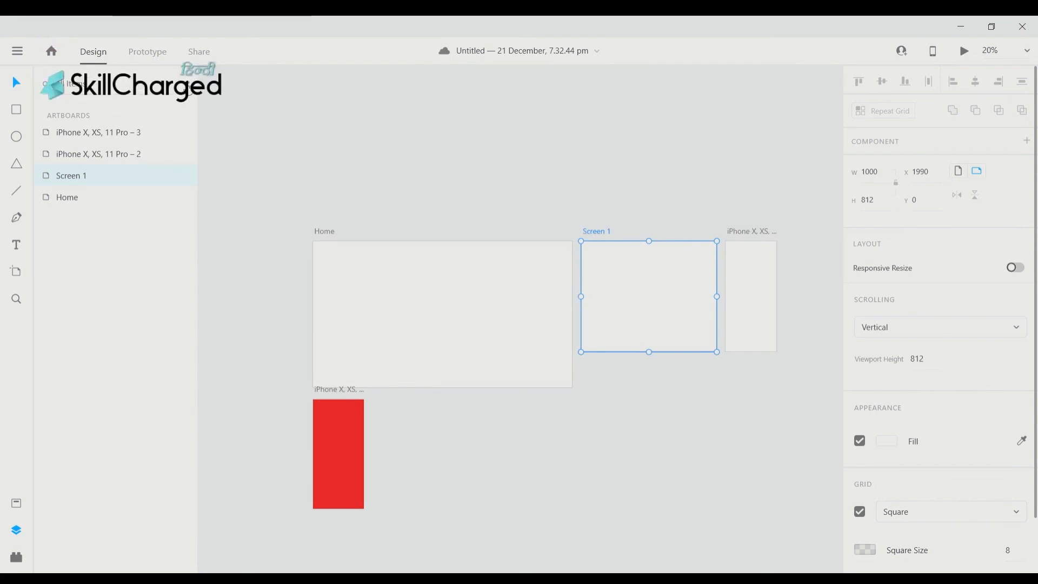
left_click(188, 85)
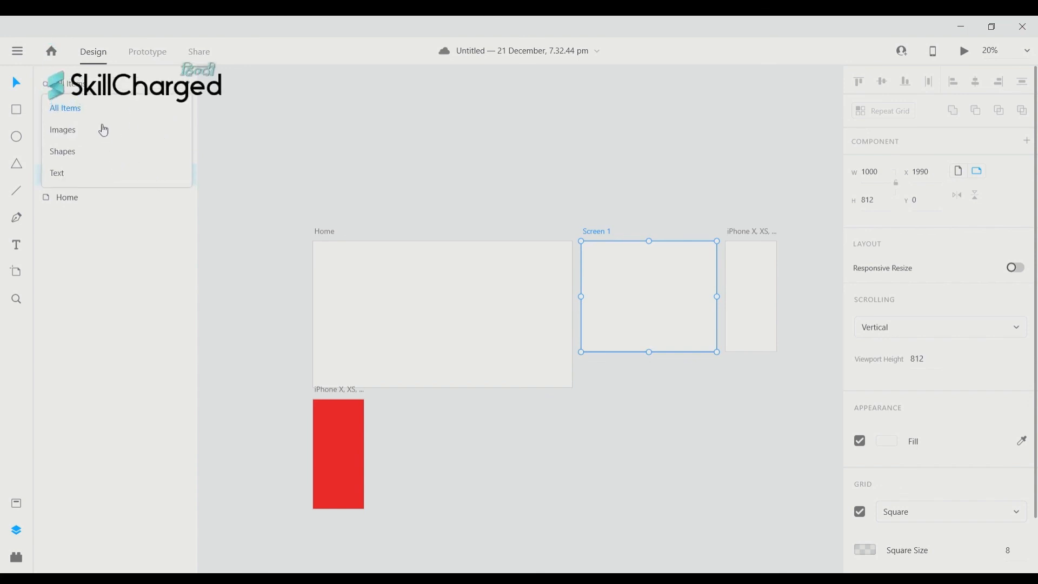
left_click(238, 115)
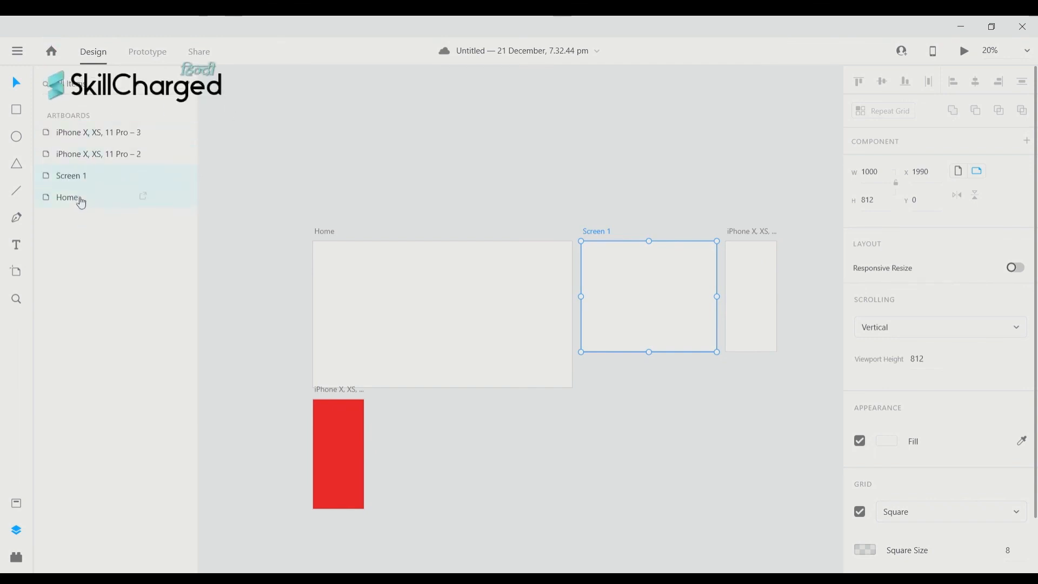
scroll(633, 310, "left", 4)
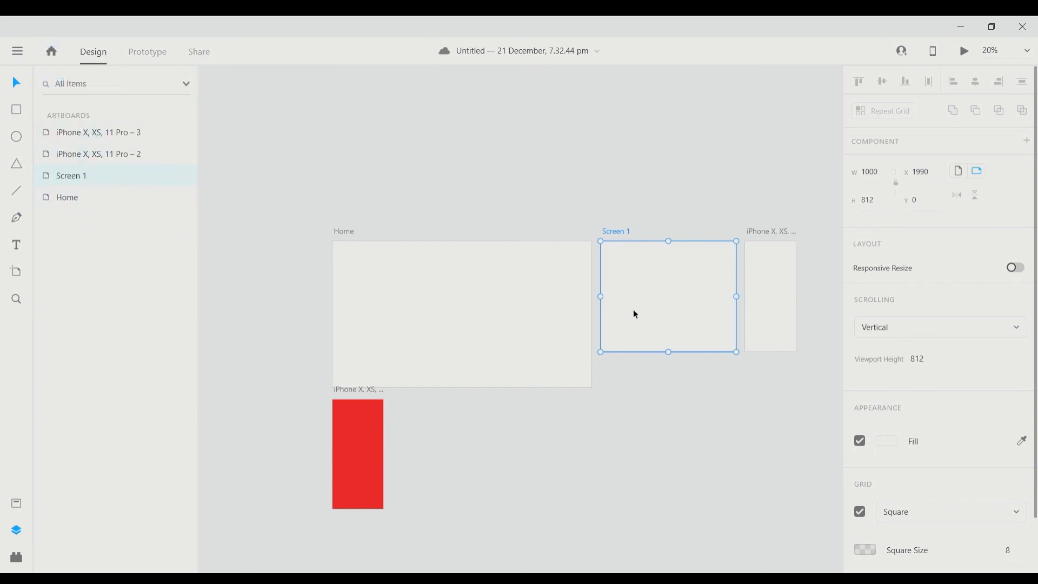
scroll(441, 430, "right", 4)
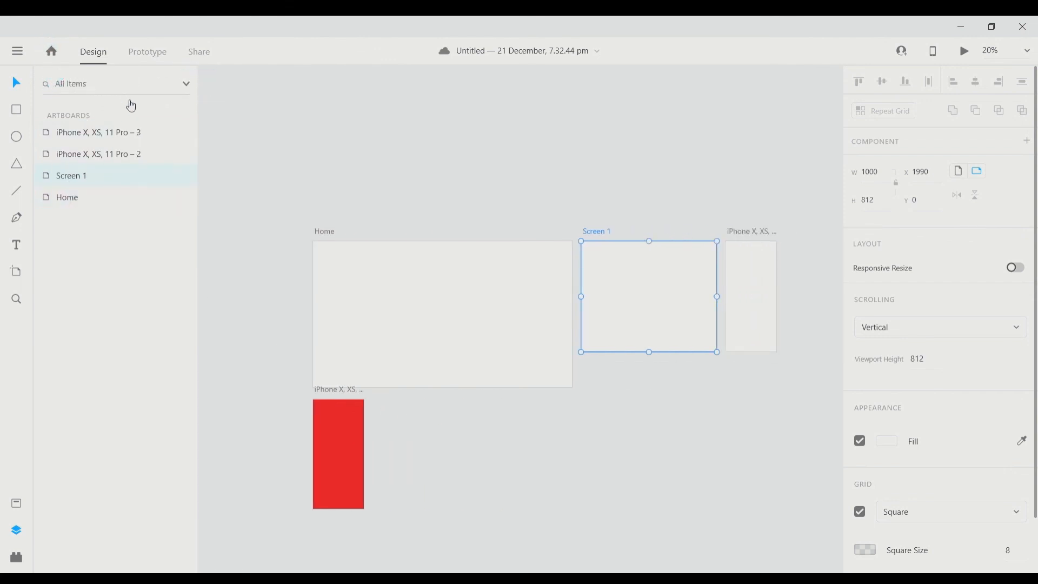
left_click(195, 91)
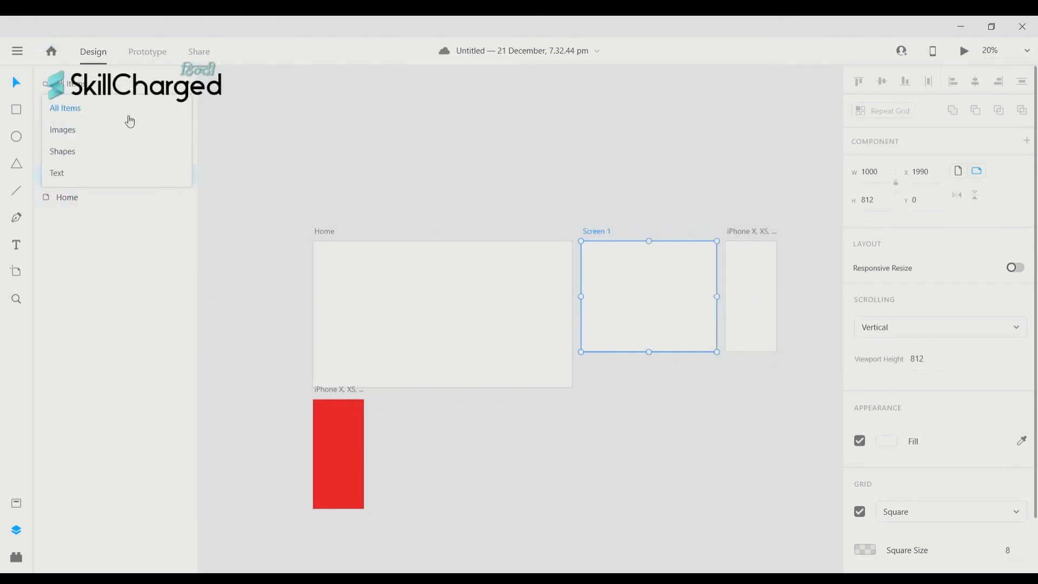
left_click(108, 152)
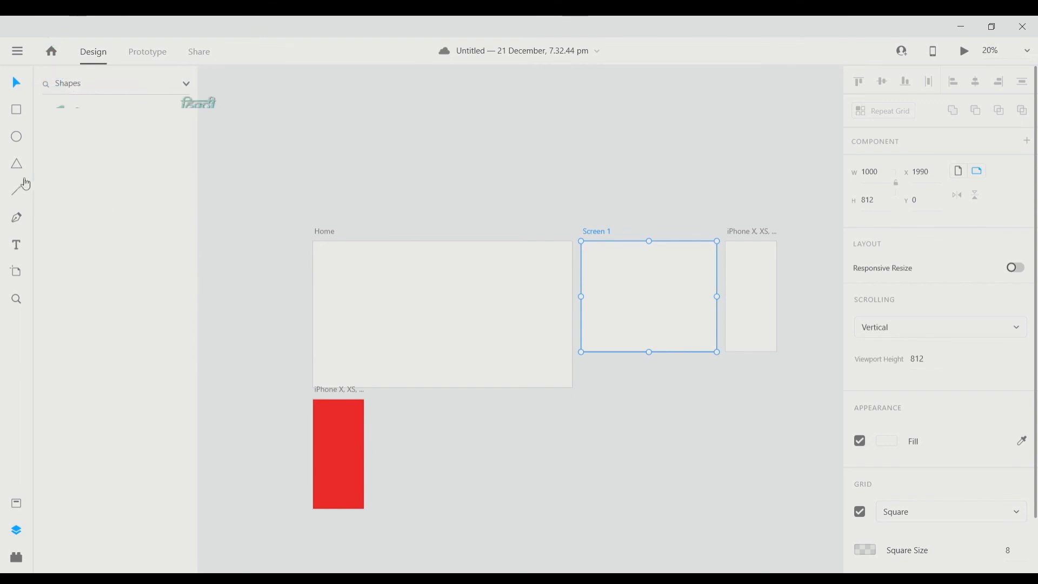
left_click(15, 109)
- Draw a rectangle on the Home artboard and fill it green #1F9259
left_click_drag(349, 268, 462, 328)
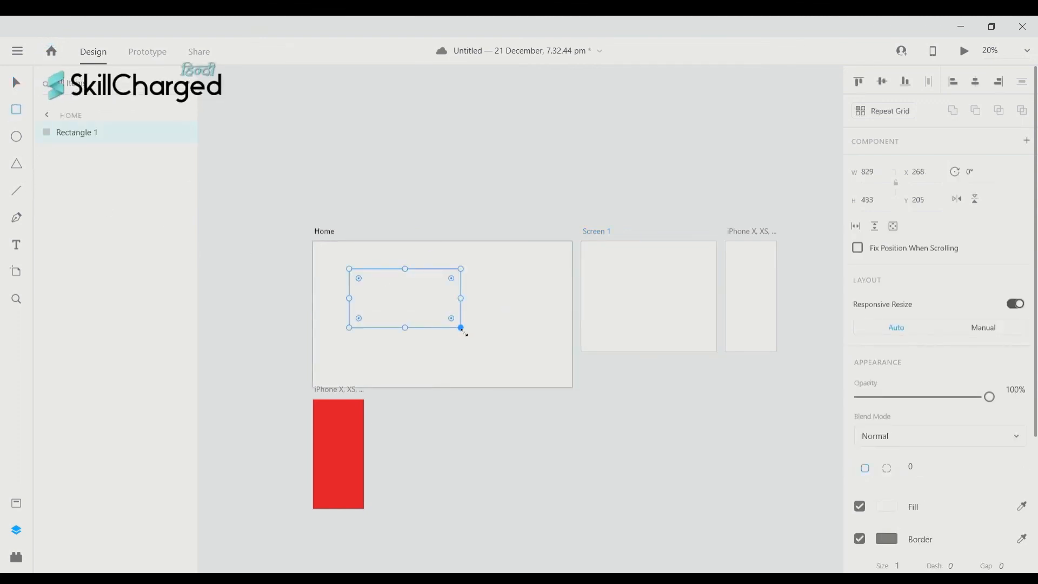
scroll(463, 329, "down", 2)
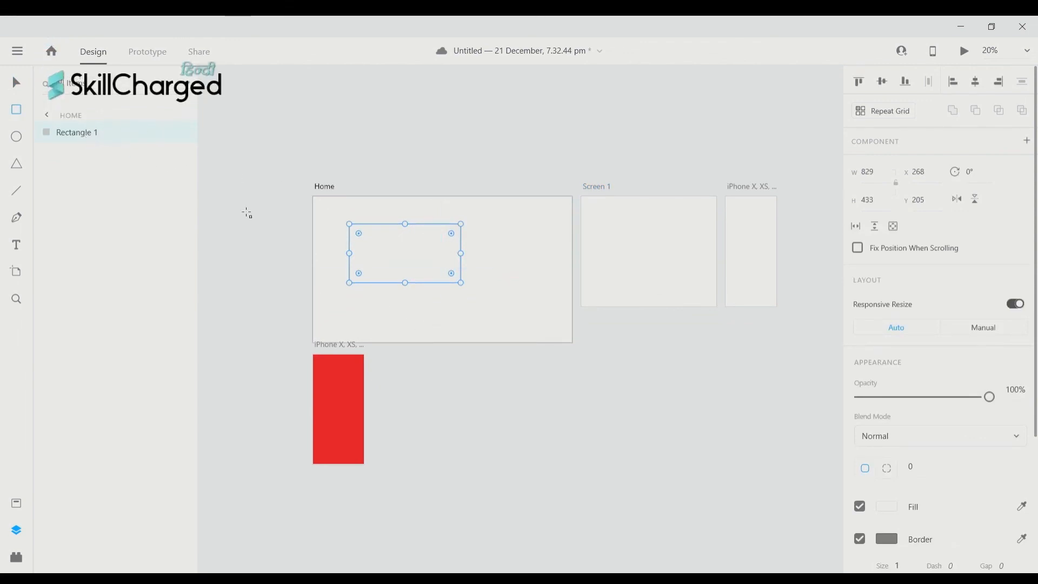
scroll(449, 303, "up", 1)
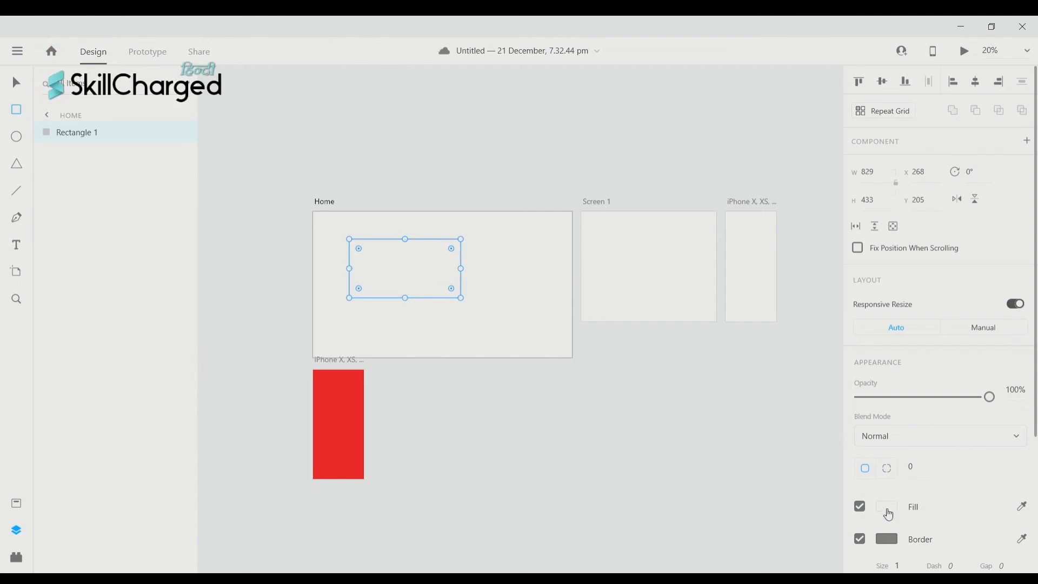
left_click(887, 507)
left_click(777, 429)
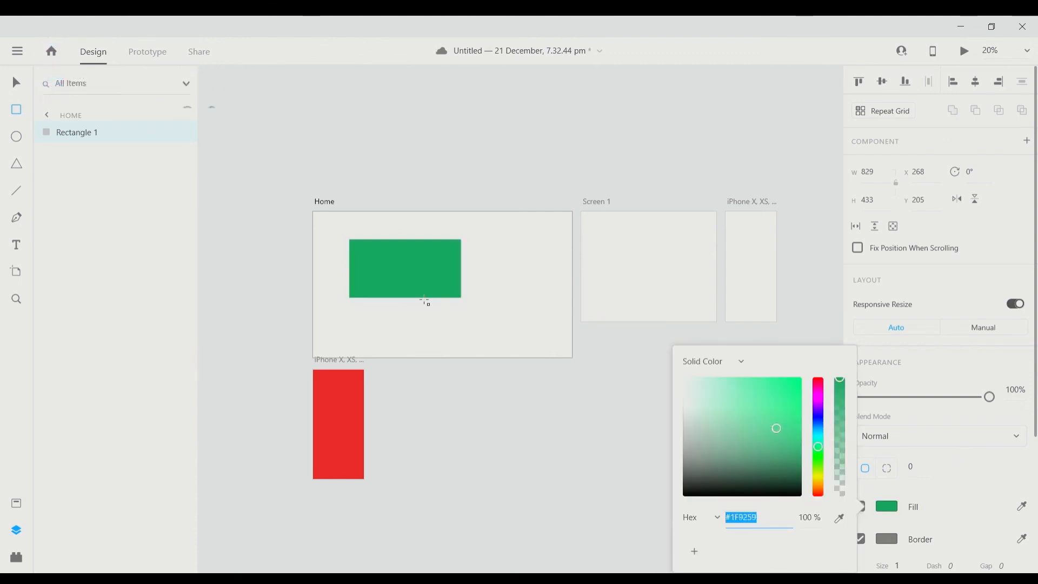
scroll(572, 252, "left", 2)
scroll(572, 253, "up", 2)
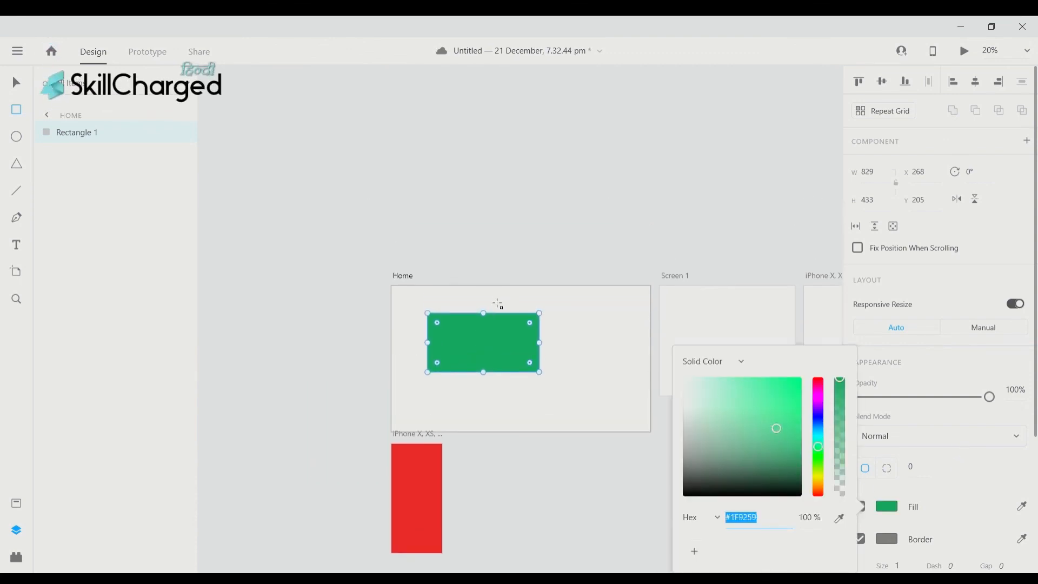
scroll(497, 304, "down", 2)
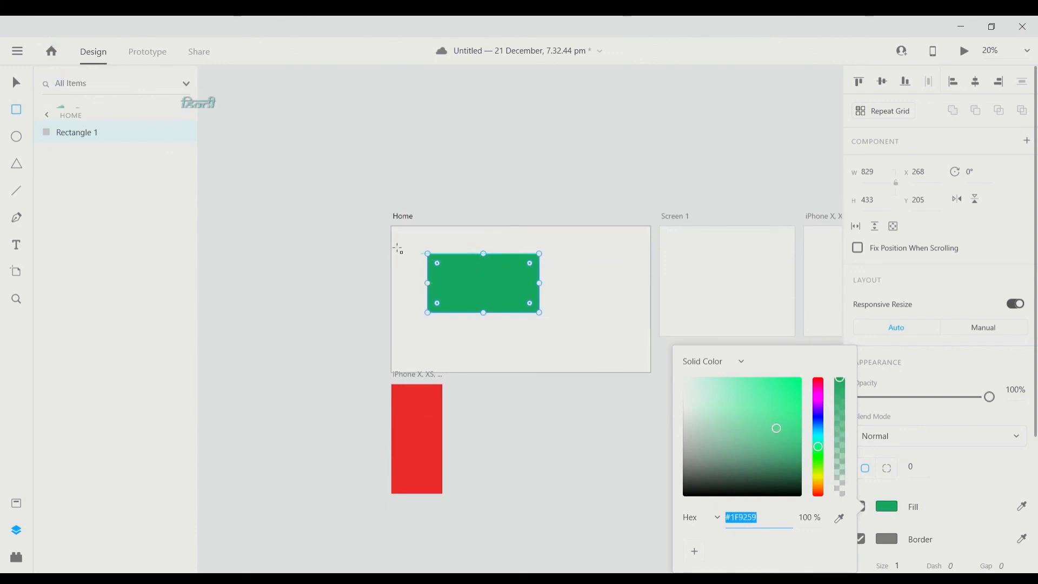
key("Escape")
- Draw an ellipse inside the green rectangle and fill it blue #3C62CC
key("e")
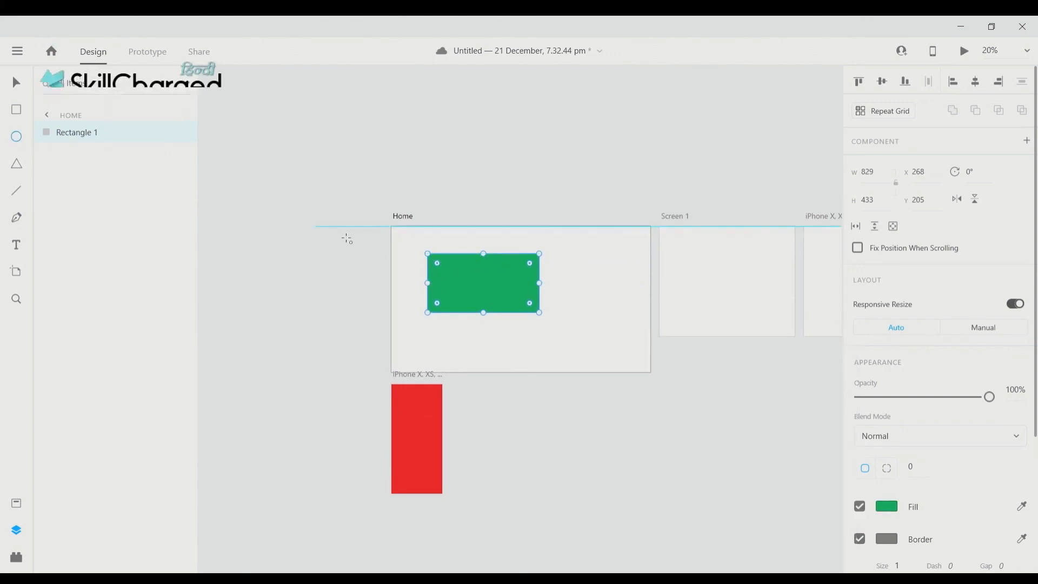
scroll(346, 240, "right", 1)
left_click_drag(446, 271, 490, 307)
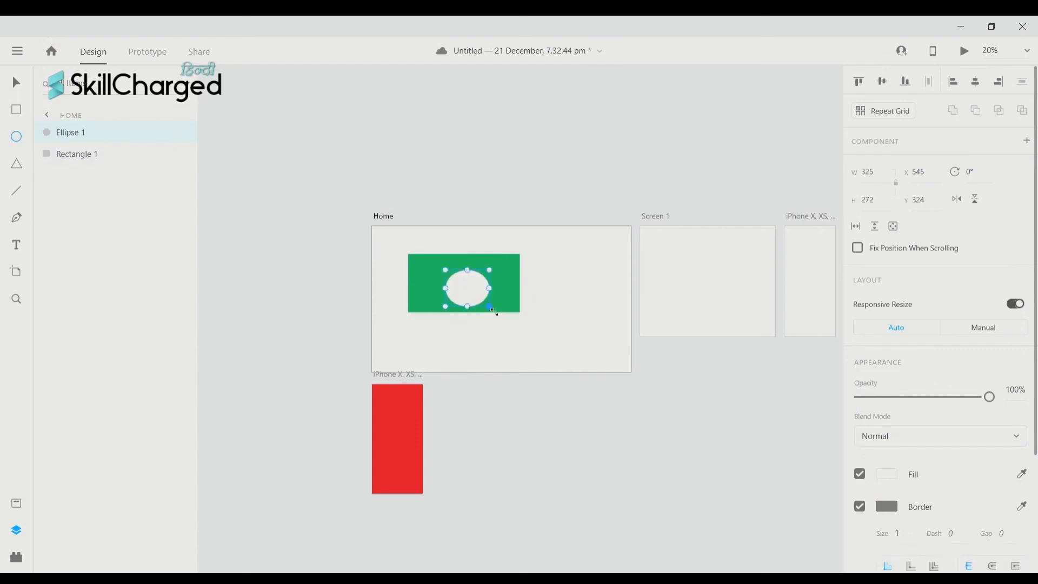
left_click(888, 477)
left_click_drag(823, 443, 819, 423)
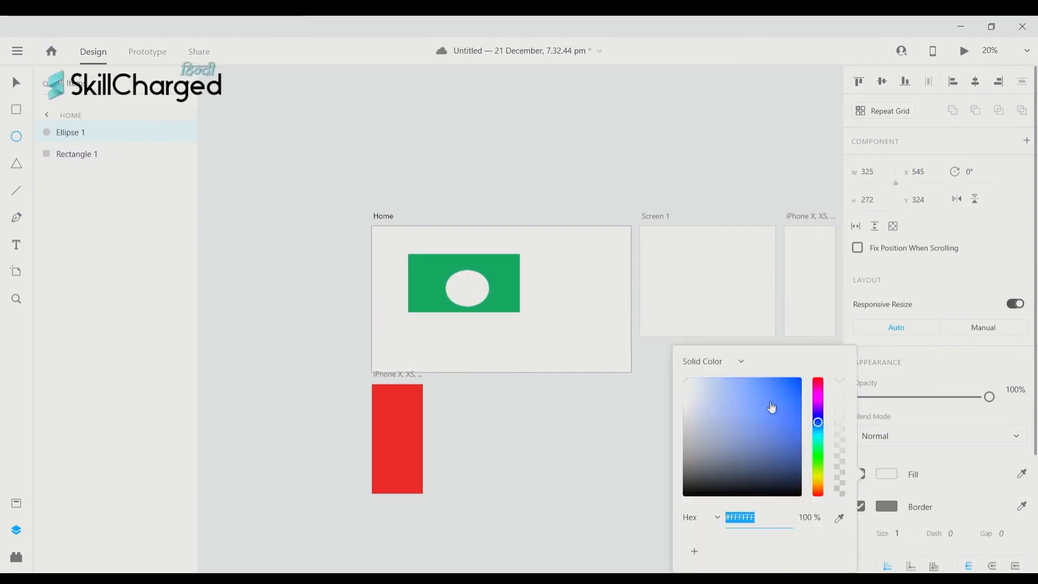
left_click(767, 401)
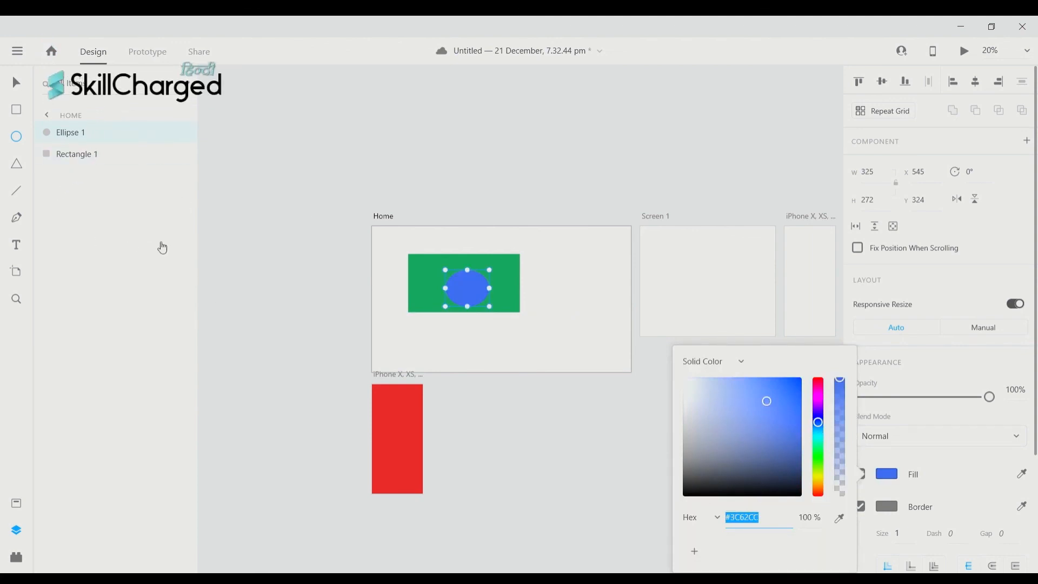
left_click(16, 245)
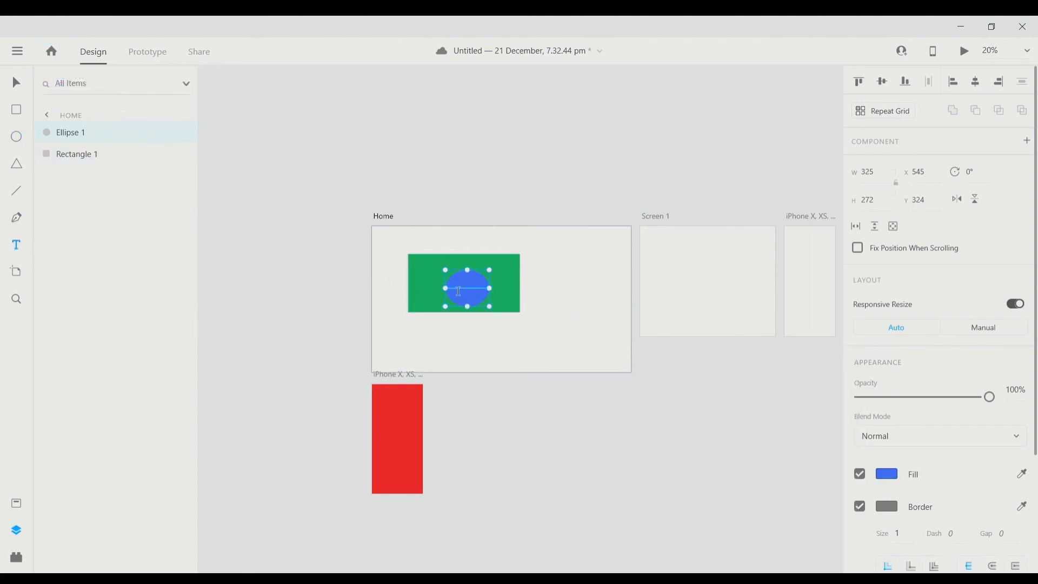
- Type TEXT on the blue ellipse and set its font size to 150
left_click(458, 291)
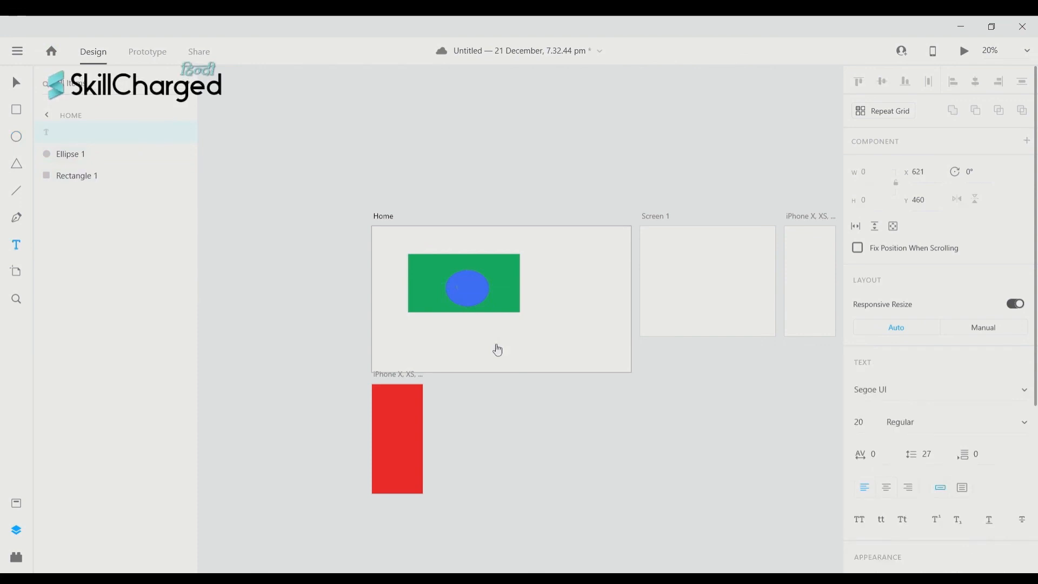
type("TEXT")
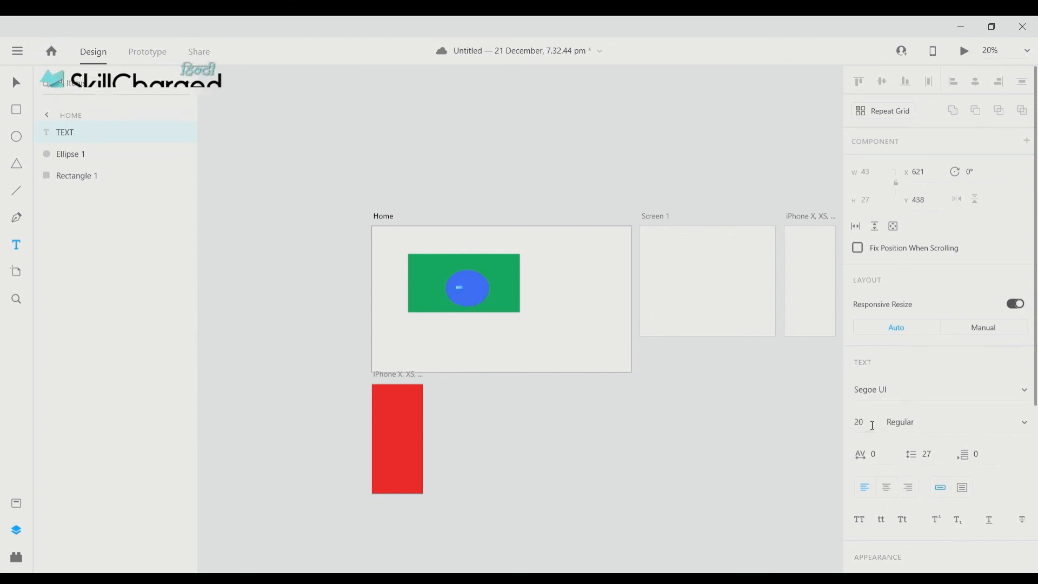
left_click(871, 424)
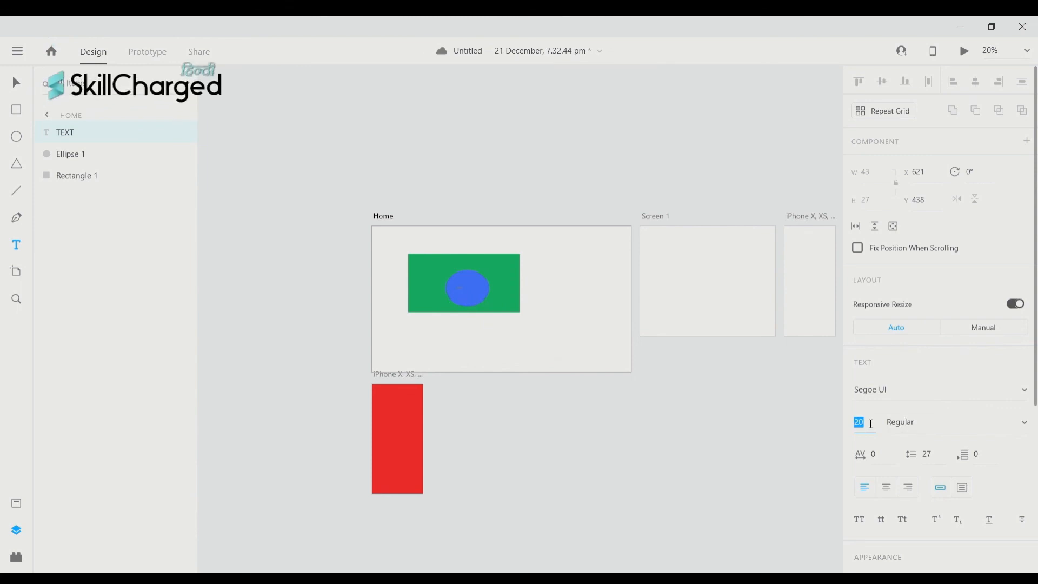
type("150")
key("Return")
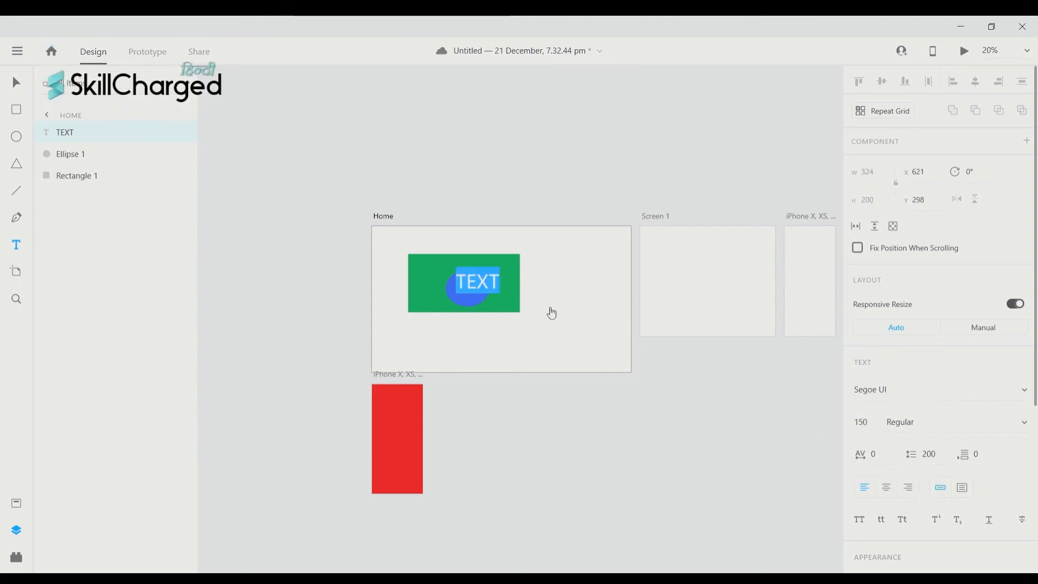
- Nudge TEXT slightly down onto the blue ellipse
key("BackSpace")
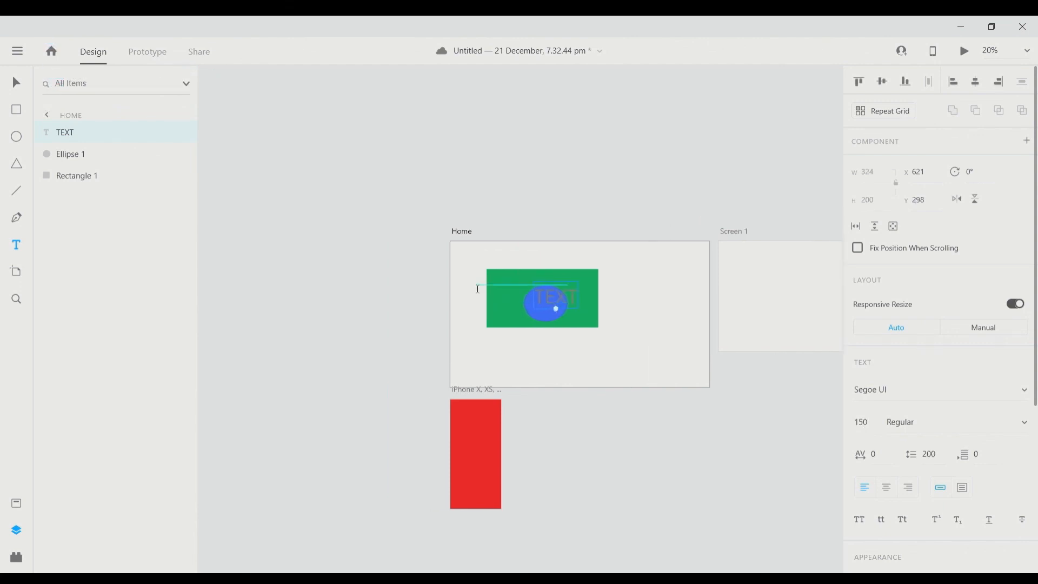
key("v")
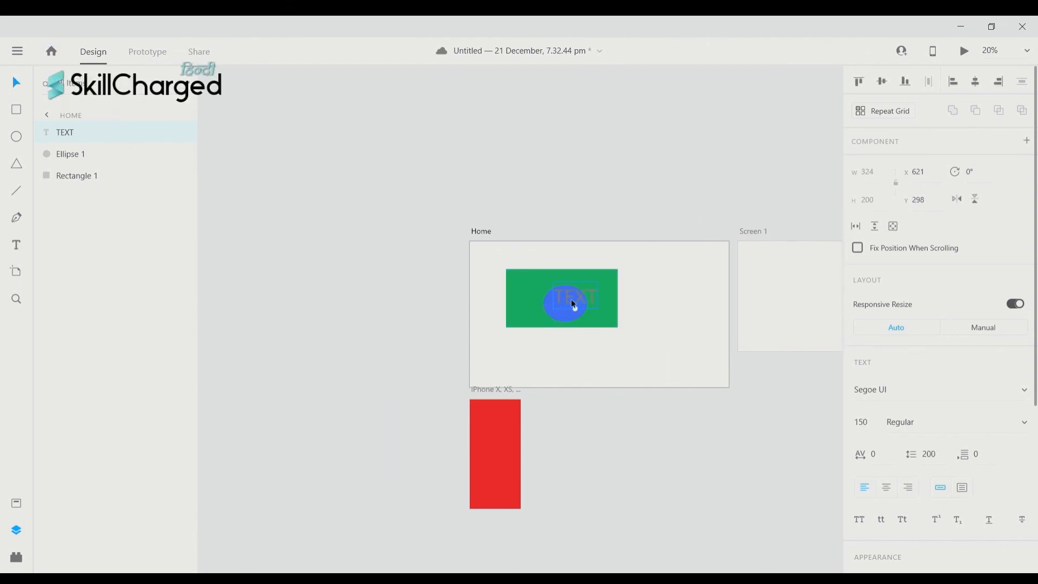
left_click_drag(571, 300, 565, 306)
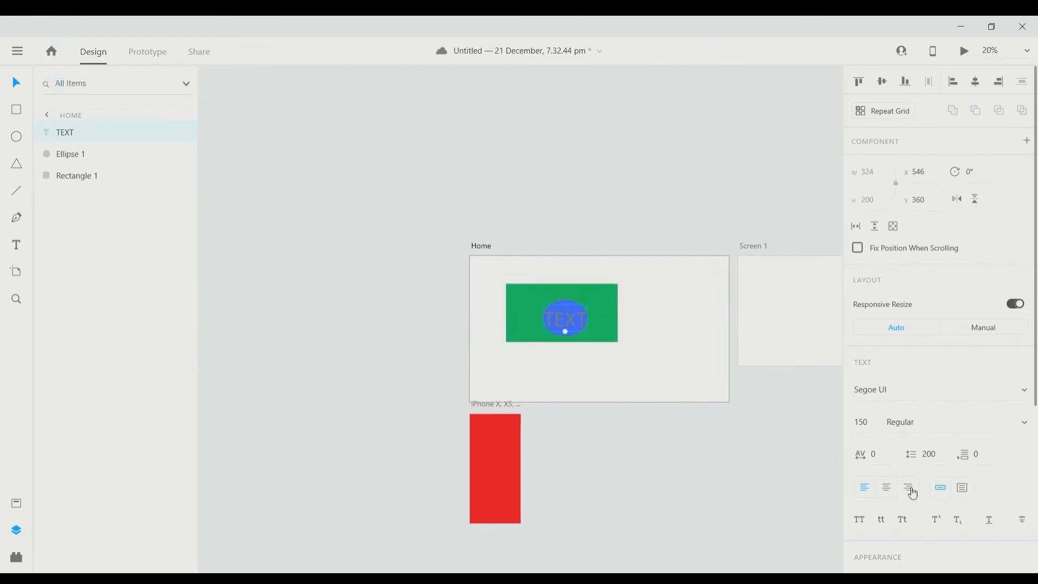
scroll(914, 494, "down", 4)
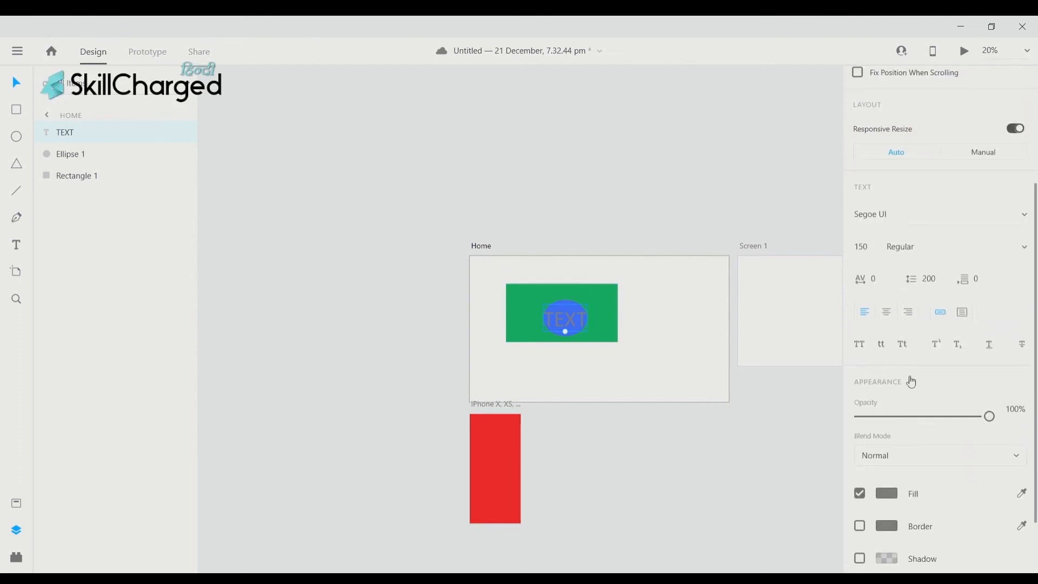
scroll(912, 381, "up", 2)
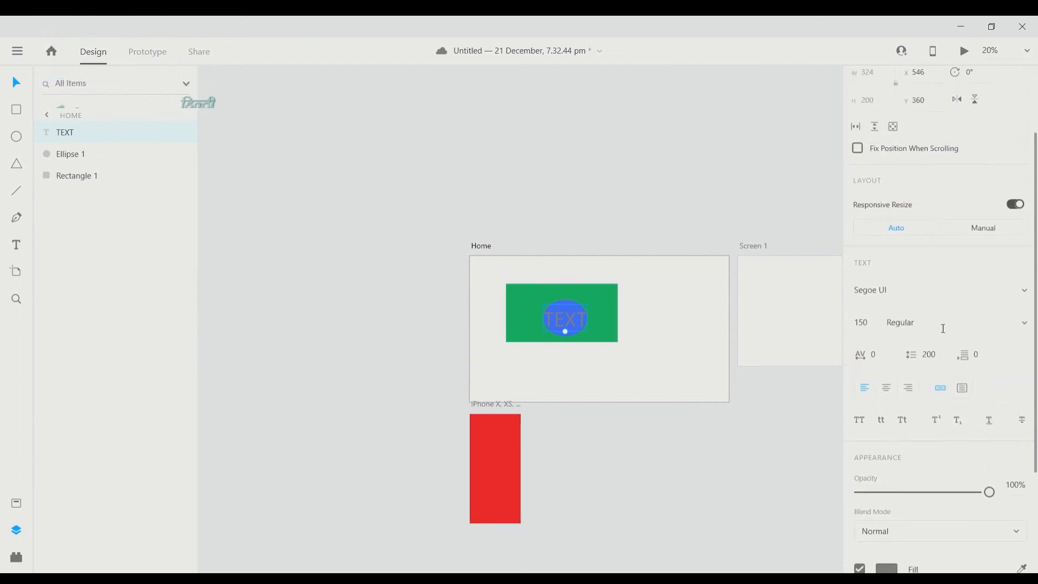
scroll(944, 329, "up", 3)
scroll(943, 332, "down", 4)
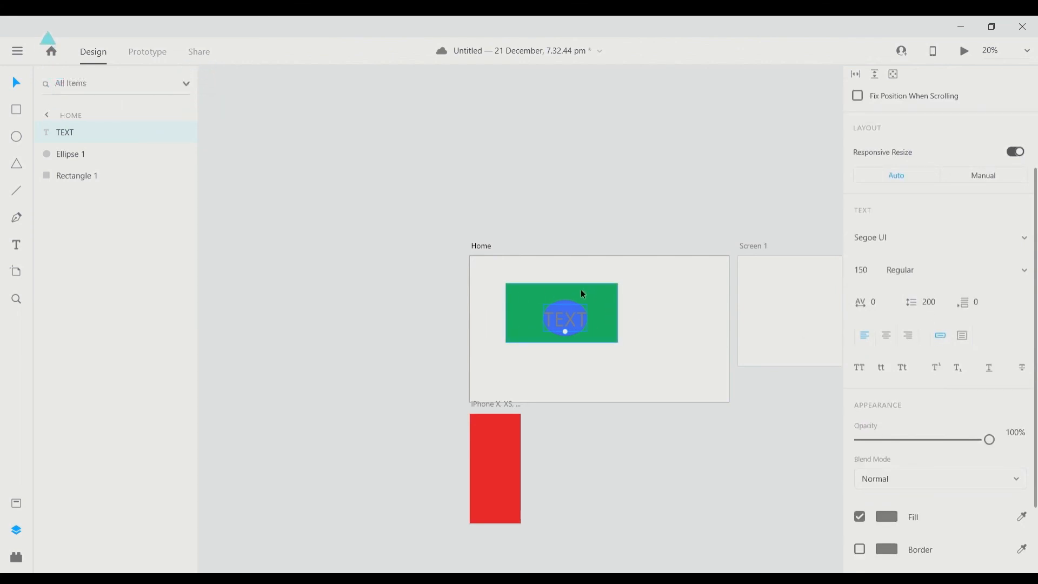
- Save the document and pan the canvas to show all artboards
key("ctrl+s")
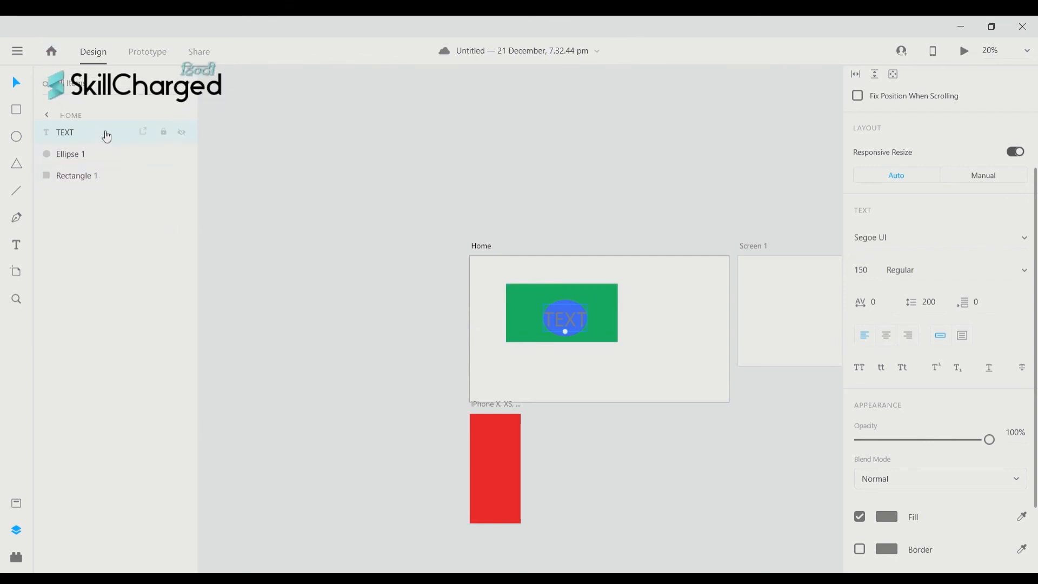
scroll(579, 299, "left", 1)
scroll(580, 305, "down", 1)
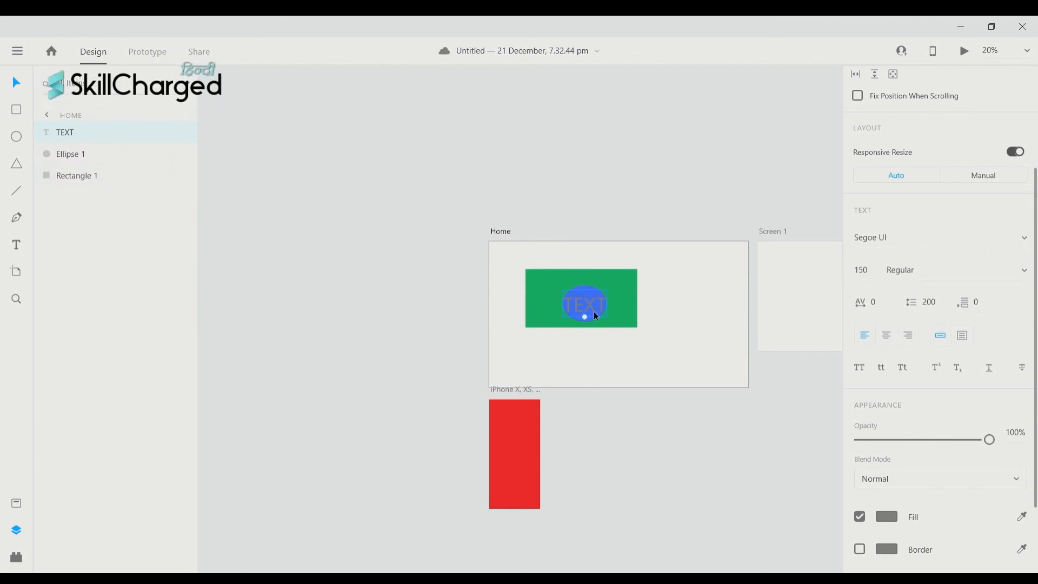
left_click_drag(594, 313, 414, 311)
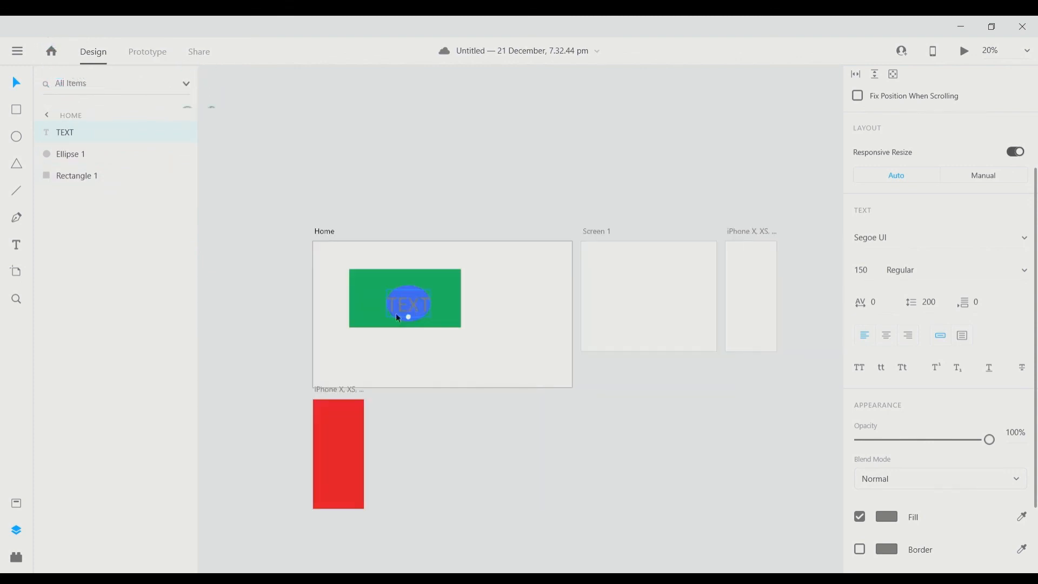
scroll(397, 314, "left", 1)
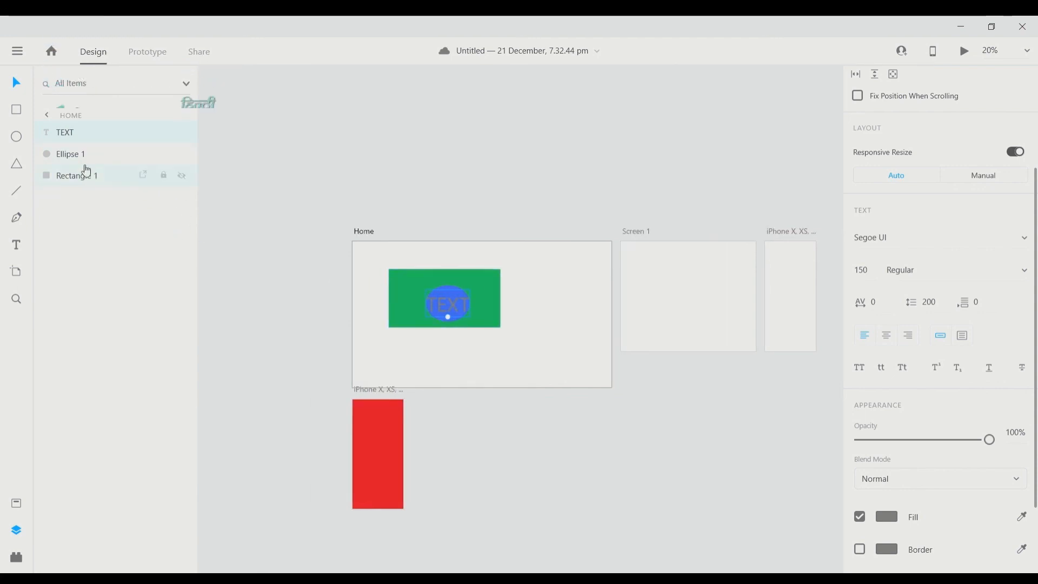
- Restack Rectangle 1 above and back below Ellipse 1, then move TEXT right
left_click_drag(82, 188, 86, 153)
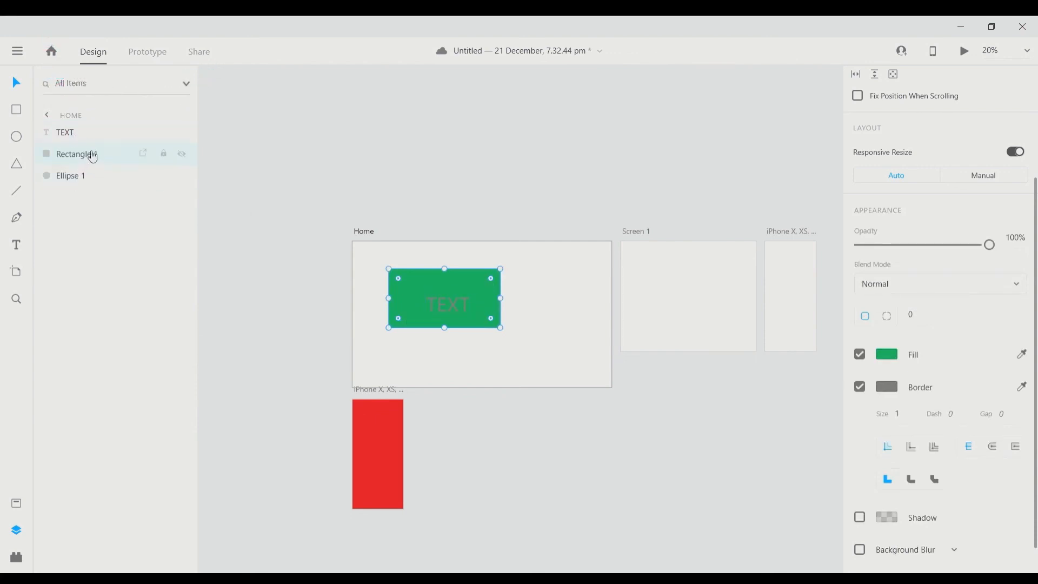
left_click_drag(88, 154, 94, 198)
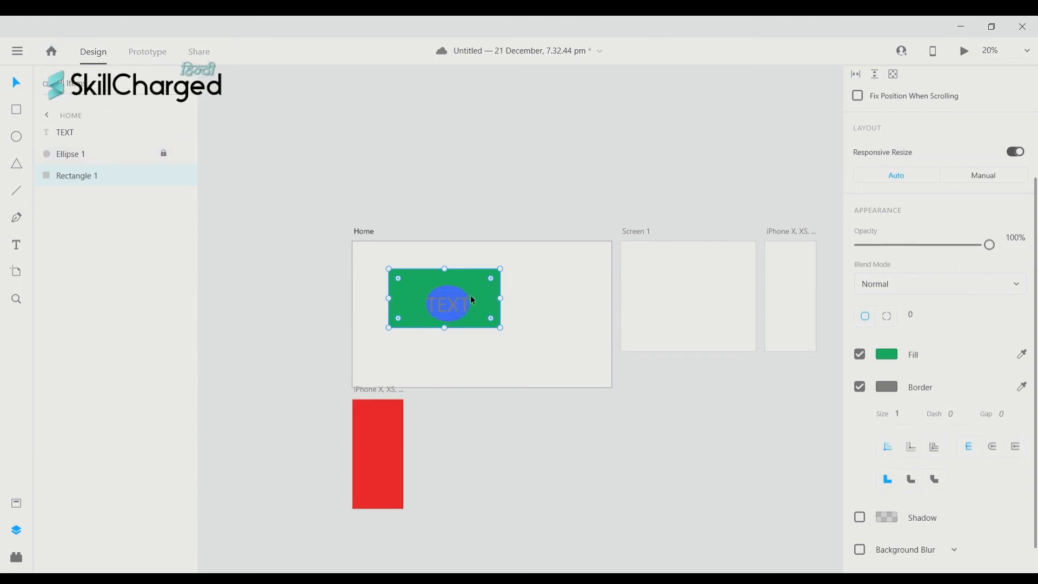
left_click_drag(462, 299, 507, 289)
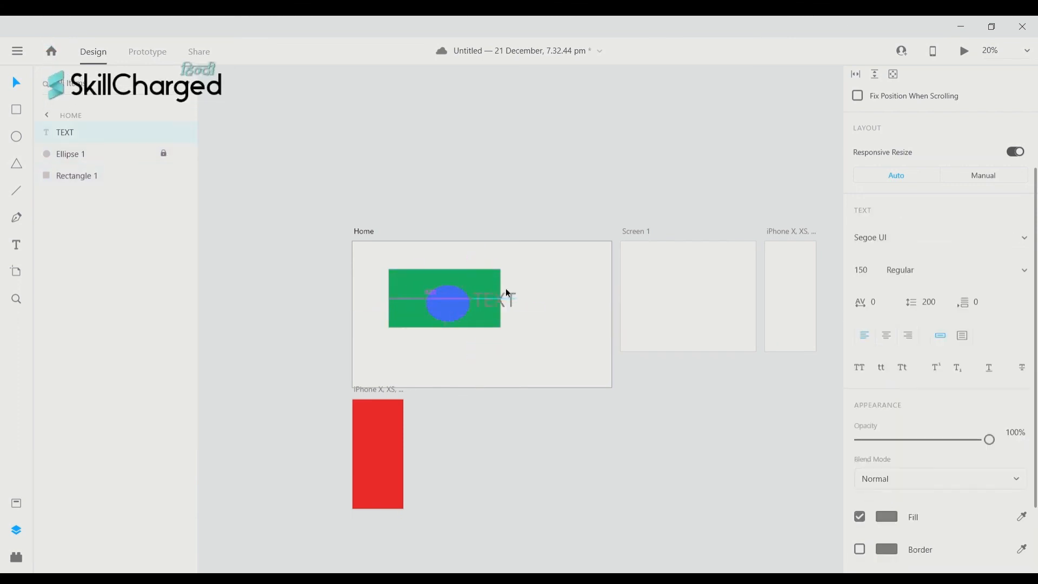
- Shift the green rectangle slightly left while Ellipse 1 stays locked
left_click(448, 294)
left_click(463, 281)
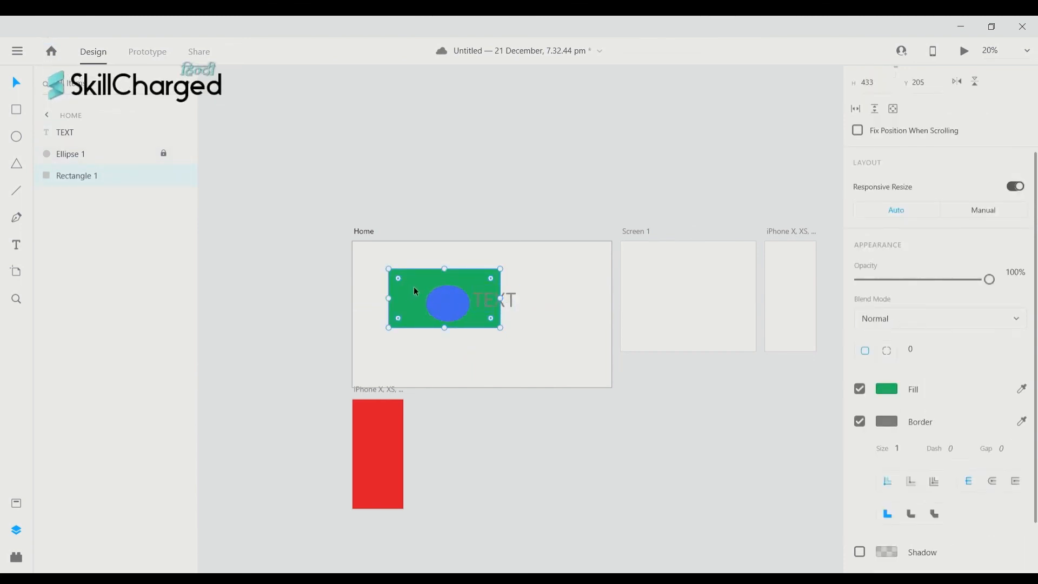
mouse_move(416, 293)
left_mouse_down()
mouse_move(427, 277)
mouse_move(397, 275)
mouse_move(411, 304)
mouse_move(406, 288)
left_mouse_up()
left_click(457, 302)
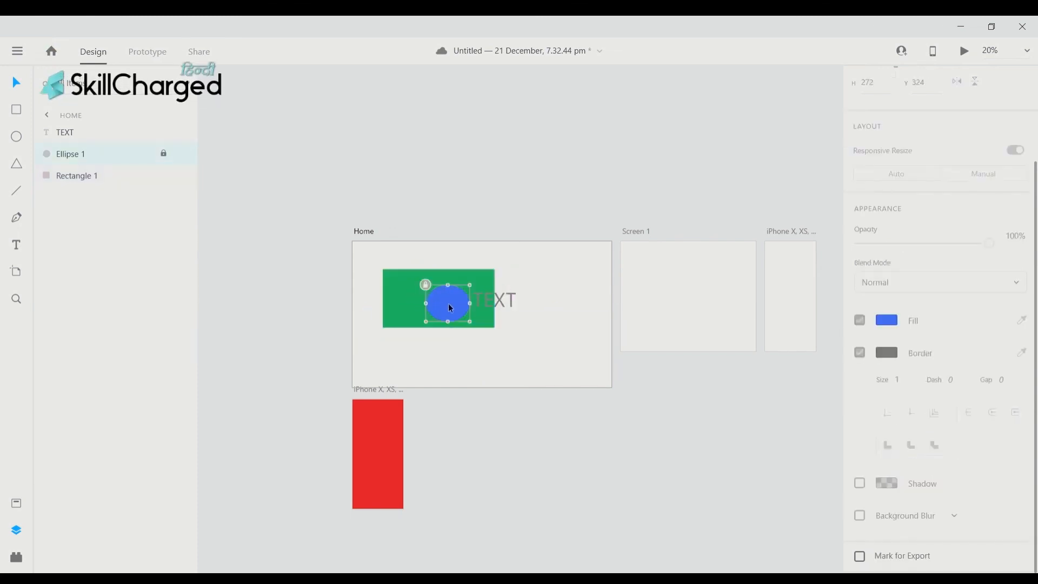
left_click(457, 297)
left_click(448, 312)
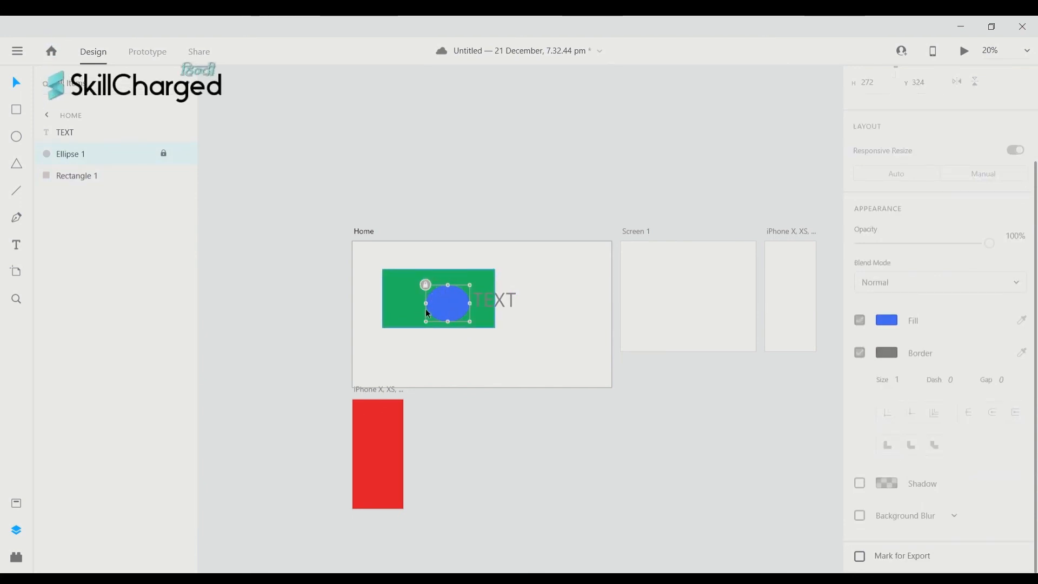
scroll(434, 298, "right", 1)
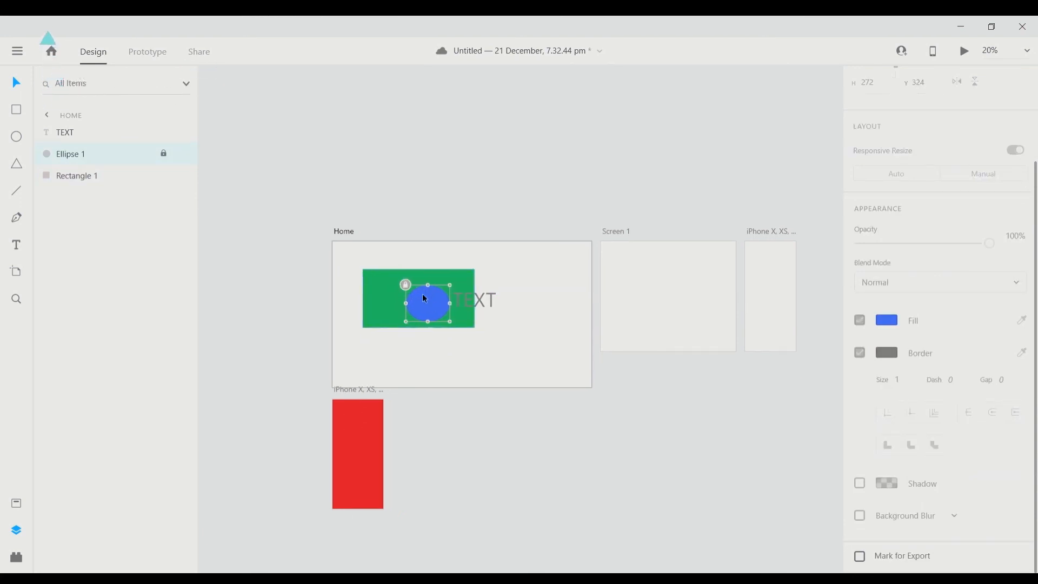
left_click(171, 156)
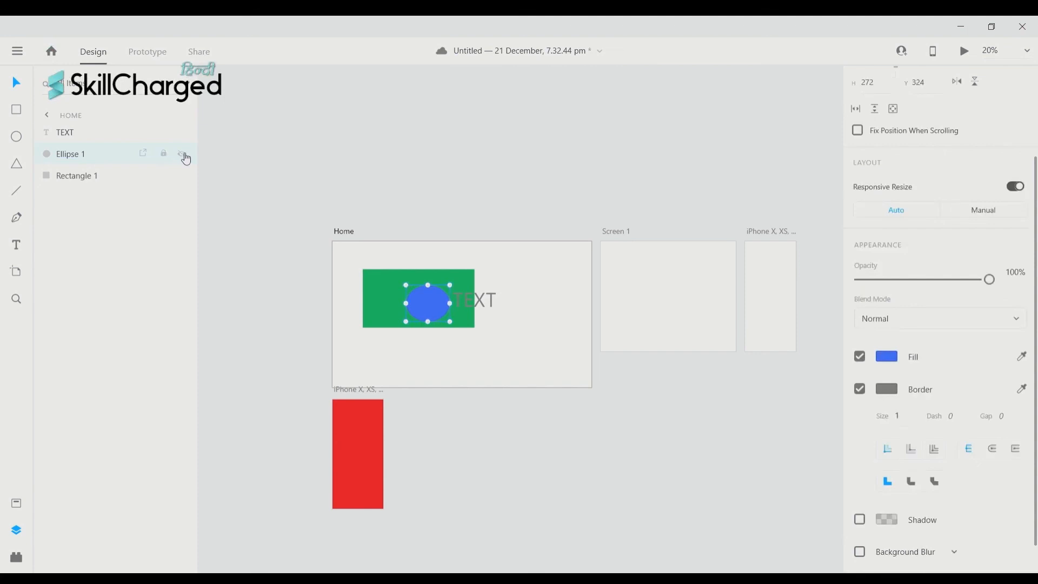
left_click(184, 156)
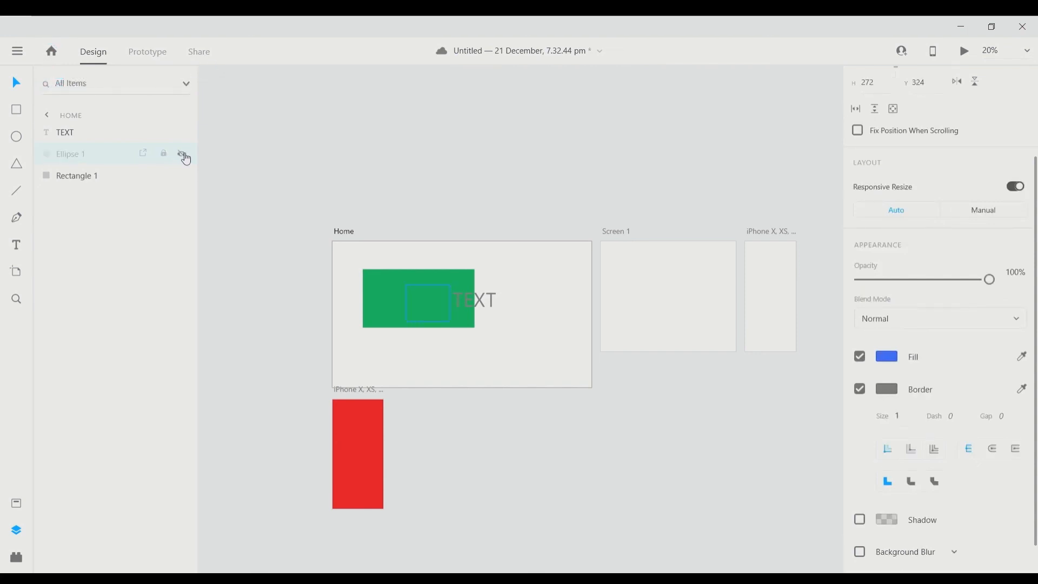
left_click(184, 156)
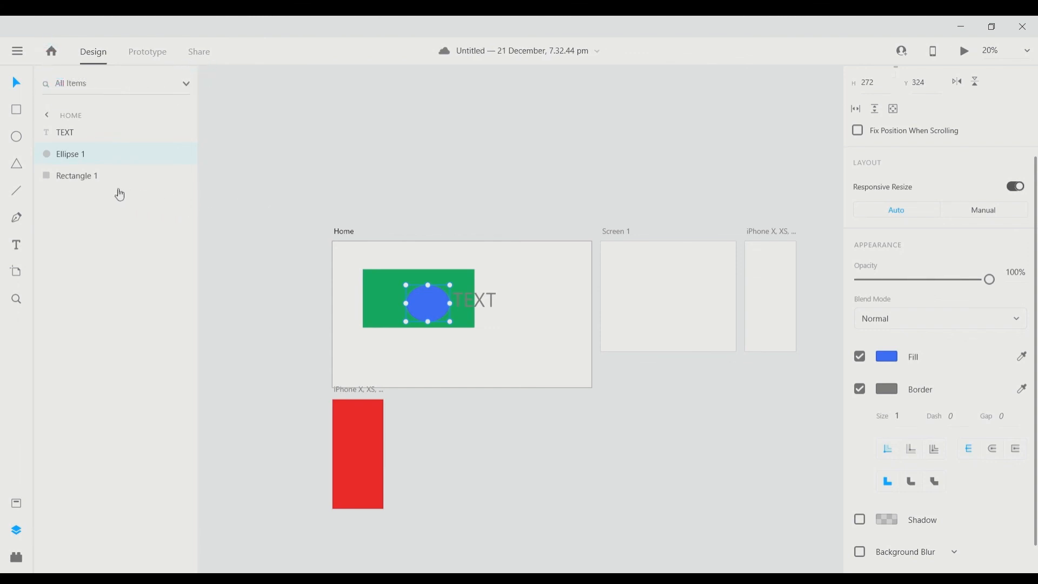
left_click(77, 176, "shift")
left_click(88, 140, "shift")
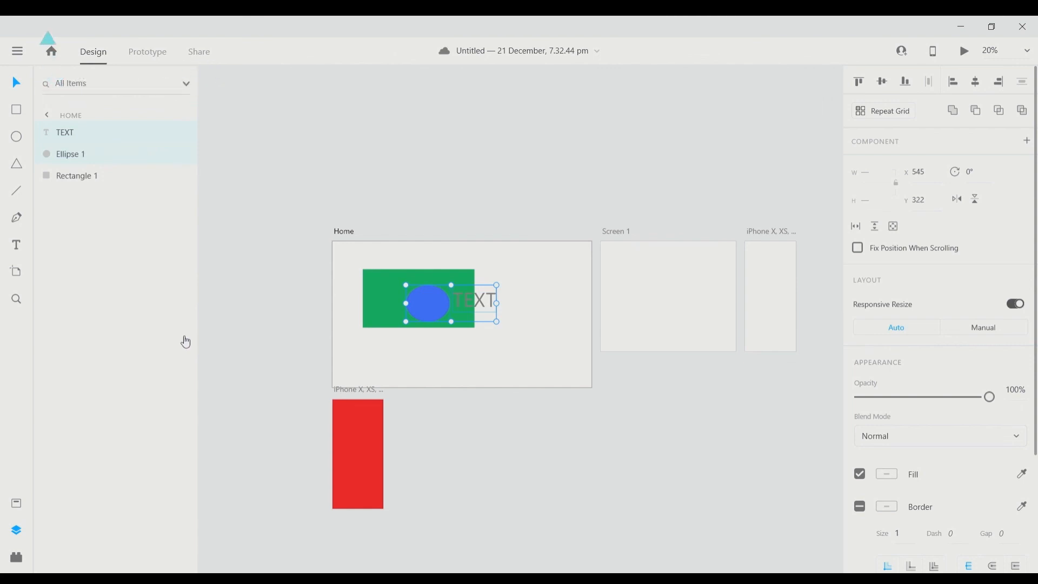
key("ctrl+g")
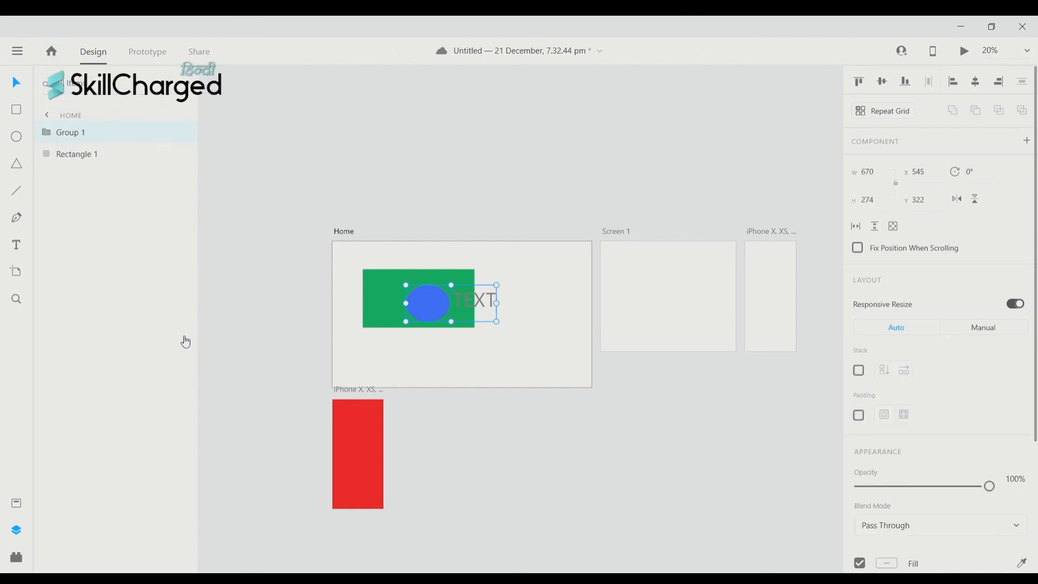
left_click(47, 133)
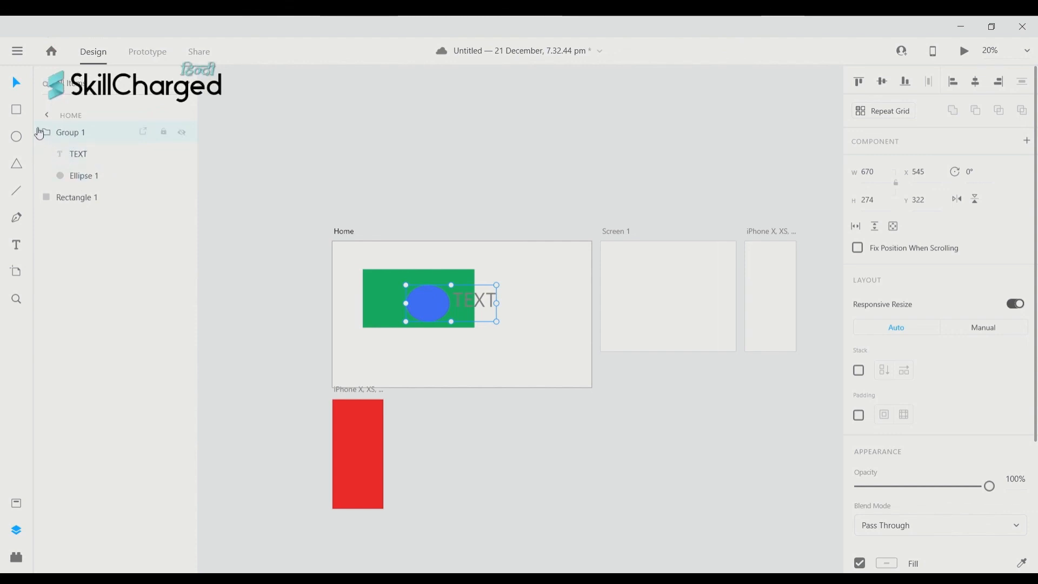
key("ctrl+shift+g")
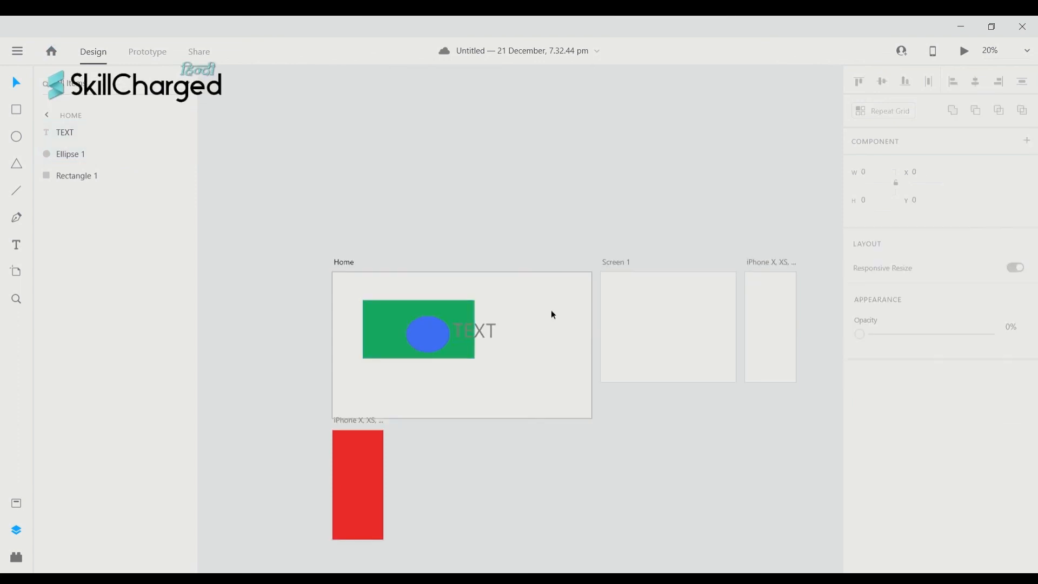
scroll(415, 302, "up", 1)
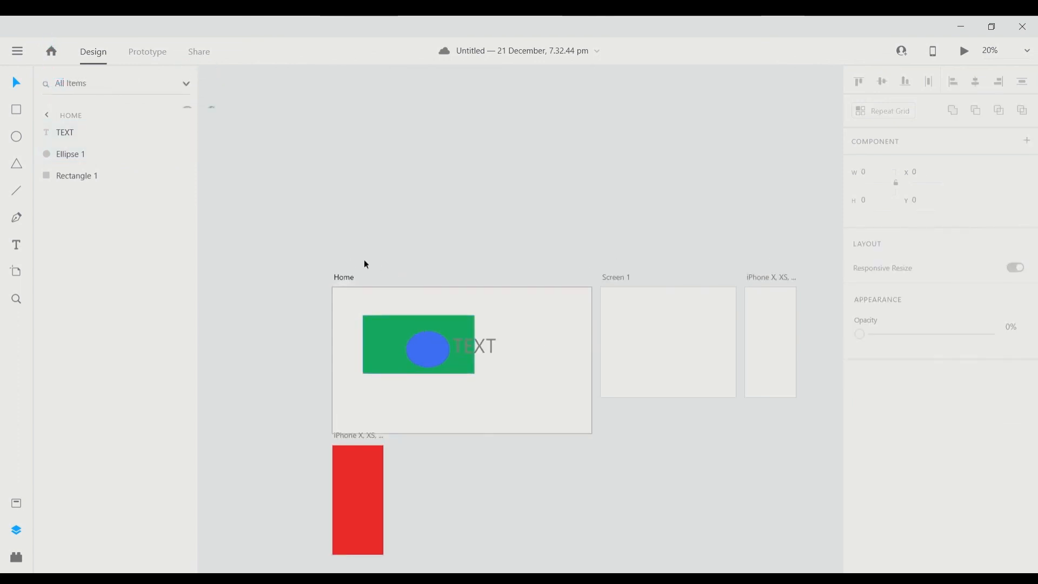
scroll(365, 260, "down", 1)
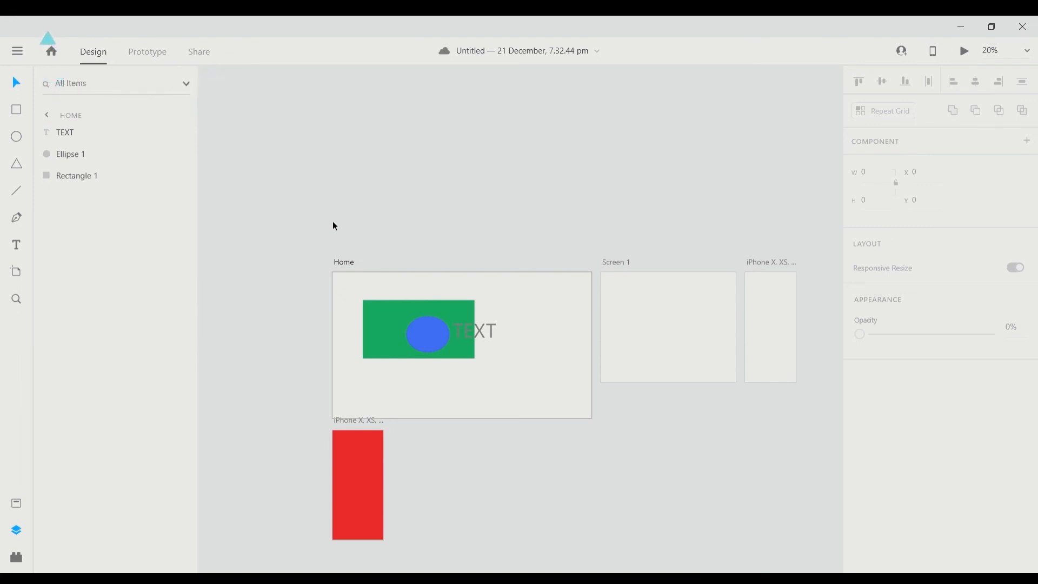
scroll(344, 229, "right", 3)
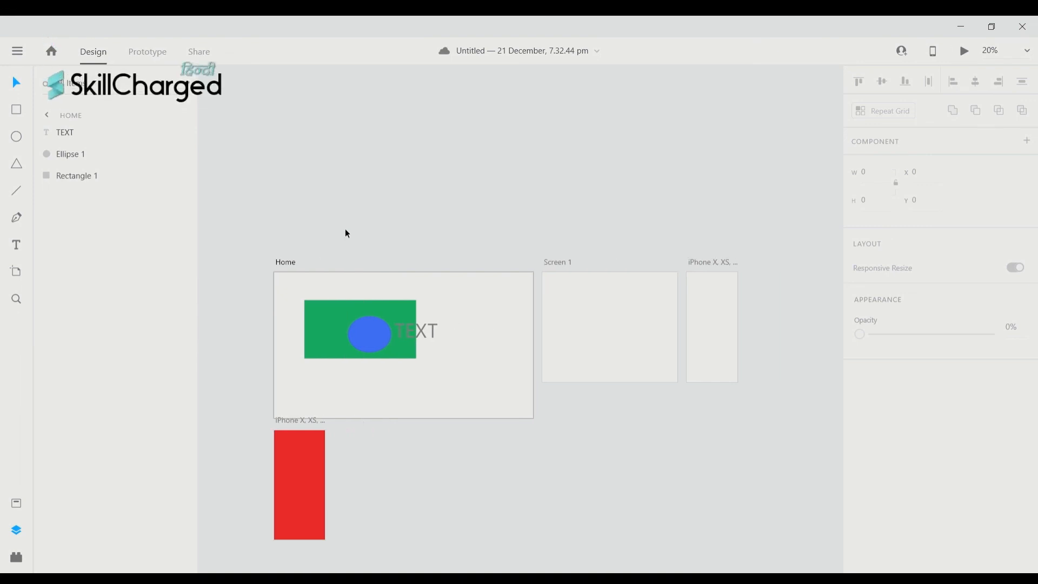
scroll(347, 234, "right", 1)
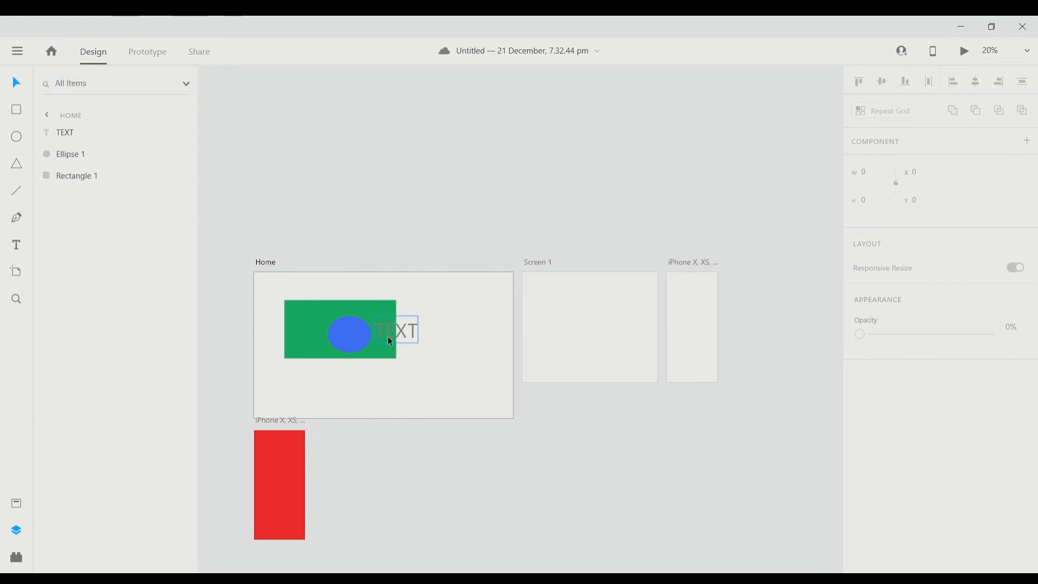
scroll(326, 311, "up", 2)
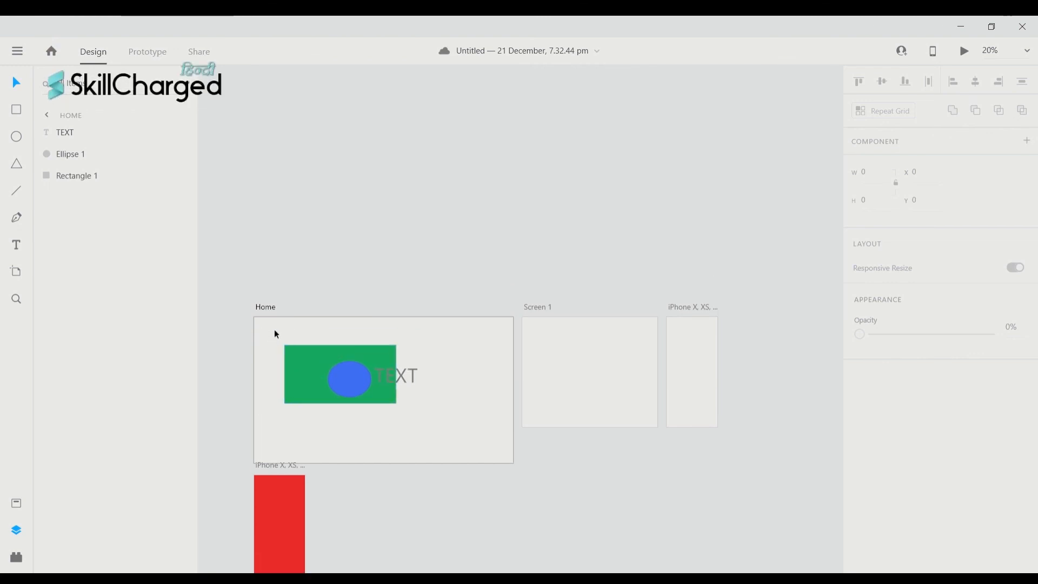
left_click_drag(275, 334, 475, 439)
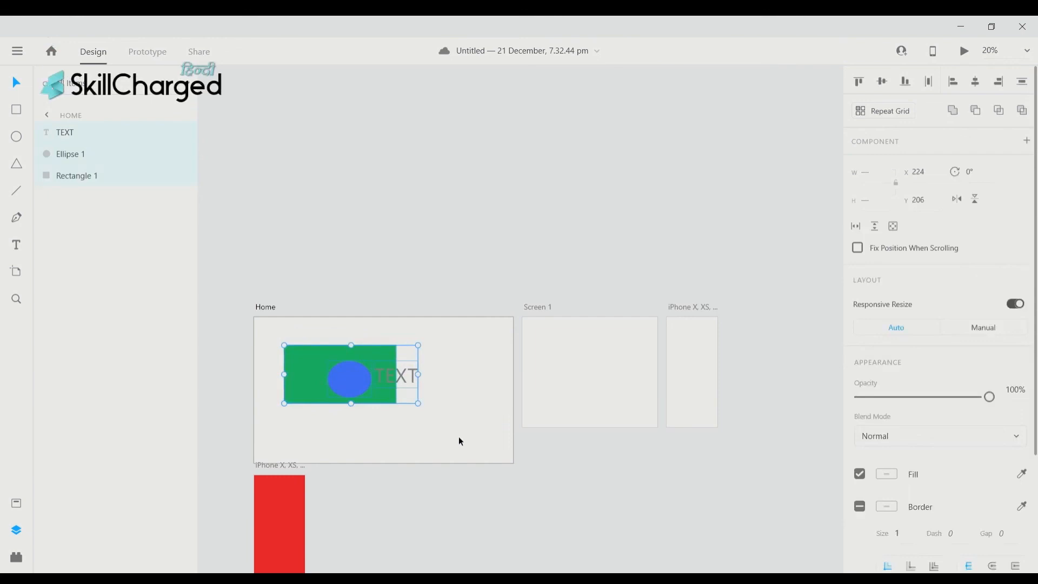
left_click(461, 441)
scroll(422, 386, "down", 1)
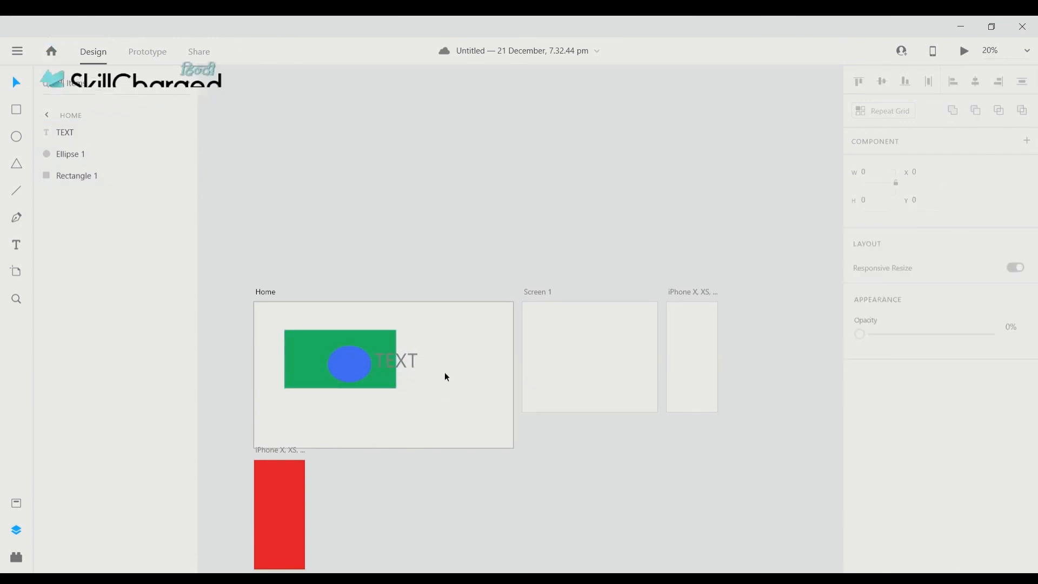
left_click(352, 362)
left_click(406, 375, "shift")
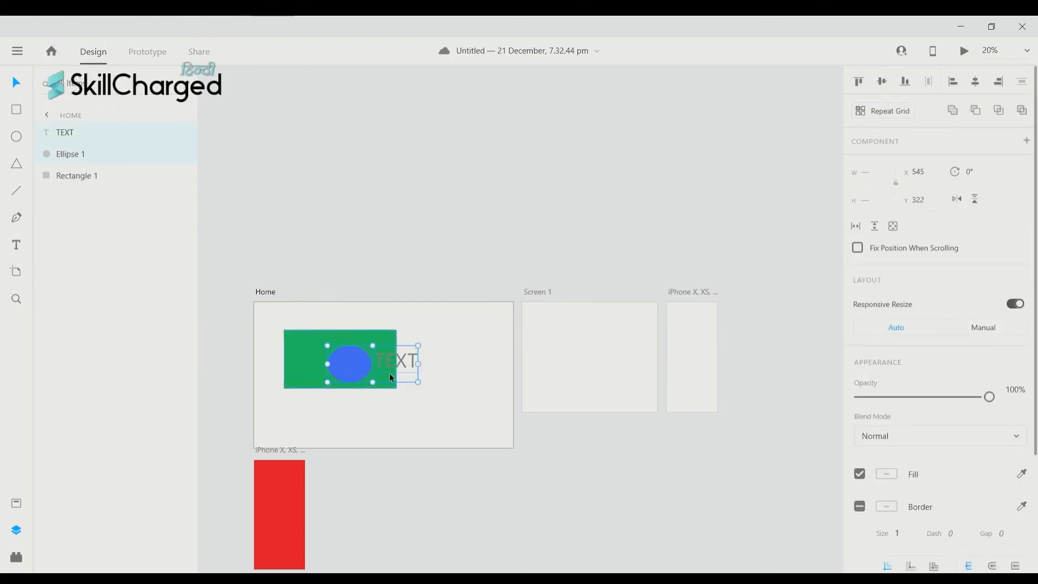
scroll(411, 368, "down", 1)
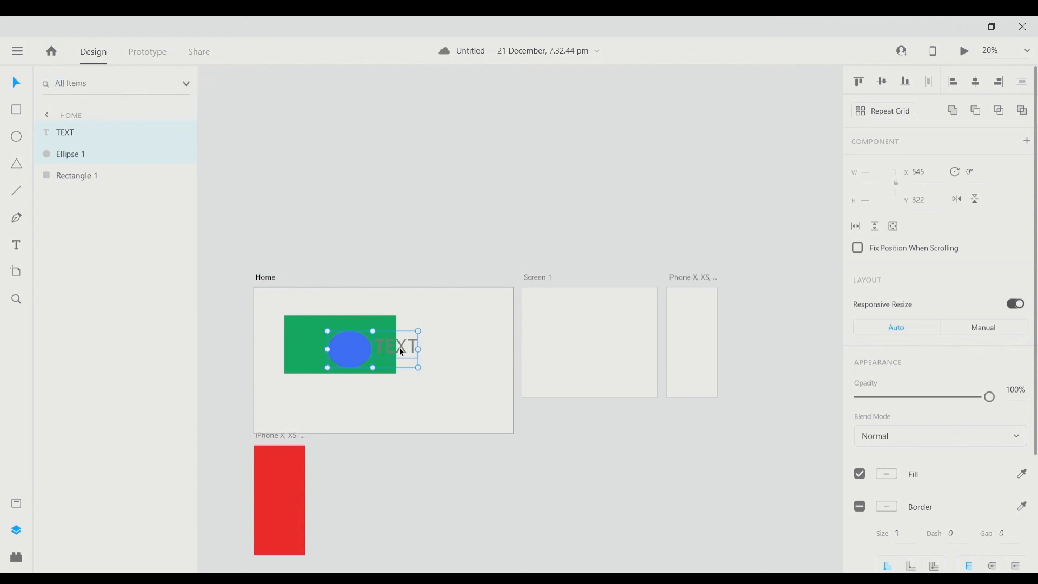
left_click(438, 360)
key("ctrl+a")
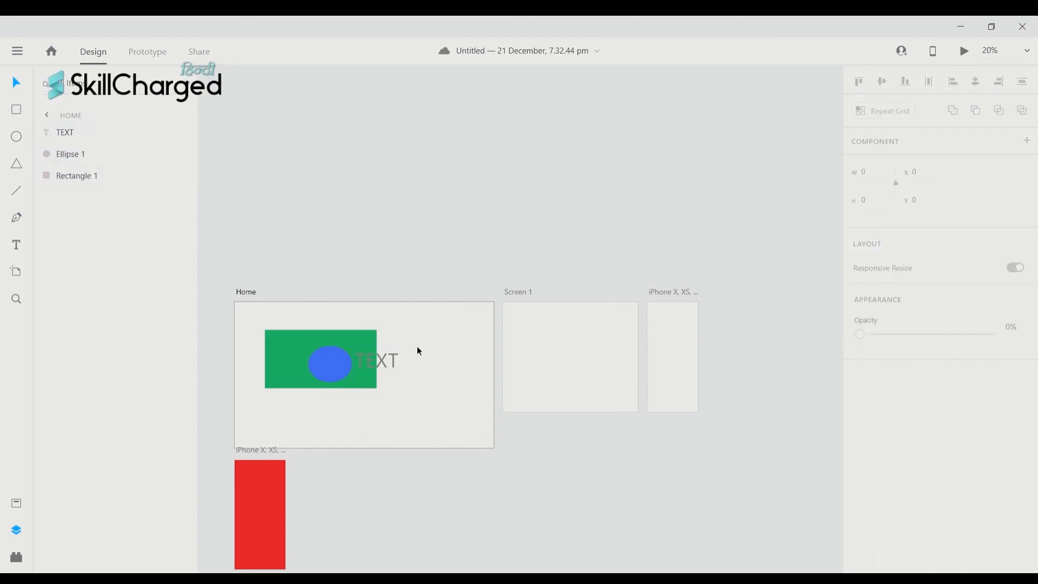
left_click(334, 364)
- Drag the blue ellipse off the rectangle to sit just right of TEXT, level with it
left_click_drag(334, 364, 439, 349)
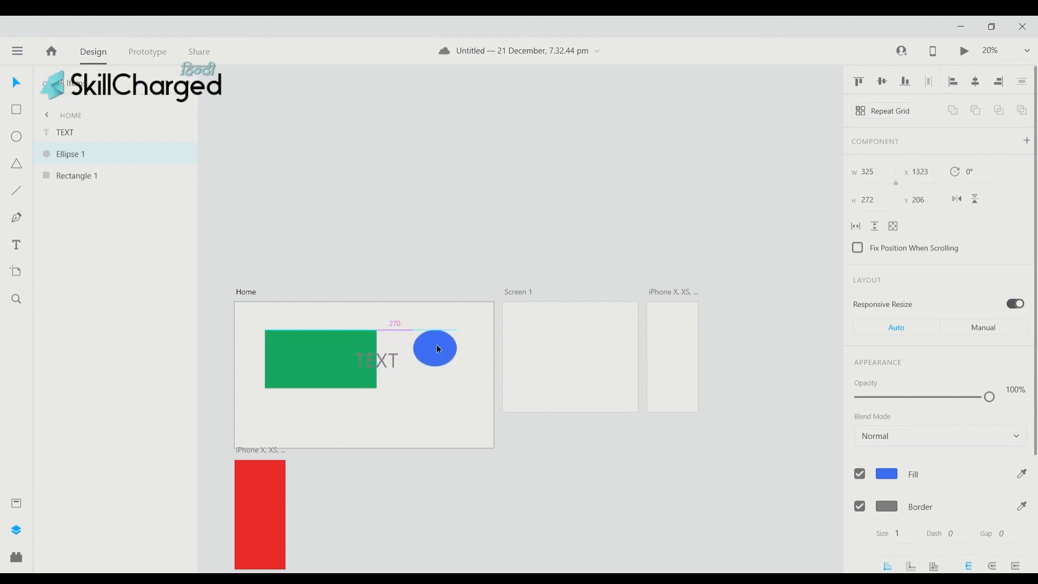
left_click_drag(437, 345, 444, 352)
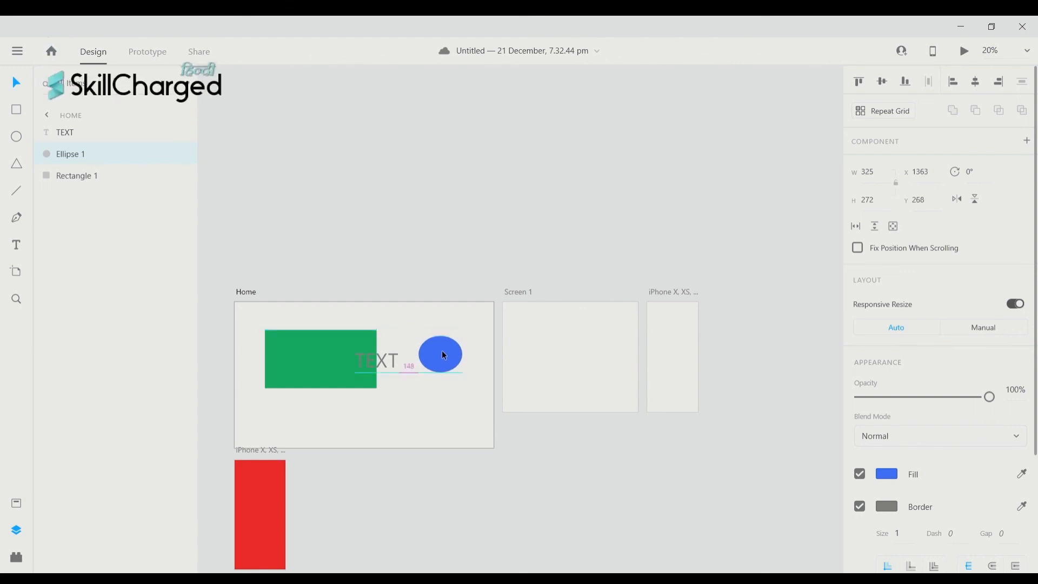
left_click_drag(442, 351, 428, 362)
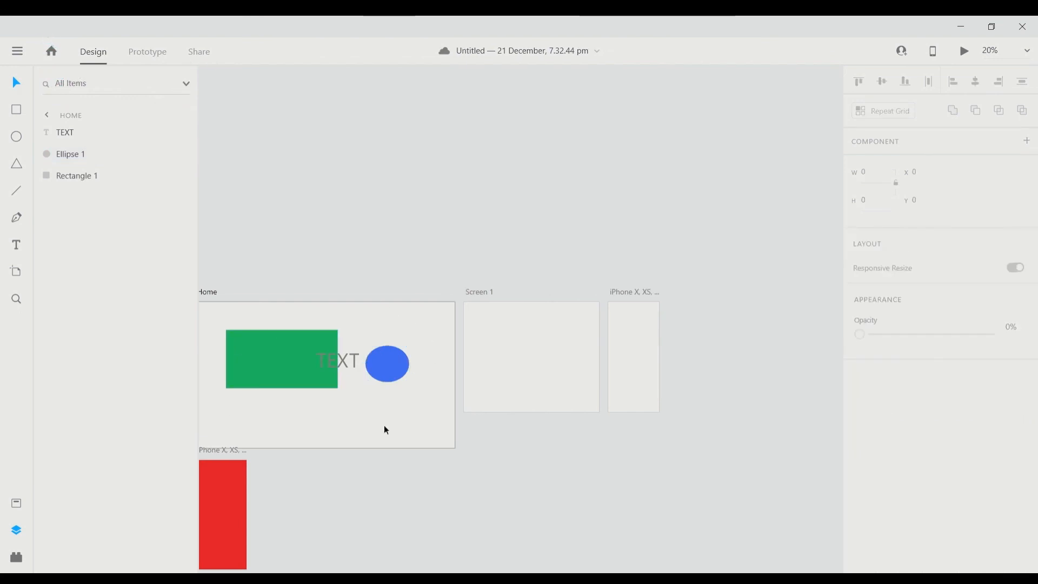
- Check the ellipse's and TEXT's distances to the artboard edges with Alt
scroll(378, 424, "left", 1)
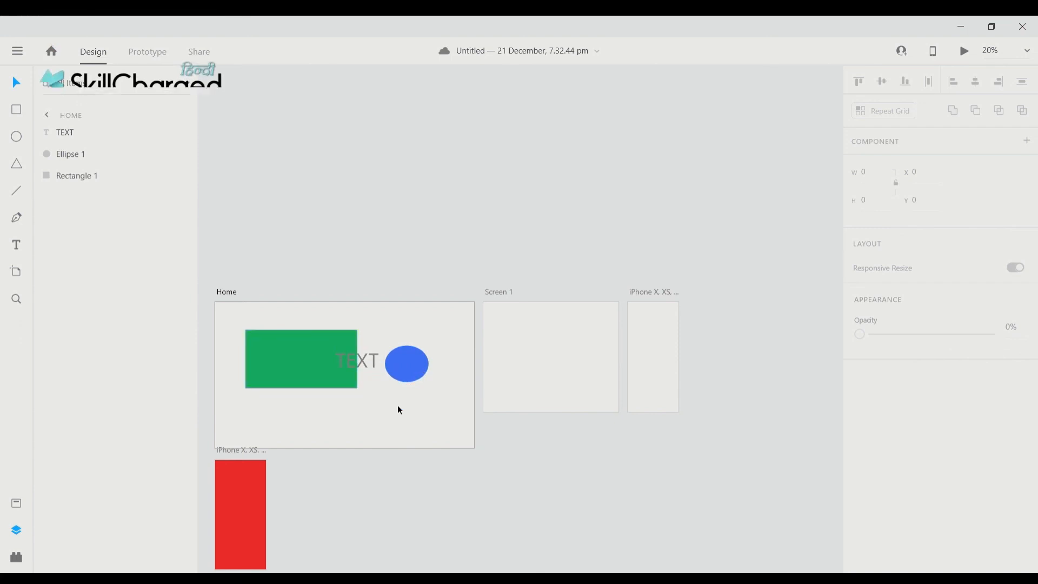
scroll(306, 352, "left", 1)
left_click(423, 365)
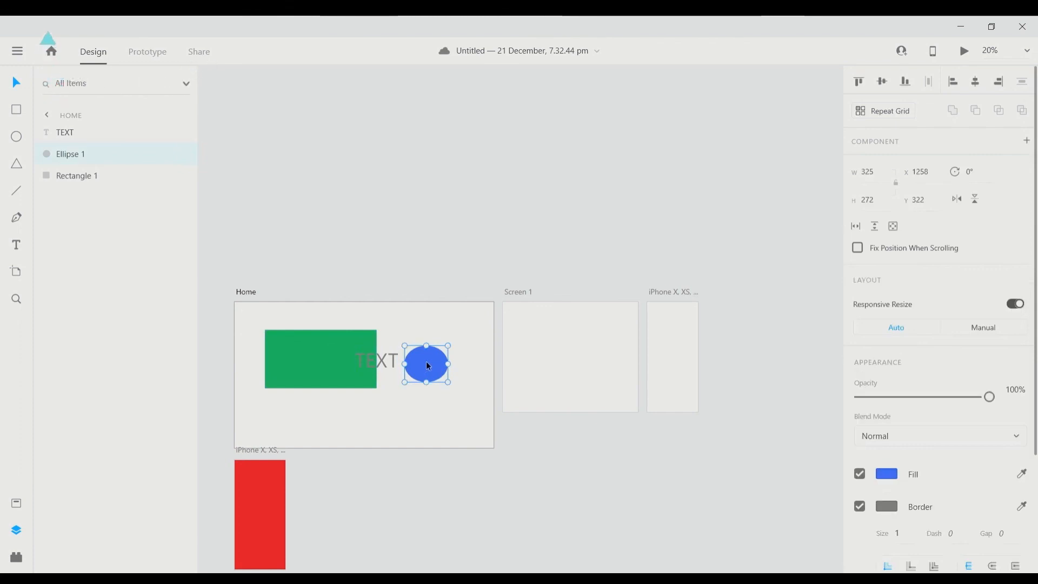
key("alt")
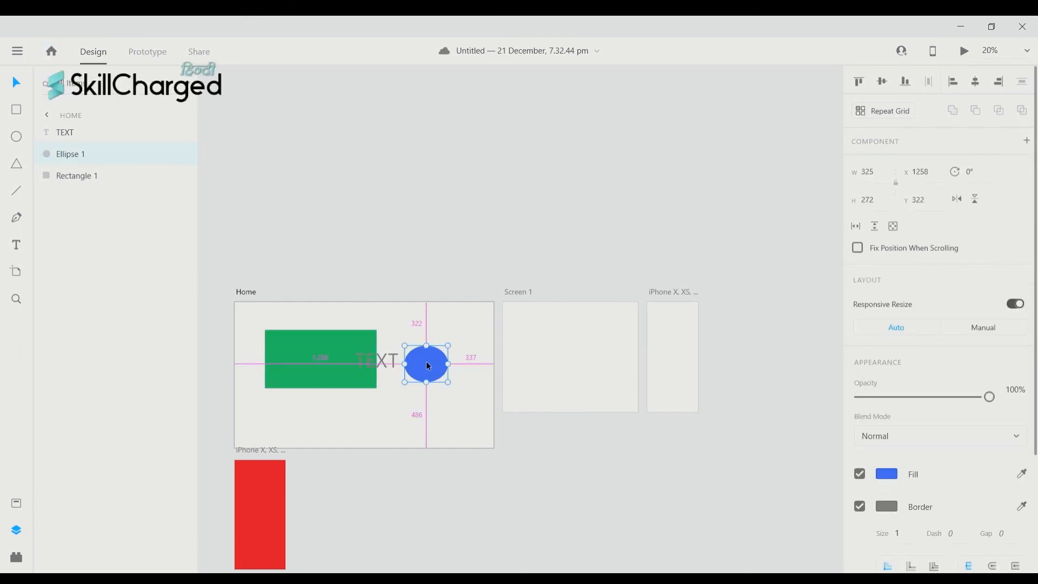
scroll(421, 404, "up", 1)
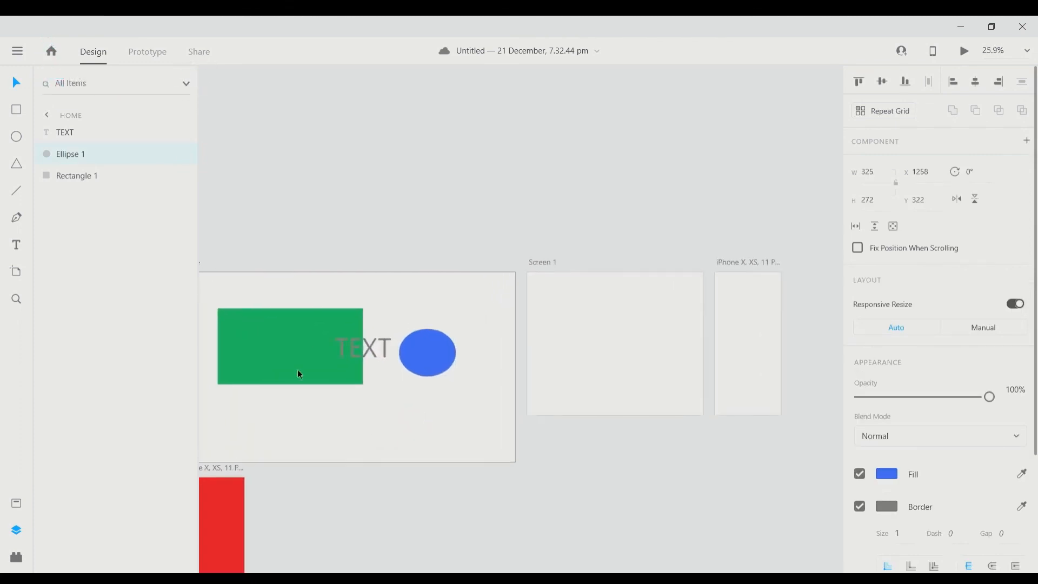
scroll(298, 369, "down", 1)
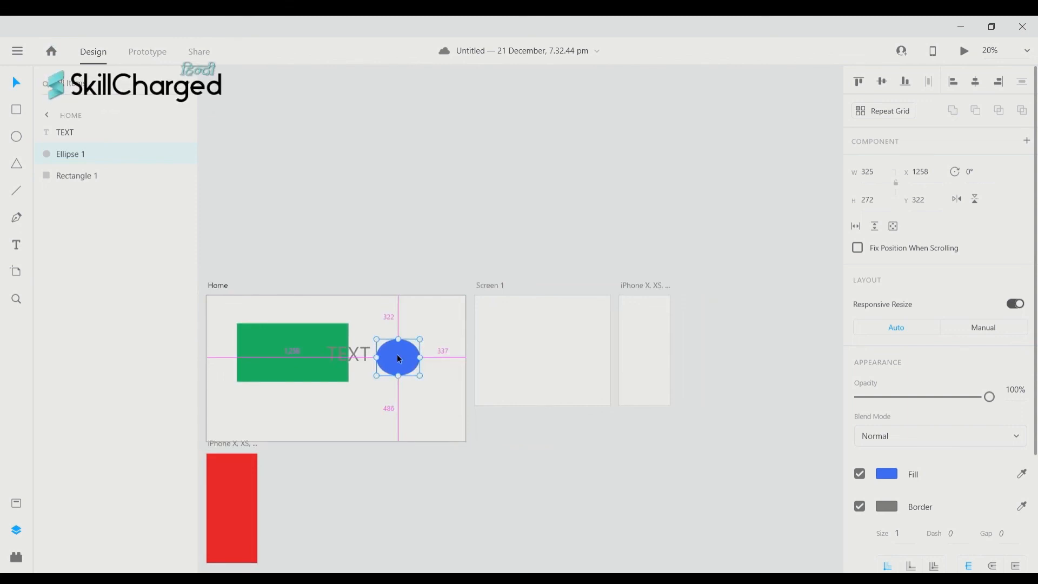
left_click(351, 355)
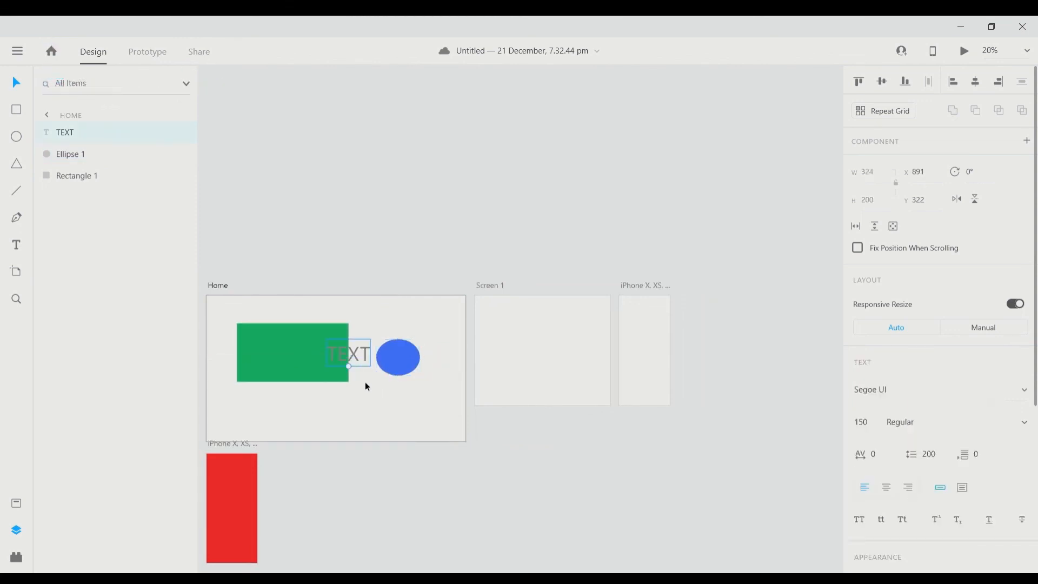
key("alt")
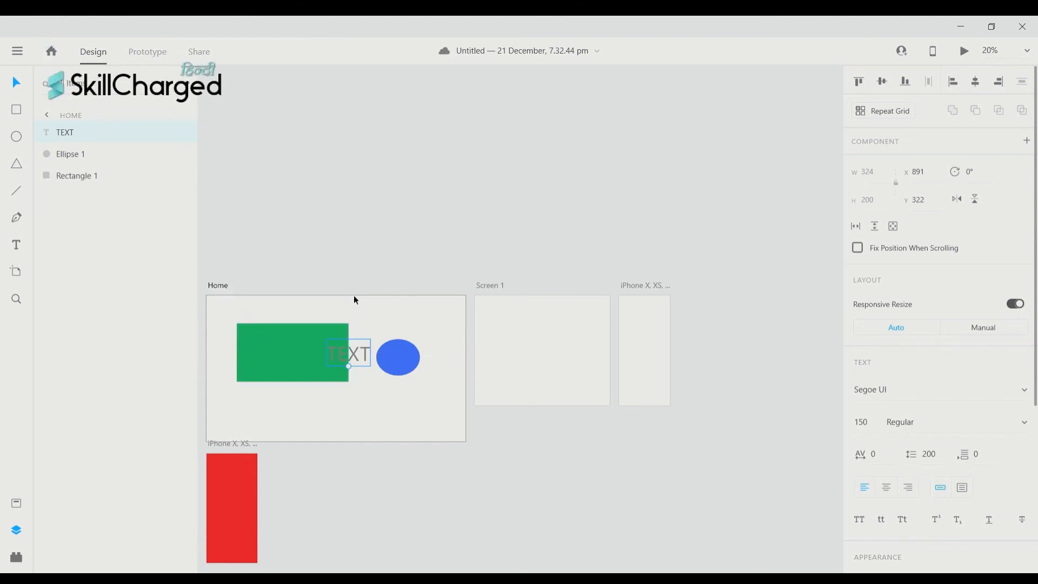
left_click(424, 346)
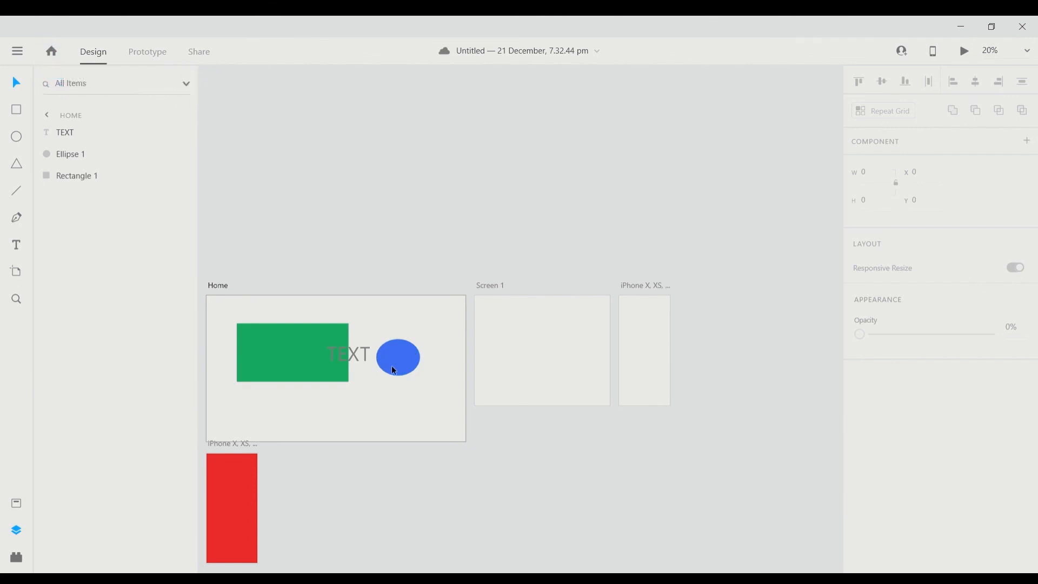
- Duplicate the green rectangle and move the copy to the Home artboard's lower right
left_click(294, 344)
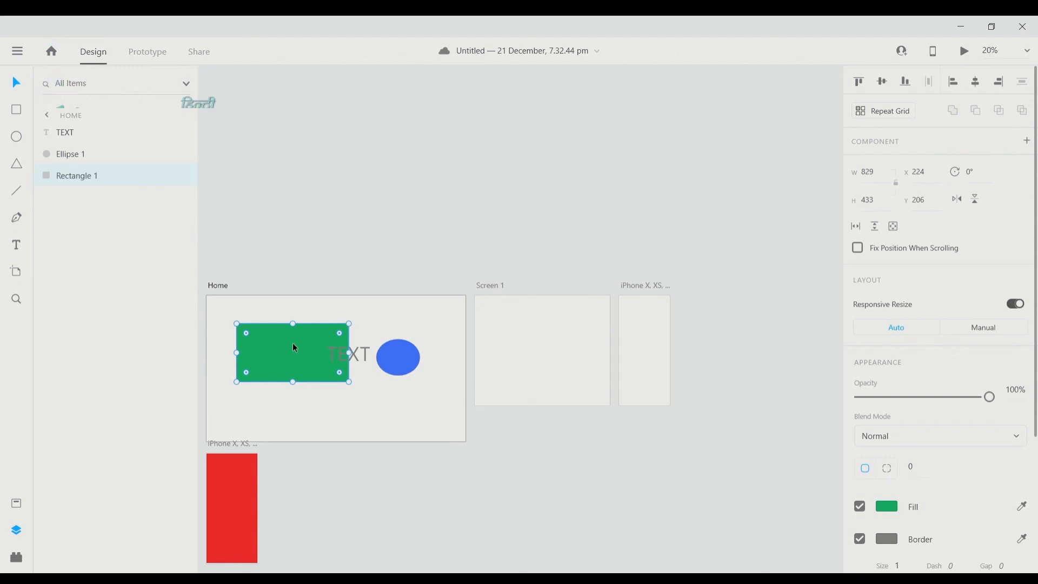
key("ctrl+d")
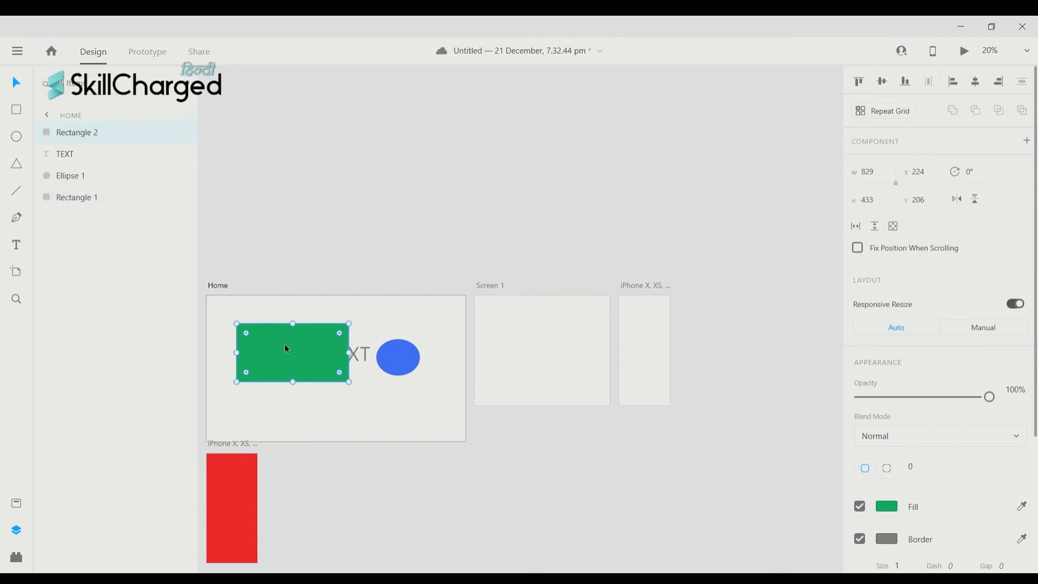
left_click_drag(294, 349, 395, 406)
scroll(216, 237, "right", 1)
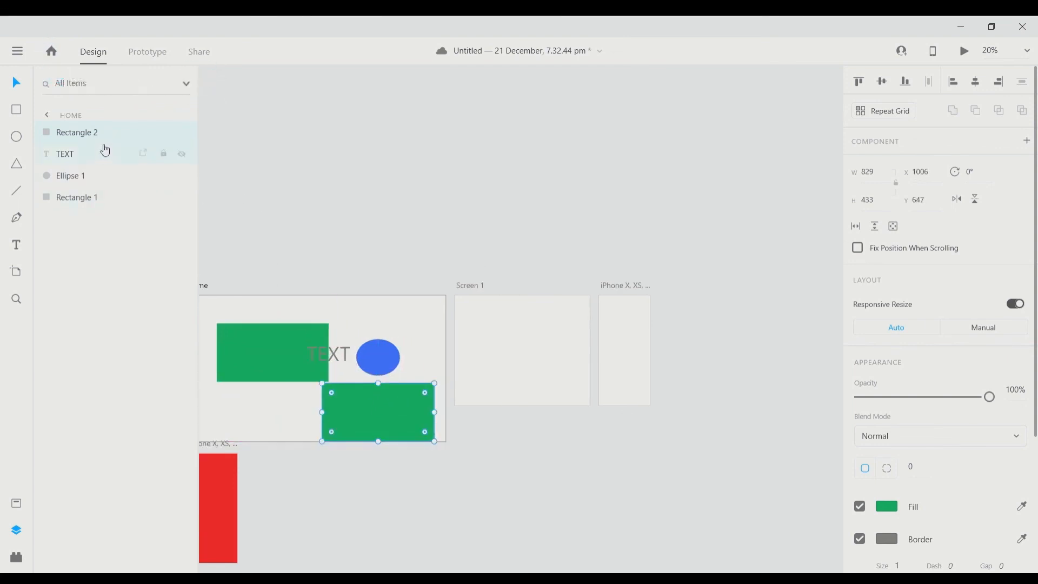
scroll(290, 352, "right", 2)
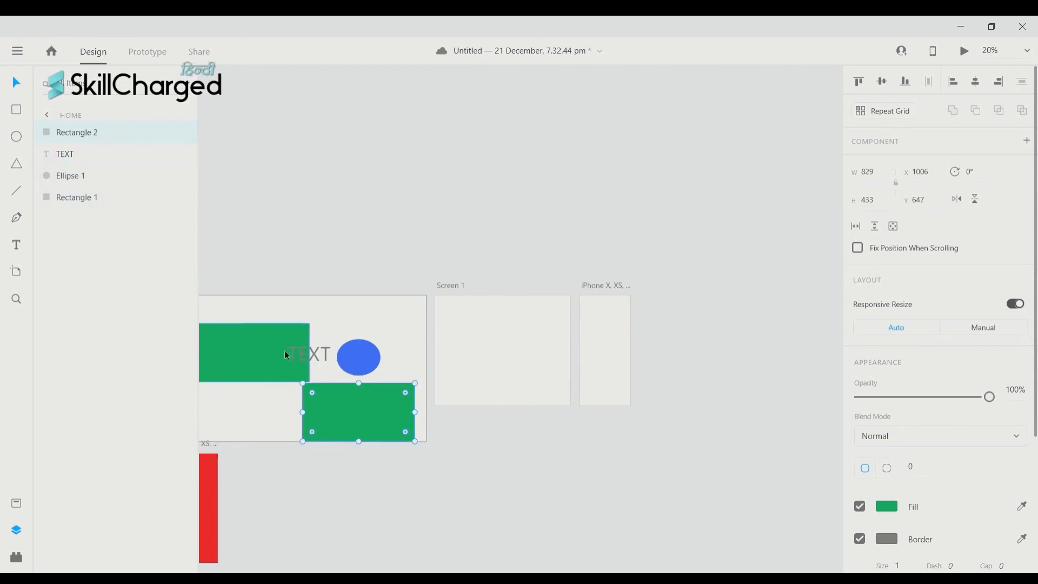
scroll(364, 354, "left", 10)
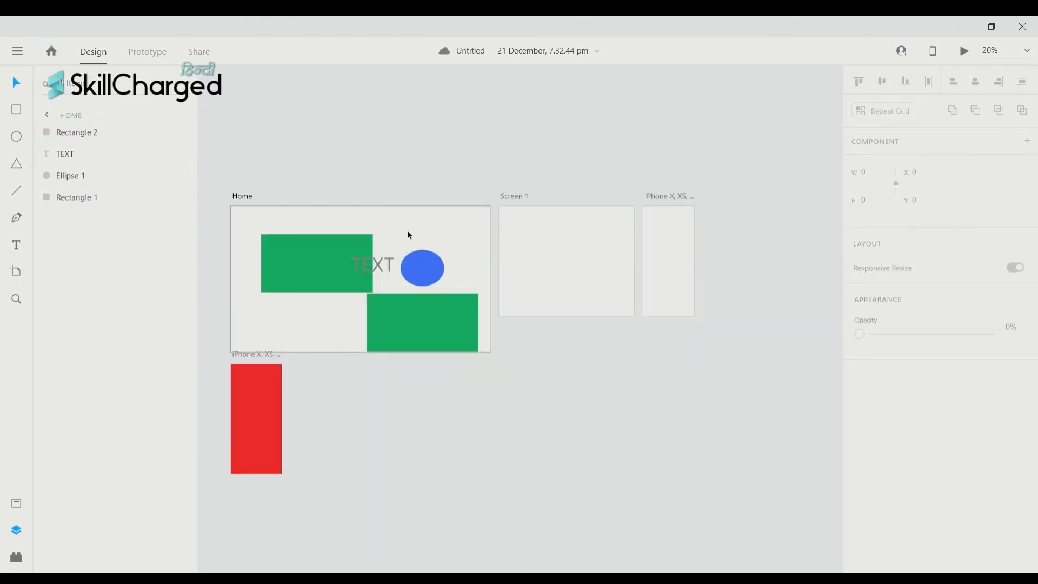
left_click(335, 249)
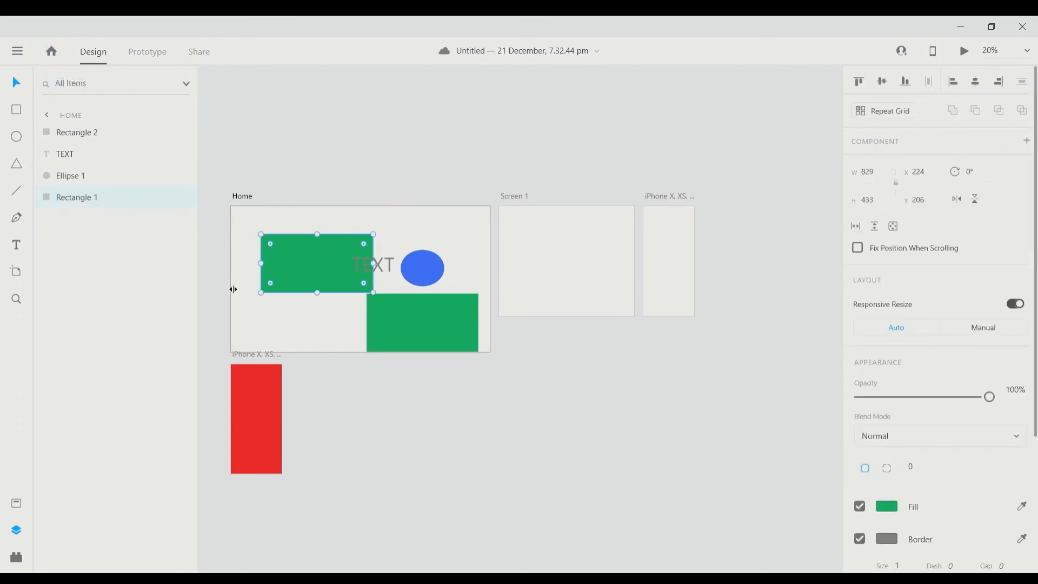
- Stretch Rectangle 1 from its lower-left corner to 1006 × 490 at X 47, Y 206
scroll(284, 303, "left", 1)
scroll(348, 310, "down", 1)
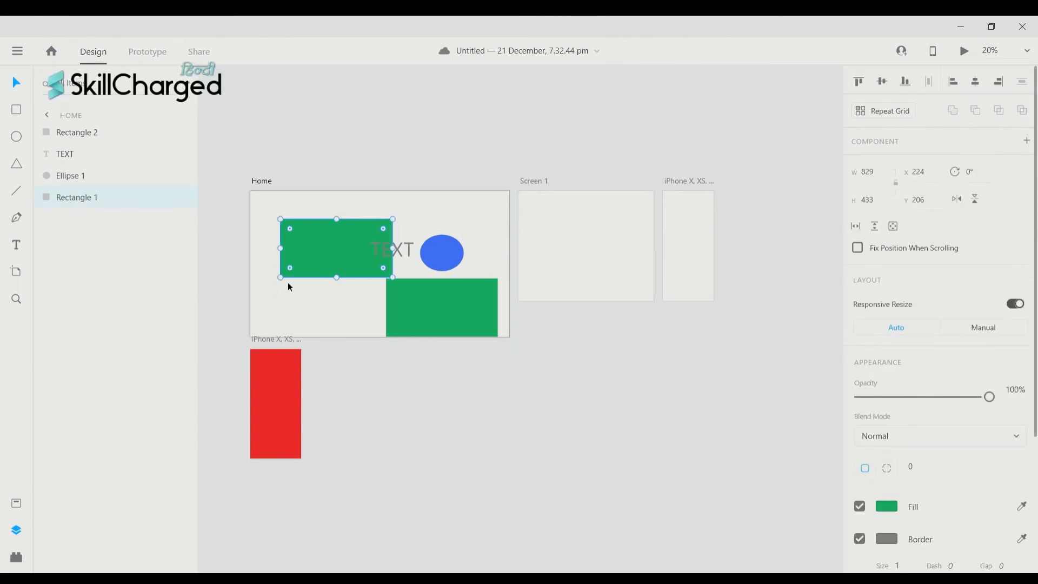
left_click_drag(280, 278, 437, 280)
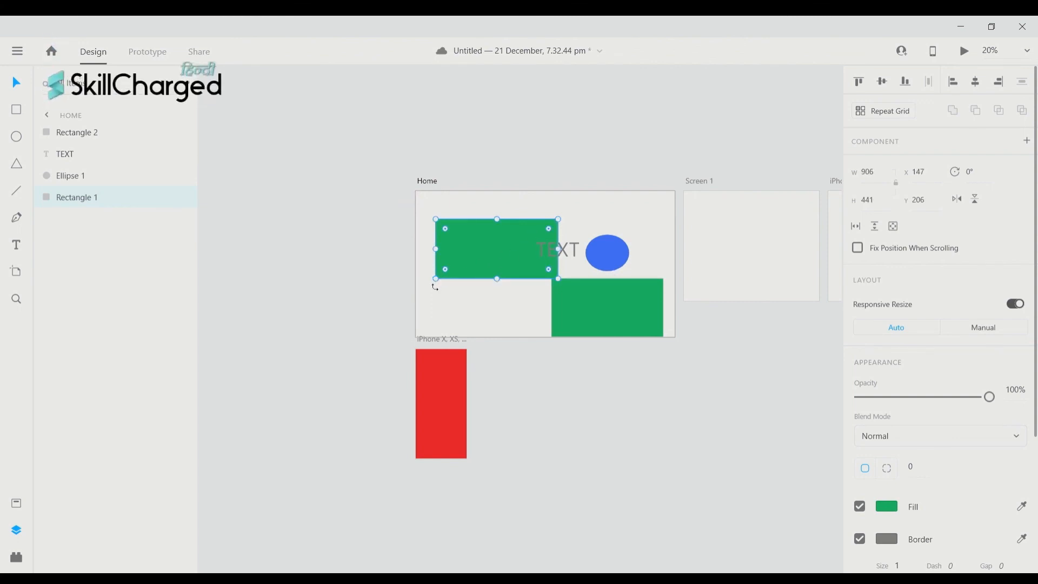
left_click_drag(443, 285, 425, 307)
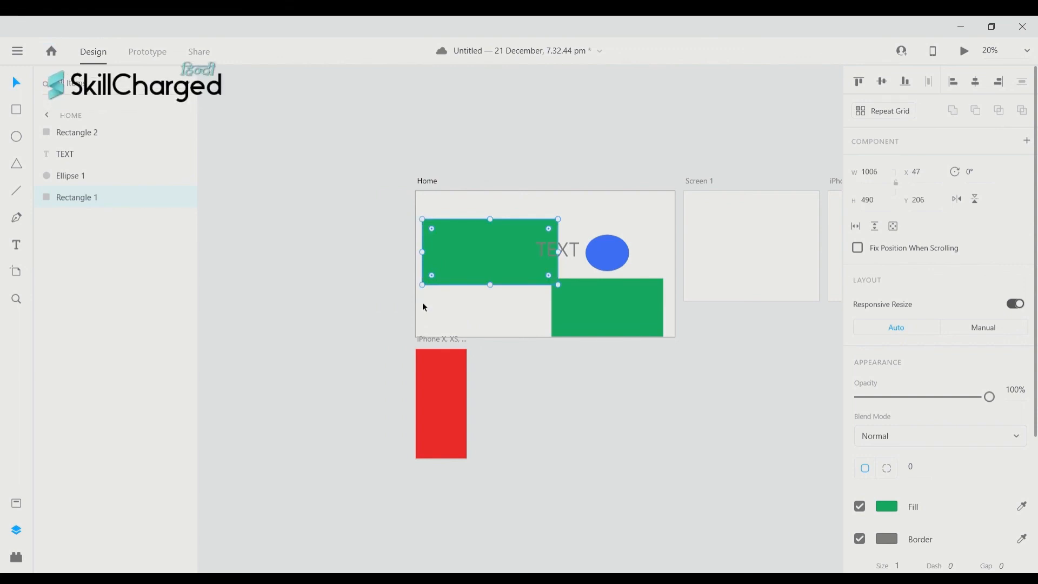
key("alt")
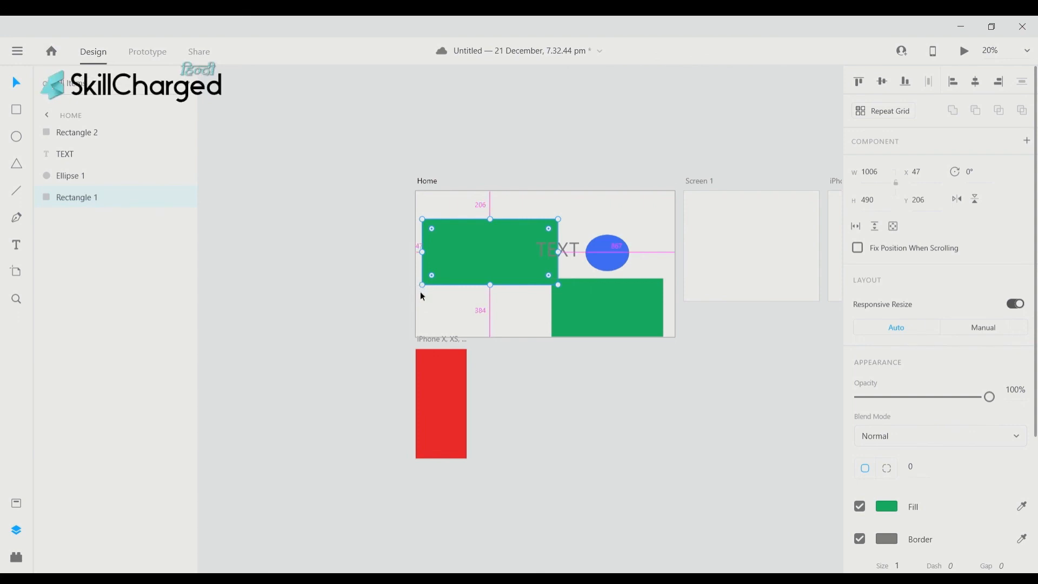
left_click_drag(423, 297, 447, 274)
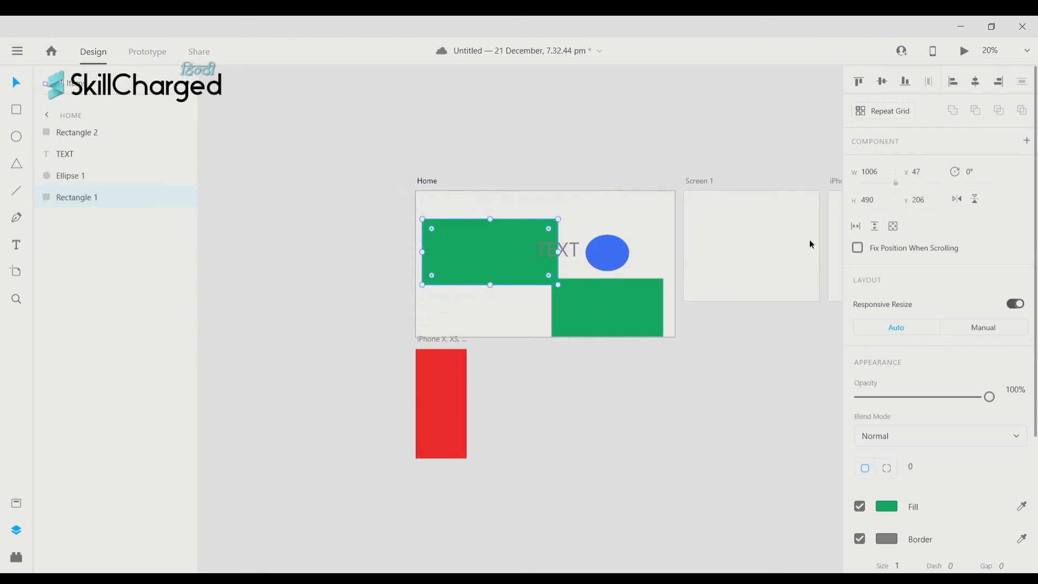
- Rotate Rectangle 1 by 90° so it stands upright on the Home artboard
left_click(985, 178)
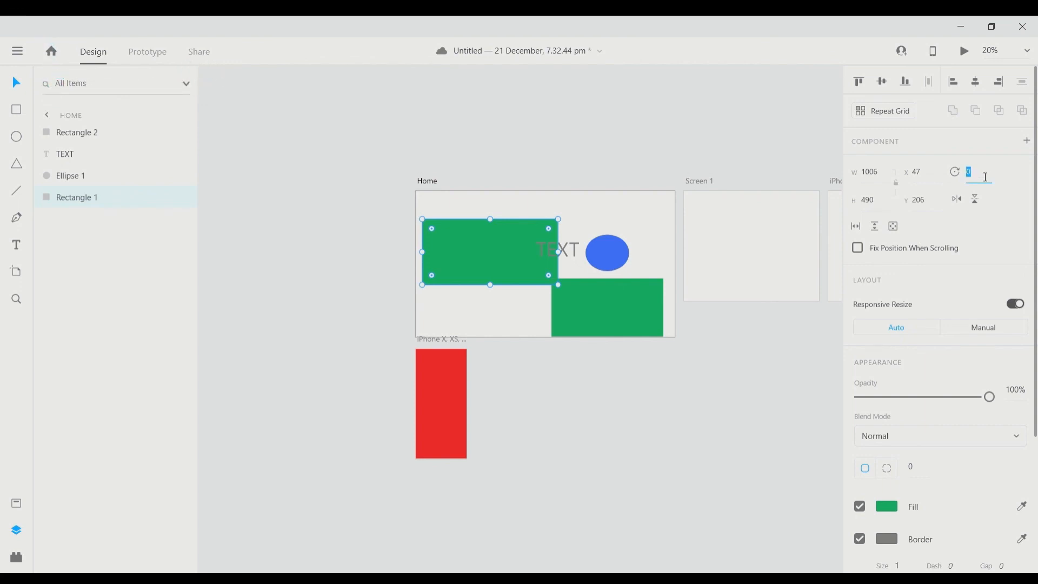
type("90")
key("Return")
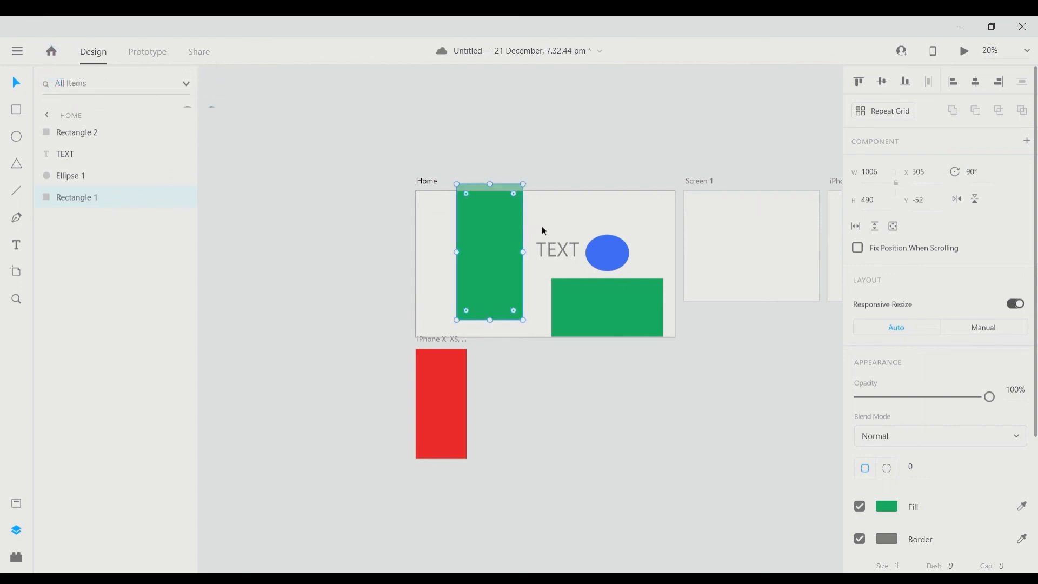
scroll(433, 262, "up", 1)
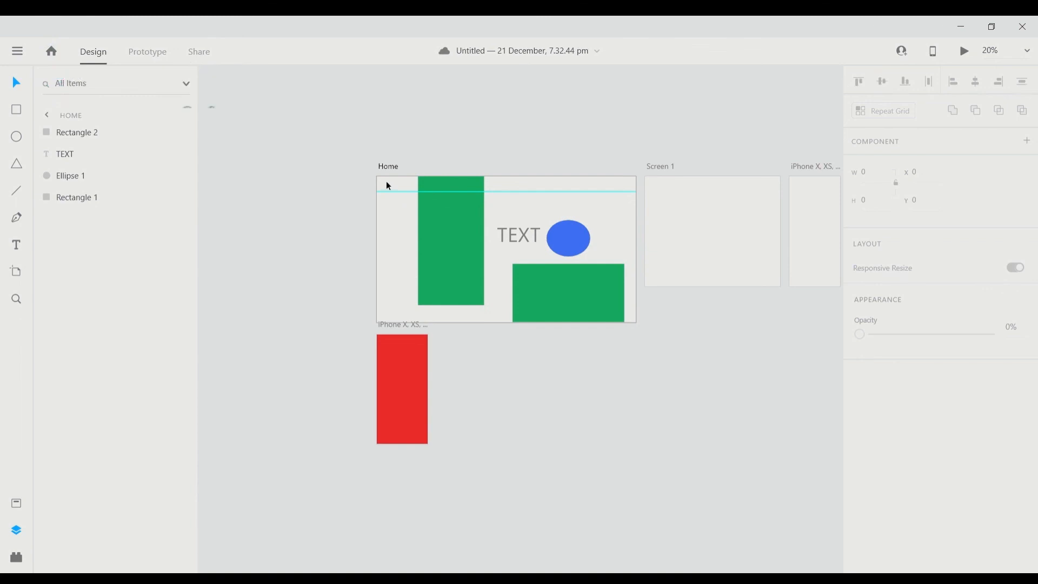
- Select all four Home objects and try Align Top and Align Bottom, undoing both
left_click_drag(387, 184, 627, 313)
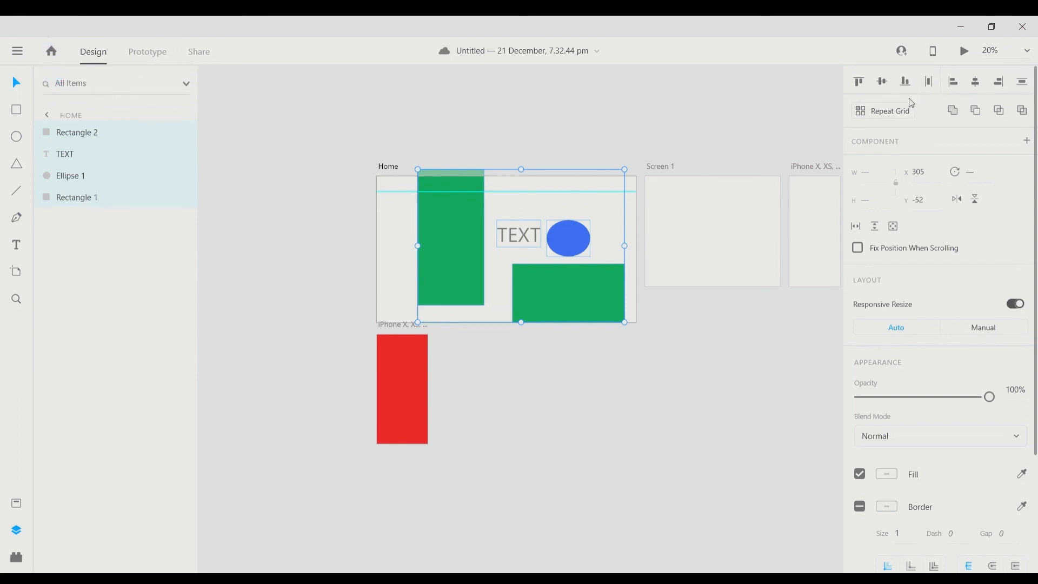
scroll(582, 195, "left", 1)
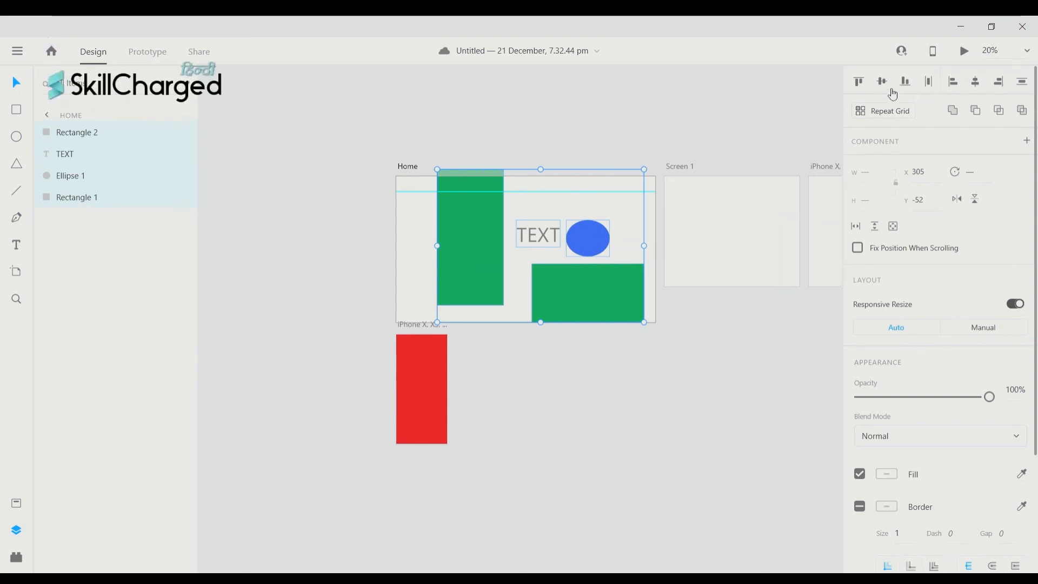
left_click(862, 83)
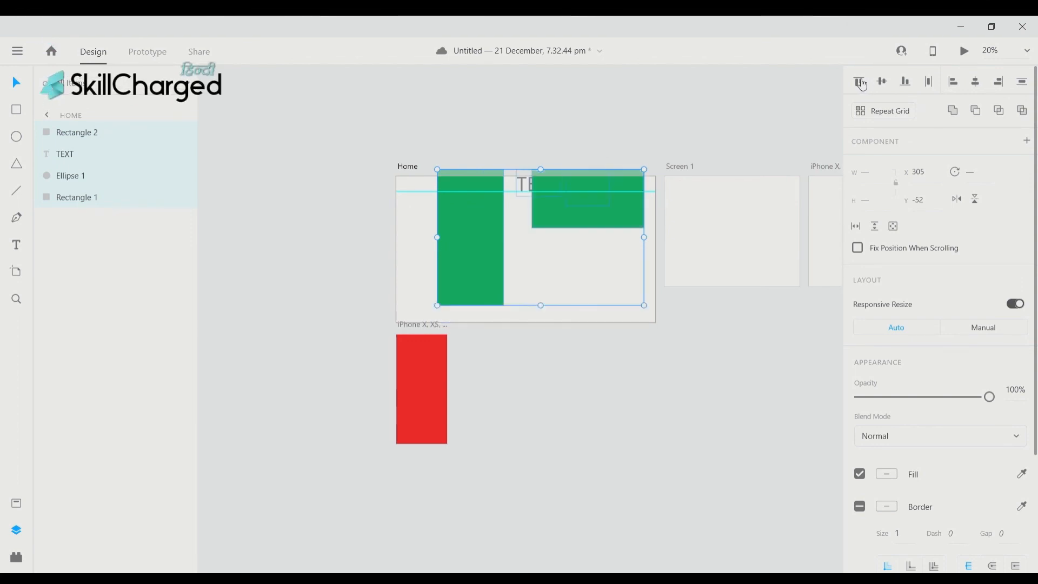
scroll(588, 204, "left", 1)
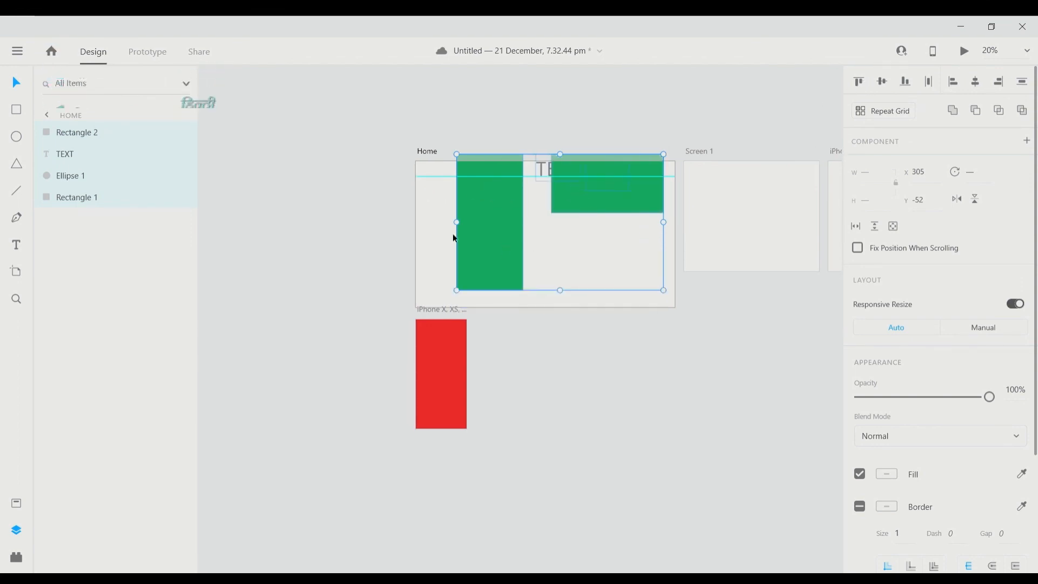
scroll(454, 238, "left", 1)
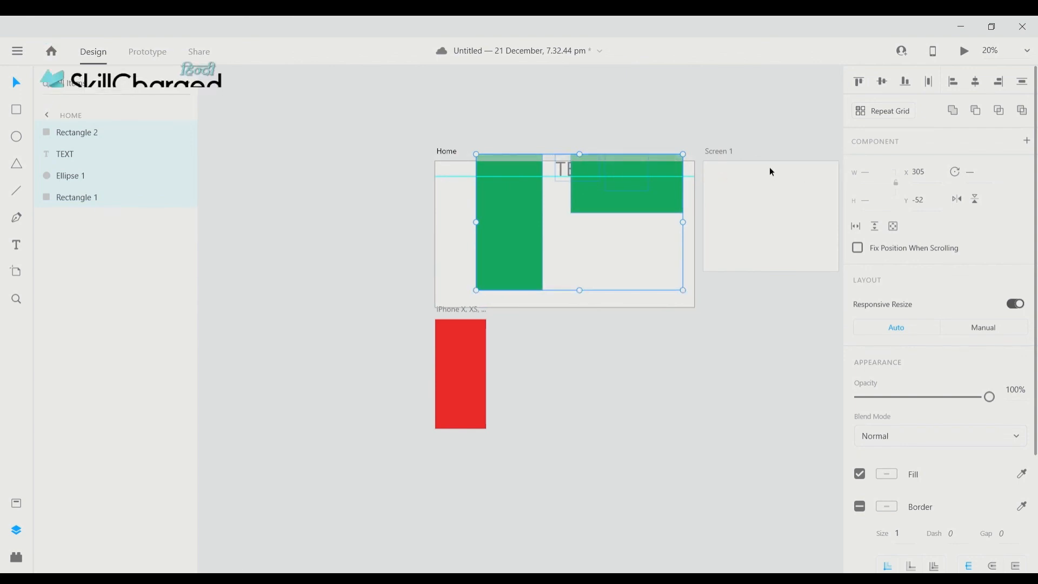
key("ctrl+z")
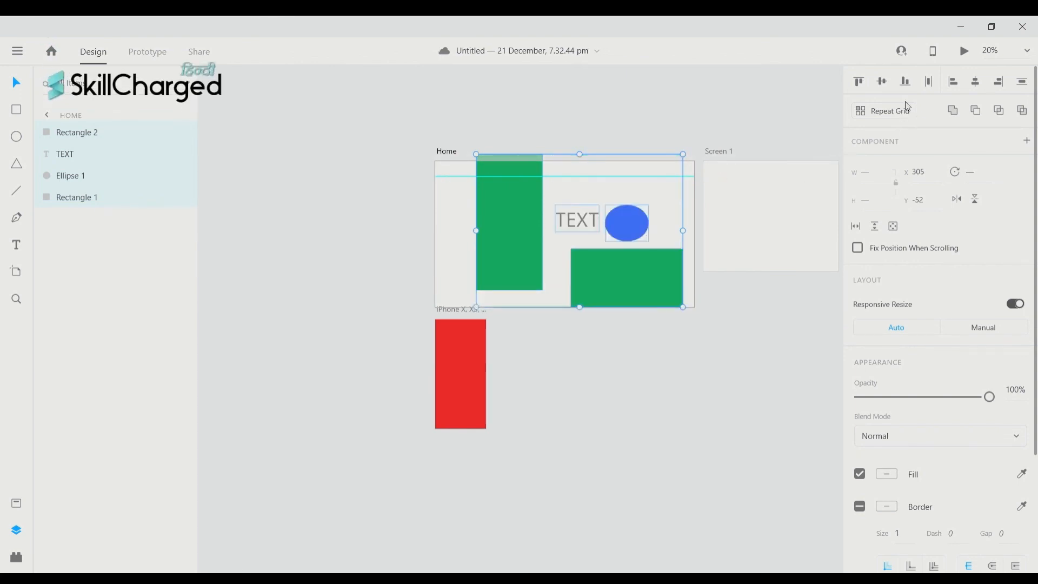
left_click(906, 81)
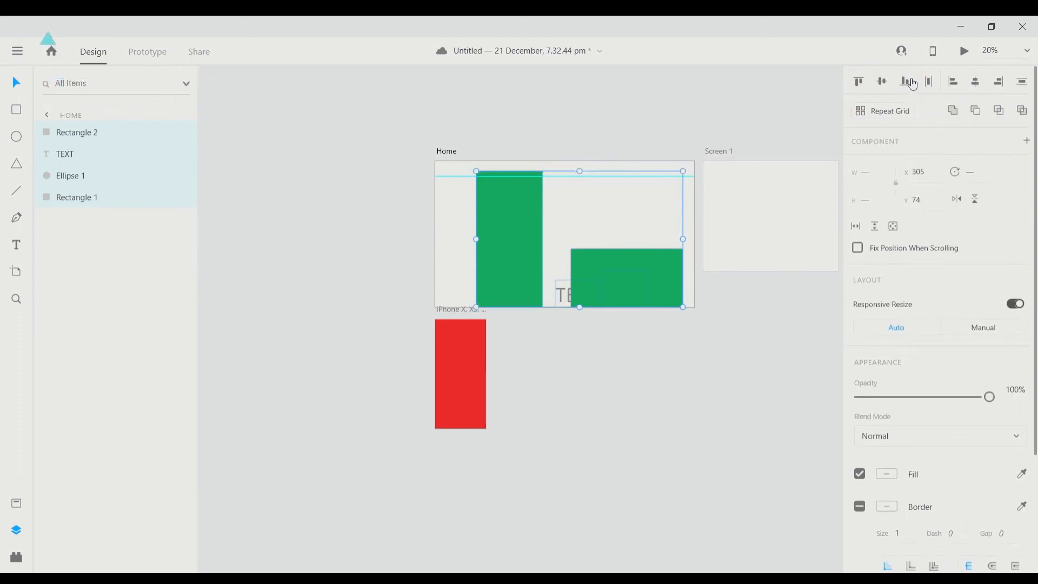
scroll(786, 268, "left", 4)
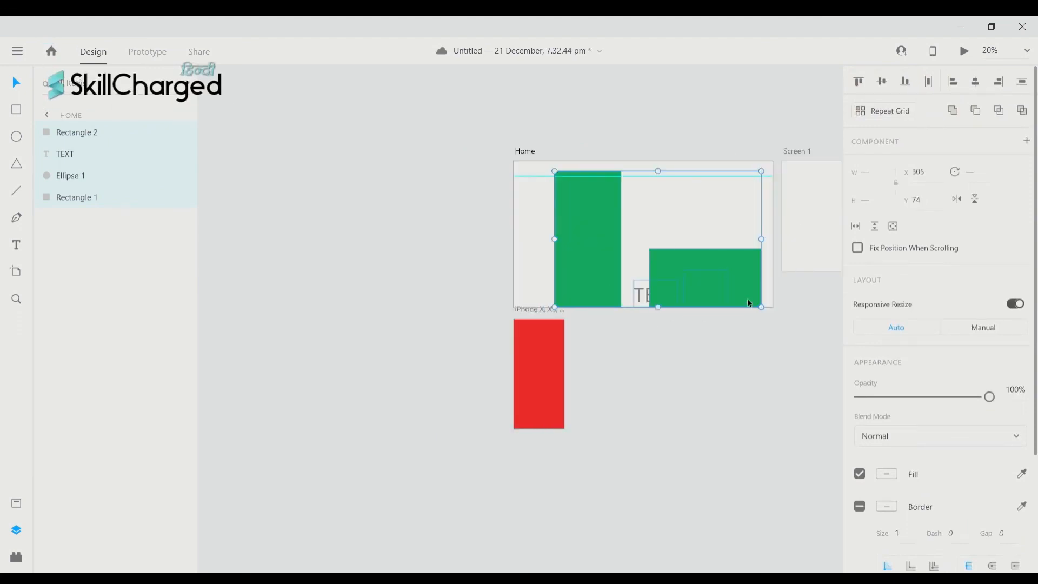
key("ctrl+z")
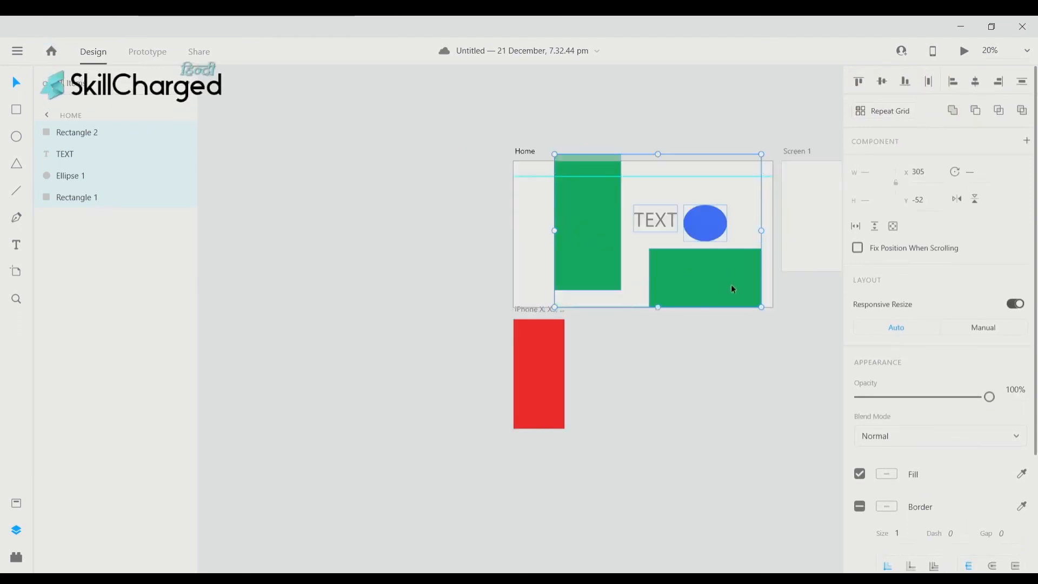
- Apply Distribute Horizontally to space the rectangles, TEXT and ellipse evenly
left_click(933, 84)
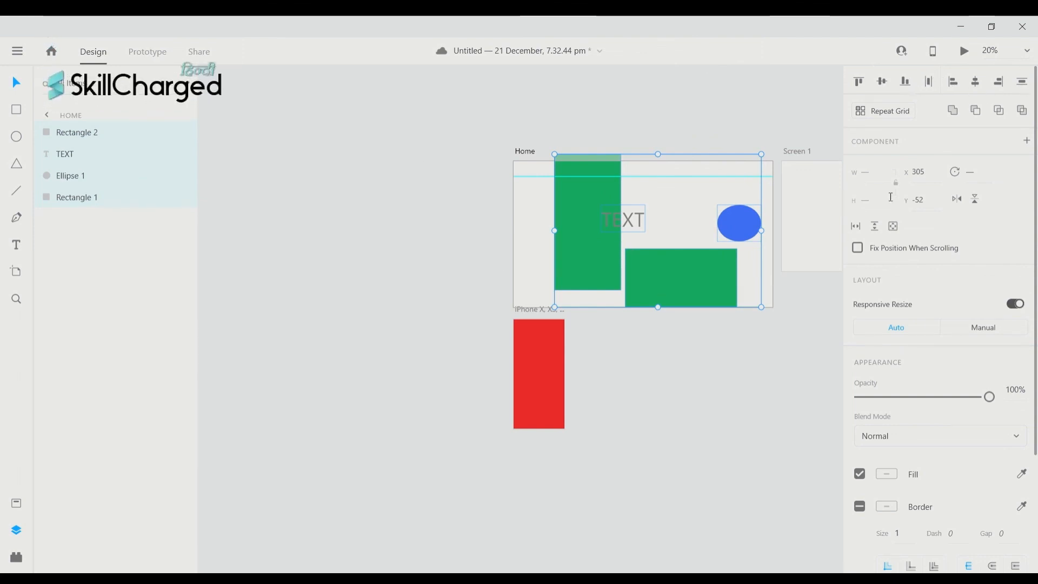
scroll(650, 204, "down", 2)
scroll(387, 272, "up", 3)
scroll(387, 268, "up", 2)
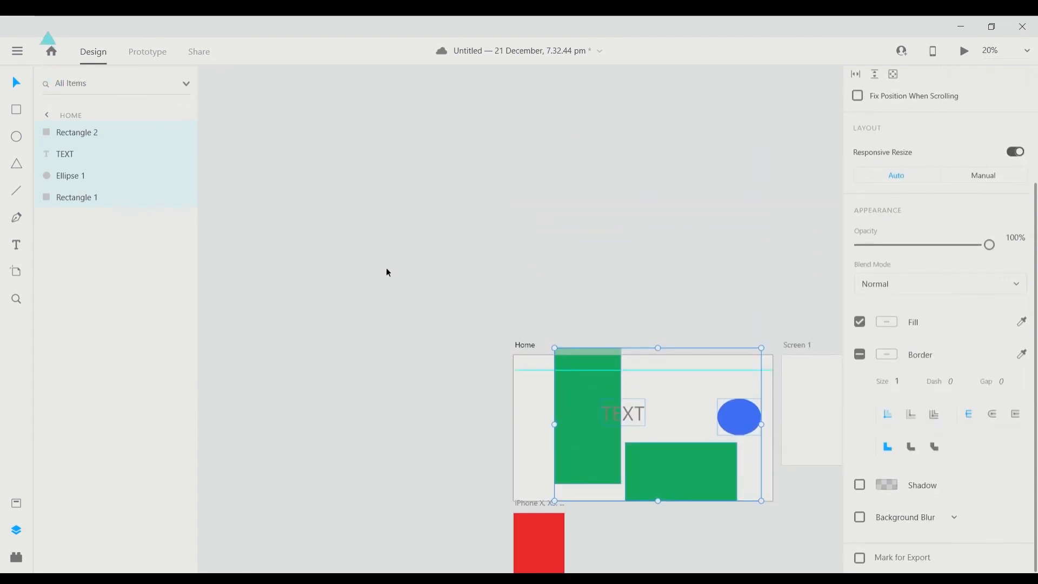
scroll(387, 268, "right", 4)
scroll(390, 270, "down", 3)
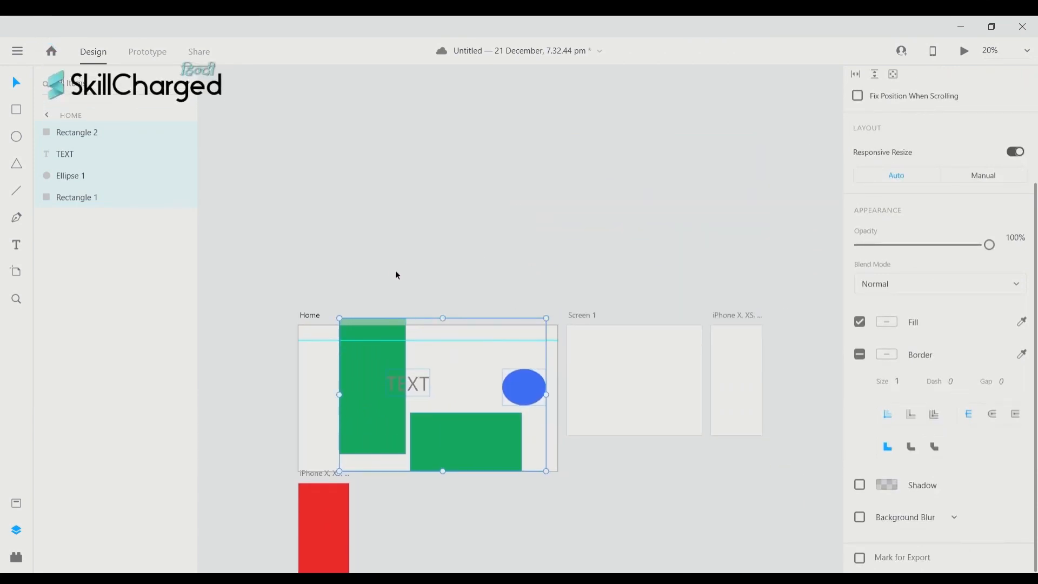
scroll(398, 275, "down", 5)
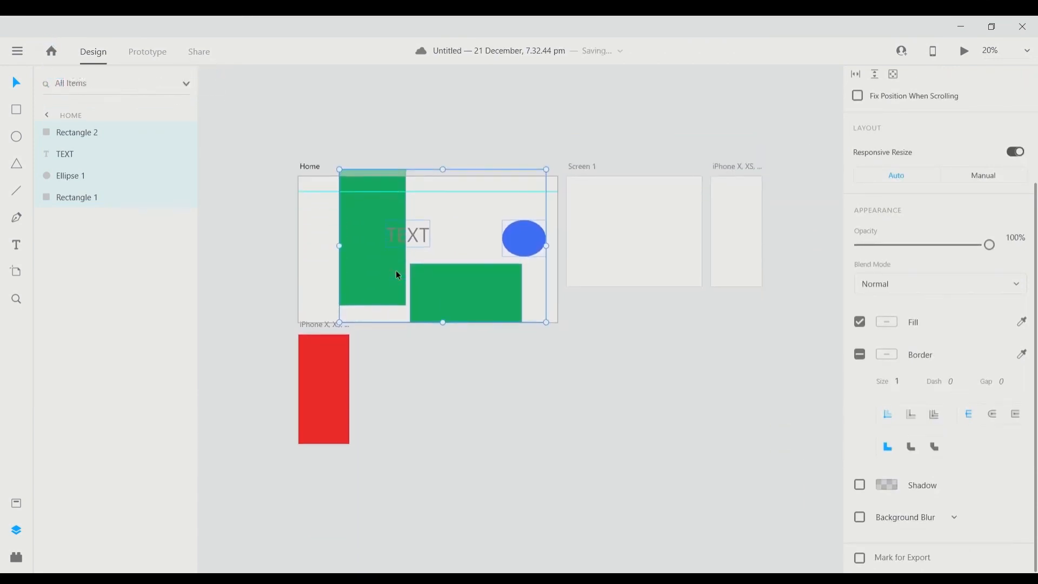